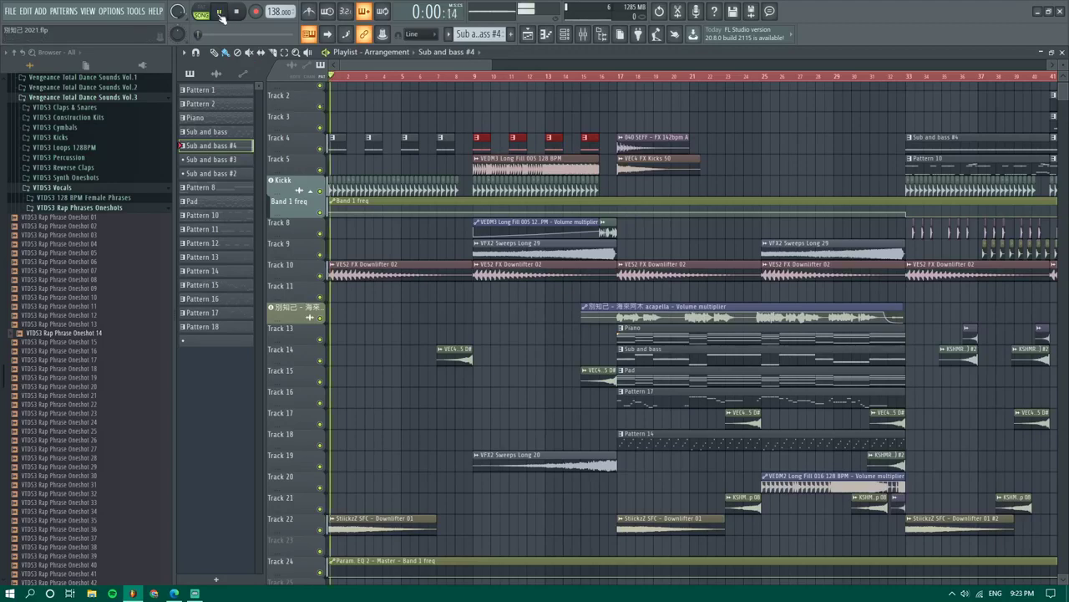
Shorten the first Sub and bass #4 clip on Track 4 to half a bar and play it back
right_click(349, 118)
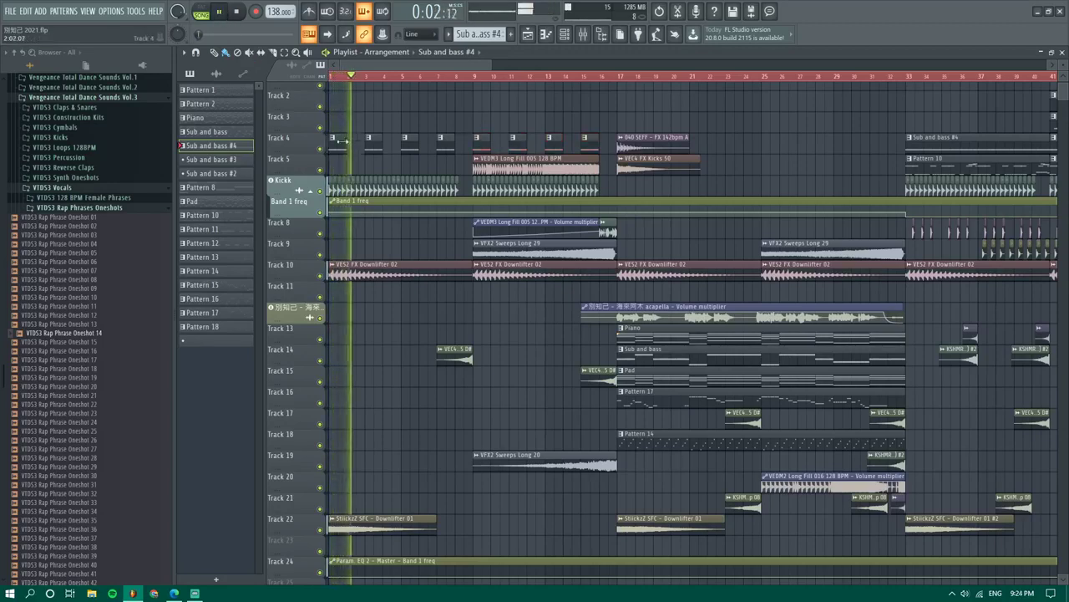
scroll(340, 144, up, 4)
key(space)
key(space)
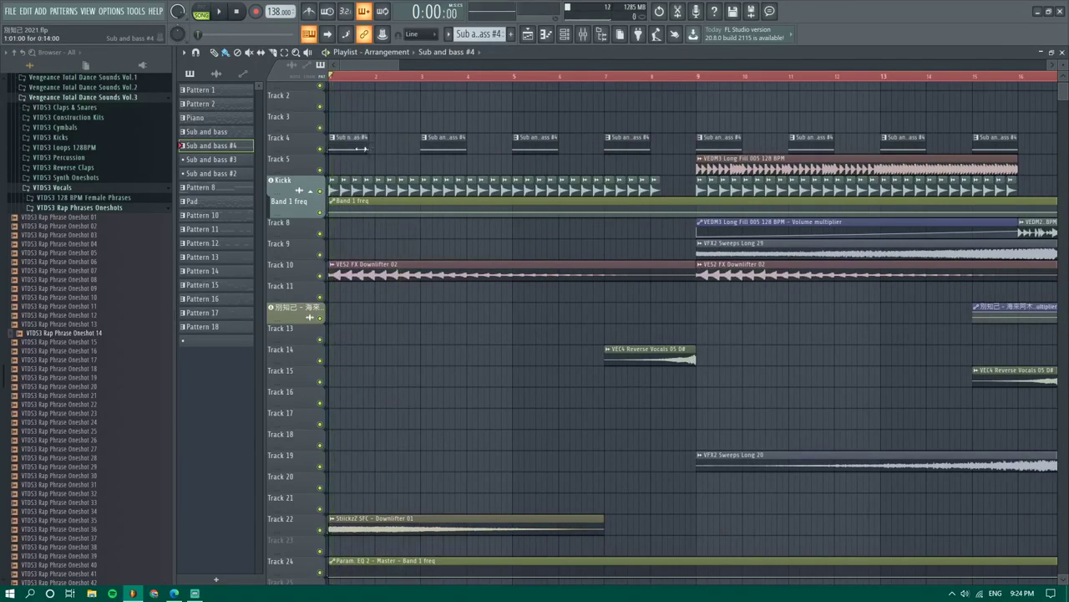
drag(344, 150, 349, 149)
key(space)
key(space)
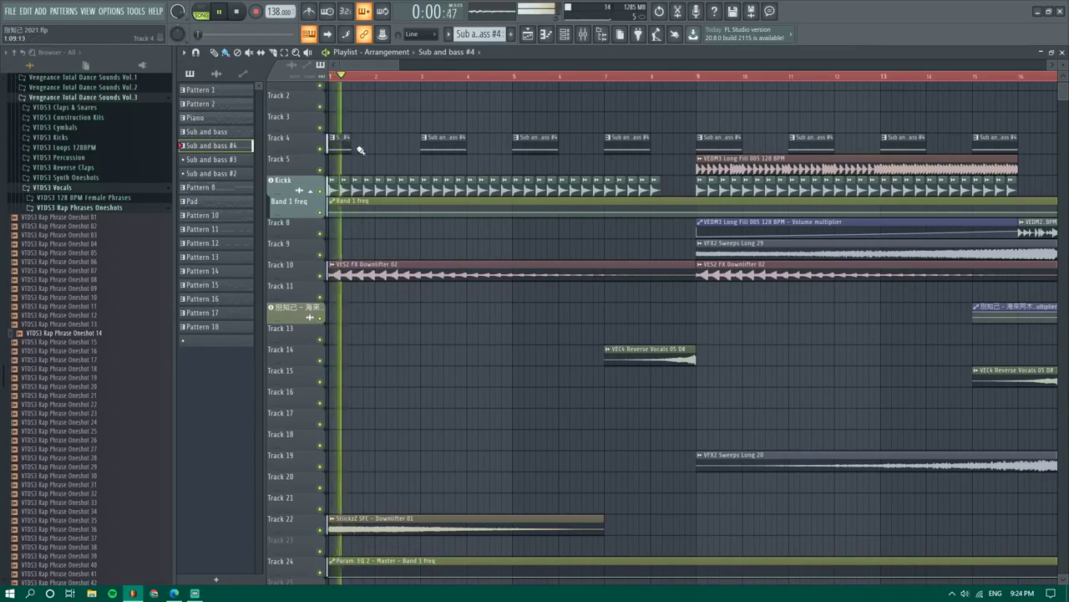
Trim the Track 4 Sub and bass #4 clips at bars 3, 5 and 7 to half a bar and add matching clips at bars 2, 4, 6 and 8
click(380, 150)
drag(466, 149, 443, 148)
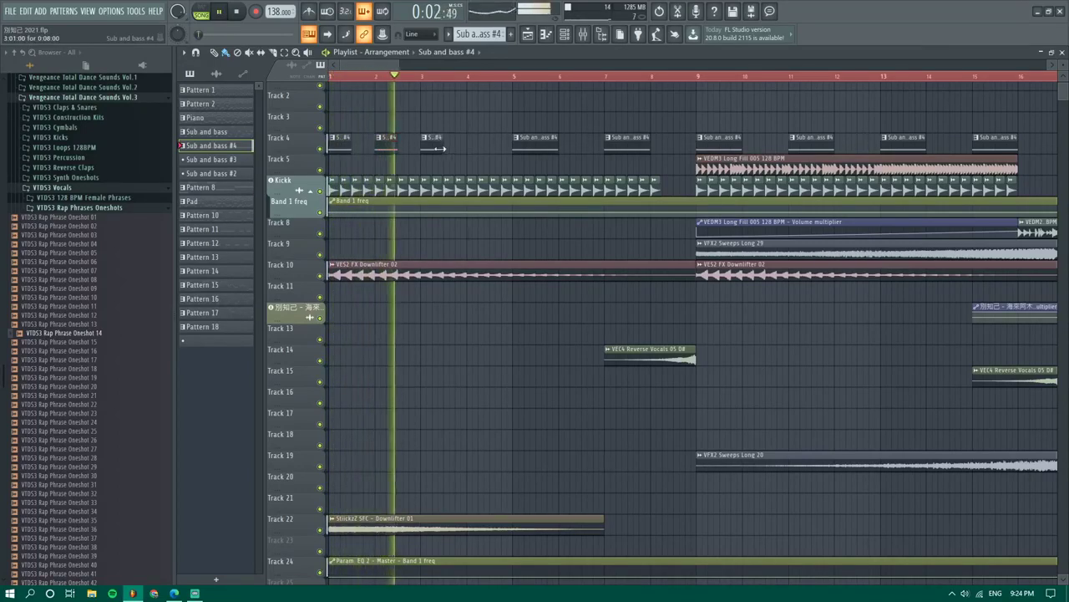
click(470, 148)
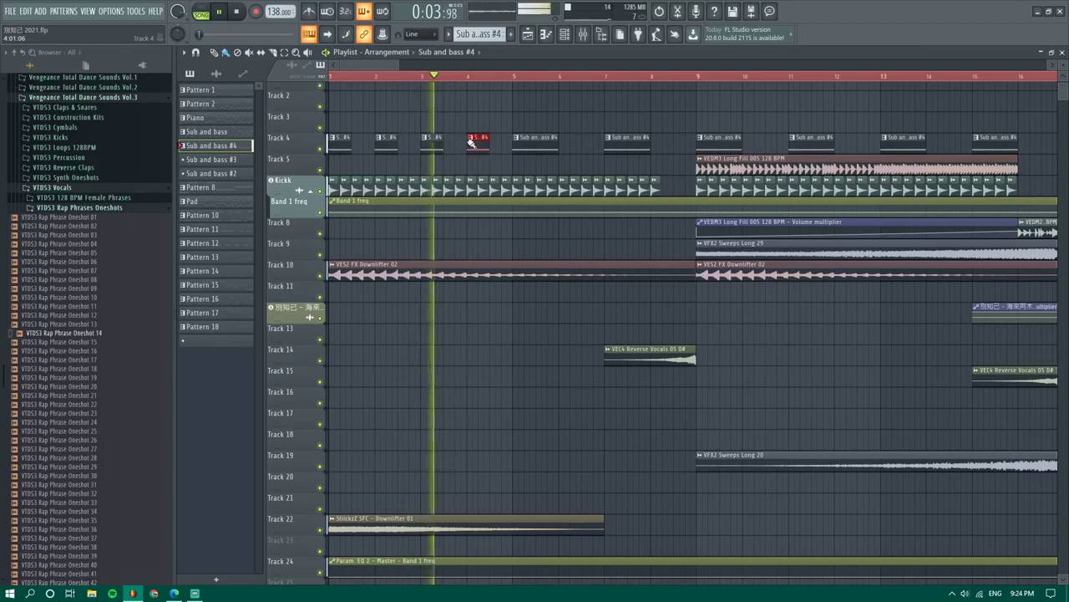
drag(559, 149, 541, 151)
click(562, 149)
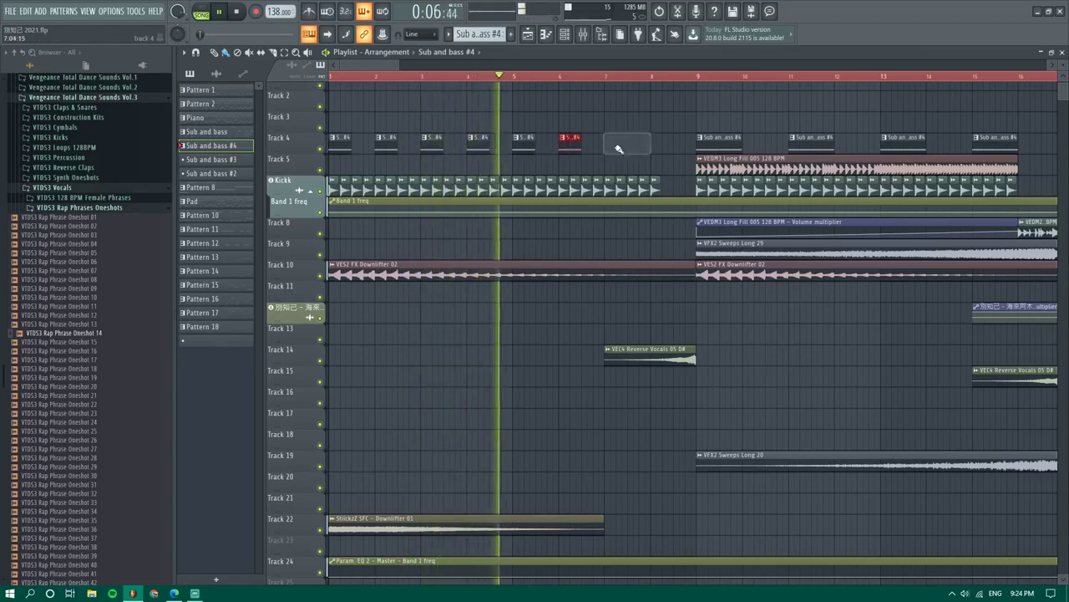
drag(649, 149, 620, 147)
scroll(627, 144, down, 3)
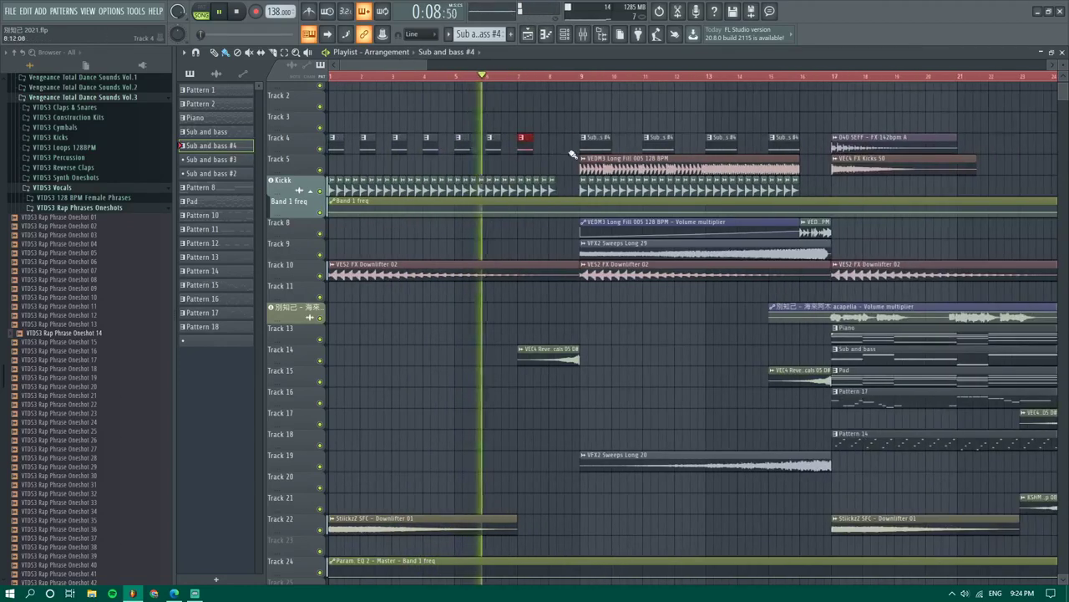
scroll(553, 151, up, 3)
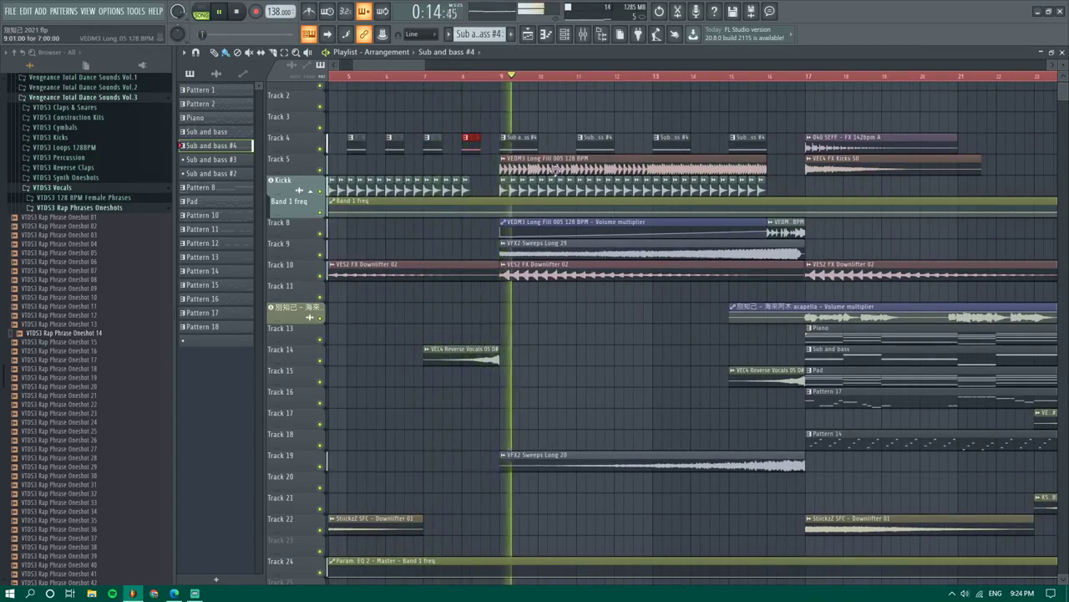
Replace the Track 4 clips in bars 9 to 16 with a duplicate of the eight half-bar Sub and bass #4 clips
key(space)
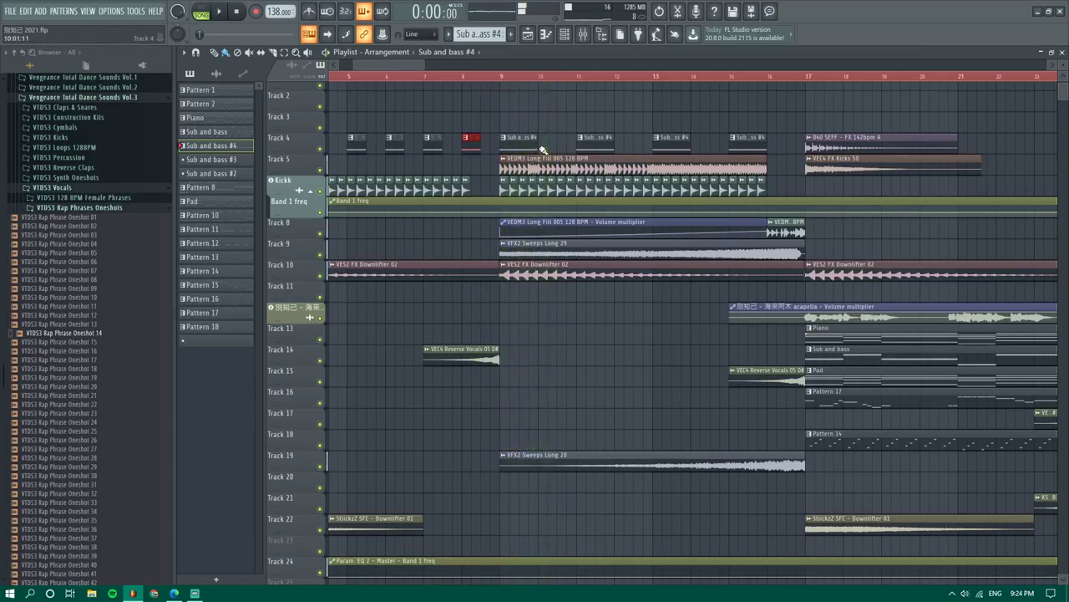
scroll(525, 144, down, 3)
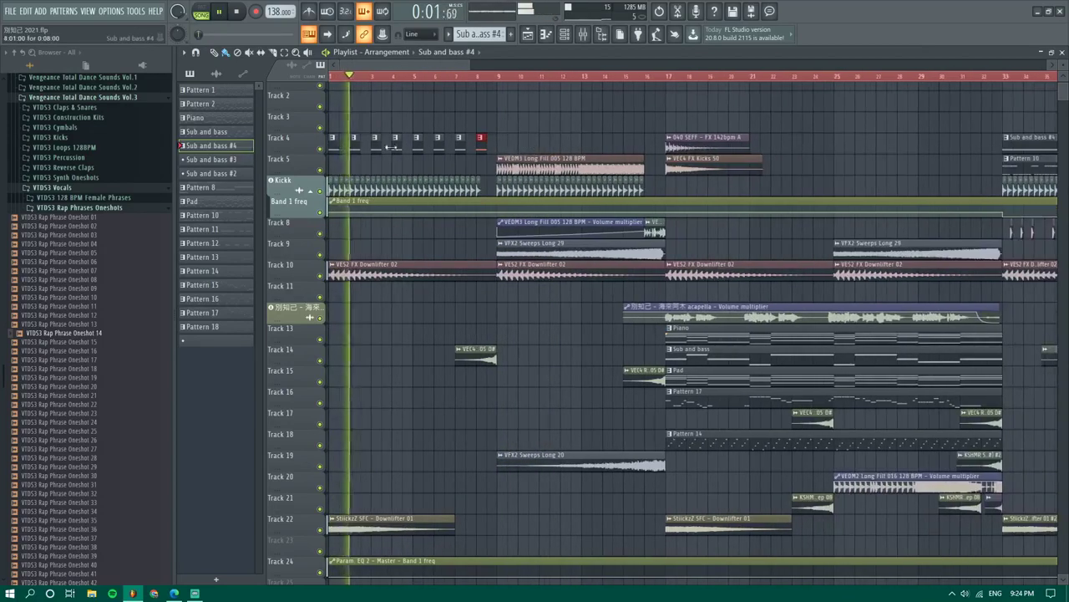
drag(556, 140, 338, 142)
key(ctrl+b)
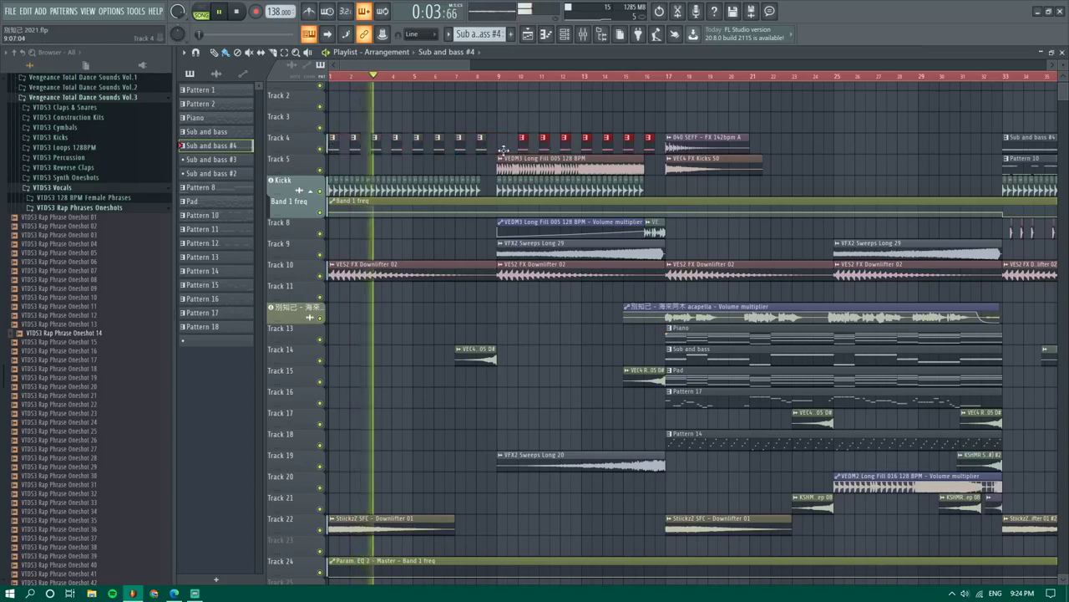
Audition the duplicated section from bar 9 and delete the Sub and bass #4 clip at bar 16 on Track 4
click(498, 76)
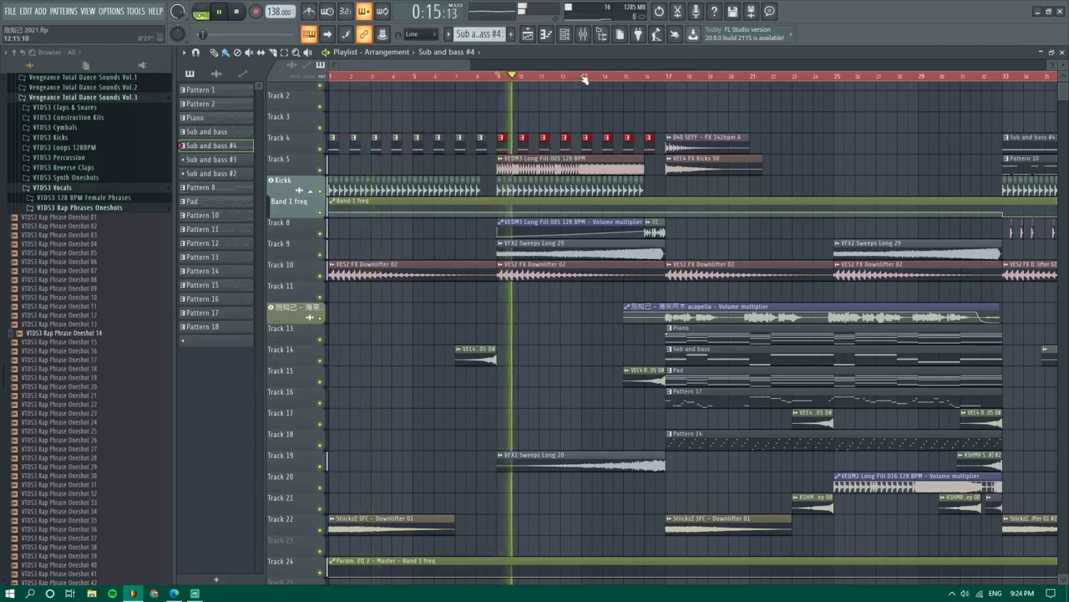
click(608, 76)
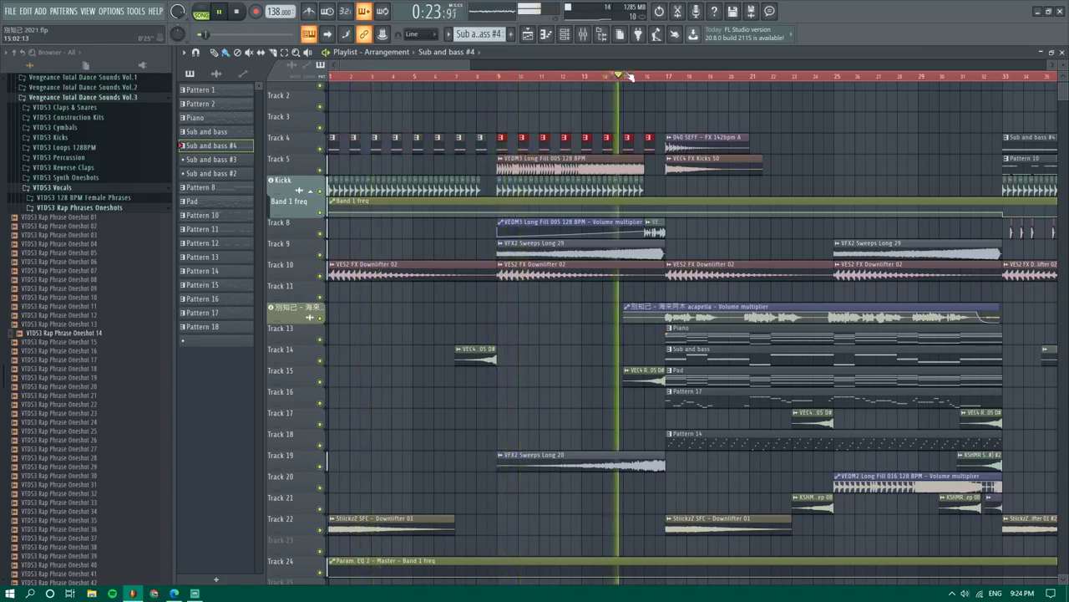
ctrl+click(685, 188)
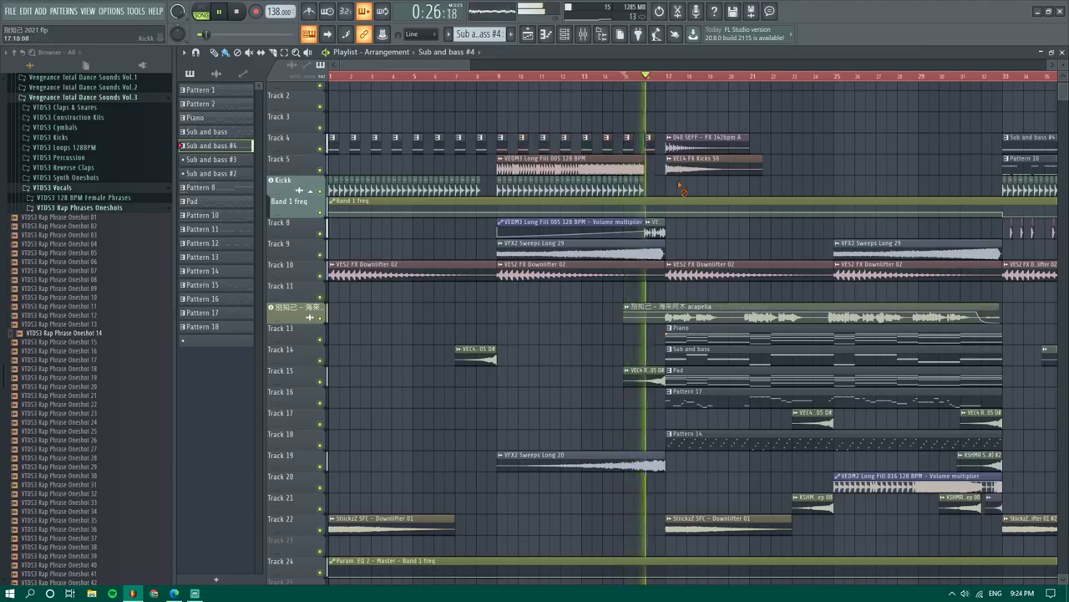
right_click(648, 145)
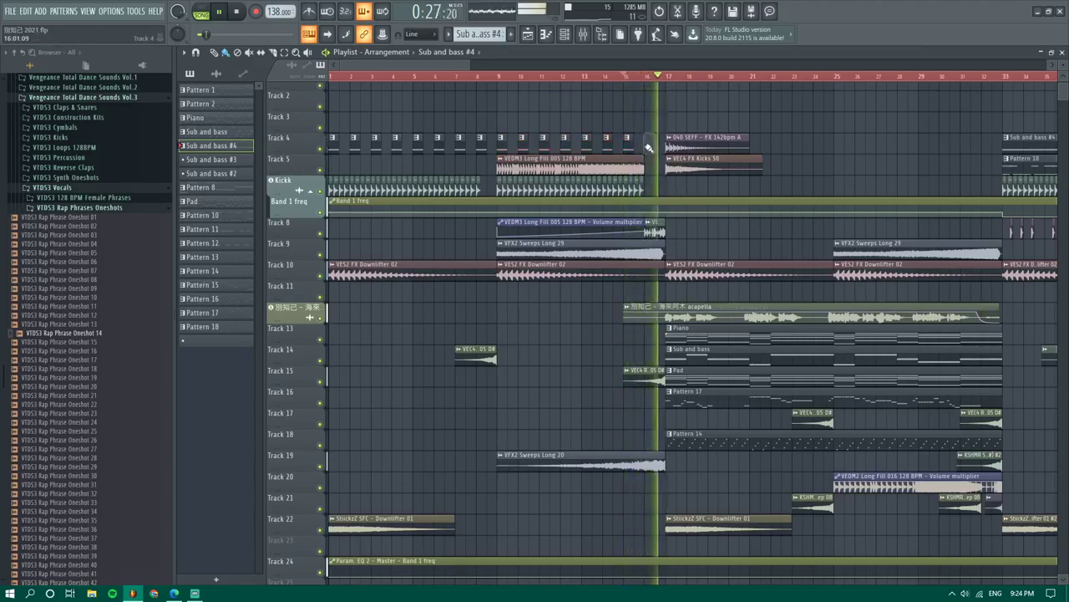
click(636, 76)
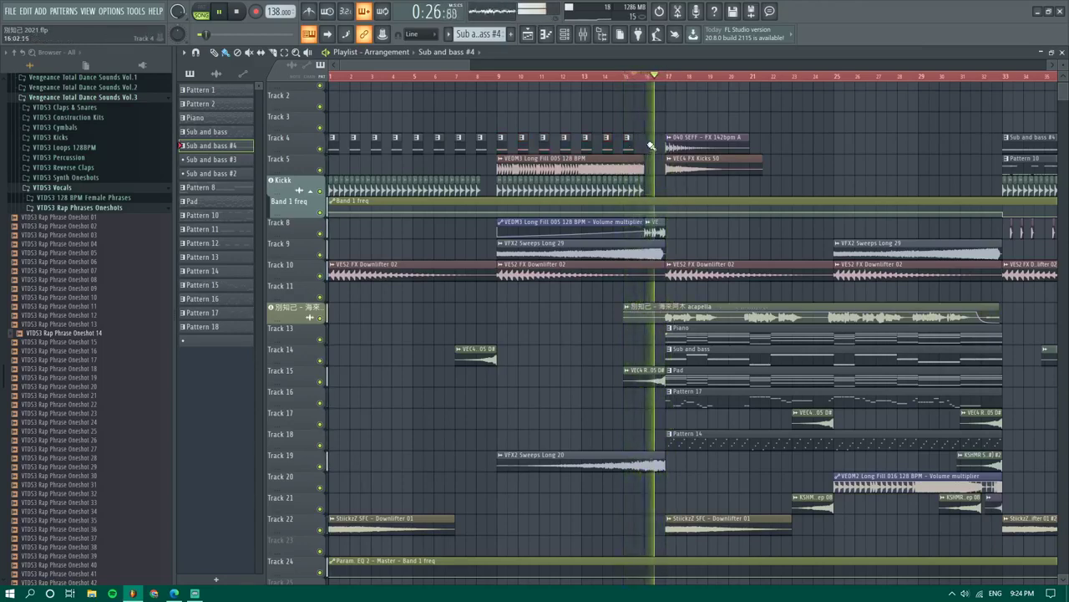
Extend the bar 15 Sub and bass #4 clip to a full bar and place another one-bar clip at bar 16
scroll(650, 145, down, 1)
click(621, 146)
key(space)
key(space)
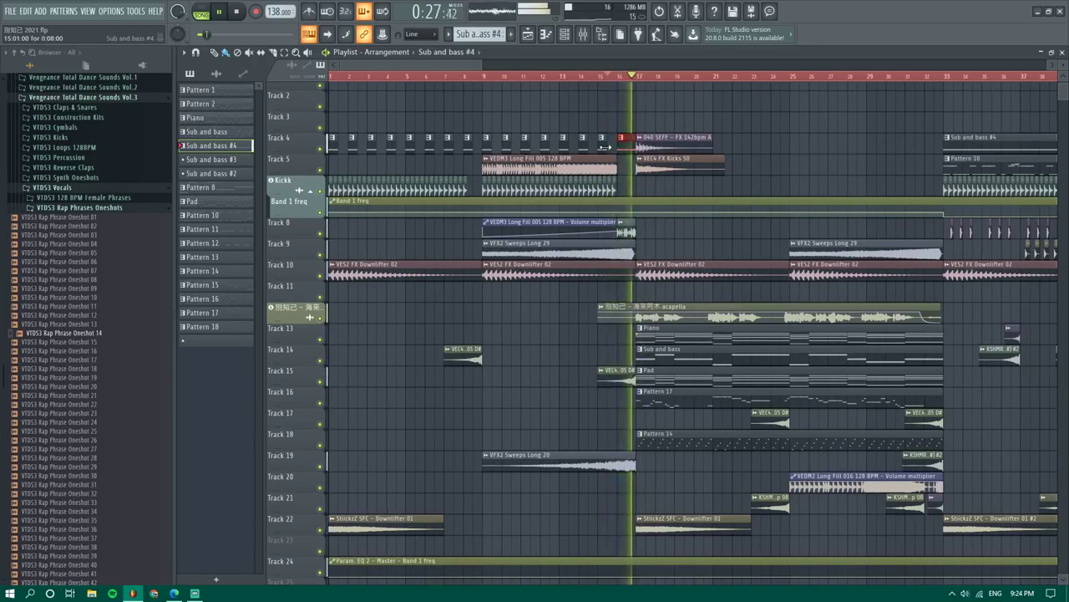
right_click(627, 146)
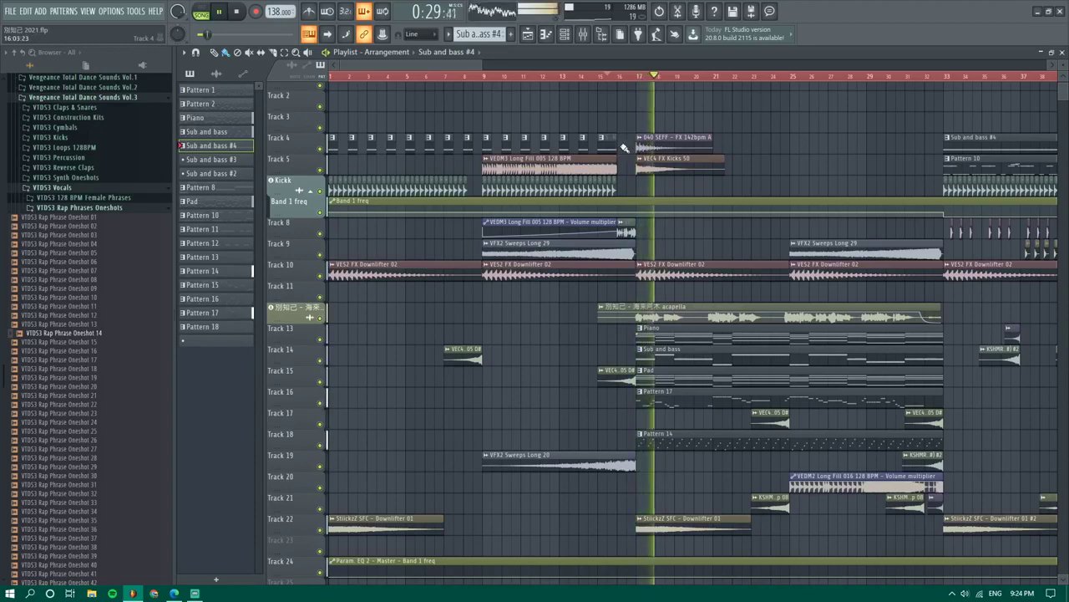
click(623, 148)
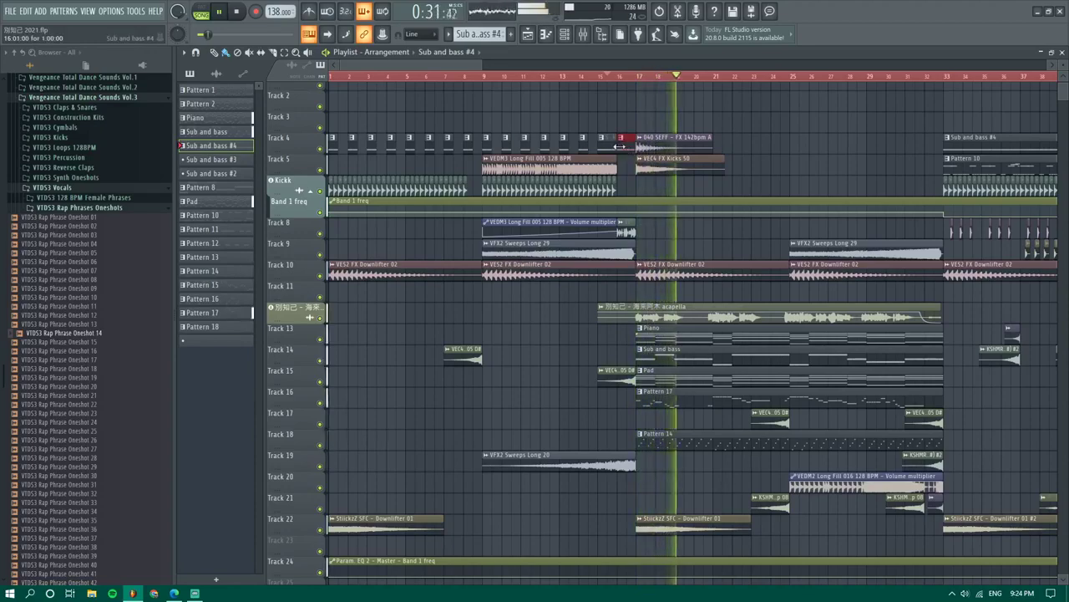
Save the project
scroll(608, 289, up, 3)
scroll(652, 353, up, 1)
scroll(652, 351, down, 4)
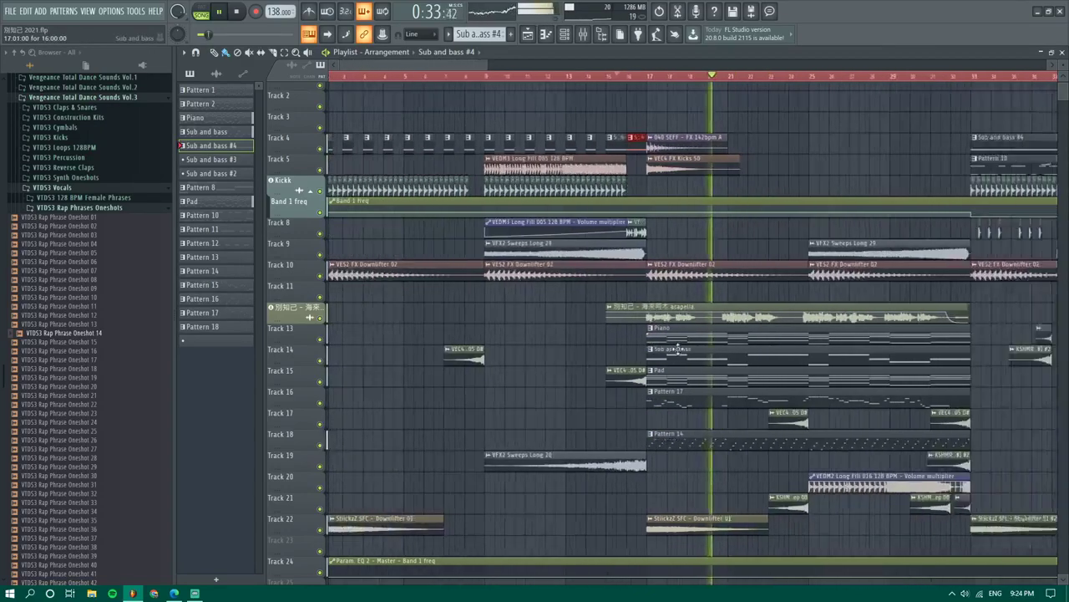
scroll(733, 366, up, 3)
scroll(717, 374, down, 6)
key(ctrl+s)
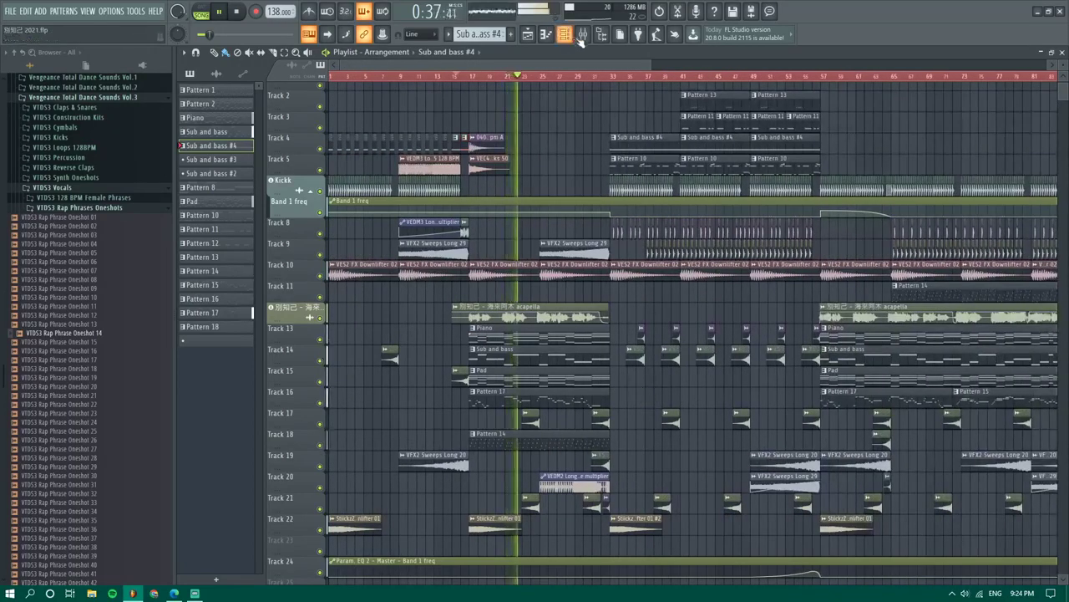
On the 3x Osc mixer track, lower the volume slightly and add Fruity parametric EQ 2 in the fourth effect slot
click(580, 37)
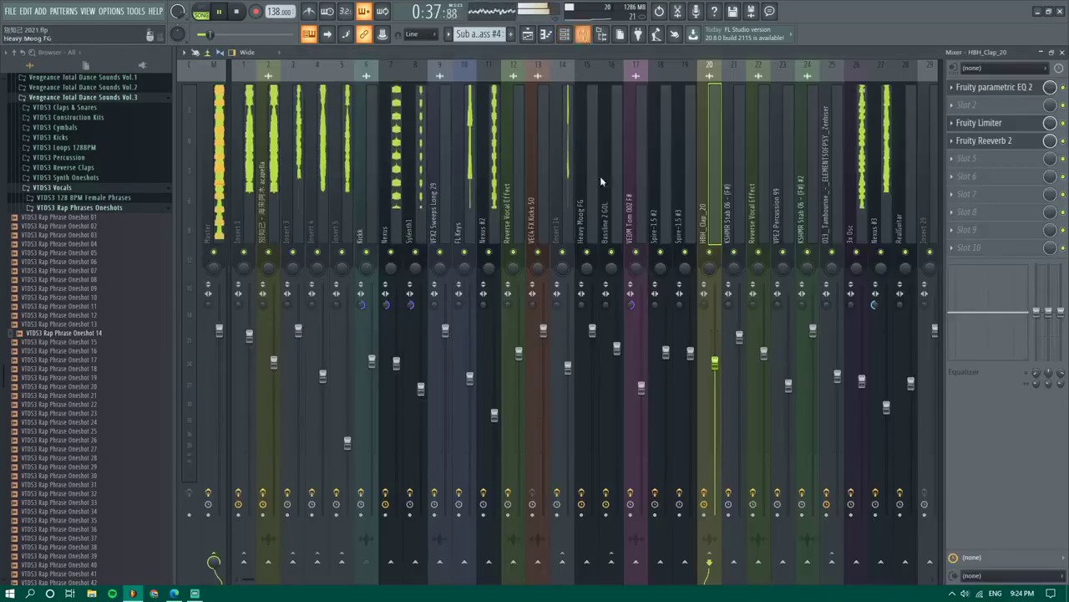
click(856, 162)
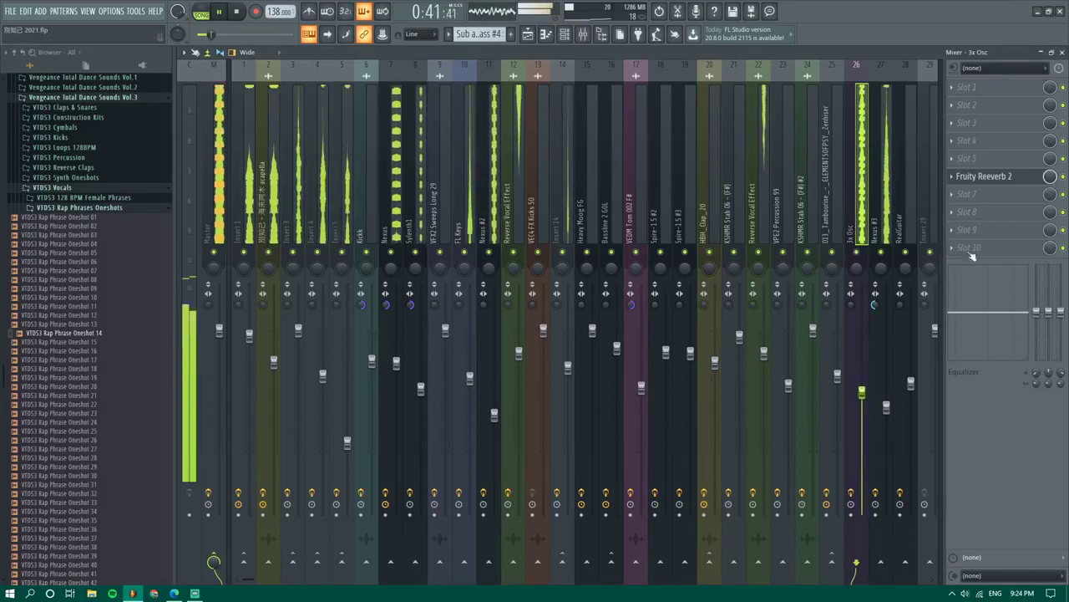
click(966, 144)
mouse_move(960, 155)
click(801, 291)
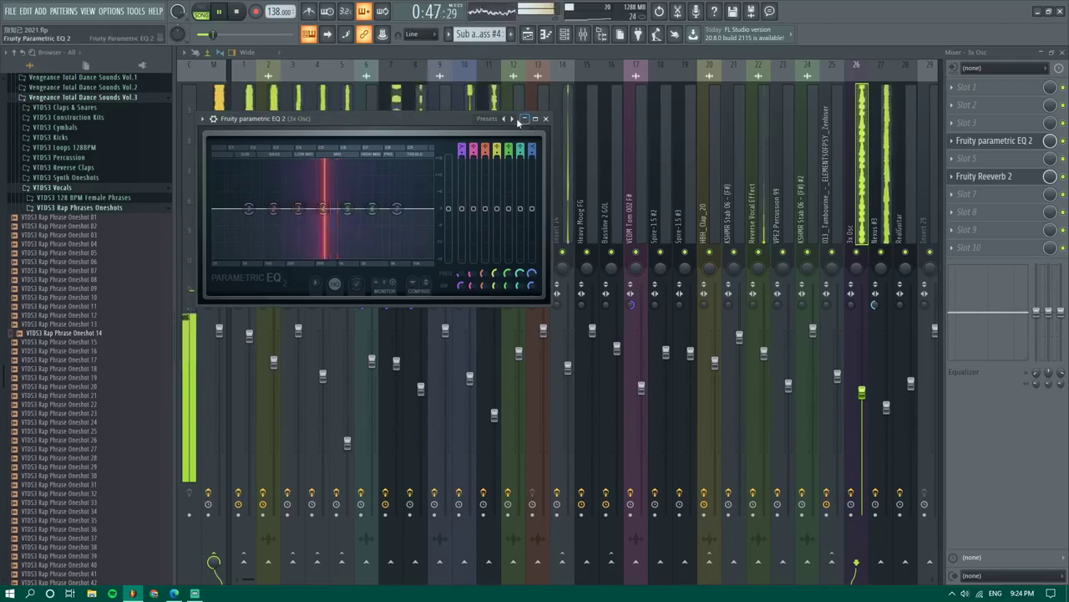
Load the 20Hz + 18kHz cut preset in the 3x Osc EQ, raise its low-cut frequency and lower its high-cut frequency
right_click(514, 123)
click(538, 157)
drag(218, 209, 290, 209)
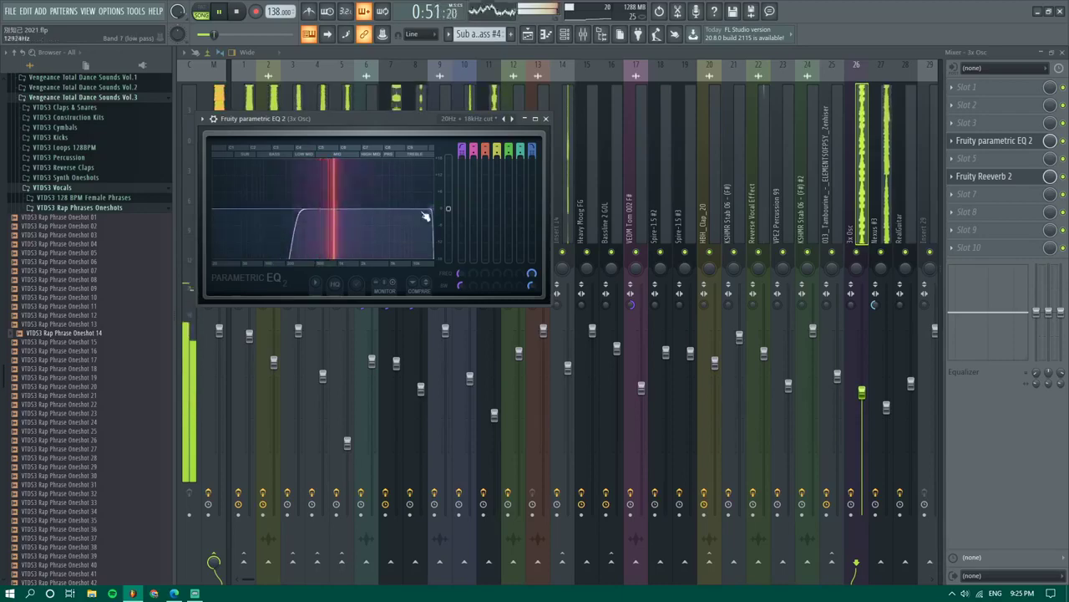
drag(426, 216, 399, 209)
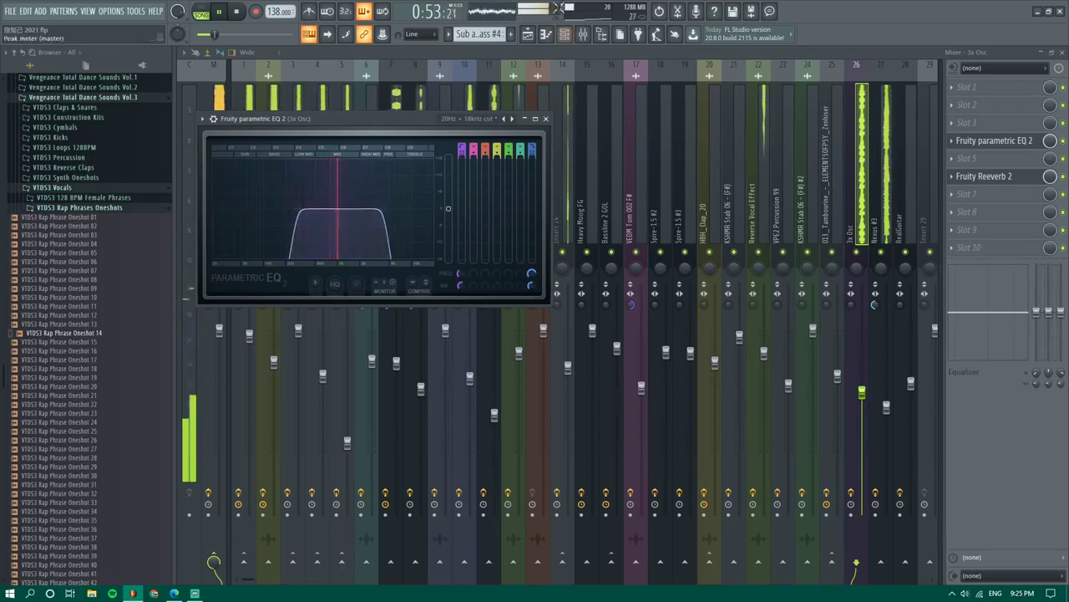
Set the band 6 frequency in the HBH_Clap_20 track's parametric EQ to about 14.6 kHz
click(528, 35)
scroll(610, 171, up, 3)
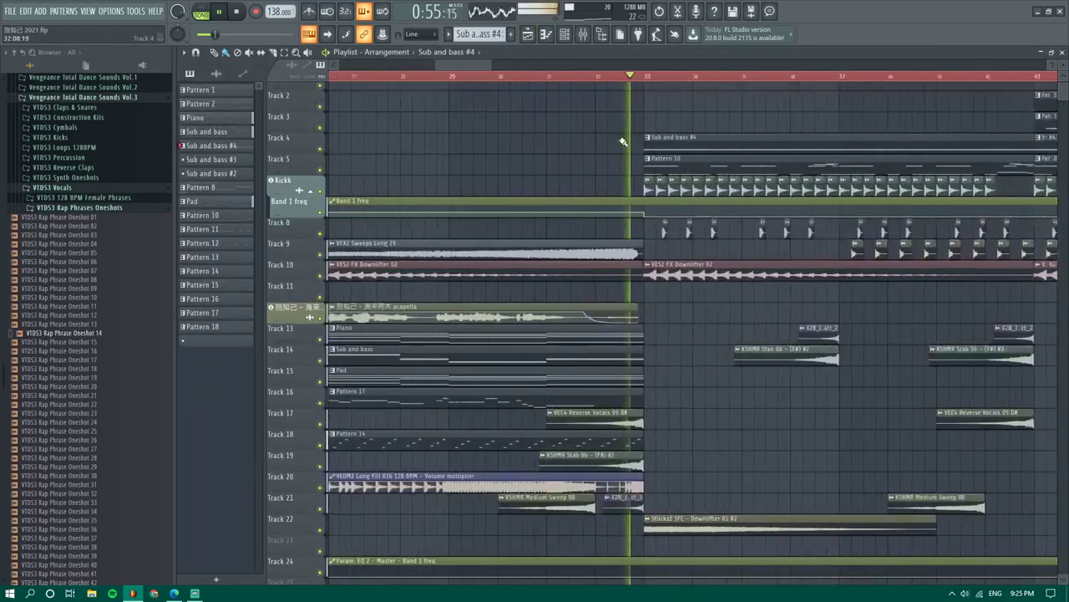
scroll(584, 146, down, 4)
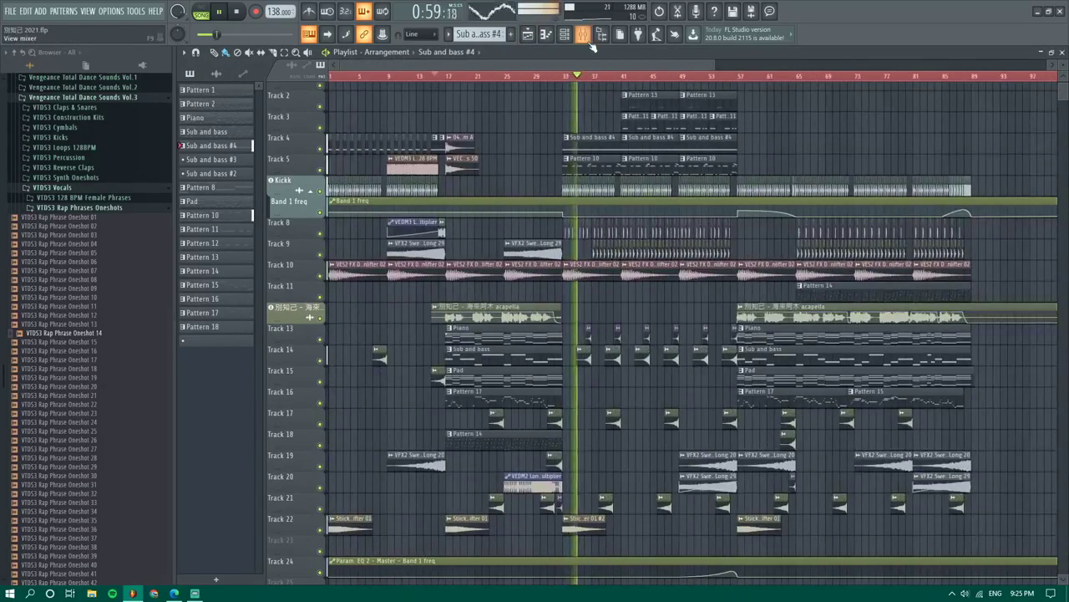
click(587, 40)
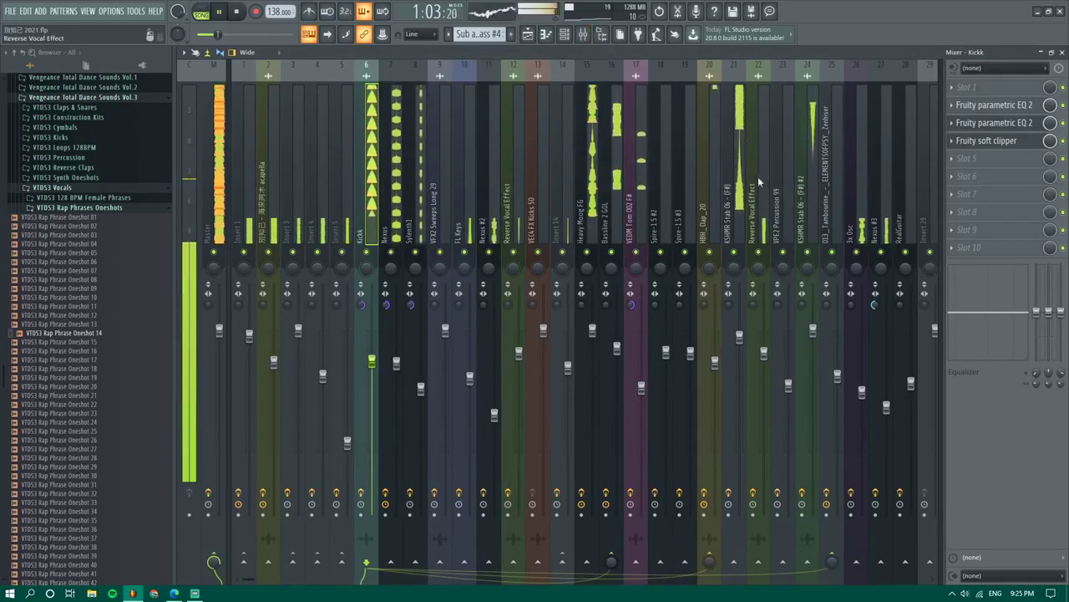
click(710, 184)
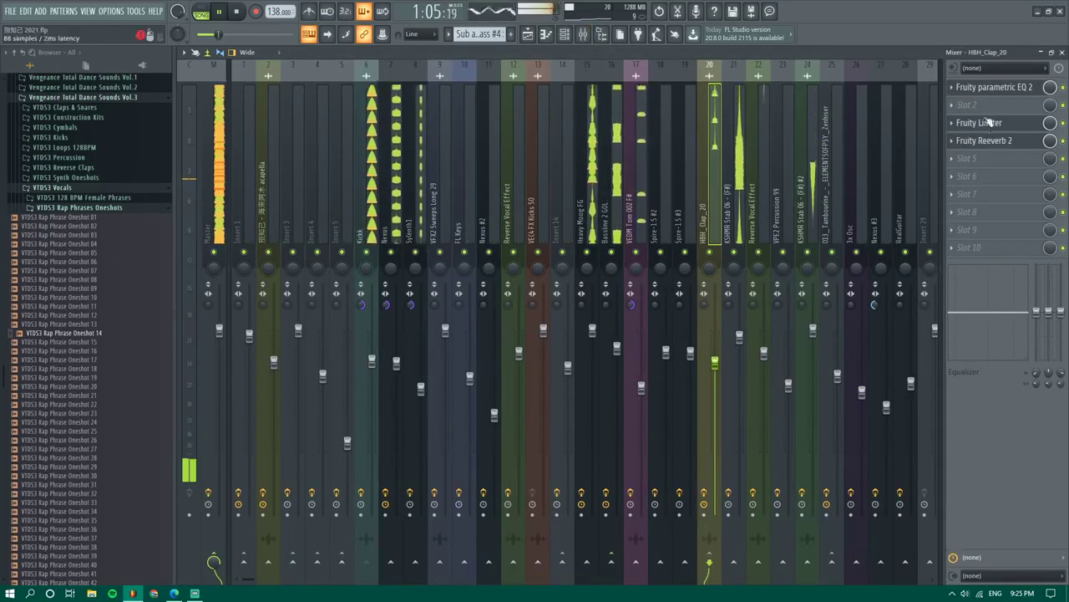
click(995, 87)
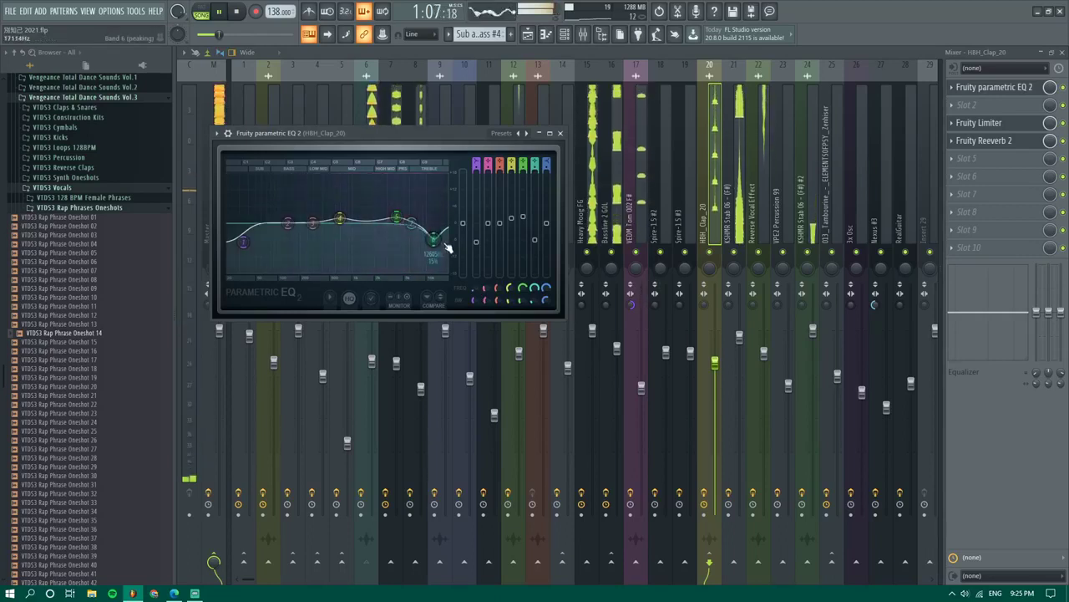
mouse_move(446, 244)
mouse_down()
mouse_move(434, 235)
mouse_move(440, 241)
mouse_up()
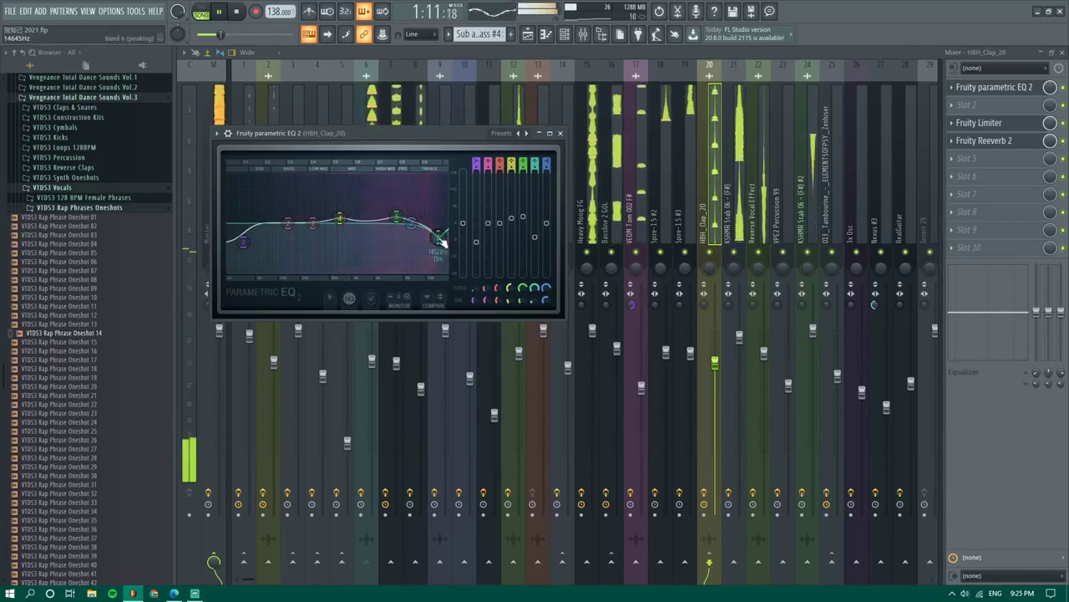
Reduce the band 6 boost and move it to a slightly lower frequency in the tambourine track's parametric EQ
click(842, 132)
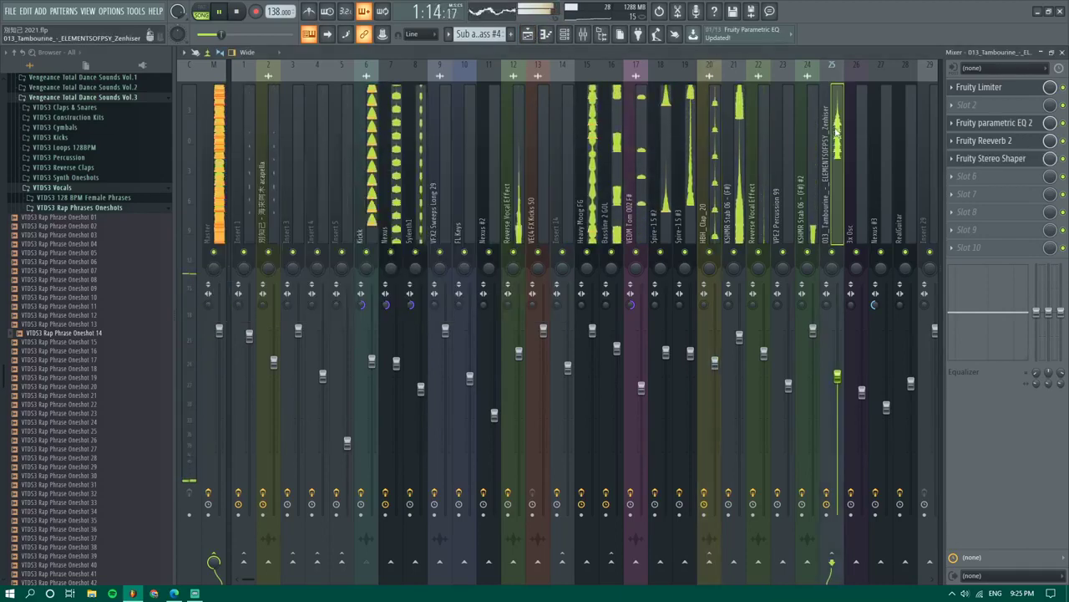
click(997, 123)
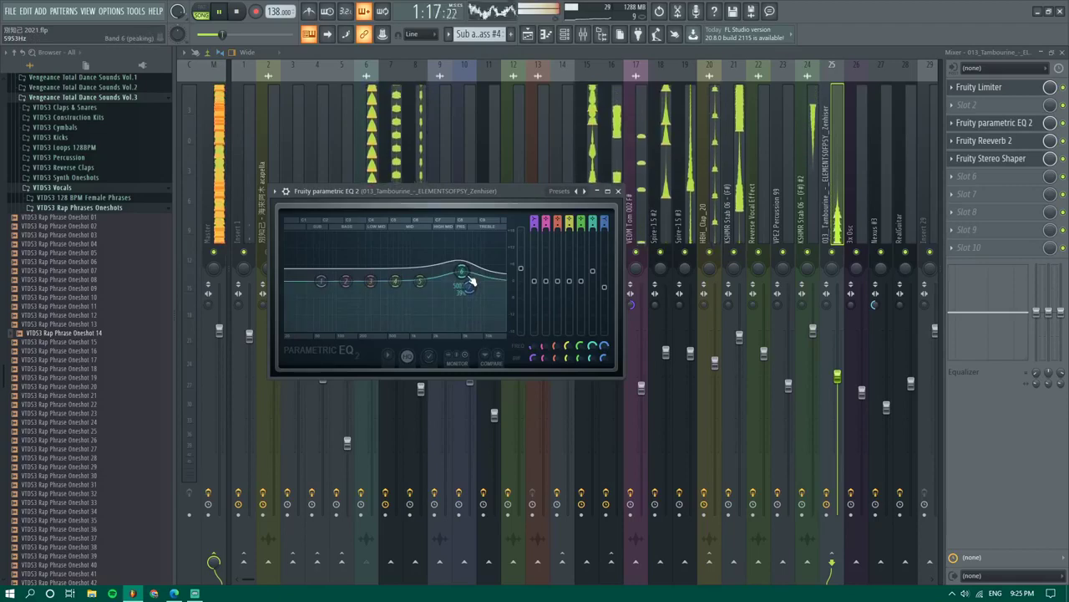
mouse_move(462, 271)
mouse_down()
mouse_move(465, 283)
mouse_move(455, 273)
mouse_up()
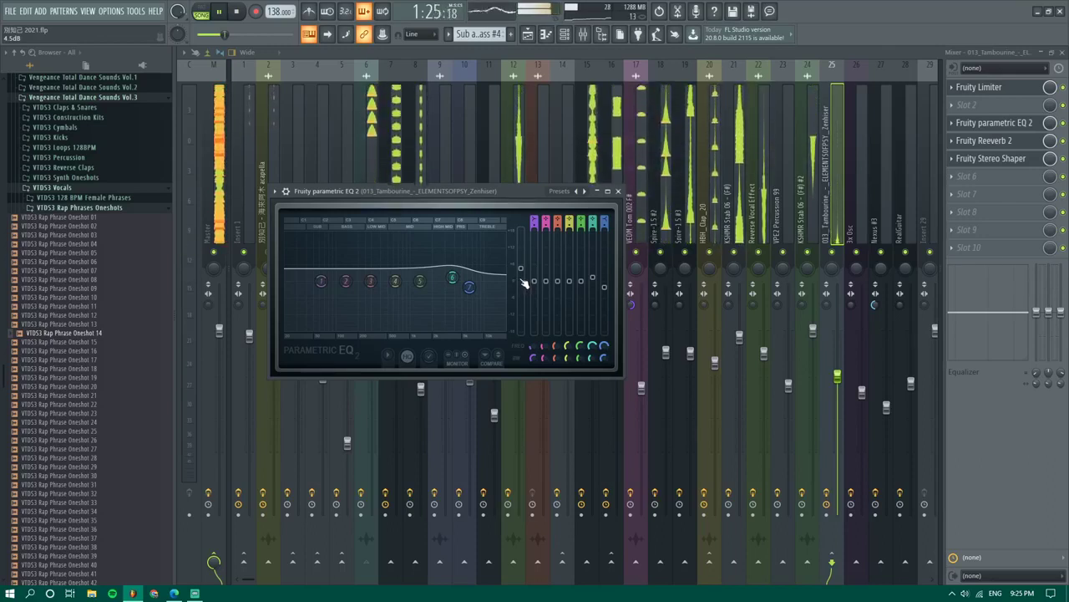
In the tambourine track's parametric EQ, lower band 7 and raise band 6 slightly at about 3.4 kHz
drag(469, 288, 478, 298)
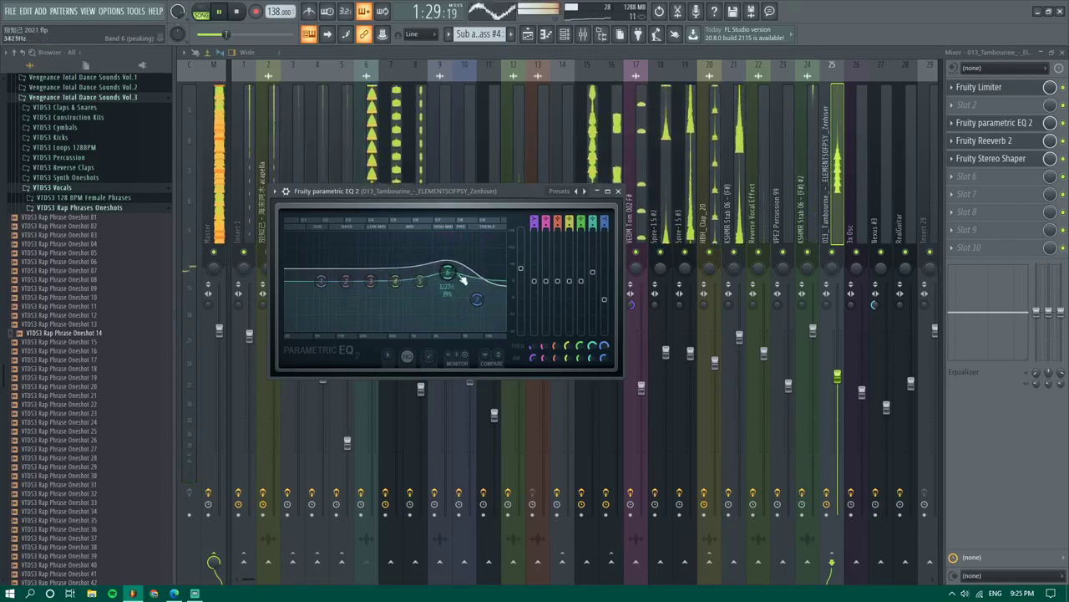
click(619, 192)
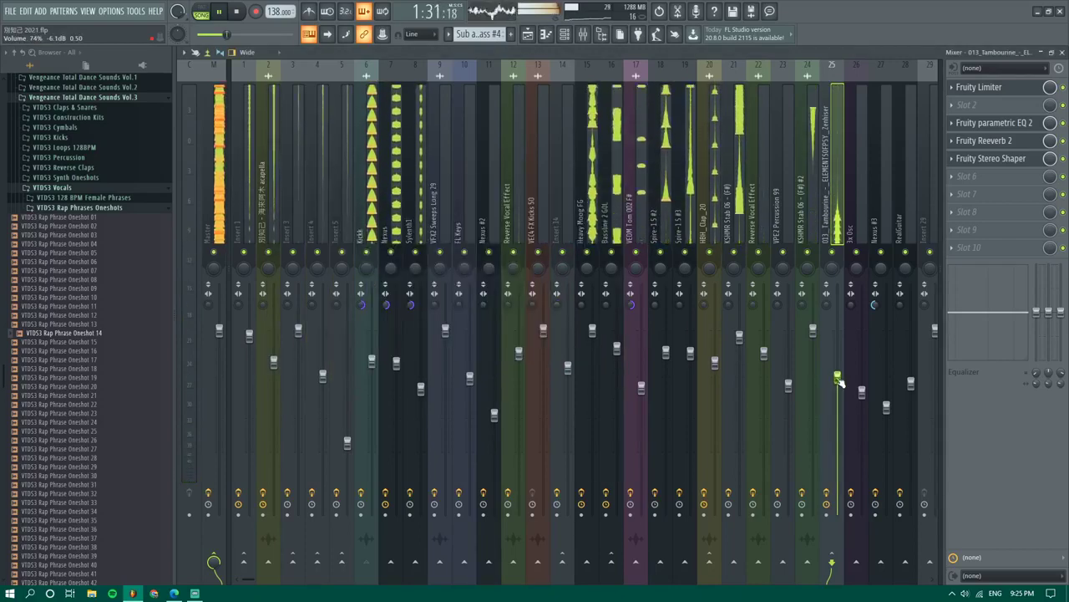
click(527, 33)
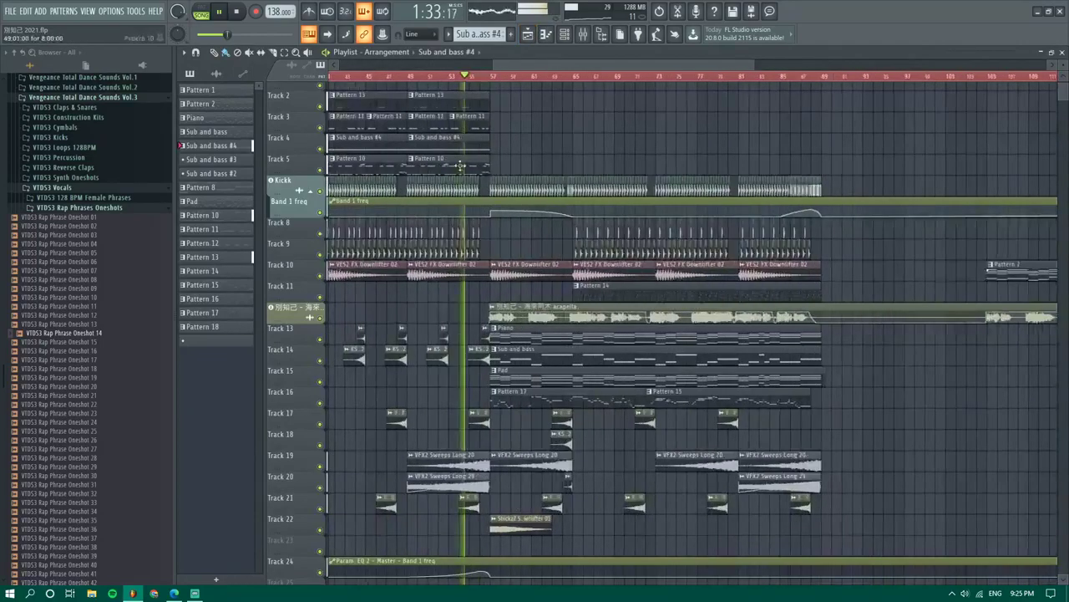
click(582, 34)
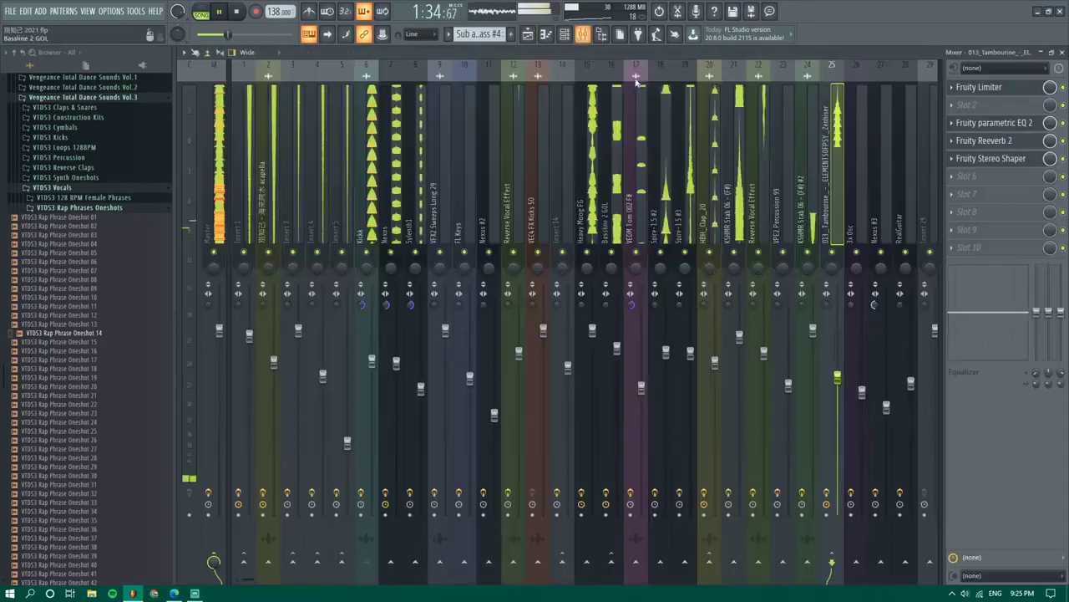
Check the Fruity Stereo Shaper on the tambourine mixer track and lower the track's volume slightly
click(1012, 159)
click(1004, 162)
click(1003, 162)
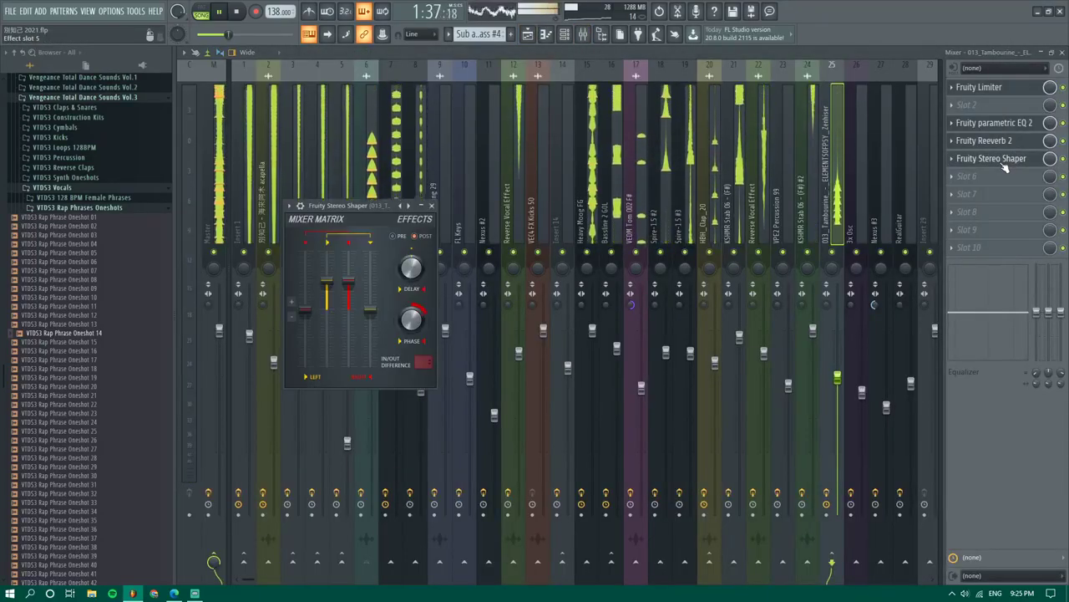
drag(838, 381, 838, 388)
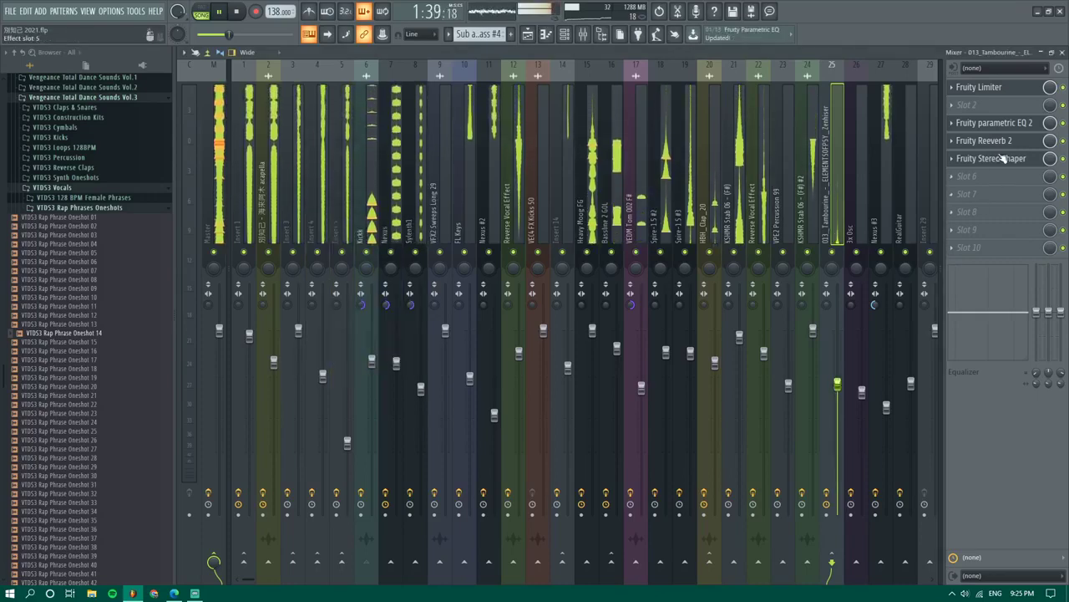
Replace Fruity Stereo Shaper with Sennheiser AMBEO Orbit in the tambourine track's fifth effect slot
click(1001, 159)
click(974, 162)
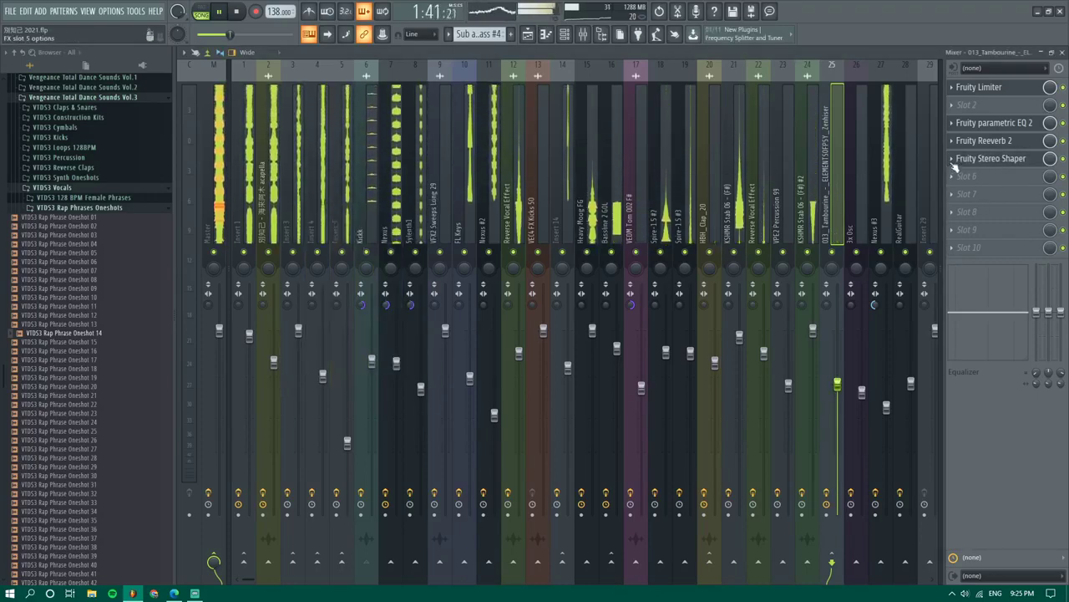
click(952, 160)
mouse_move(960, 173)
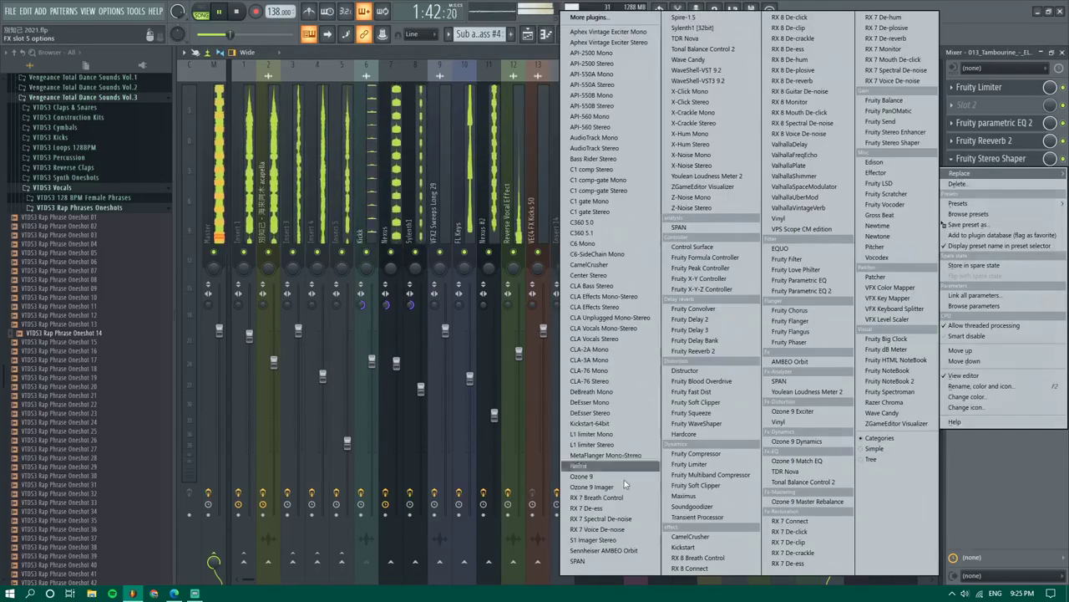
click(596, 550)
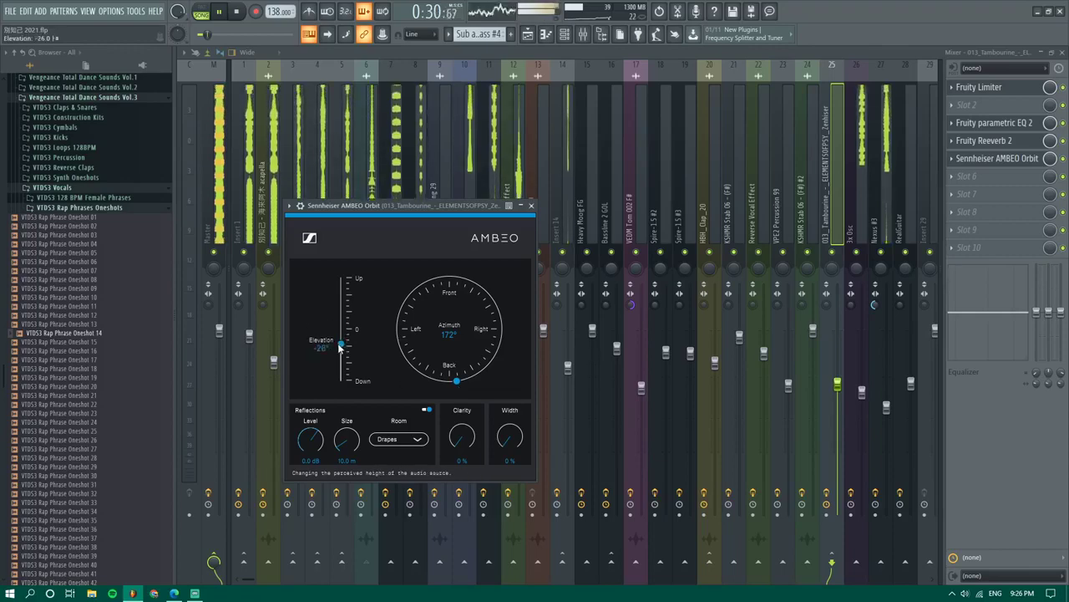
On the tambourine track's AMBEO Orbit, set the azimuth to 163°, clarity to 14 % and width to 13 %
click(535, 40)
key(space)
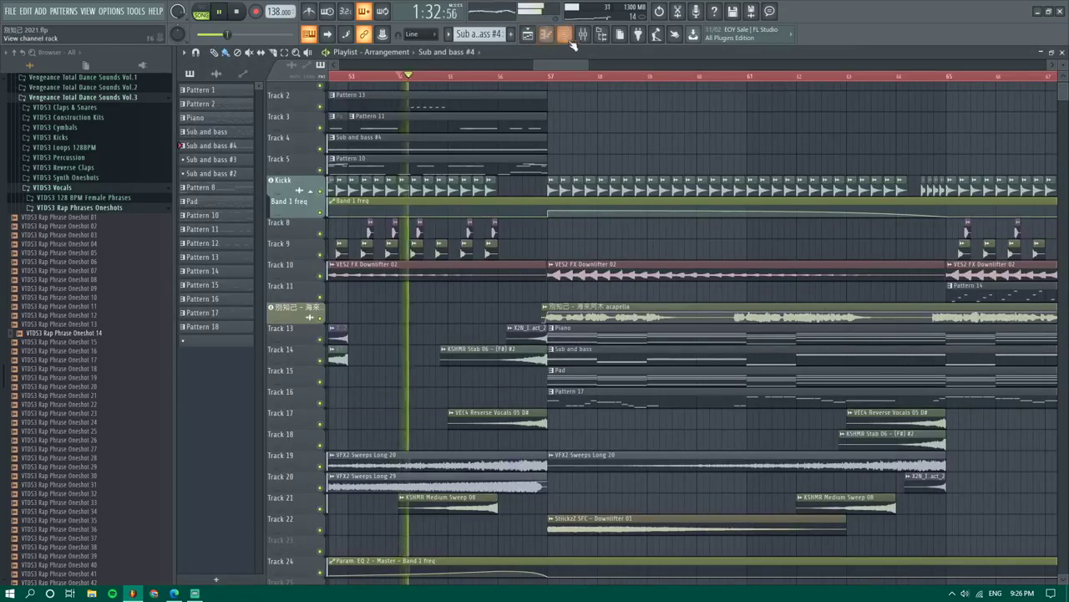
key(F9)
key(space)
click(988, 164)
key(space)
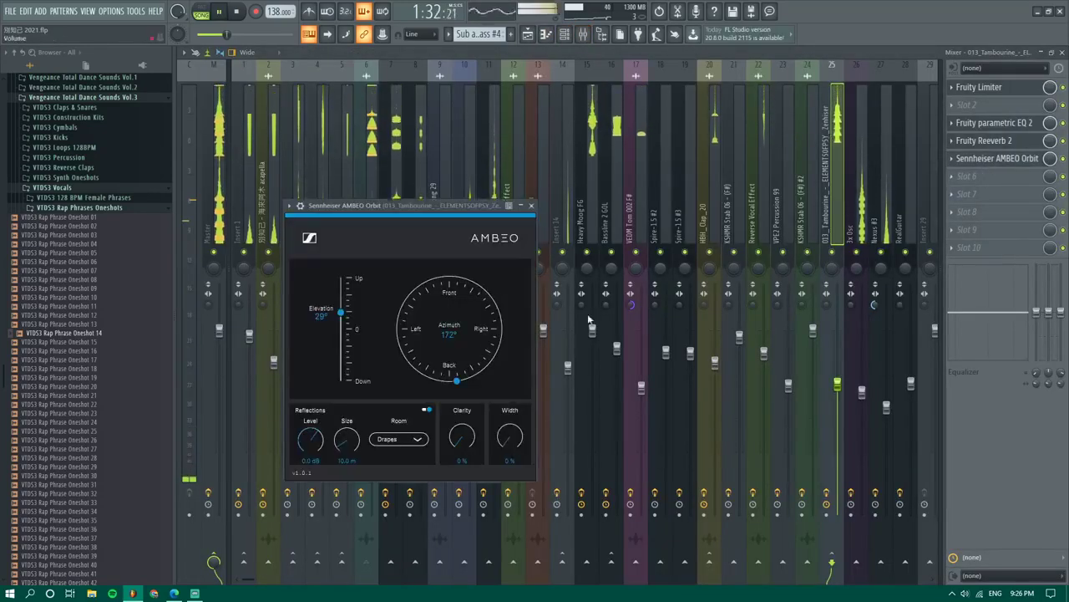
drag(470, 415, 506, 413)
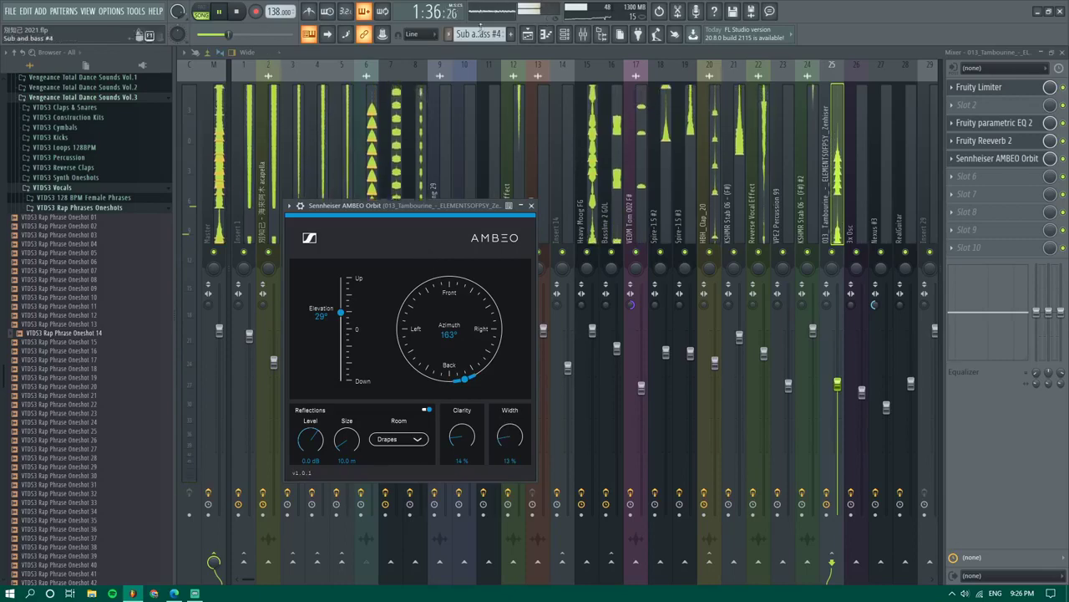
Play the section from around bar 54 to audition the tambourine with its AMBEO Orbit settings
key(F5)
key(space)
key(space)
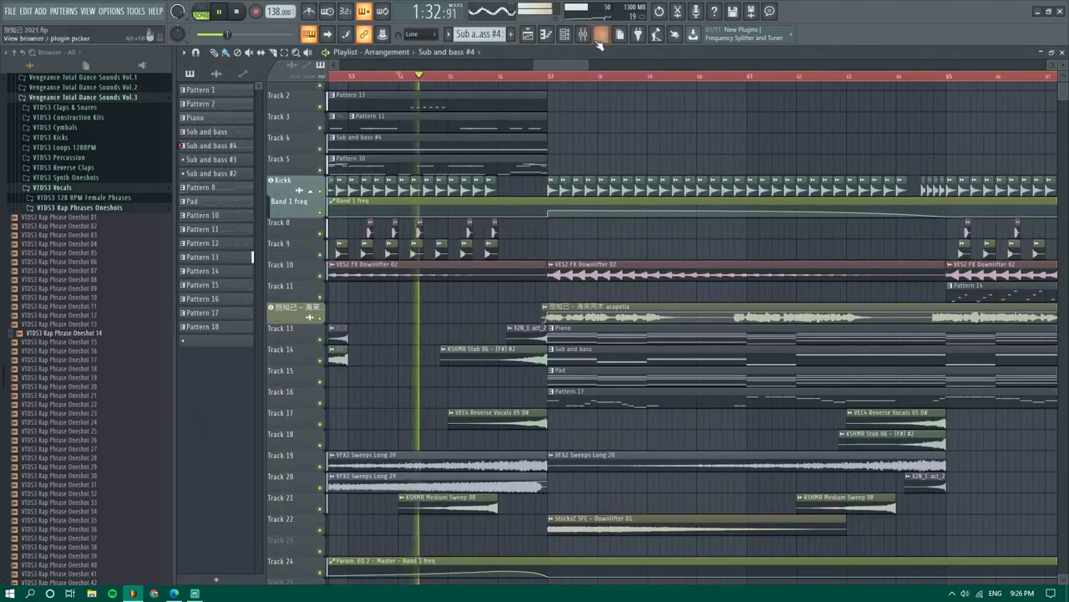
key(F9)
key(space)
click(987, 167)
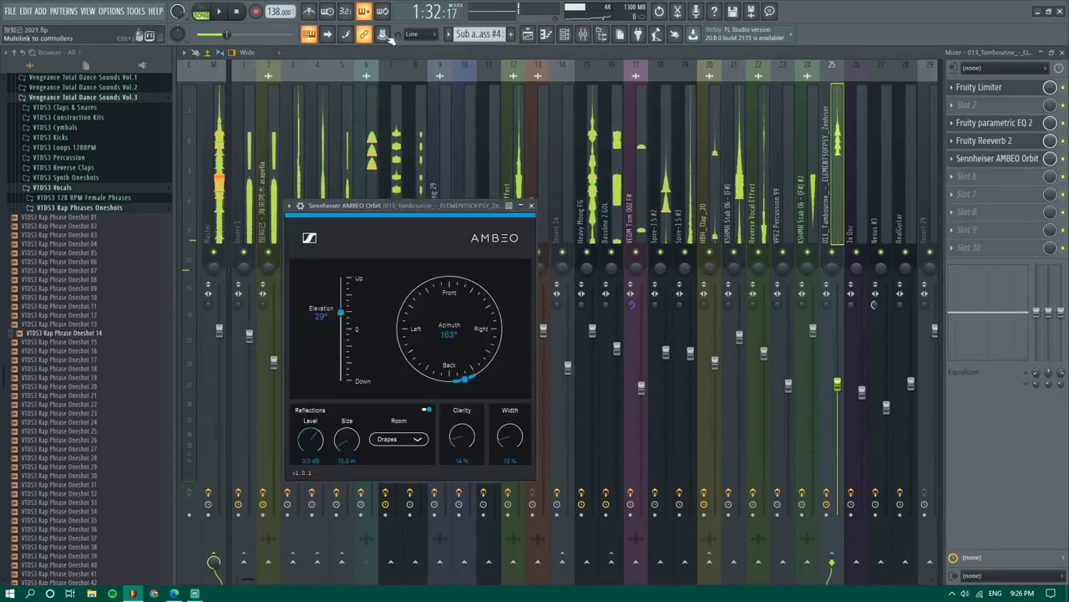
Select roughly bars 53 to 57 in the playlist and play them as a loop
click(527, 33)
key(ctrl+a)
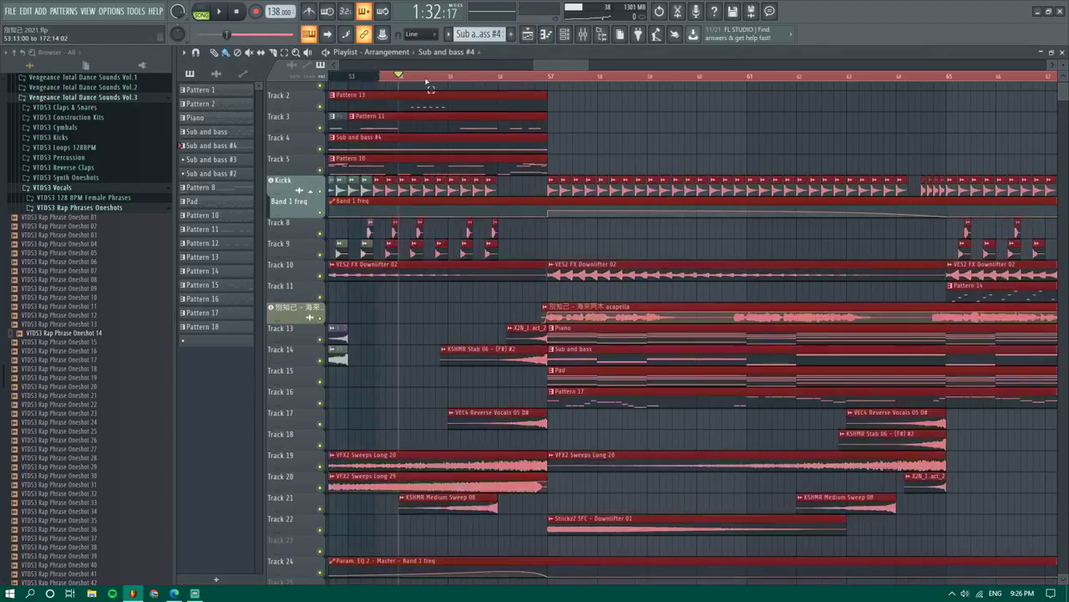
drag(485, 77, 381, 77)
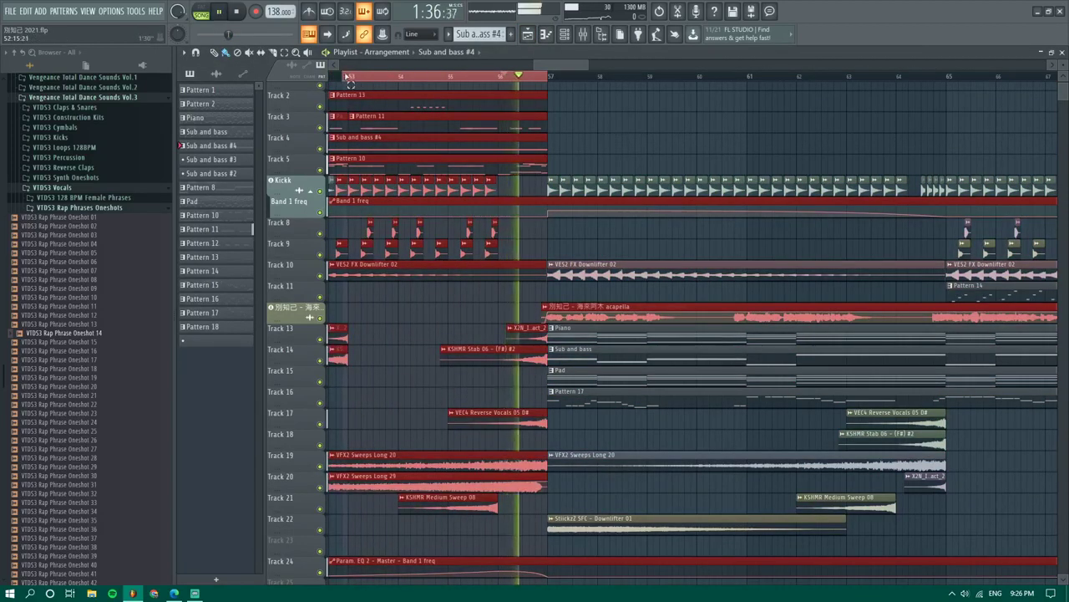
Set the width to 0 % and adjust the elevation in the tambourine track's AMBEO Orbit
click(583, 33)
click(961, 158)
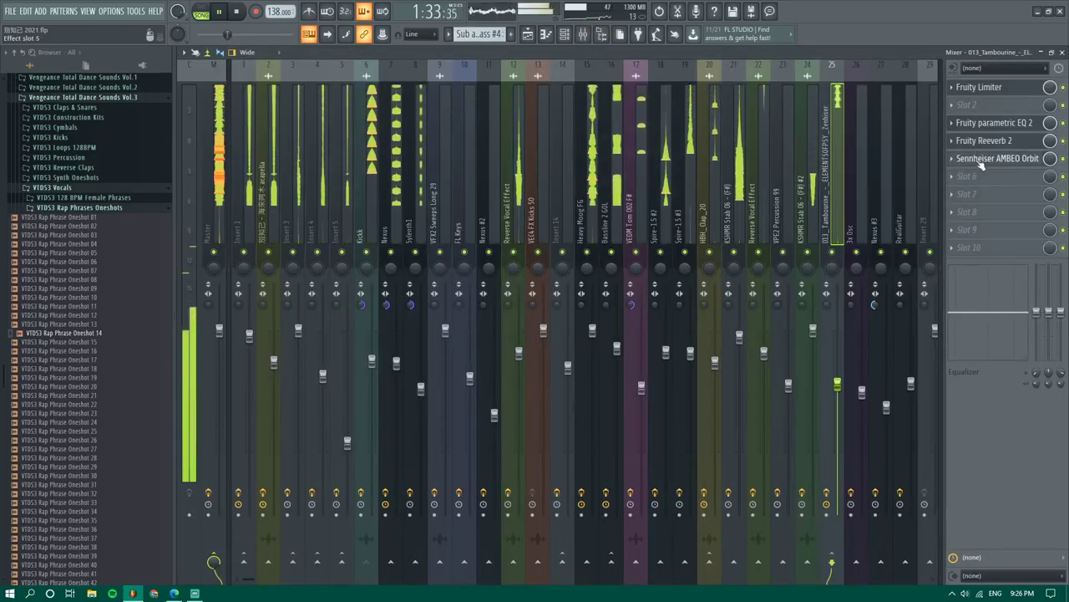
drag(509, 438, 551, 523)
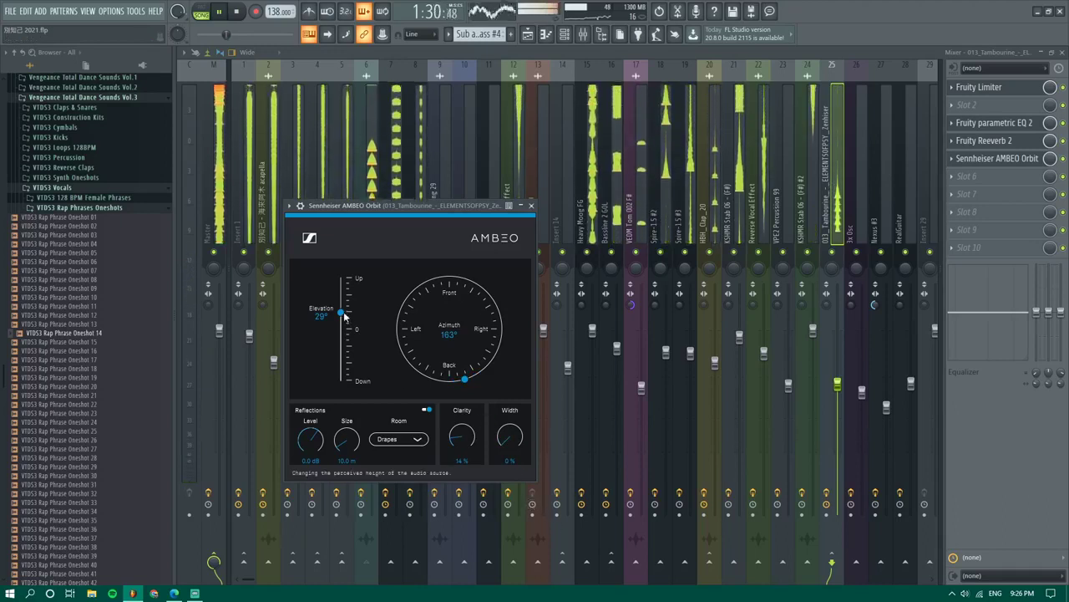
drag(340, 312, 344, 330)
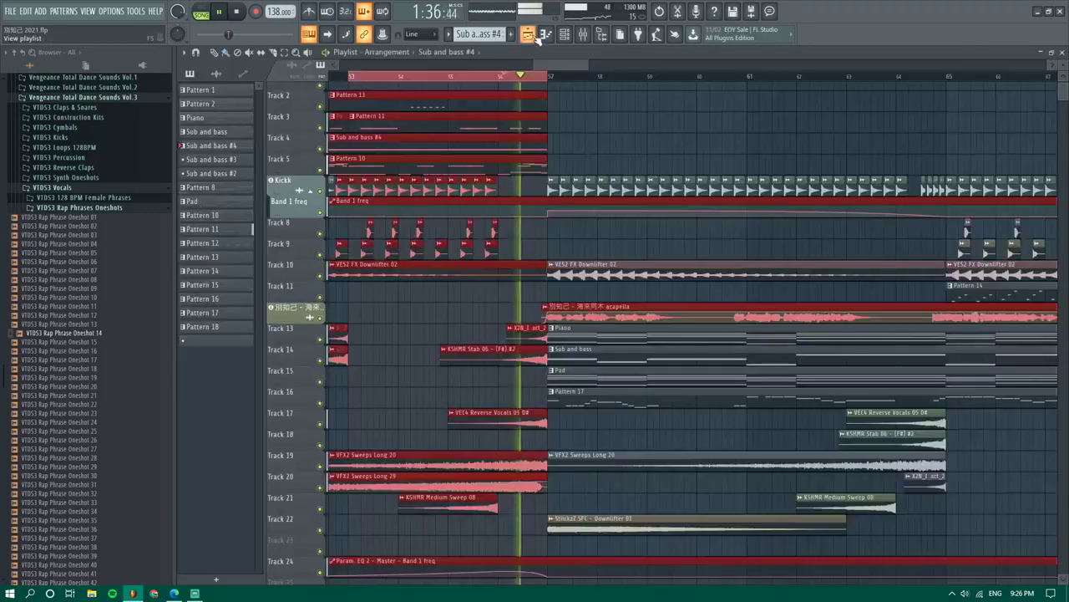
Clear the playlist's time selection and play the arrangement from around bar 40
click(527, 33)
scroll(547, 137, up, 2)
scroll(523, 140, down, 5)
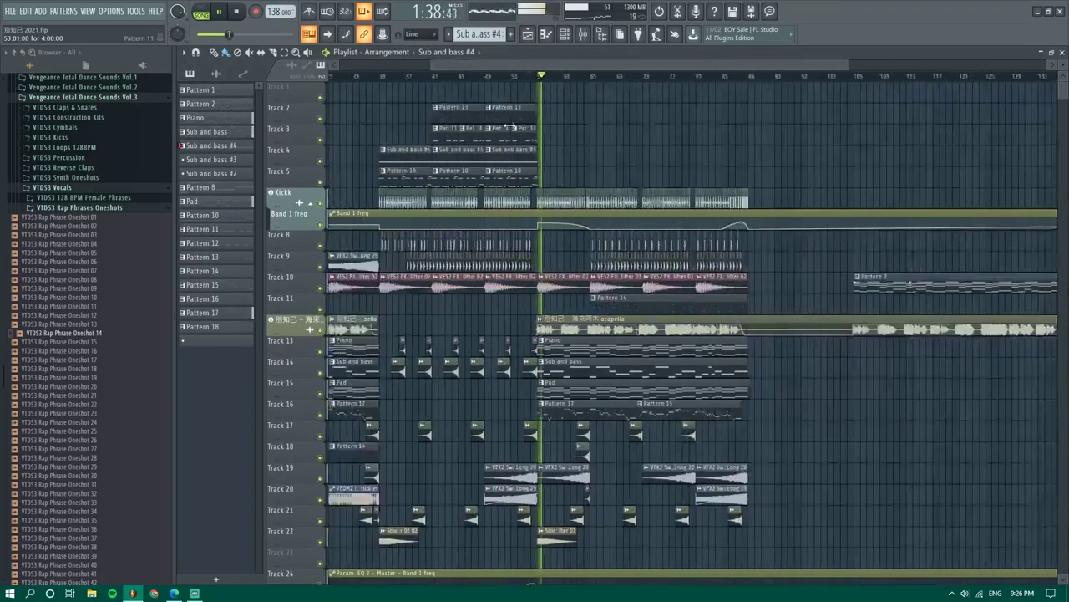
key(space)
scroll(431, 126, up, 3)
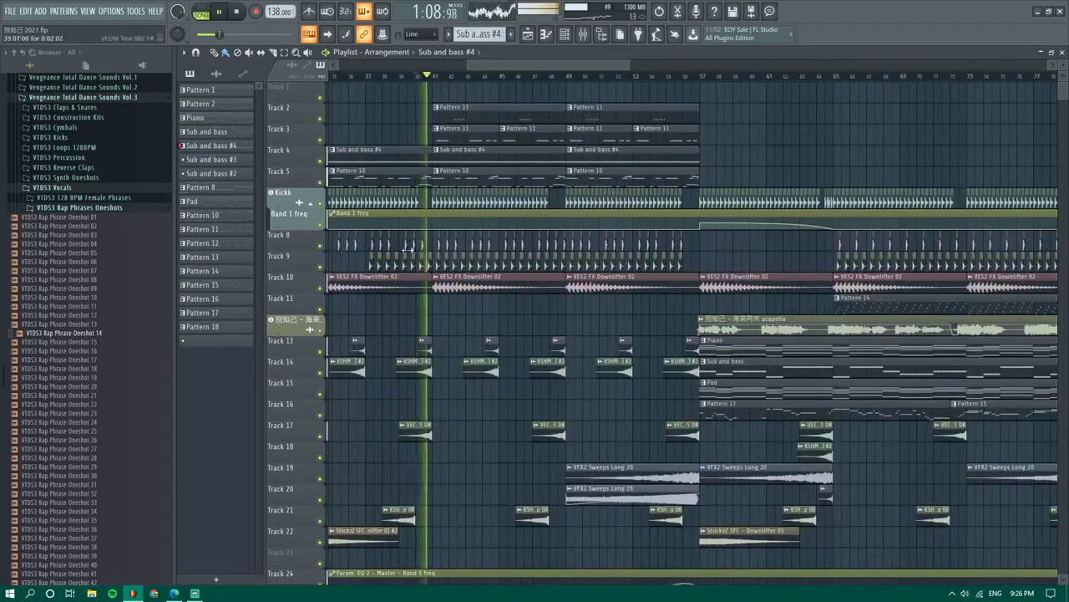
Enlarge the channel rack to show all channels and widen its channel name column
key(F6)
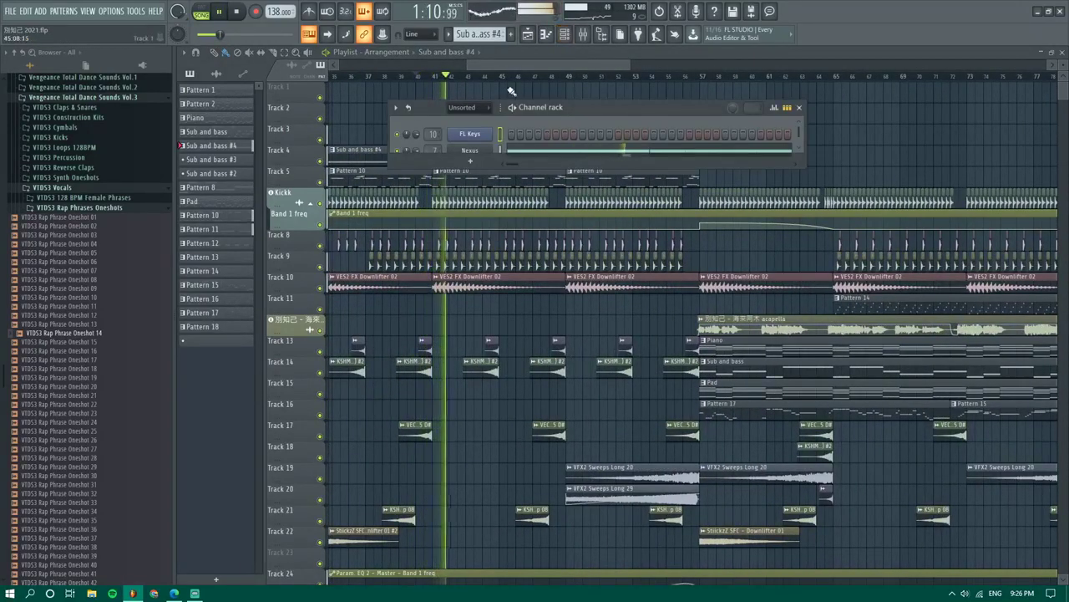
drag(591, 166, 618, 433)
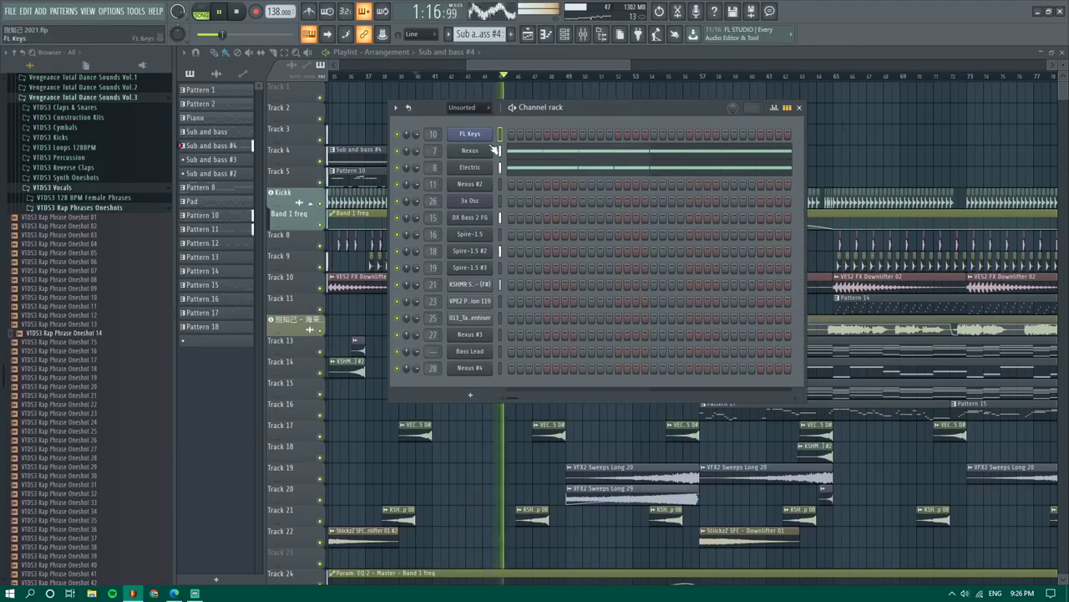
drag(499, 107, 560, 127)
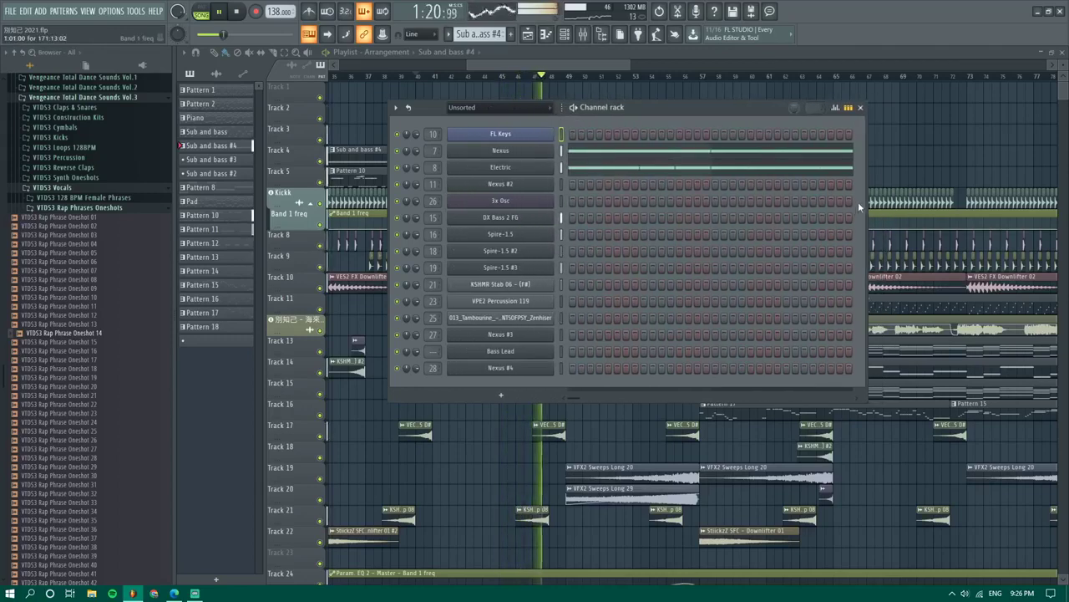
key(F6)
Inspect the DX Bass 2 FG synth and the Fruity Stereo Shaper on its Heavy Moog FG mixer track
scroll(662, 122, up, 3)
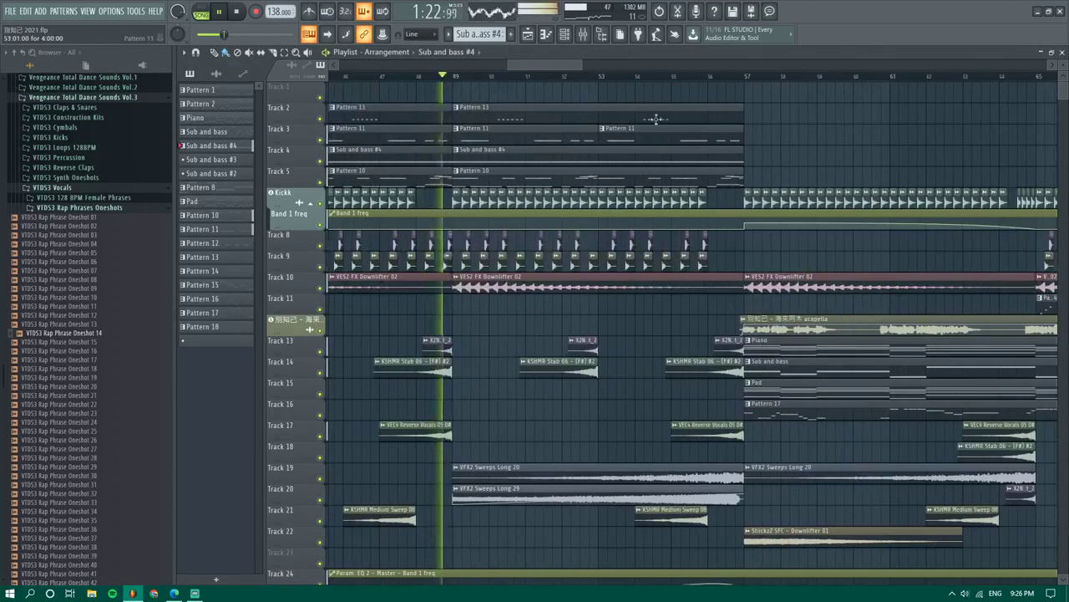
key(F6)
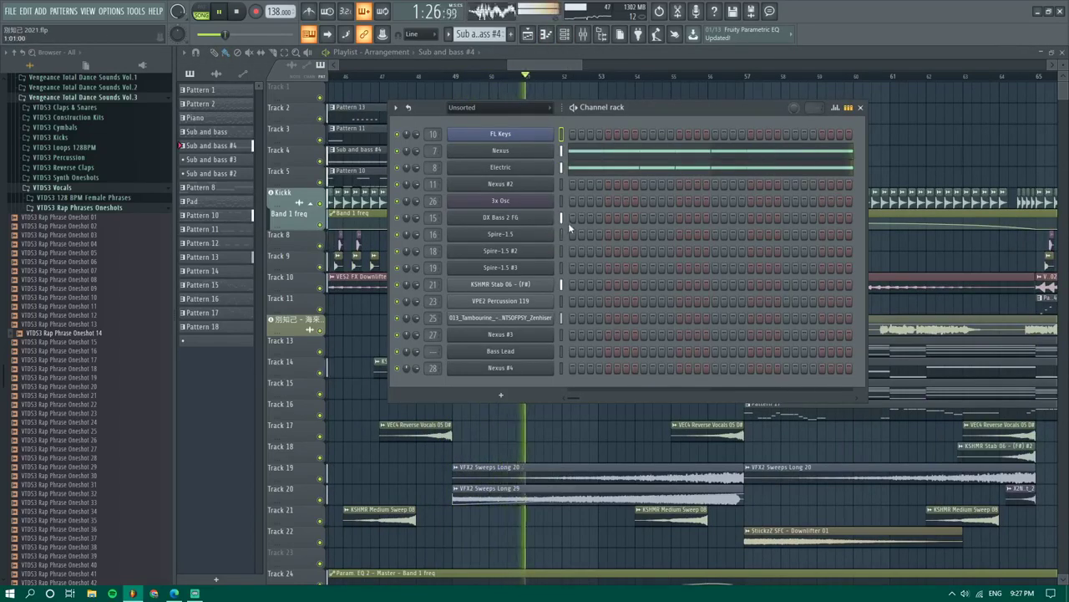
click(542, 222)
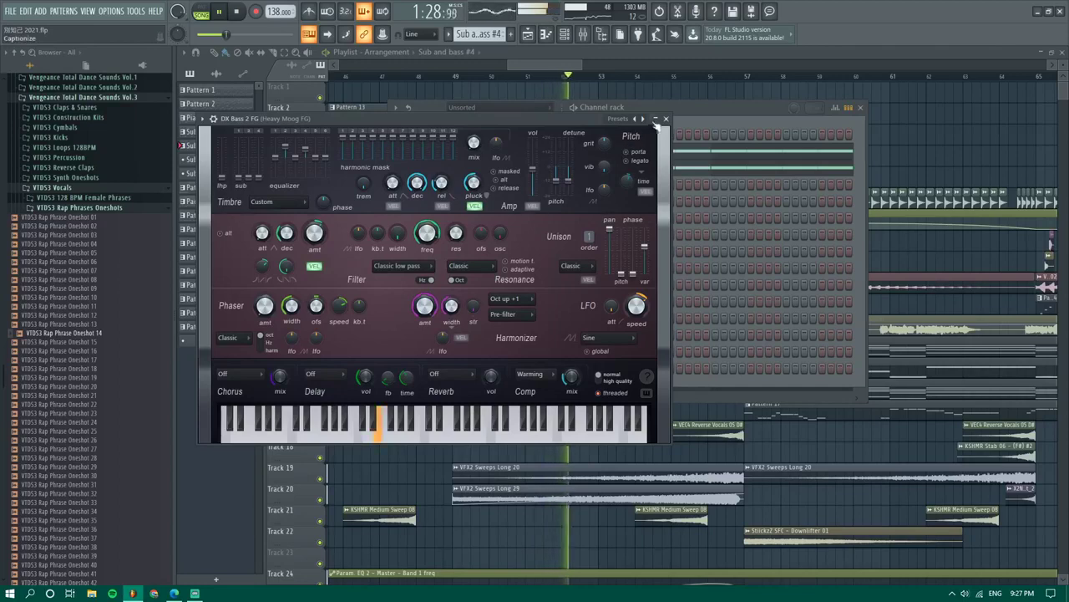
click(664, 120)
click(523, 221)
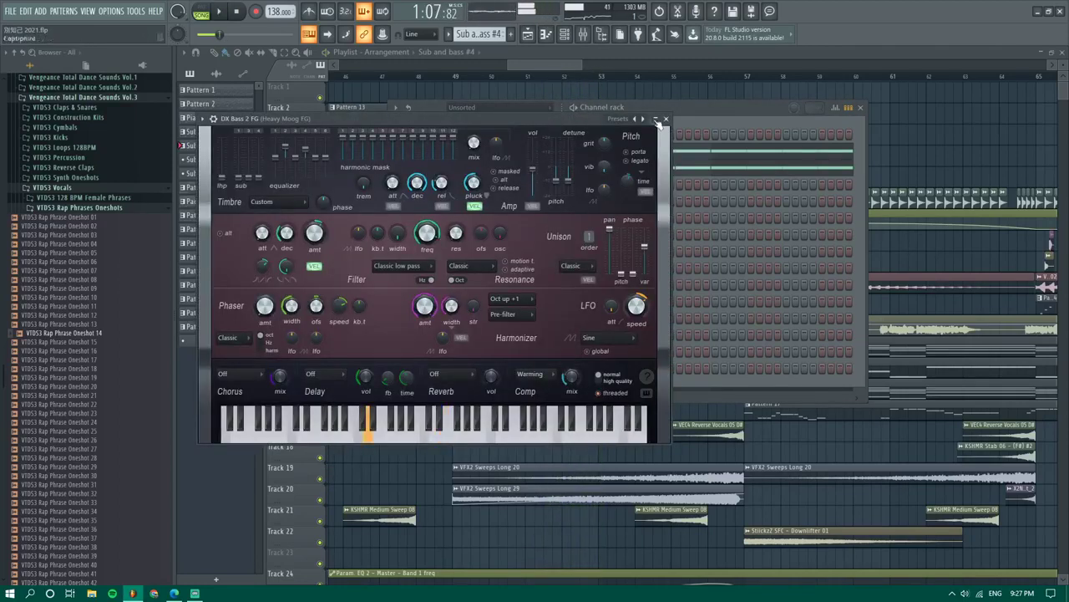
click(587, 40)
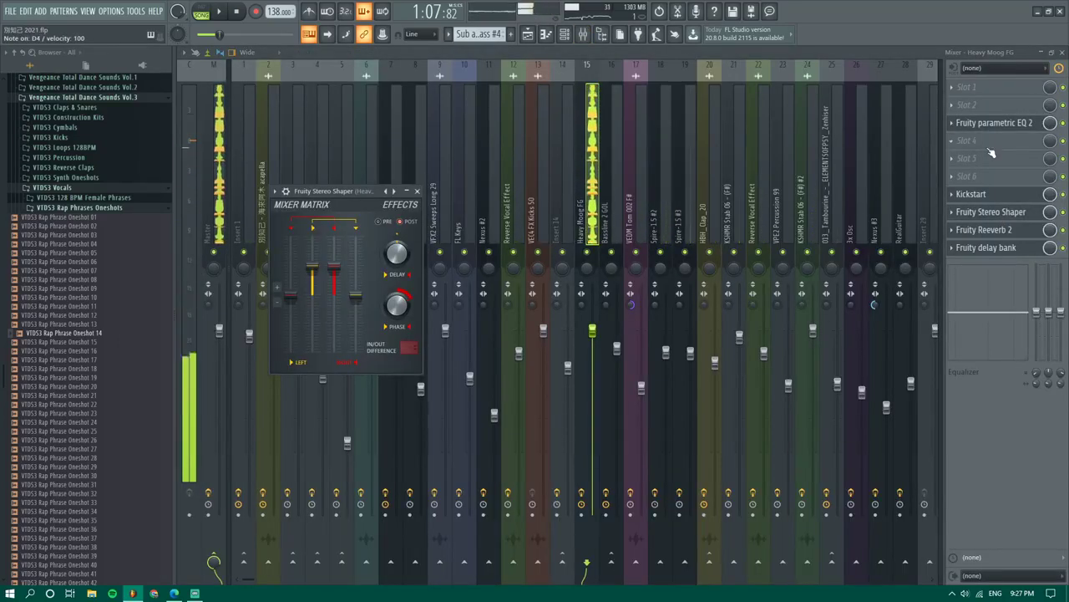
click(532, 34)
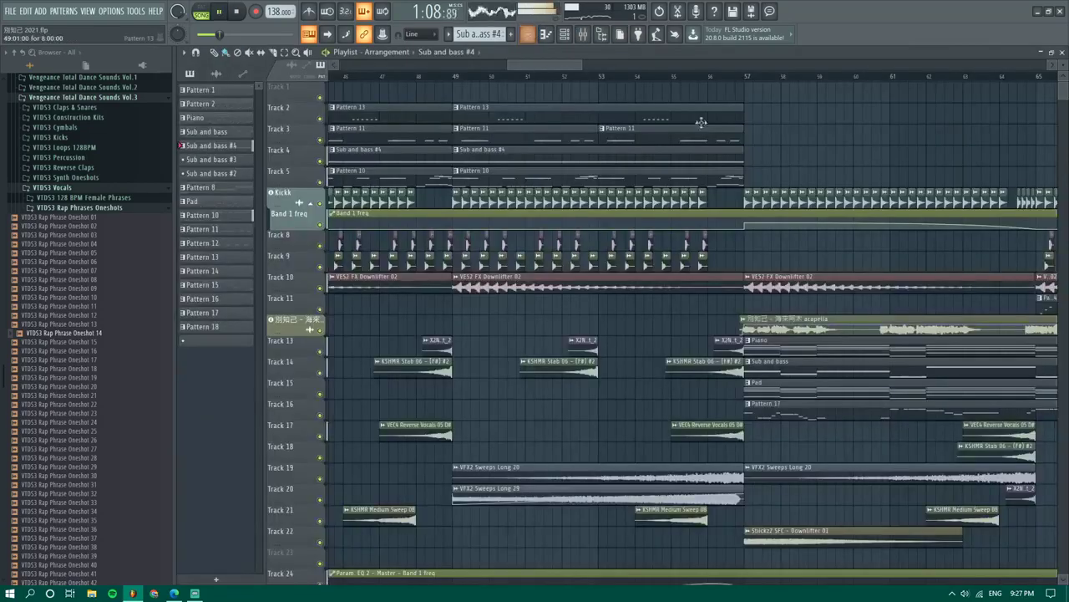
Play the passage leading into bar 57 from several positions to check the transition into the vocal section
scroll(701, 122, down, 3)
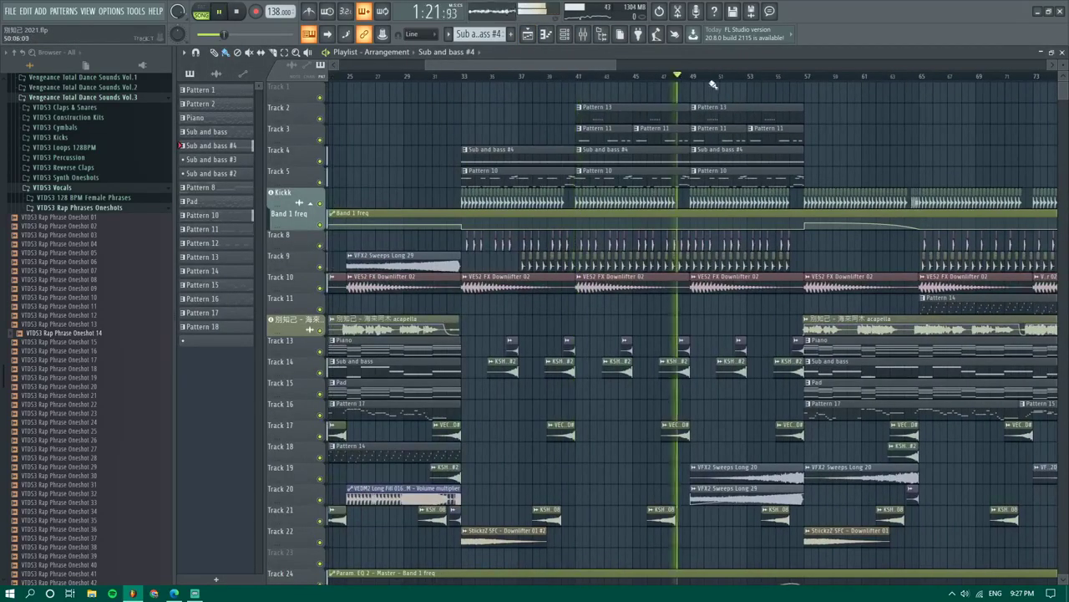
drag(597, 65, 717, 66)
click(649, 77)
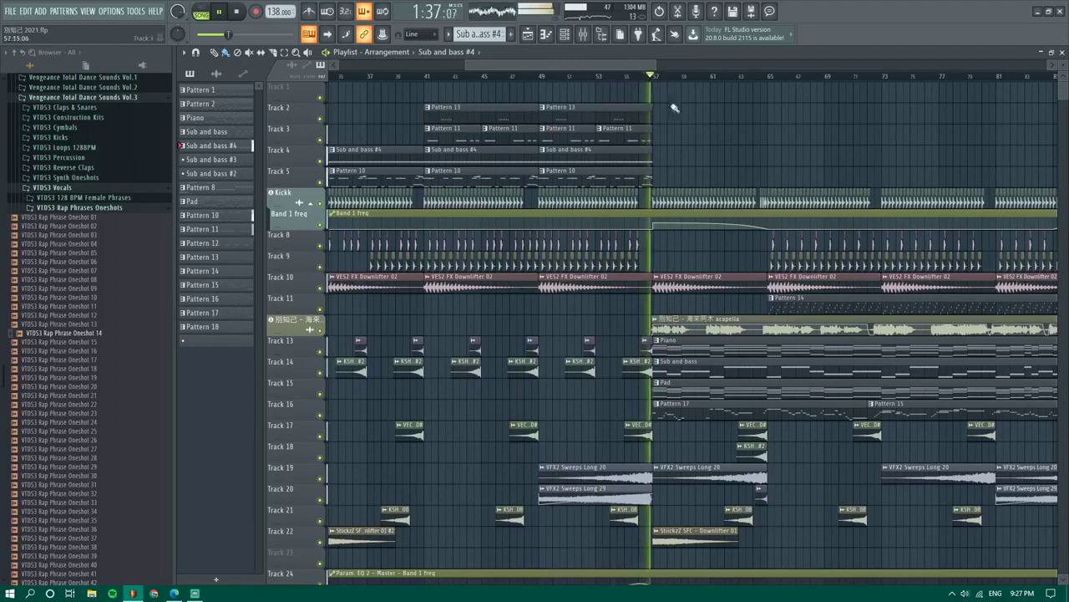
scroll(676, 107, up, 3)
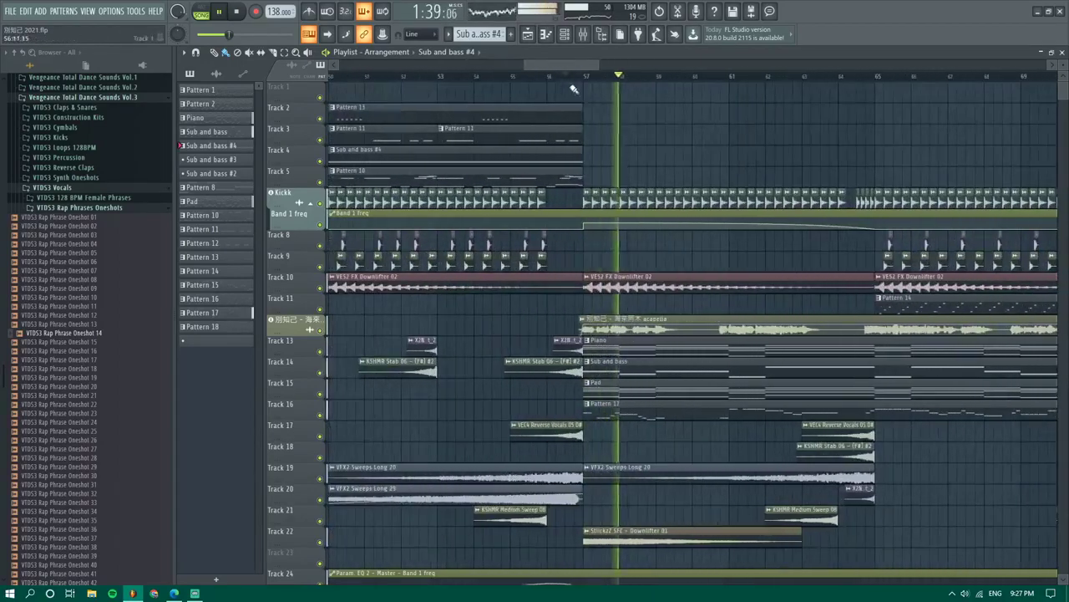
click(553, 77)
click(520, 77)
Save the project
scroll(584, 188, down, 3)
scroll(583, 197, up, 3)
key(ctrl+s)
scroll(584, 207, up, 1)
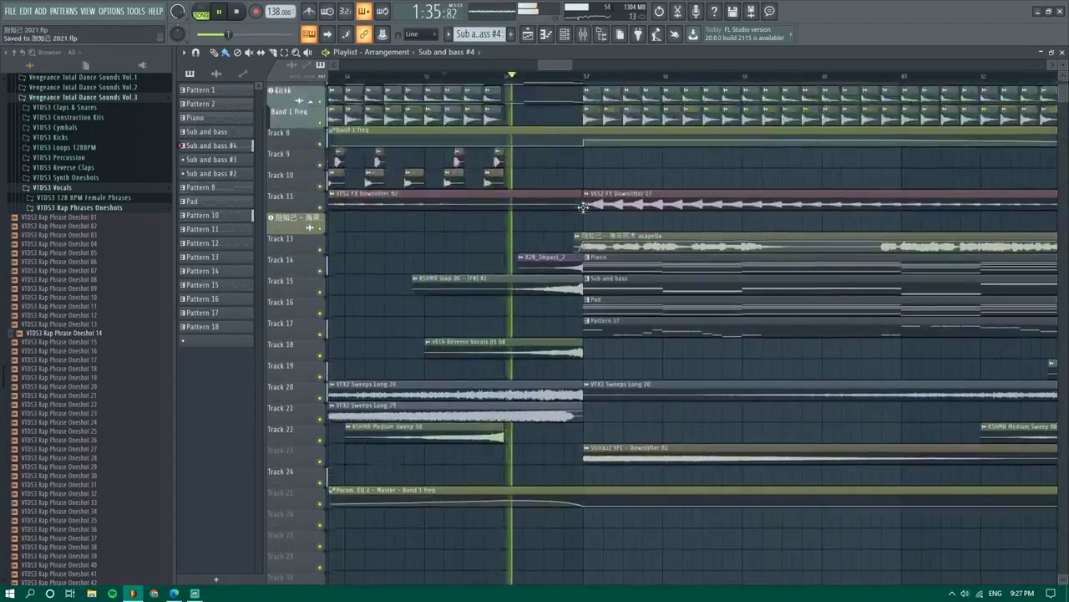
scroll(582, 205, up, 2)
scroll(533, 177, down, 3)
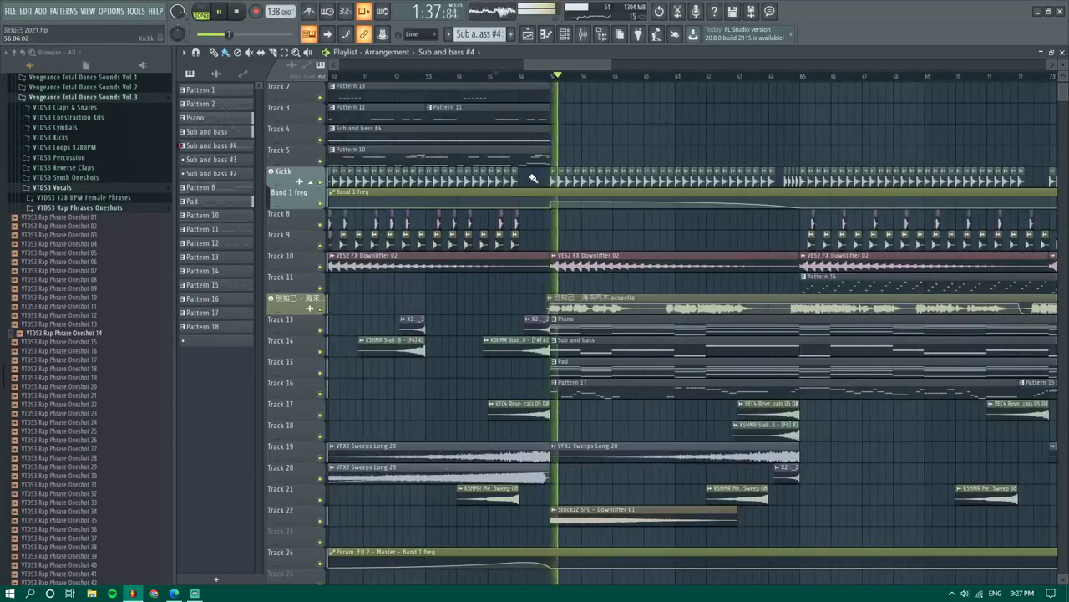
Set the channel volume of the StickzZ SFC - Downlifter 01 sample on Track 22 to 23%
scroll(533, 177, down, 4)
scroll(532, 178, down, 4)
double_click(564, 411)
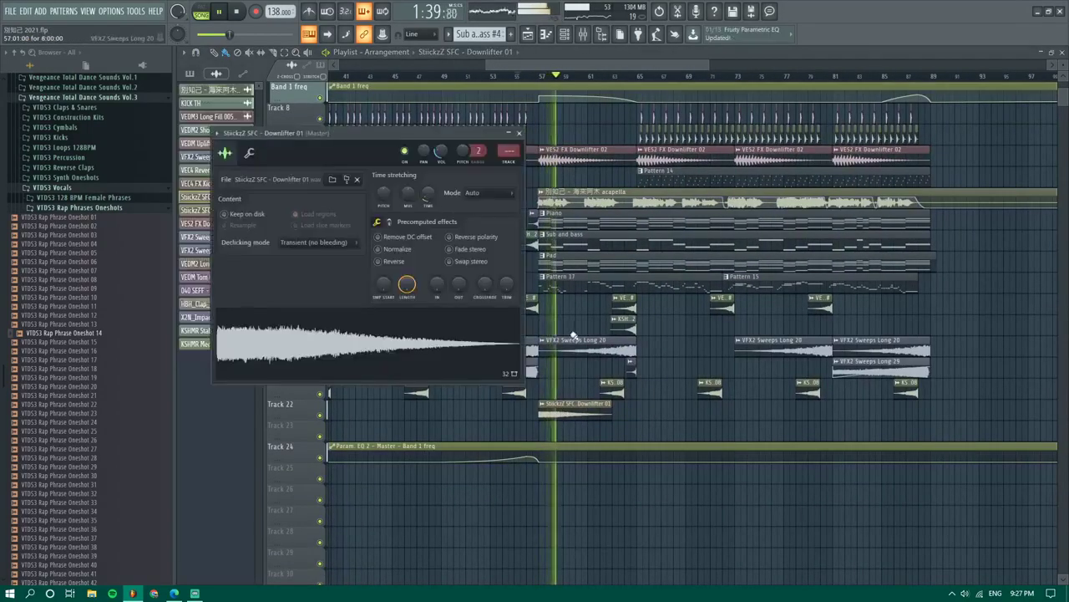
click(575, 405)
double_click(579, 403)
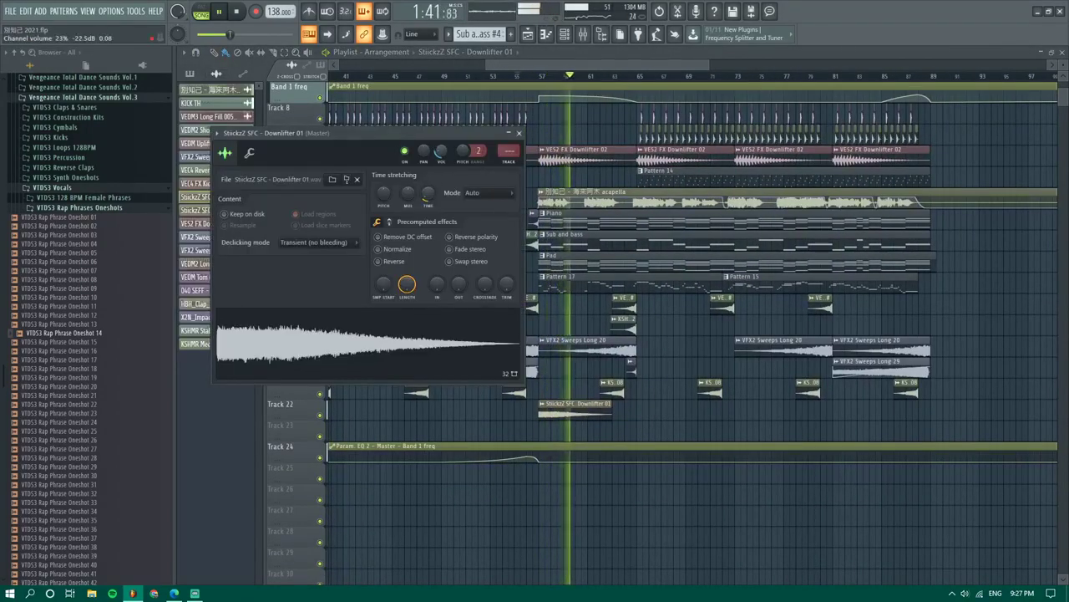
click(570, 152)
scroll(84, 288, up, 5)
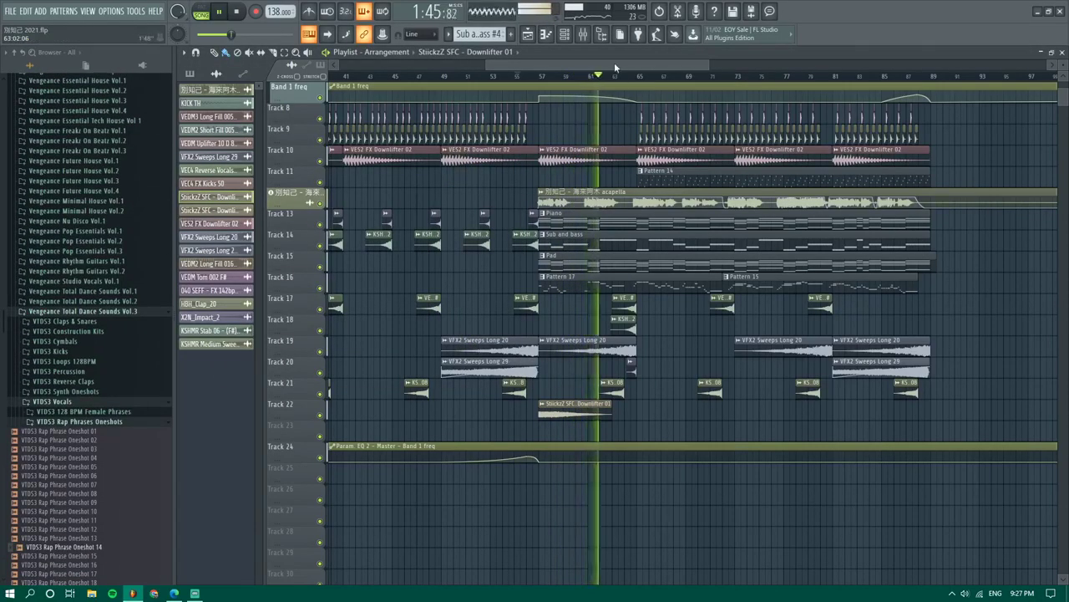
Check the YouTube notifications in the Edge browser and the live stream's status in Streamlabs OBS
click(175, 594)
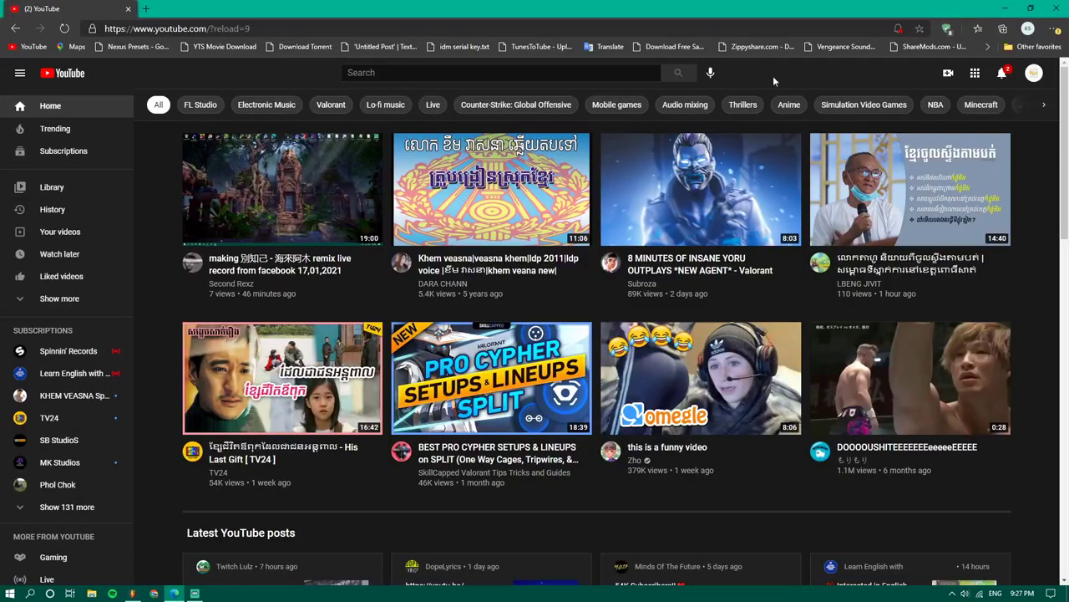
click(1000, 74)
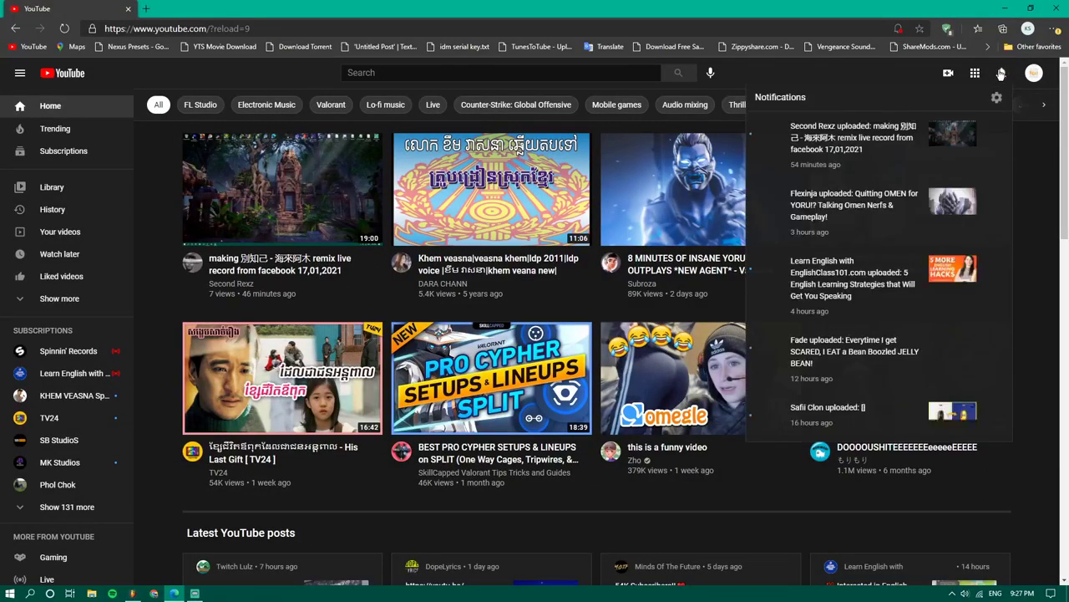
click(1000, 74)
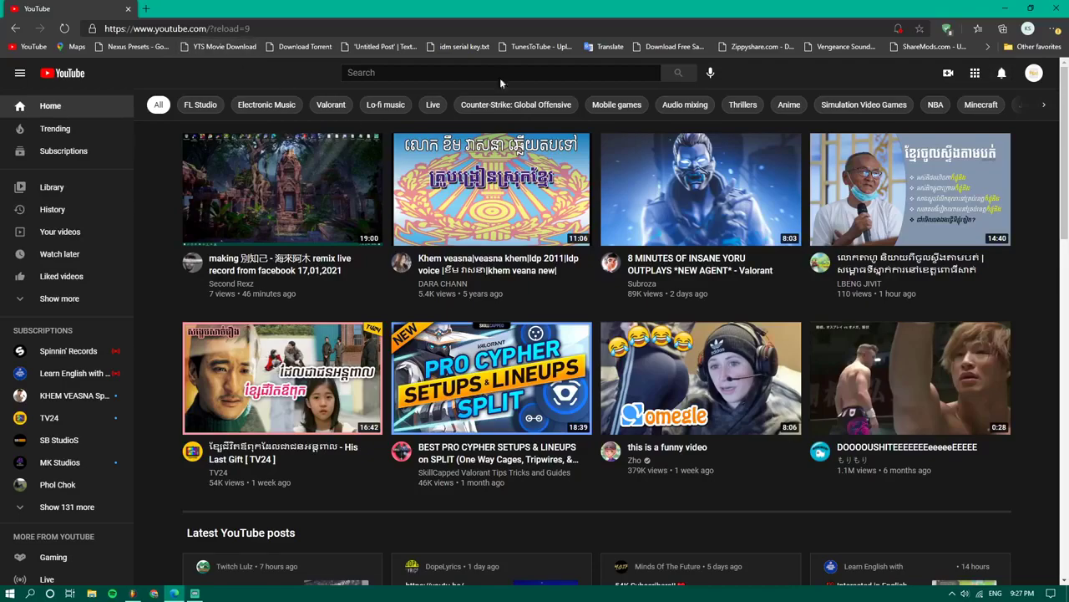
click(1003, 9)
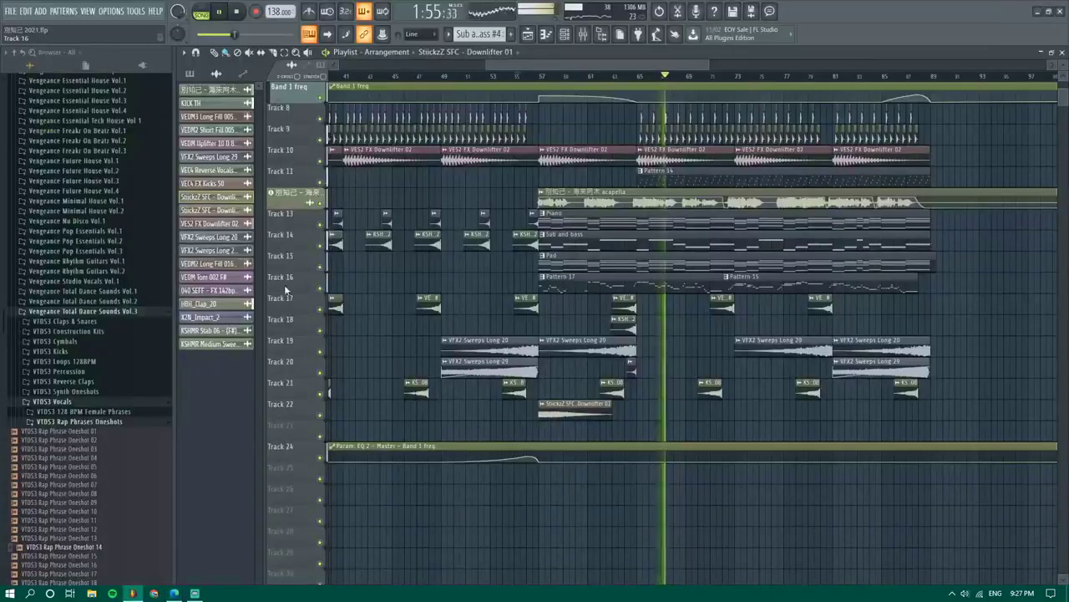
click(197, 594)
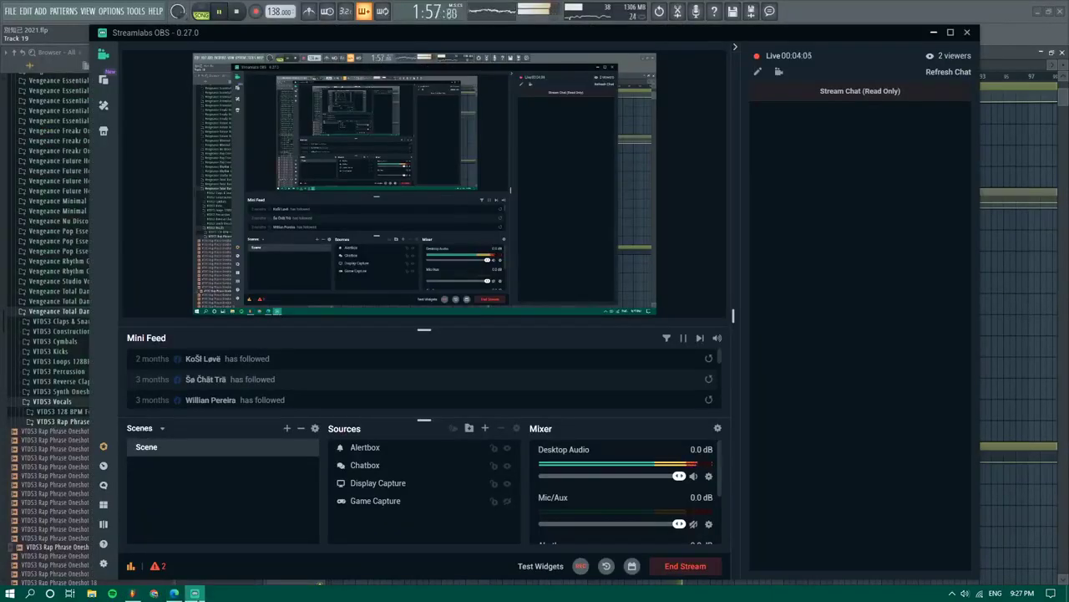
click(196, 593)
Load the Facebook website in the Edge browser and return to FL Studio
click(174, 593)
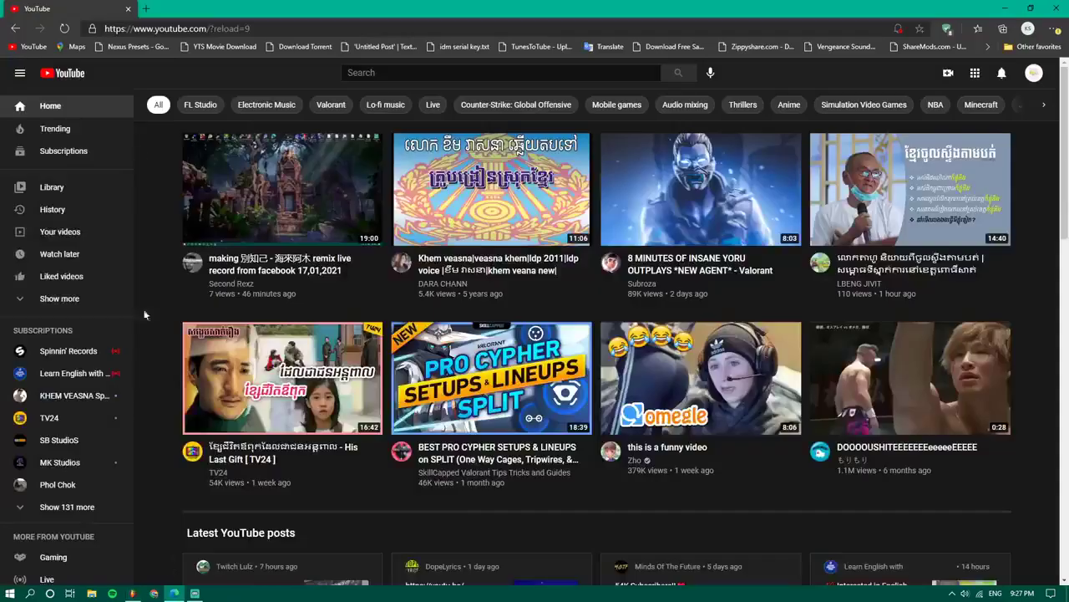
click(172, 30)
text(f)
click(125, 73)
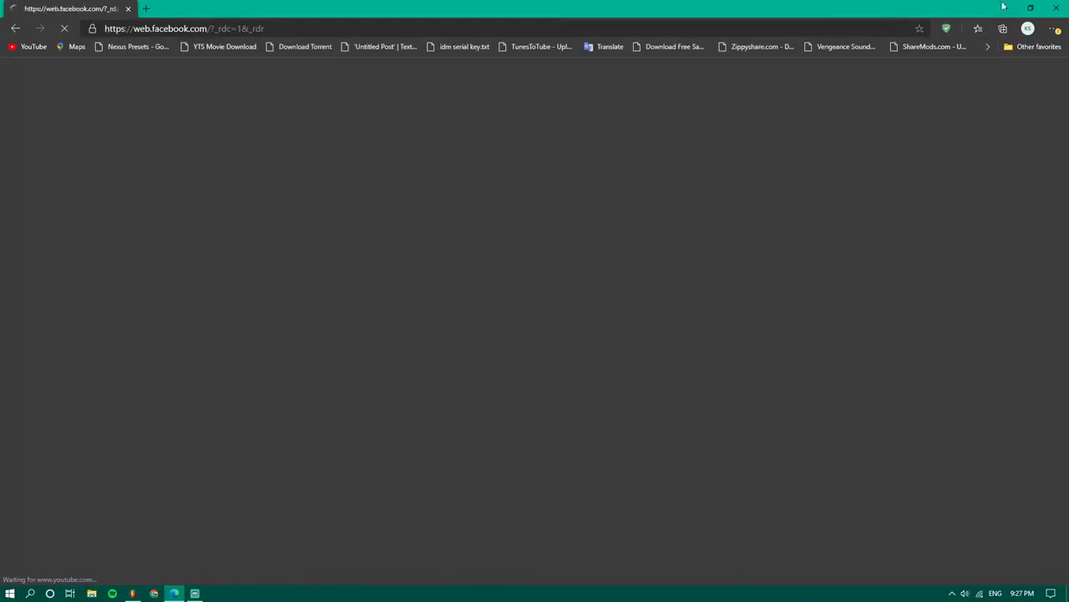
click(1003, 7)
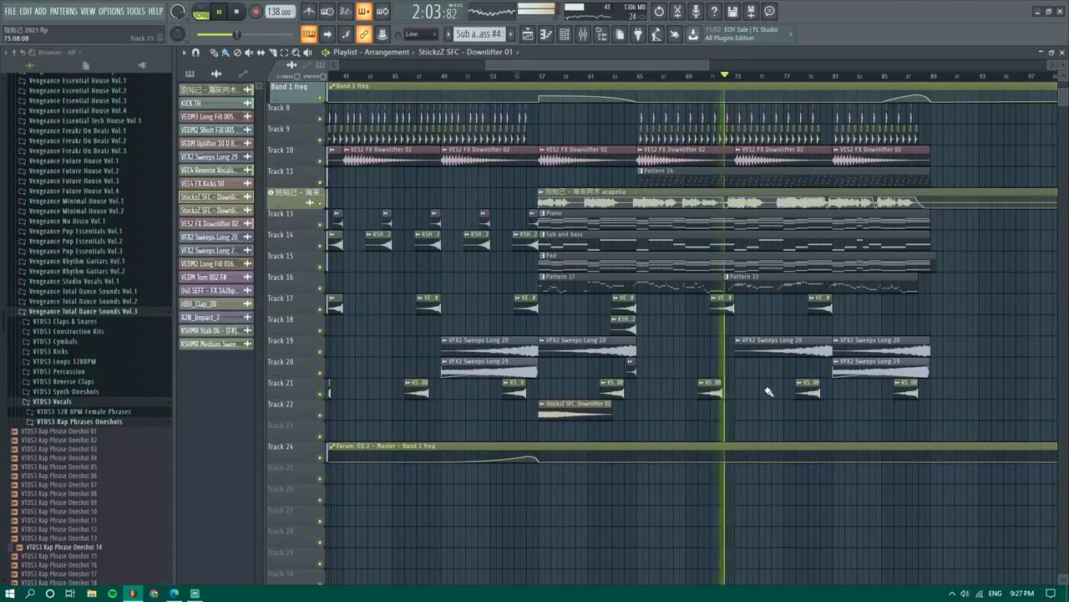
Review the second vocal section of the playlist during playback, from bar 57 to its end at bar 89
scroll(764, 392, up, 5)
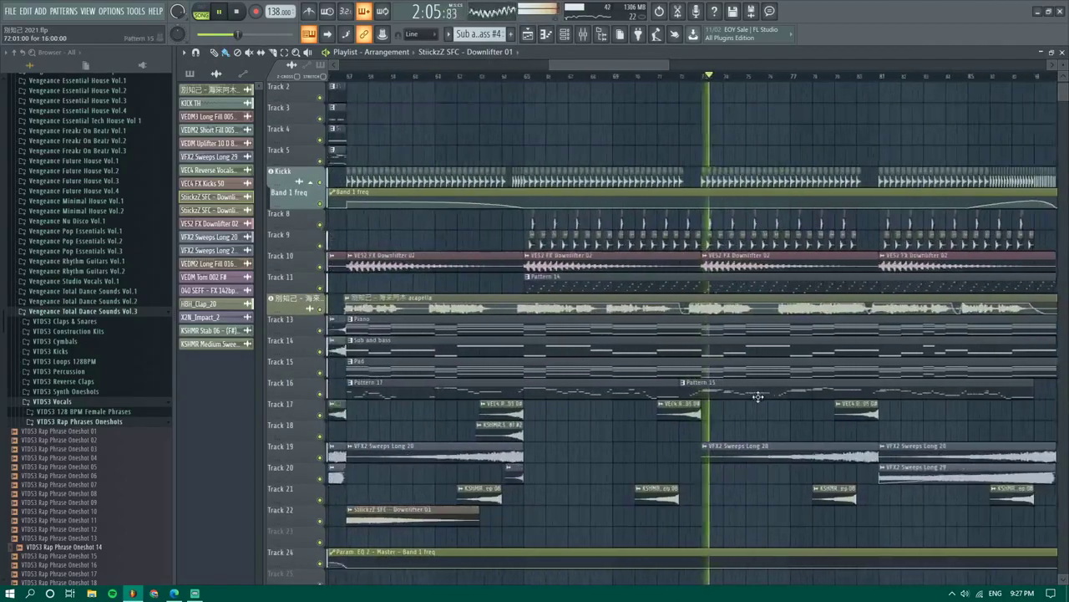
scroll(758, 397, up, 2)
scroll(743, 176, down, 3)
scroll(745, 178, up, 4)
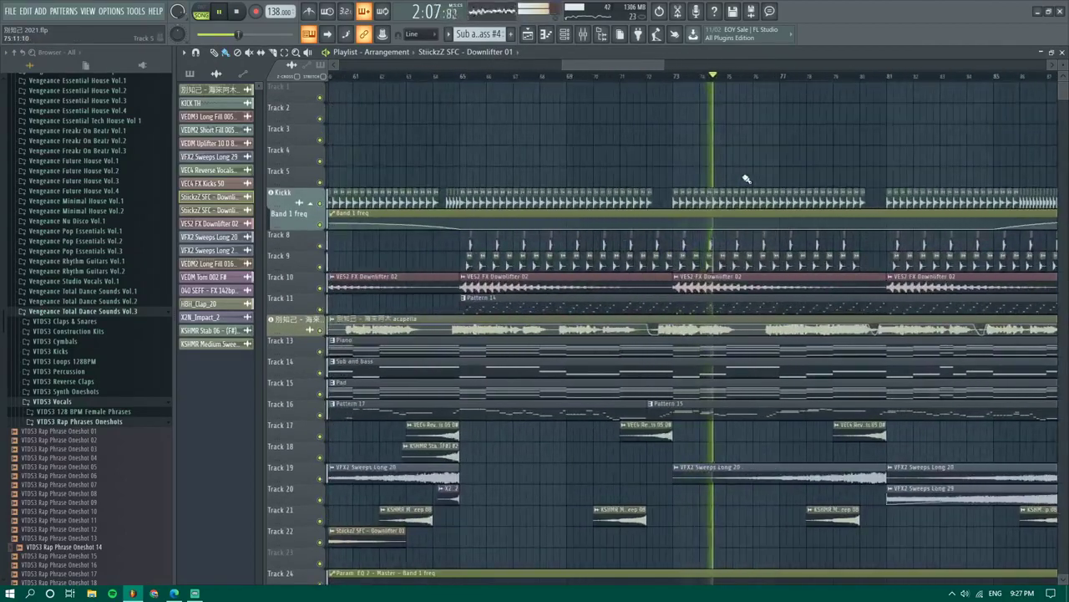
scroll(508, 137, down, 2)
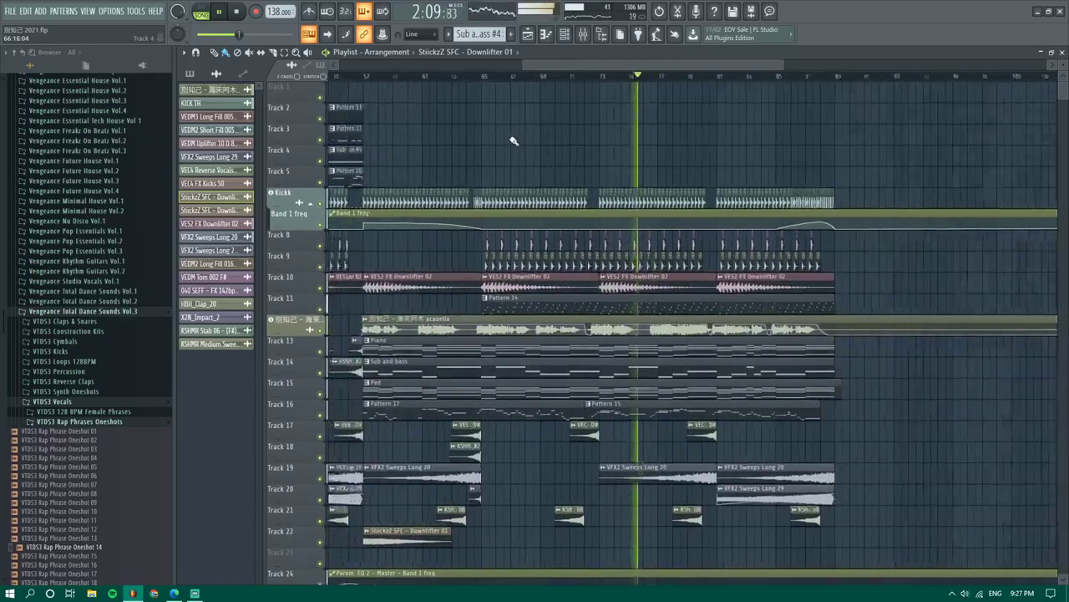
scroll(514, 140, down, 3)
scroll(681, 183, up, 3)
scroll(685, 191, down, 3)
Move the leftover Pattern 2 and acapella clips after bar 89 further along the timeline so the acapella starts at bar 133
scroll(707, 293, up, 3)
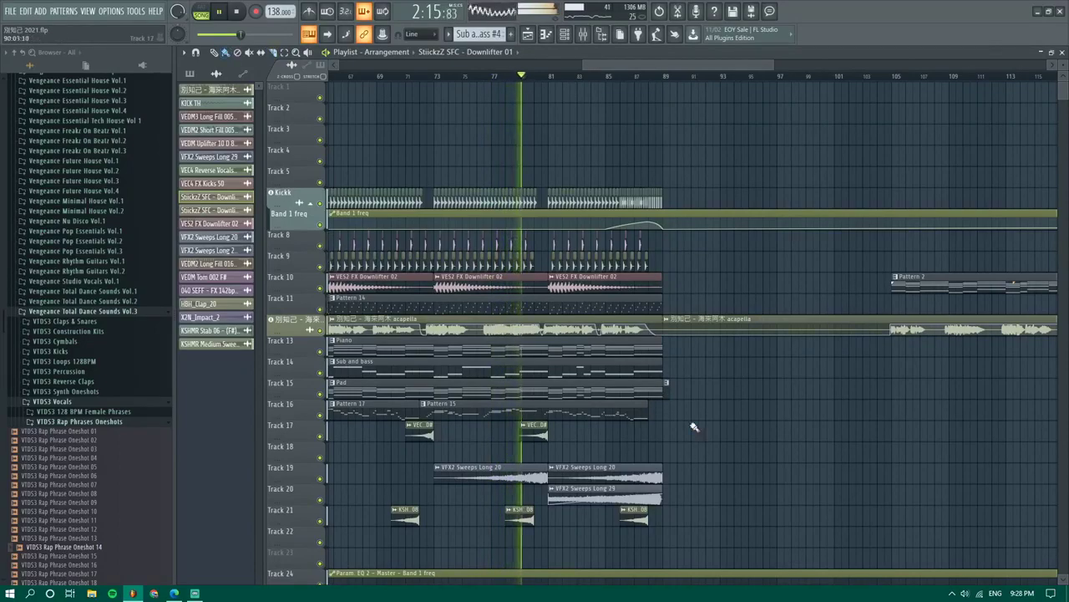
scroll(682, 389, down, 5)
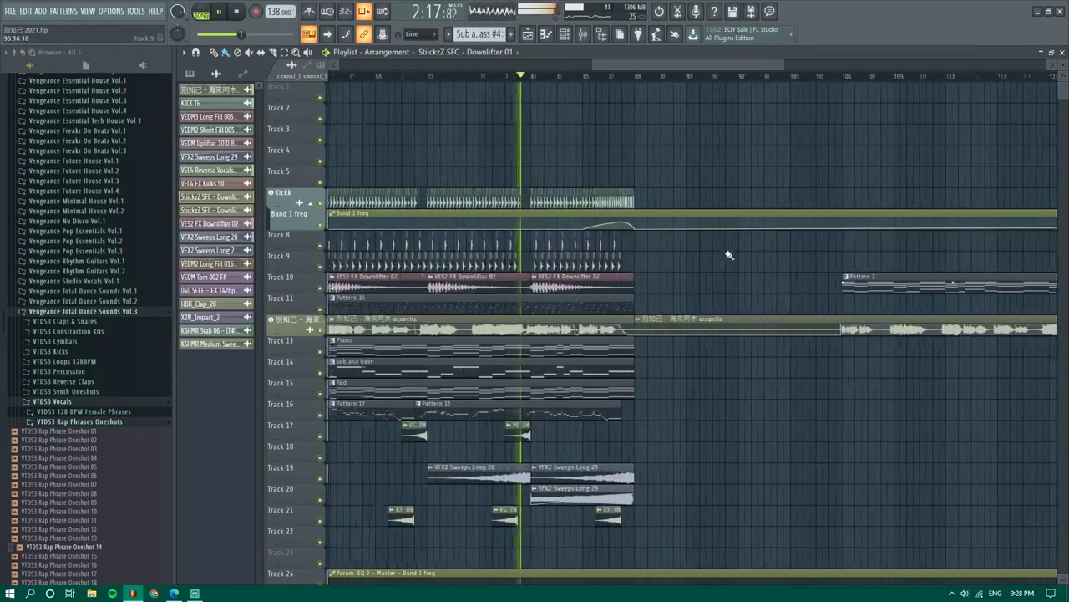
drag(905, 379, 960, 287)
Copy the first drop's Pattern 10, 11, 13, Sub and bass #4 and kick clips from bars 33–56 to bar 89
scroll(493, 167, up, 3)
scroll(429, 96, up, 2)
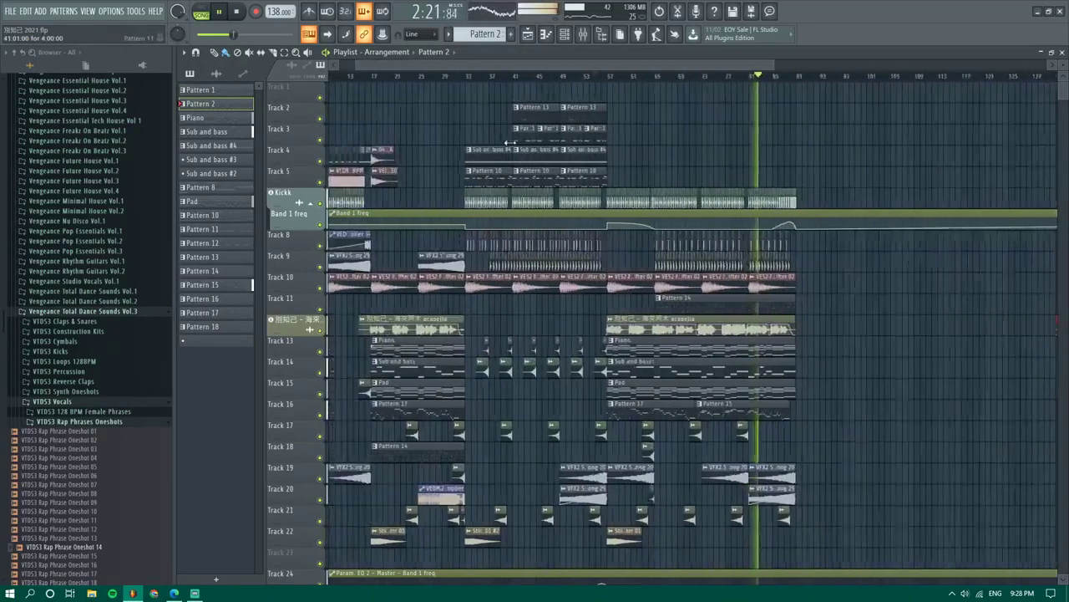
drag(472, 83, 706, 198)
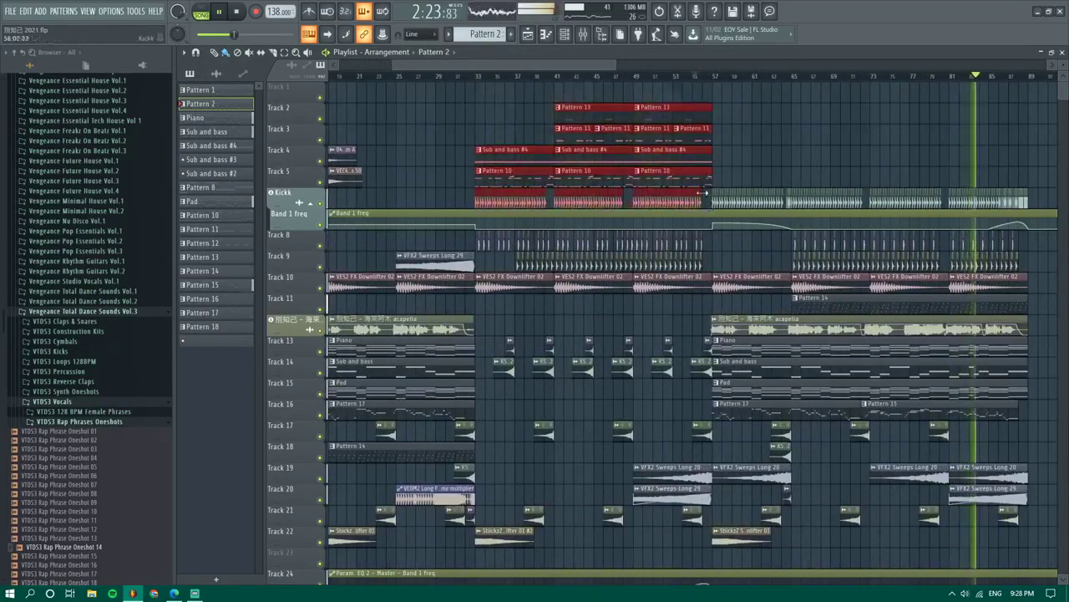
scroll(564, 175, down, 3)
drag(564, 177, 872, 177)
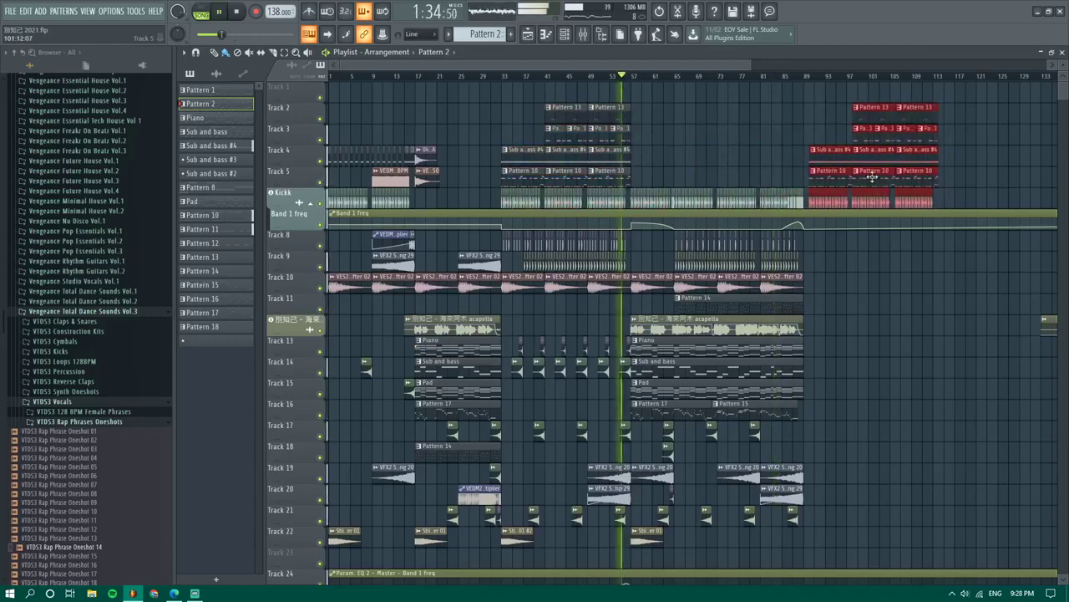
Audition the transition into the copied drop and shift its clips one bar later to start at bar 90
scroll(683, 84, up, 4)
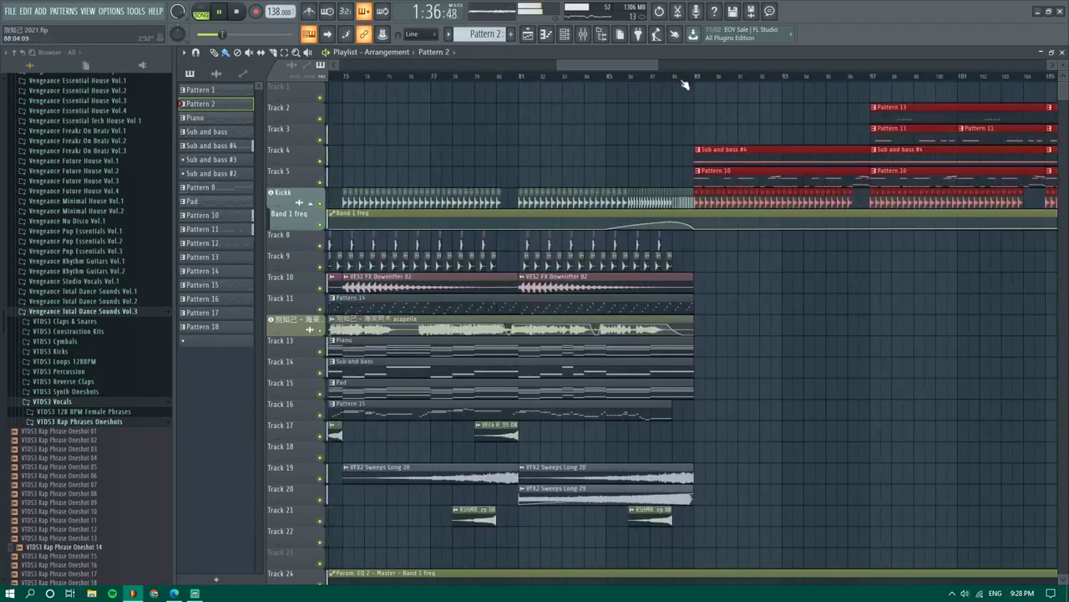
scroll(713, 145, up, 4)
scroll(675, 171, down, 3)
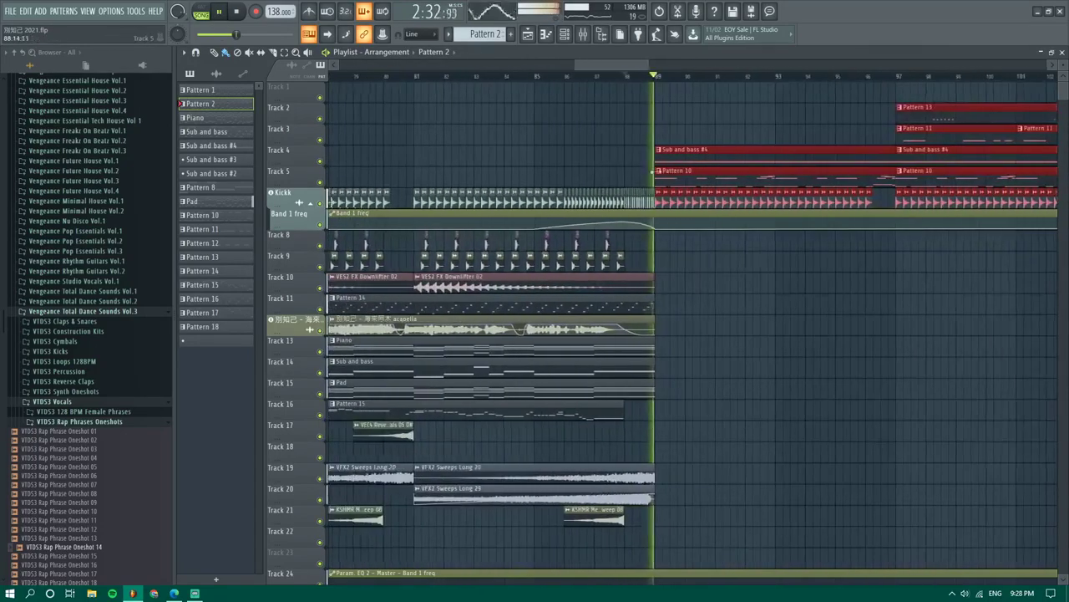
drag(684, 158, 715, 159)
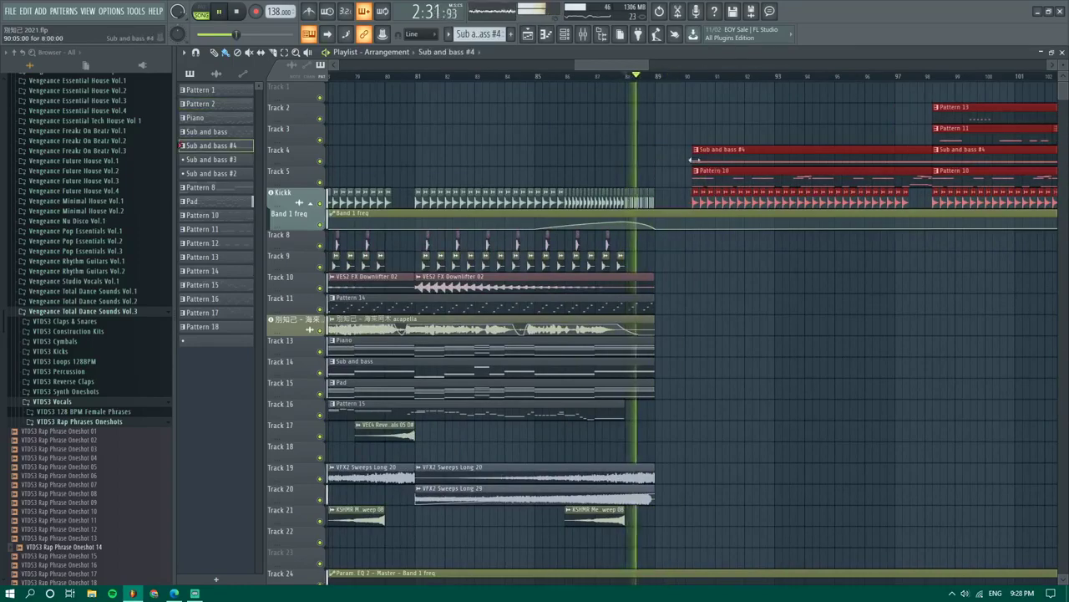
click(647, 125)
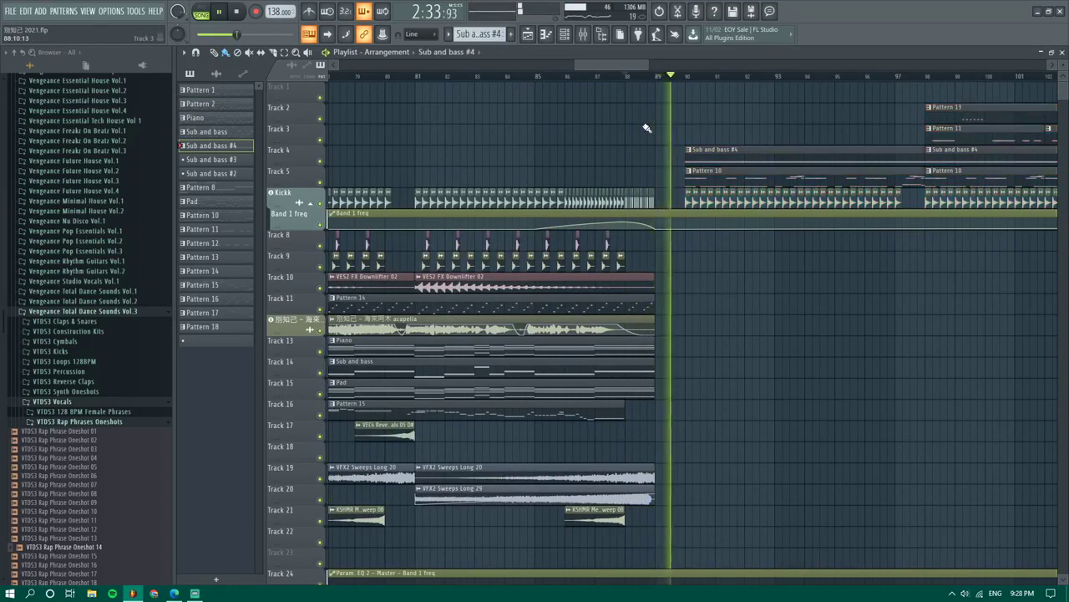
Copy the Pattern 11 clips on Track 3 to the start of the new drop so they begin at bar 90
scroll(644, 132, down, 3)
scroll(637, 138, up, 1)
scroll(648, 134, down, 2)
drag(759, 84, 826, 141)
drag(829, 134, 733, 135)
scroll(726, 157, down, 3)
ctrl+click(786, 296)
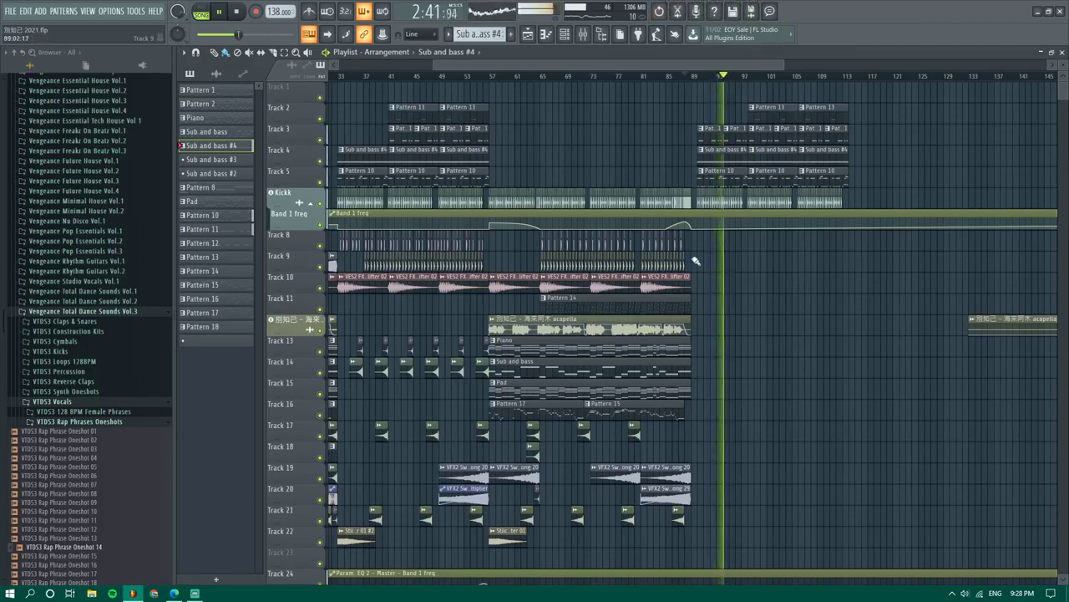
Copy the percussion and clap clips on Tracks 8 and 9 into all three eight-bar sections of the new drop from bar 90
drag(712, 257, 628, 252)
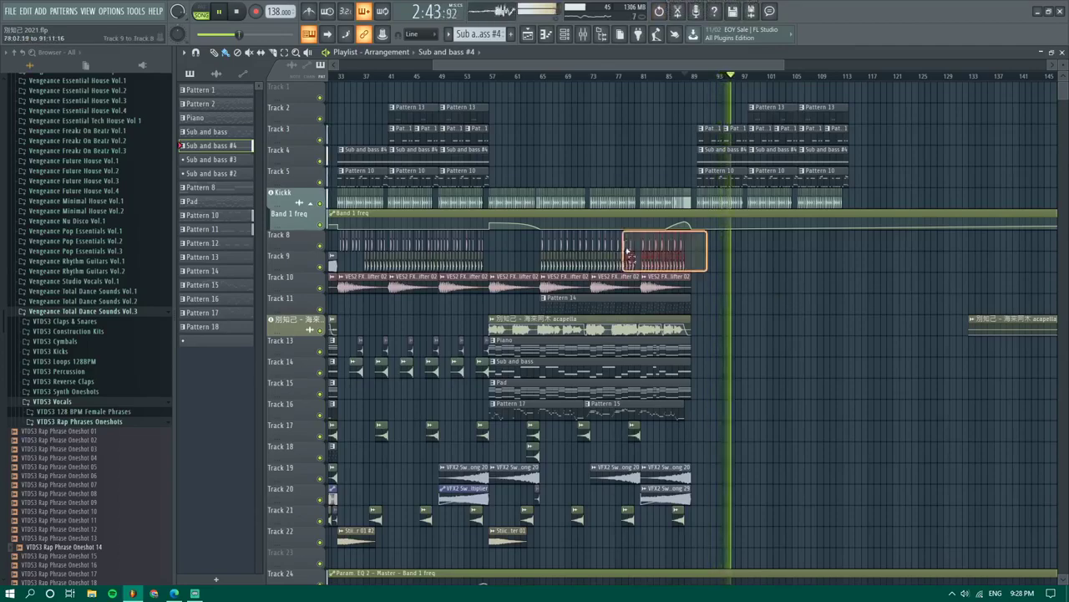
scroll(393, 224, up, 3)
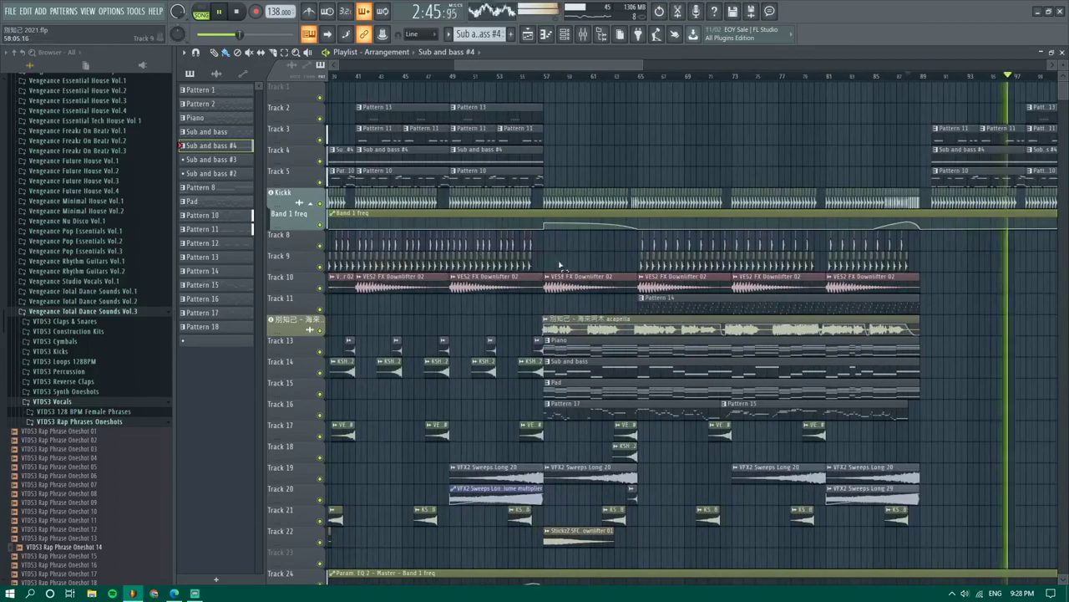
drag(557, 255, 868, 247)
scroll(938, 275, down, 3)
scroll(960, 271, up, 3)
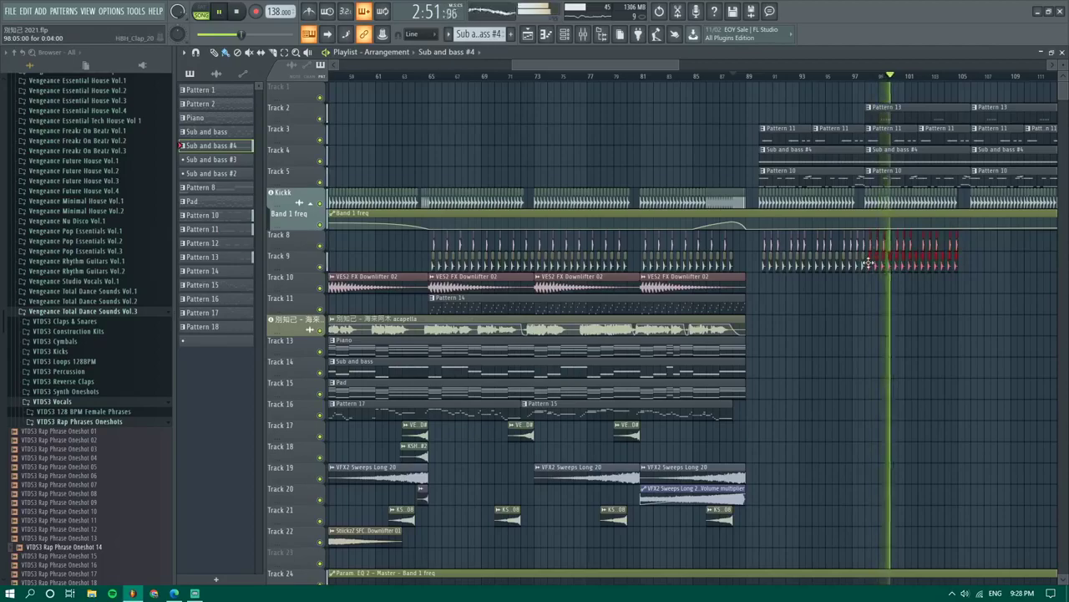
scroll(969, 269, up, 2)
scroll(835, 274, down, 3)
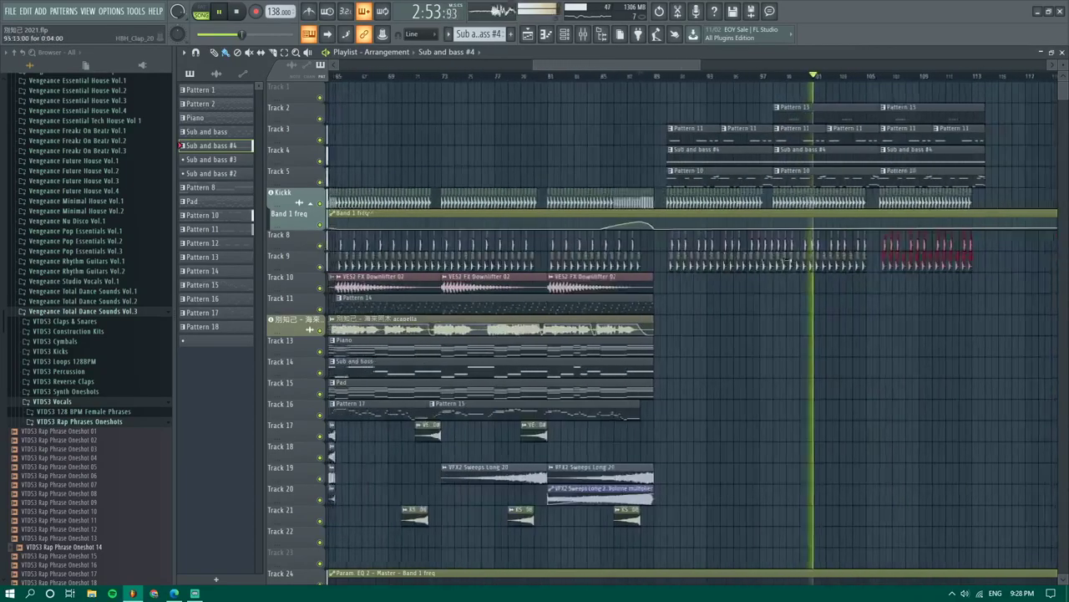
scroll(947, 286, up, 3)
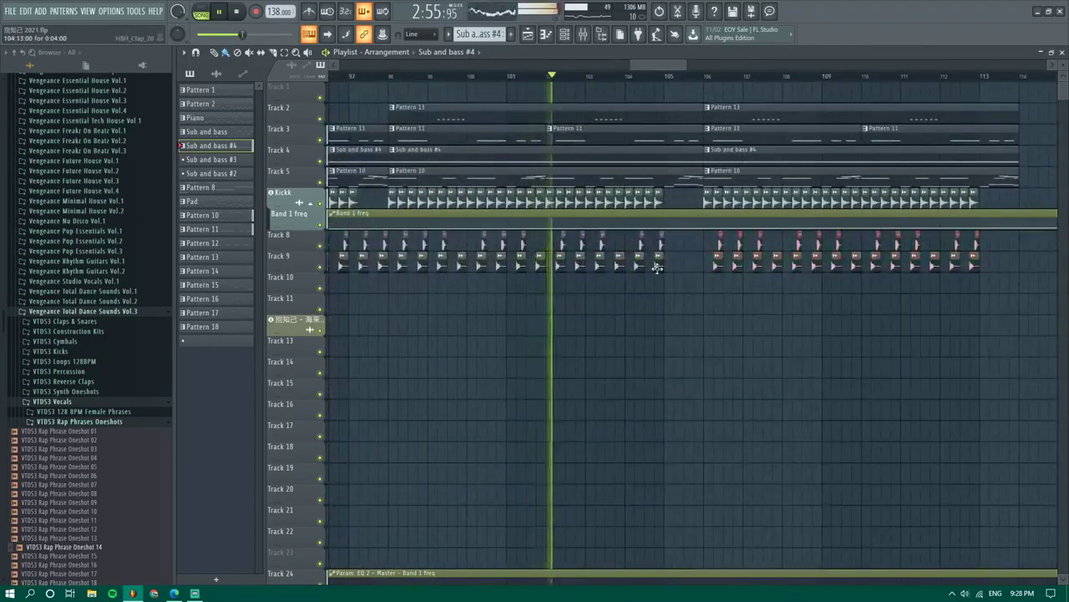
Delete the copied percussion and clap clips on Tracks 8 and 9 from bar 98 onward
scroll(657, 265, down, 6)
scroll(384, 250, down, 5)
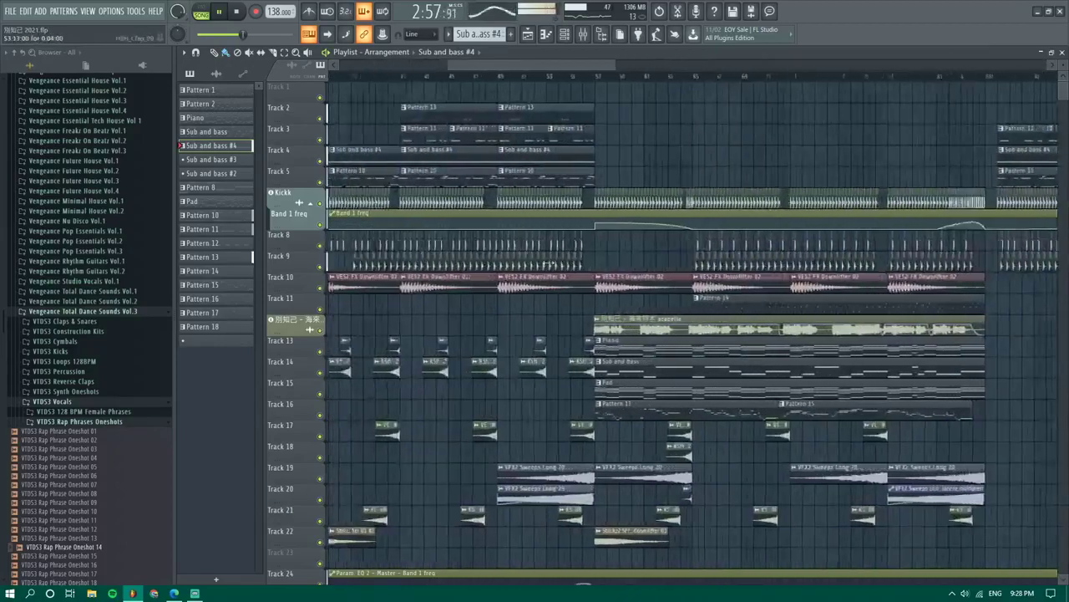
scroll(558, 253, up, 3)
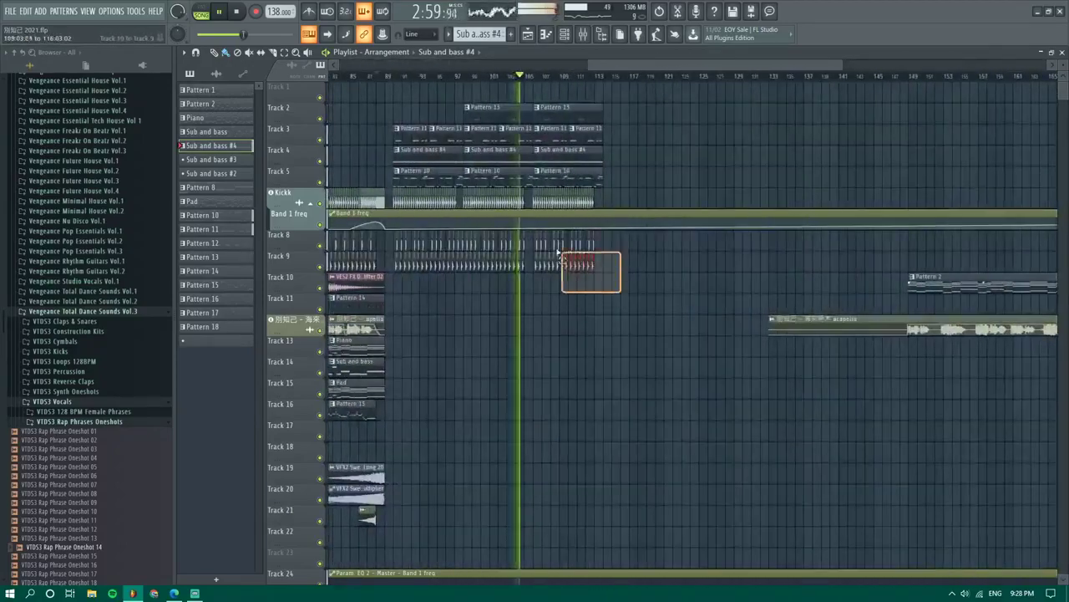
scroll(532, 248, up, 5)
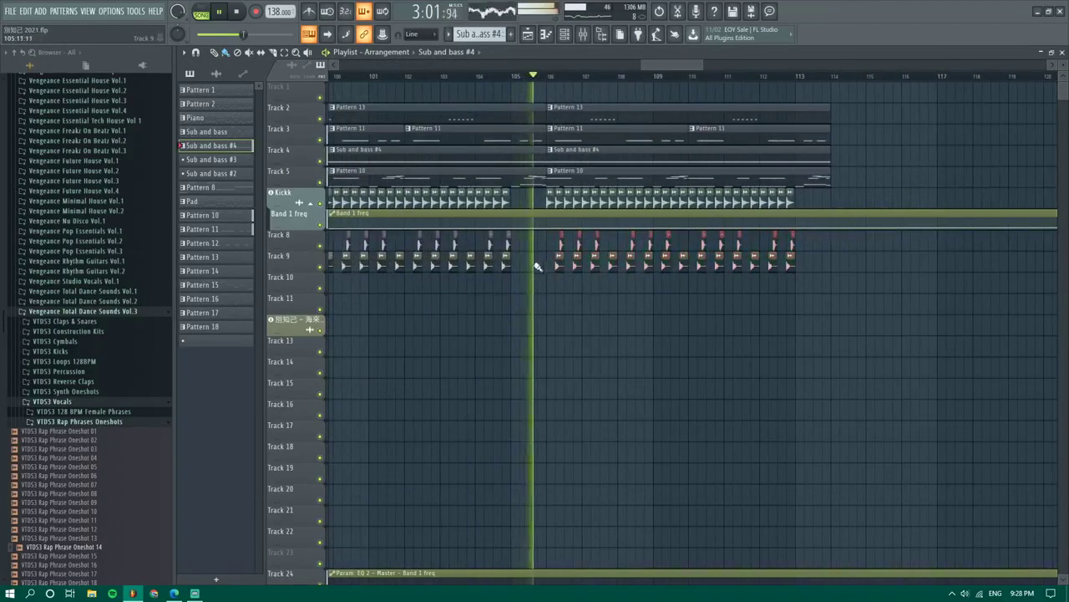
scroll(555, 256, down, 3)
drag(865, 306, 534, 243)
key(Delete)
Duplicate the Track 8 and 9 clips of bars 90–97 twice, at bars 98 and 106
drag(641, 303, 403, 247)
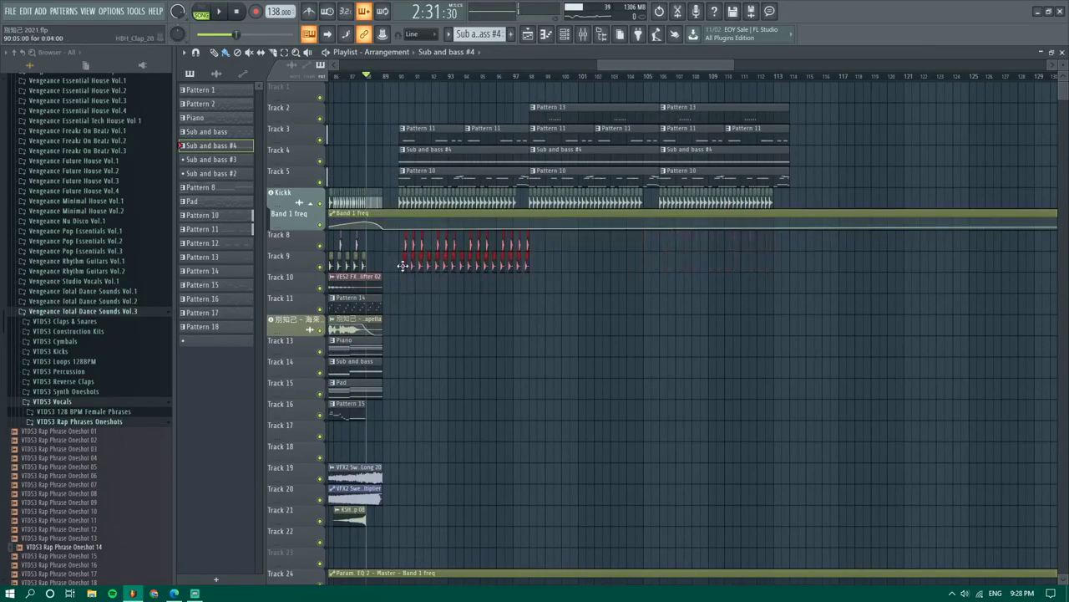
drag(755, 297, 534, 265)
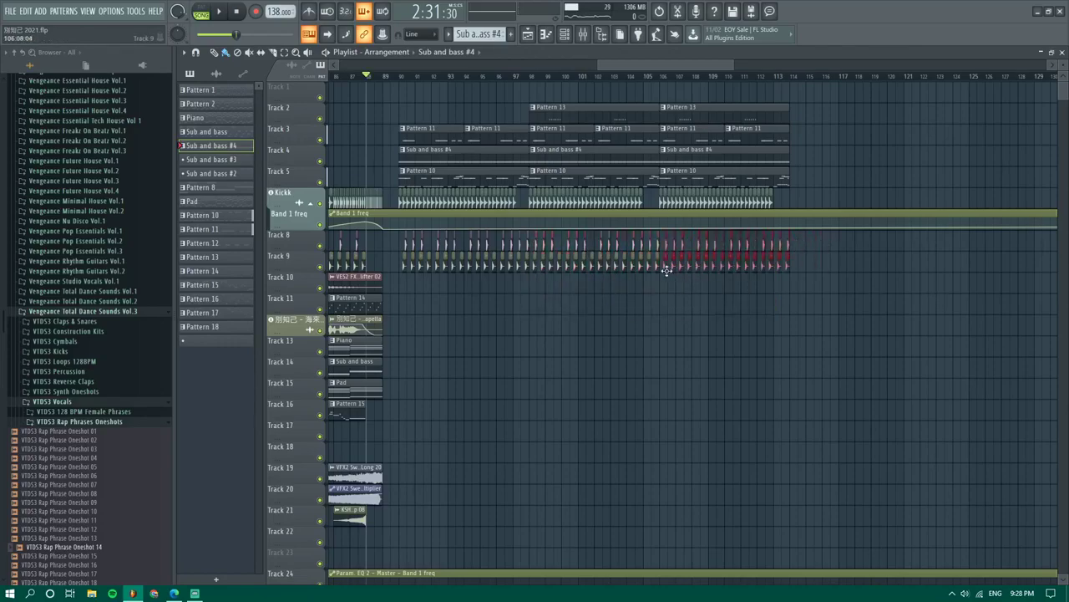
Copy the effect clips on Tracks 13 and 14 from the first drop into the new drop between bars 90 and 114
key(space)
scroll(681, 296, down, 6)
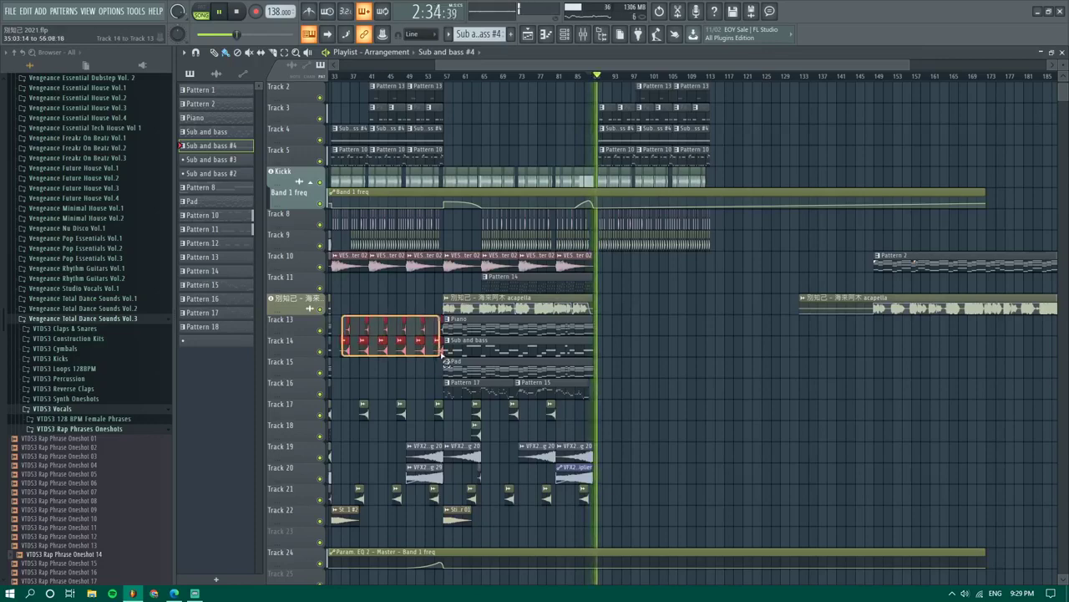
drag(442, 356, 438, 350)
scroll(695, 357, up, 4)
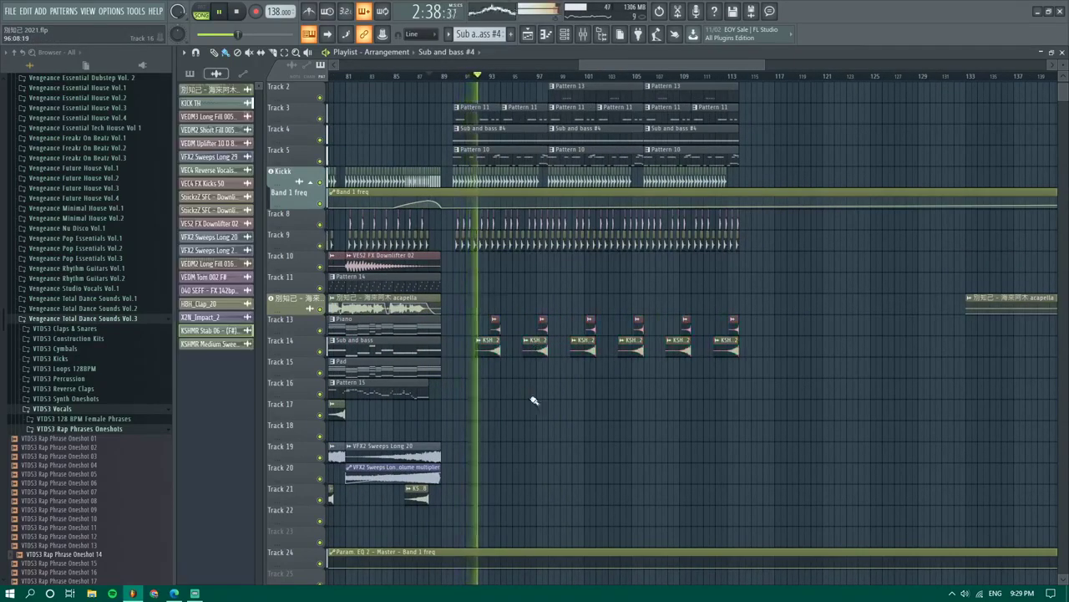
Copy the Track 17 effect clips from the first drop so one ends each eight-bar section of the new drop
scroll(609, 375, down, 5)
drag(533, 400, 443, 424)
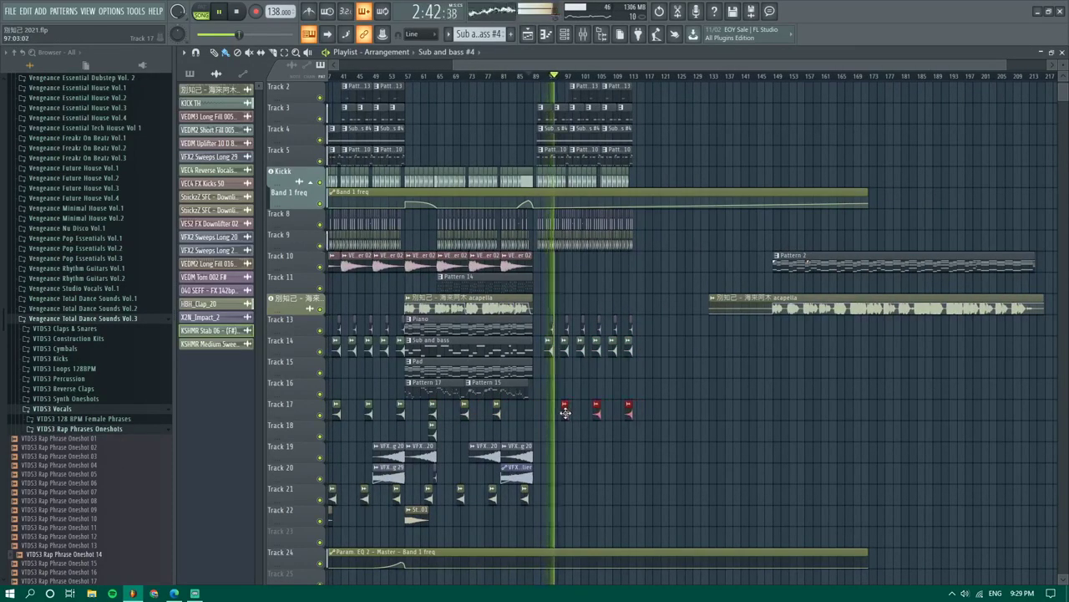
scroll(568, 408, up, 6)
Place VES2 FX Downlifter 02 clips on Track 10 at bars 90, 98 and 106 of the new drop
ctrl+click(589, 389)
scroll(586, 385, down, 4)
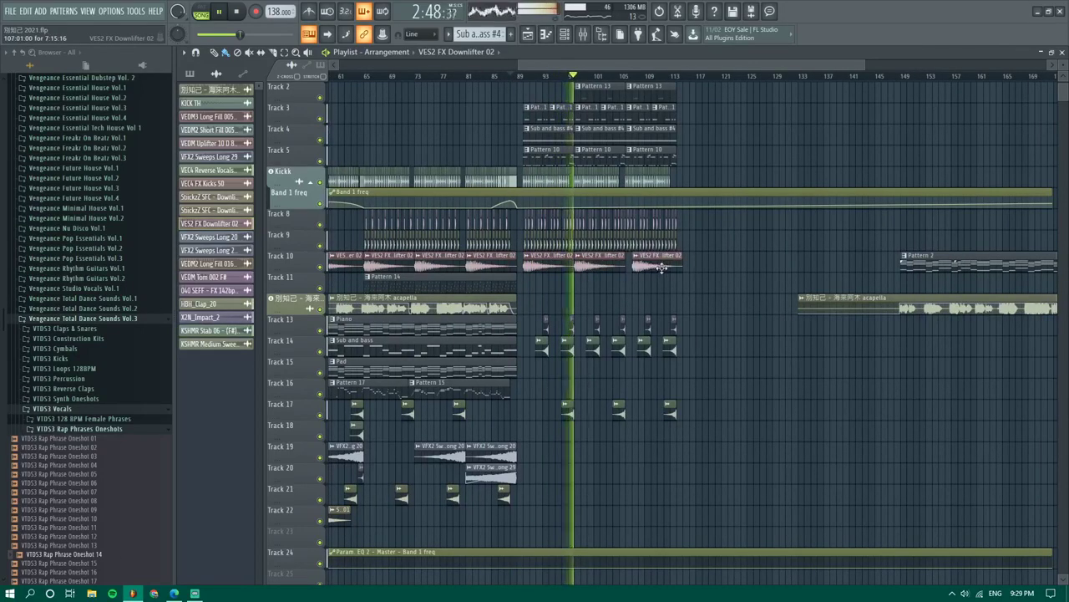
scroll(661, 272, down, 4)
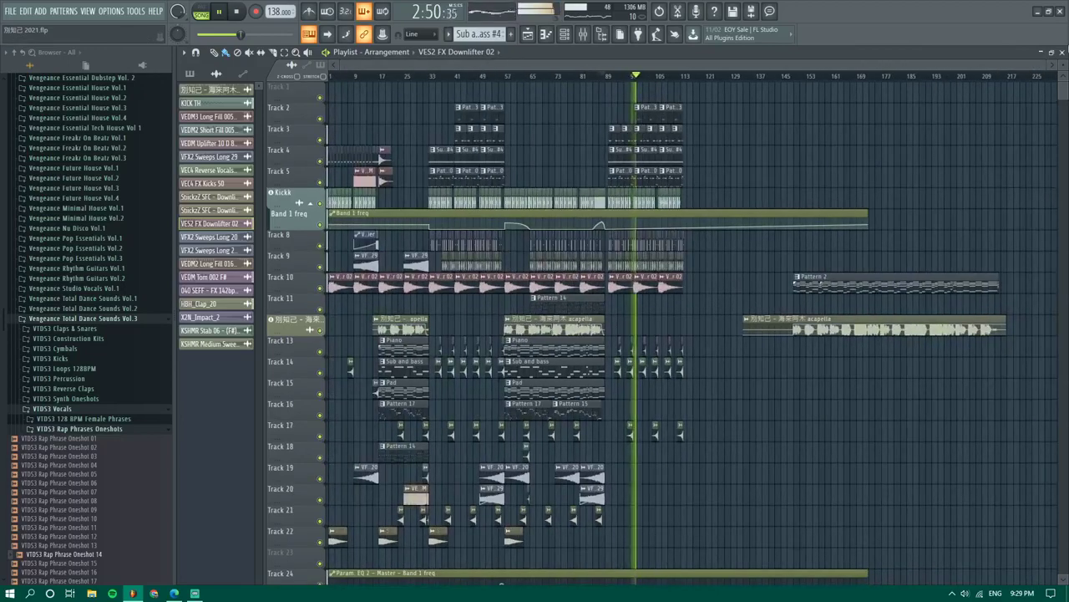
Play the arrangement from bar 57 and open the Pattern 17 melody on Track 16 in the piano roll around bar 17
drag(1063, 66, 1066, 59)
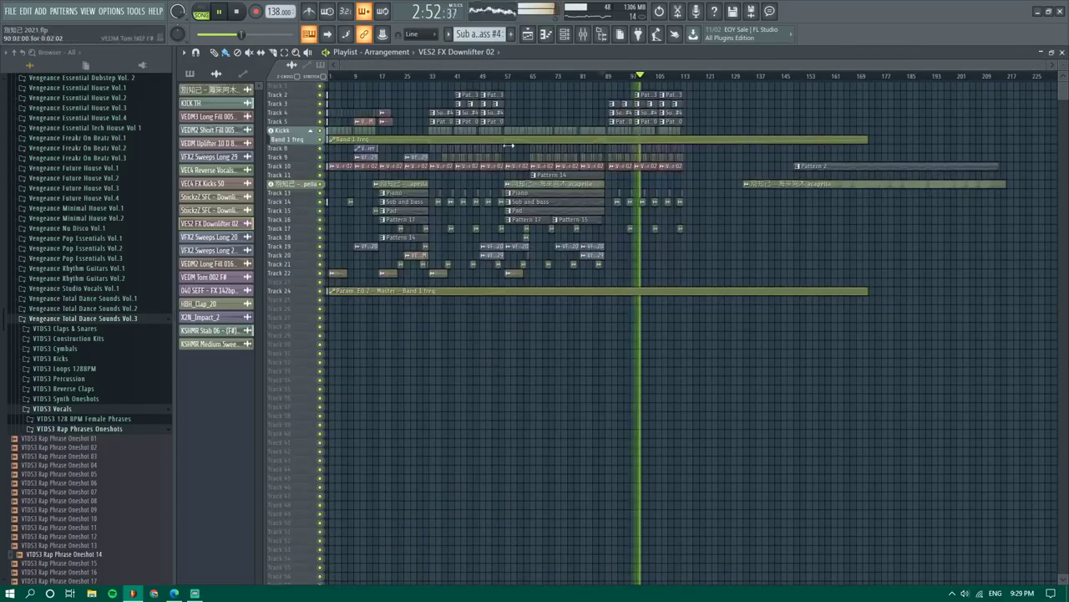
scroll(508, 145, up, 3)
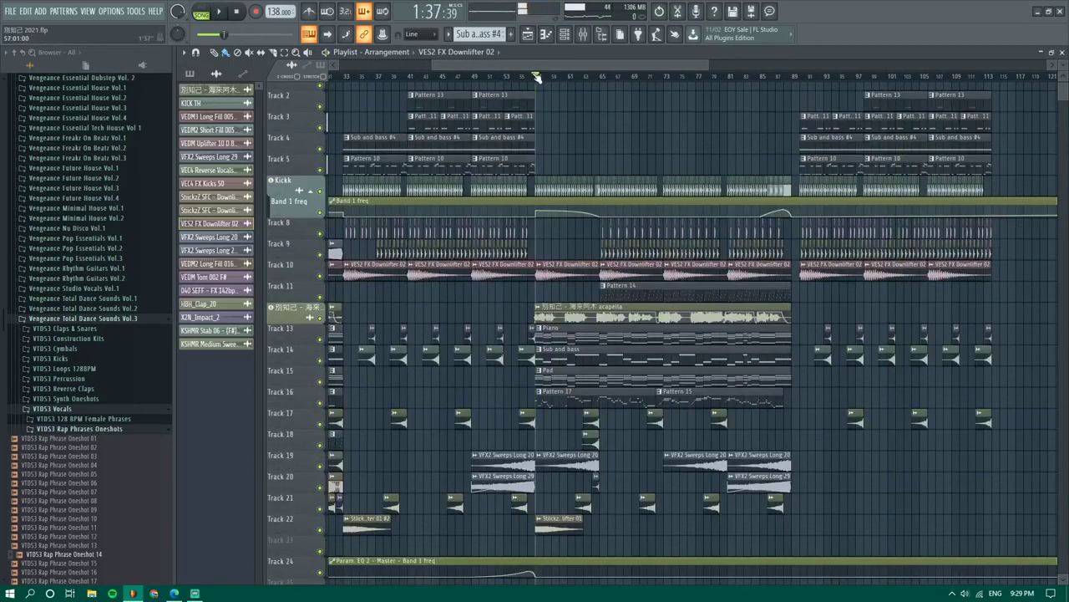
key(space)
scroll(539, 368, up, 3)
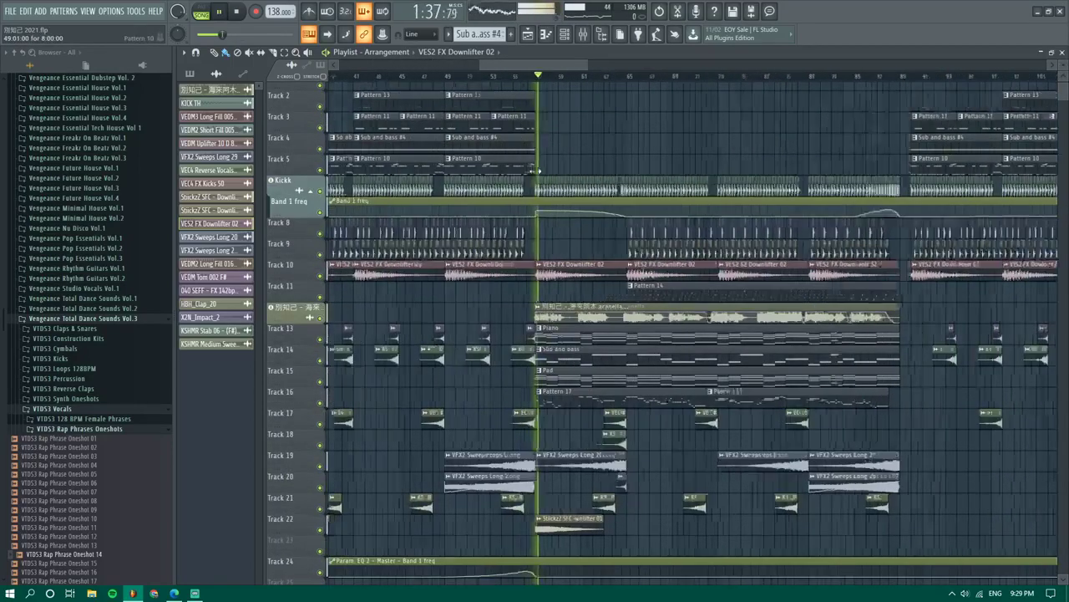
double_click(569, 398)
scroll(451, 250, down, 3)
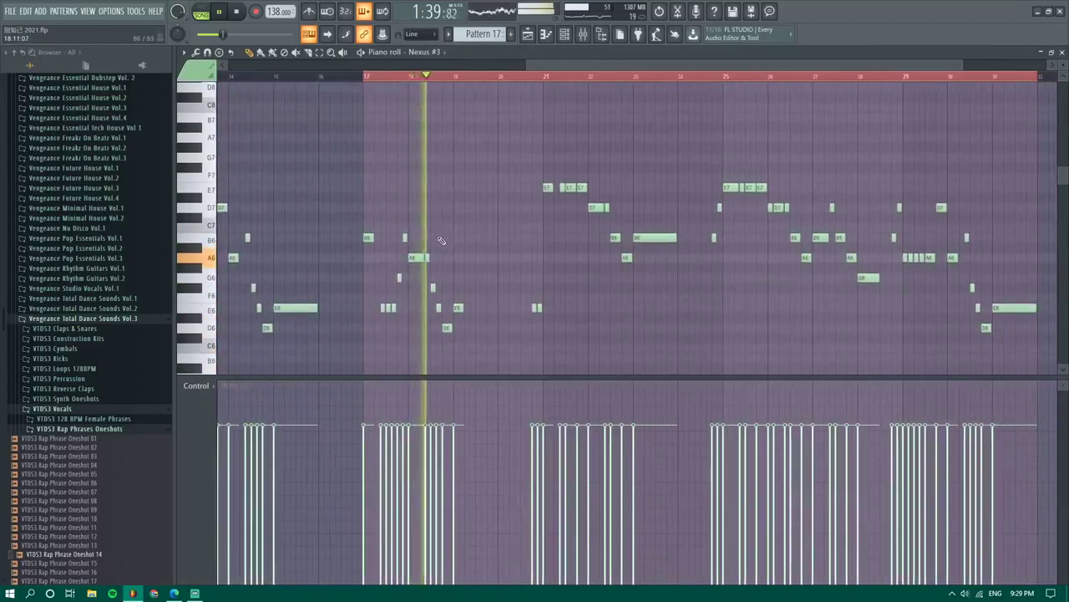
scroll(468, 238, up, 3)
Try A6 and C7 notes in the second half of bar 19 of Pattern 17, audition them, and delete them
click(498, 258)
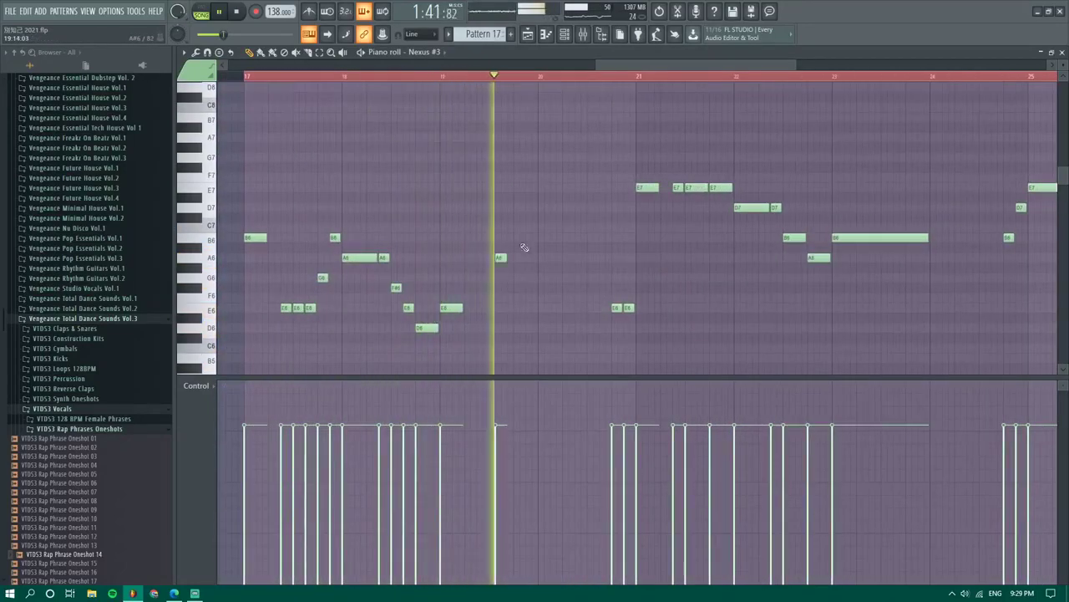
key(space)
click(427, 78)
key(space)
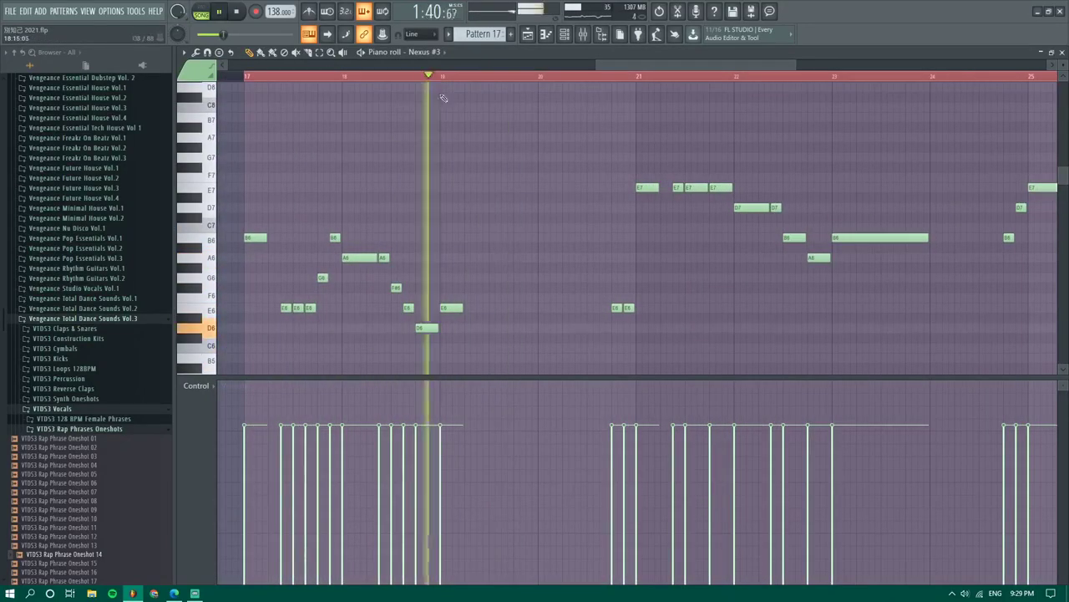
click(505, 257)
click(521, 230)
right_click(521, 229)
right_click(506, 258)
key(space)
key(space)
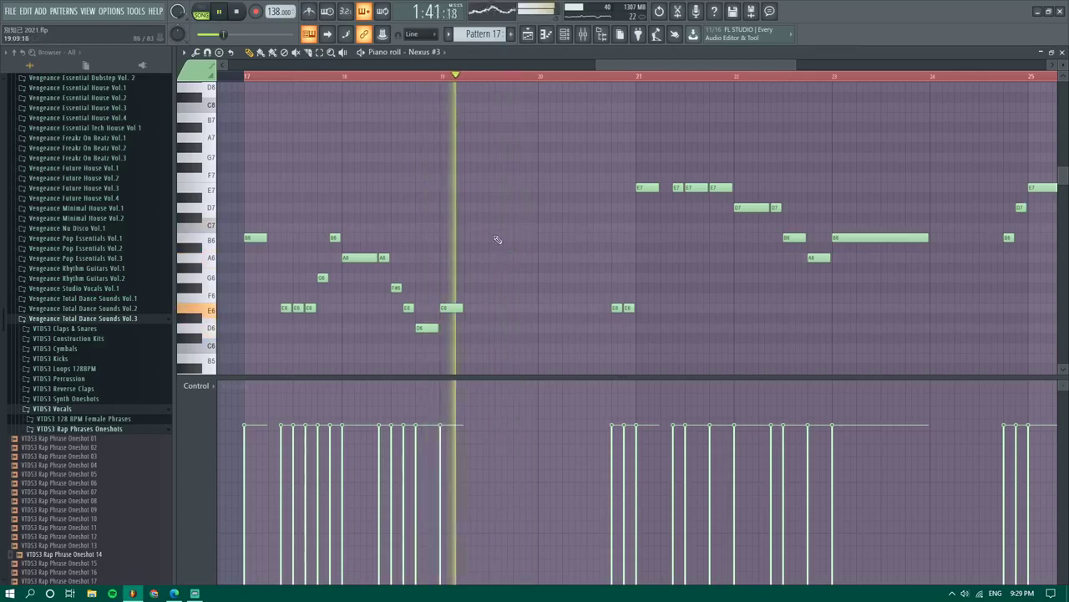
click(499, 229)
right_click(502, 230)
Try a short A6 note in the middle of bar 19, audition it, and move it down to F#6
key(space)
key(space)
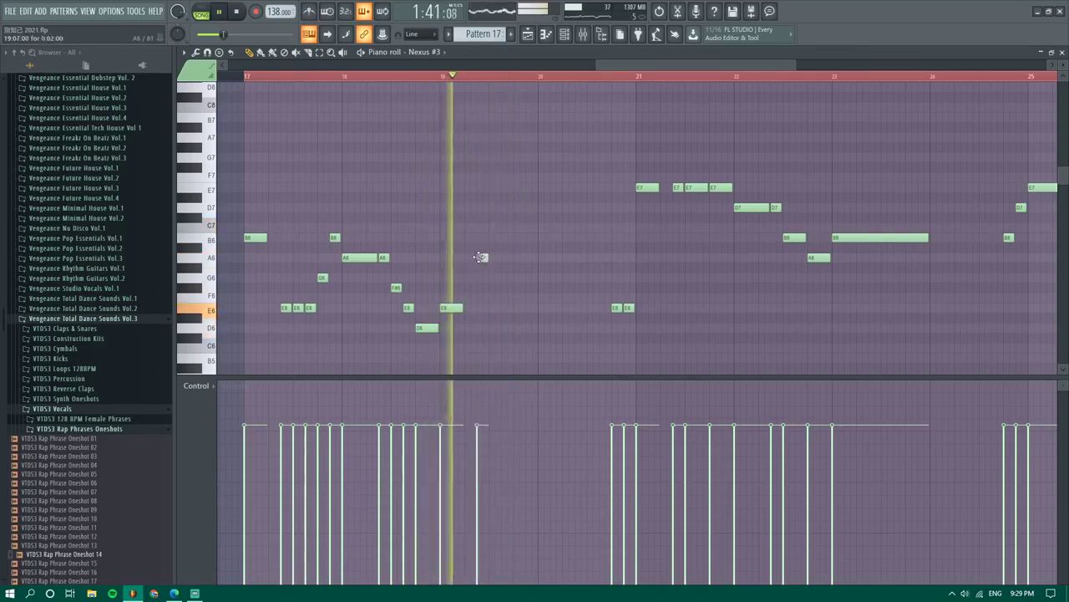
click(482, 257)
key(space)
key(space)
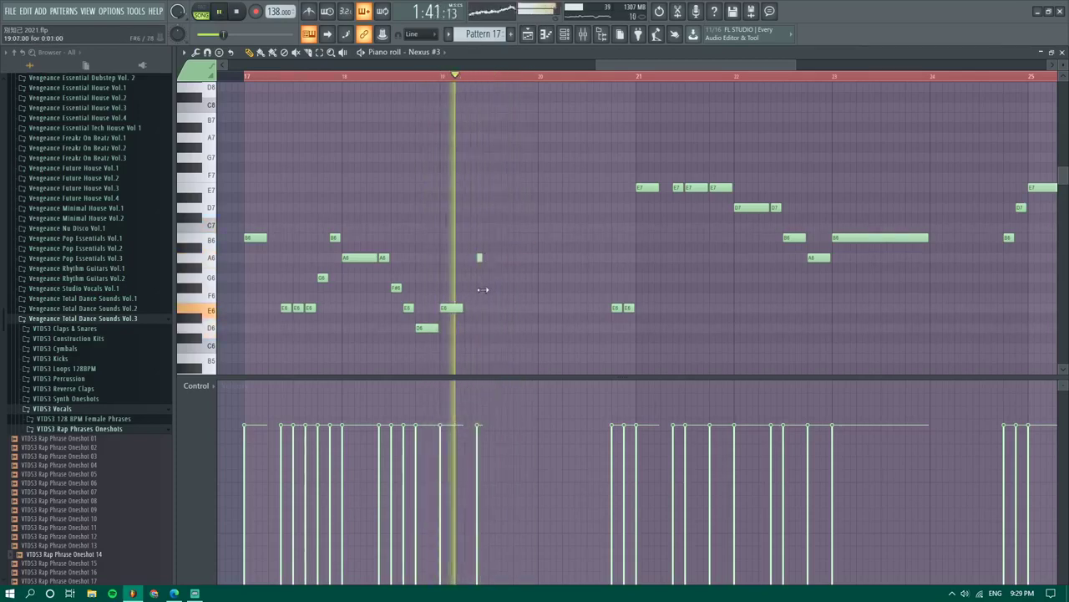
key(space)
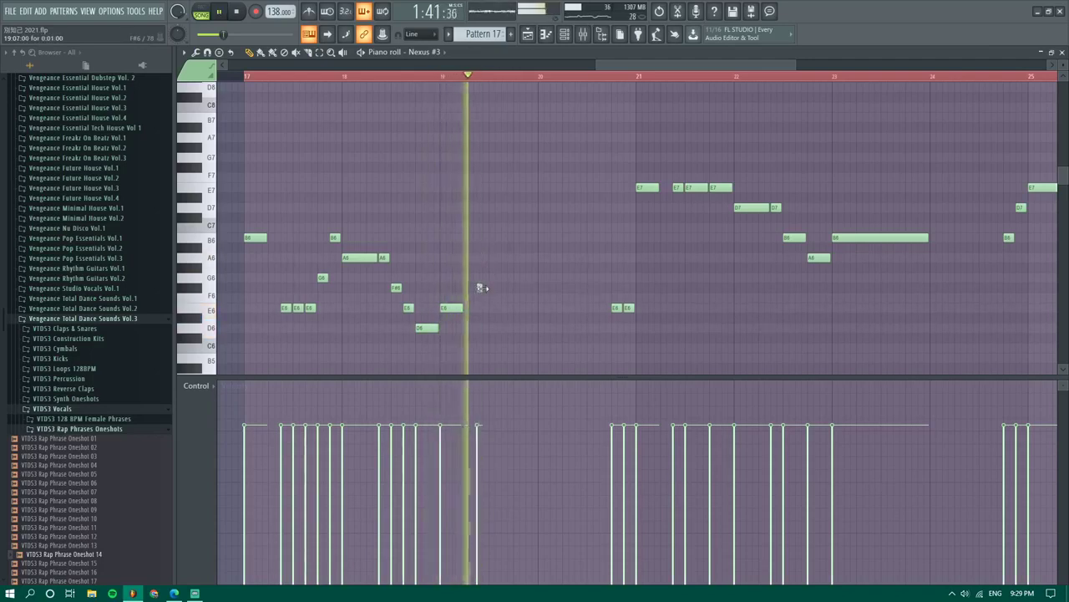
key(space)
click(482, 288)
key(space)
Try E6 and D6 notes following the F#6 note at the end of bar 19 and audition the phrase
click(493, 306)
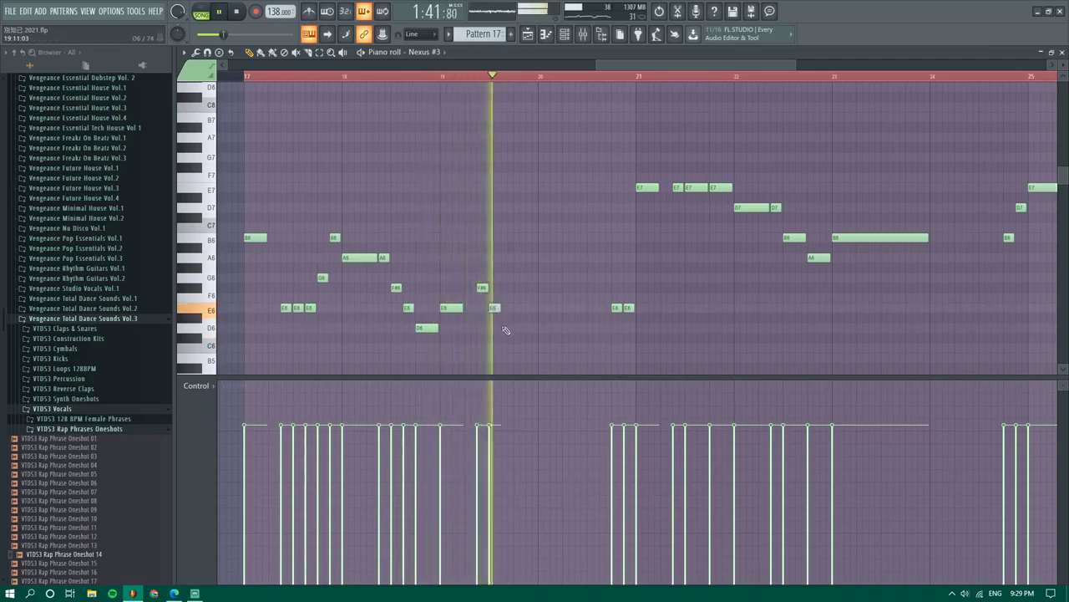
right_click(497, 308)
key(space)
key(space)
click(505, 310)
click(531, 329)
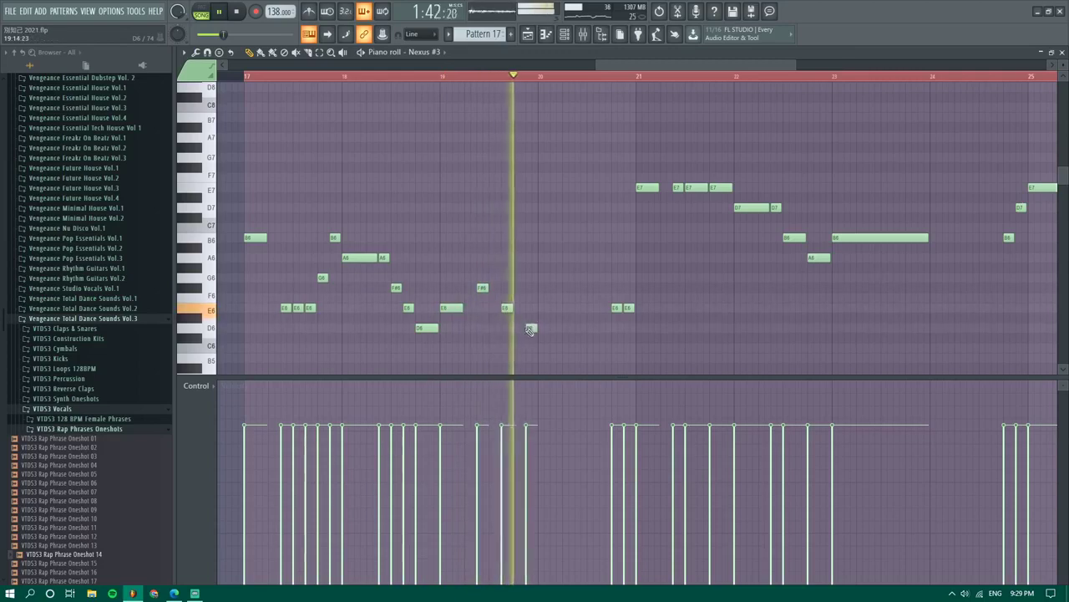
key(space)
key(space)
drag(531, 328, 518, 329)
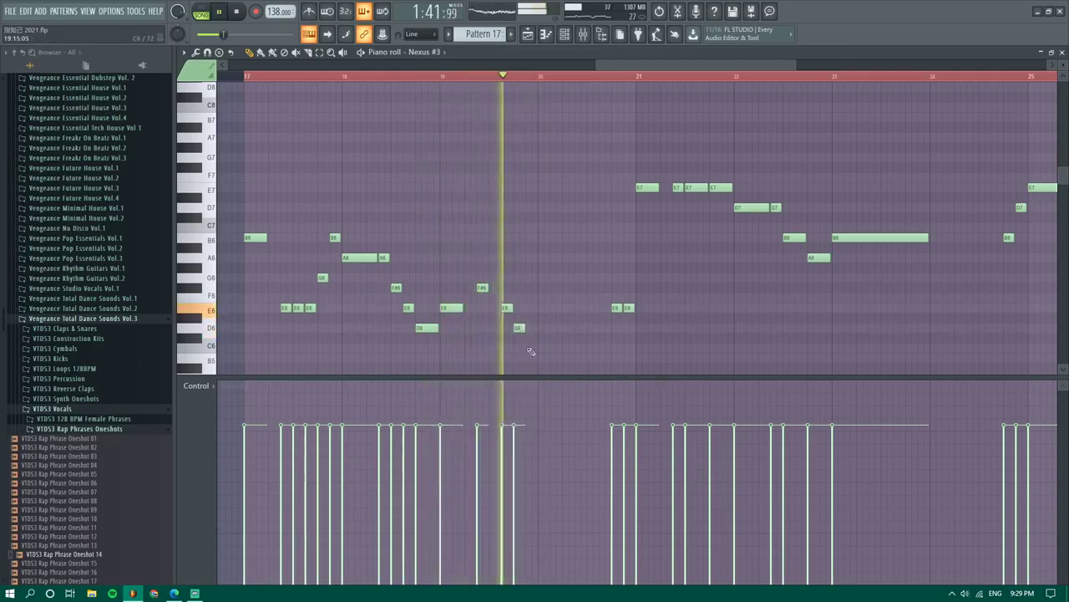
key(space)
key(space)
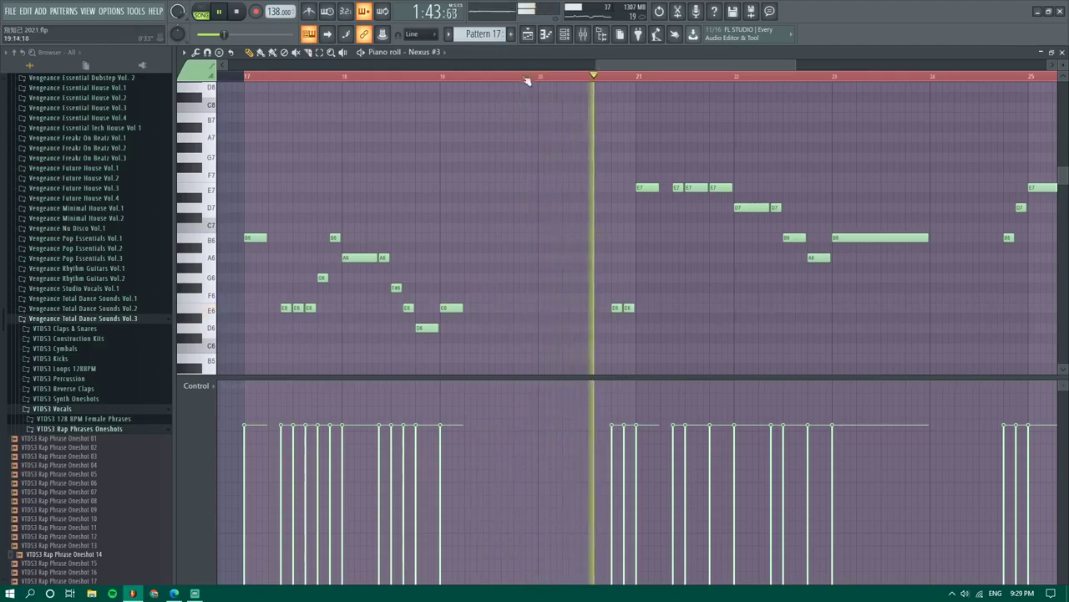
In the Fruity parametric EQ 2 on the Sylenth1 mixer track, shift the low cut slightly higher and boost band 5 near 1297 Hz
click(527, 33)
scroll(531, 107, down, 3)
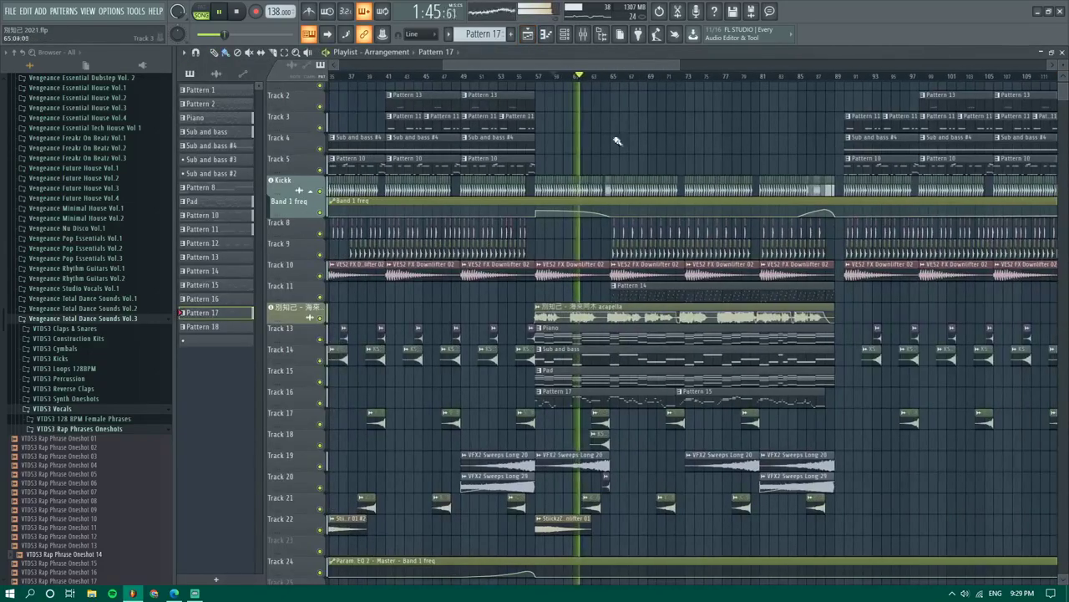
scroll(605, 175, down, 2)
click(583, 34)
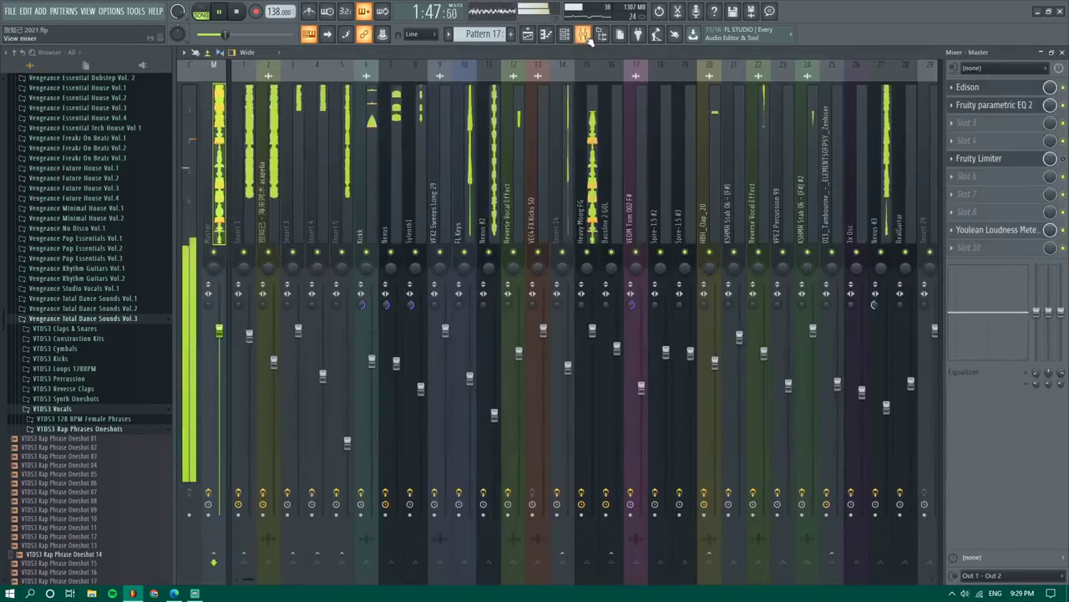
click(419, 138)
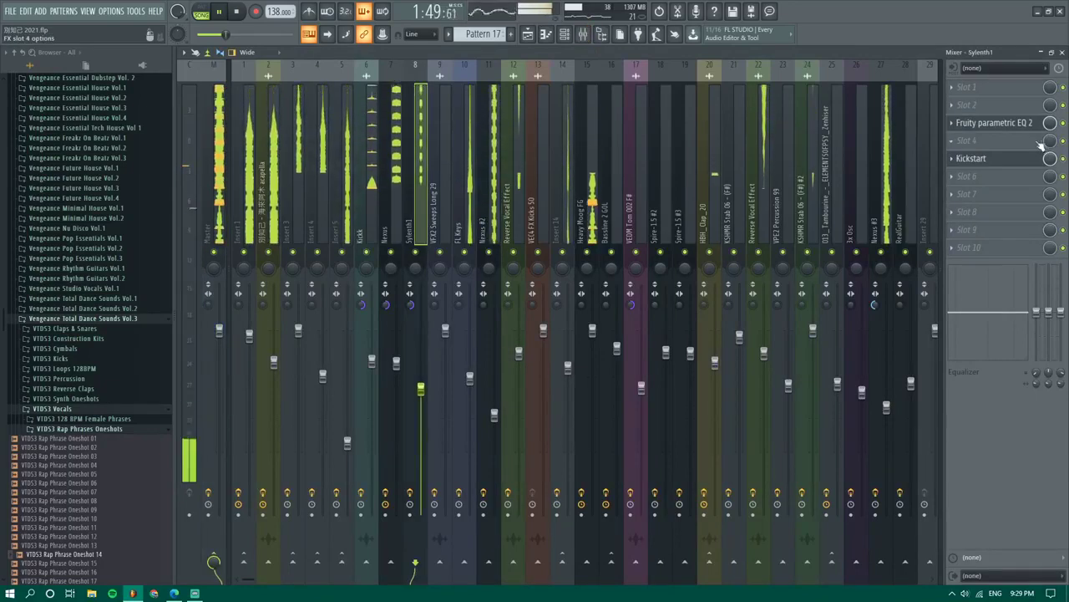
click(1000, 124)
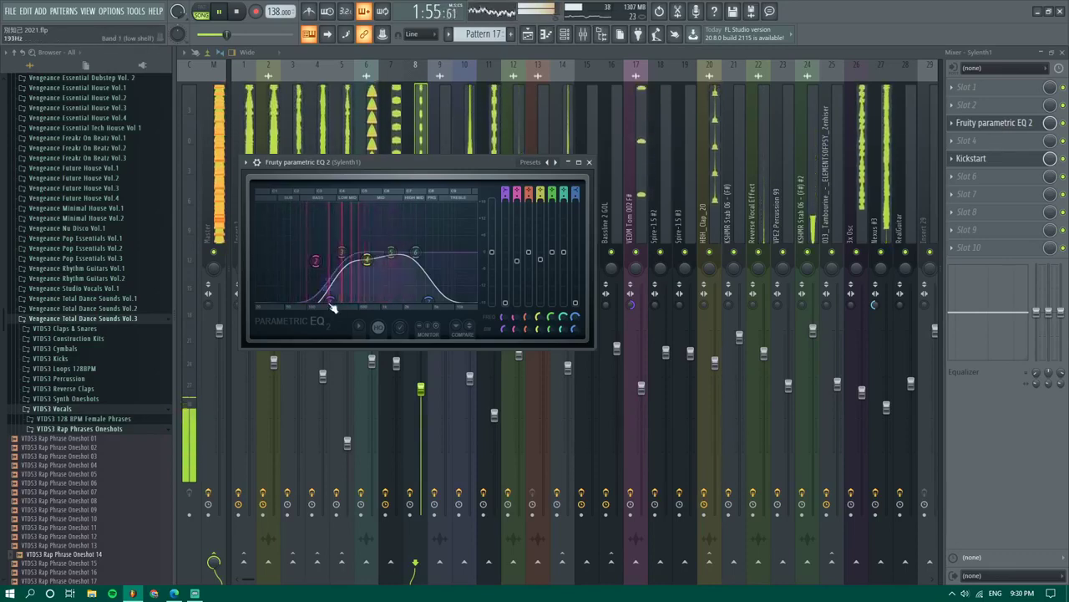
drag(331, 300, 334, 301)
drag(391, 252, 390, 248)
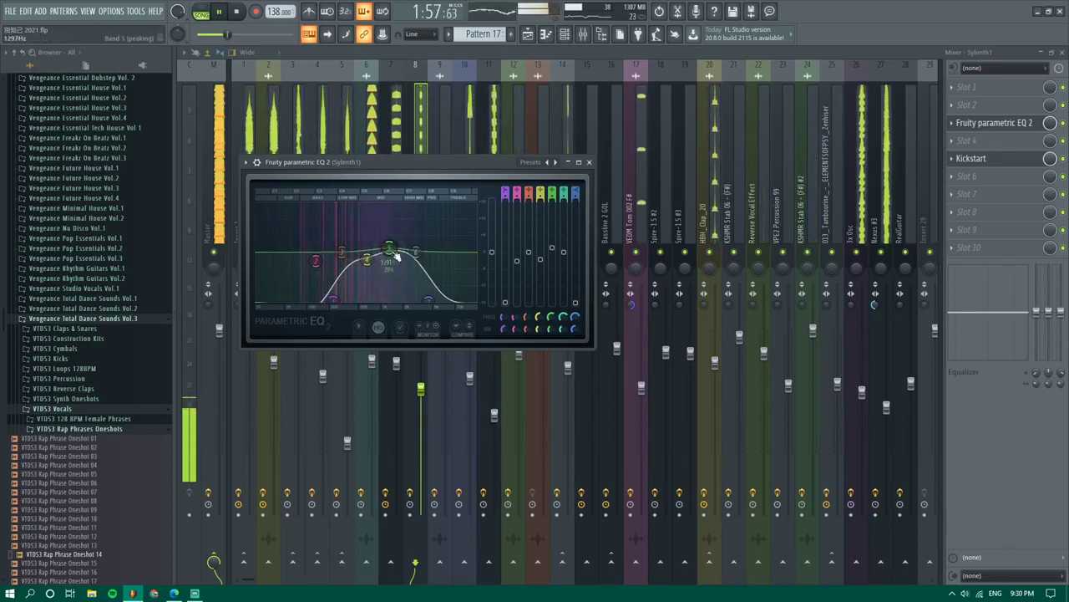
click(529, 37)
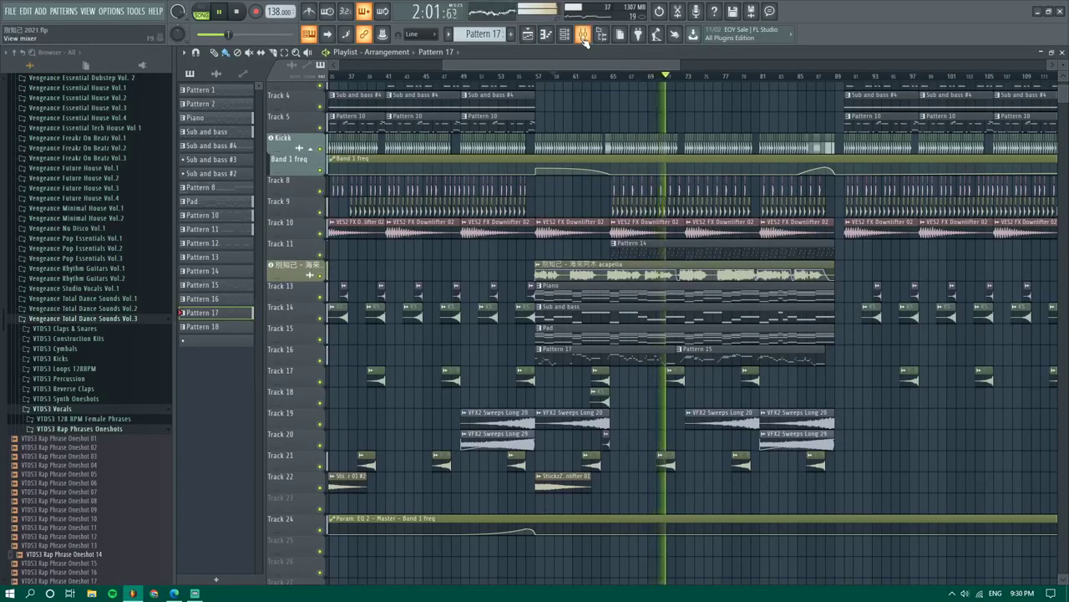
Switch to Facebook in the browser, read the comments on the live video, and return to FL Studio
click(168, 595)
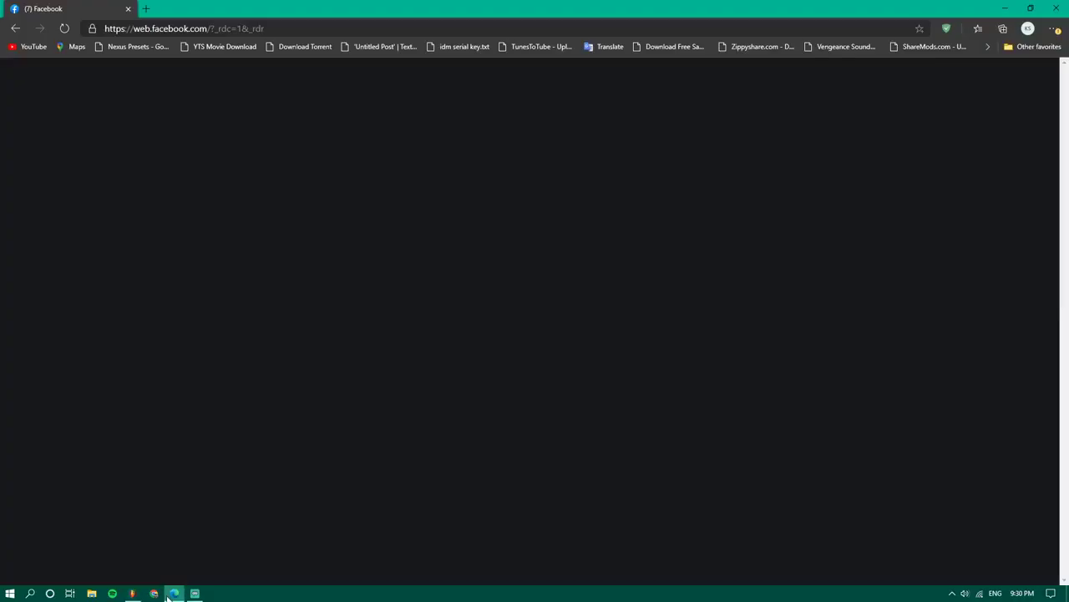
scroll(622, 276, down, 3)
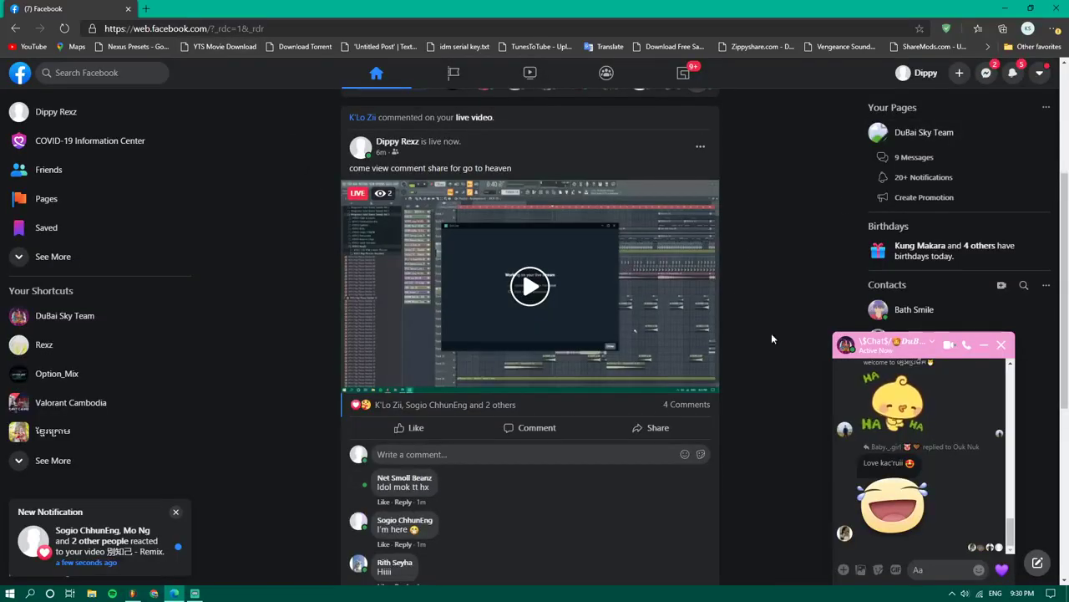
scroll(774, 370, down, 3)
scroll(774, 370, up, 2)
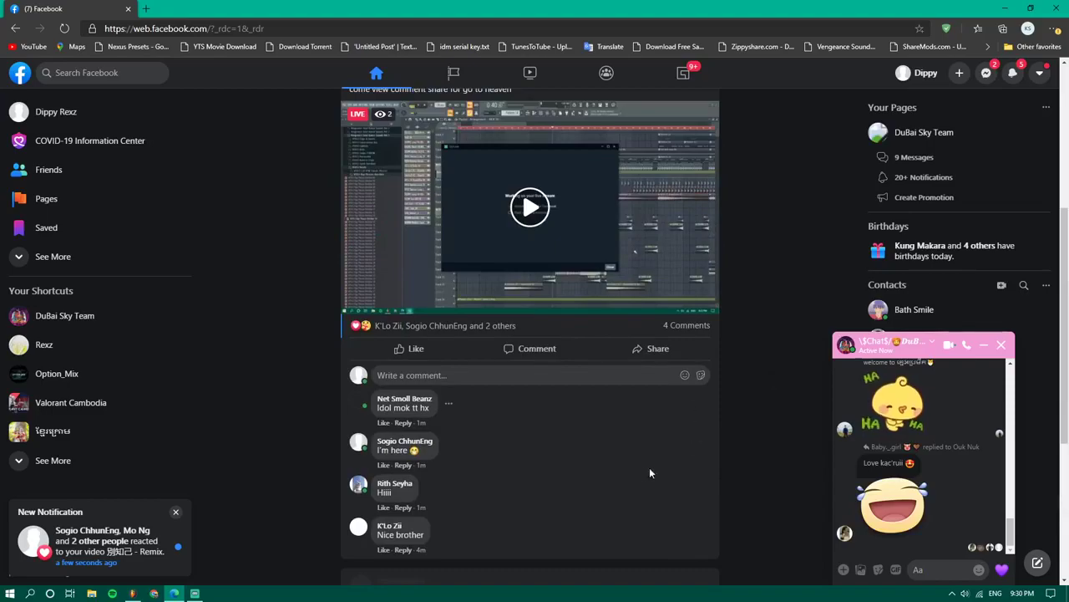
click(134, 594)
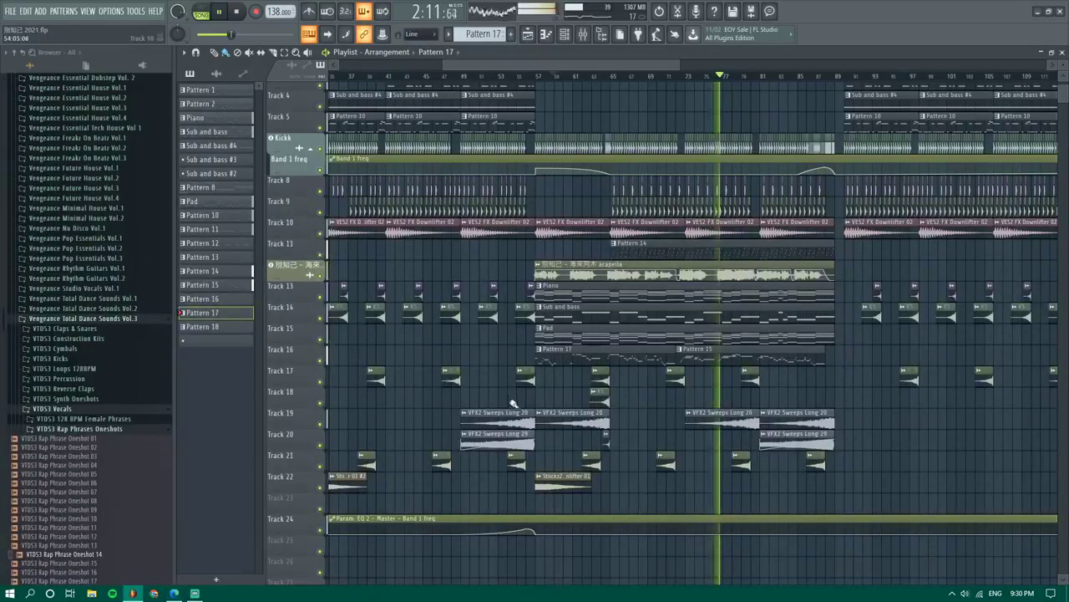
Stop the playback, check the latest Facebook notifications in the browser, and return to FL Studio
key(space)
click(177, 593)
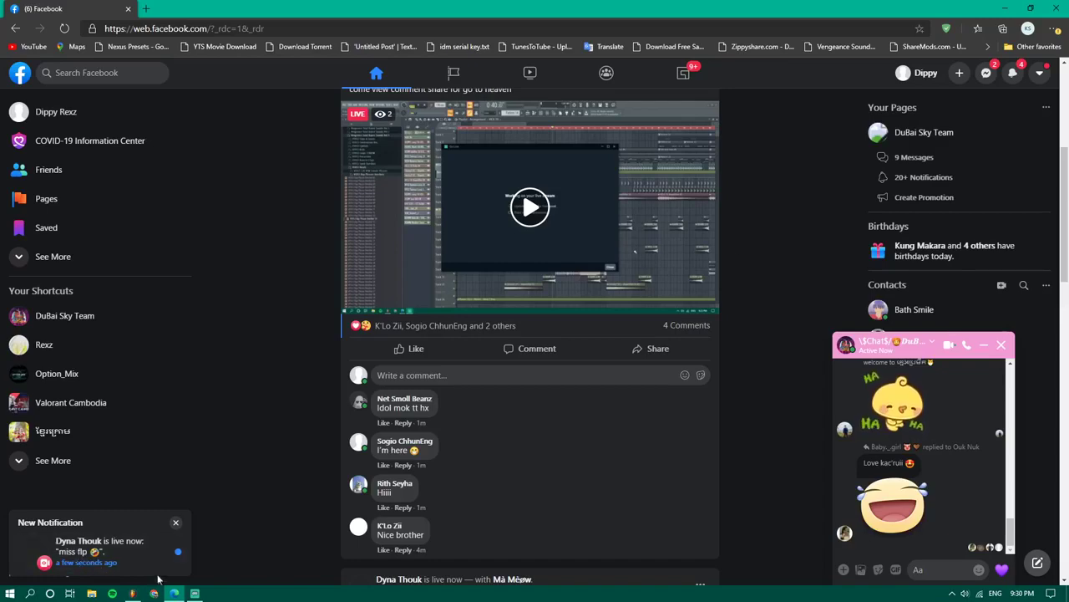
click(1015, 74)
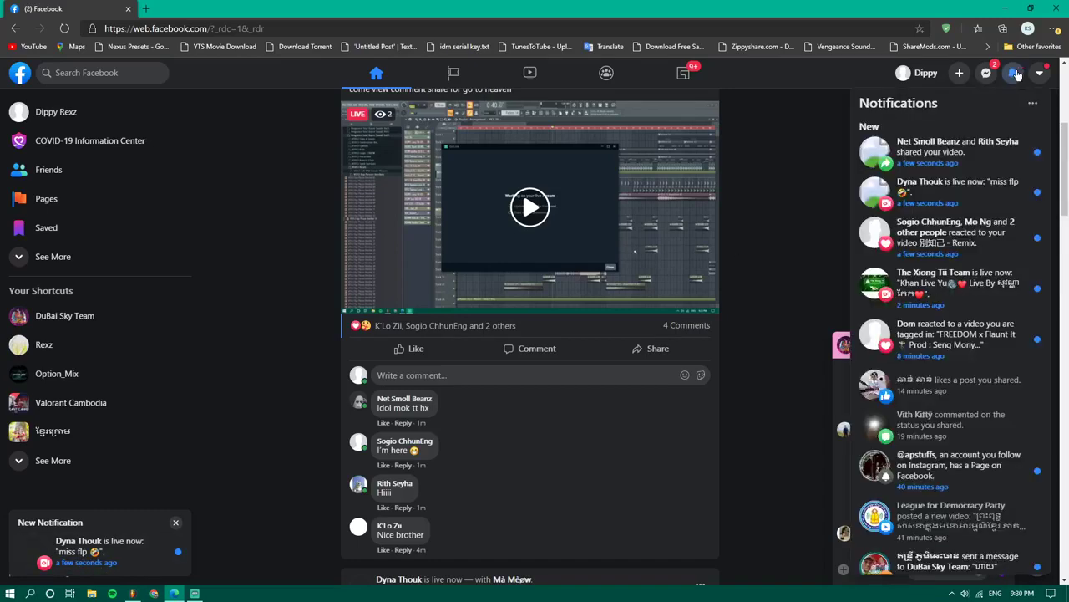
click(1014, 74)
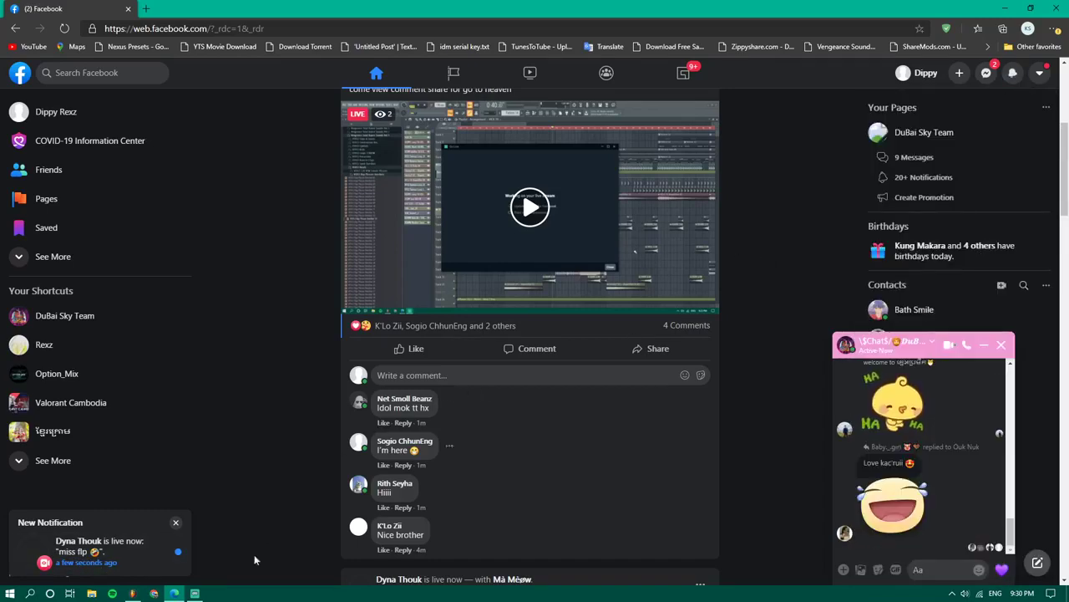
click(133, 594)
Play the arrangement from shortly before the first drop
scroll(430, 125, down, 4)
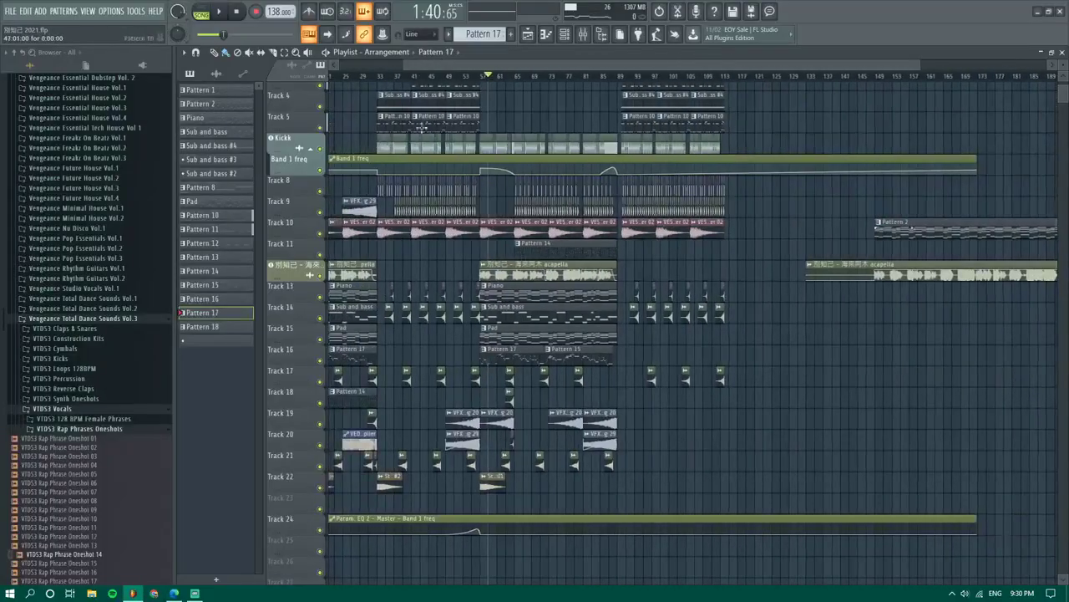
click(365, 76)
key(space)
Switch to Facebook in the browser, skim the live video's comments and the news feed, and return to FL Studio
click(175, 594)
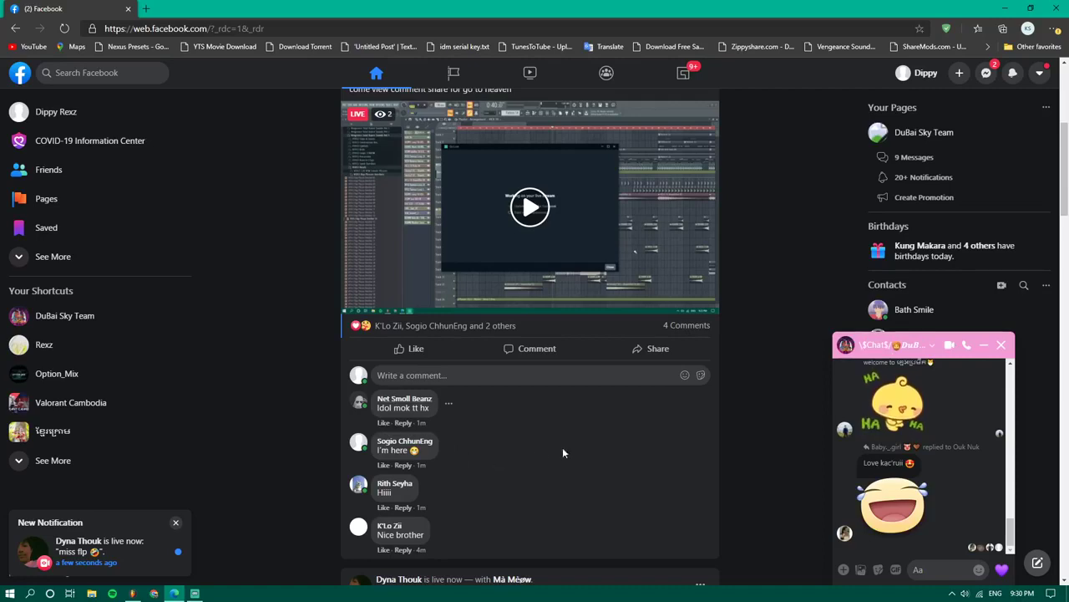
scroll(604, 387, down, 4)
scroll(604, 387, up, 1)
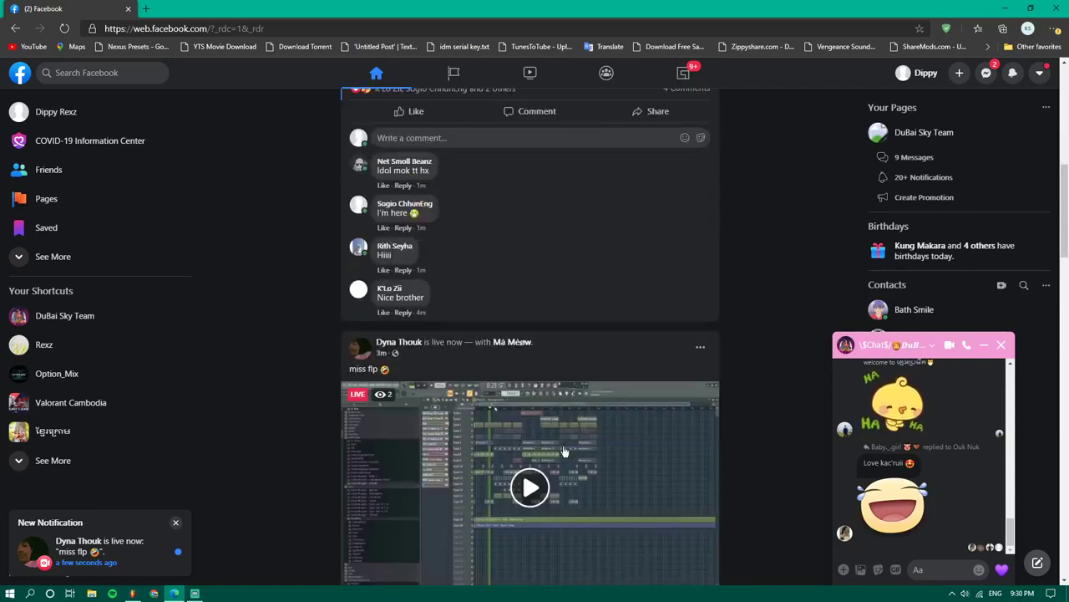
scroll(604, 387, up, 1)
scroll(604, 387, down, 3)
scroll(605, 387, down, 7)
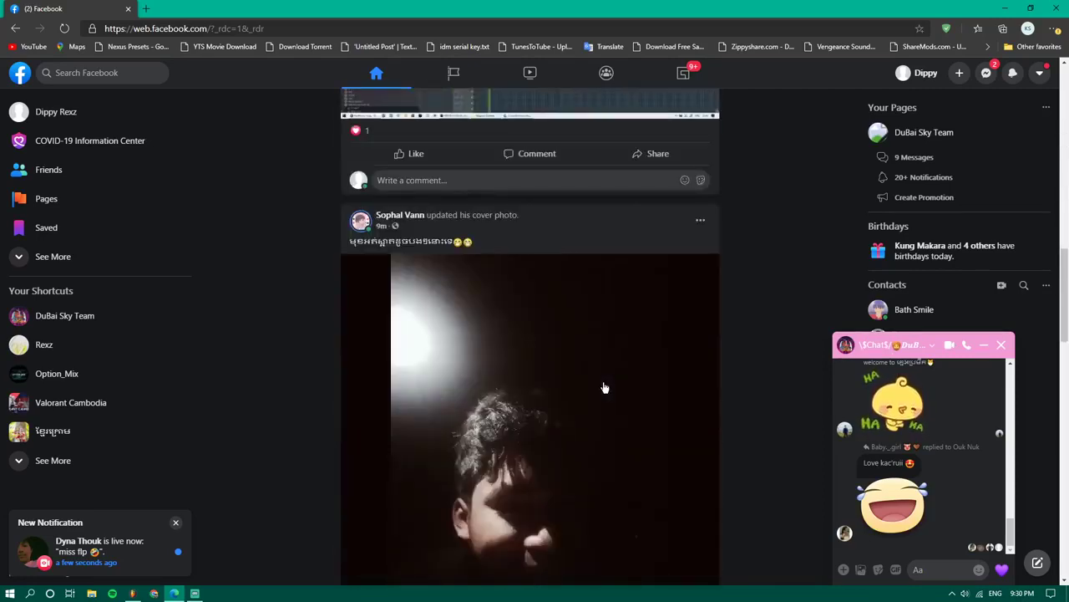
scroll(604, 387, up, 2)
scroll(604, 387, down, 20)
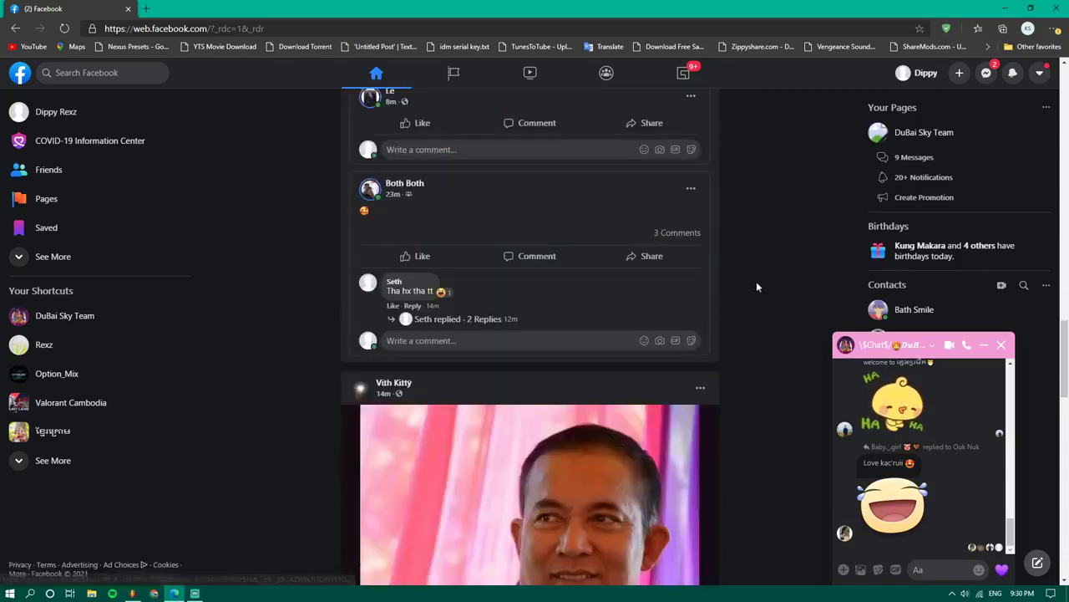
scroll(765, 277, down, 1)
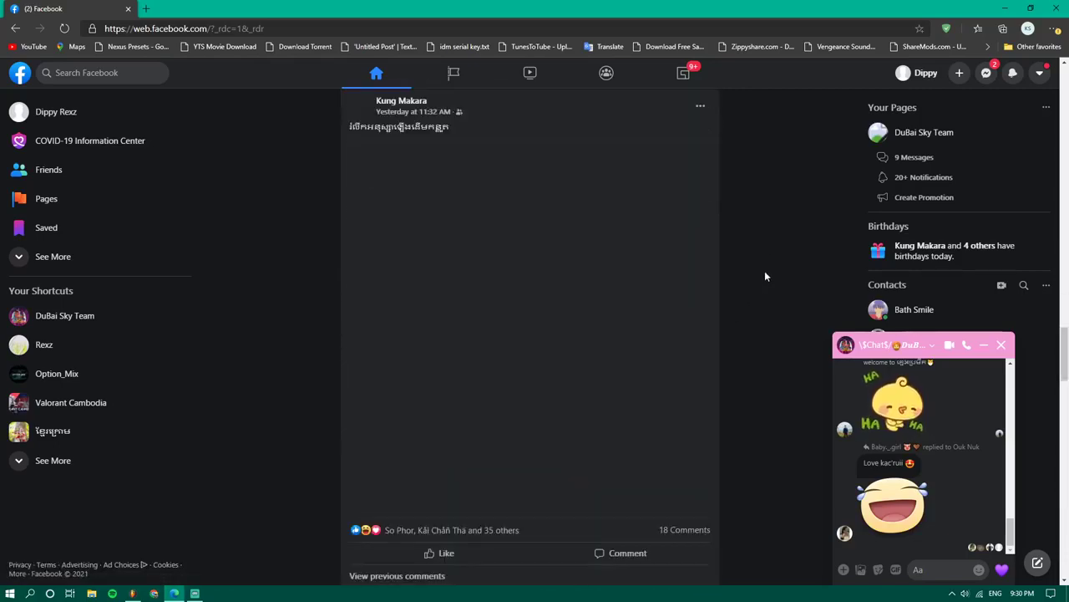
click(1005, 8)
Listen to the first drop, skipping ahead to about bar 56 to audition the transition into the following vocal section
scroll(356, 240, up, 1)
scroll(355, 238, up, 5)
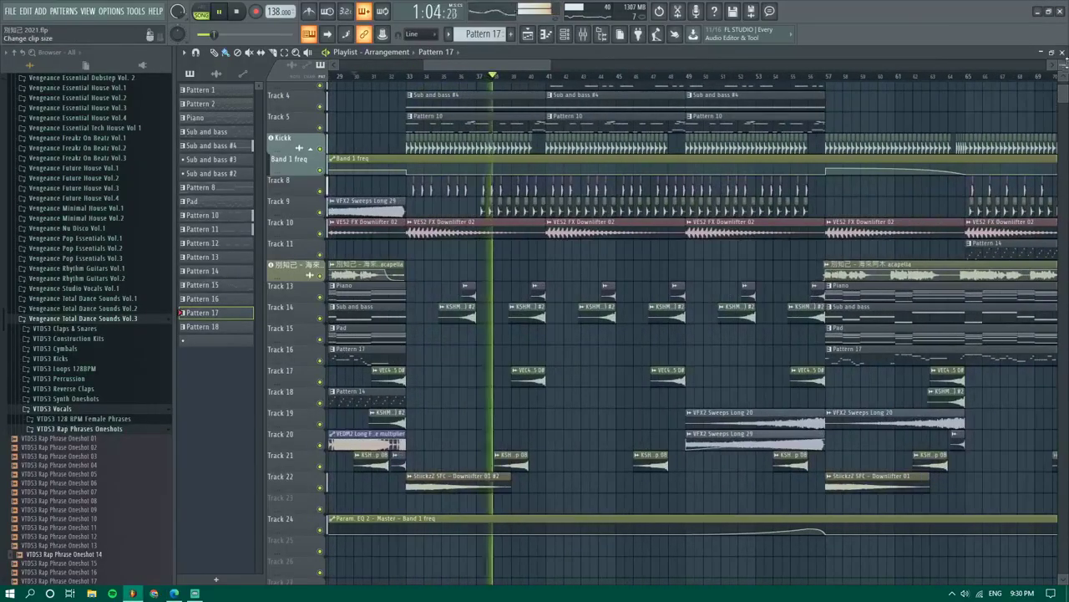
scroll(635, 247, up, 3)
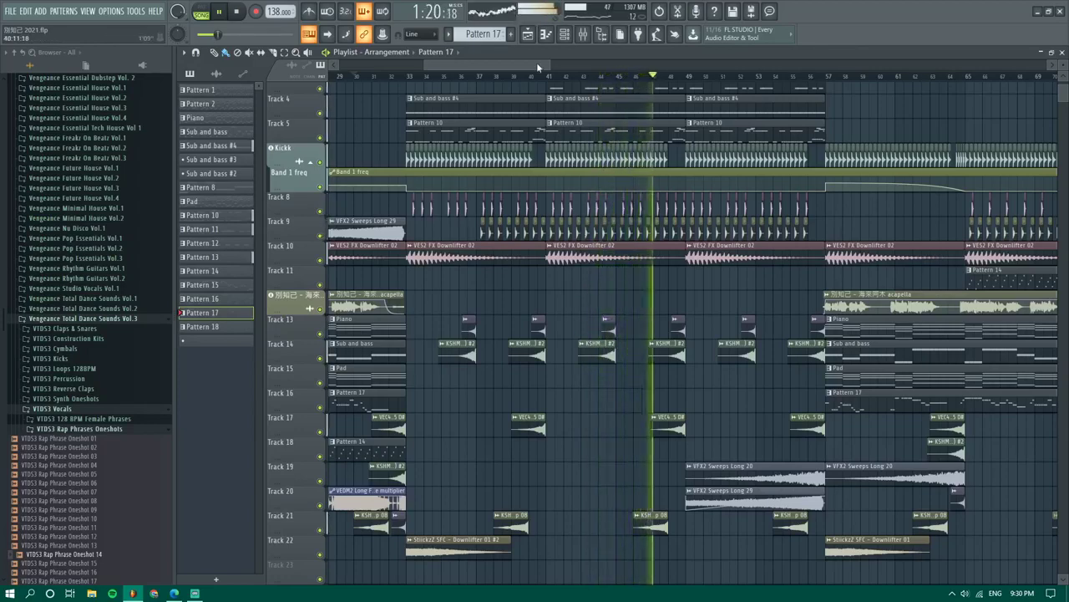
drag(538, 65, 564, 68)
scroll(571, 247, up, 3)
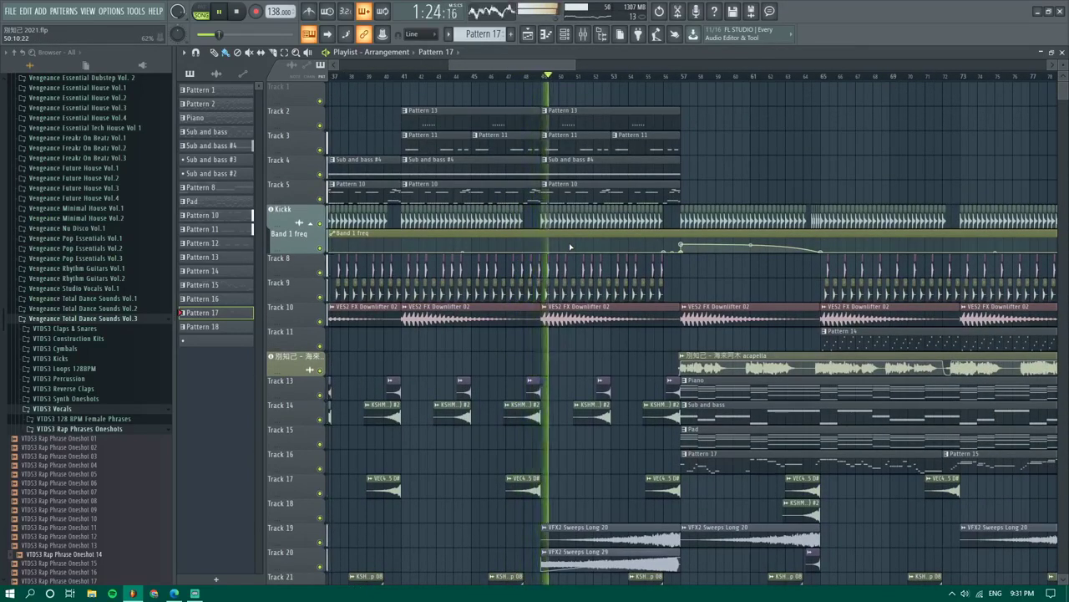
click(665, 76)
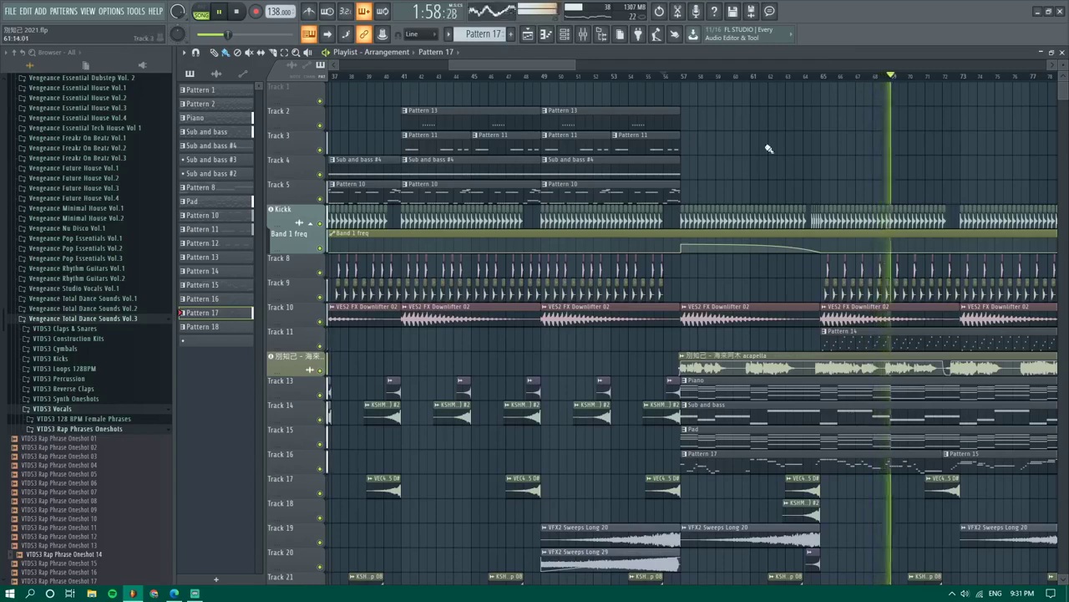
drag(542, 65, 576, 92)
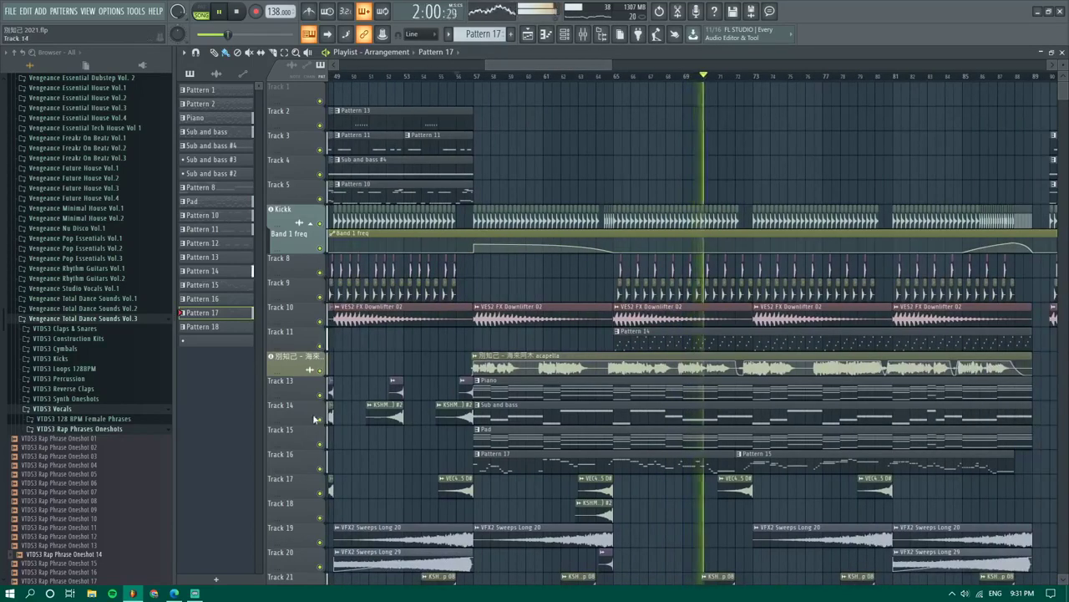
Check the live stream in Streamlabs OBS, return to FL Studio, and restart the playback from bar 57
click(195, 592)
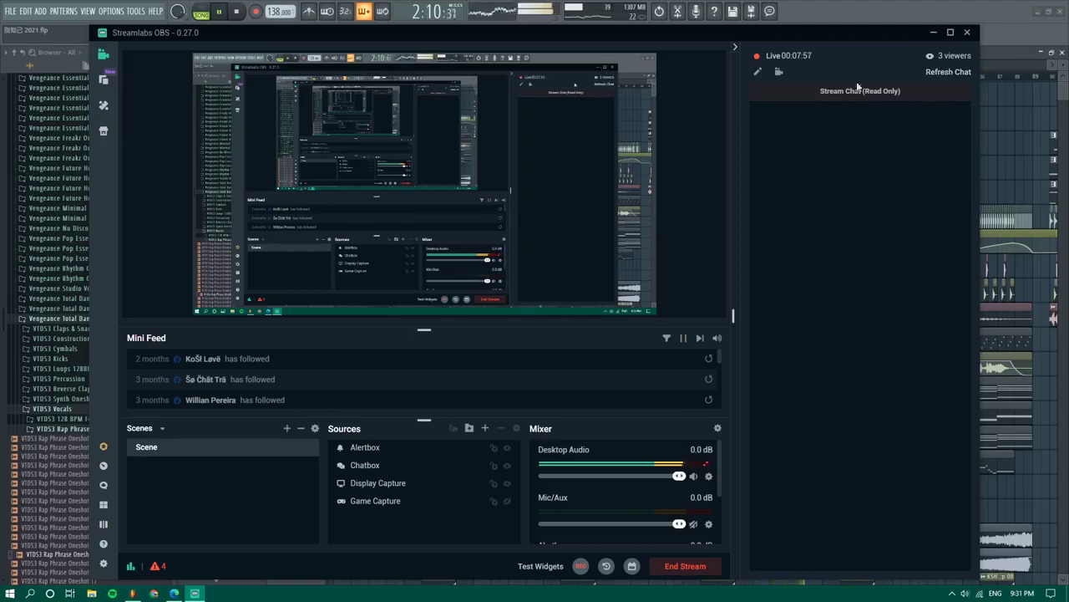
click(933, 33)
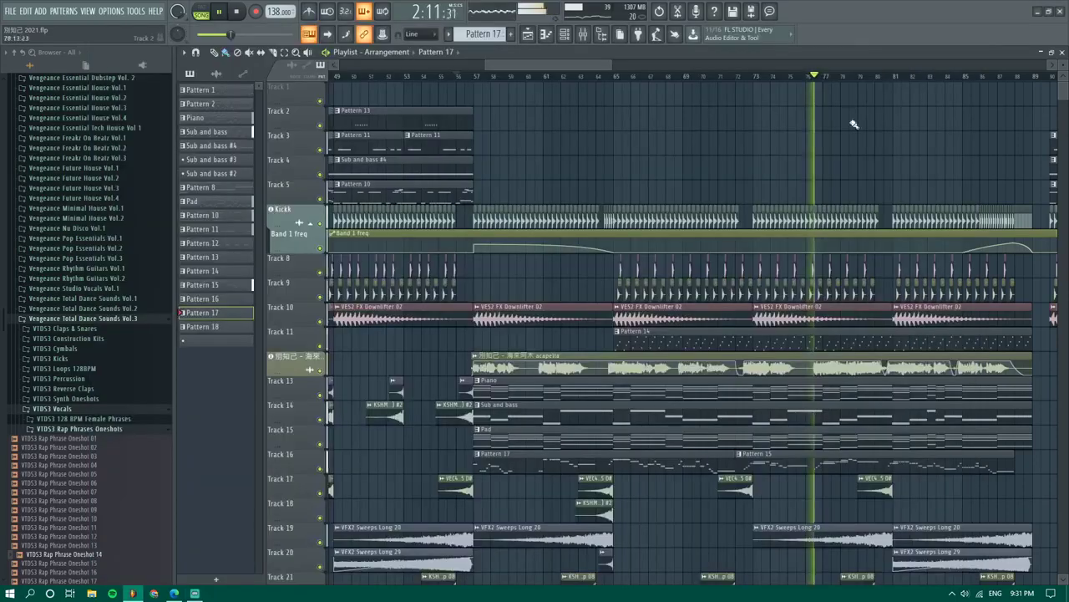
click(606, 77)
key(space)
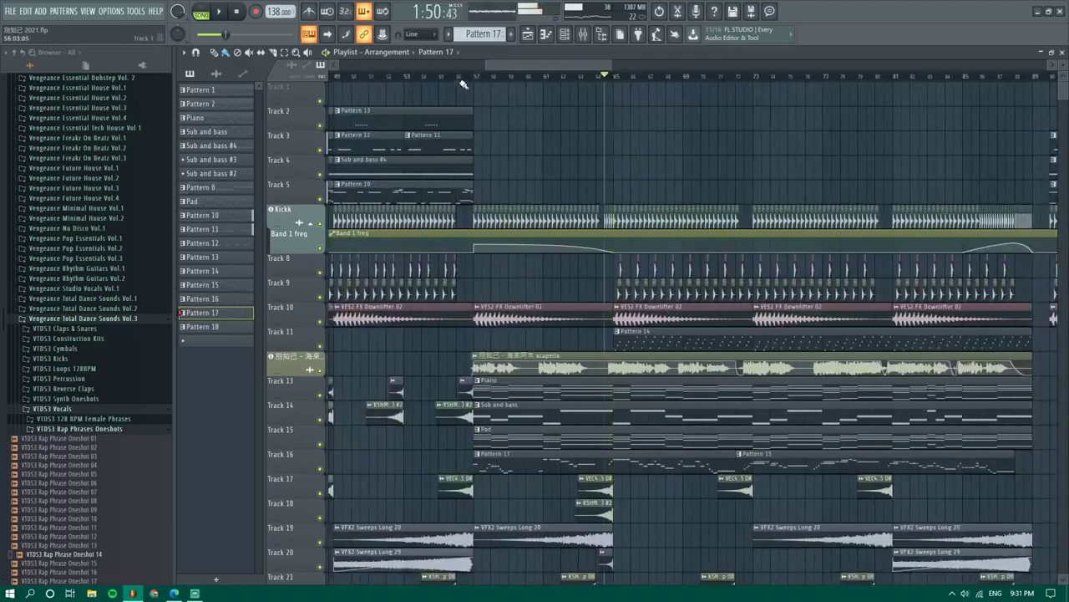
key(space)
Copy all the Nexus notes of the Sub and bass pattern and create a new empty pattern with the channel rack shown
scroll(554, 376, down, 3)
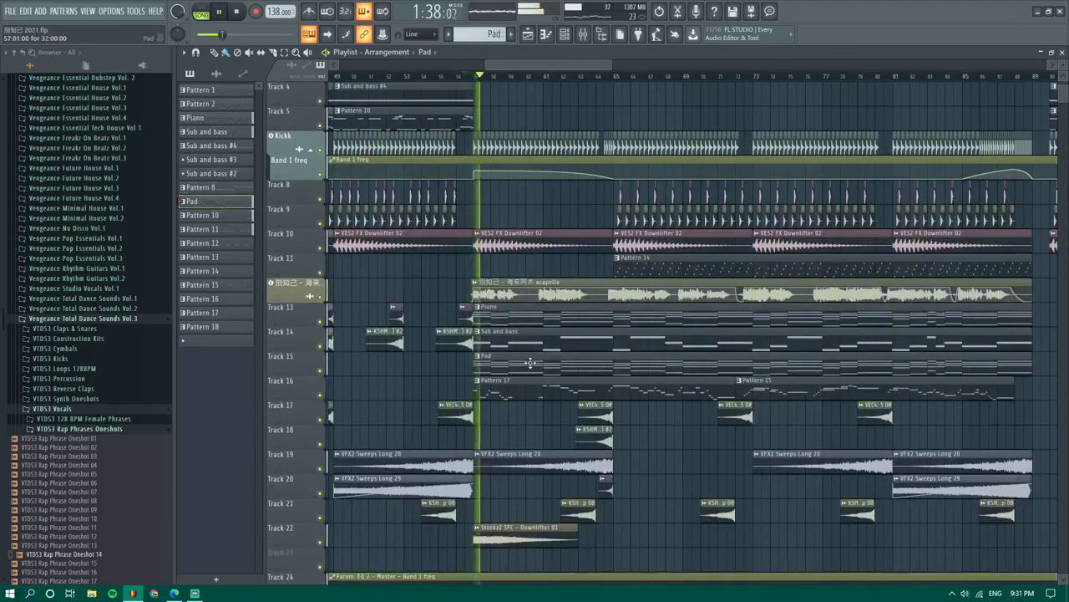
click(538, 346)
double_click(538, 346)
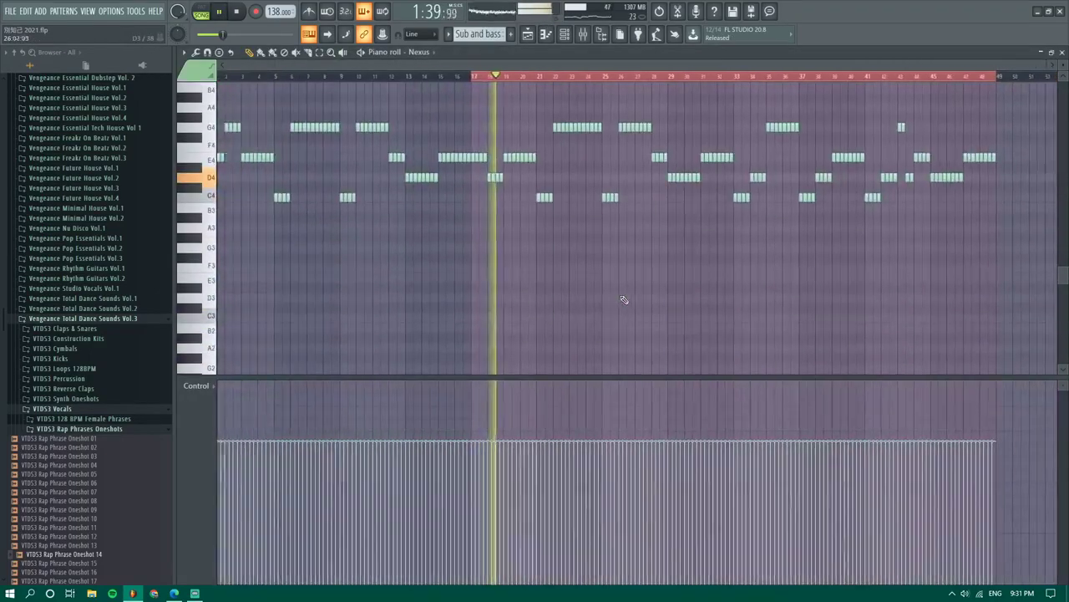
key(ctrl+a)
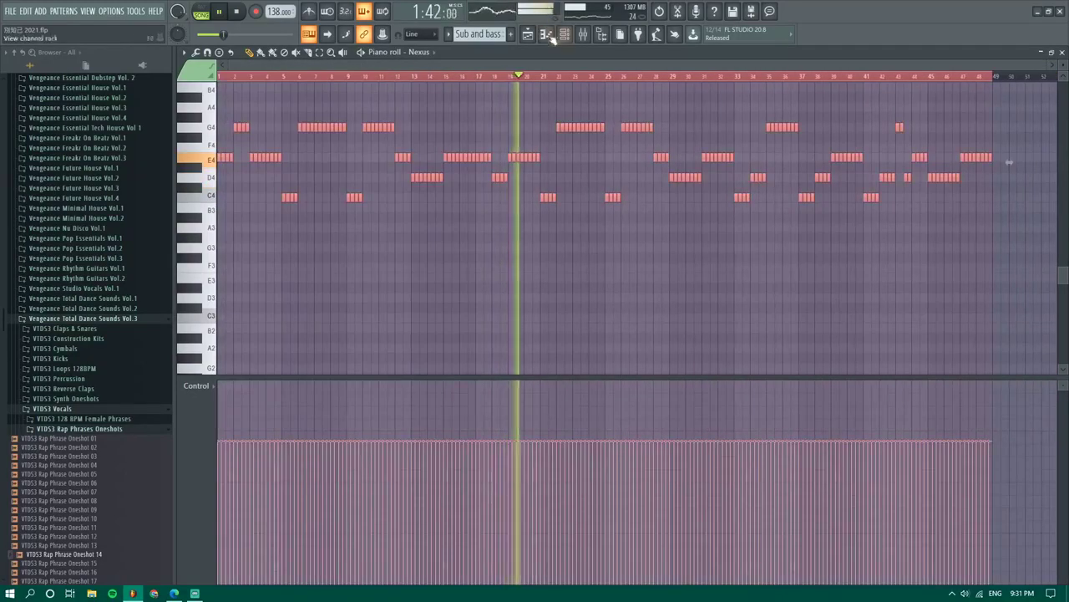
click(512, 35)
click(565, 34)
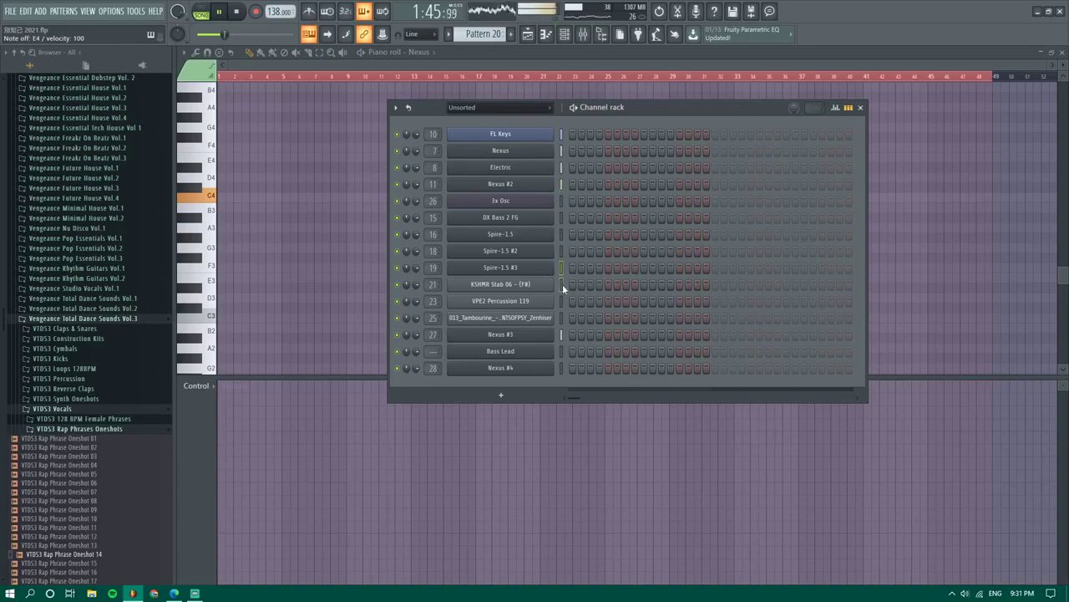
Paste the copied notes into the piano roll of the KSHMR Stab 06 channel and transpose them up one octave
right_click(497, 285)
click(510, 284)
key(ctrl+v)
key(Home)
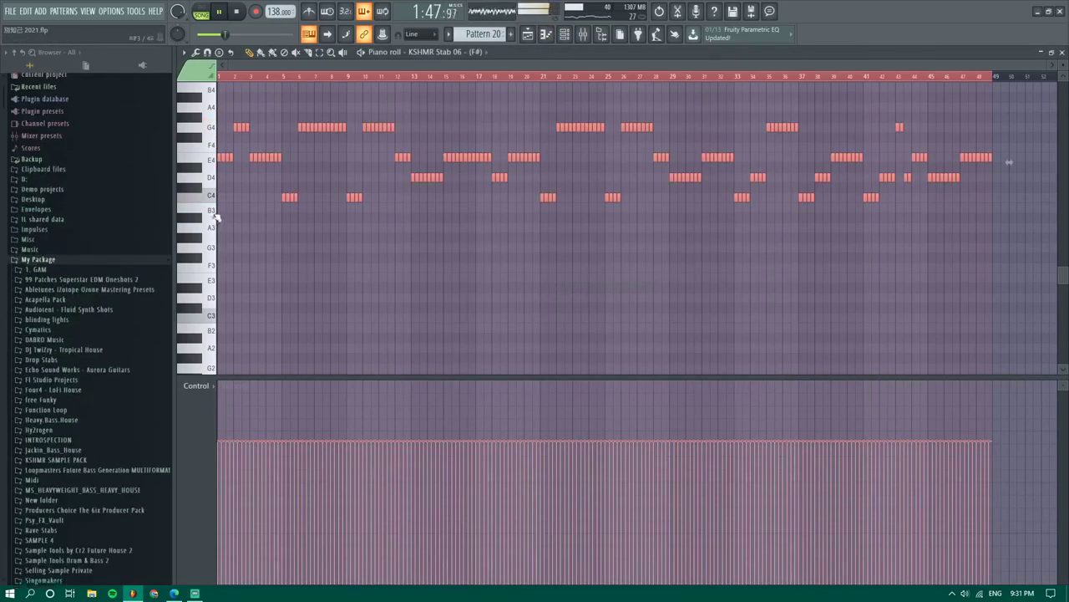
key(ctrl+Up)
scroll(245, 218, up, 9)
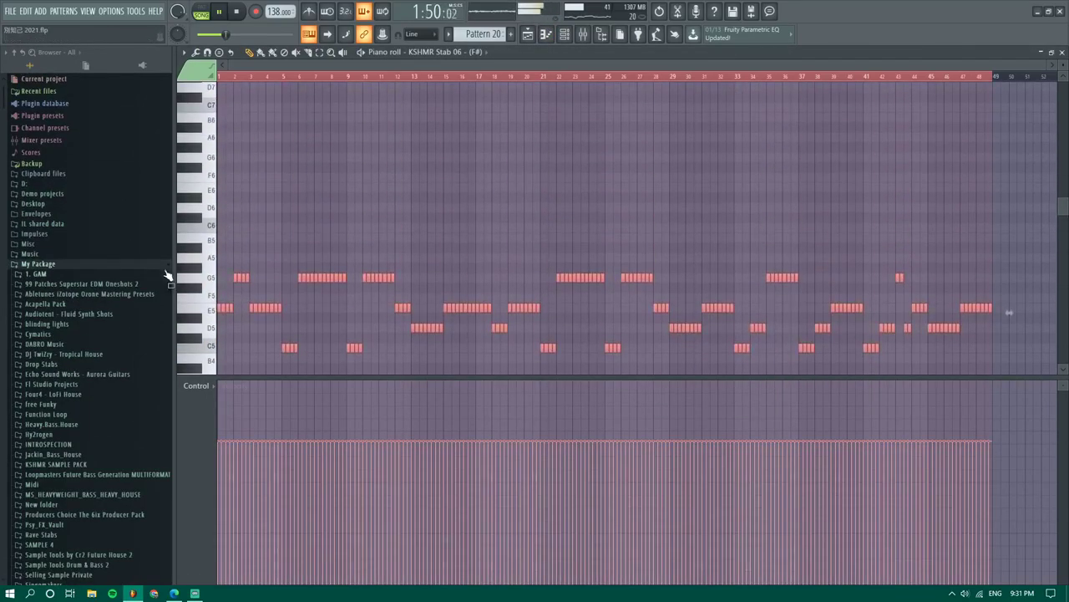
Delete the repeated stab notes in bars 1 to 10, keeping only the first note of each bar
scroll(260, 129, up, 5)
drag(300, 66, 89, 114)
key(ctrl+d)
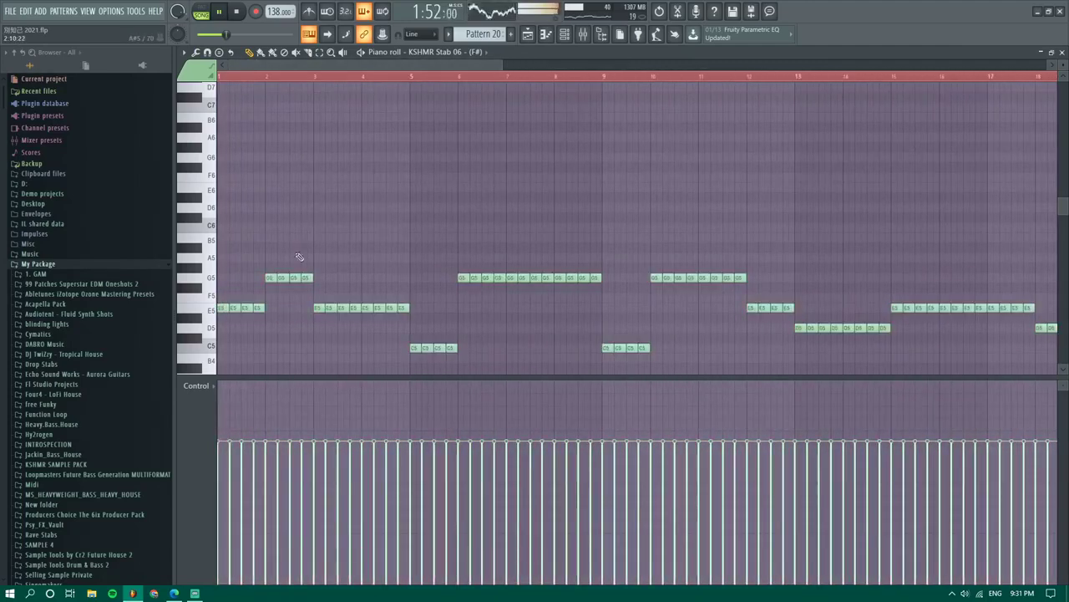
right_click(524, 279)
key(ctrl+z)
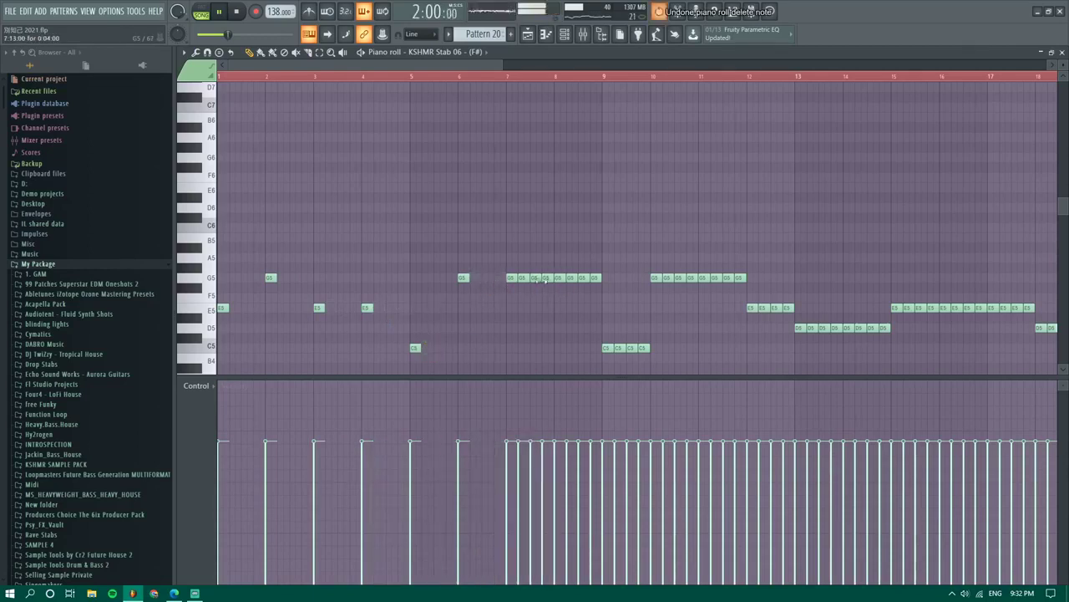
right_click(526, 279)
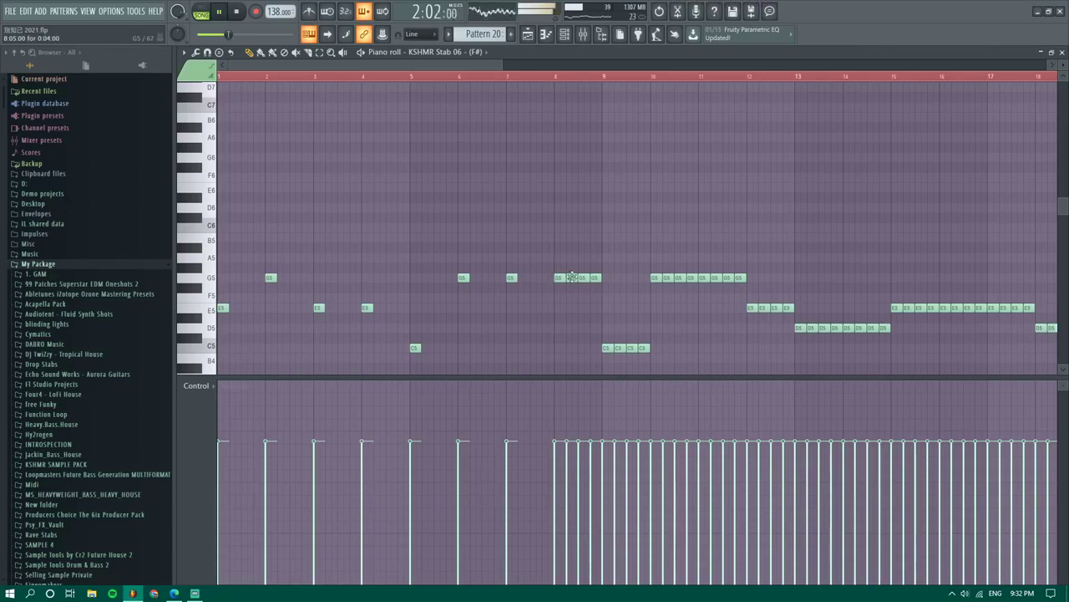
right_click(583, 278)
right_click(630, 347)
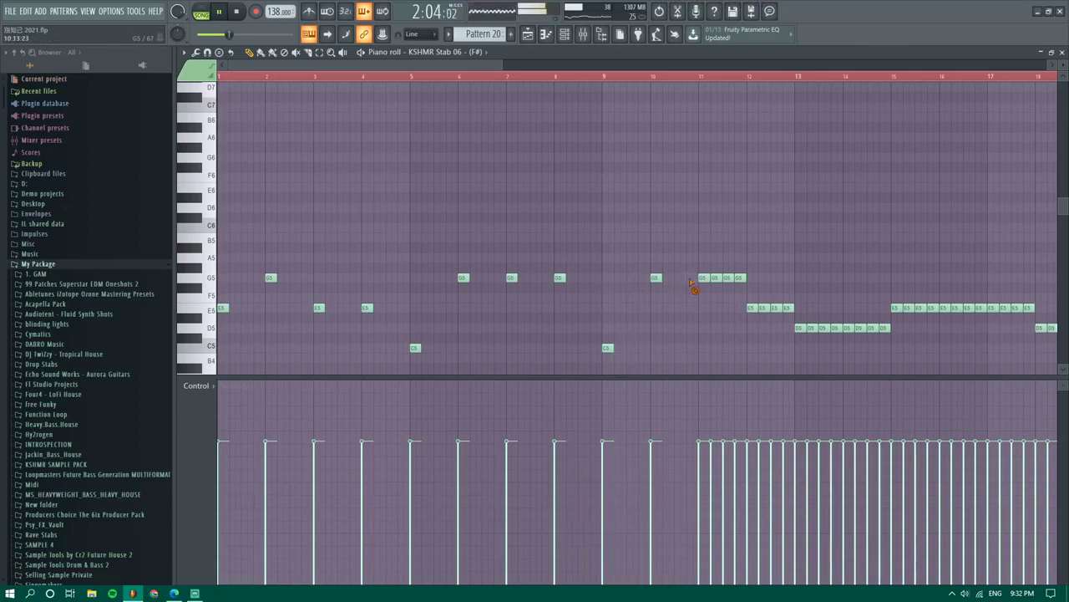
Thin the stab notes in bars 11 to 18 to a single note at the start of each bar
scroll(796, 310, up, 3)
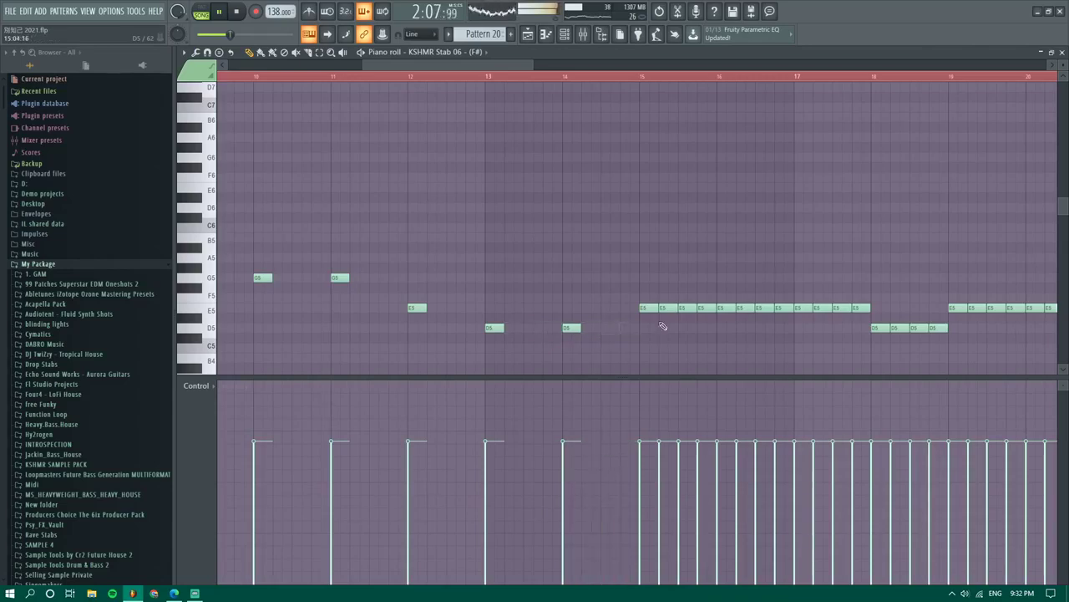
right_click(825, 308)
right_click(843, 307)
right_click(861, 307)
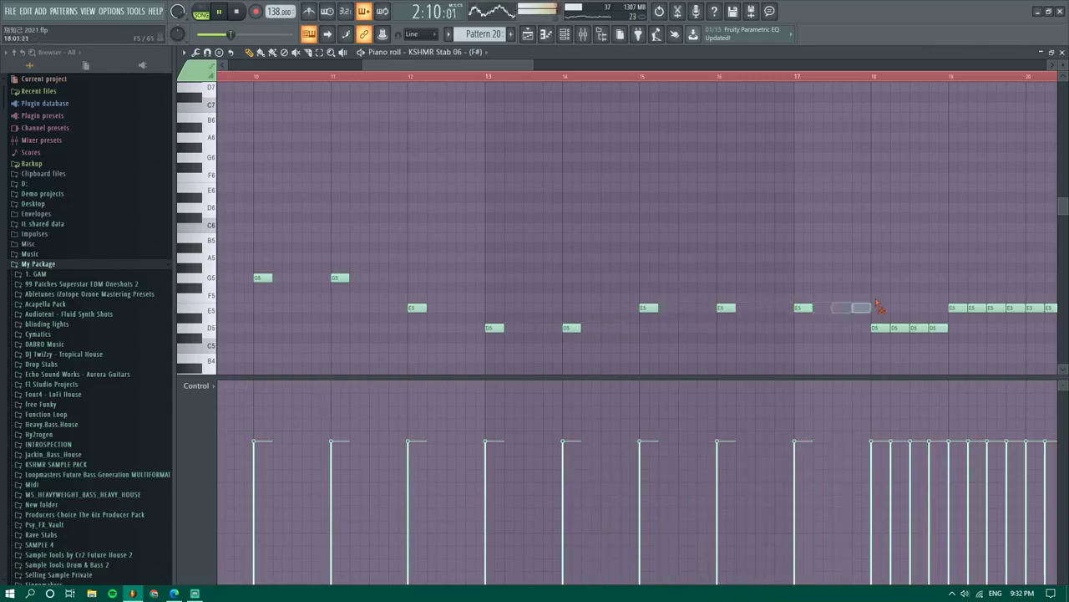
scroll(913, 327, down, 1)
scroll(913, 327, up, 1)
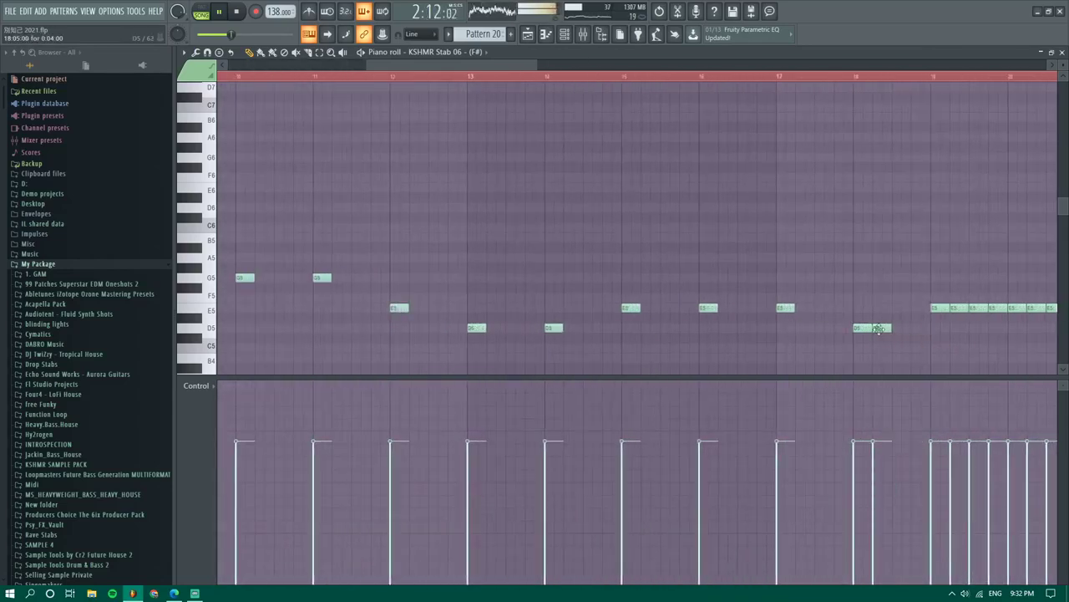
right_click(878, 329)
Remove the repeated stab notes in bars 19 to 21, leaving one note on each bar's first beat
scroll(878, 328, down, 3)
scroll(859, 287, up, 2)
right_click(761, 308)
right_click(775, 308)
right_click(790, 309)
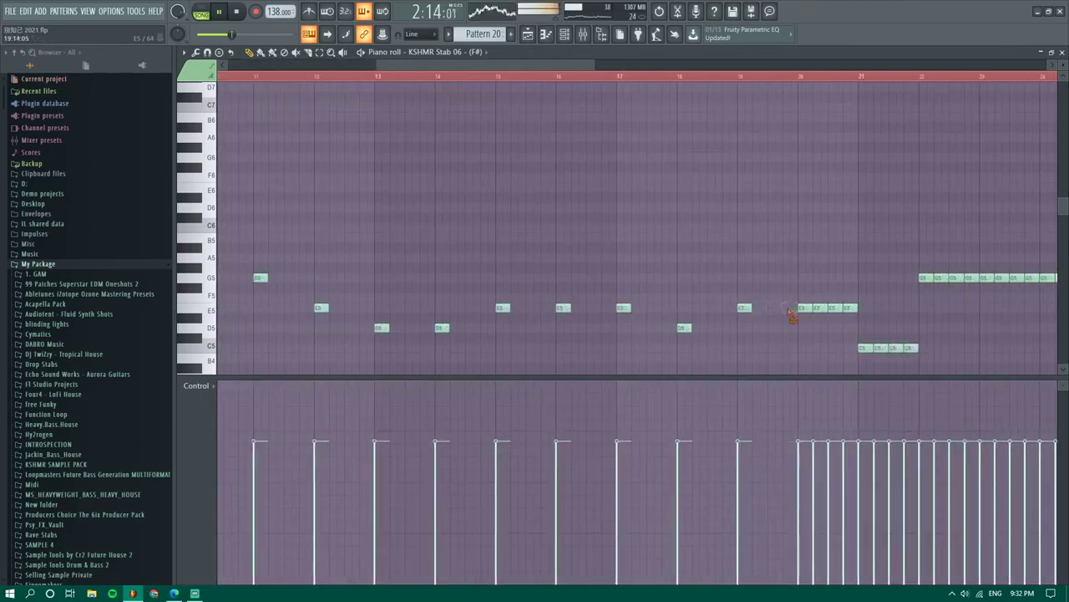
right_click(846, 308)
scroll(832, 325, down, 2)
scroll(819, 351, up, 1)
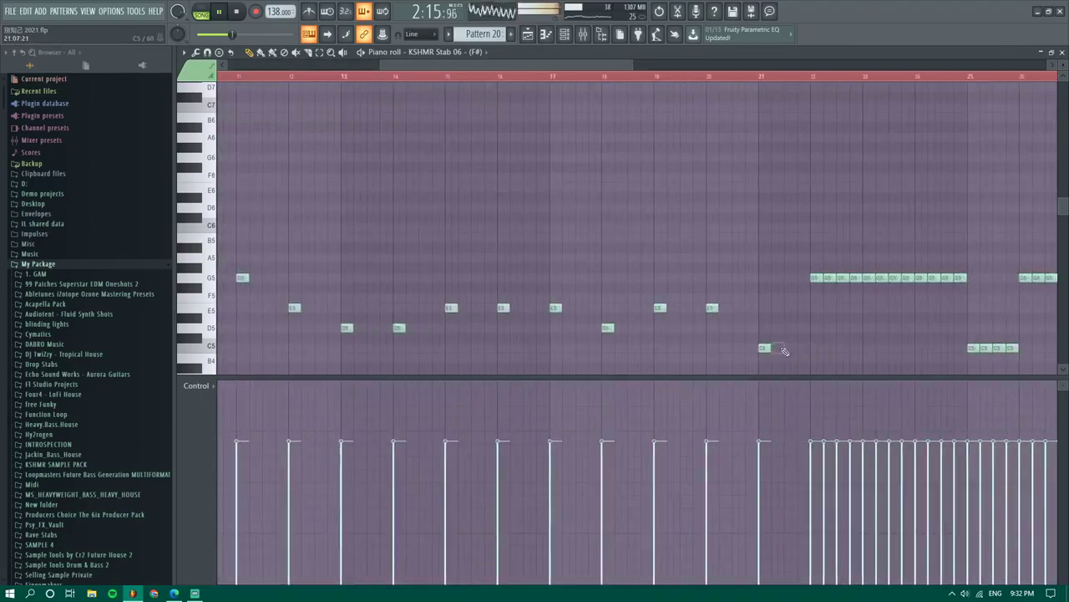
Thin the stab notes in bars 22 to 34 to one note at the start of each bar
scroll(786, 351, down, 1)
scroll(864, 310, up, 2)
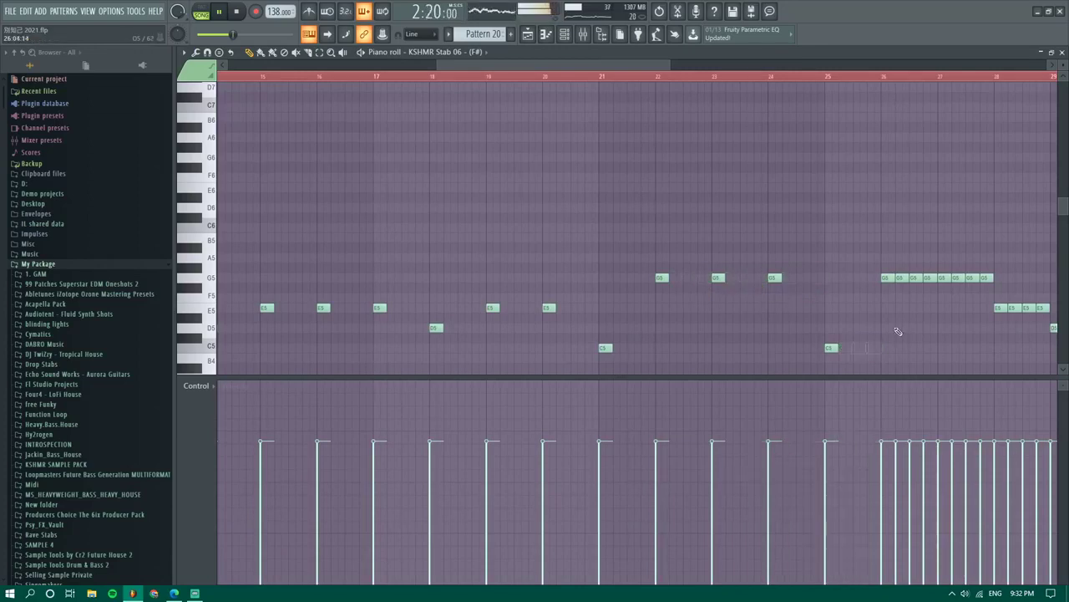
scroll(1034, 283, down, 2)
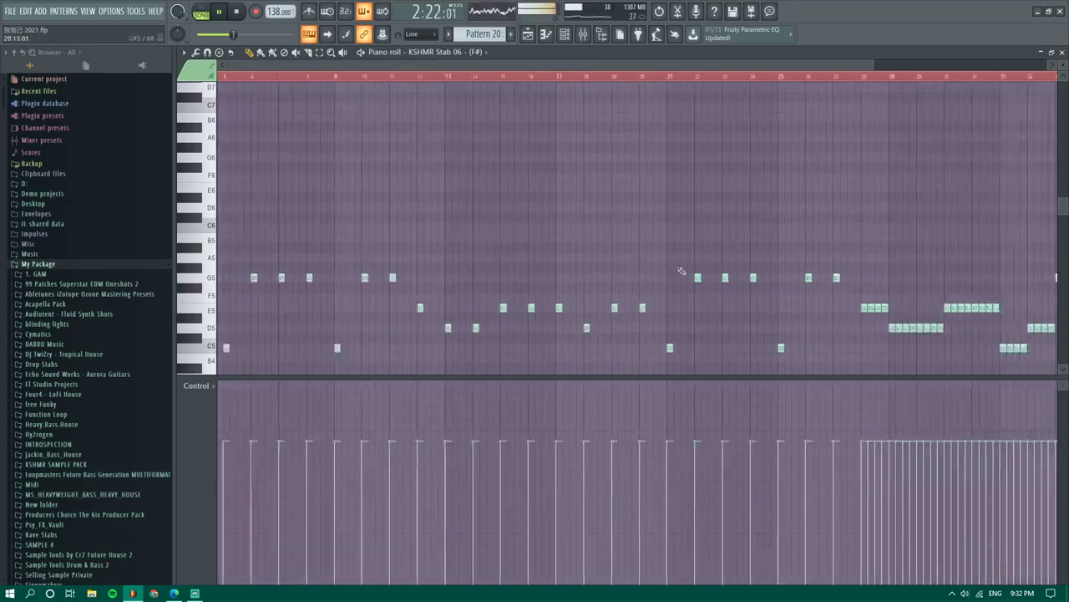
scroll(708, 324, up, 2)
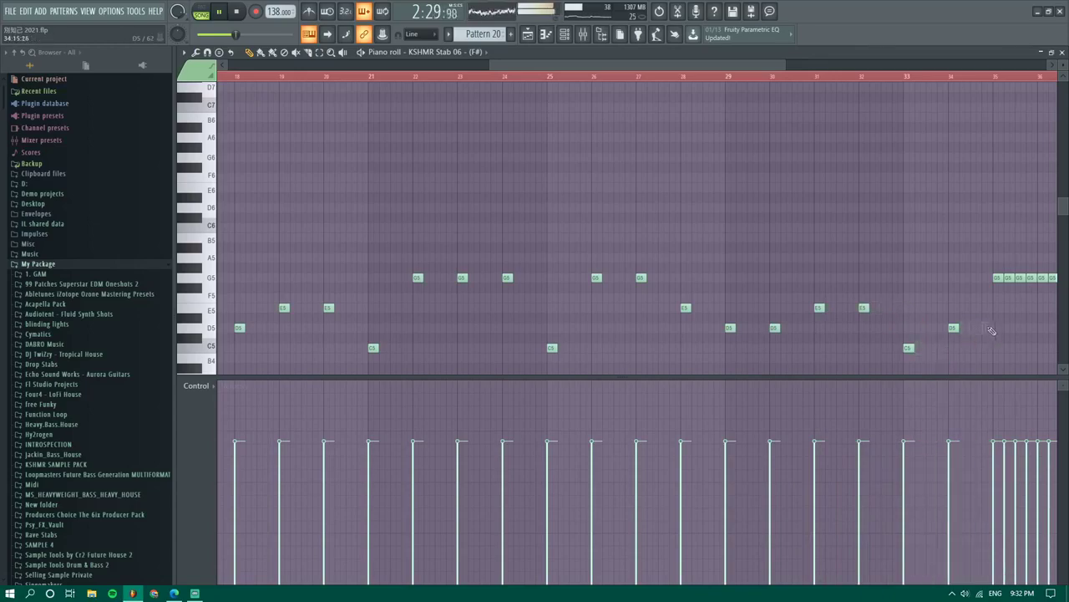
scroll(697, 271, down, 3)
Return to the playlist and place a copy of the VEC4 Reverse Vocals 05 D# clip on Track 17, ending at bar 89
click(528, 34)
scroll(493, 226, down, 2)
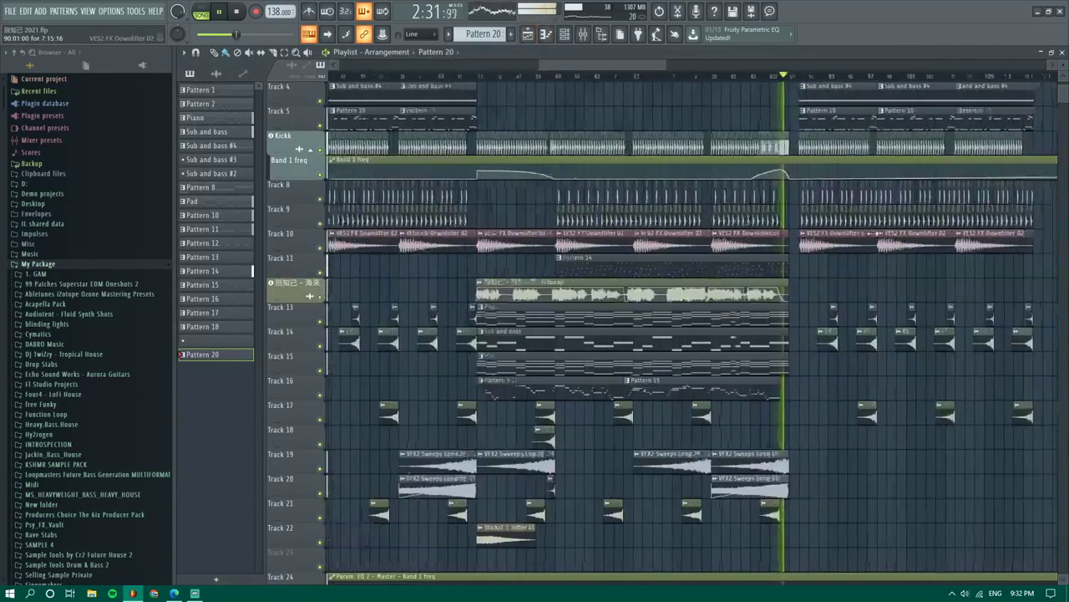
scroll(552, 180, up, 5)
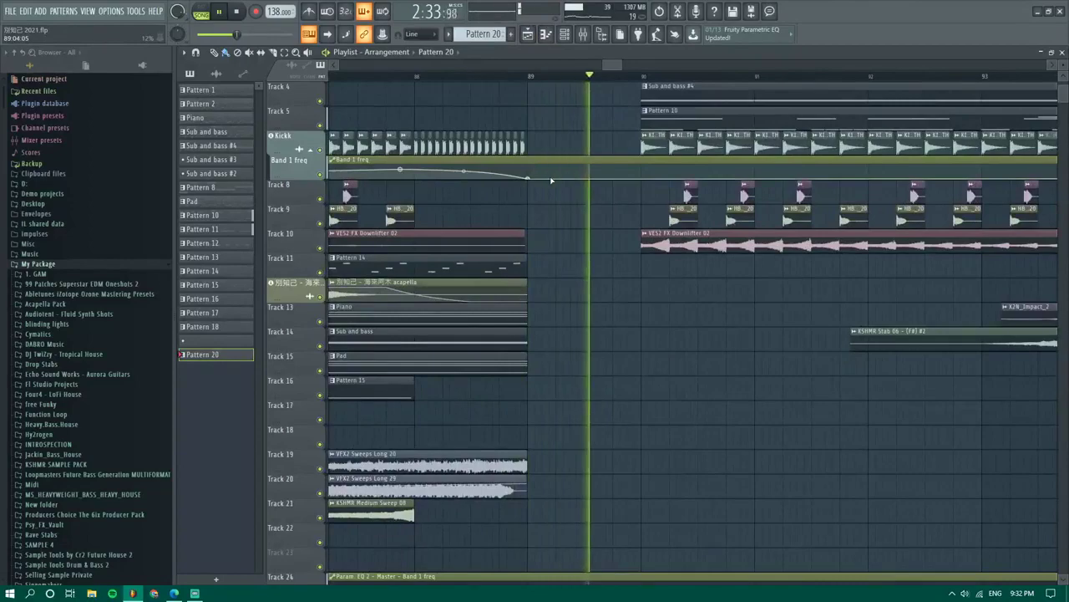
scroll(560, 184, down, 6)
scroll(576, 292, down, 3)
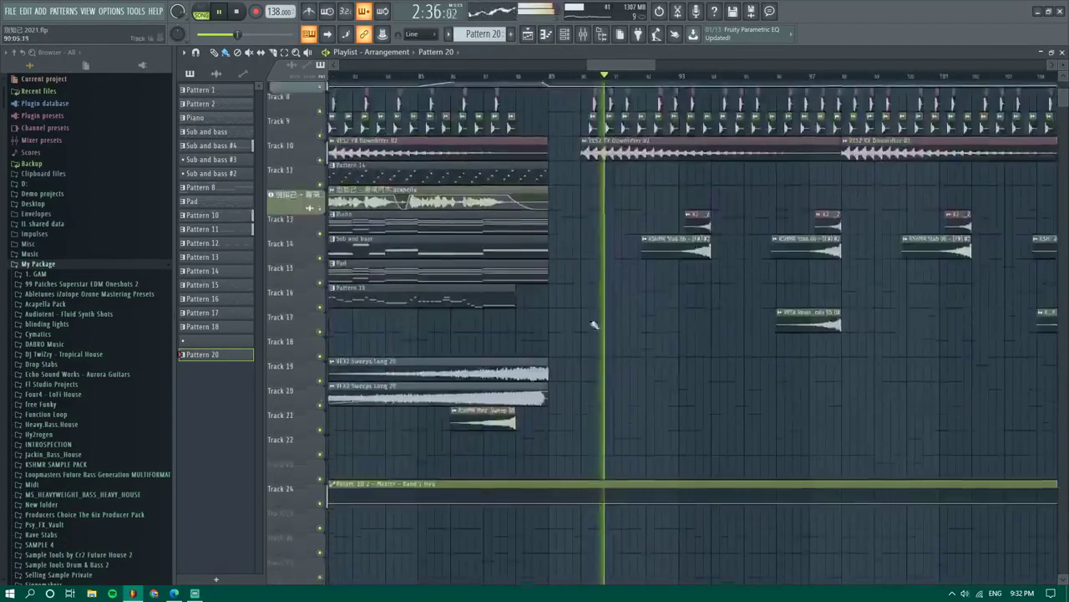
click(815, 321)
drag(464, 319, 491, 319)
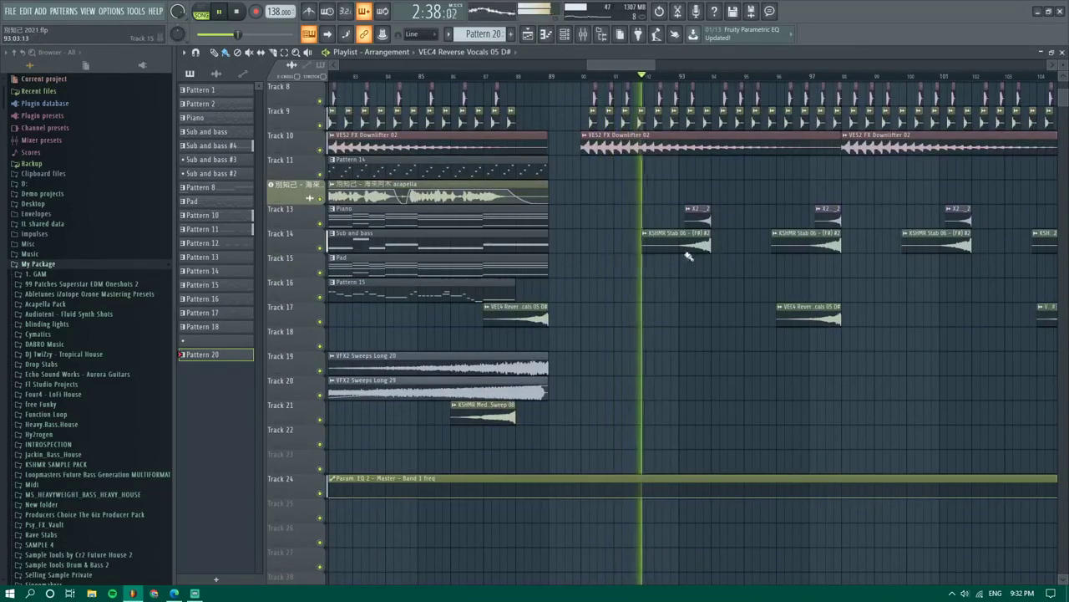
Place a copy of the KSHMR Stab 06 - (F#) #2 clip on Track 18, ending at bar 89, and stop playback
mouse_move(687, 249)
mouse_down()
mouse_move(496, 339)
mouse_move(535, 336)
mouse_up()
scroll(661, 301, down, 4)
scroll(674, 323, down, 2)
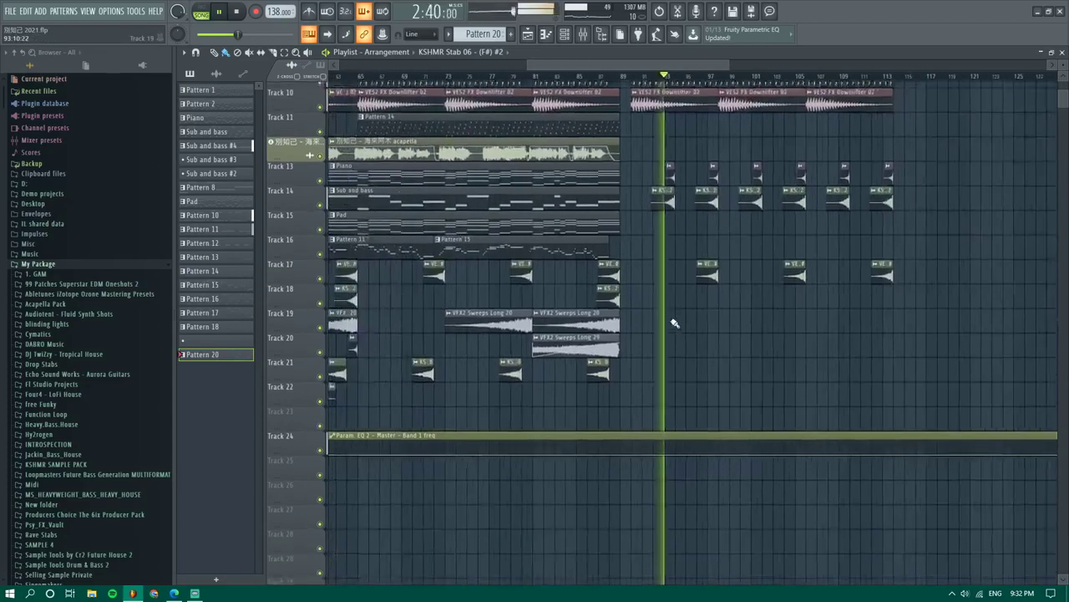
scroll(675, 323, up, 5)
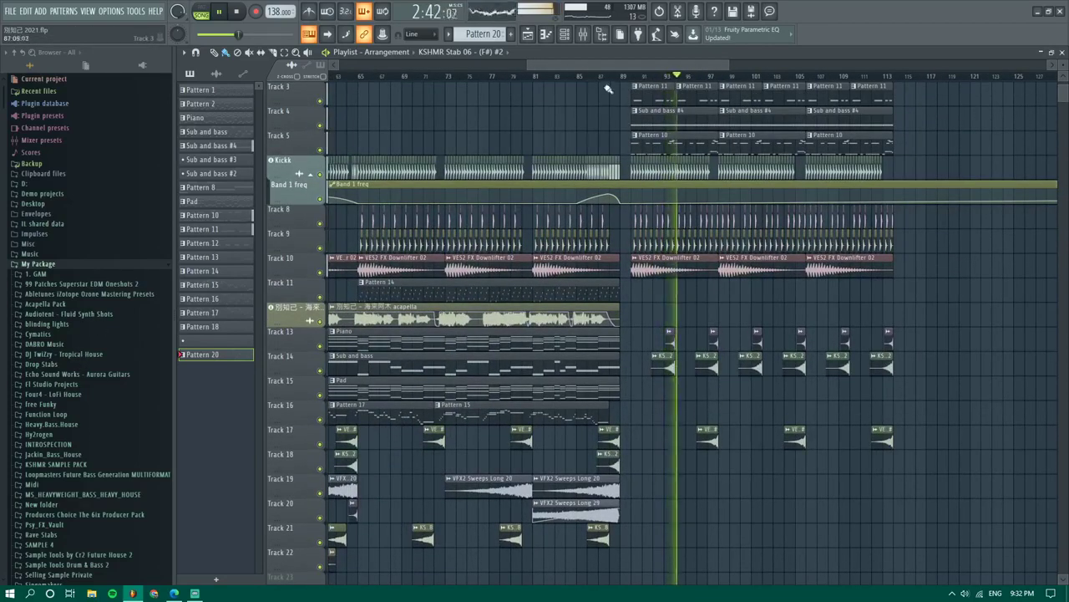
key(space)
Browse the sample library to the Revealed Fills Vol. 5 pack in SAMPLE 4 and audition REV-FILLS5 Synth Fills 08 E
scroll(67, 449, down, 8)
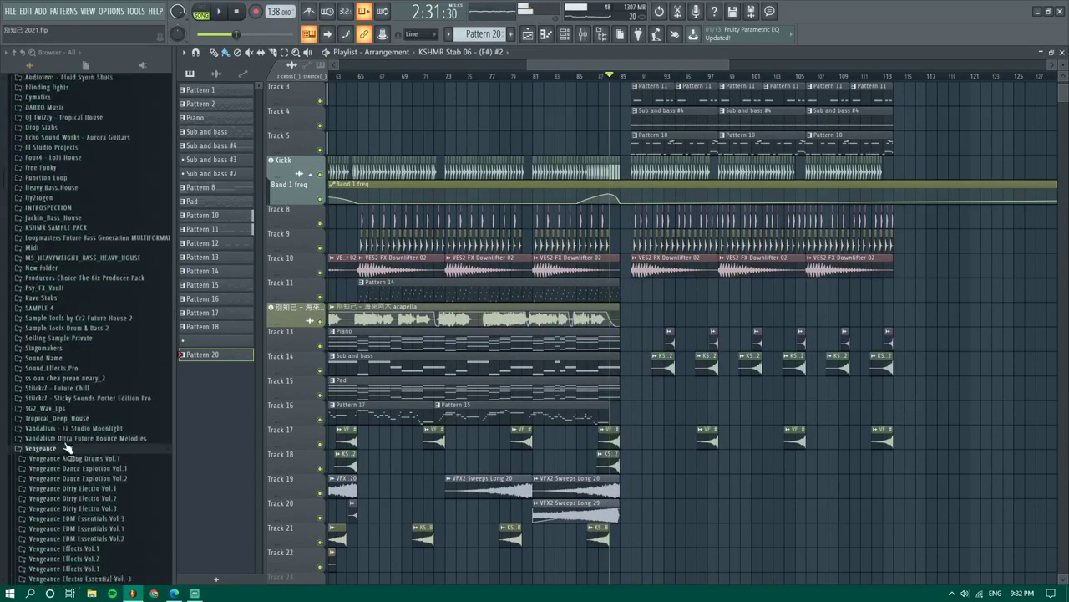
scroll(71, 426, down, 5)
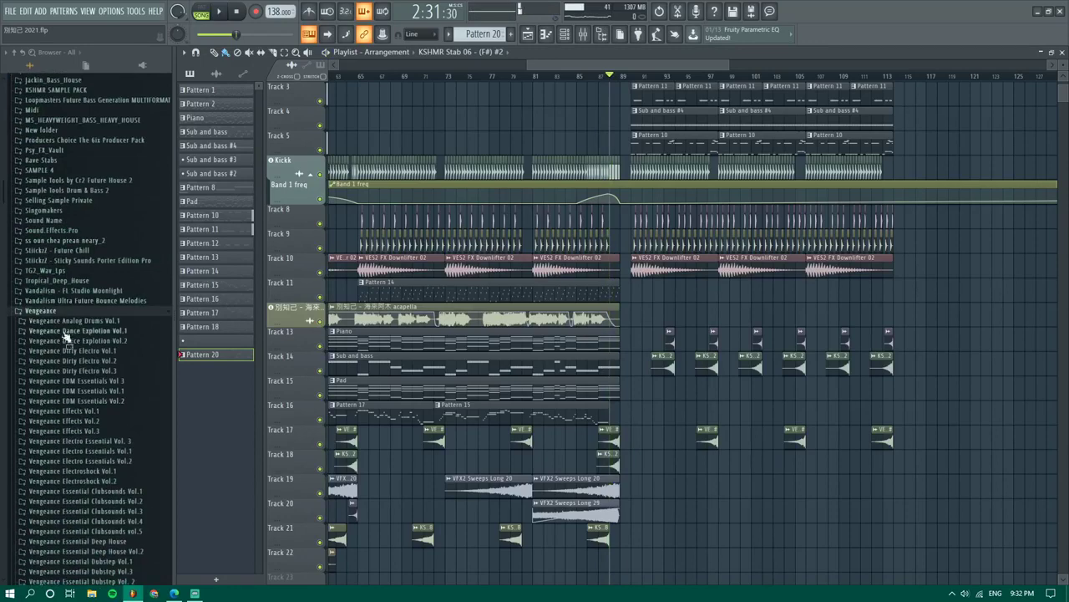
click(41, 311)
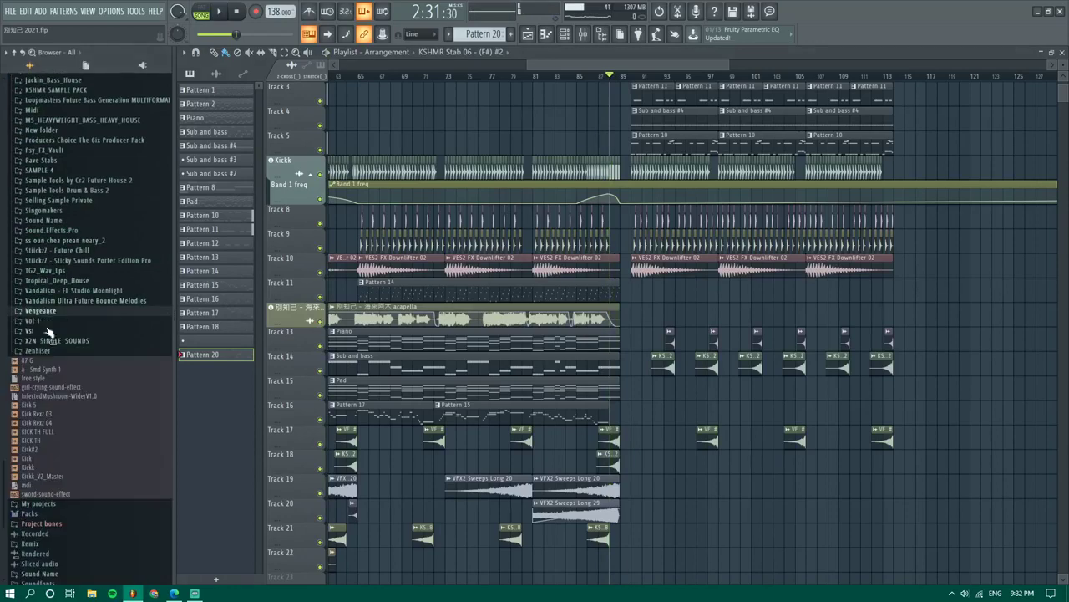
click(40, 160)
click(45, 162)
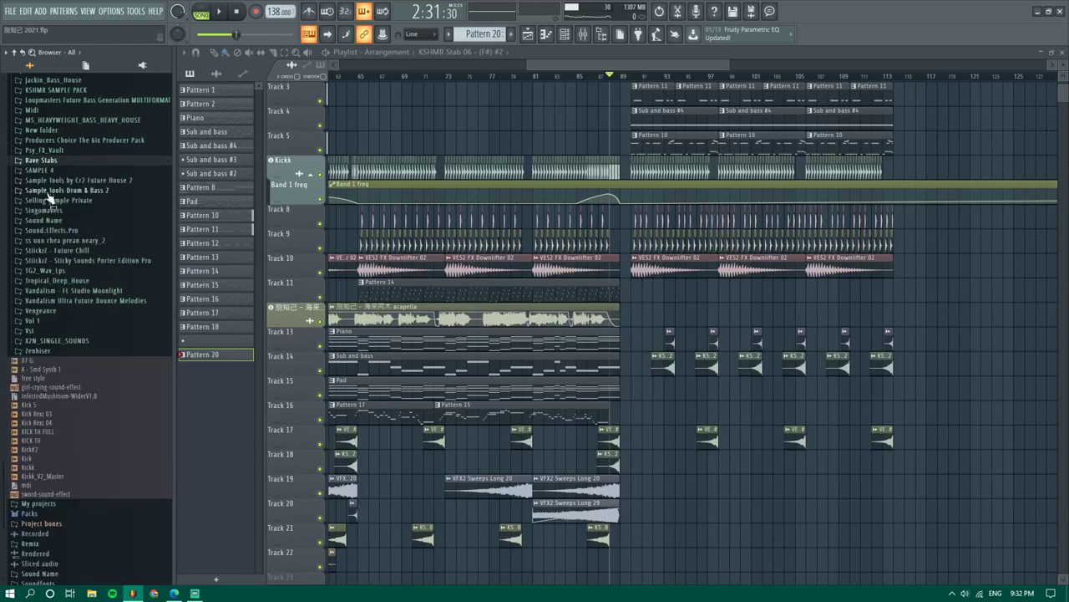
click(42, 169)
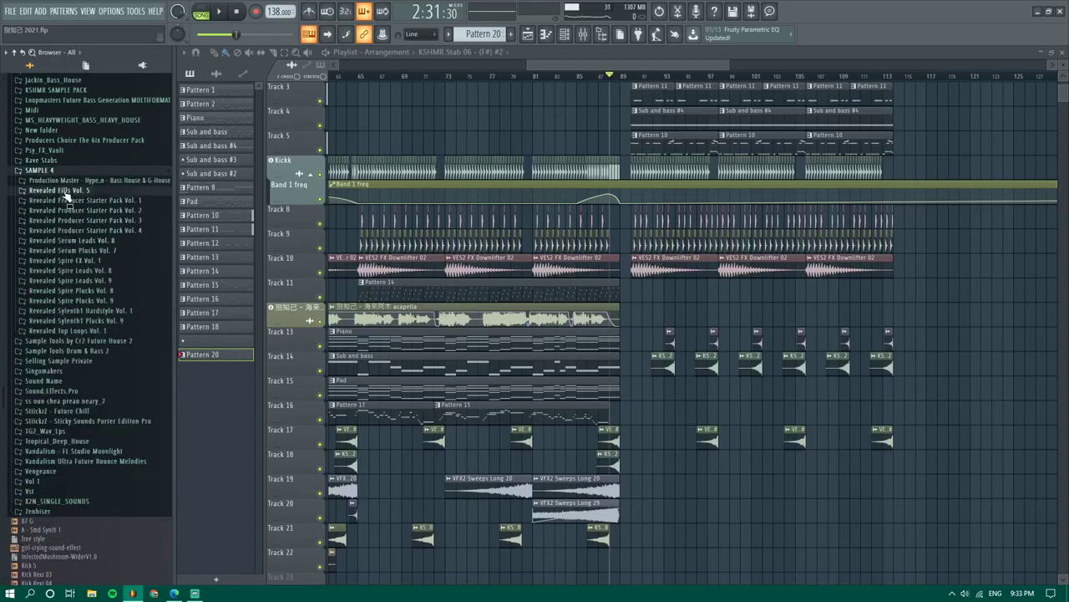
click(58, 191)
click(72, 282)
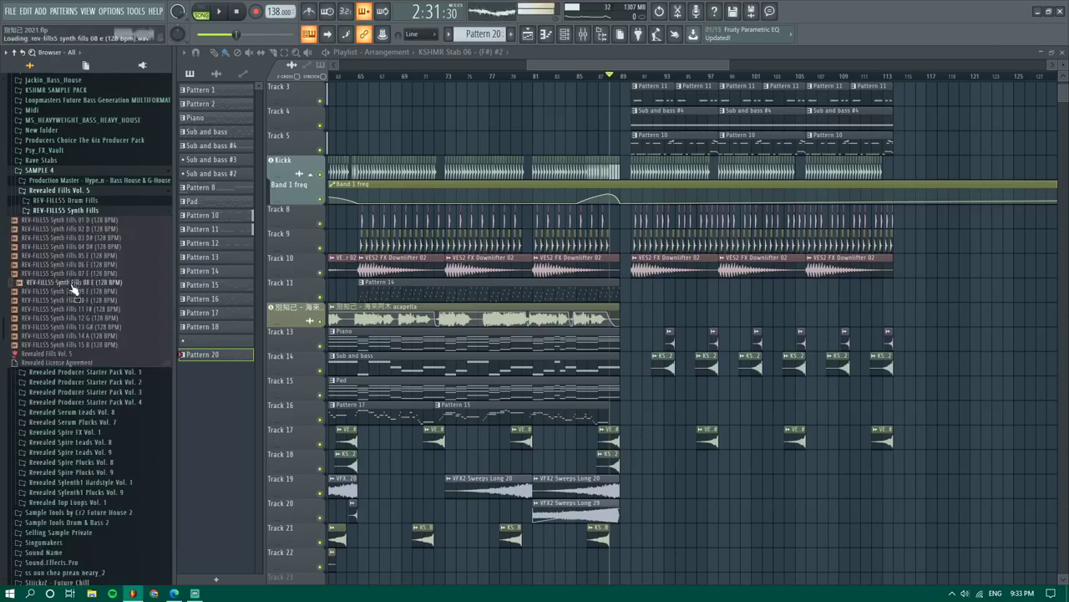
Audition a range of REV-FILLS5 Drum Fills samples, from fill 09 up to fill 45
click(83, 201)
click(85, 252)
click(91, 217)
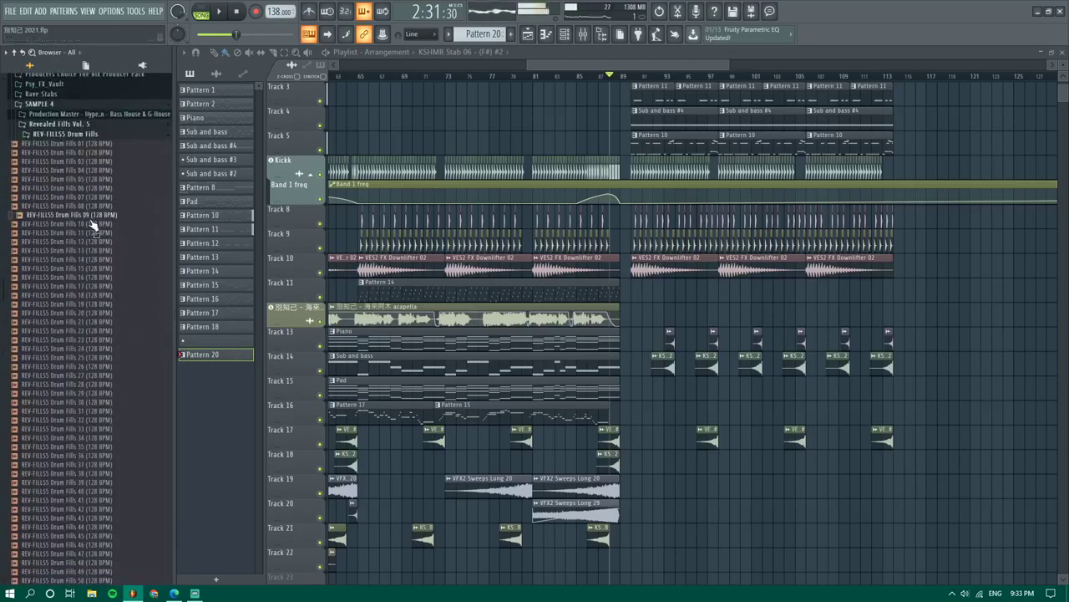
click(79, 286)
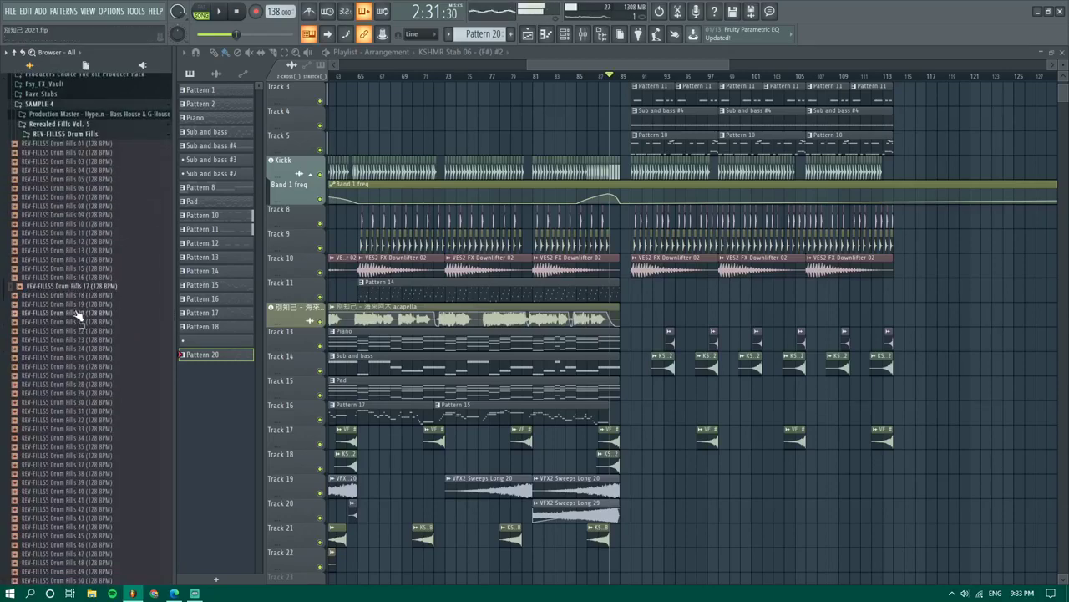
click(92, 331)
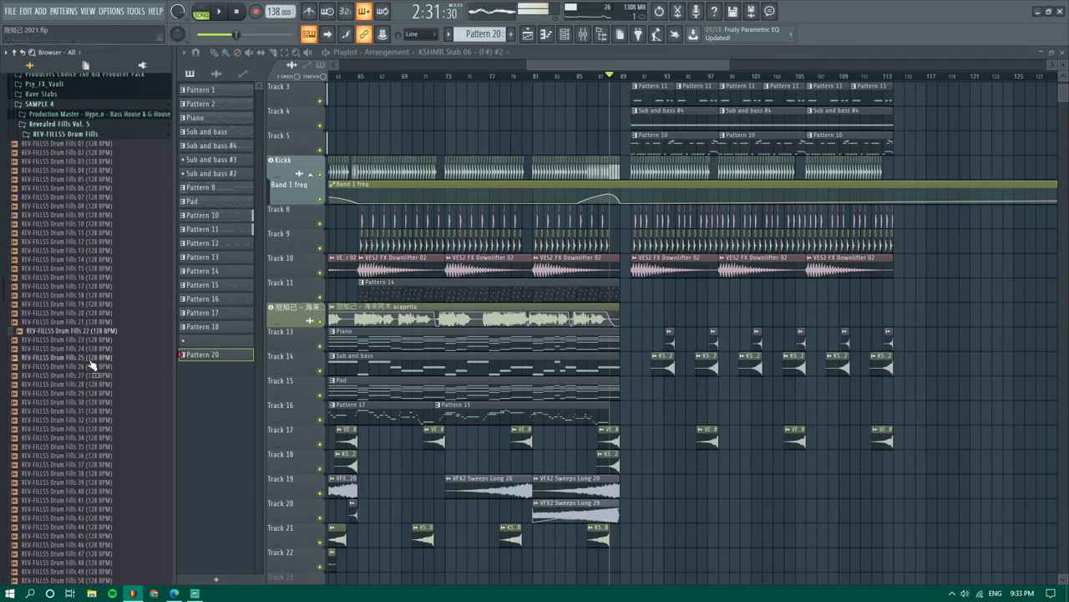
click(93, 357)
click(90, 368)
click(86, 394)
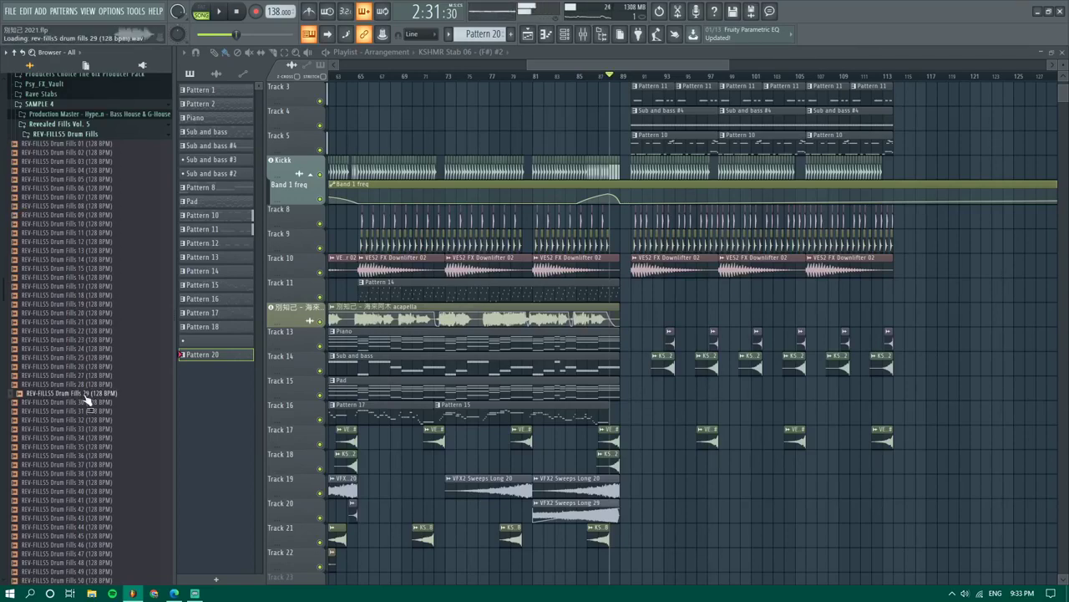
scroll(90, 392, down, 6)
click(94, 332)
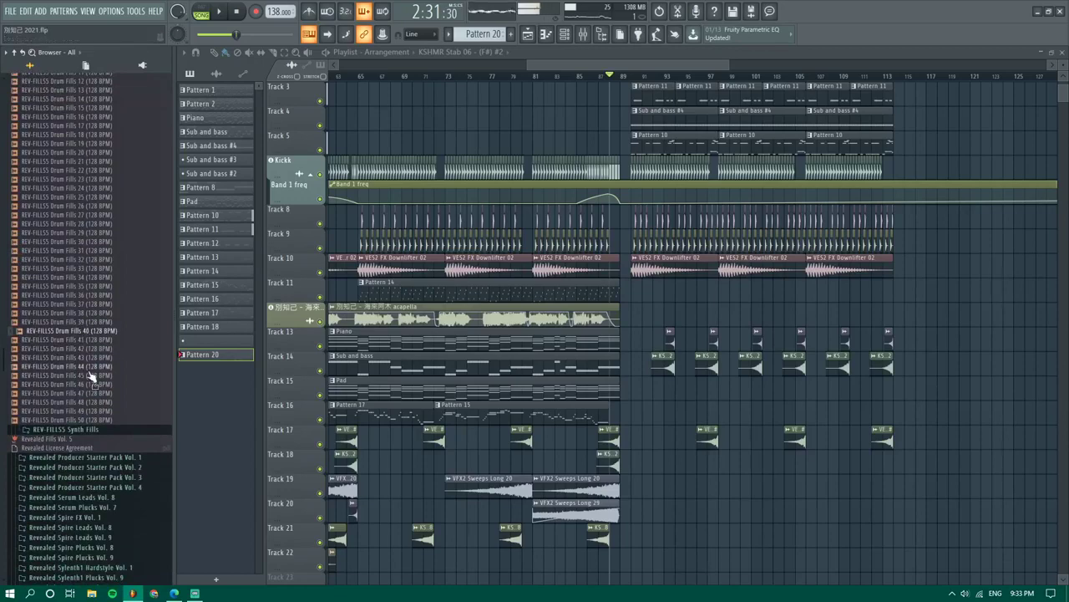
click(94, 350)
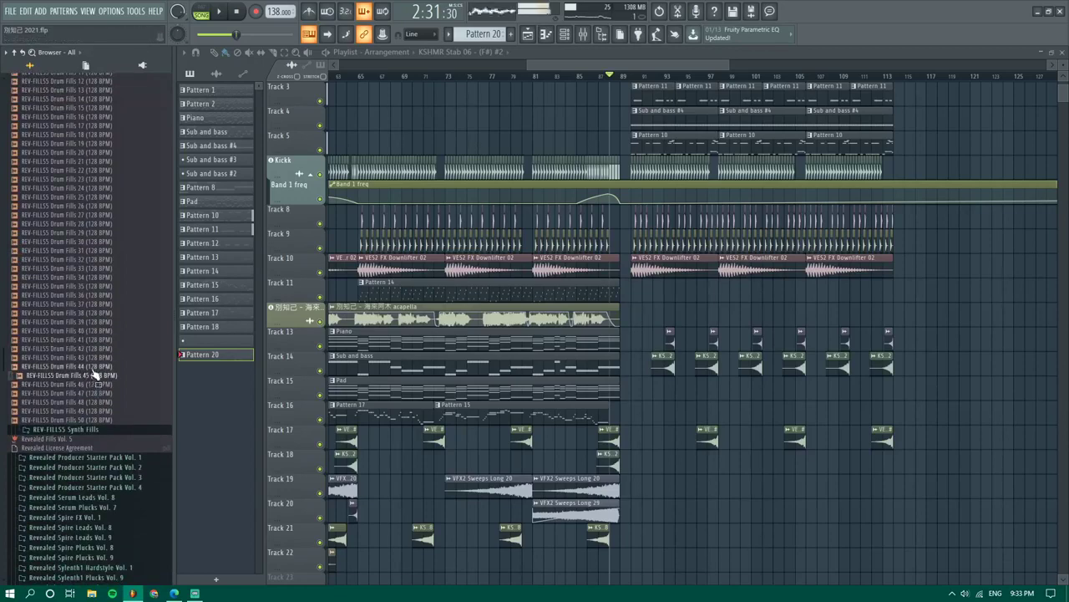
Collapse the SAMPLE 4 folder and open the VEDM3 Short Fills folder in Vengeance EDM Essentials Vol 3
scroll(94, 375, up, 4)
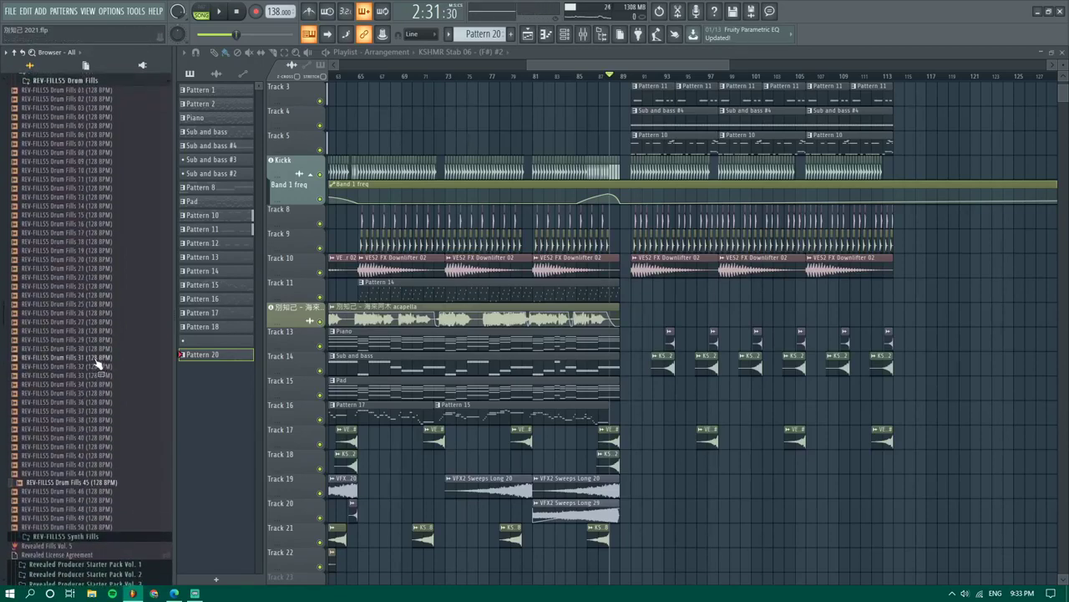
scroll(96, 363, up, 14)
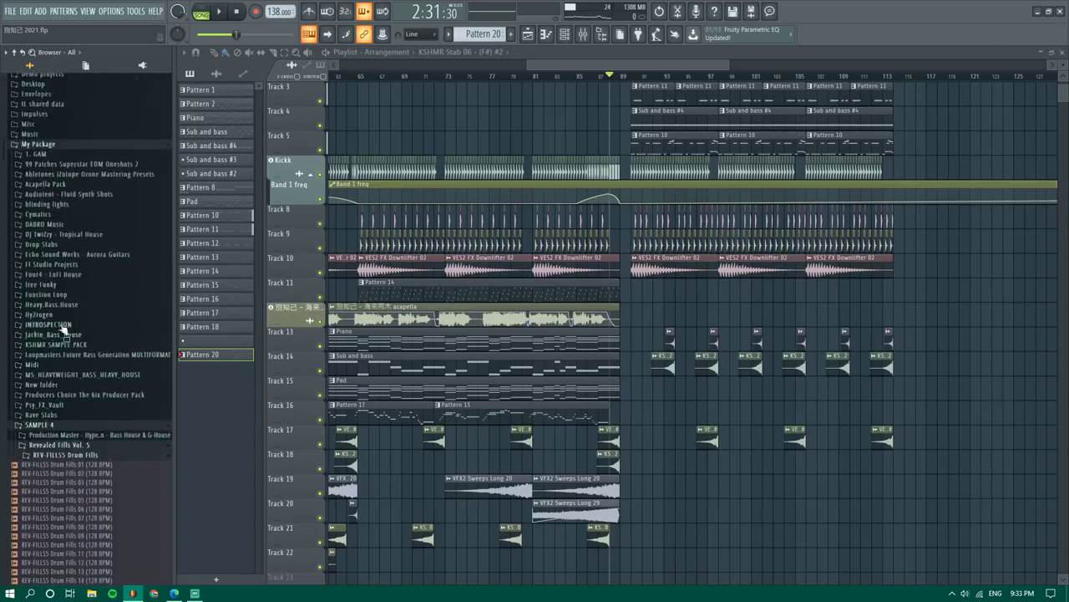
click(41, 427)
scroll(41, 427, down, 4)
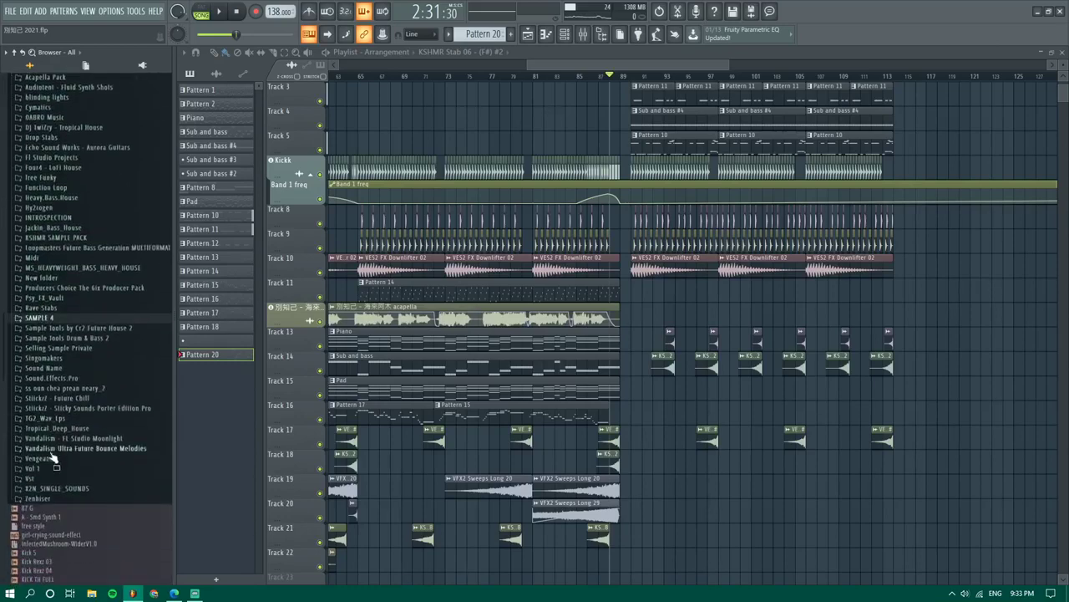
click(50, 456)
scroll(48, 456, down, 11)
click(111, 177)
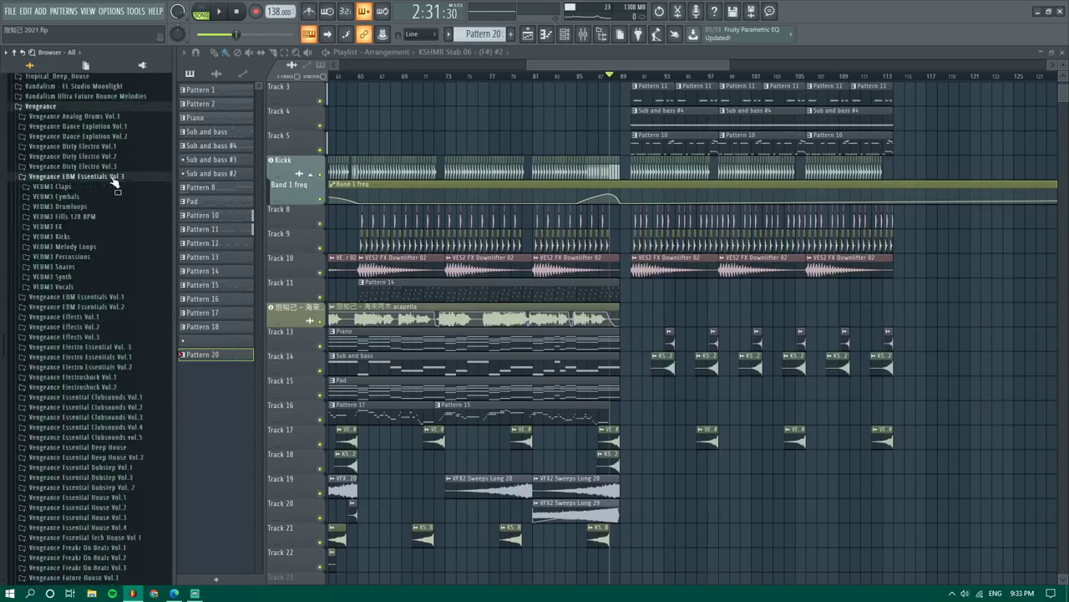
click(66, 219)
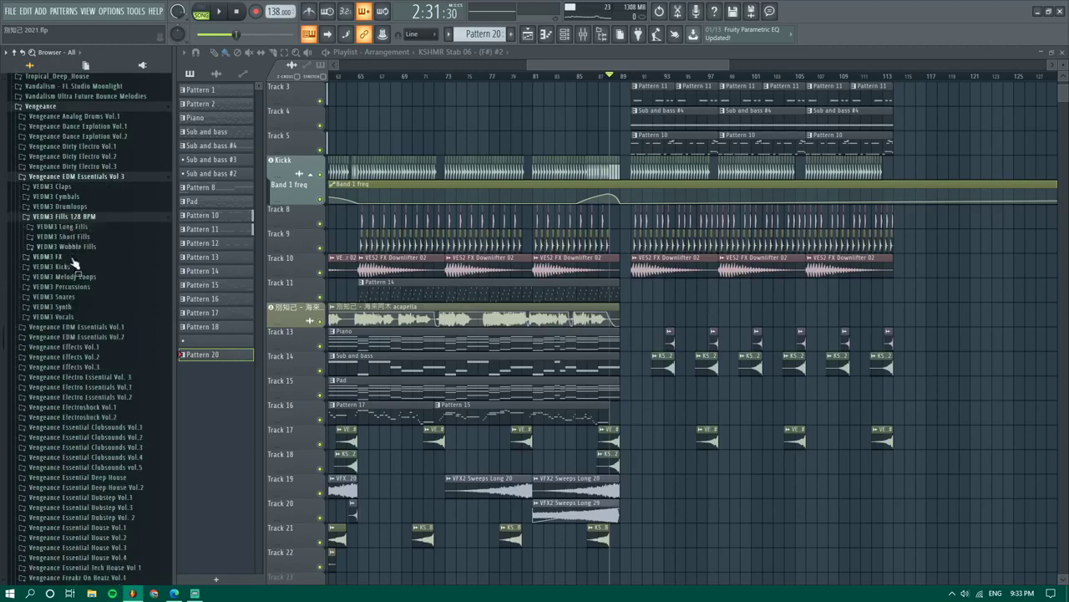
click(76, 237)
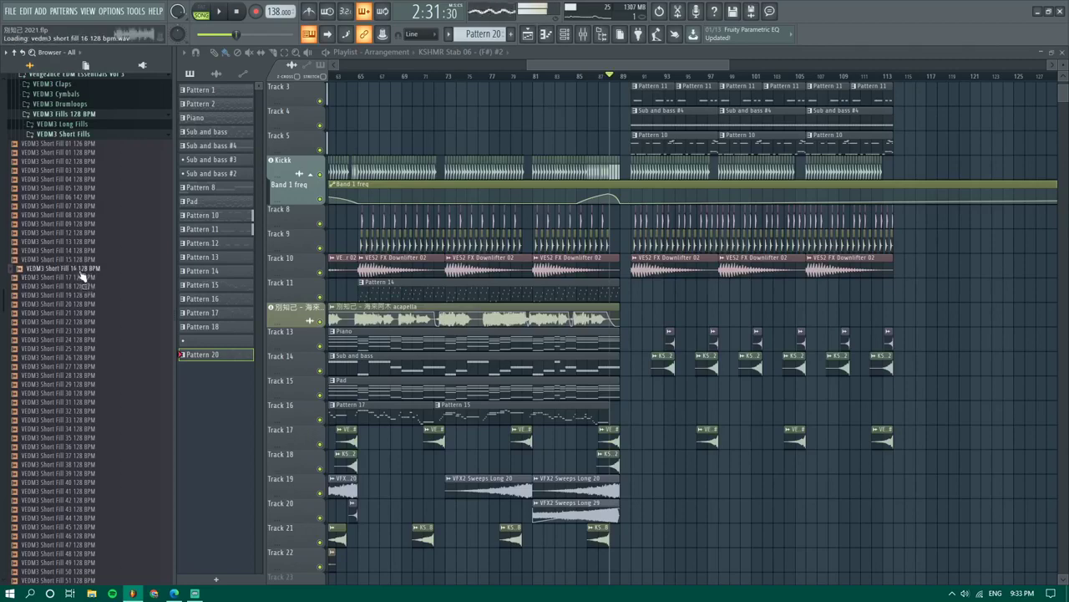
Audition several VEDM3 Short Fill samples between fill 17 and fill 29
click(80, 279)
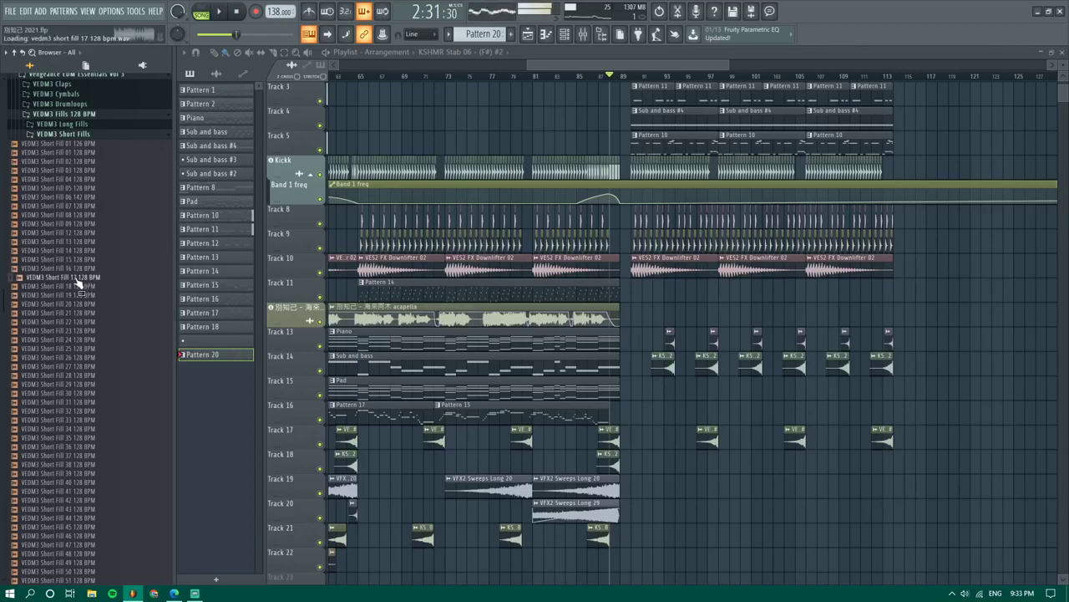
click(77, 287)
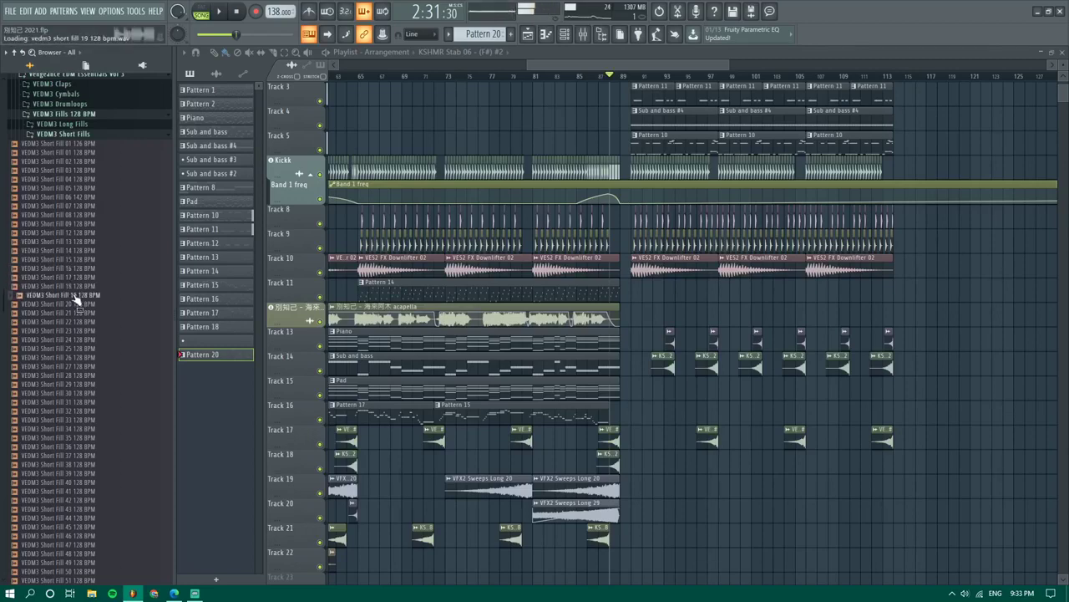
click(72, 332)
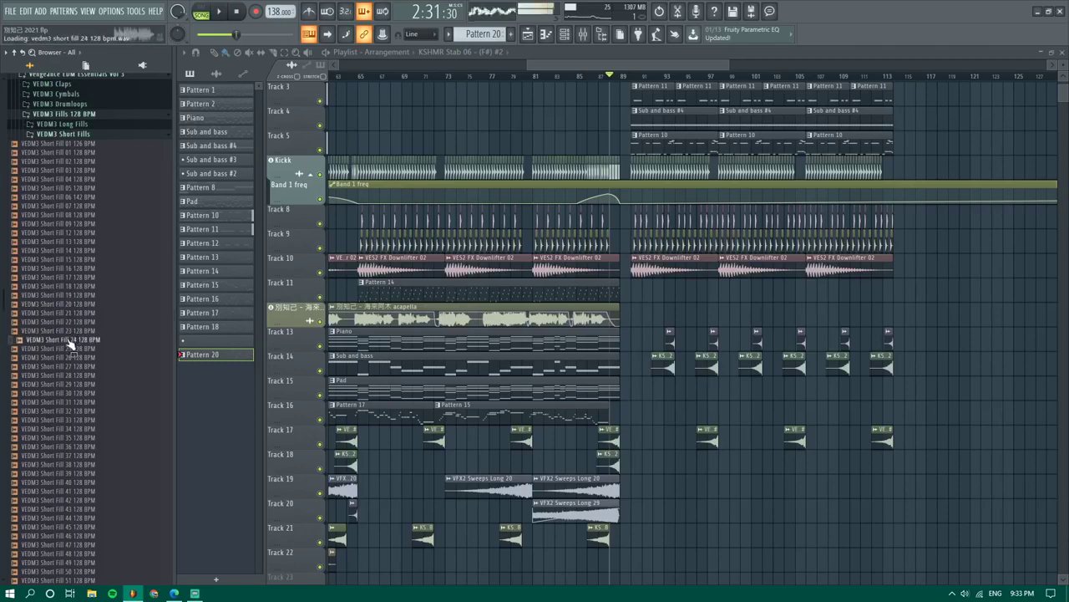
click(66, 338)
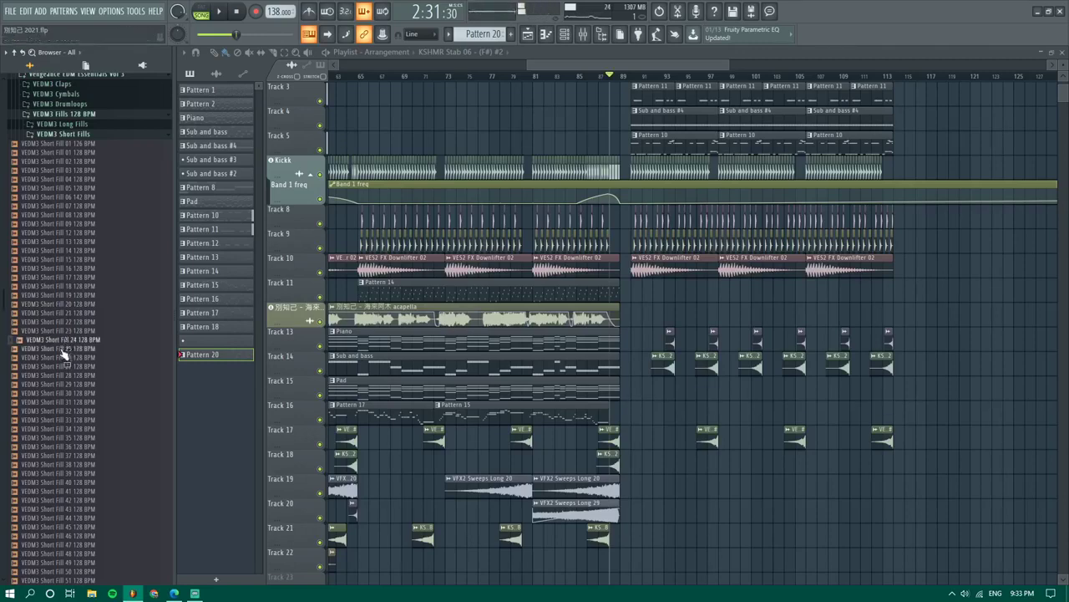
click(70, 367)
click(78, 385)
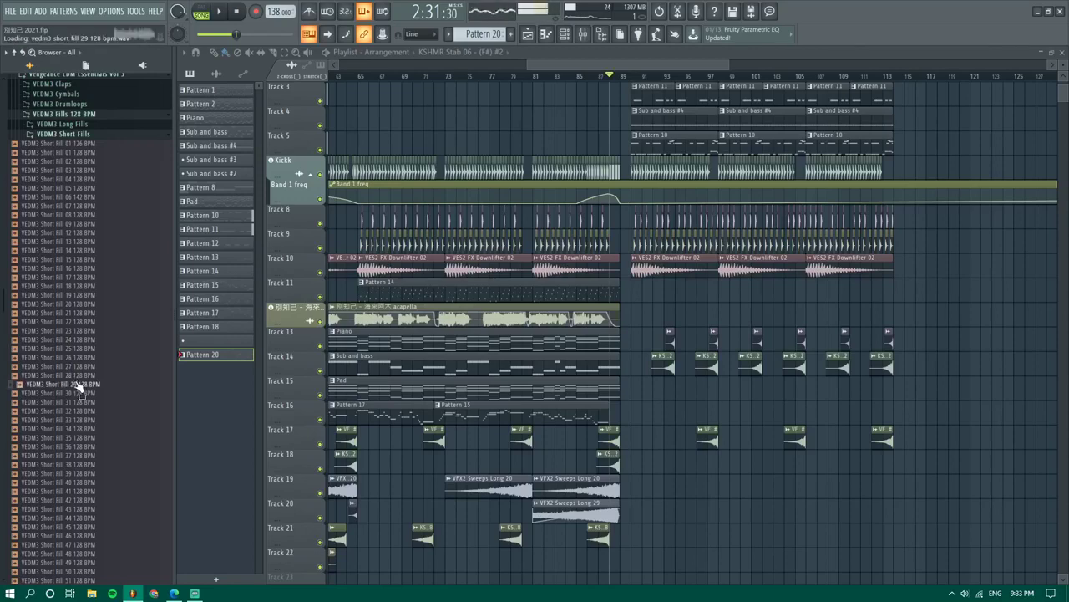
Close the Vol 3 folder and expand the VEDM2 Fills 128 BPM folder in Vengeance EDM Essentials Vol.2
scroll(82, 315, up, 4)
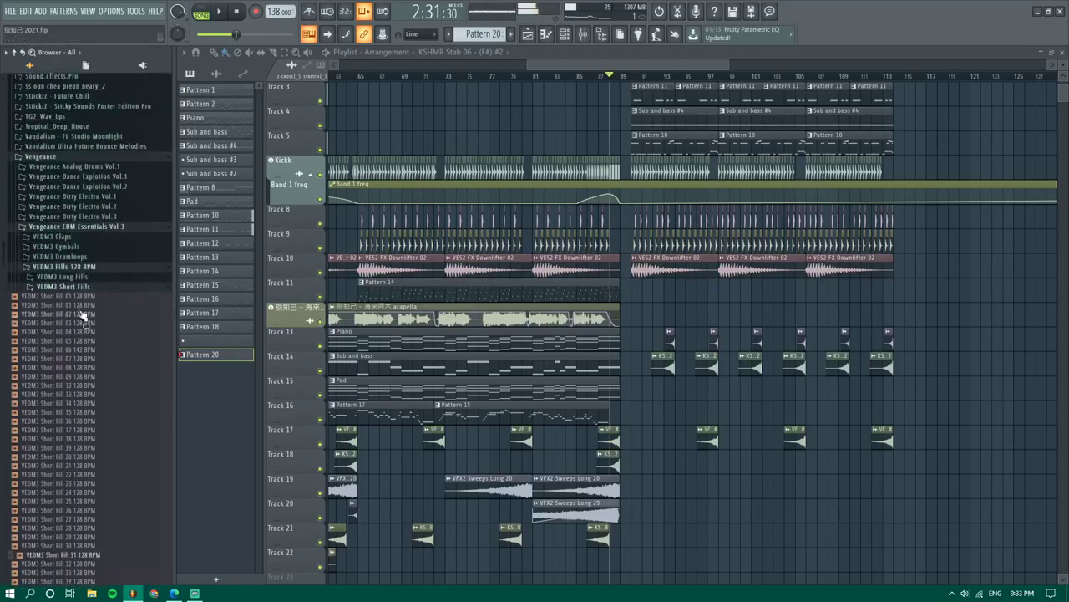
click(78, 237)
click(79, 255)
click(70, 306)
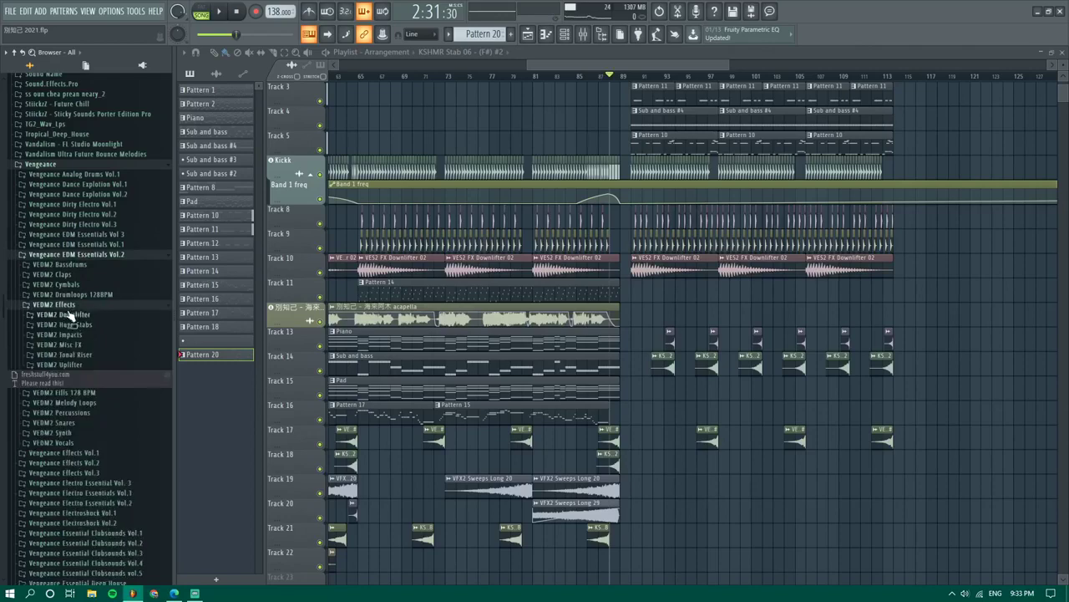
click(70, 307)
click(69, 315)
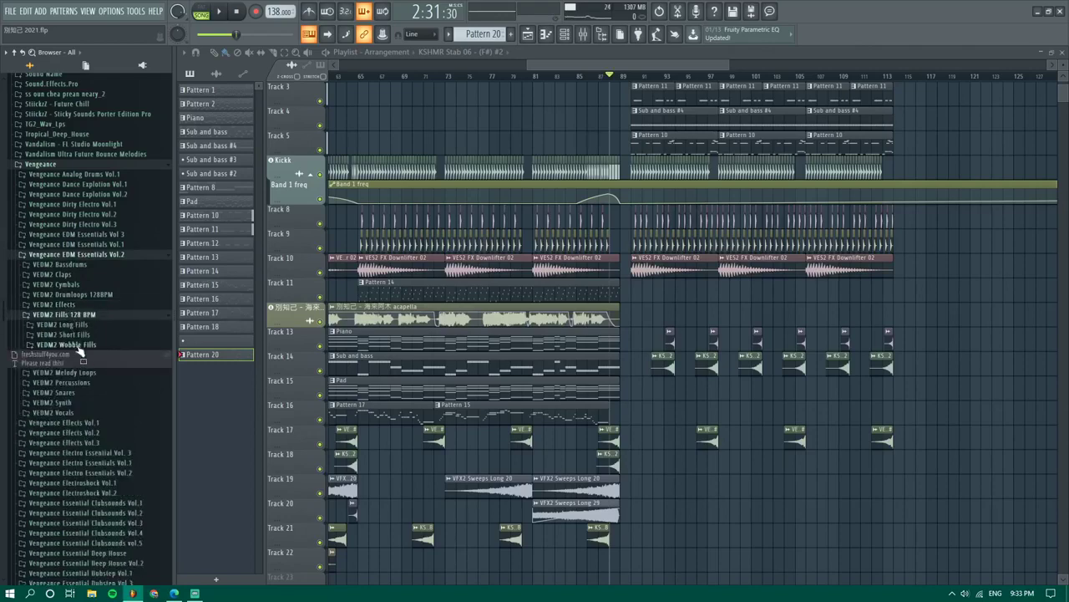
Audition the VEDM2 short fills and place VEDM2 Short Fill 010 128 BPM on Track 4 at bar 89
click(74, 335)
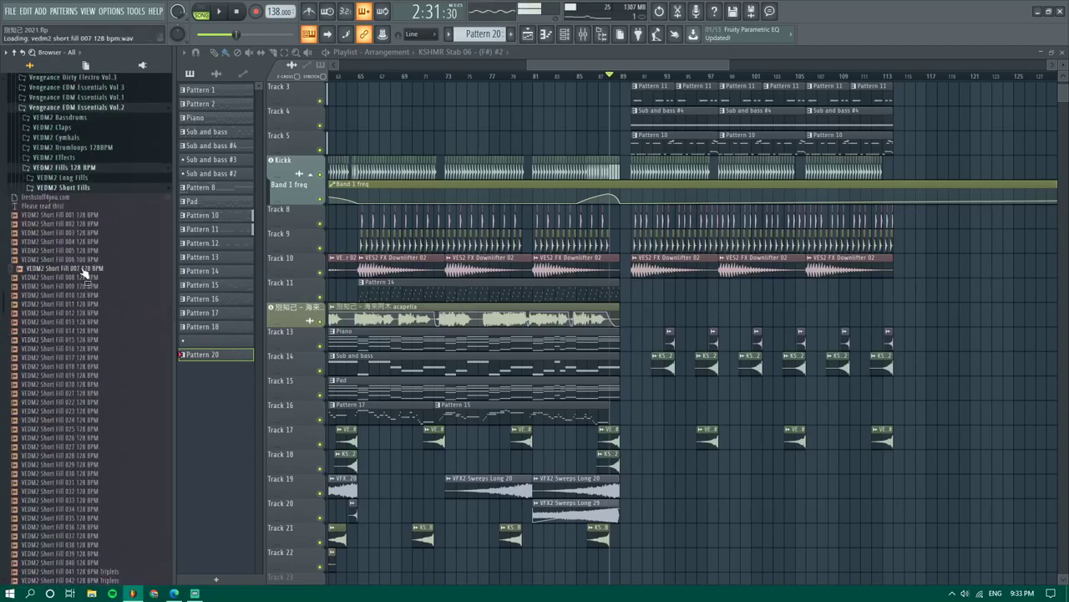
click(85, 243)
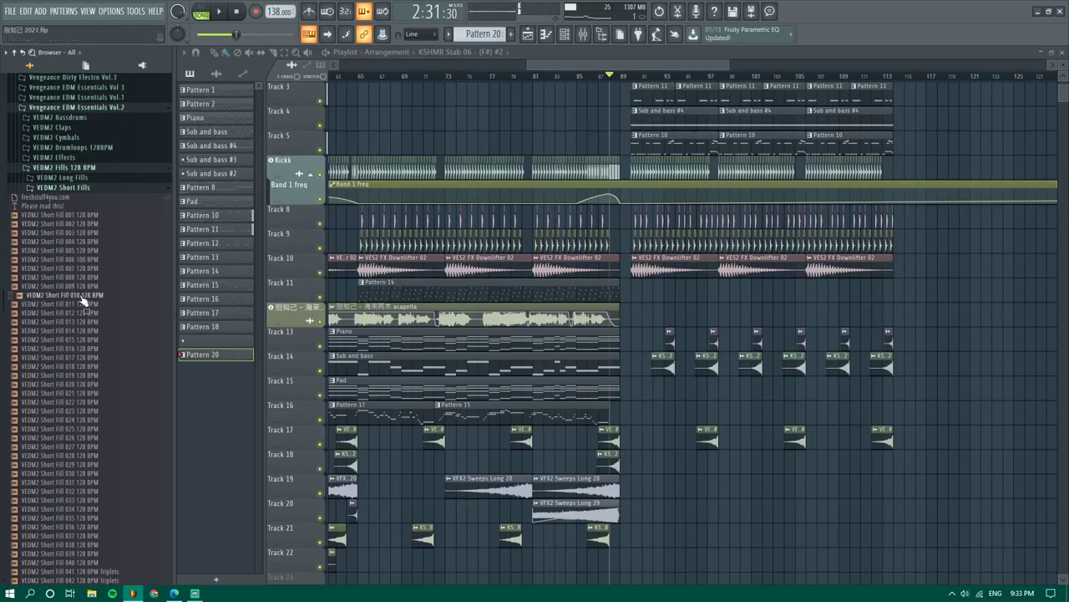
drag(82, 304, 626, 125)
Fit the VEDM2 Short Fill 010 clip to the project tempo, using the 75 to 150 BPM detection range
scroll(625, 125, up, 8)
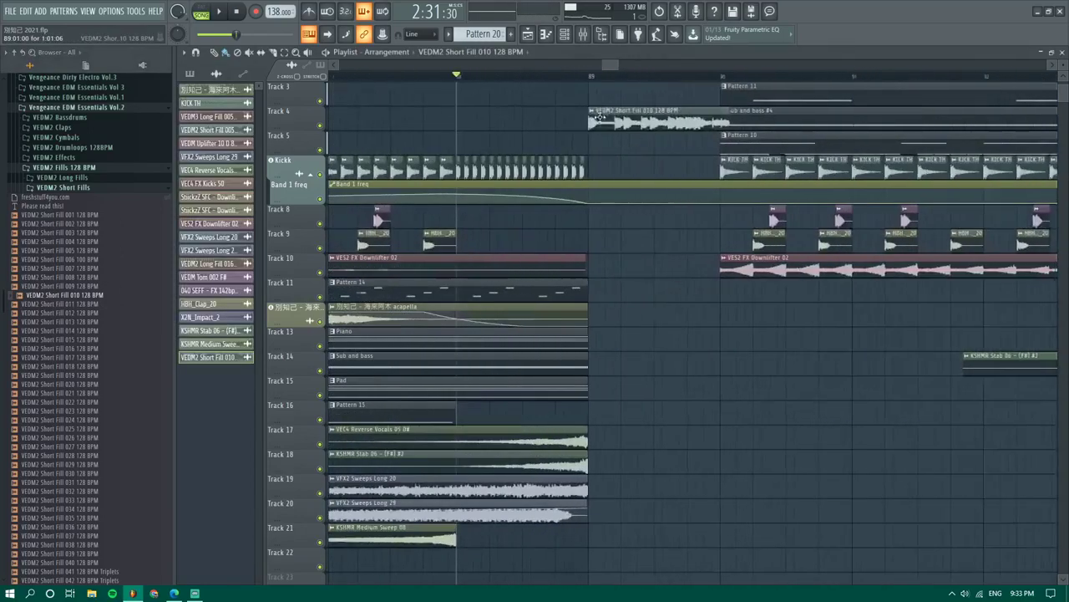
click(594, 111)
click(685, 184)
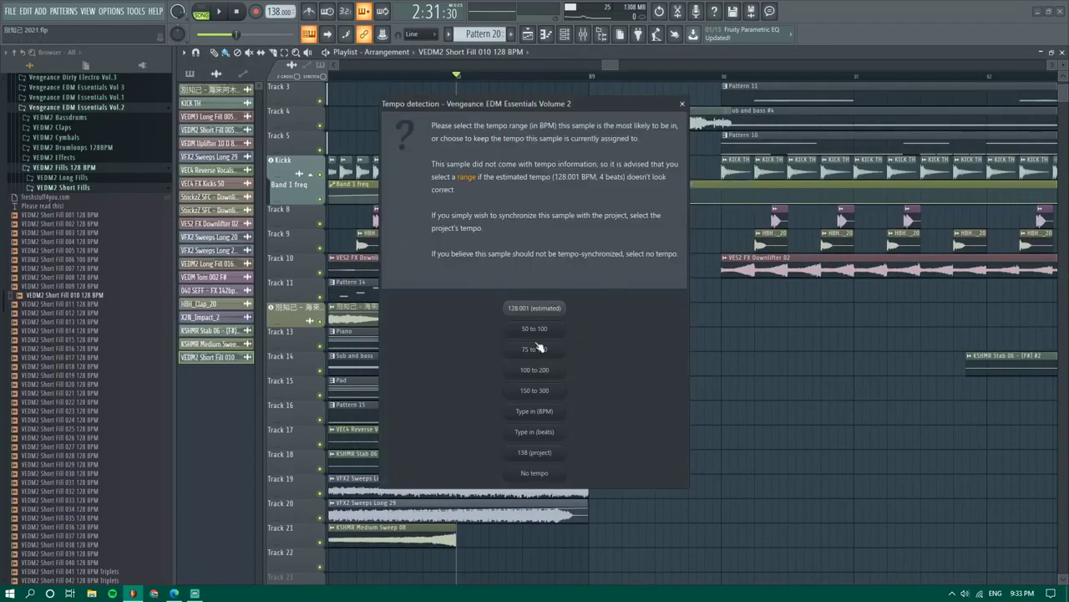
click(542, 345)
Set the time-stretching mode of VEDM2 Short Fill 010 to Resample in its channel settings
double_click(635, 118)
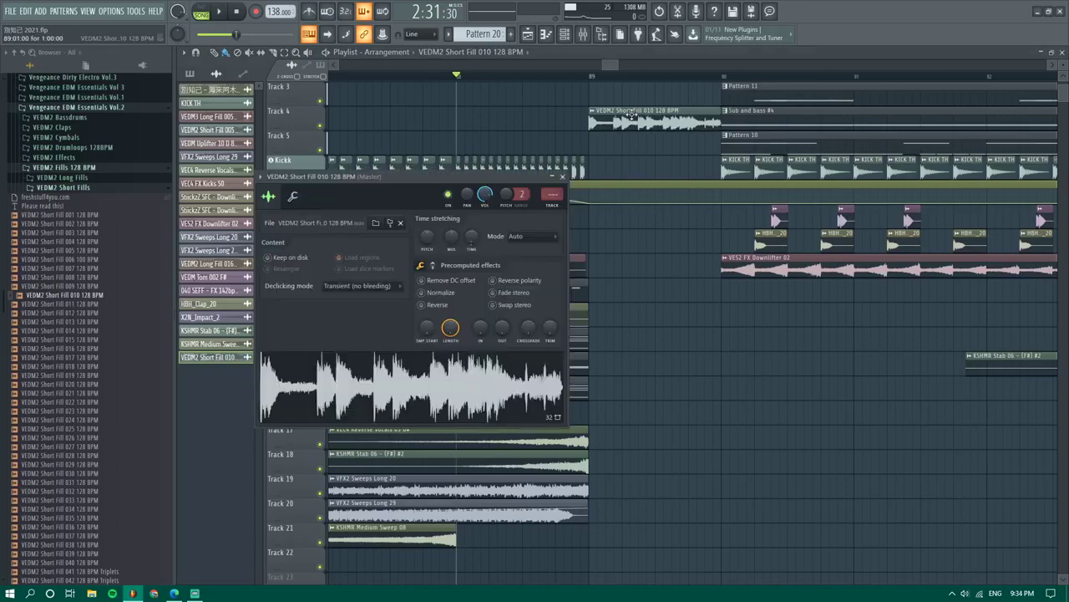
click(528, 235)
click(537, 254)
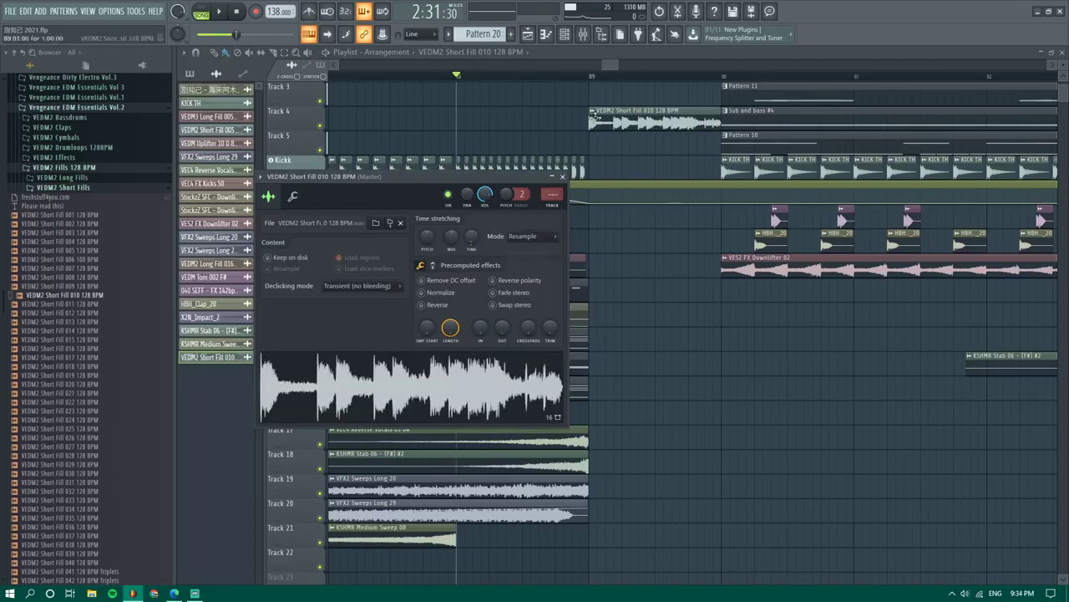
Move the VEDM2 Short Fill 010 clip to Track 8 at bar 89 and play the transition from just before it
drag(593, 119, 605, 236)
click(540, 76)
key(space)
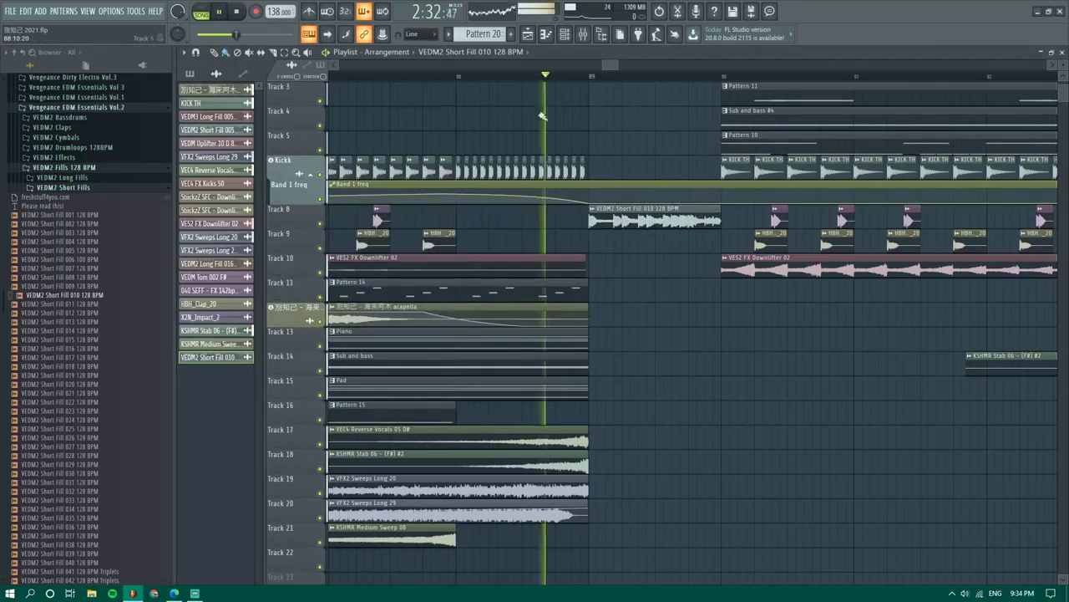
Set the channel volume of VEDM2 Short Fill 010 to about 50% and play the transition at bar 89
scroll(547, 167, down, 2)
scroll(576, 204, up, 2)
key(space)
double_click(576, 210)
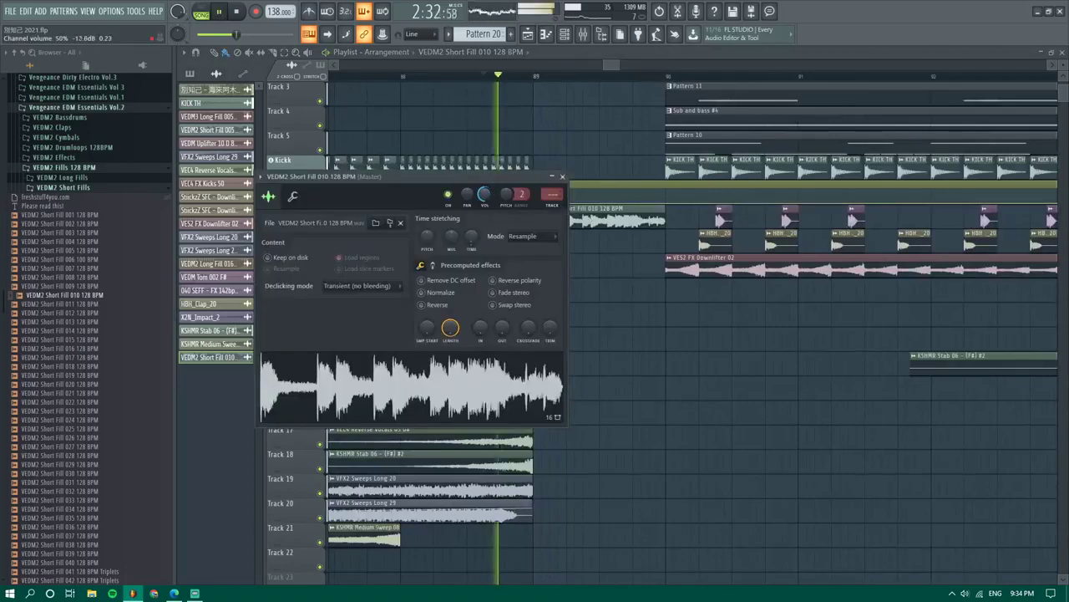
click(562, 176)
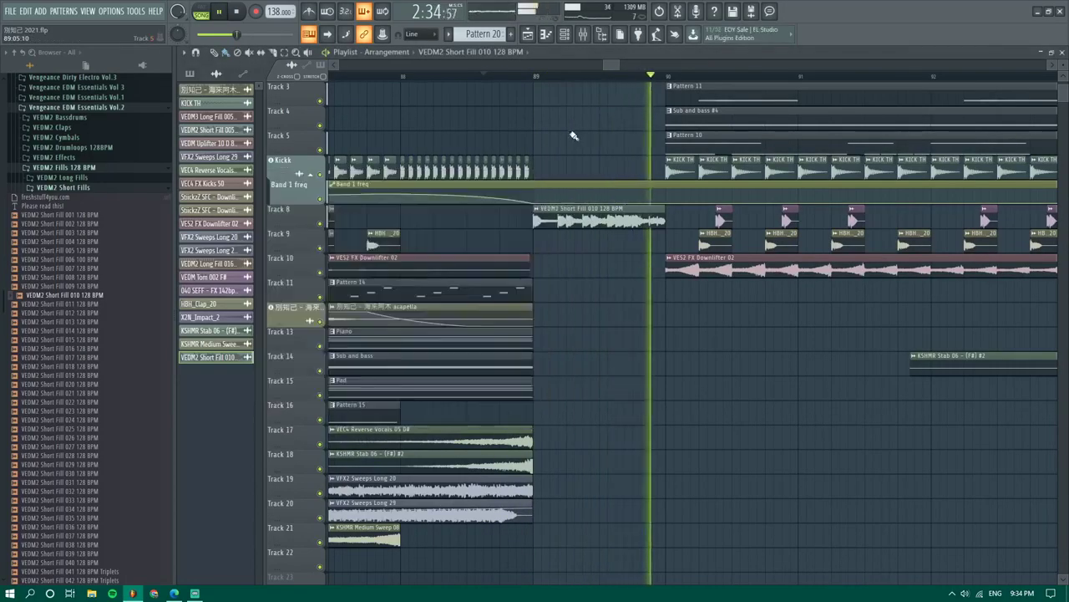
Move the VEC4 Reverse Vocals 05 D# clip on Track 17 one bar later, ending at bar 90, and stop playback
scroll(571, 138, down, 3)
drag(533, 428, 585, 429)
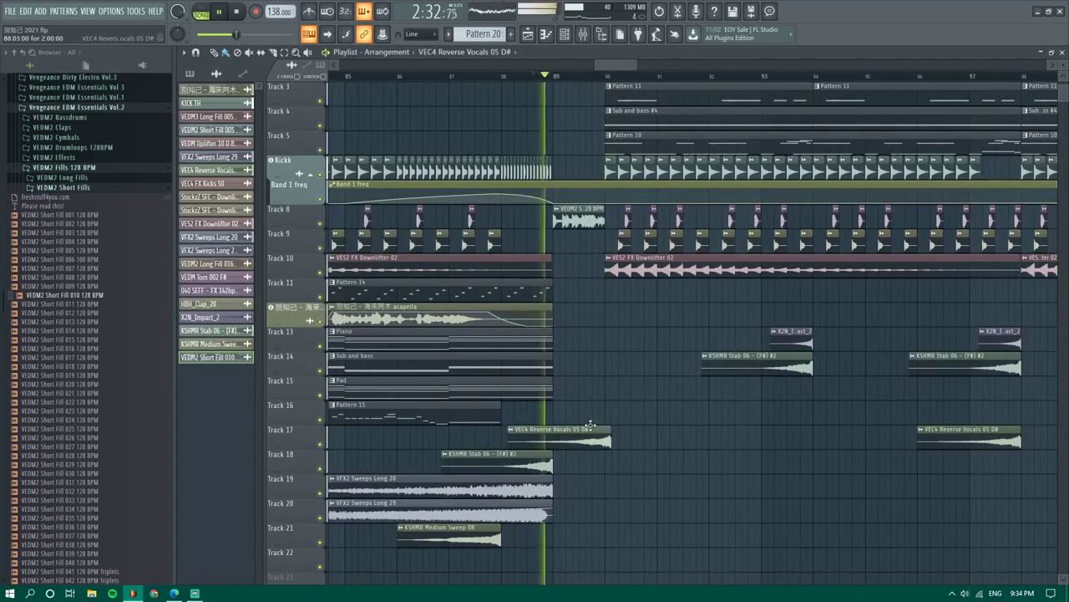
key(space)
Try VEDM2 Short Fill 009 128 BPM as the sample of the Track 8 fill at bar 89 and play the transition
click(95, 287)
drag(89, 284, 570, 223)
key(space)
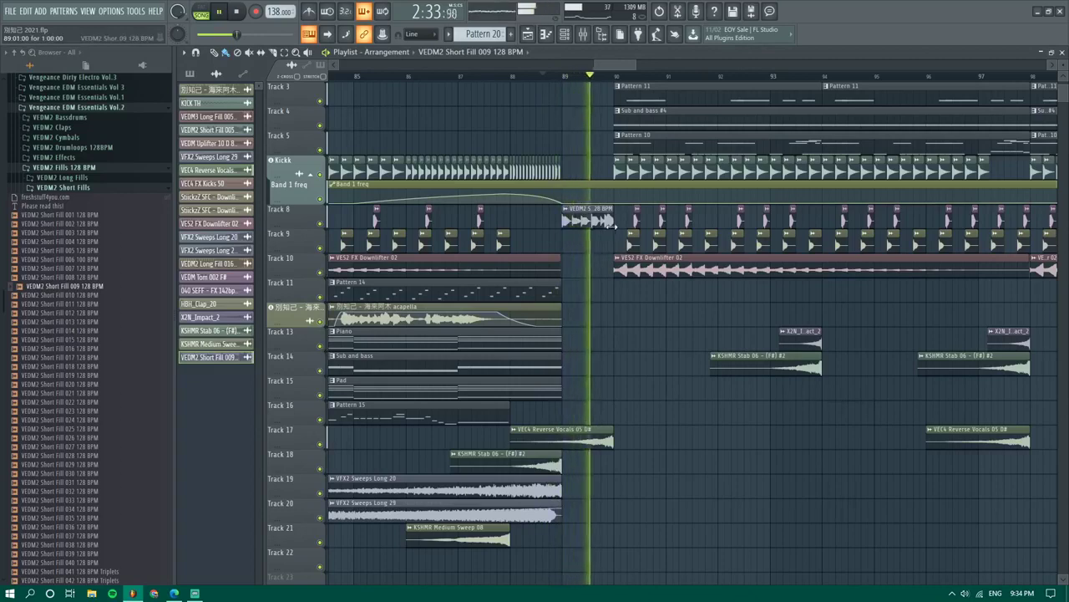
scroll(594, 238, up, 3)
key(space)
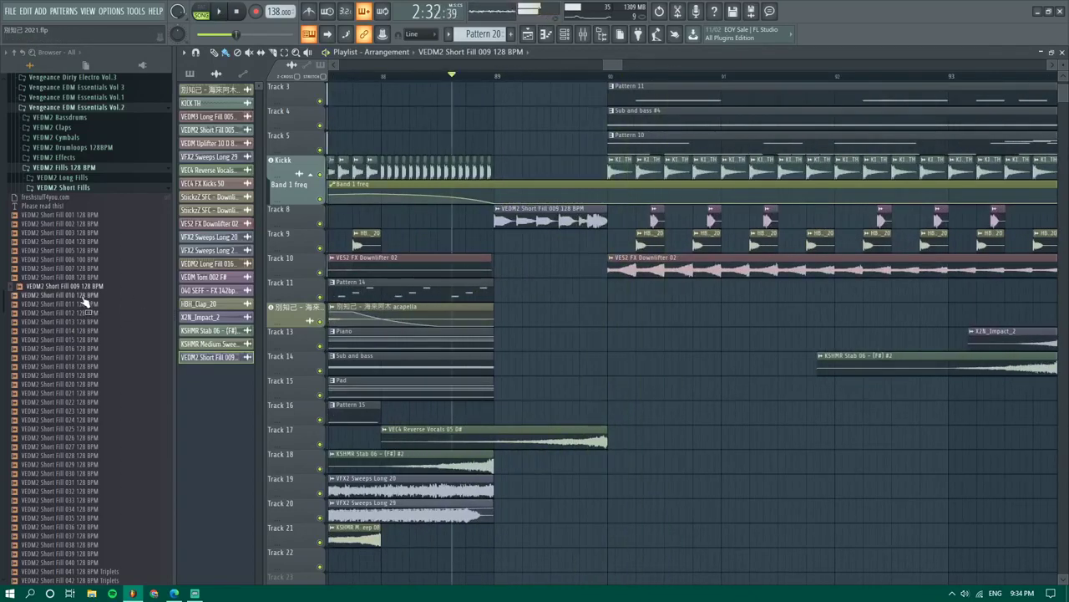
Audition more VEDM2 and VEDM1 short fills, swap VEDM Short Fill 17 into the bar 89 clip and play the transition
click(84, 297)
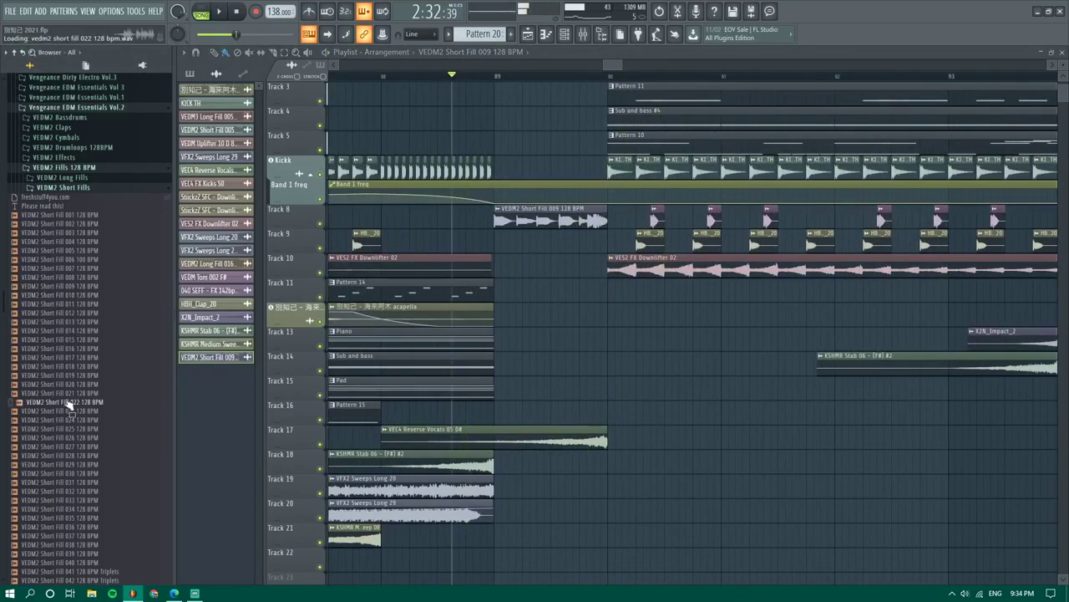
click(117, 98)
click(79, 148)
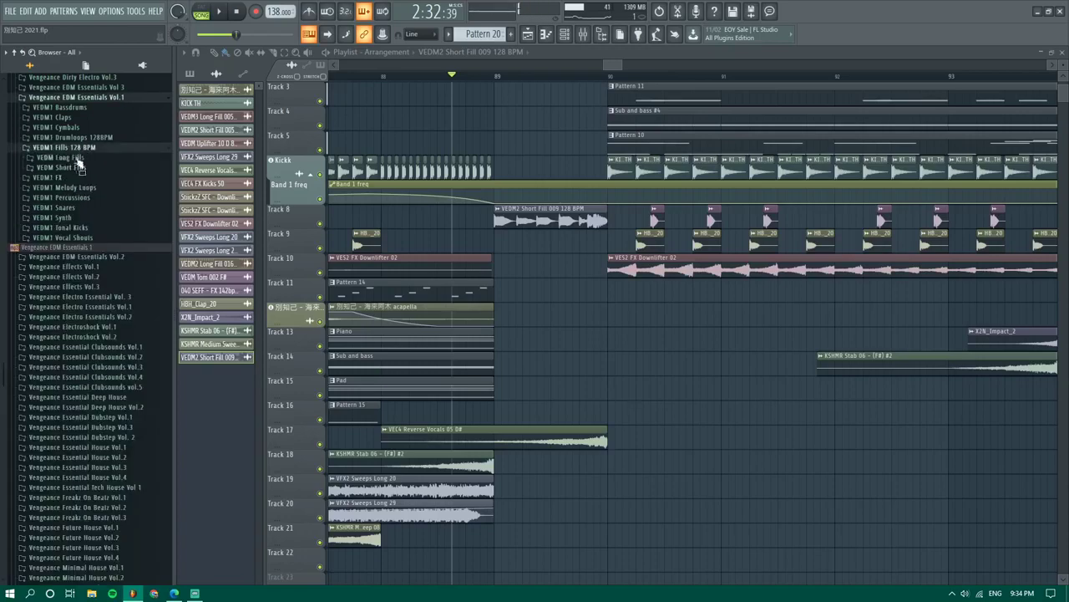
click(79, 169)
click(81, 197)
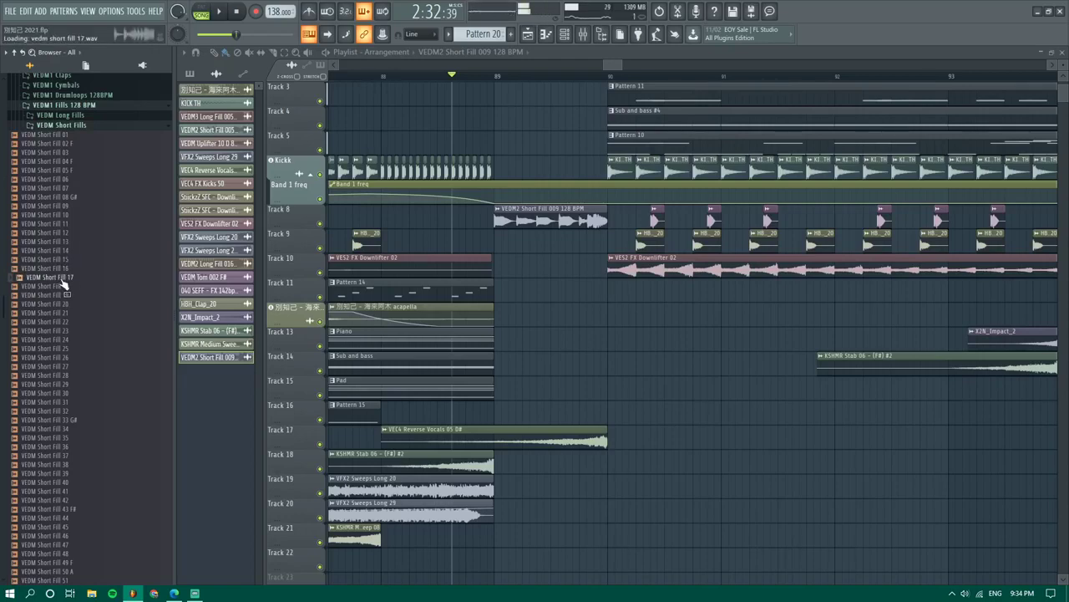
drag(322, 274, 524, 223)
key(space)
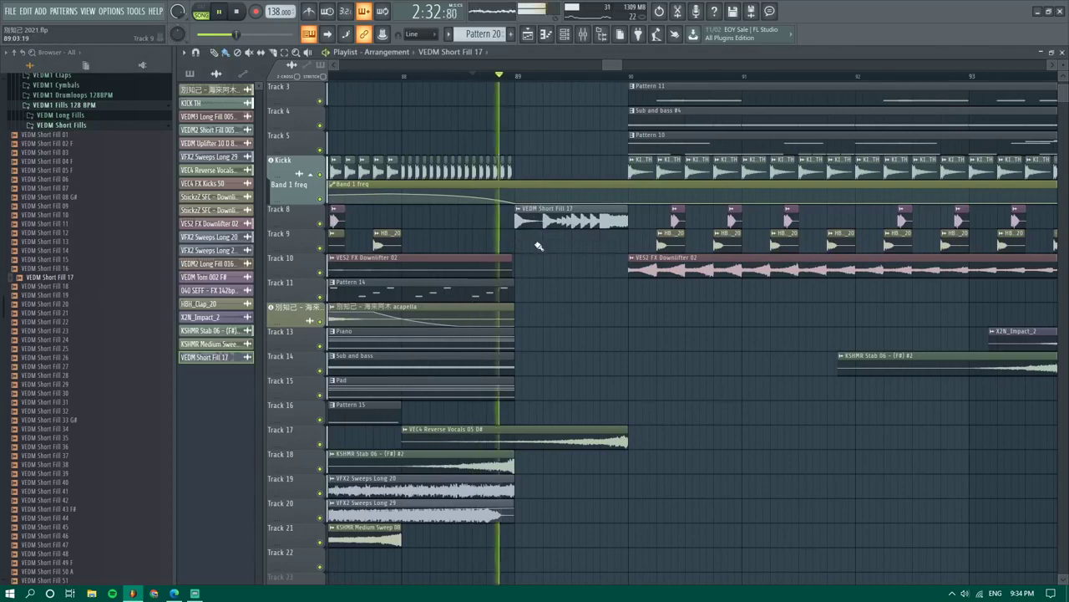
scroll(545, 241, up, 2)
scroll(545, 242, down, 2)
key(space)
Swap VEDM Short Fill 16 into the Track 8 fill clip at bar 89 and play the transition
drag(63, 268, 558, 220)
double_click(560, 220)
right_click(588, 291)
key(space)
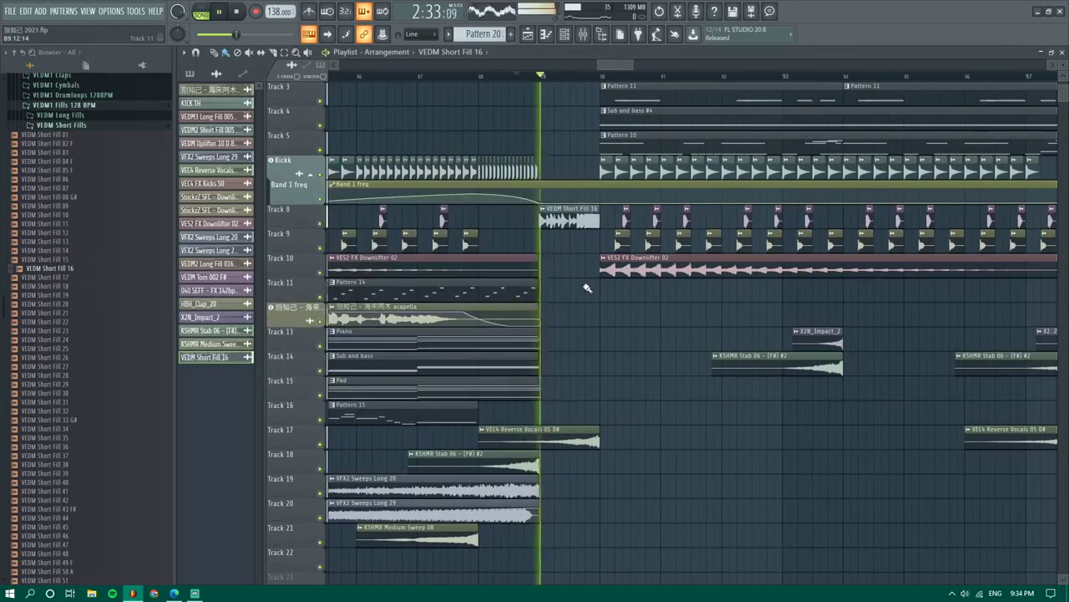
key(space)
Try VEDM Short Fill 15 as the bar 89 fill, play it into the drop, and delete the fill clip from Track 8
click(52, 260)
drag(59, 267, 571, 226)
key(space)
scroll(570, 261, down, 2)
scroll(572, 261, up, 2)
scroll(573, 250, down, 3)
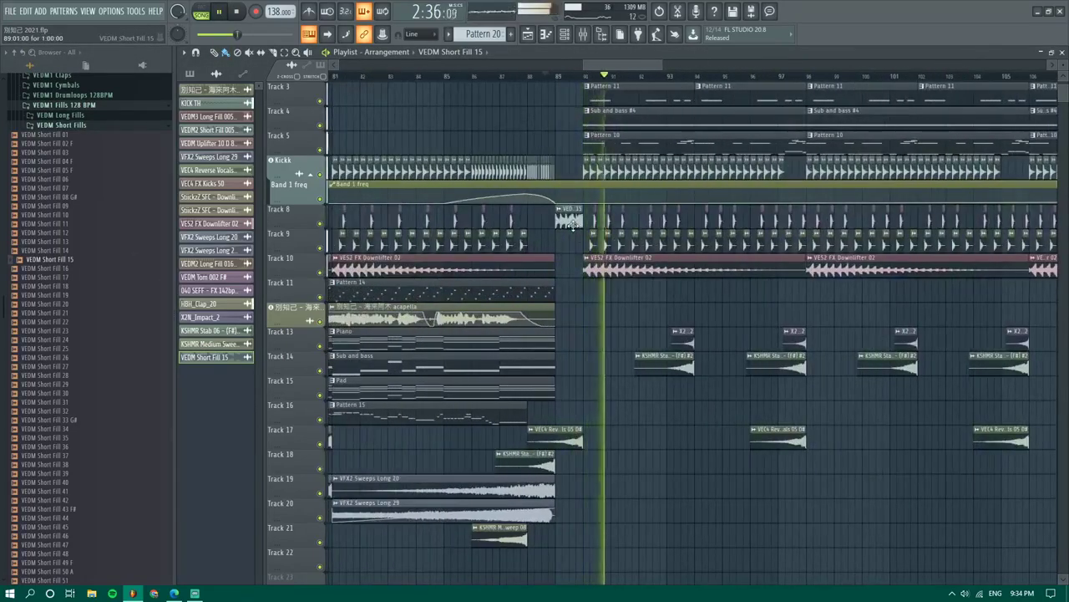
scroll(607, 176, down, 2)
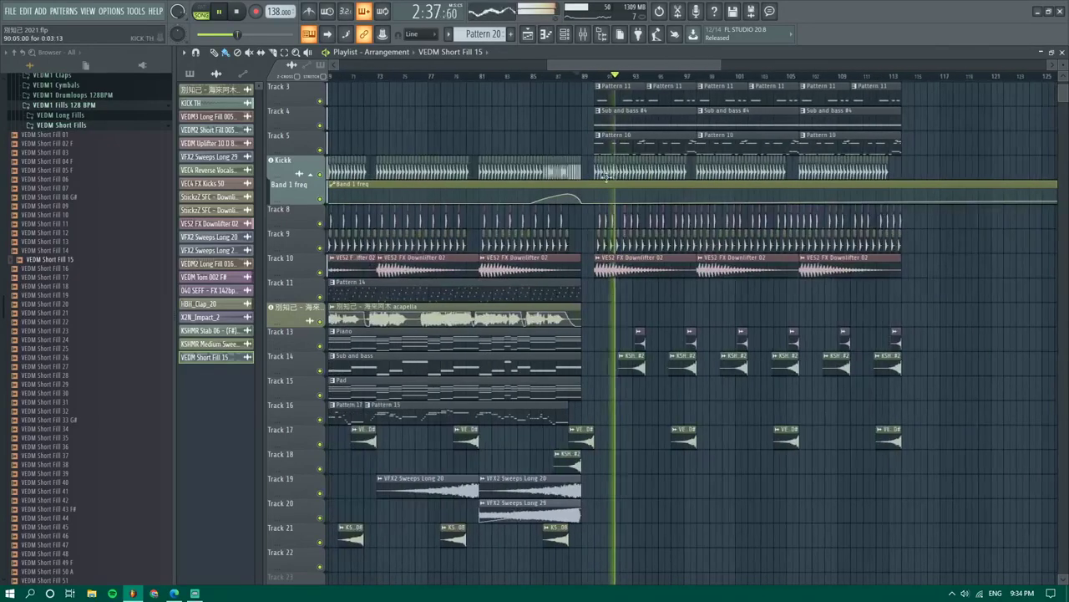
Sidechain the Kickk mixer track to the Spire-1.5 #2 track while the drop plays
click(582, 33)
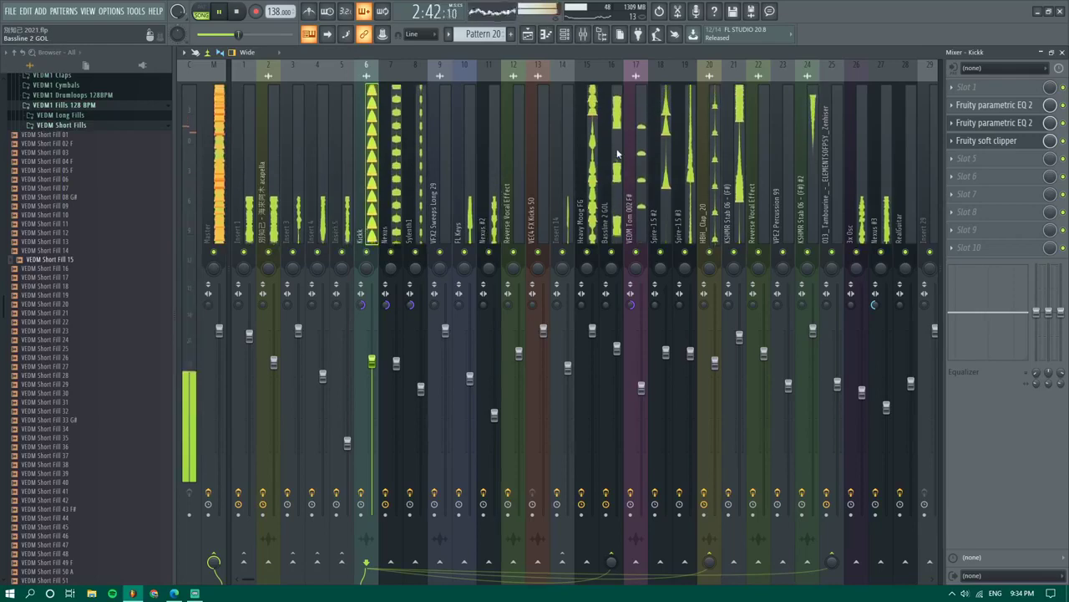
click(668, 140)
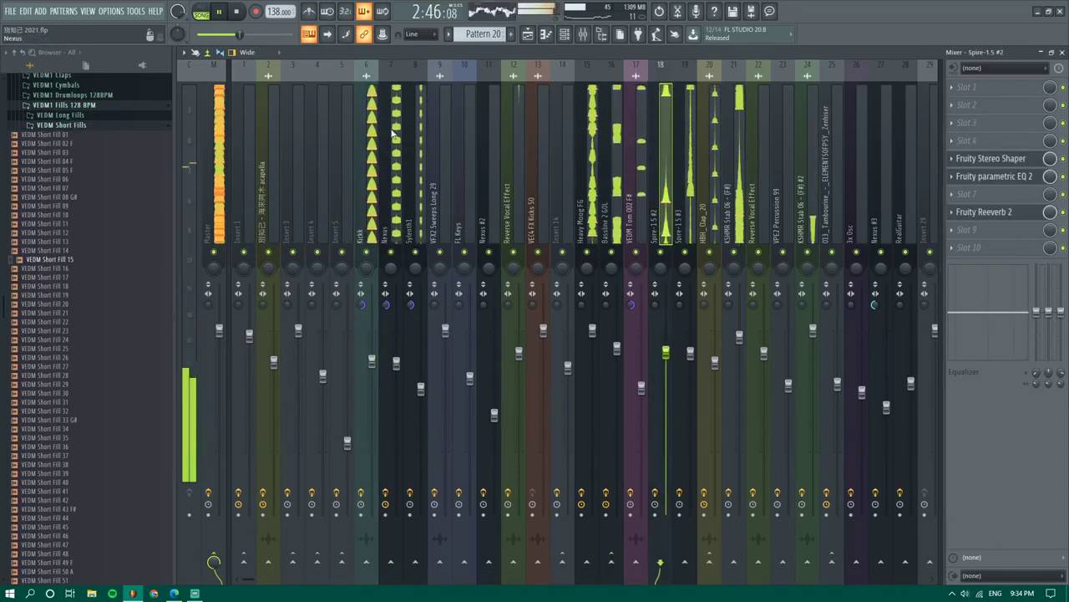
click(373, 125)
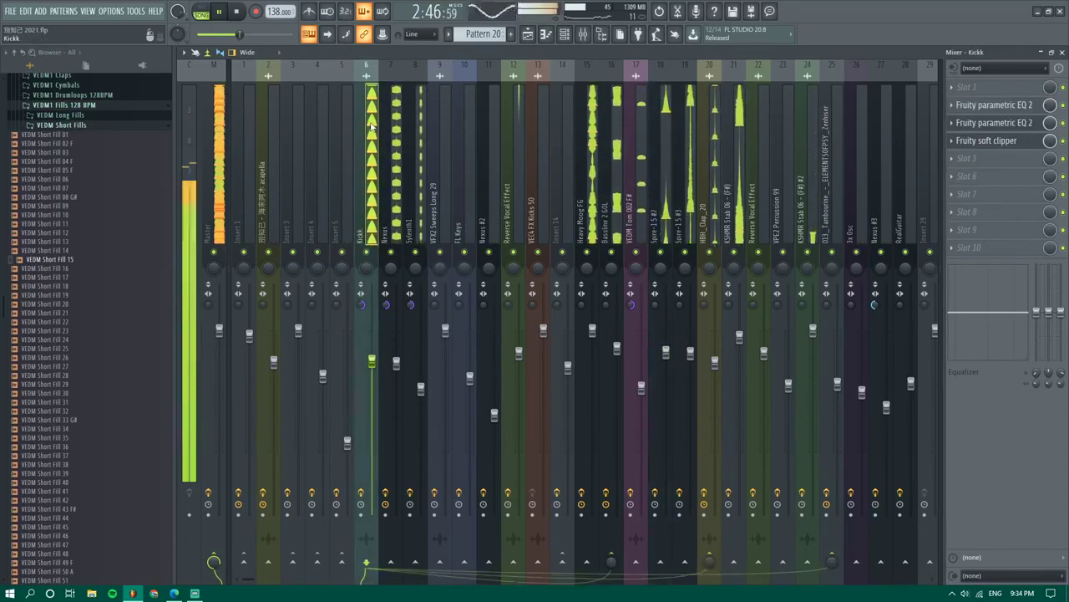
right_click(661, 558)
Insert Fruity Limiter in slot 1 of the Spire-1.5 #2 track and set up its compressor on sidechain input 1 with adjusted threshold and ratio
click(666, 184)
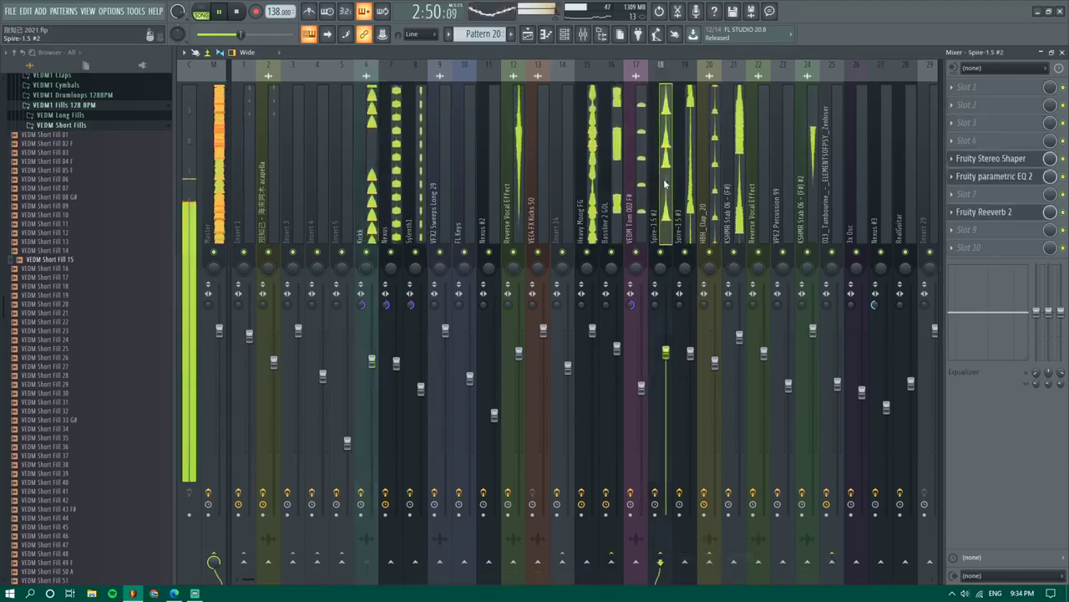
click(970, 86)
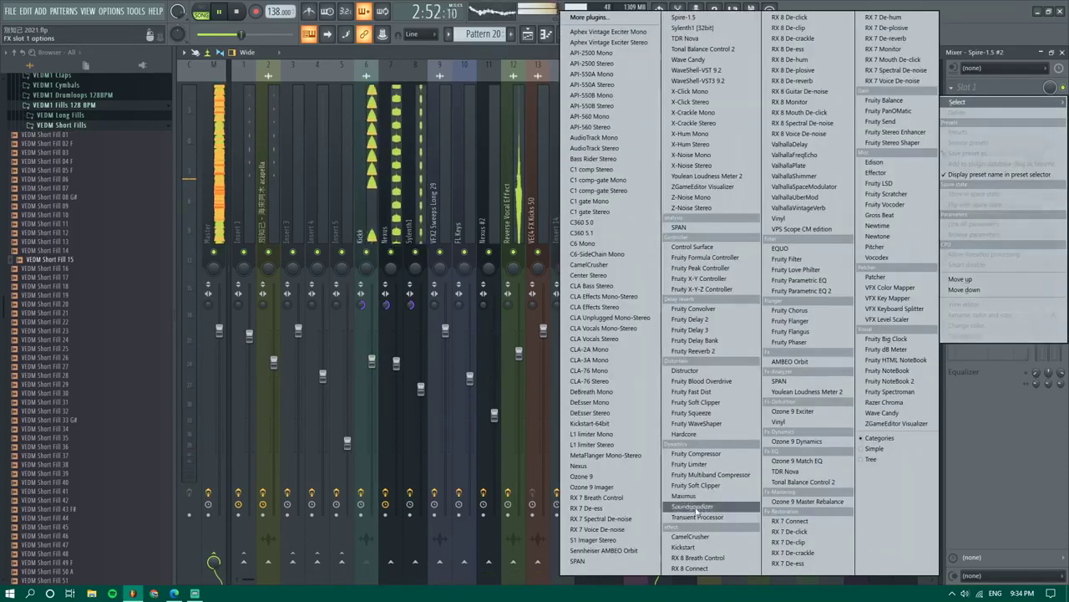
click(690, 464)
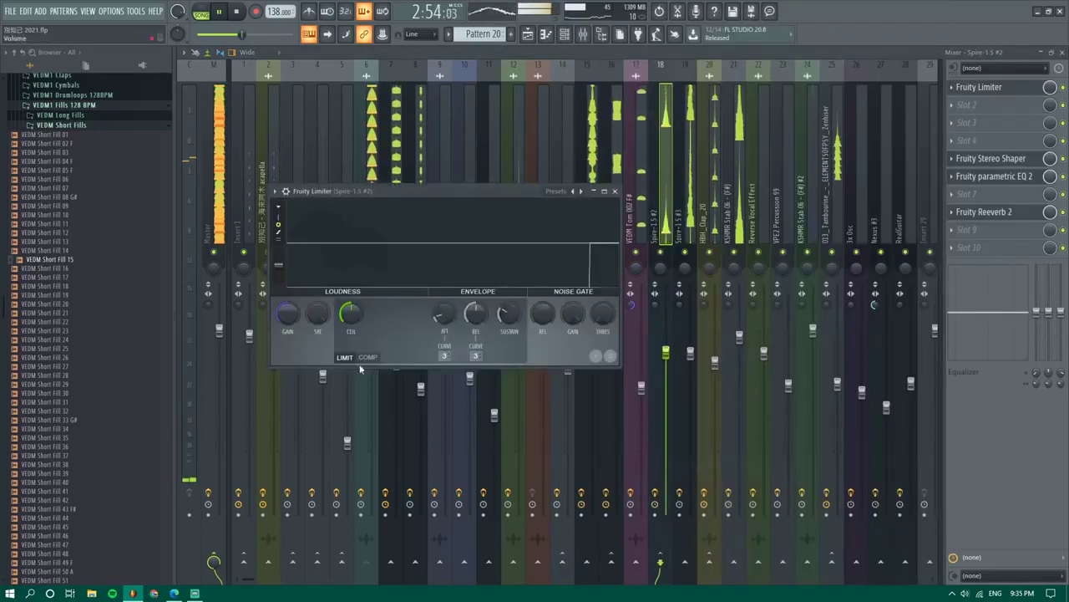
click(476, 358)
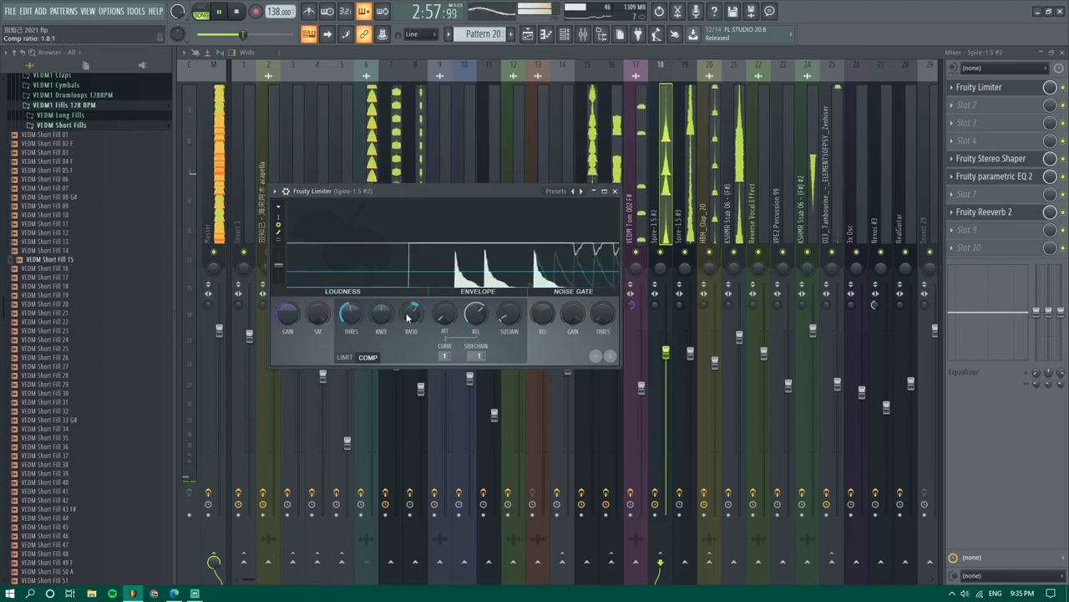
drag(416, 320, 415, 316)
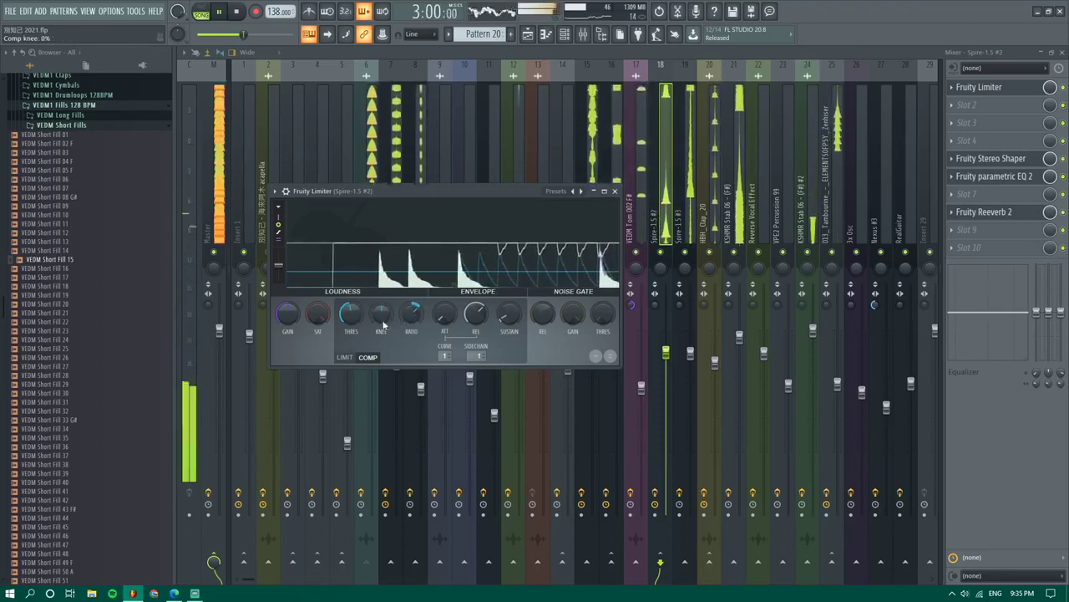
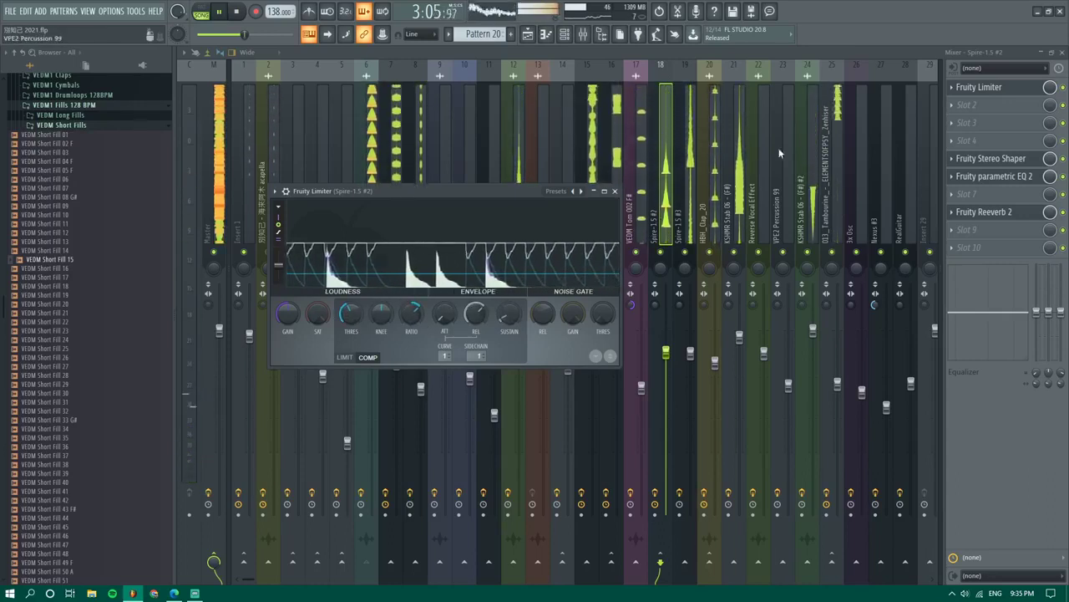
Set the tambourine track's Sennheiser AMBEO Orbit azimuth to 180° and clarity to 16%
click(835, 167)
click(995, 159)
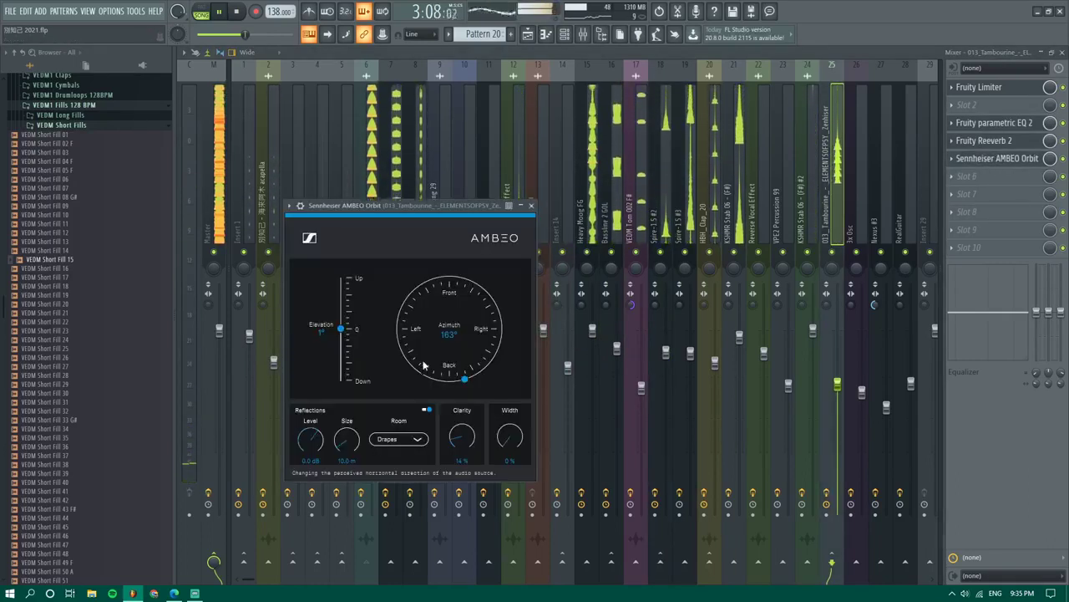
drag(472, 381, 437, 382)
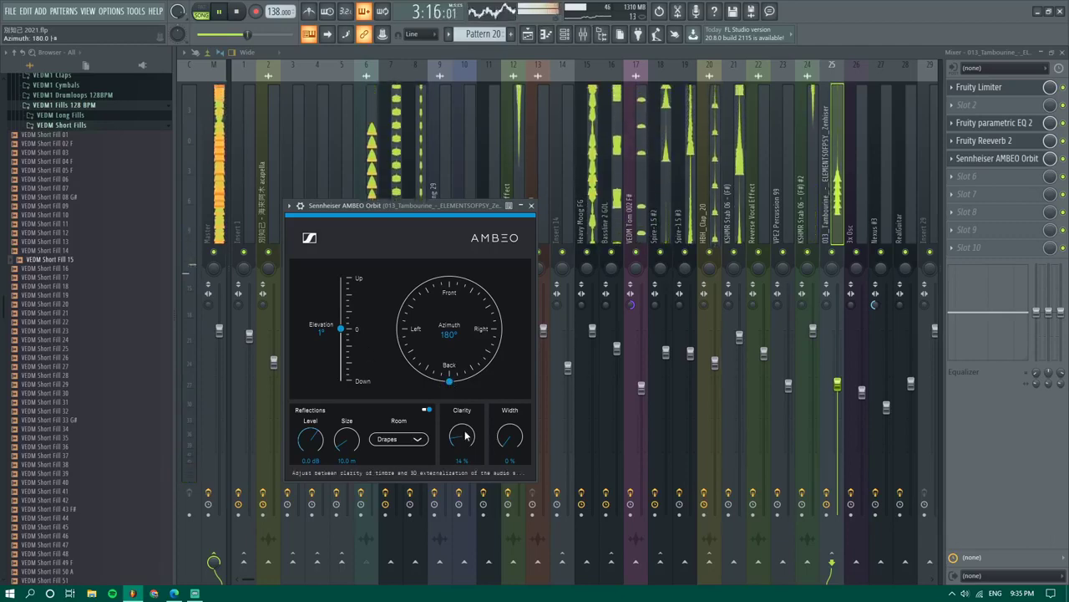
drag(463, 436, 462, 432)
Play the tambourine part of Pattern 13 on its own and set its AMBEO Orbit azimuth to about -160°
click(527, 35)
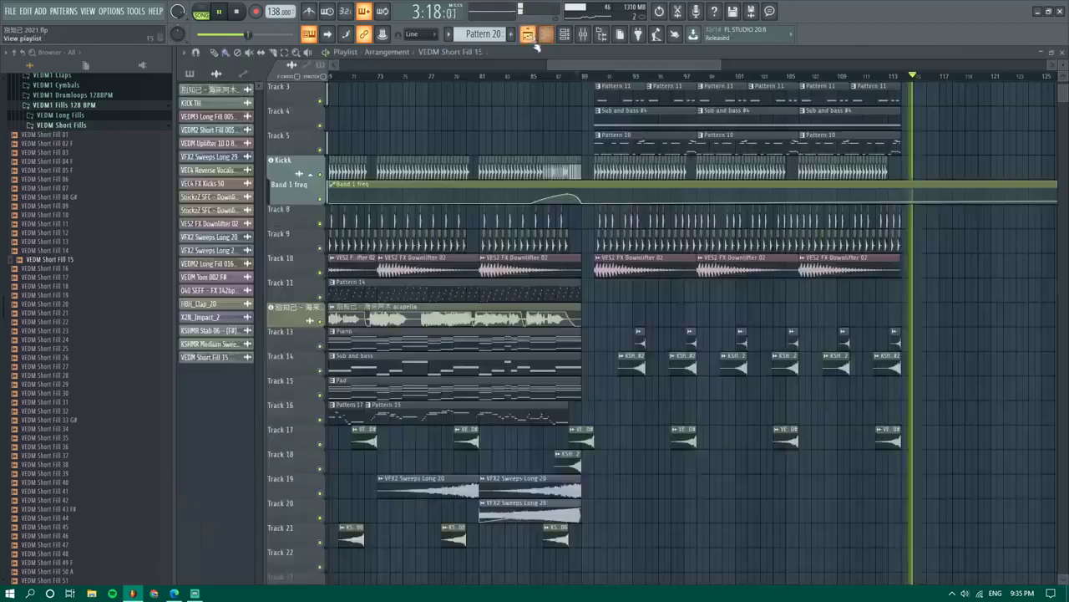
key(space)
scroll(715, 101, down, 1)
double_click(710, 103)
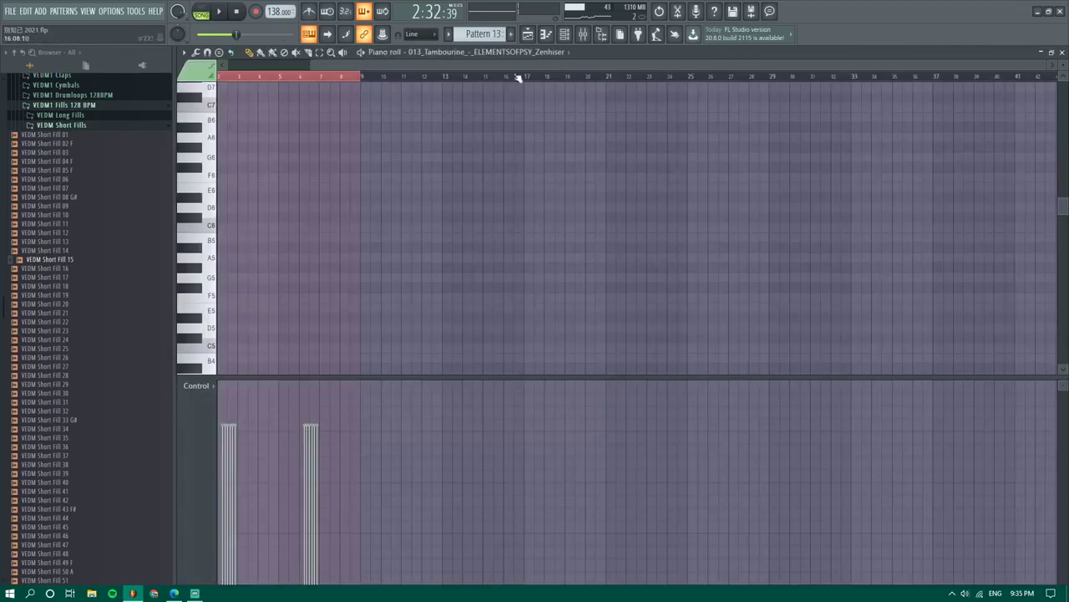
click(583, 33)
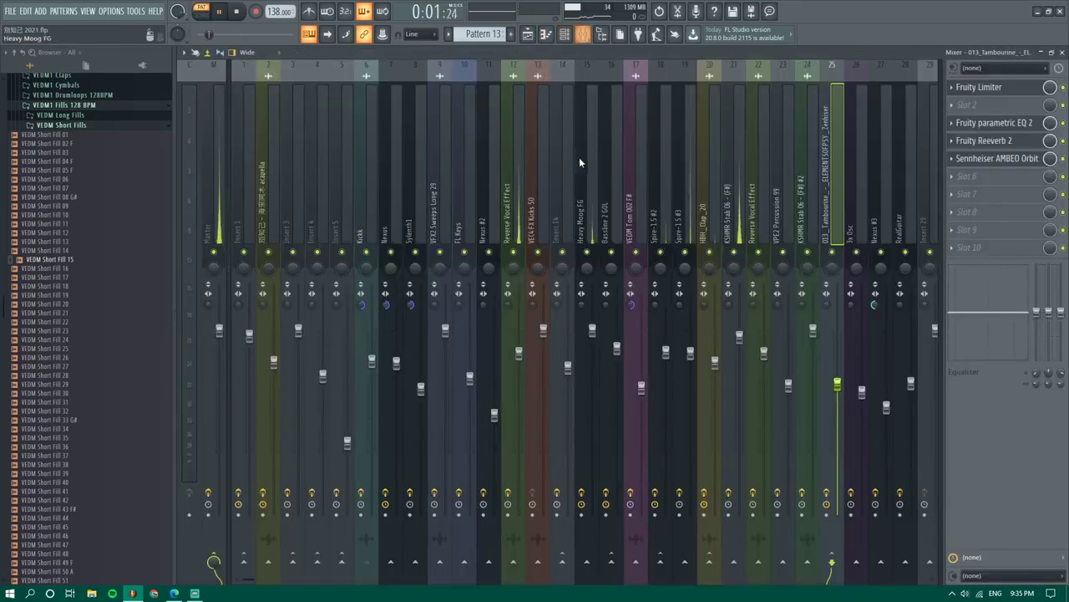
click(997, 158)
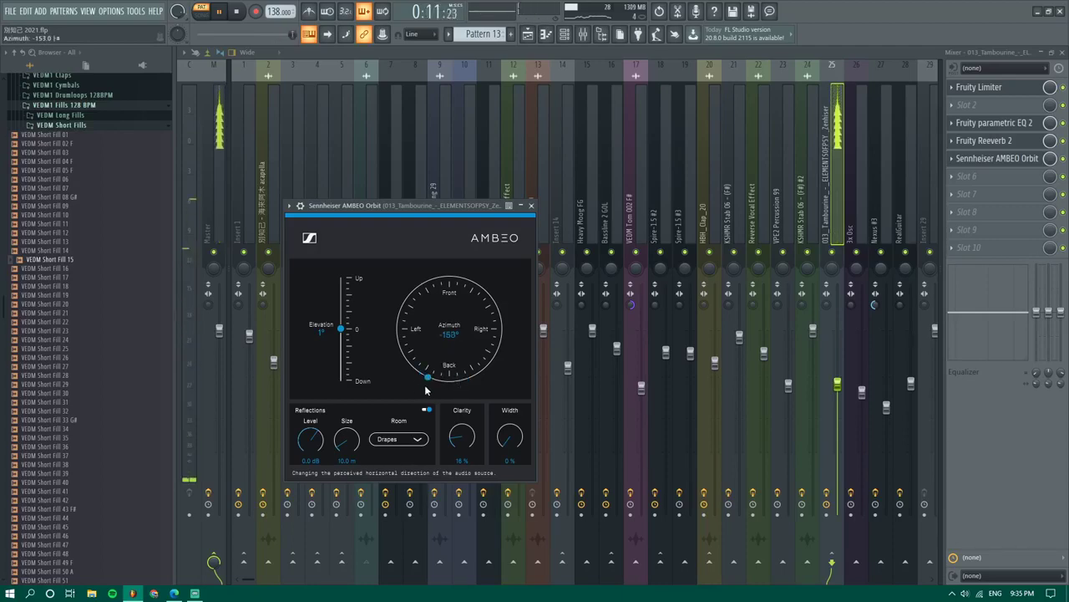
Play the song from bar 97, raise the tambourine mixer track's volume to 77%, and set its AMBEO Orbit azimuth to -168°
click(527, 35)
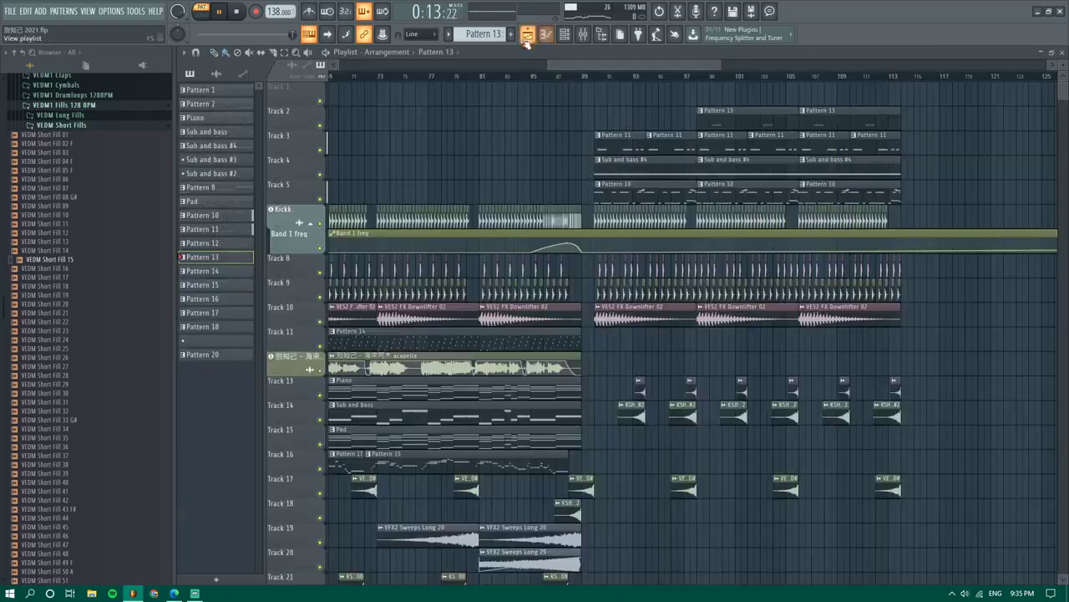
click(695, 77)
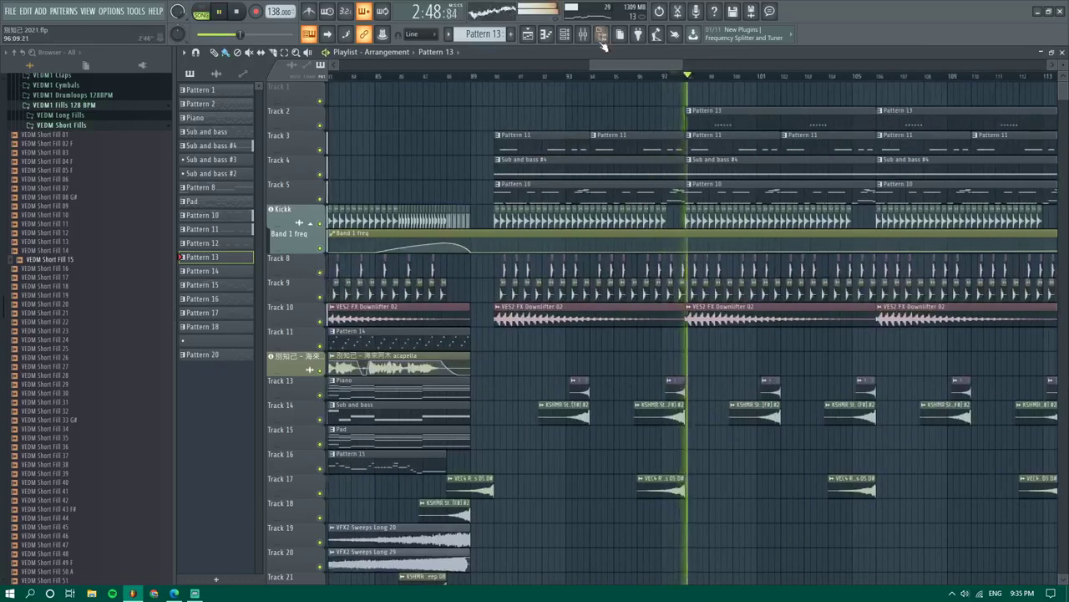
click(584, 35)
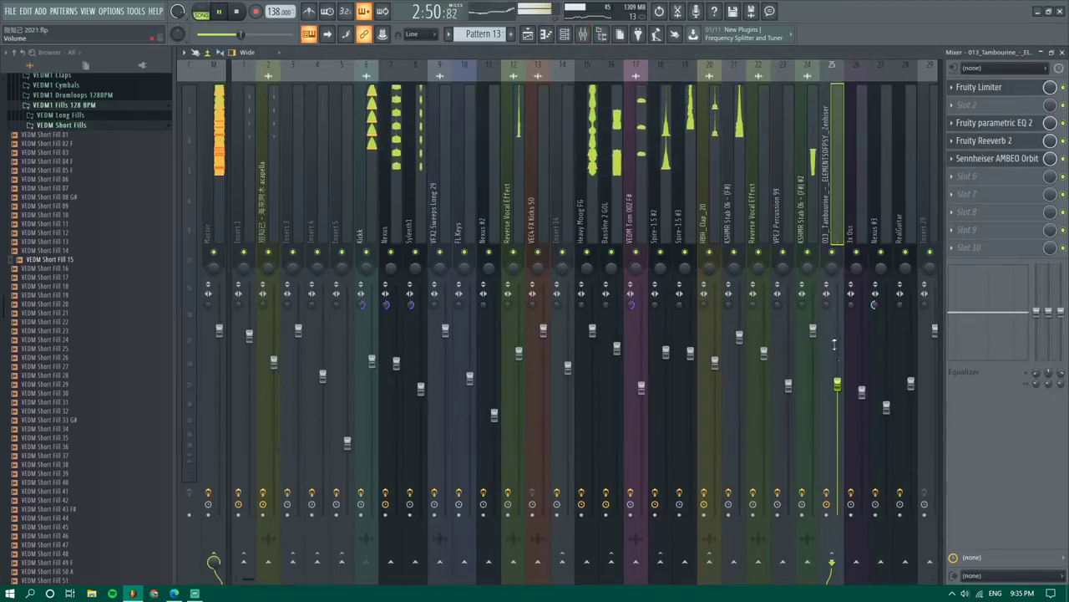
drag(838, 385, 838, 373)
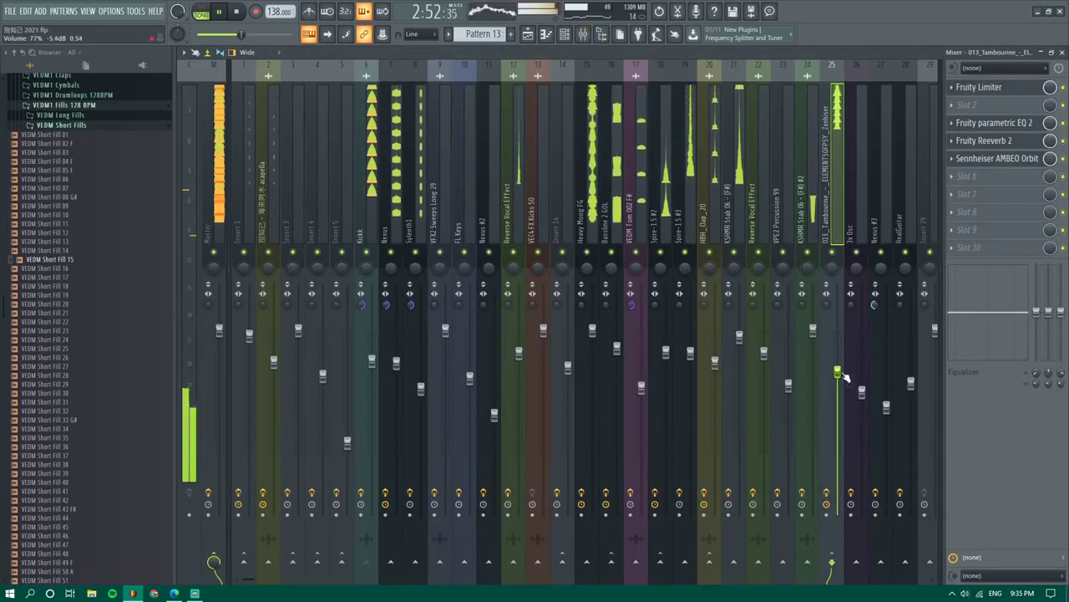
click(996, 158)
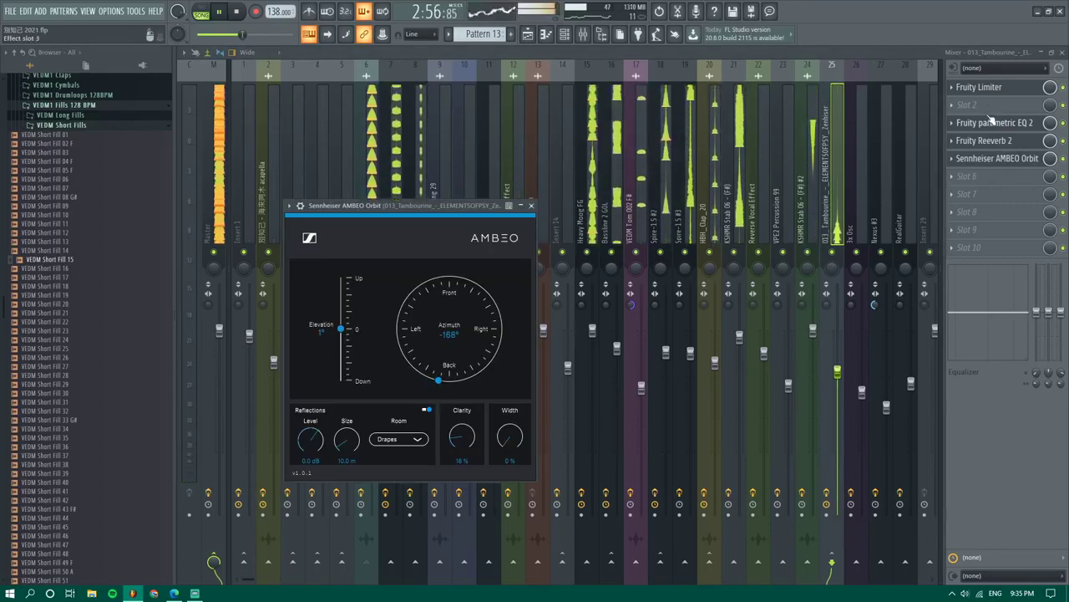
Review the whole playlist arrangement across all tracks, from the intro to the end of the second drop
click(528, 35)
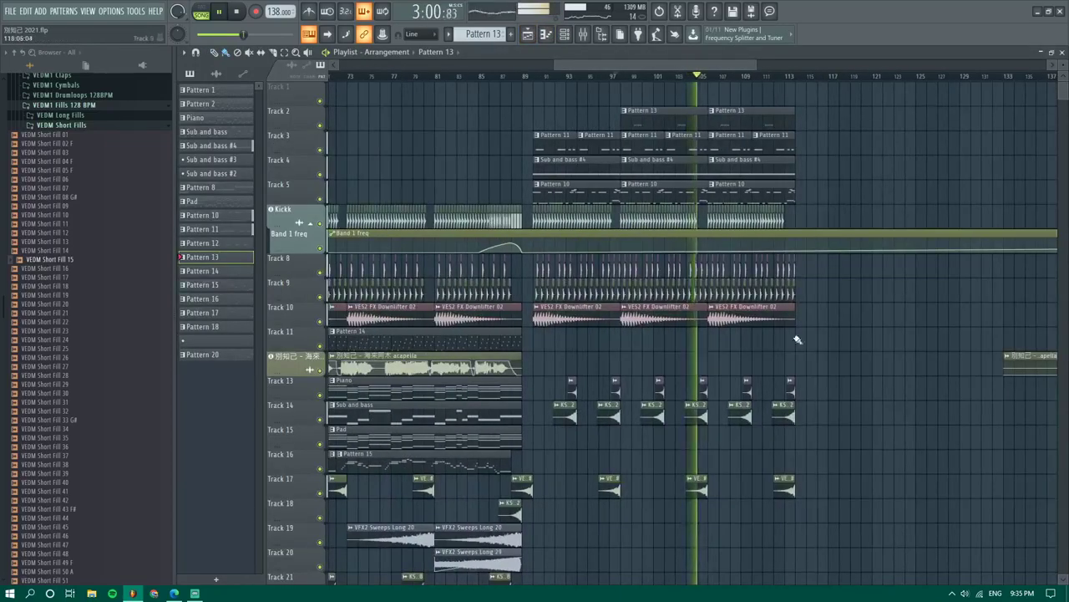
scroll(797, 341, up, 3)
scroll(627, 415, down, 1)
scroll(631, 416, down, 5)
scroll(643, 421, down, 3)
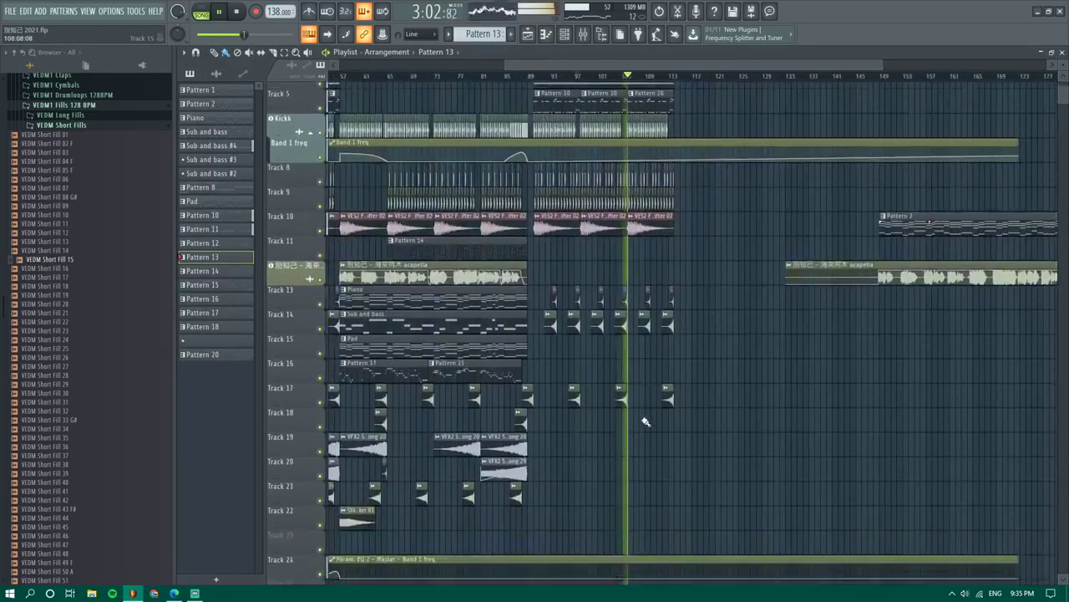
key(space)
scroll(646, 422, up, 4)
scroll(645, 418, down, 3)
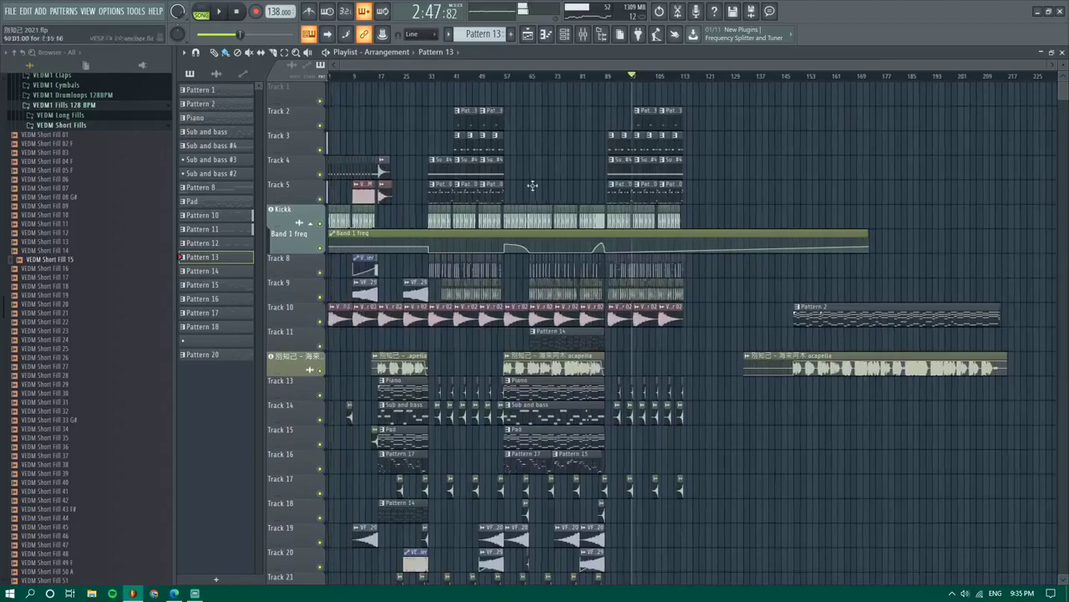
Play the song from about bar 41 and from the section at bar 57
click(434, 79)
ctrl+scroll(432, 98, up, 3)
click(473, 78)
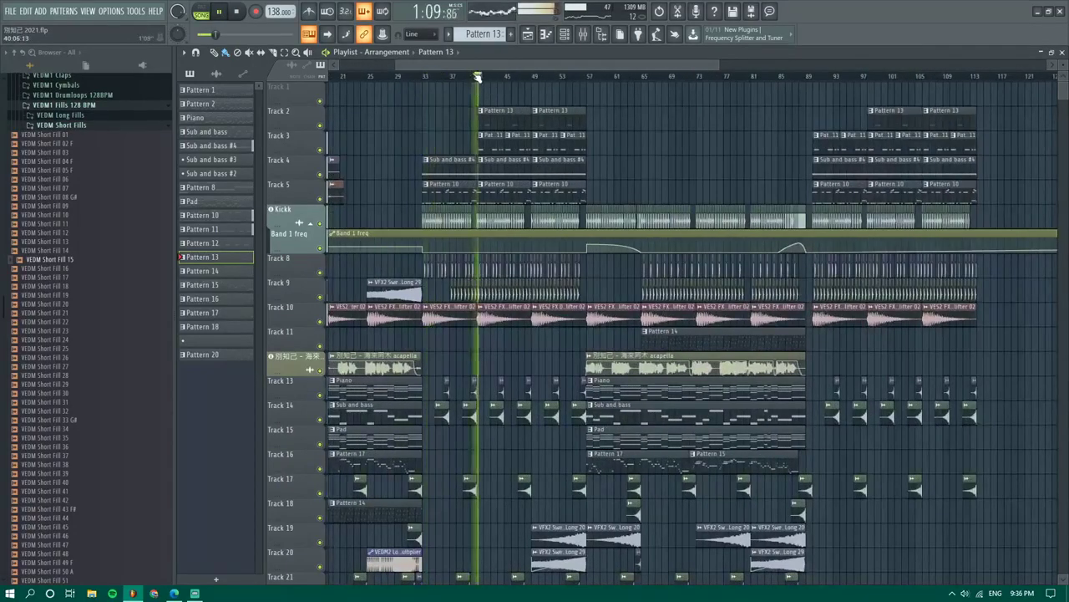
click(587, 82)
ctrl+scroll(644, 160, up, 3)
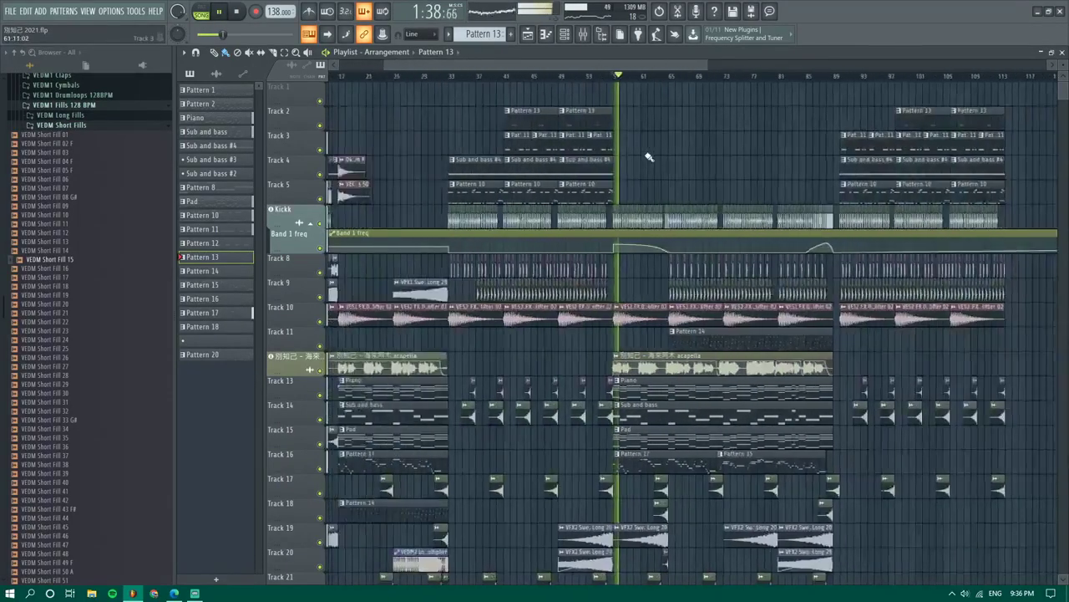
Add Pattern 19 to the playlist and move its clip up to Track 1 at about bar 17
scroll(644, 160, down, 3)
right_click(216, 338)
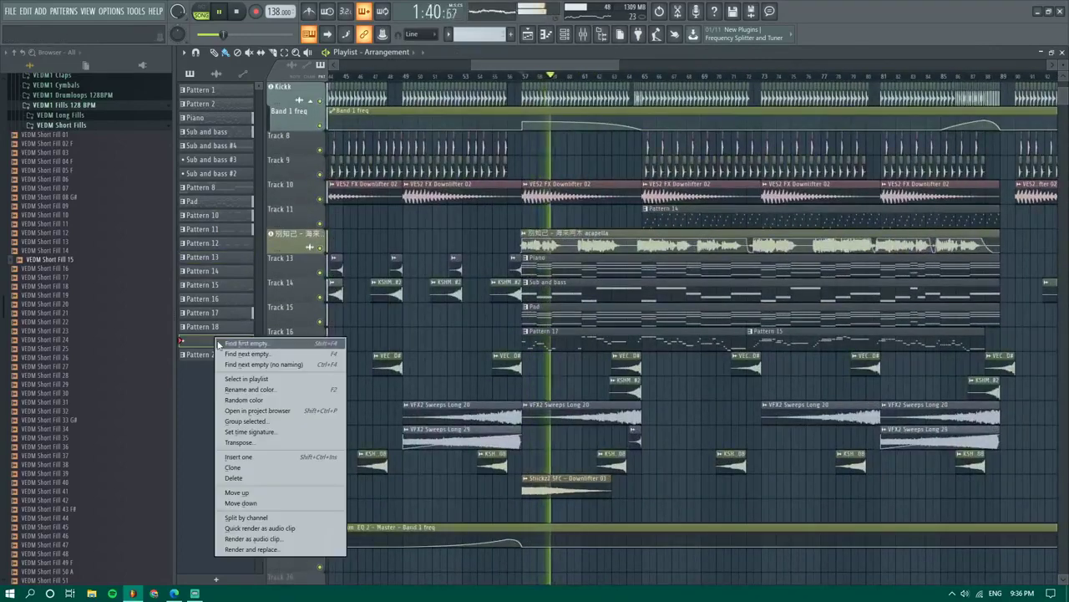
click(259, 492)
click(590, 326)
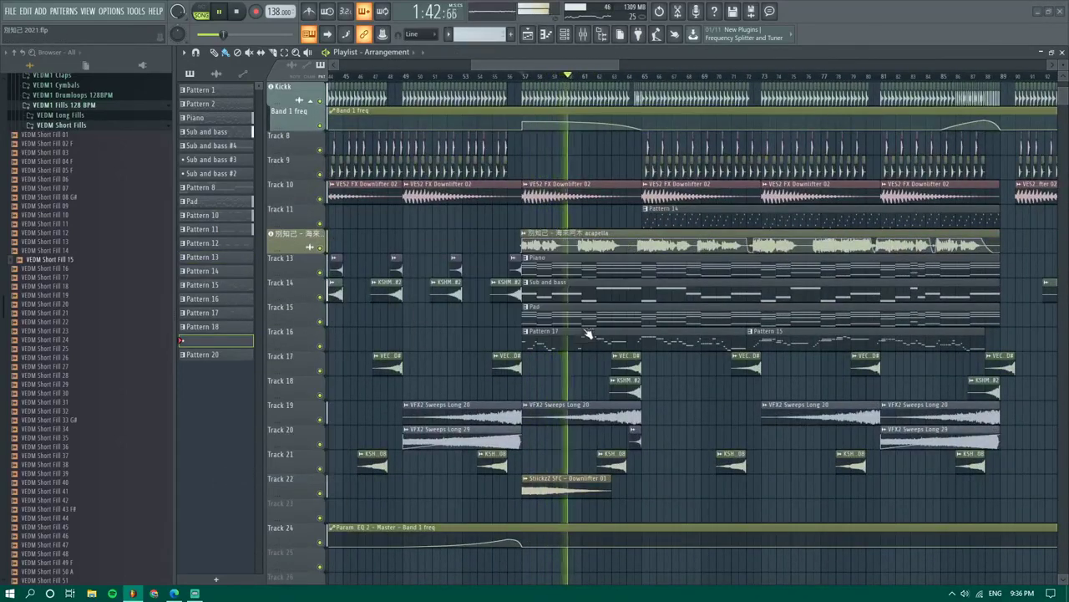
drag(215, 340, 592, 159)
ctrl+scroll(623, 163, down, 3)
key(space)
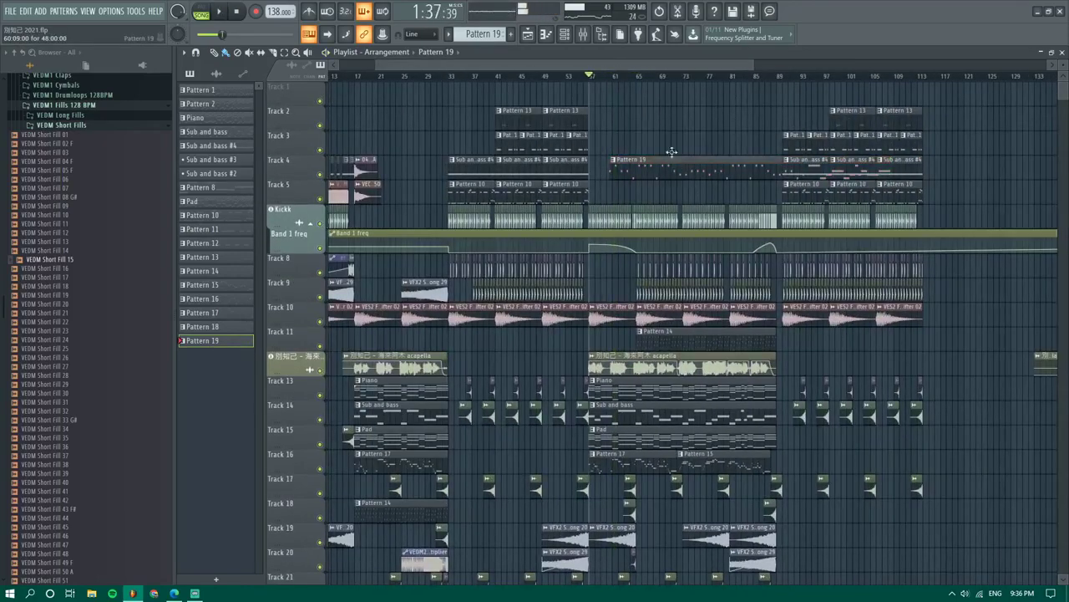
drag(671, 151, 550, 79)
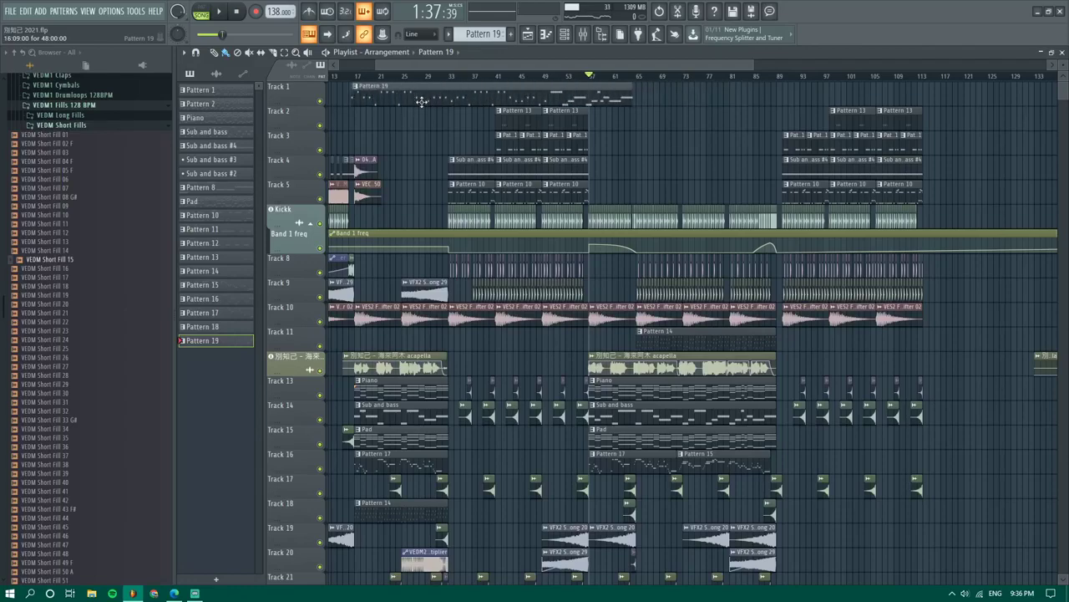
ctrl+scroll(390, 102, up, 2)
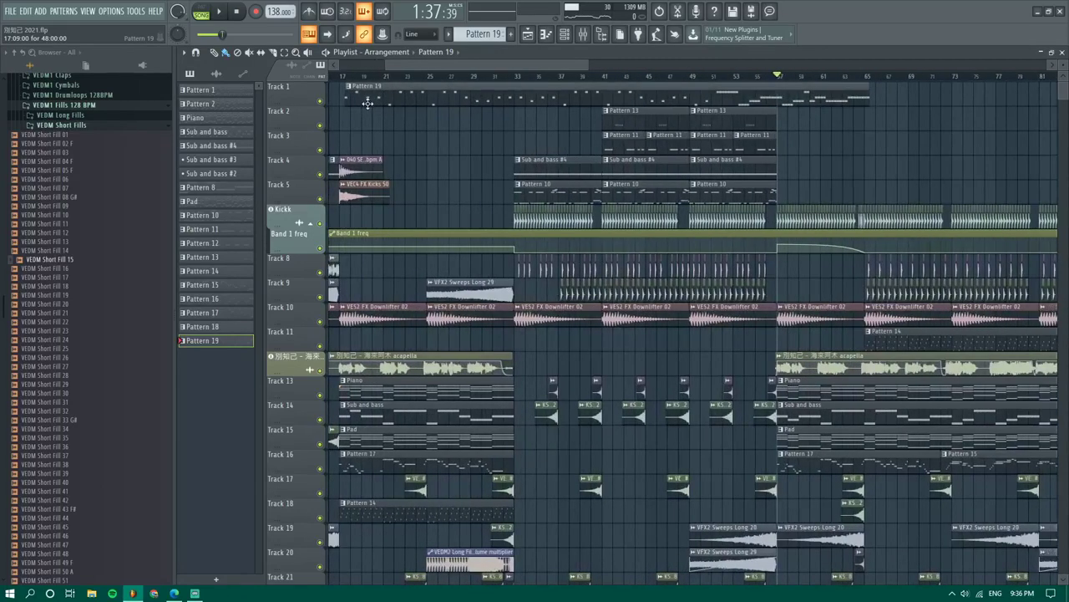
ctrl+scroll(363, 104, down, 2)
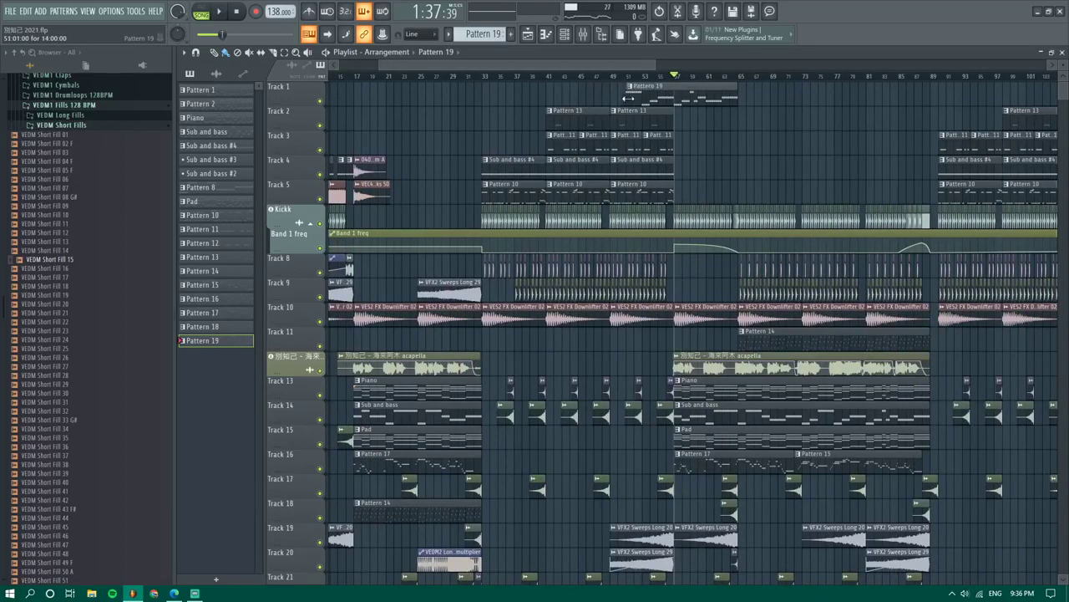
Trim the Pattern 19 clip on Track 1 to 32 bars and place it at bar 57, checking it during playback
drag(370, 99, 560, 103)
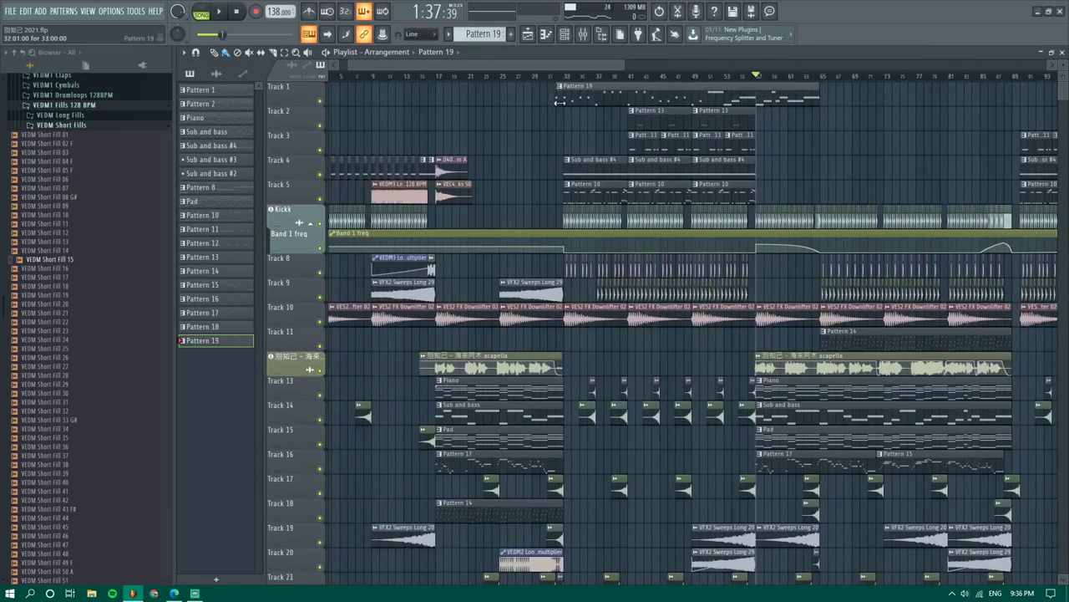
drag(630, 101, 804, 100)
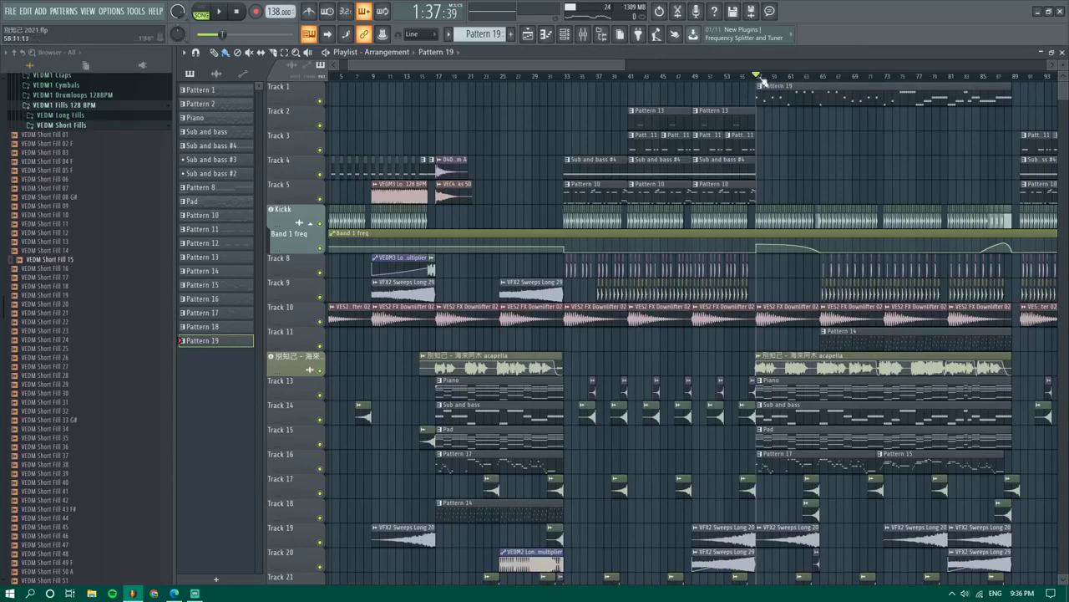
key(space)
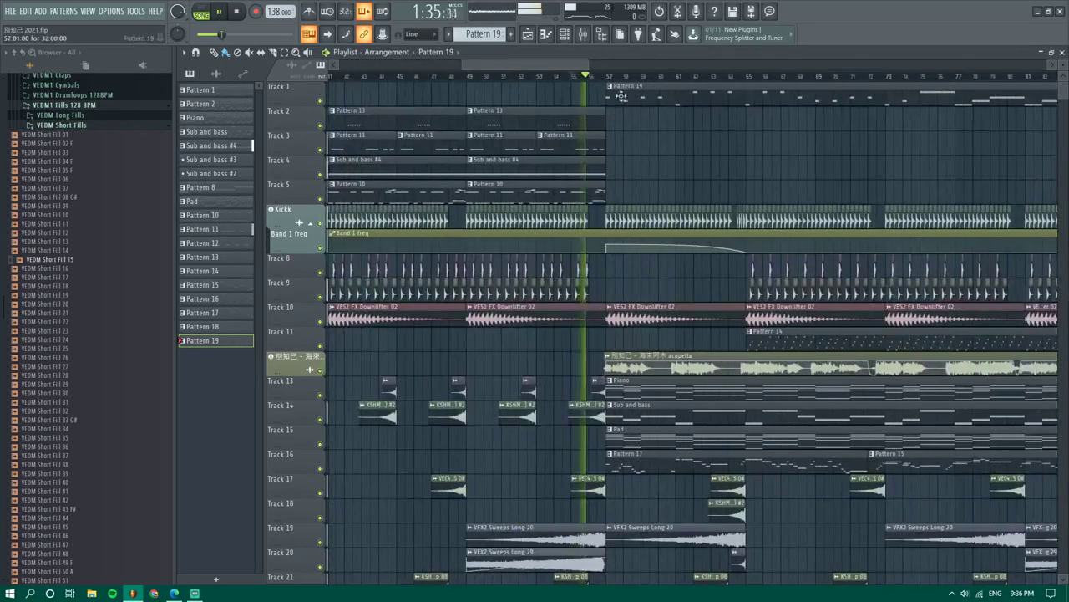
scroll(606, 85, up, 3)
scroll(559, 96, down, 5)
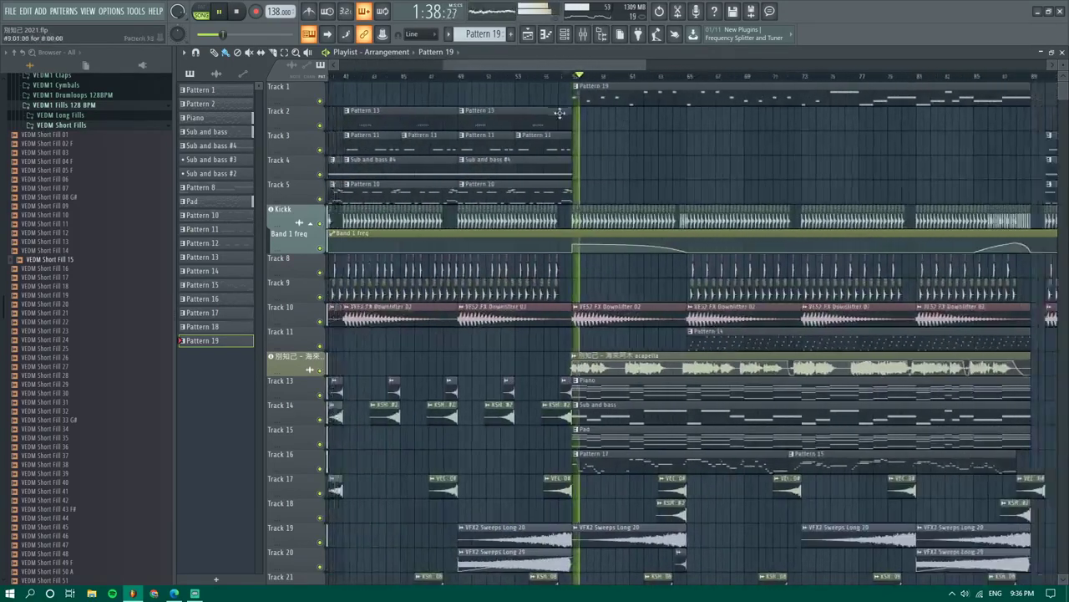
scroll(719, 109, up, 2)
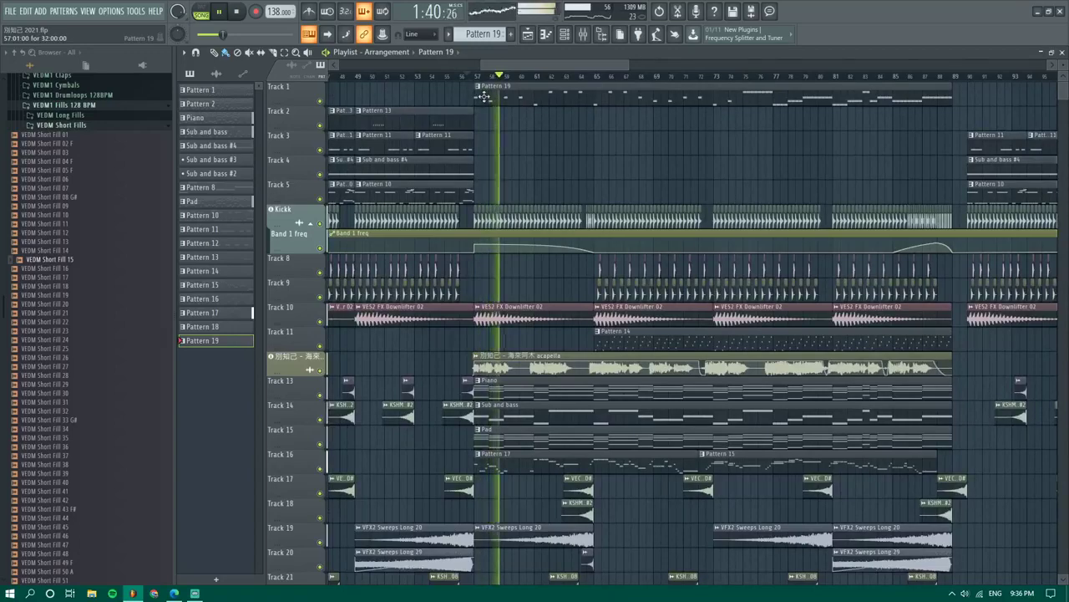
Trim the start of the Pattern 19 clip to bar 65 and play the song from just before it
drag(474, 96, 593, 96)
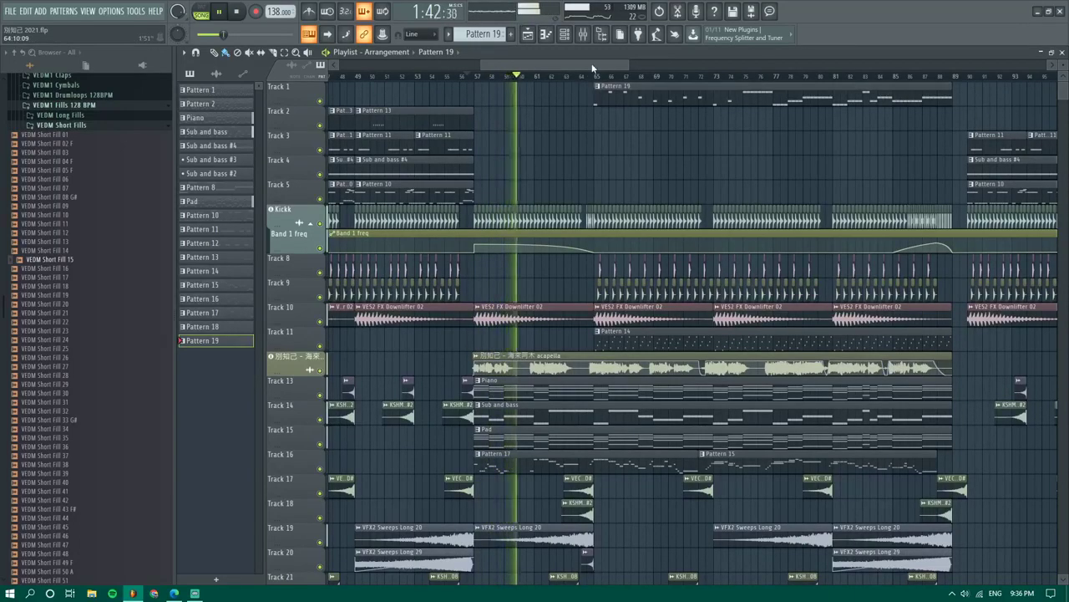
click(585, 77)
scroll(585, 80, up, 3)
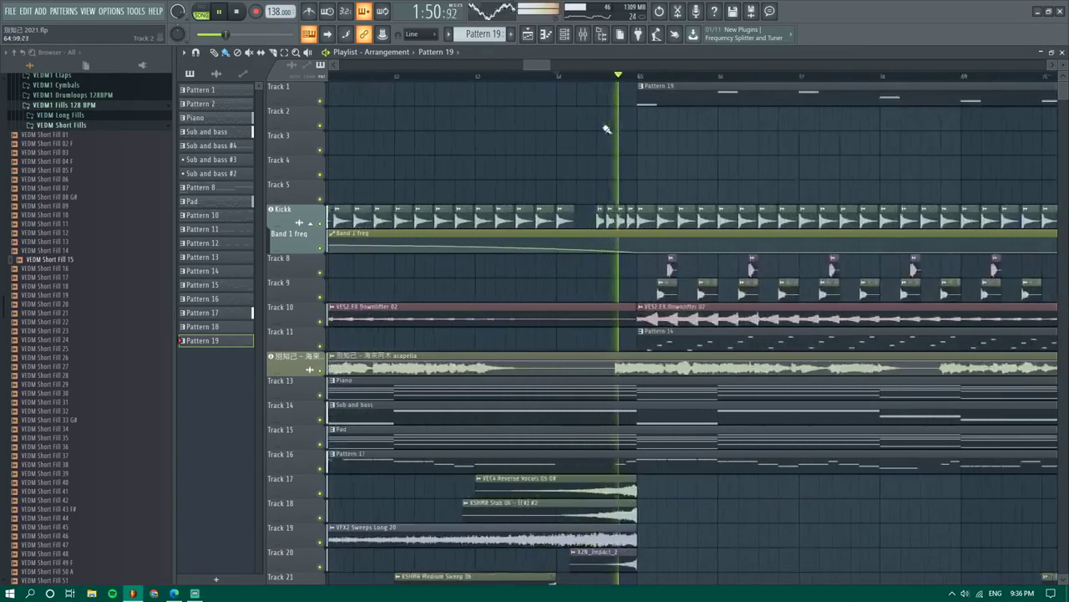
scroll(624, 119, down, 3)
Open Pattern 19's KSHMR Stab 06 notes and delete the repeated notes in bars 36 to 38, keeping one per bar
double_click(703, 104)
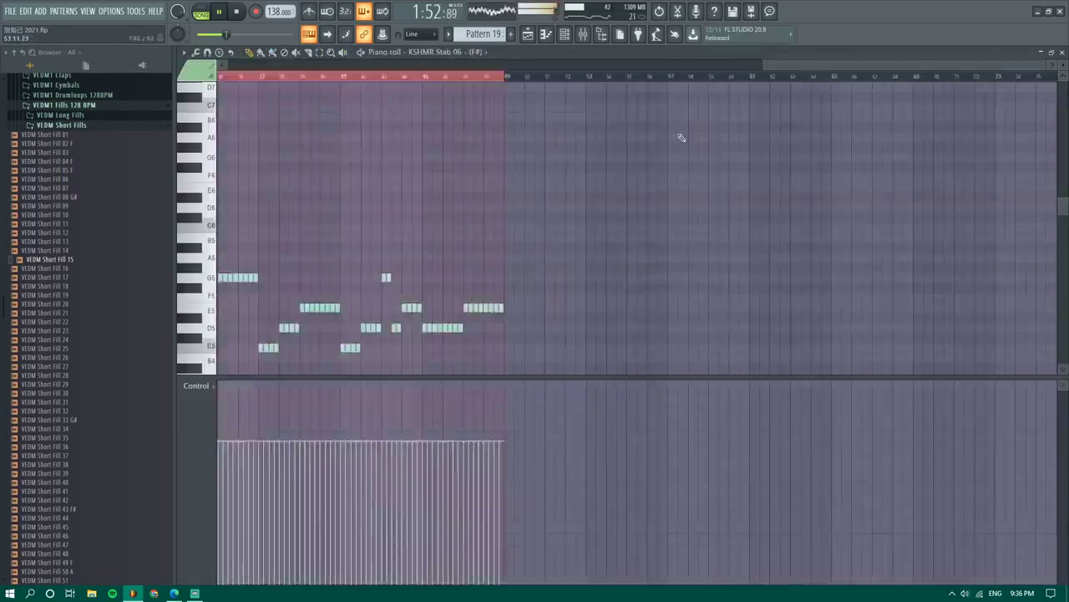
scroll(752, 269, up, 4)
right_click(751, 279)
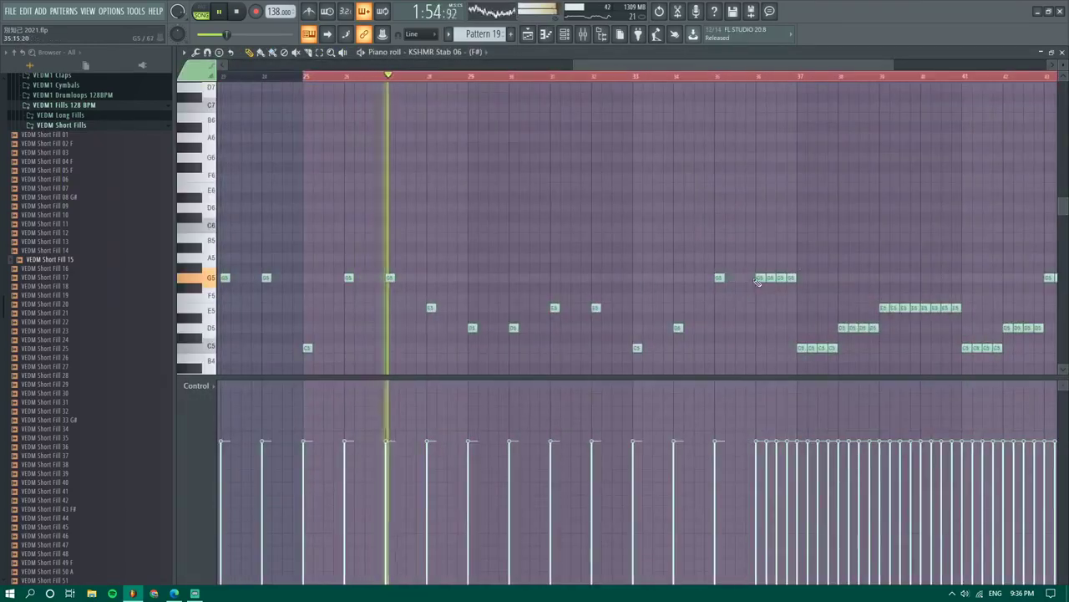
right_click(770, 279)
scroll(799, 280, down, 3)
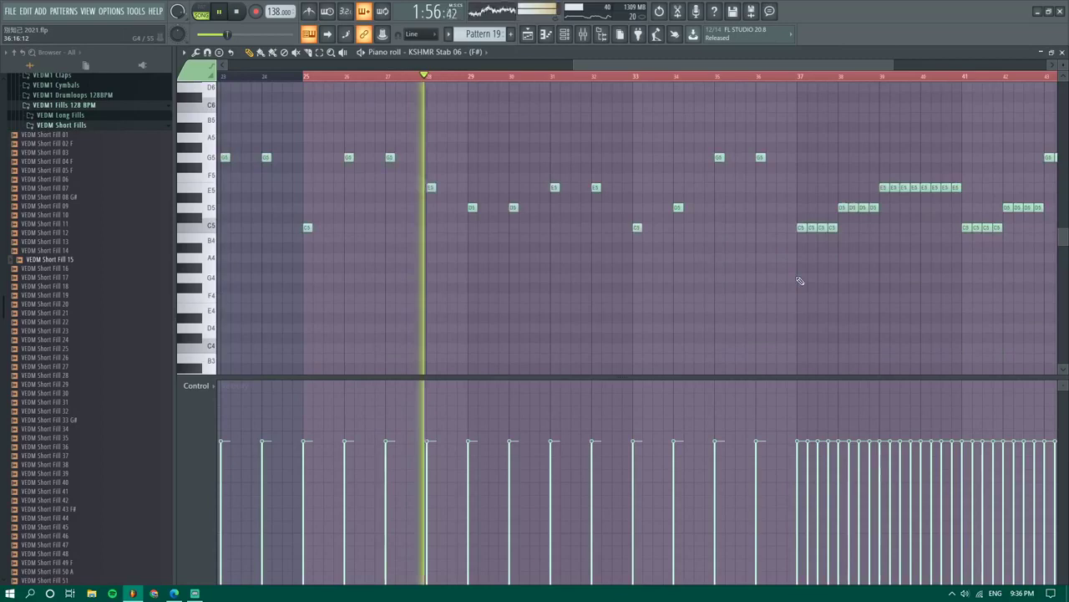
right_click(812, 227)
right_click(853, 208)
Delete the repeated stab notes in bars 39 to 41, keeping only the first note of each bar
scroll(700, 265, down, 4)
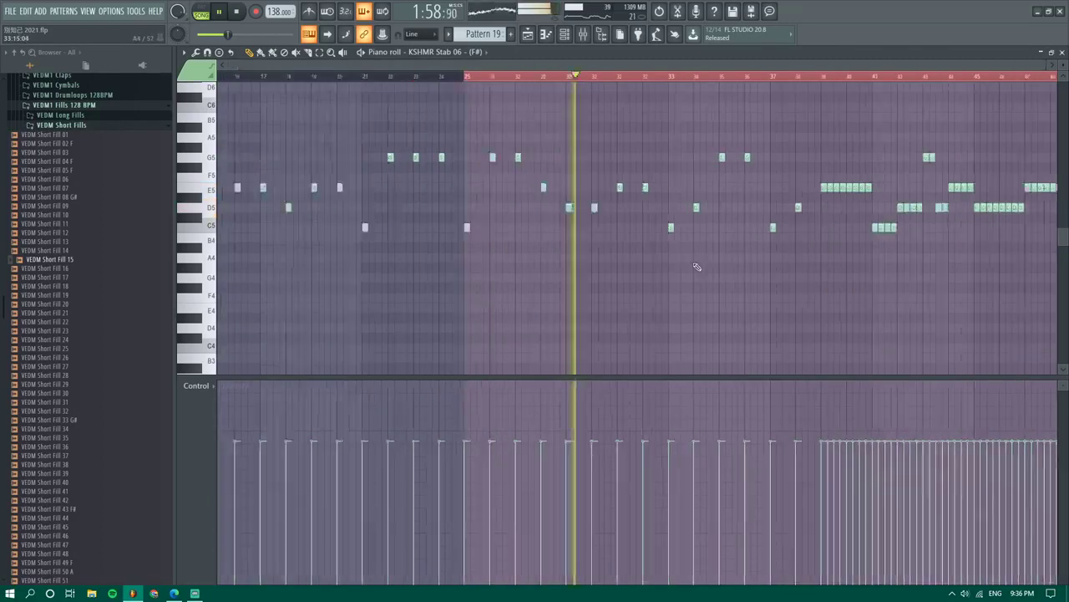
scroll(869, 217, up, 5)
right_click(750, 188)
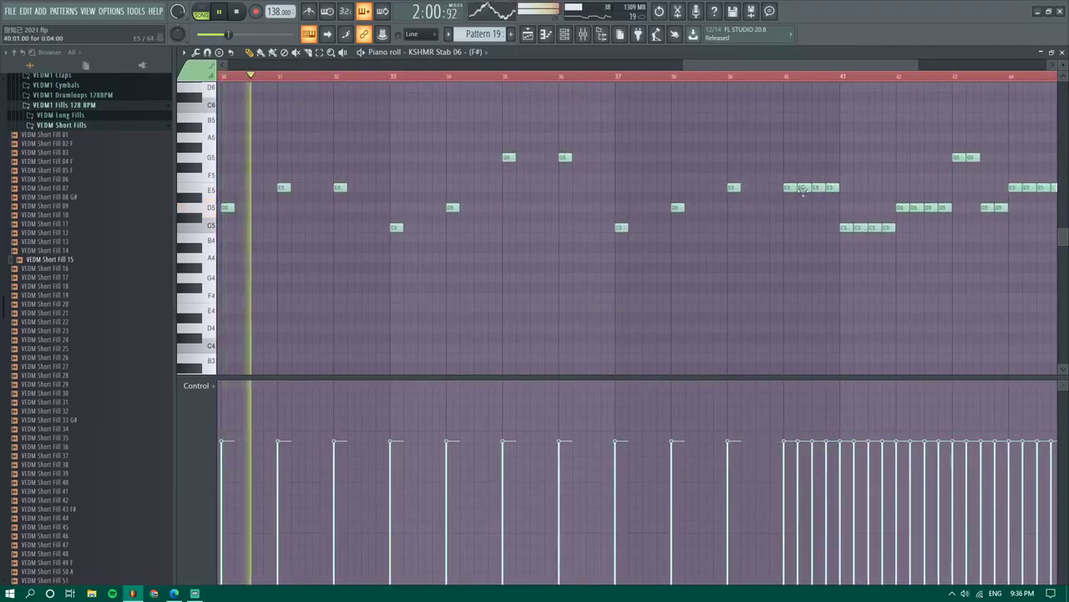
right_click(802, 189)
right_click(859, 228)
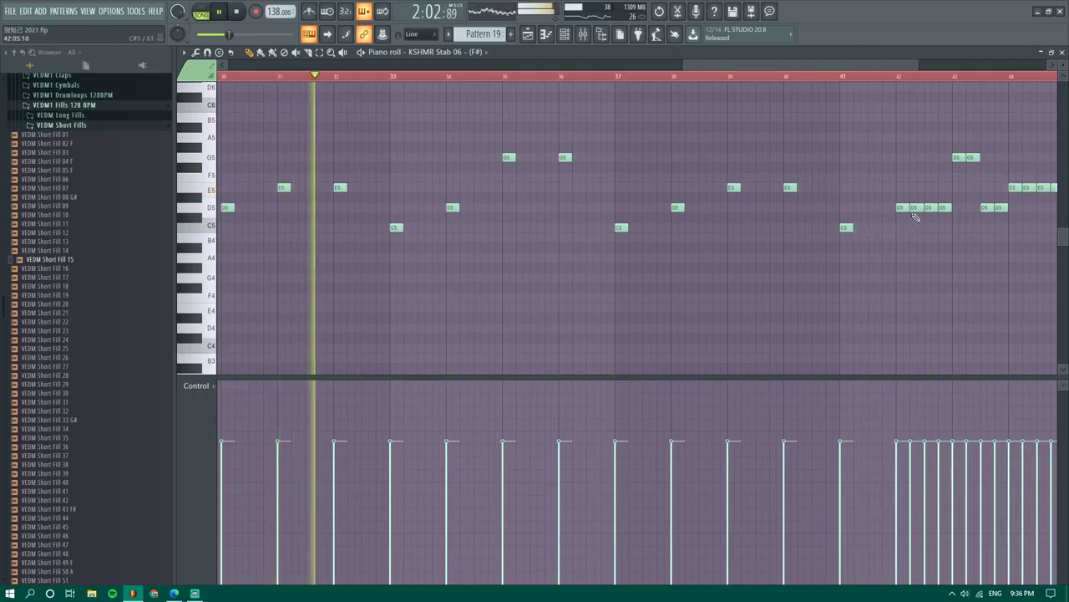
Thin out the stab notes in bars 42 to 44, leaving one D5, one G5 and one E5 on the downbeats
right_click(915, 207)
right_click(929, 207)
right_click(943, 207)
right_click(972, 157)
right_click(987, 208)
right_click(1000, 208)
right_click(1029, 189)
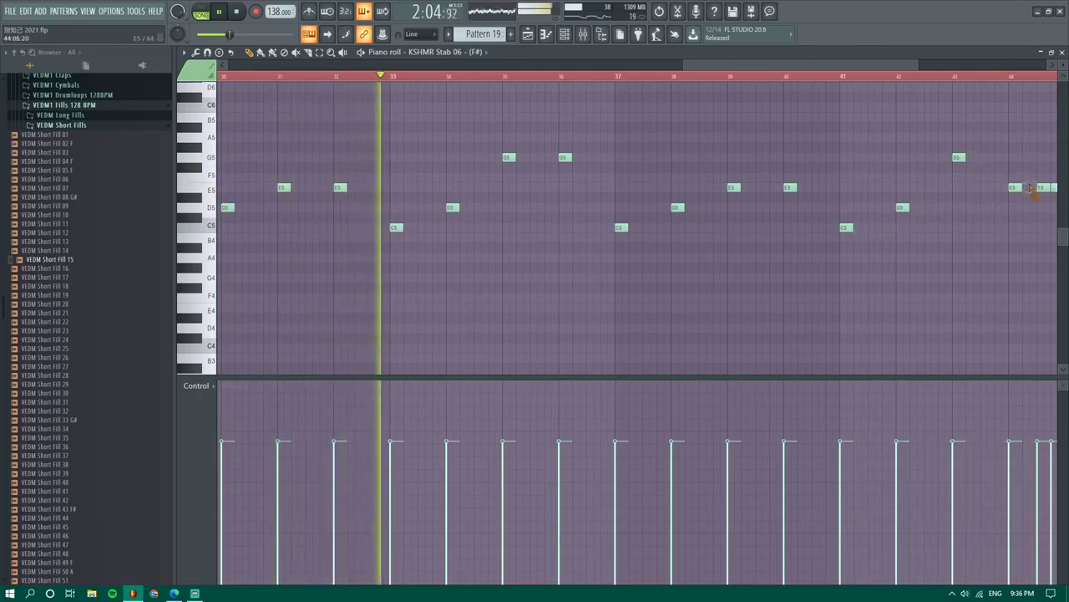
scroll(811, 271, down, 5)
scroll(973, 226, up, 4)
right_click(876, 189)
right_click(887, 189)
Delete the repeated D5 stab notes in bars 45 and 46, keeping one at the start of each bar
right_click(910, 207)
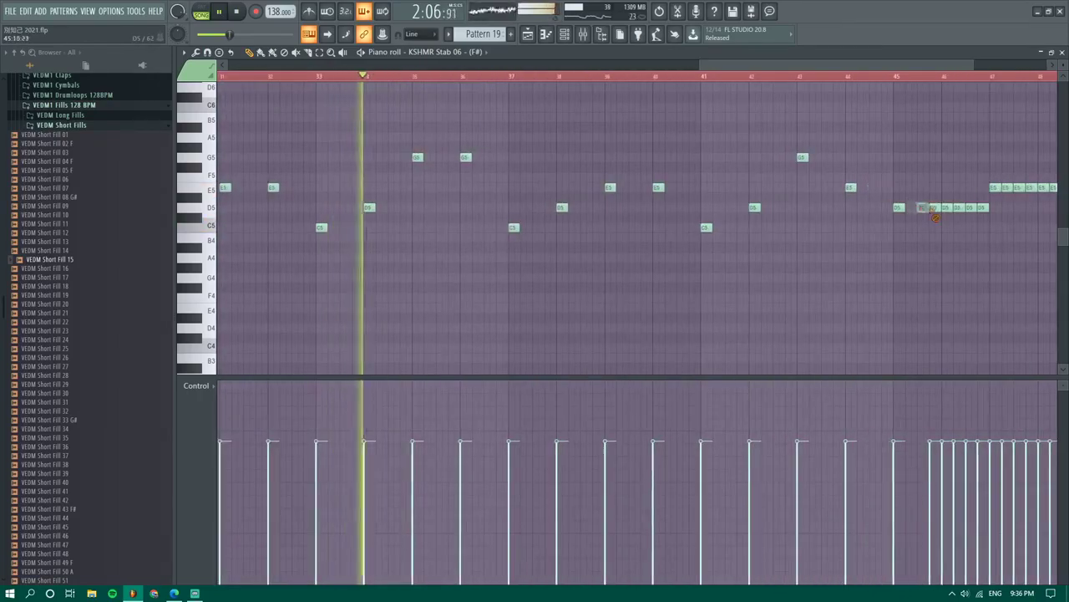
right_click(923, 207)
right_click(935, 207)
right_click(959, 207)
right_click(970, 207)
right_click(983, 208)
Delete the repeated E5 stab notes in bars 47 and 48, keeping one at the start of each bar
scroll(991, 215, up, 2)
right_click(995, 189)
right_click(1012, 188)
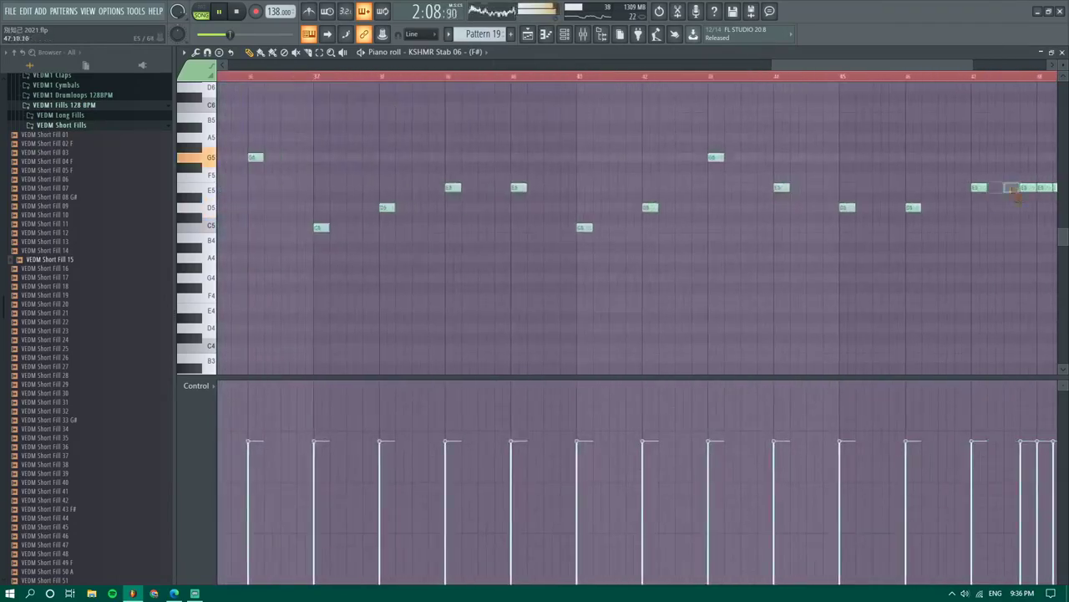
right_click(1027, 188)
scroll(824, 217, down, 4)
scroll(998, 198, up, 2)
right_click(951, 189)
right_click(940, 191)
scroll(943, 197, down, 3)
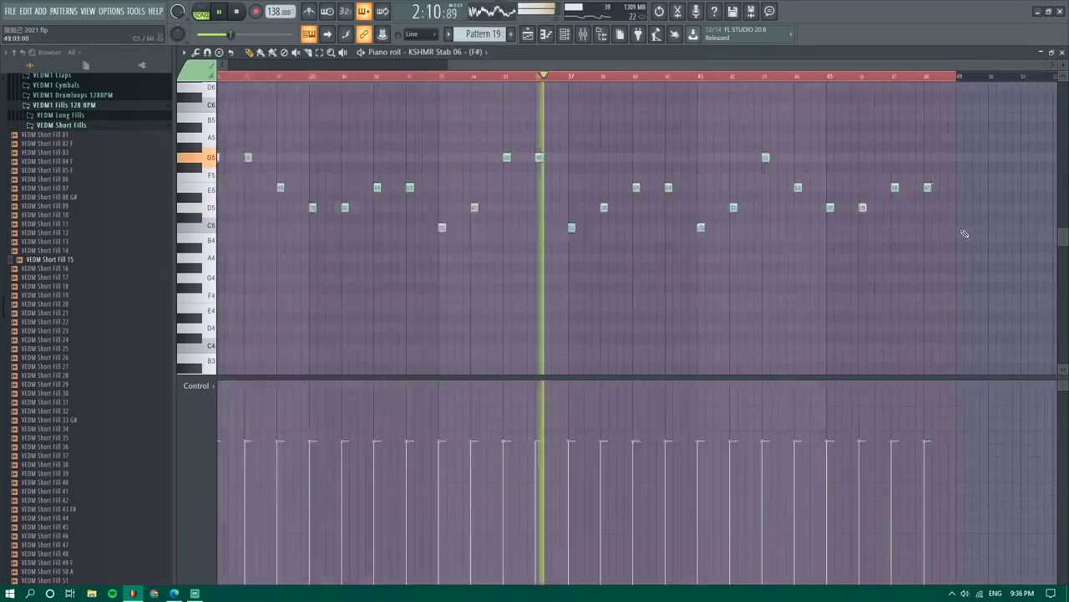
Check the KSHMR Stab 06 mixer track during playback and reopen the stab's notes in Pattern 19
key(F9)
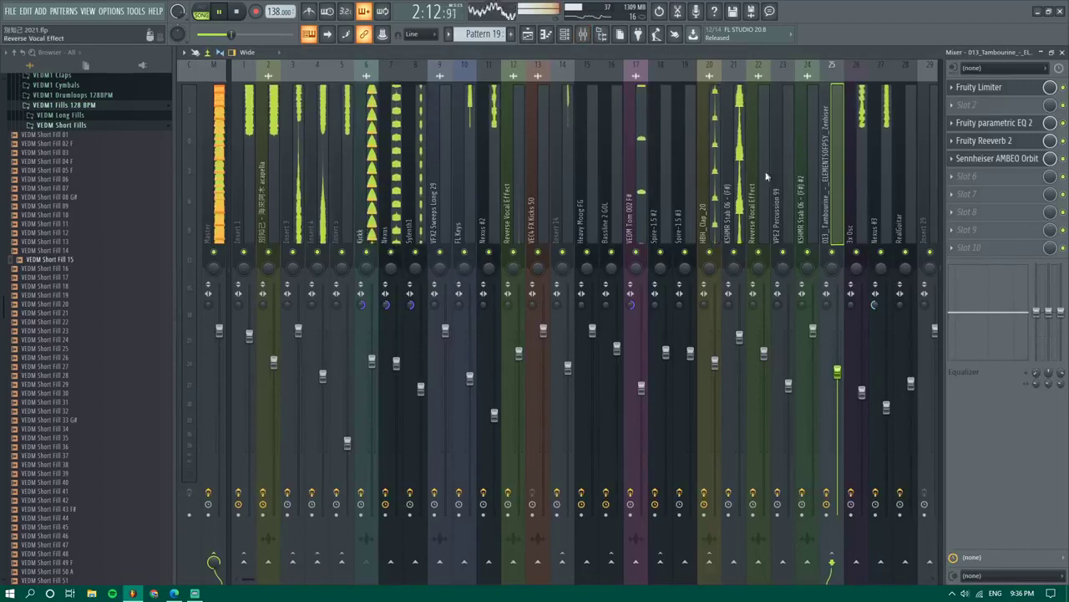
click(739, 167)
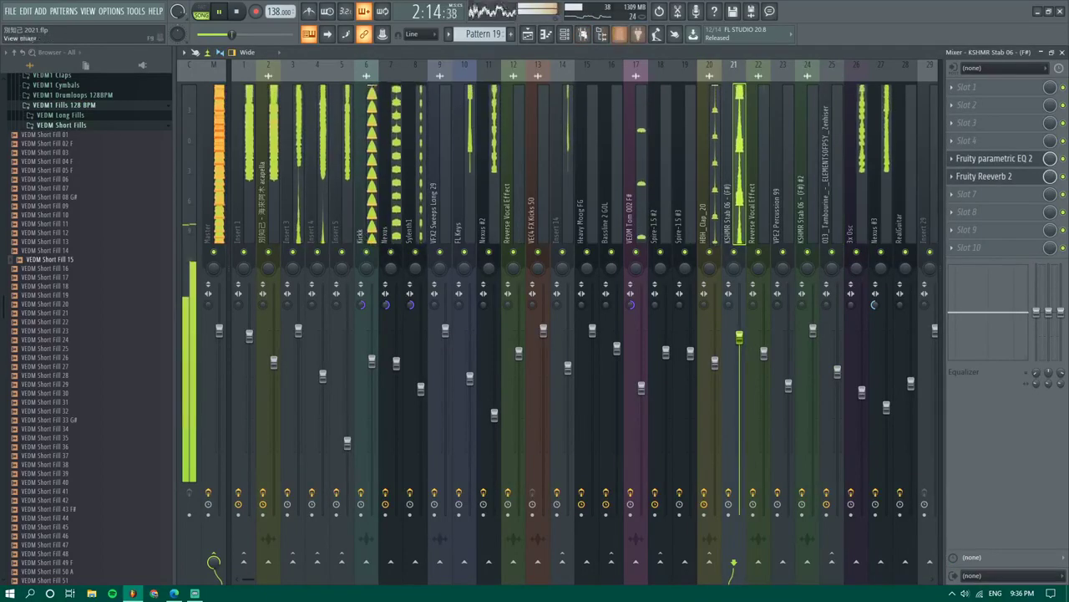
click(530, 34)
click(569, 35)
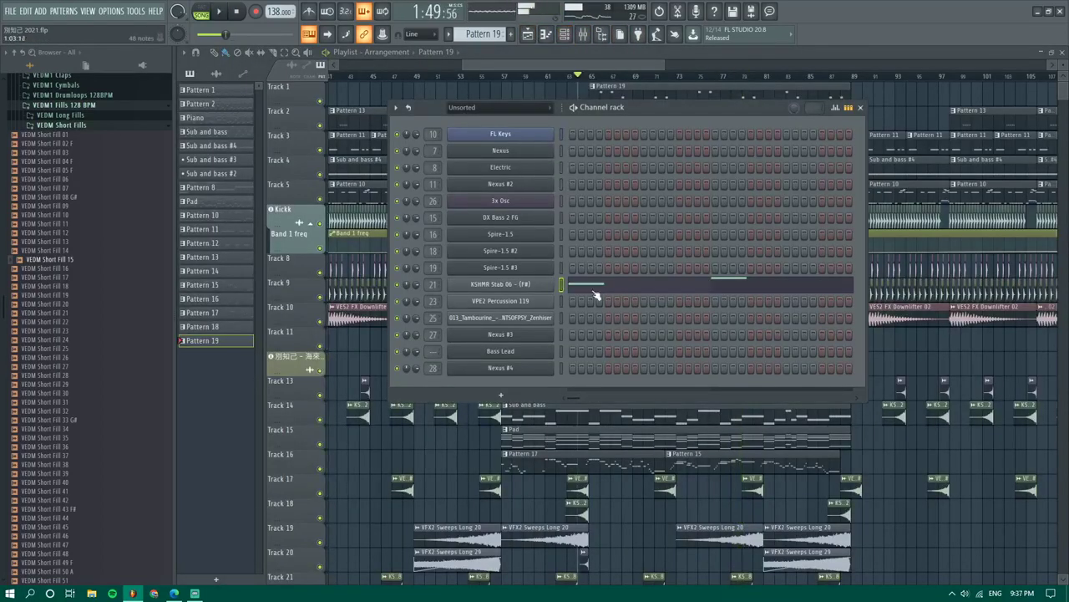
click(596, 293)
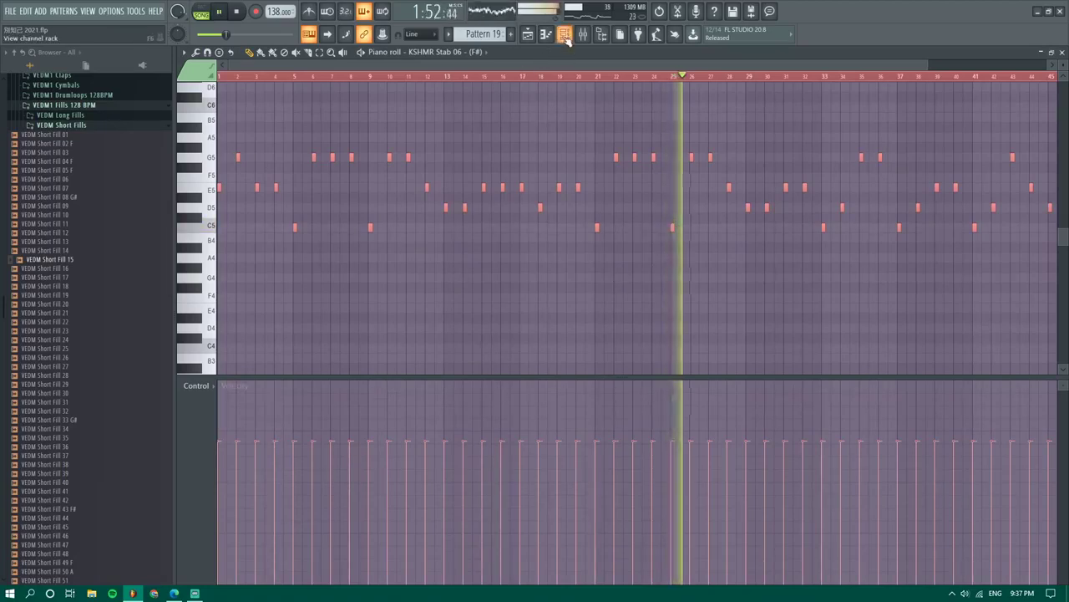
Examine the KSHMR Stab 06 channel's note velocities in the graph editor
key(F6)
right_click(514, 294)
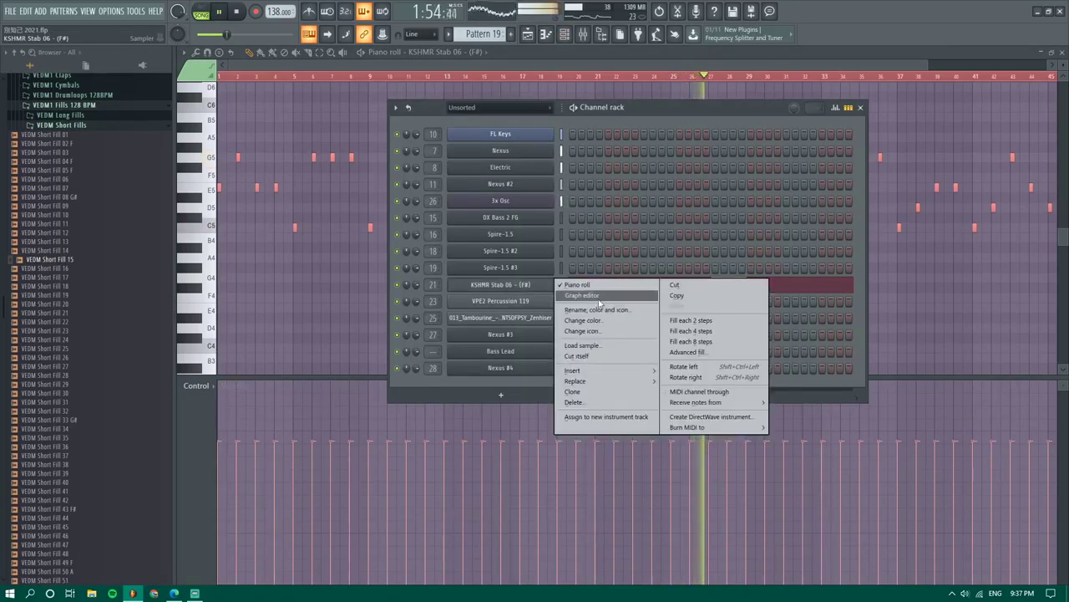
click(589, 310)
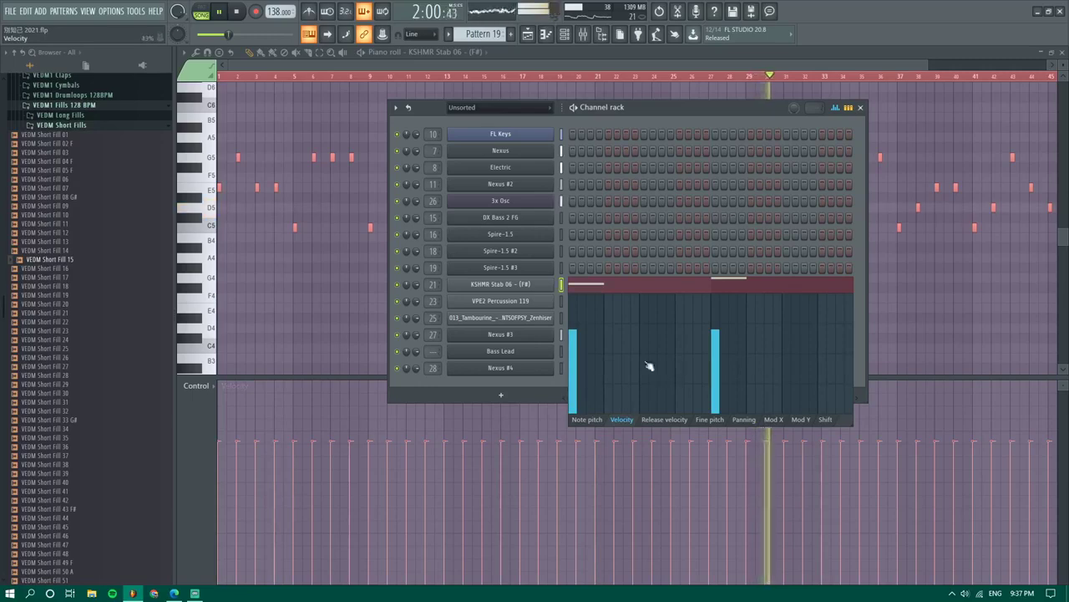
click(306, 363)
Lower the velocity of all KSHMR Stab 06 notes in Pattern 19 together and play the result in the playlist
key(ctrl+a)
scroll(396, 325, down, 1)
key(space)
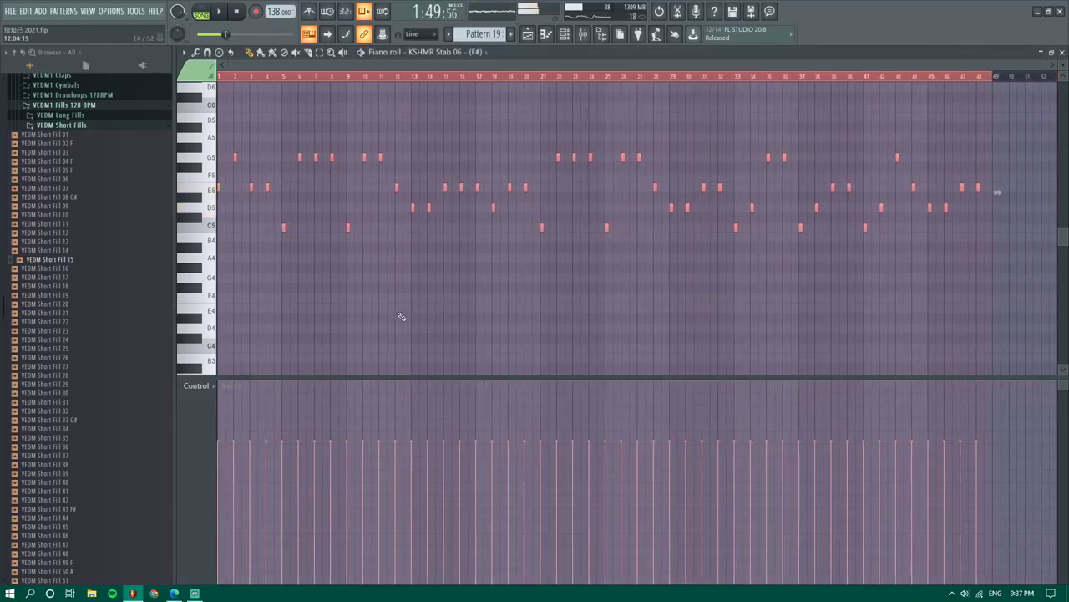
drag(749, 511, 109, 487)
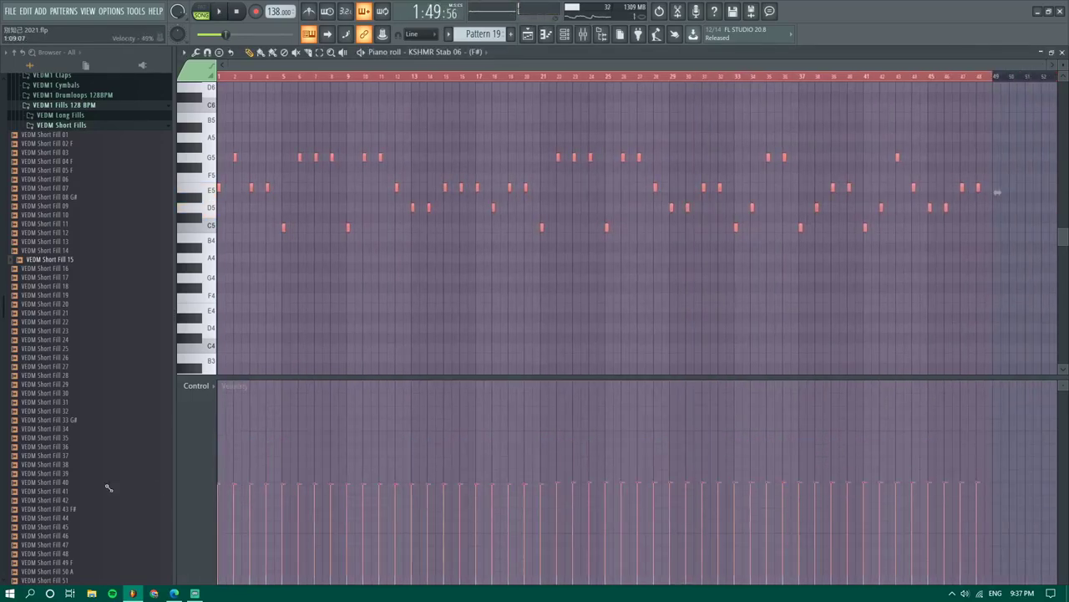
key(ctrl+d)
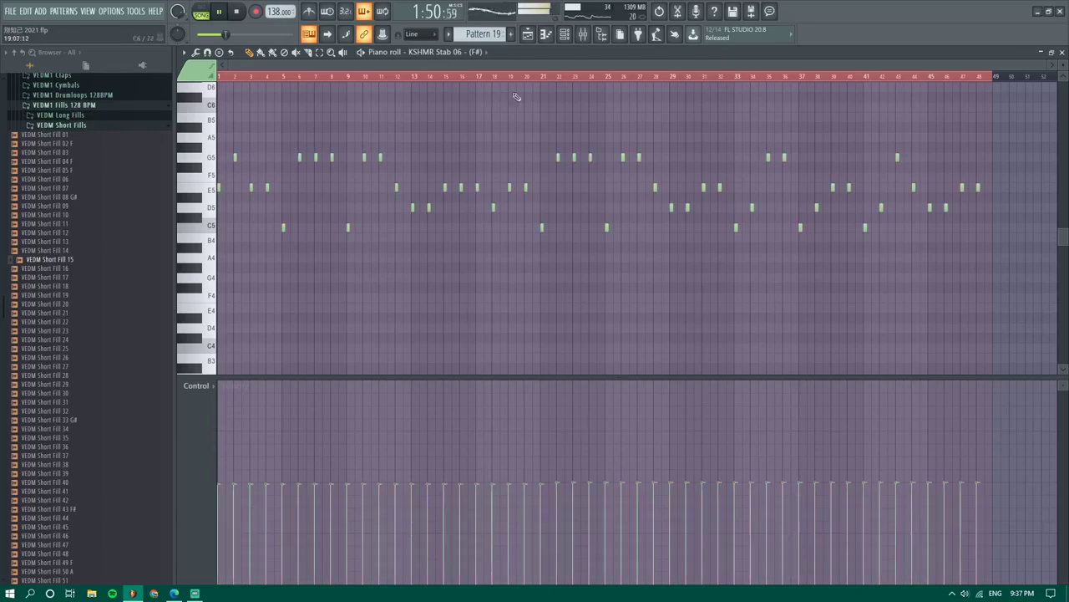
click(527, 35)
scroll(621, 120, up, 3)
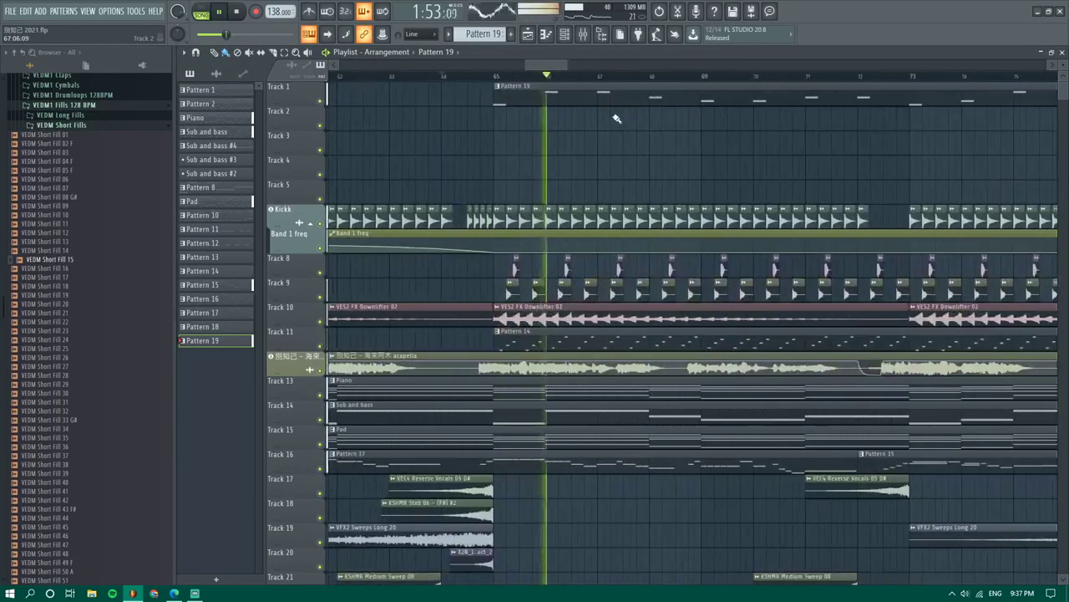
Move the Pattern 19 clip at bar 65 from Track 1 down to Track 4, keeping its start position
scroll(586, 122, down, 4)
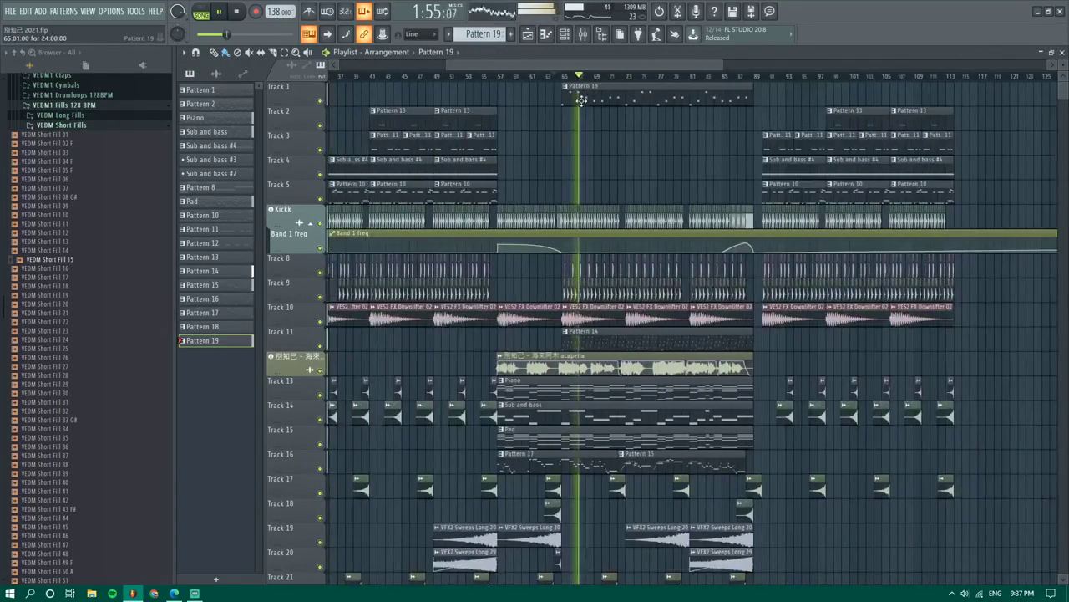
drag(588, 100, 585, 171)
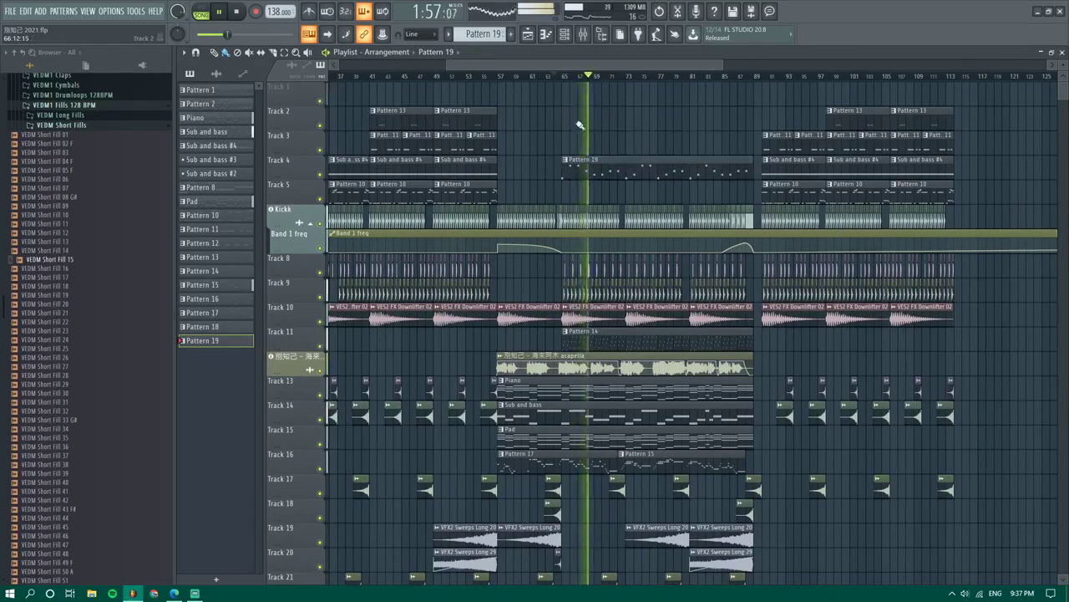
scroll(621, 159, up, 3)
scroll(610, 136, down, 2)
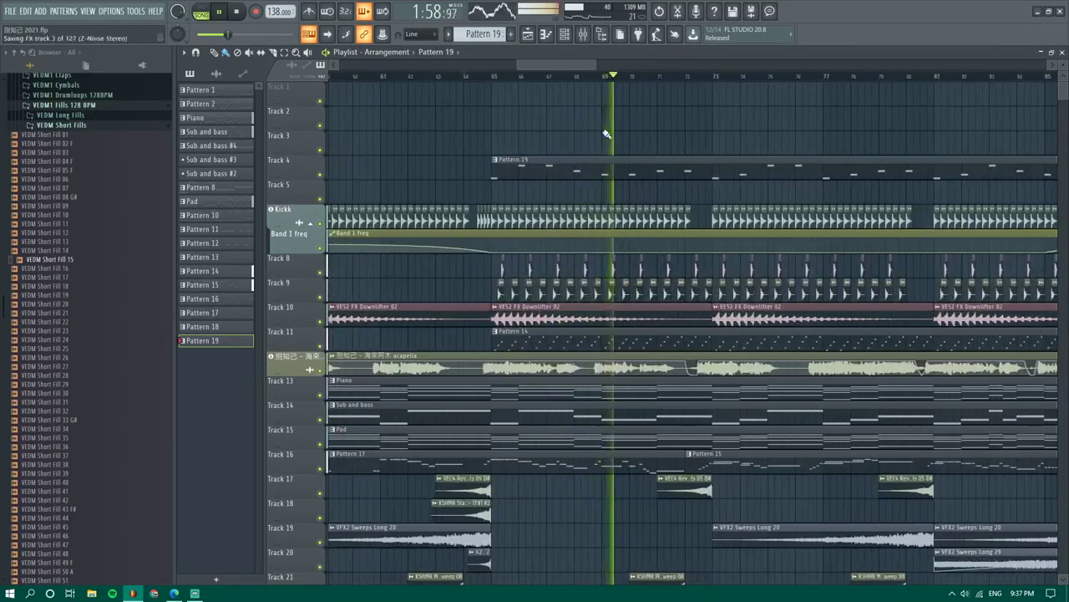
scroll(96, 232, up, 3)
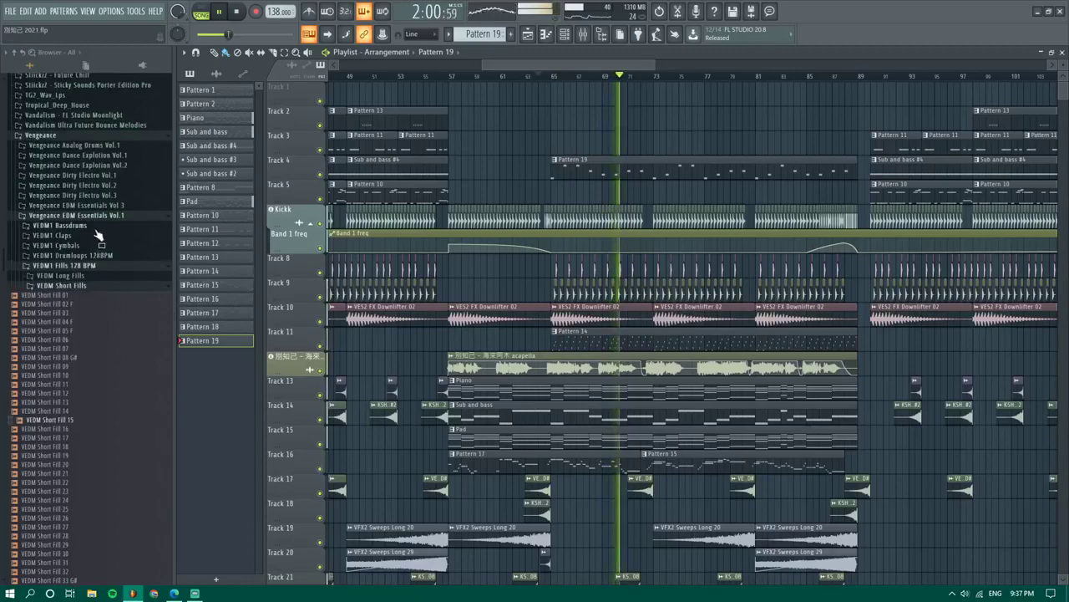
Collapse the Vengeance EDM Essentials Vol.1 folder in the sample browser to show the other Vengeance packs
click(51, 140)
click(43, 266)
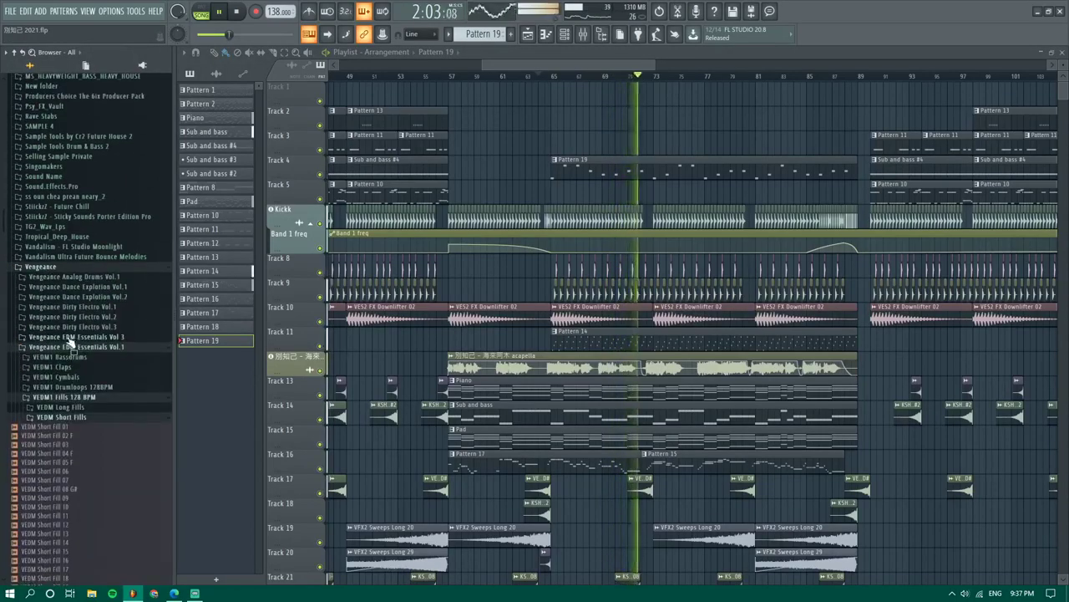
scroll(668, 98, down, 3)
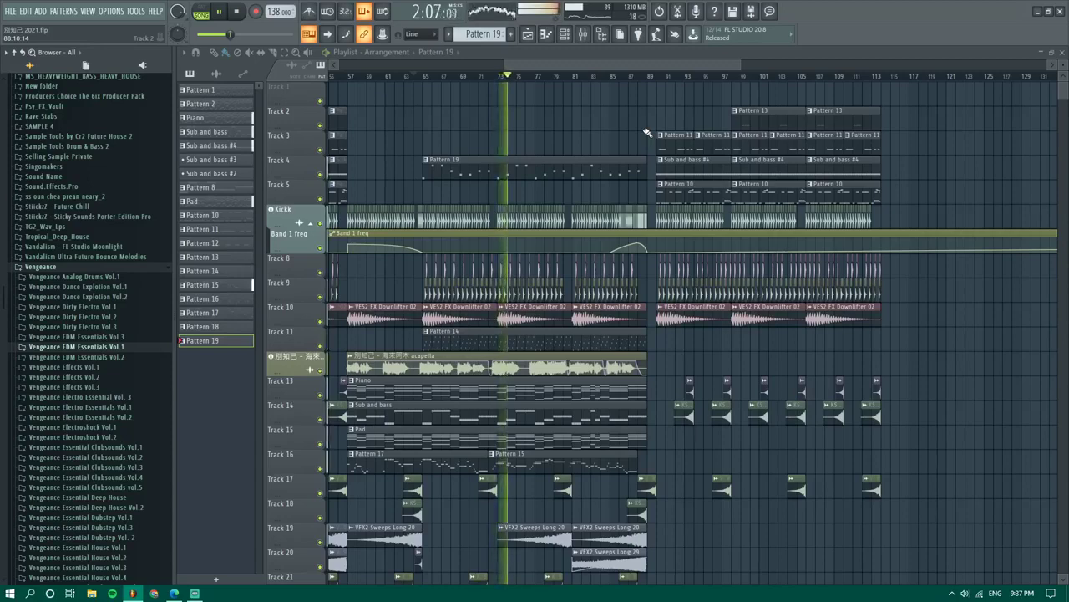
Play the transition from the end of the second verse into the drop at bar 90 repeatedly
click(640, 78)
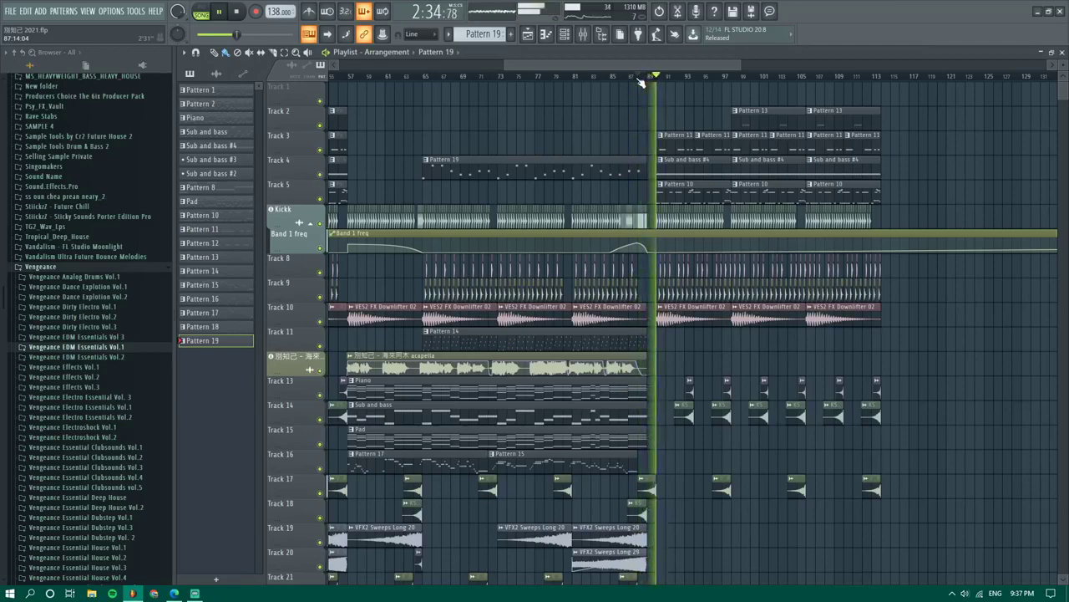
scroll(633, 186, up, 4)
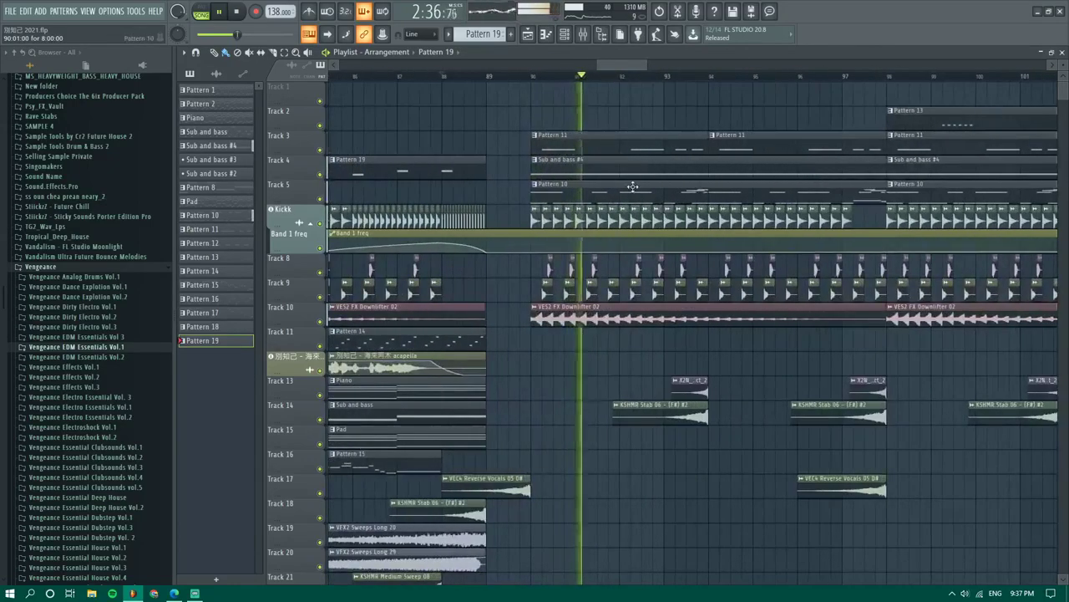
scroll(583, 177, down, 3)
key(space)
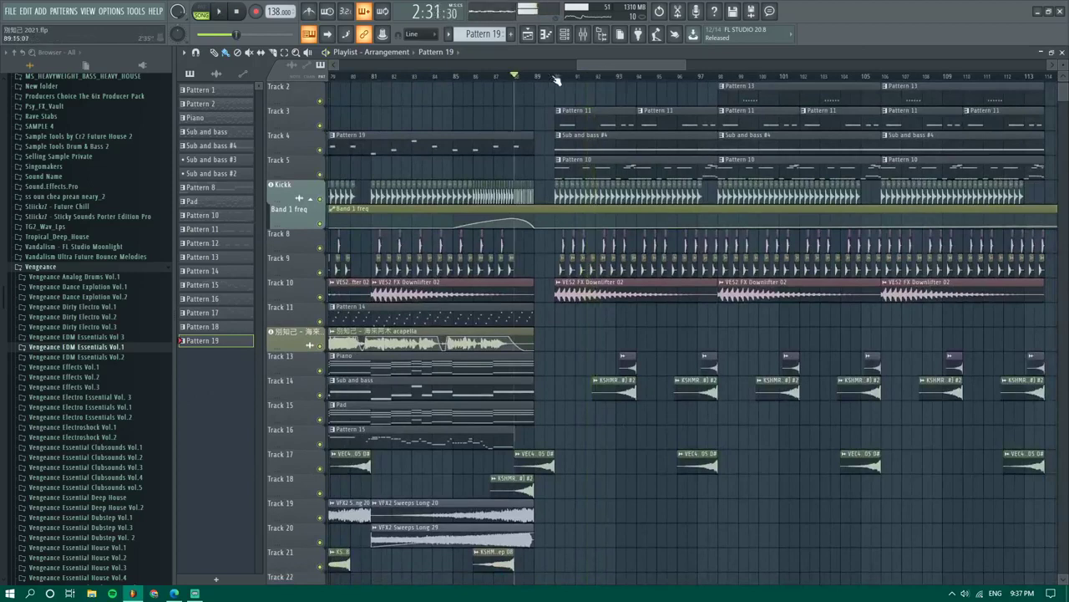
click(546, 77)
key(space)
scroll(574, 142, up, 3)
key(space)
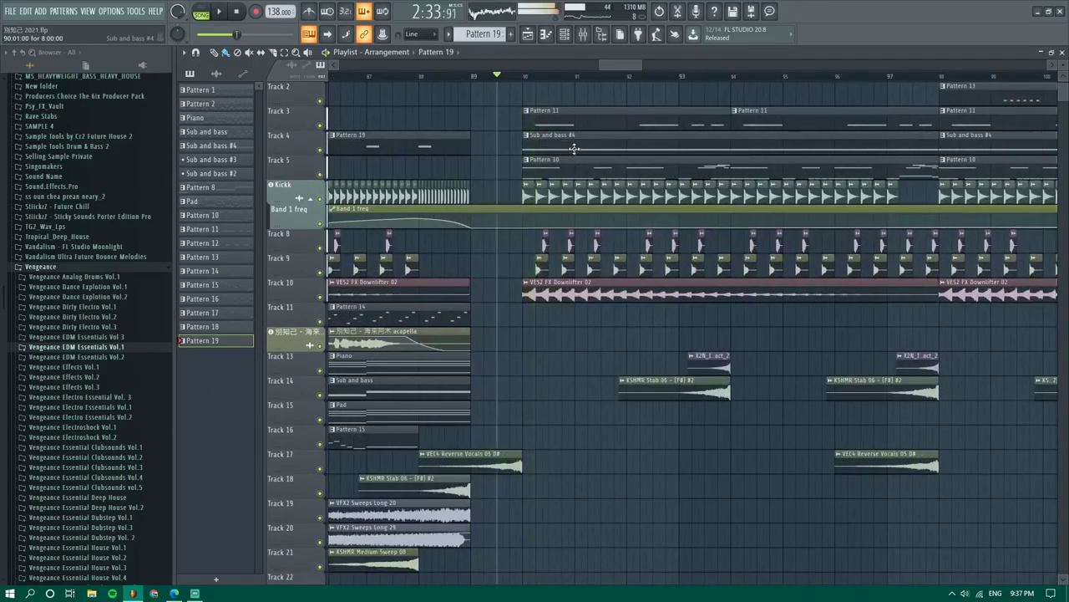
key(space)
key(space)
key(space)
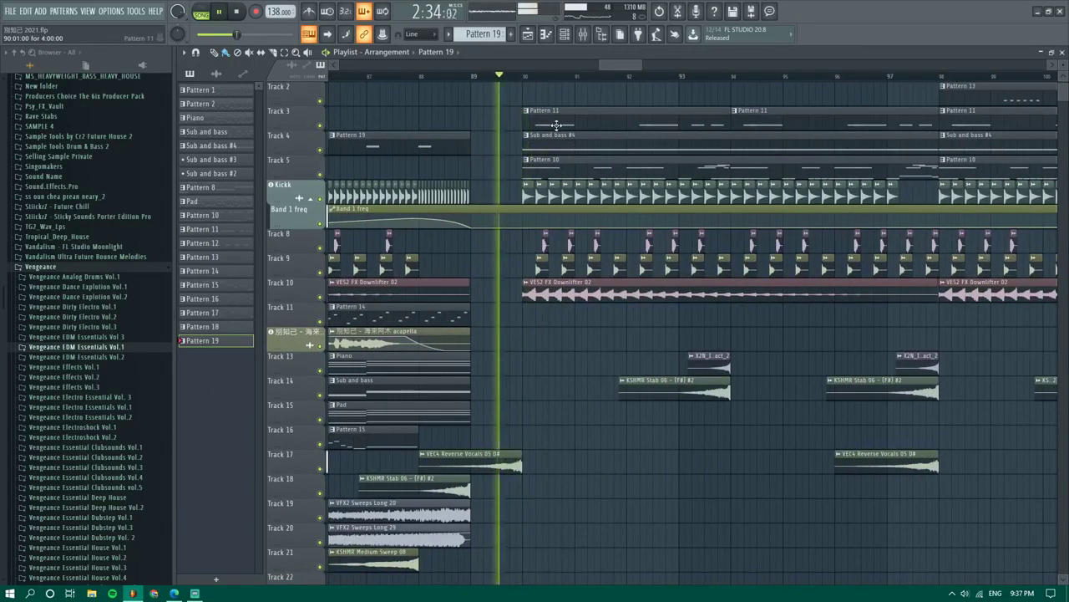
key(space)
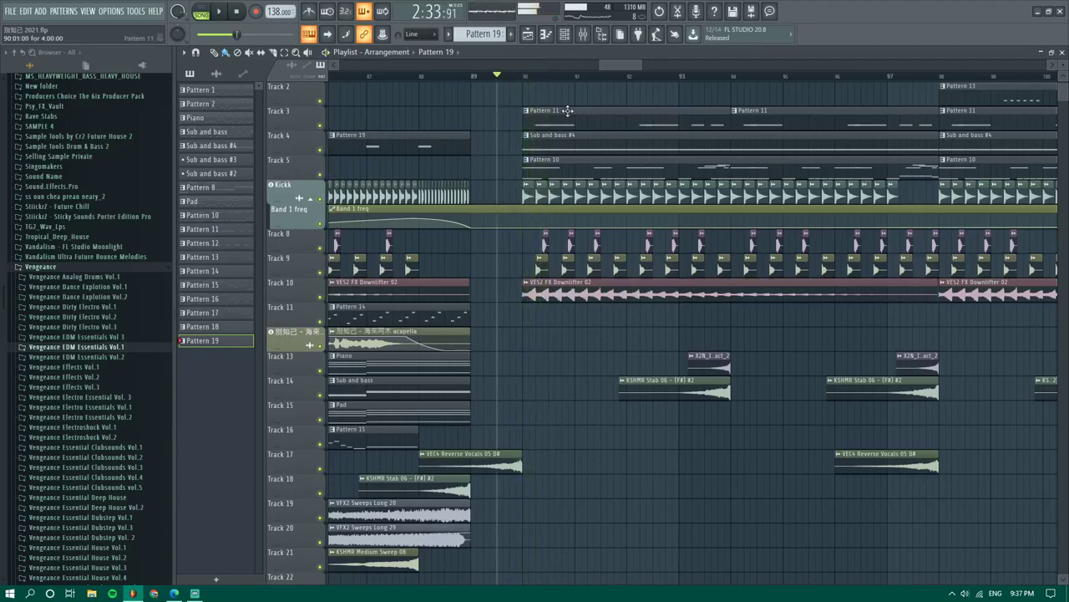
Check Pattern 11's notes and delete the Pattern 11 clips from bar 98 onward and both Pattern 13 clips in the second drop
double_click(567, 110)
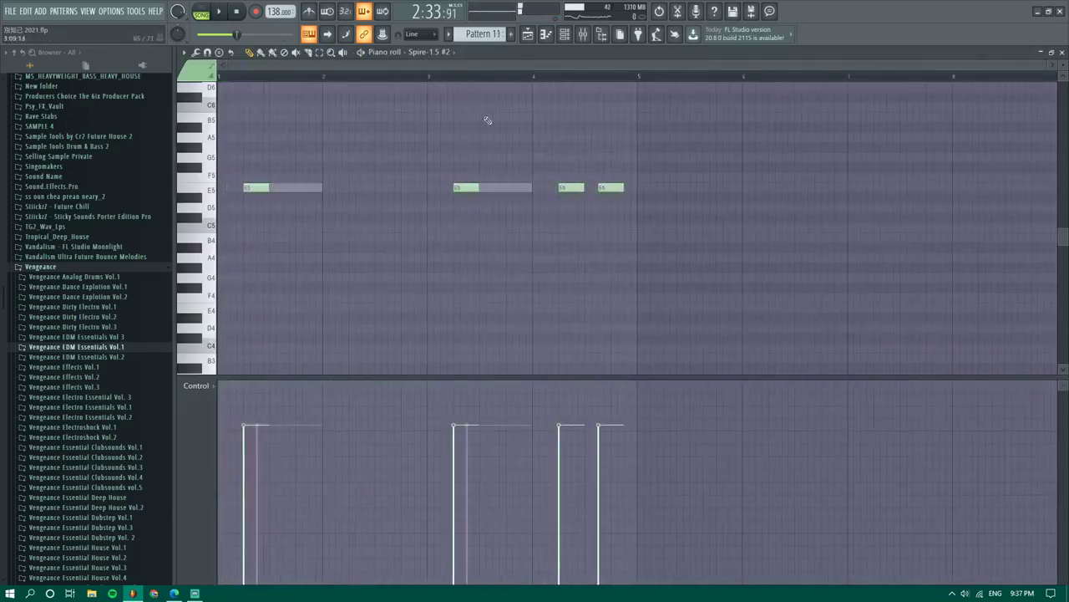
click(528, 34)
scroll(500, 103, down, 5)
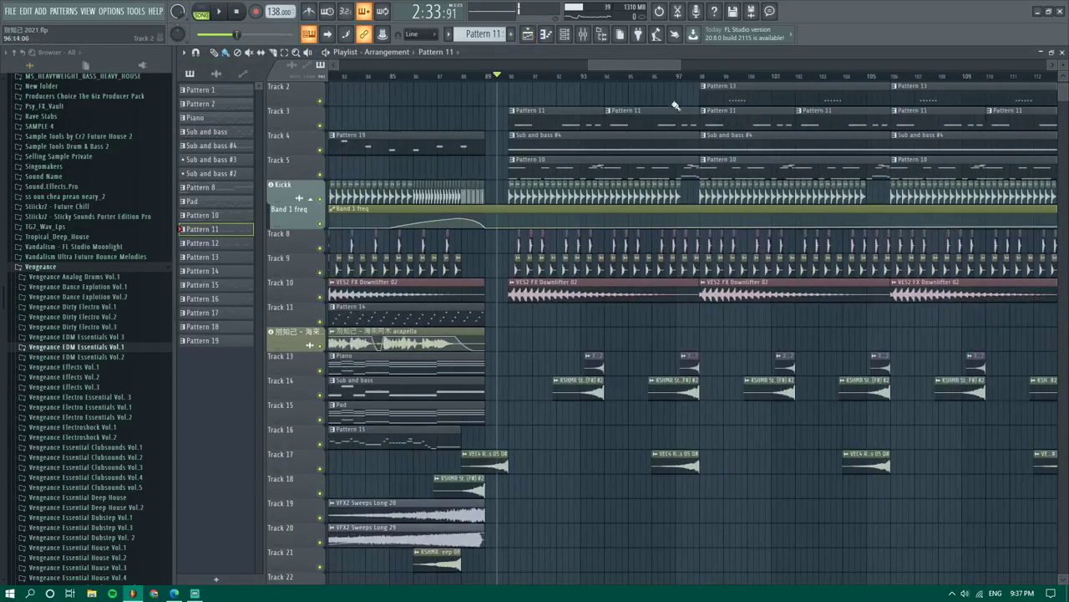
right_click(836, 118)
right_click(845, 104)
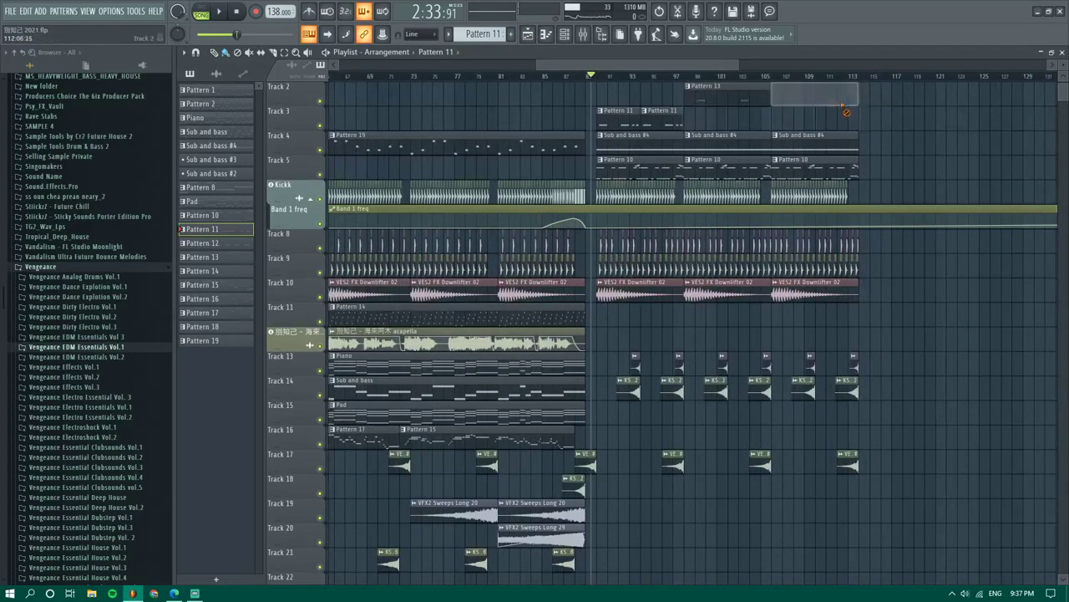
right_click(752, 96)
Make the remaining Pattern 11 clips in the second drop unique and delete the Spire-1.5 #3 notes from the new pattern
right_click(604, 110)
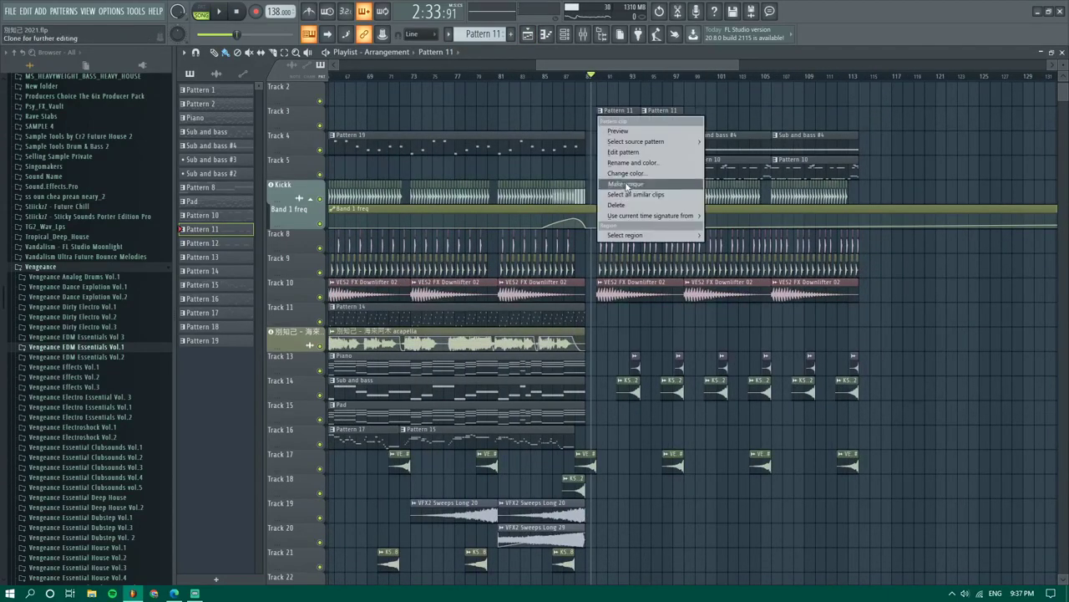
click(626, 184)
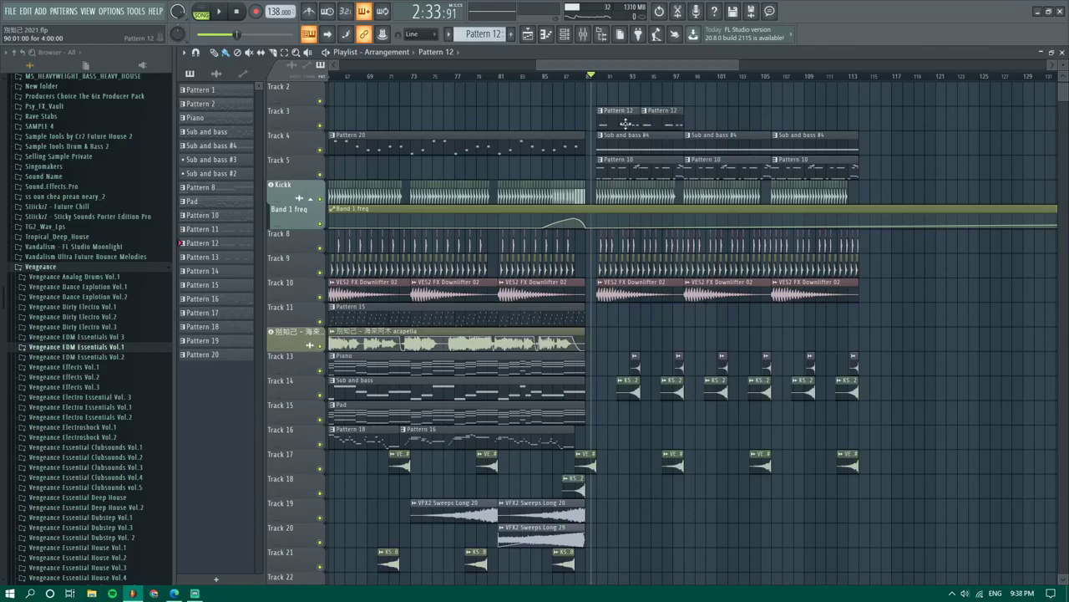
double_click(625, 123)
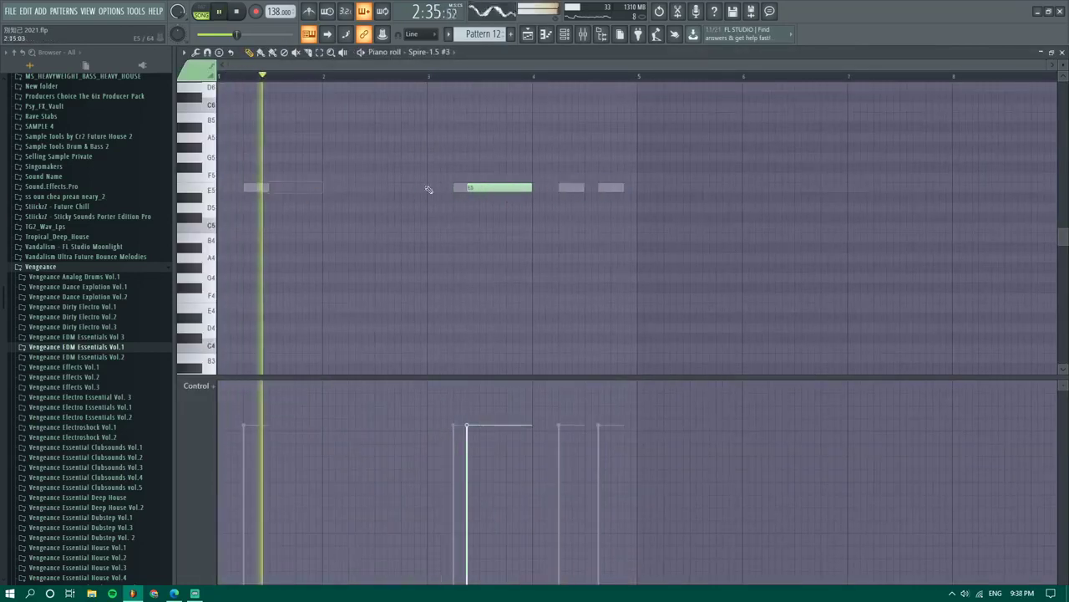
right_click(494, 189)
click(565, 34)
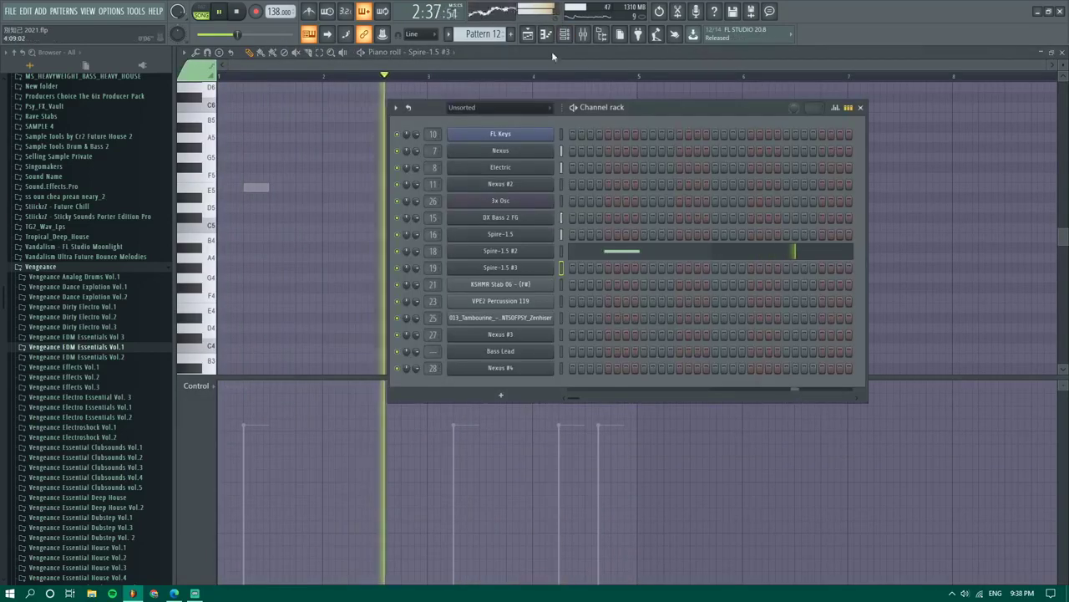
Duplicate the pair of Pattern 12 clips on Track 3 twice to fill the rest of the second drop
click(528, 34)
drag(696, 106, 781, 122)
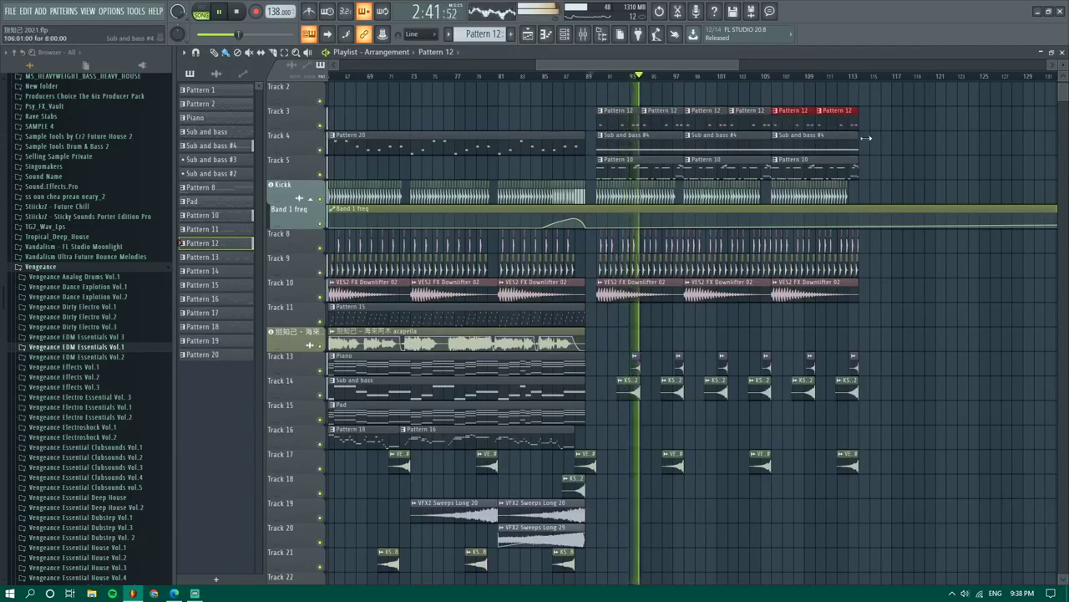
ctrl+click(894, 168)
Play the transition around bar 88 into the second drop and examine the gap at bar 89
key(space)
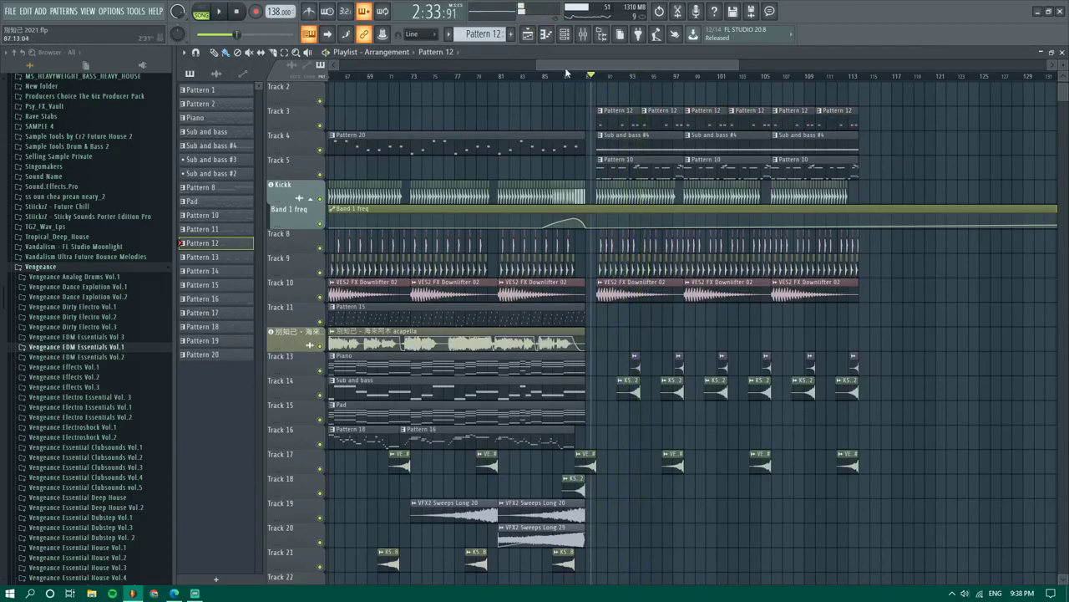
key(space)
click(575, 77)
scroll(584, 86, up, 5)
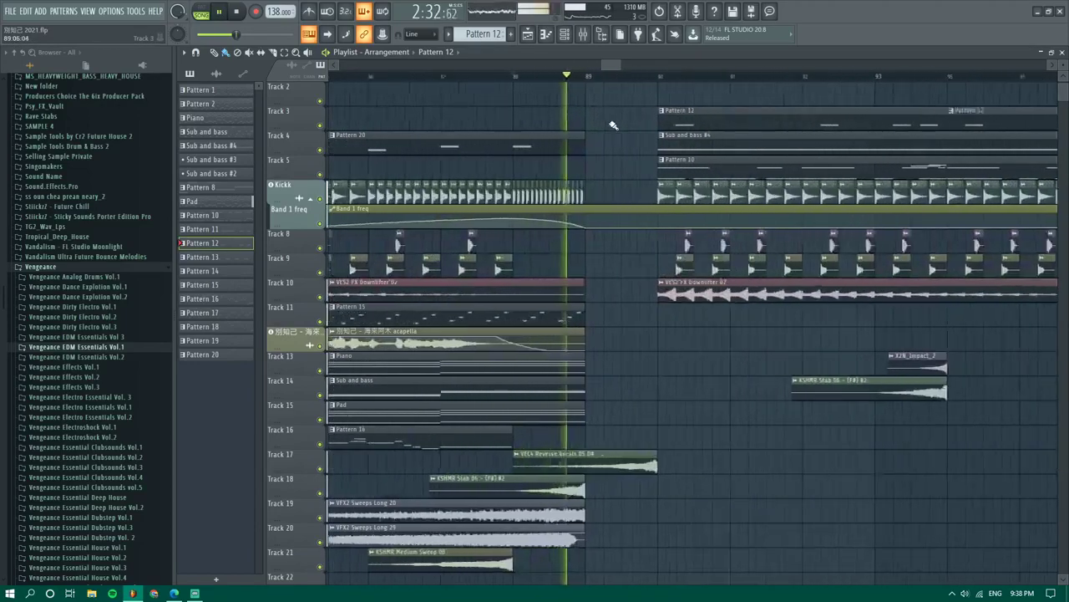
scroll(614, 125, up, 4)
key(space)
key(space)
scroll(544, 248, down, 3)
scroll(516, 219, up, 2)
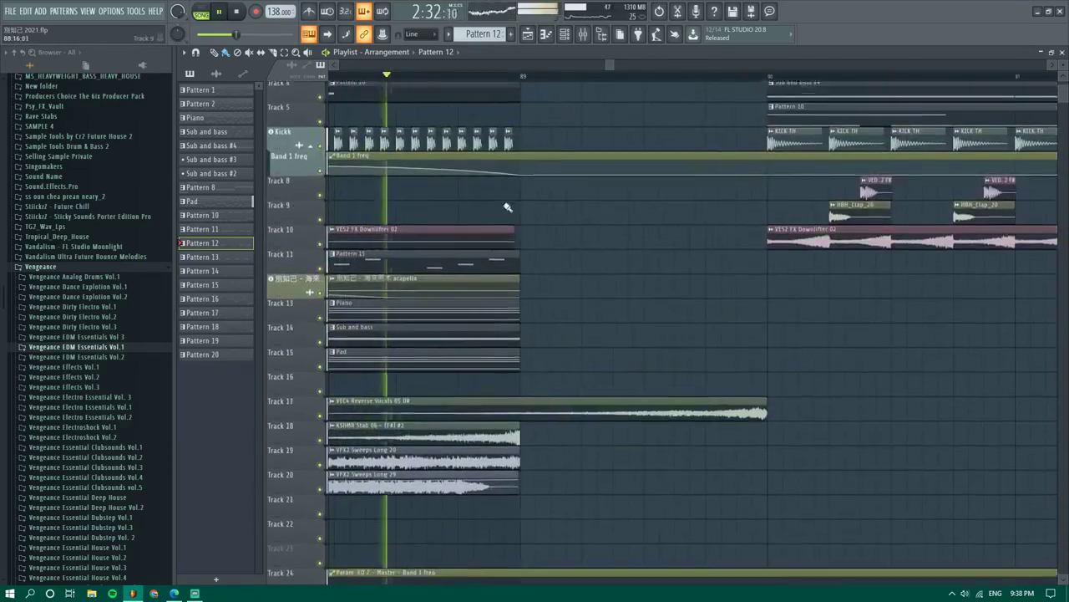
Place a KICK TH clip at the start of bar 89 on the Kickk track and lengthen it to about one beat
click(508, 146)
click(524, 146)
drag(528, 148, 574, 149)
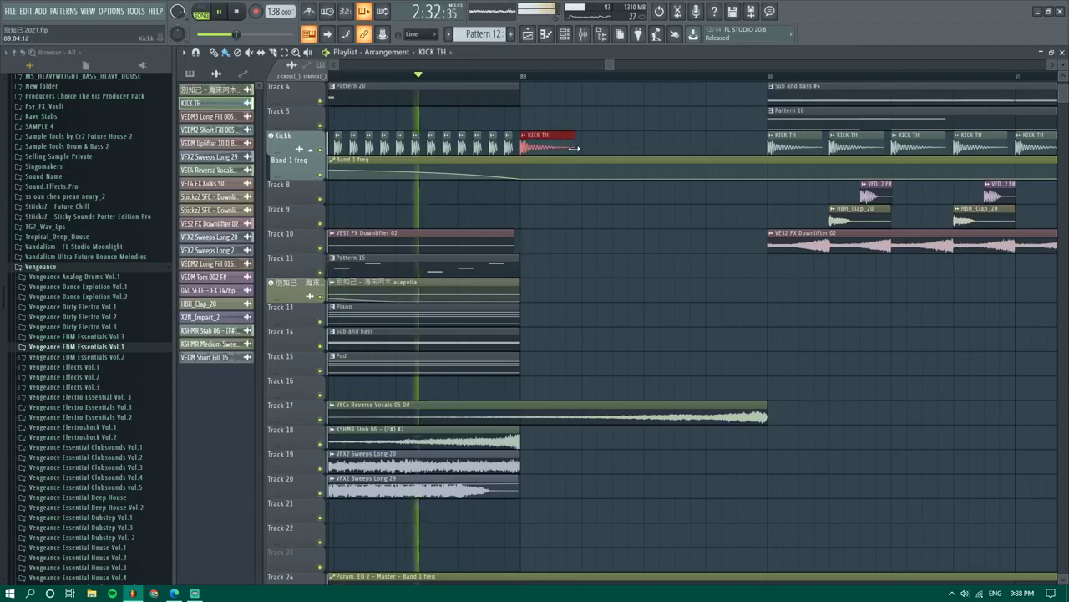
scroll(593, 163, down, 4)
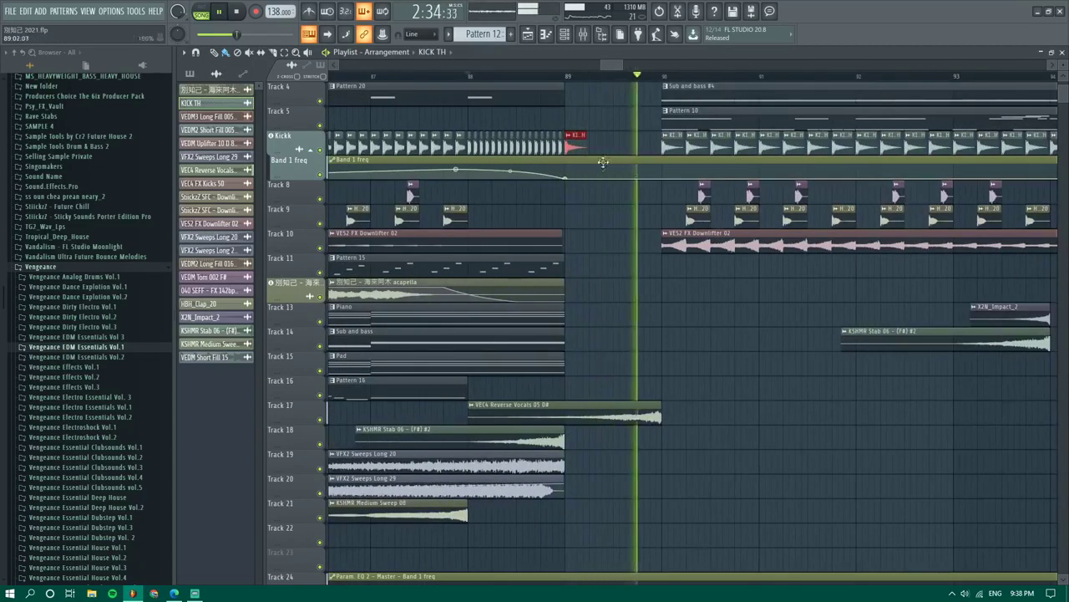
key(space)
key(space)
click(629, 145)
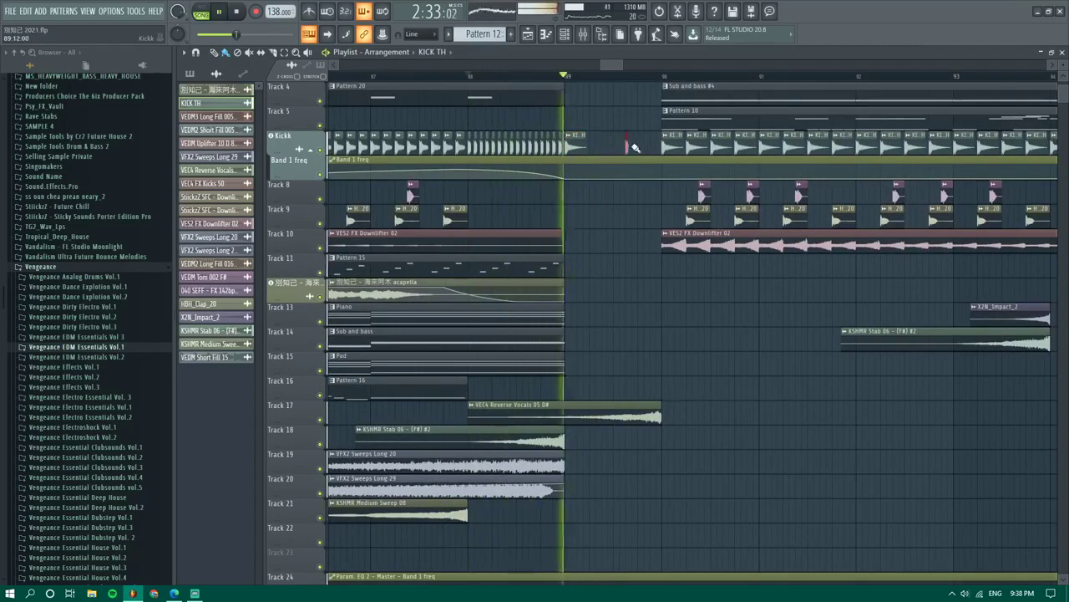
click(637, 148)
click(644, 147)
key(space)
key(space)
right_click(634, 147)
right_click(628, 148)
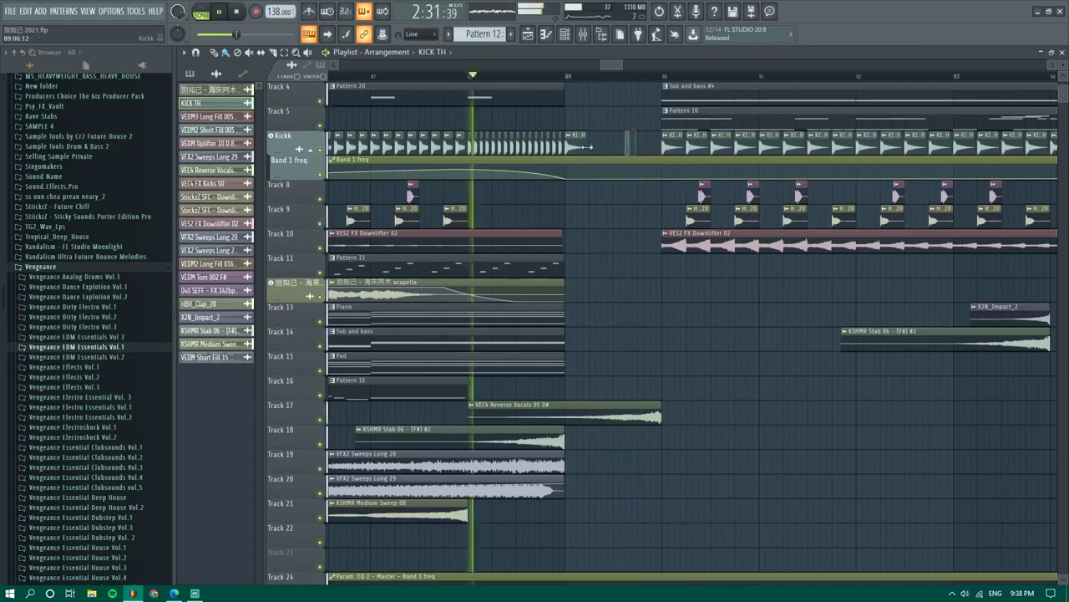
Place three short KICK TH clips at the end of bar 89 on the Kickk track, leading into bar 90
key(space)
key(space)
click(630, 146)
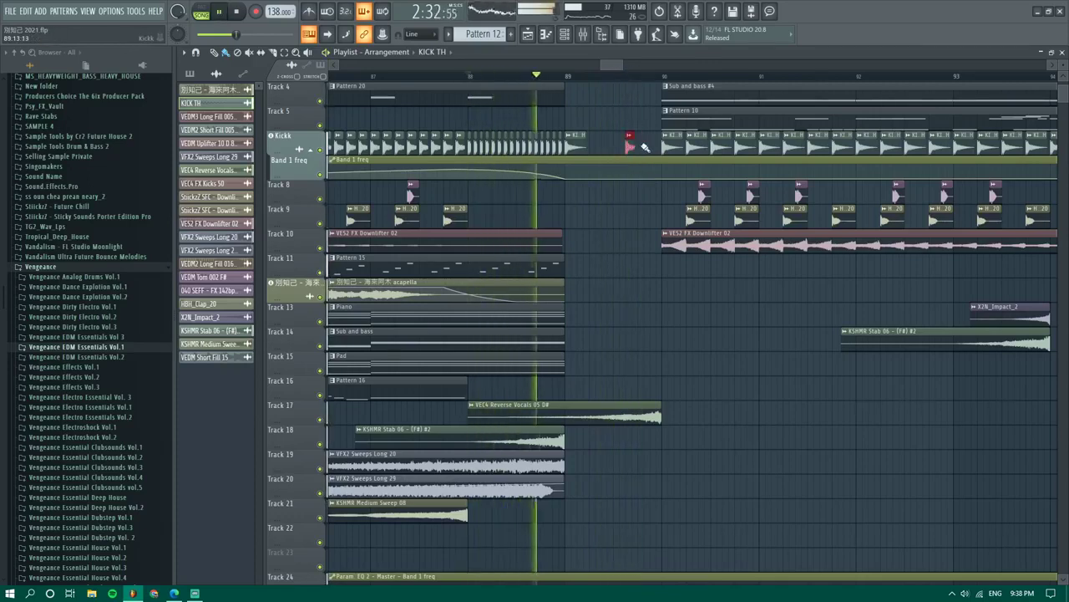
click(644, 147)
click(655, 147)
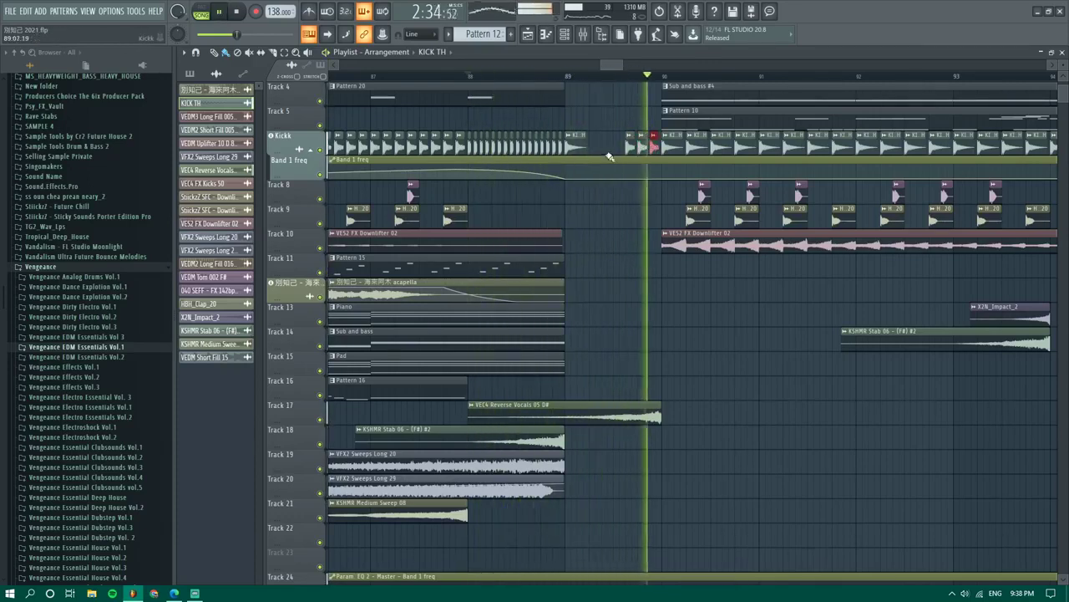
key(space)
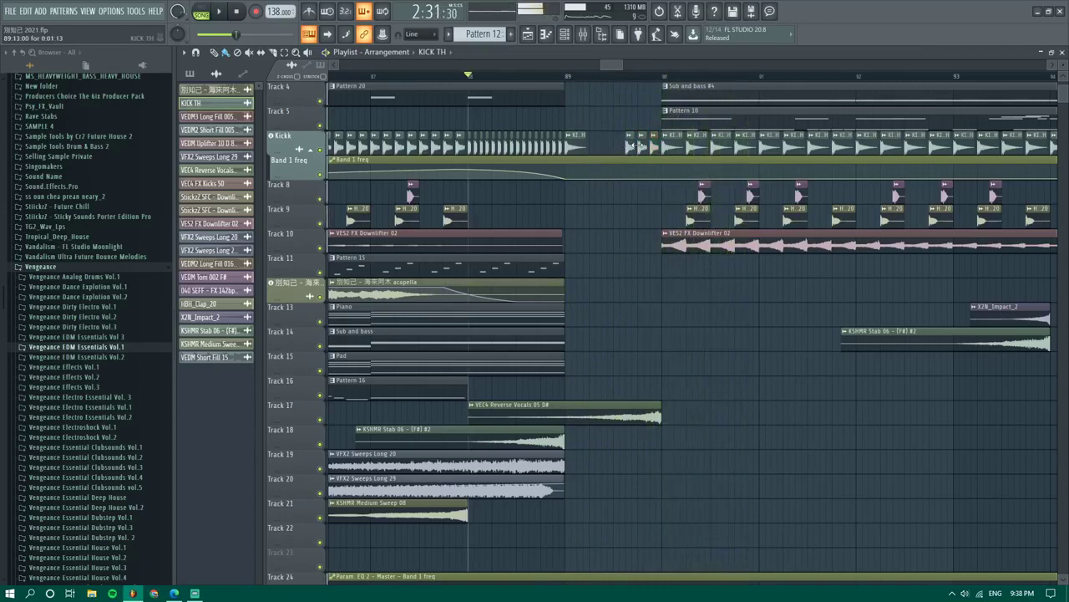
Play the kick fill from just before bar 89, remove the extra earliest short kick, and restore the deleted long kick
click(562, 77)
key(space)
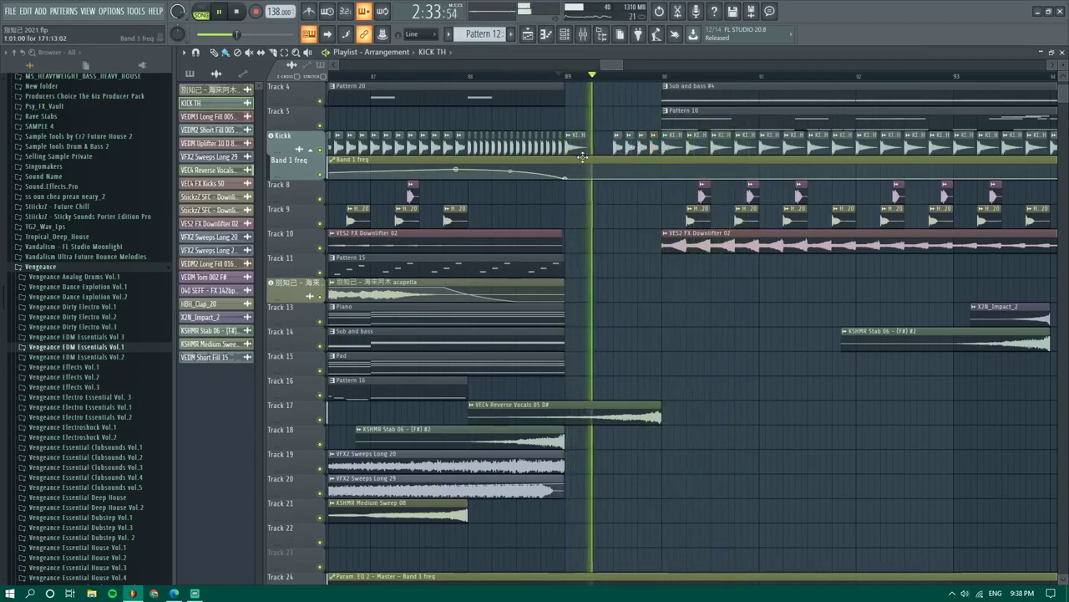
right_click(619, 147)
key(space)
key(space)
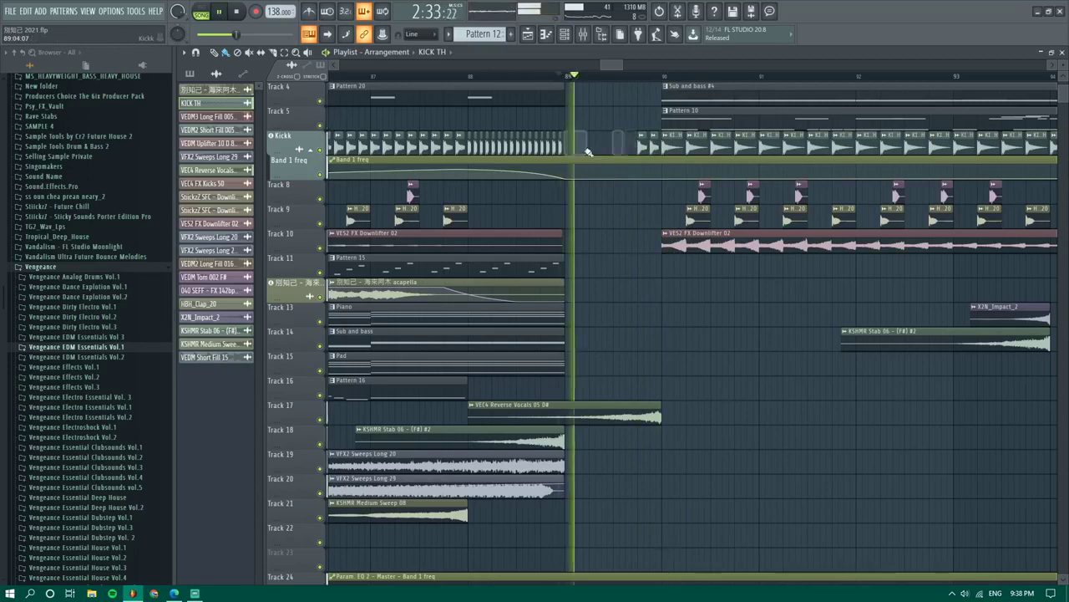
key(ctrl+z)
key(space)
key(space)
Try the fill without the first of the three short kicks before bar 90, and put that kick back
right_click(627, 146)
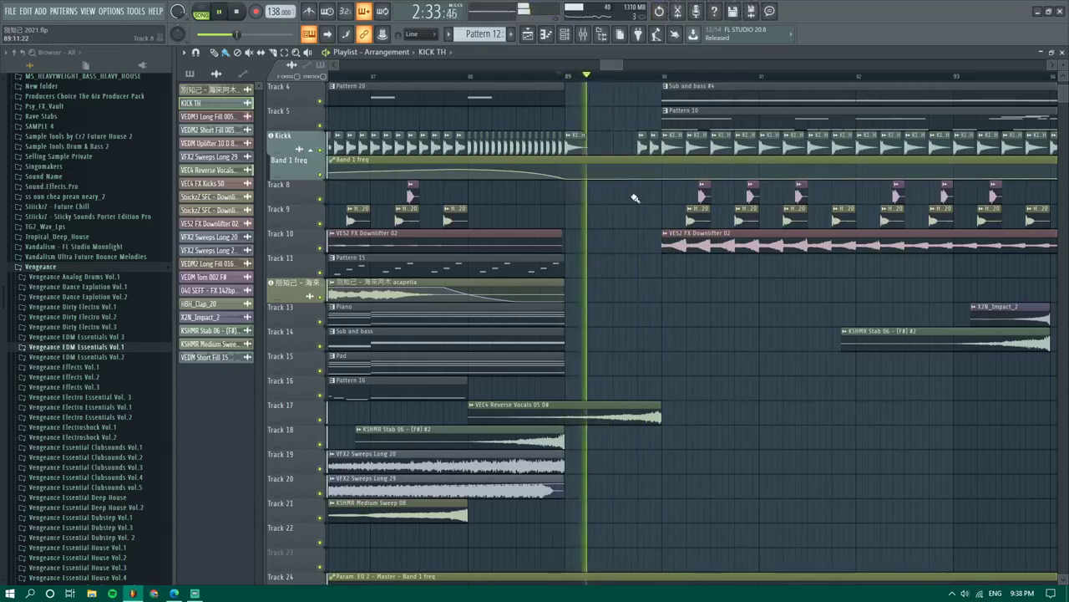
key(space)
key(space)
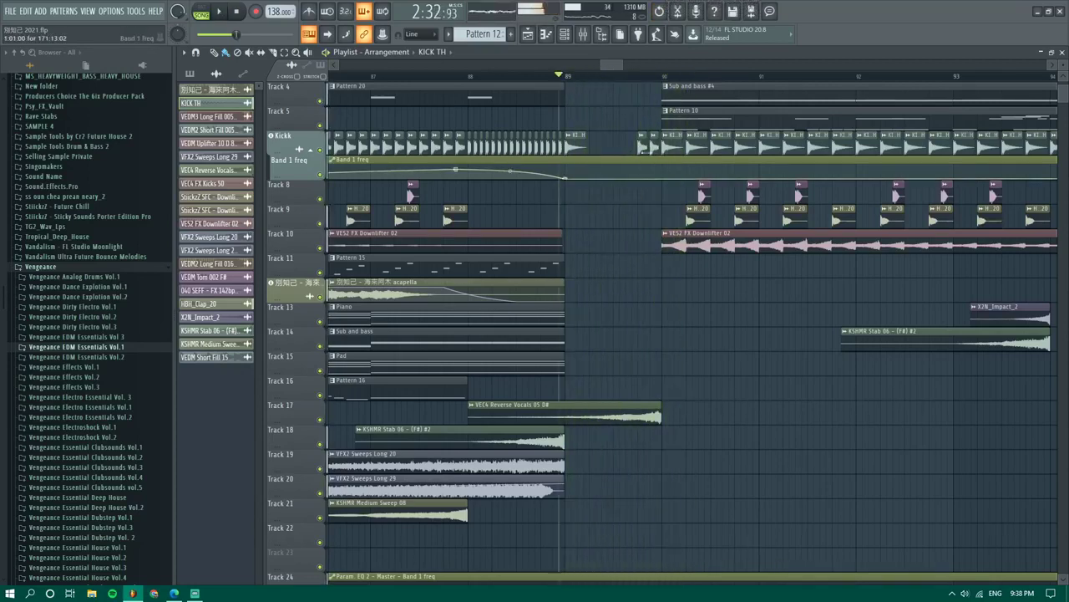
click(629, 148)
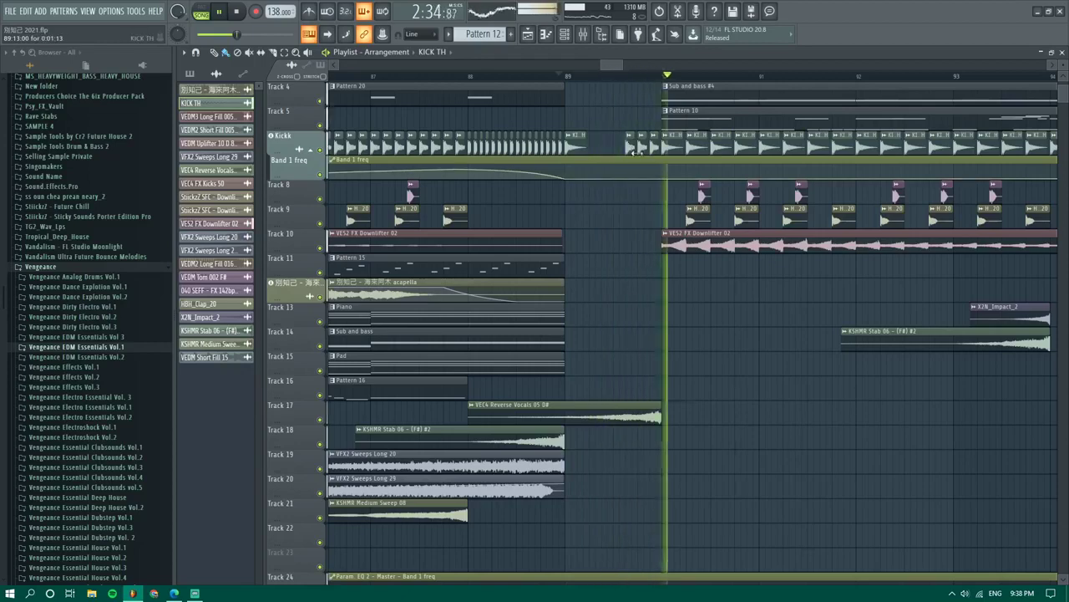
Listen to the kick fill and second drop around bars 89 to 94, replaying from just before bar 88
scroll(653, 269, down, 3)
scroll(653, 270, down, 3)
scroll(654, 269, up, 4)
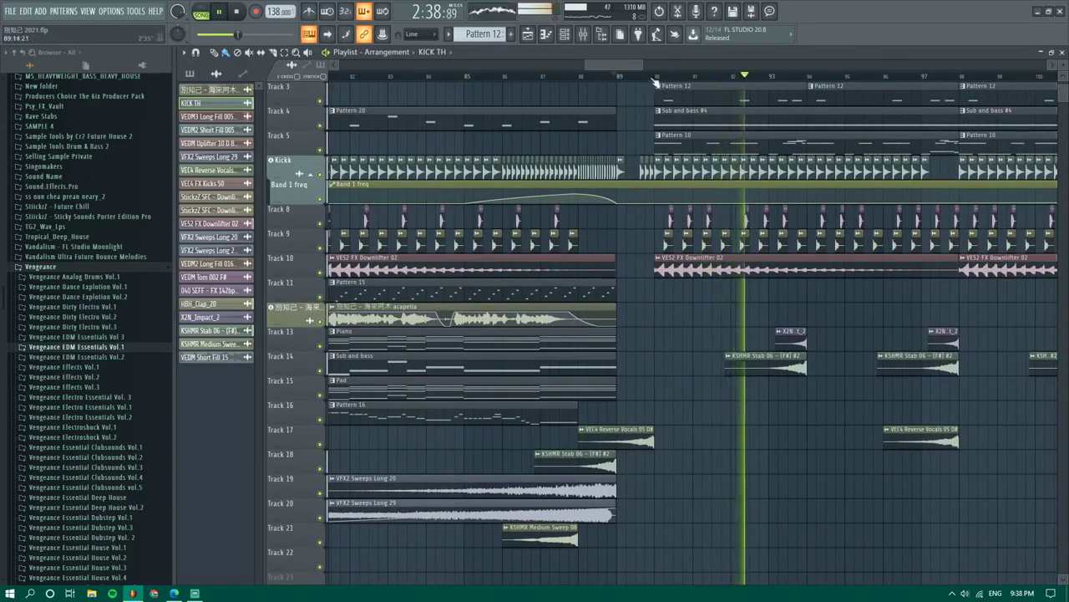
scroll(656, 100, down, 2)
scroll(718, 258, up, 2)
scroll(719, 258, down, 4)
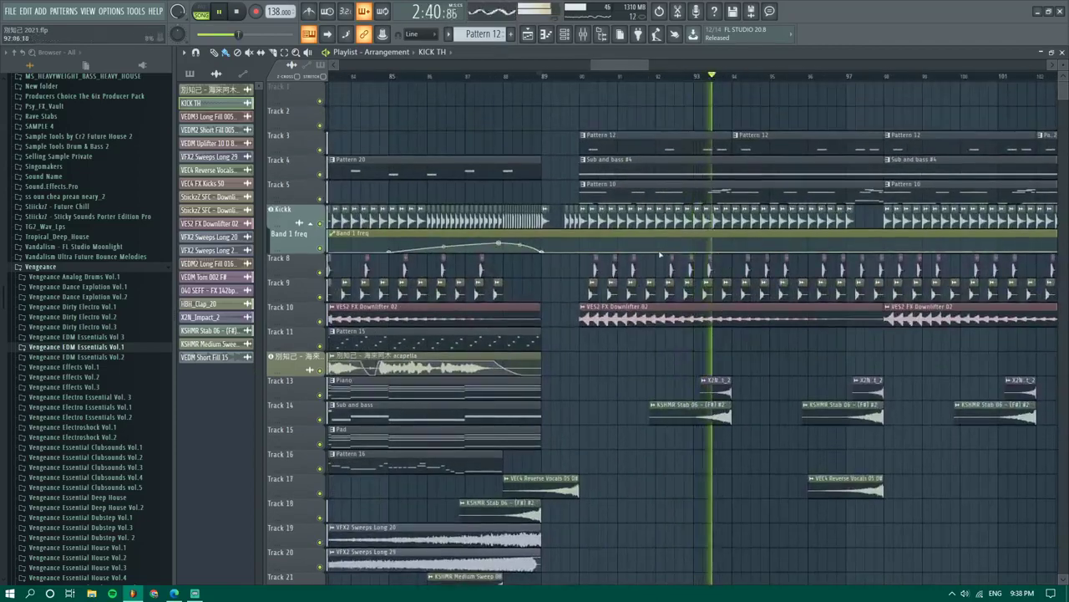
scroll(693, 209, up, 2)
click(595, 77)
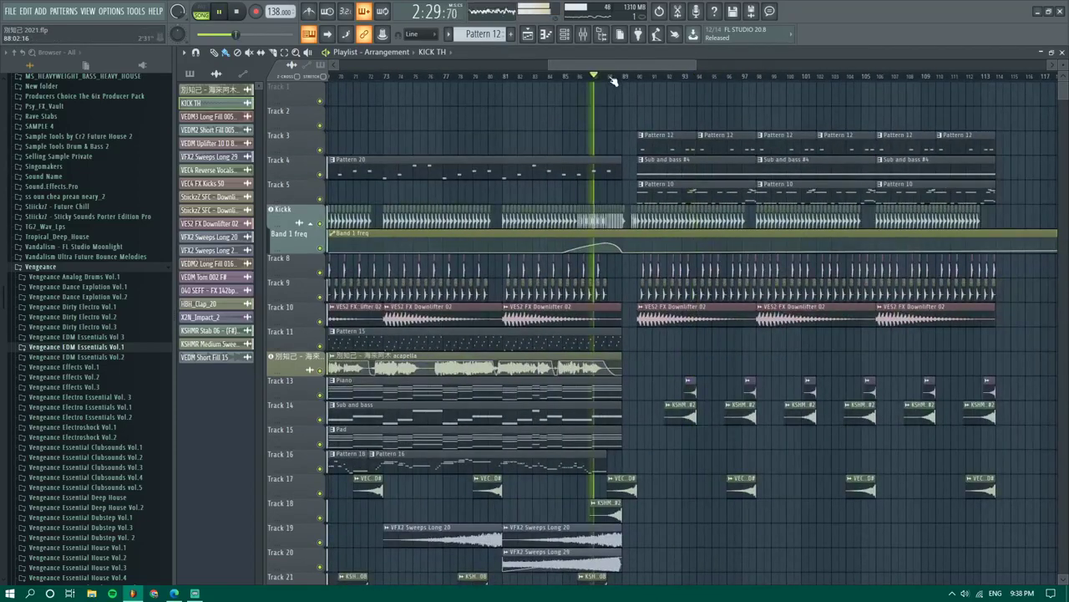
scroll(633, 102, up, 2)
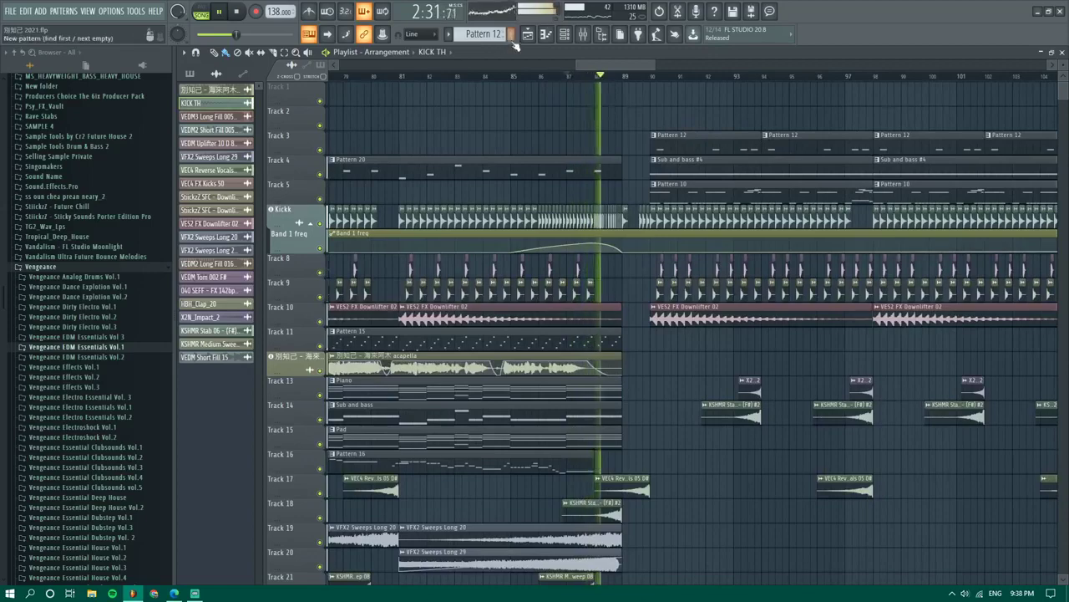
Create a new empty pattern and filter the Channel rack to the Unsorted channels
key(F4)
click(565, 34)
click(499, 107)
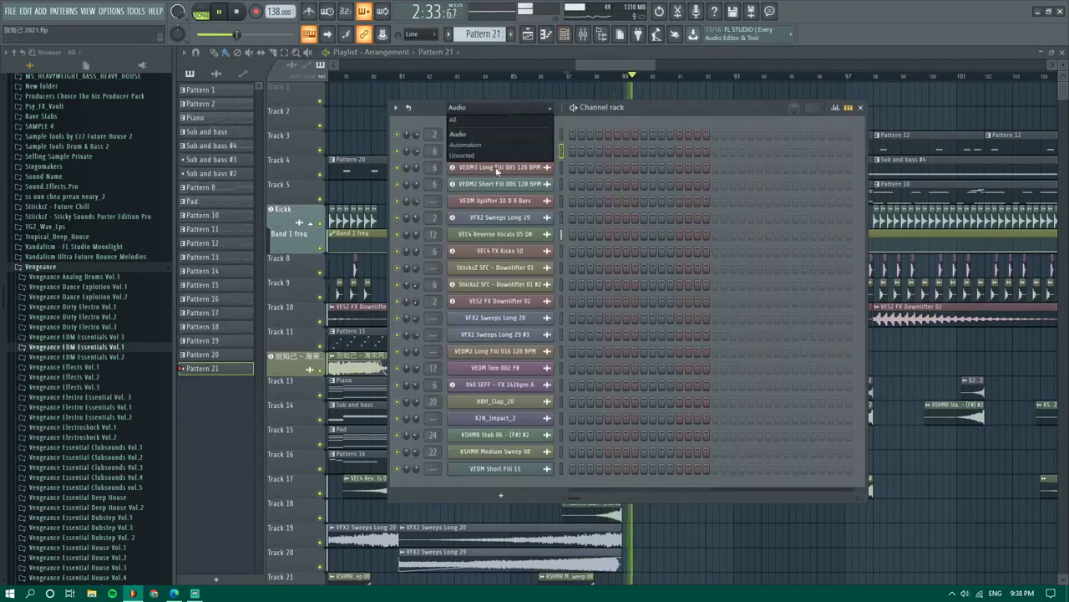
click(488, 153)
key(F6)
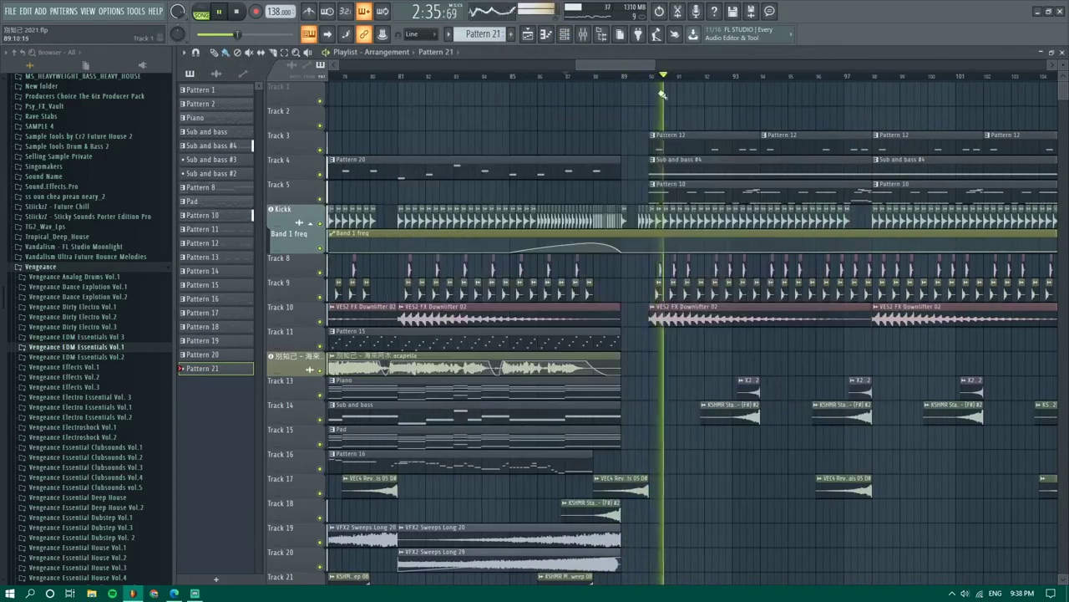
Listen to the second drop from bar 90, skip ahead to bar 97, and stop playback
scroll(687, 152, down, 4)
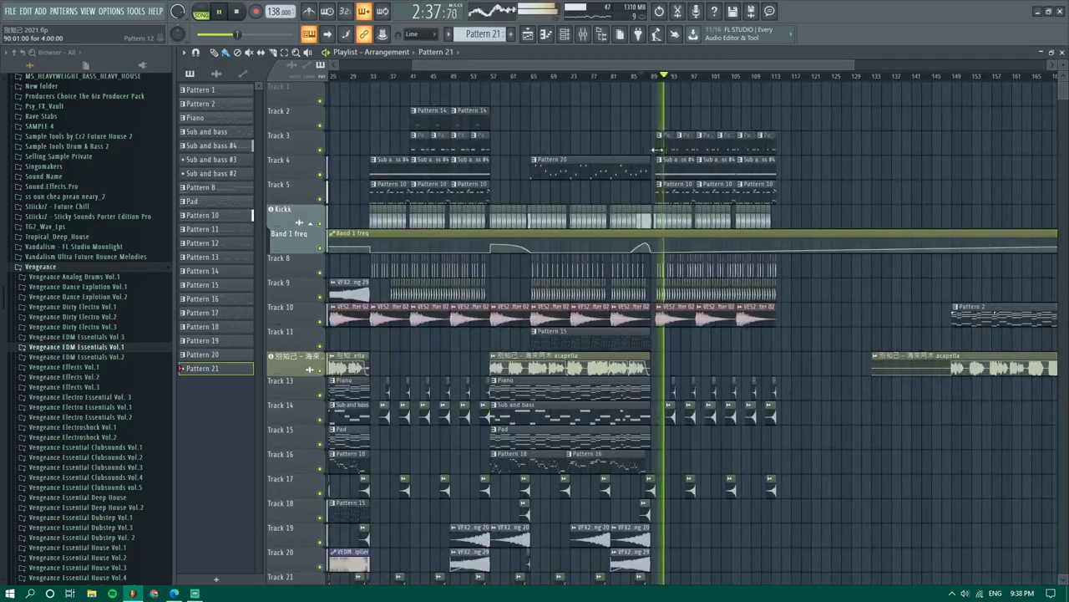
scroll(666, 155, up, 2)
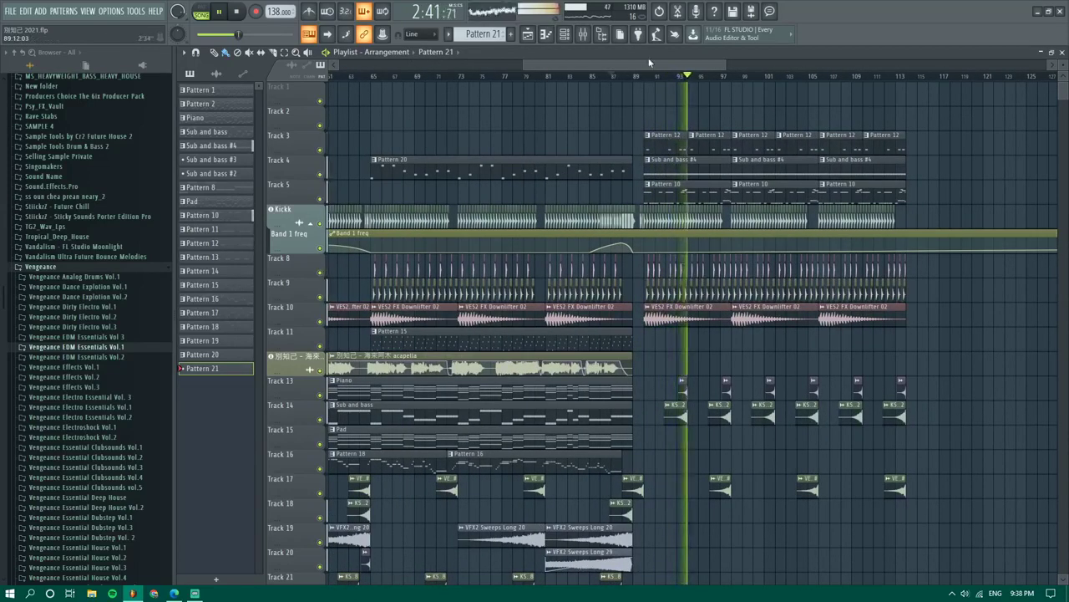
scroll(742, 121, up, 2)
click(690, 77)
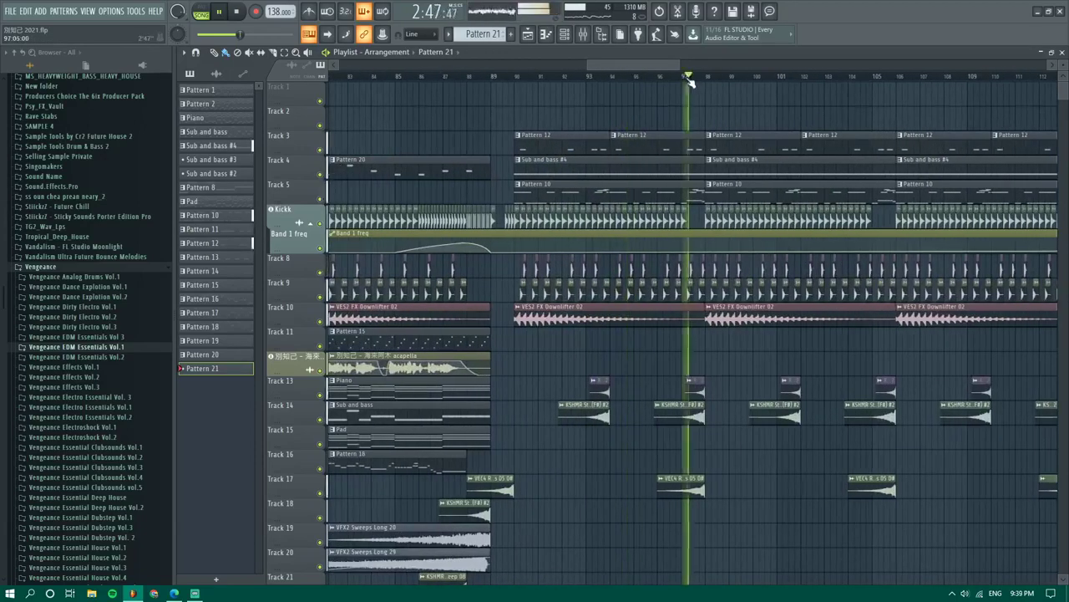
drag(667, 66, 676, 71)
scroll(685, 87, down, 4)
key(space)
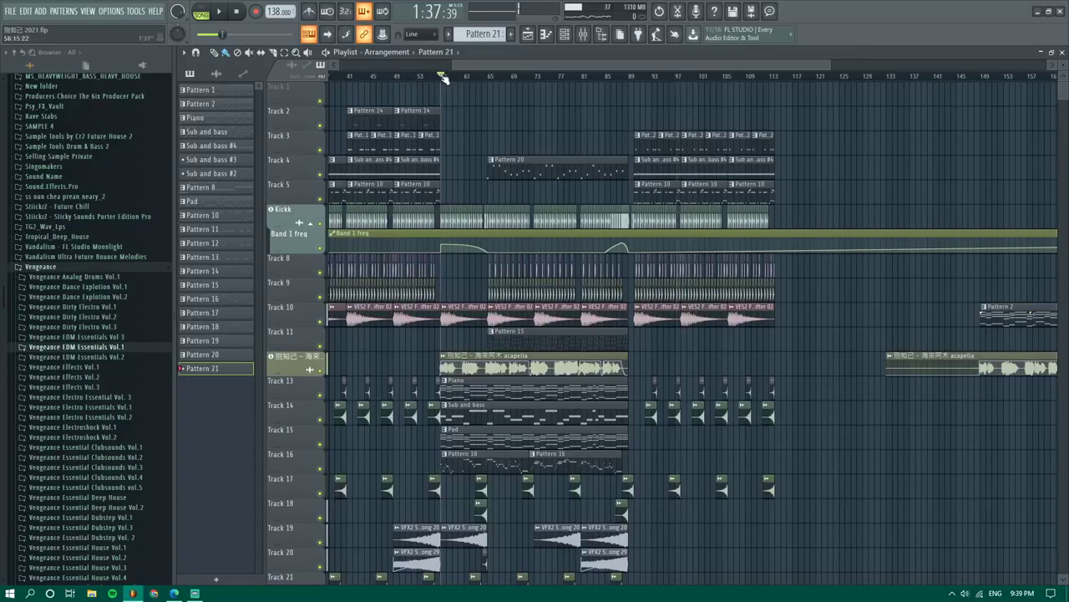
Play the break from bar 57 and examine Pattern 18's melody notes in the piano roll
key(space)
scroll(507, 100, up, 3)
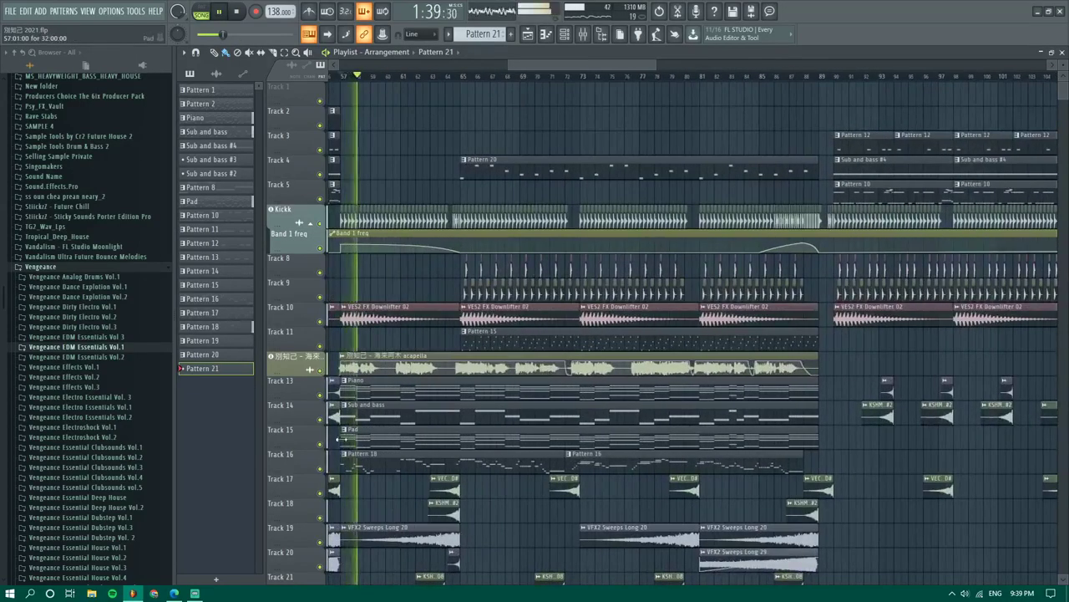
double_click(344, 458)
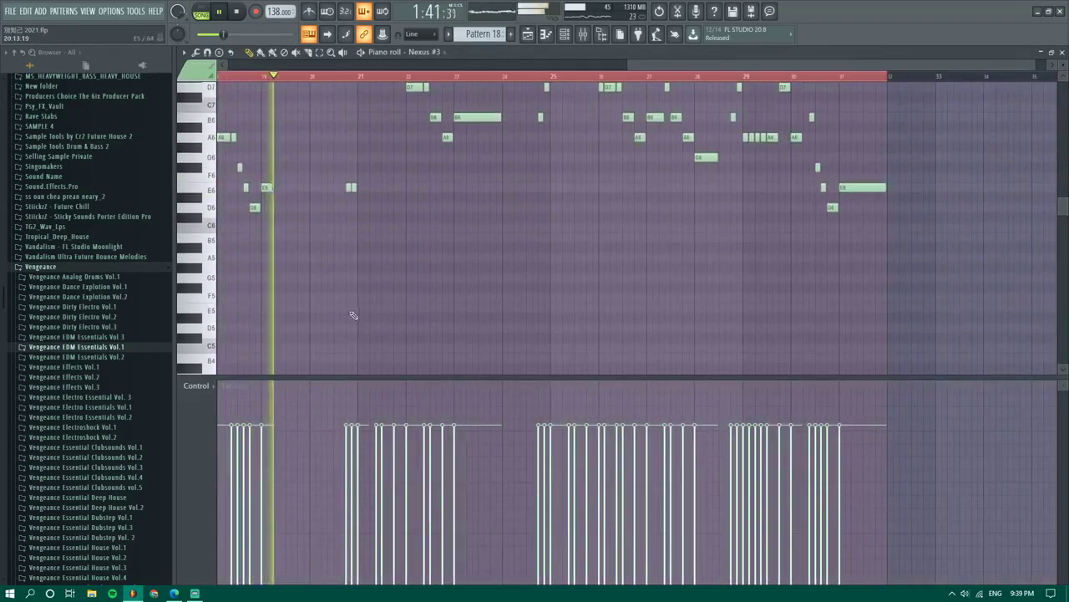
click(527, 34)
scroll(553, 191, down, 3)
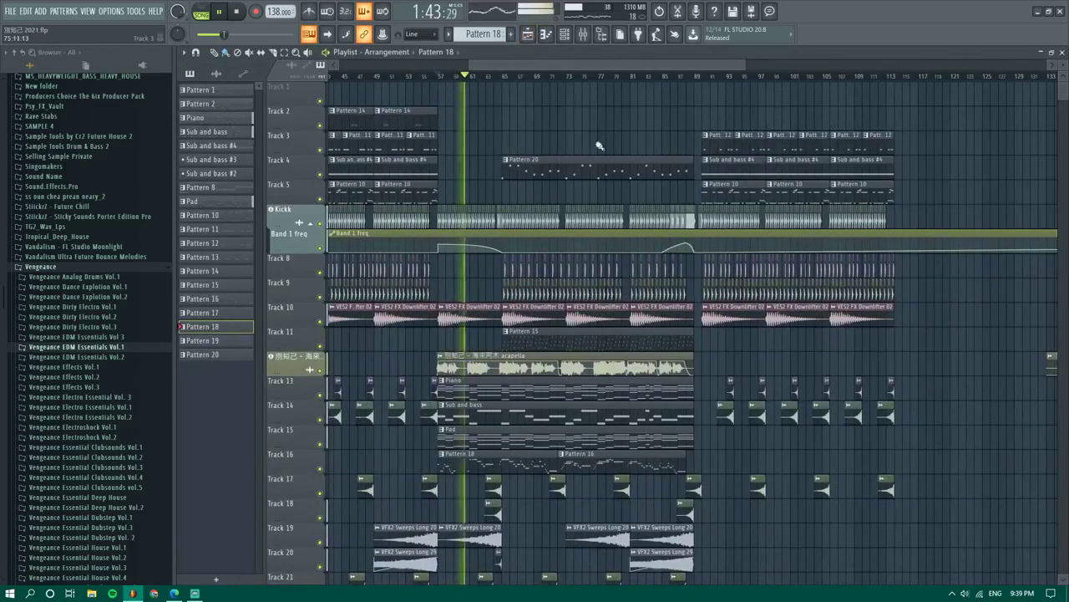
Create Pattern 21 and add a new Spire-1.5 channel to the Channel rack
key(F4)
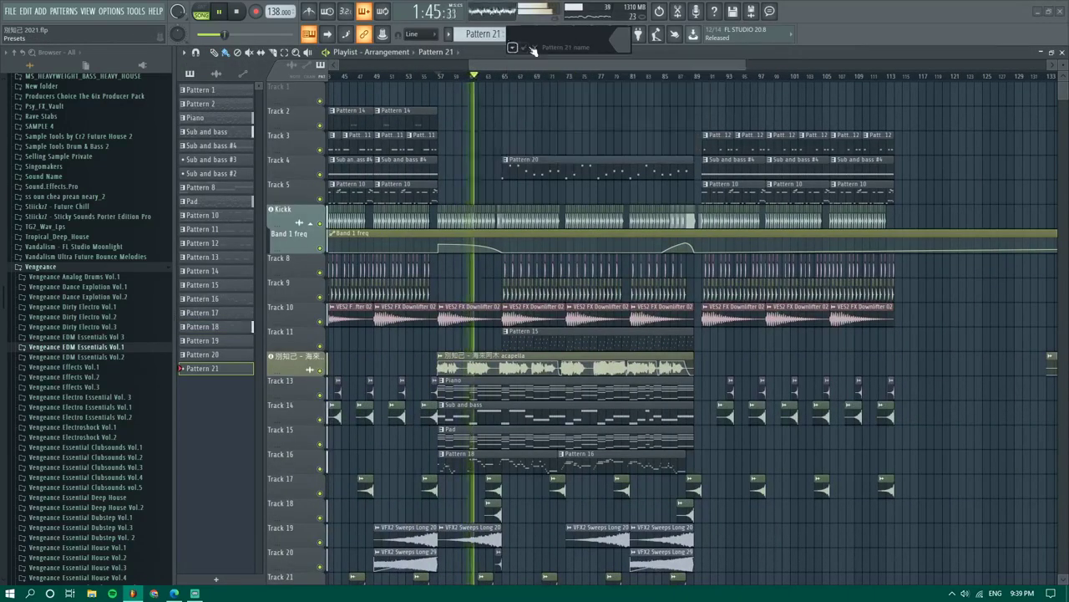
click(533, 49)
key(F6)
click(496, 389)
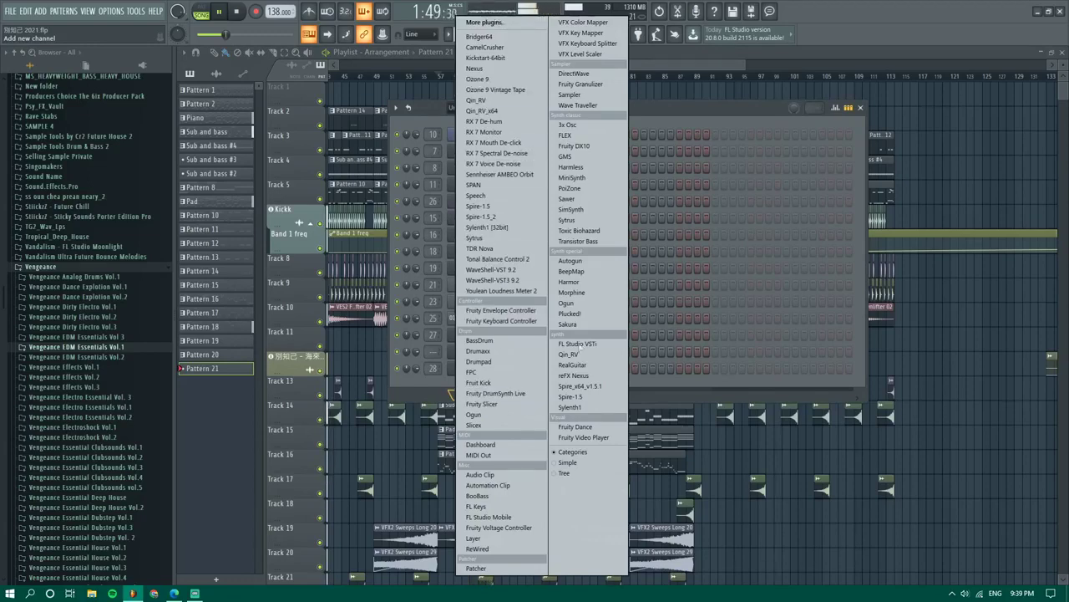
click(572, 397)
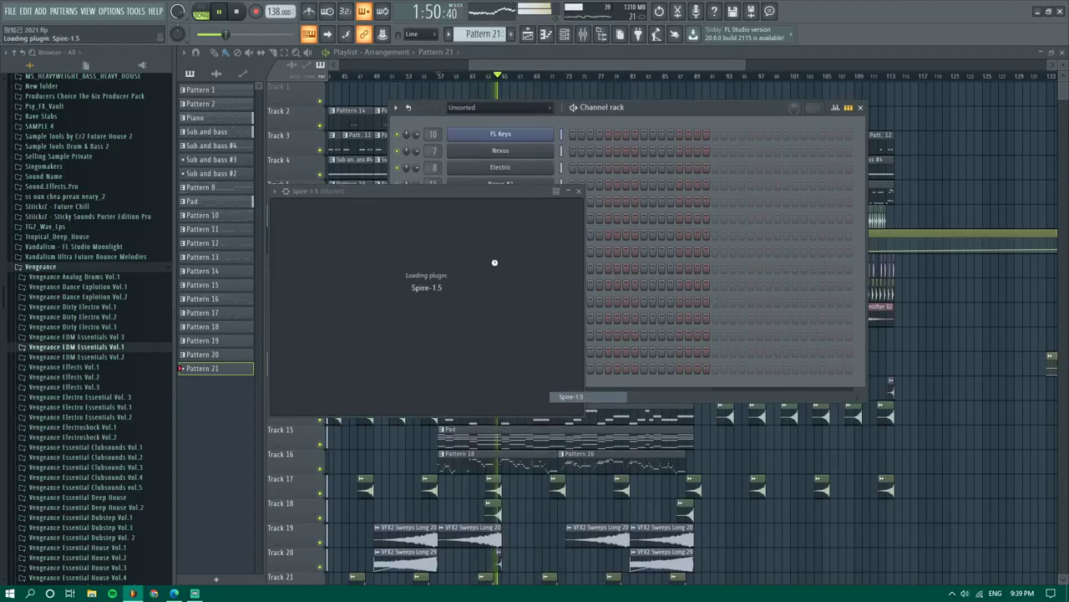
Browse Spire's preset library and audition LD Wedding and BS Organ from the favorites, plus REV_BS - Dirty Boi
click(449, 216)
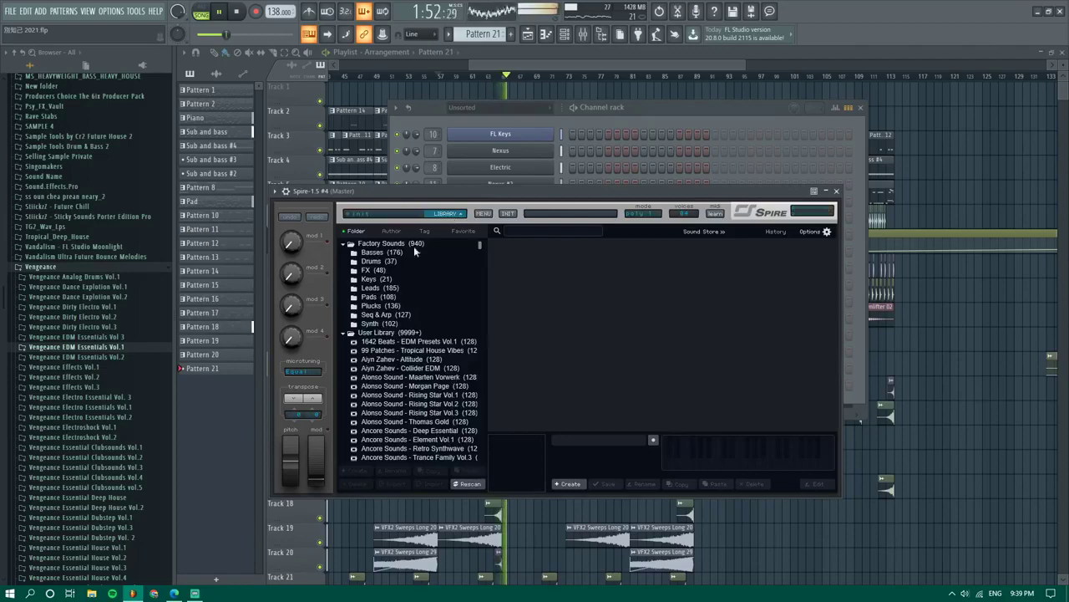
click(463, 231)
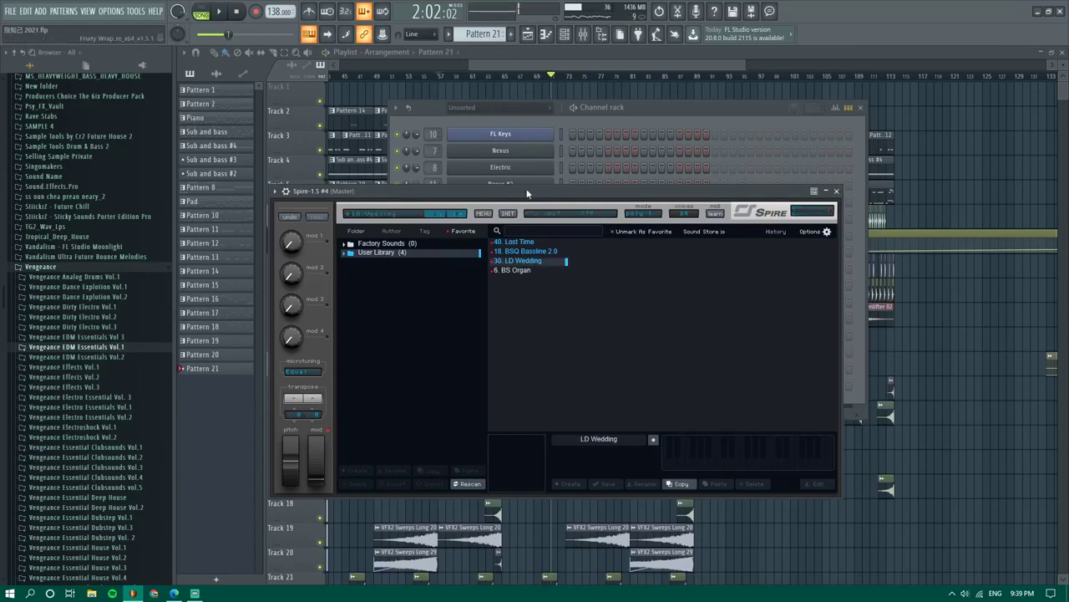
click(523, 270)
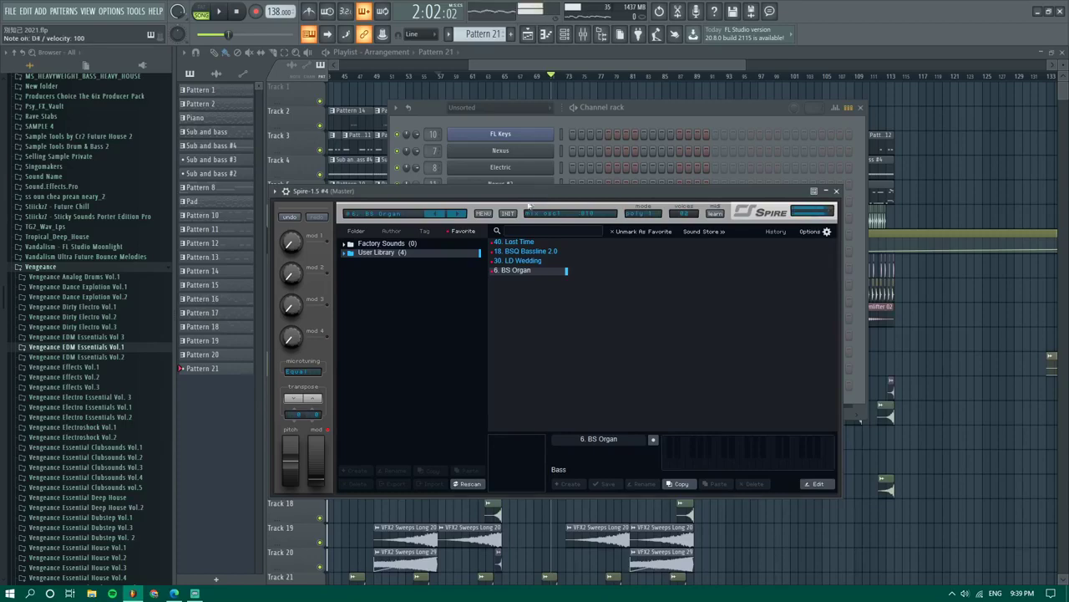
click(357, 231)
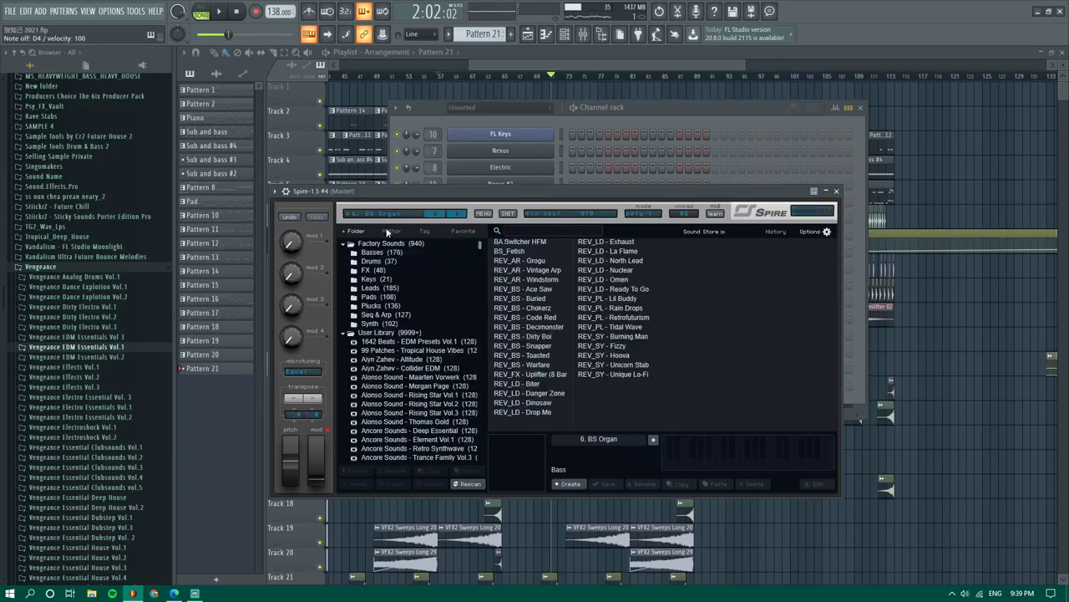
click(522, 337)
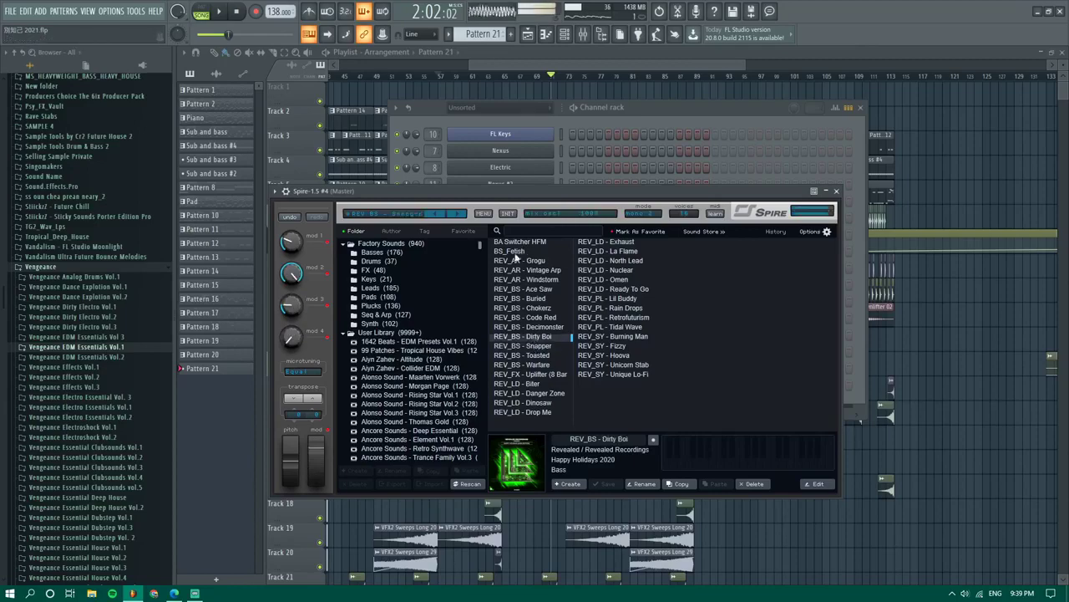
Audition presets from Reveal Sound - EDM Essentials Vol. 1 and Vol. 3, including BA Leader and LD HardNL
drag(483, 245, 489, 368)
click(443, 427)
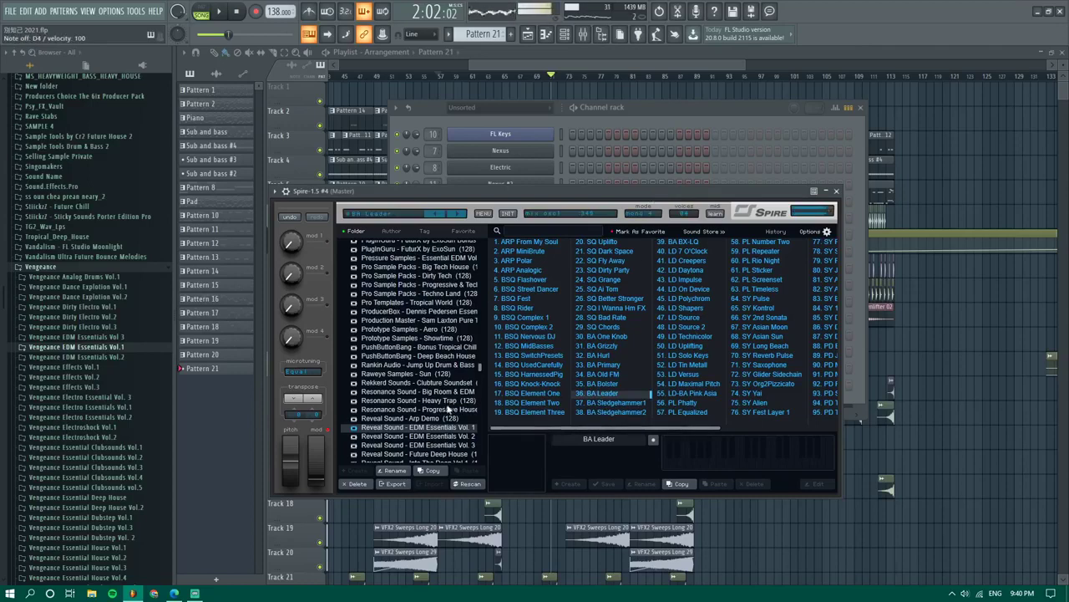
click(449, 446)
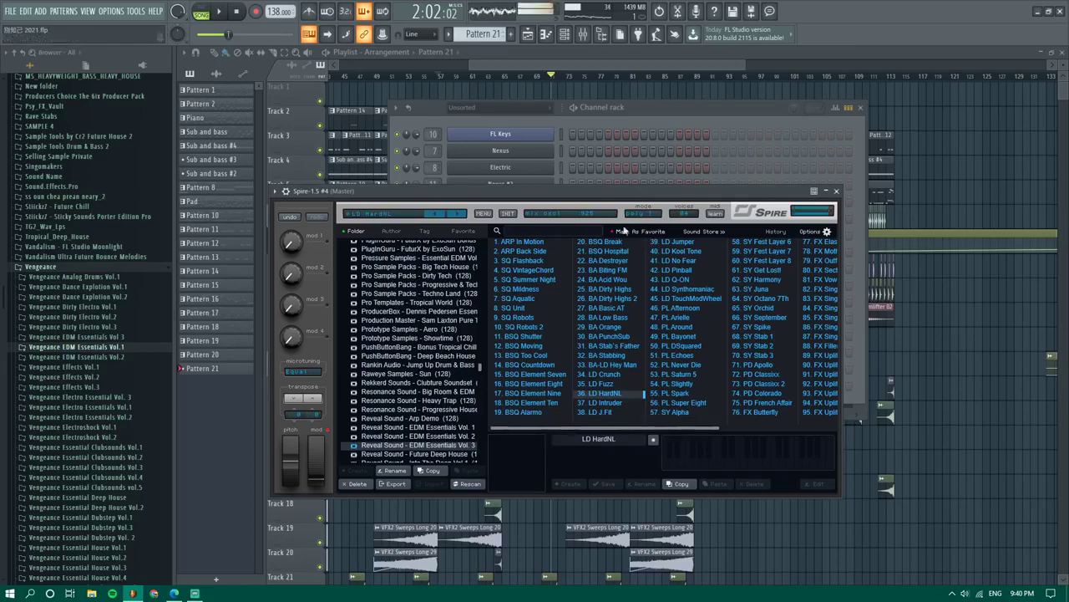
Load the LD - Vower preset from the Ancore Sounds - Deep Essential bank
drag(485, 372, 502, 250)
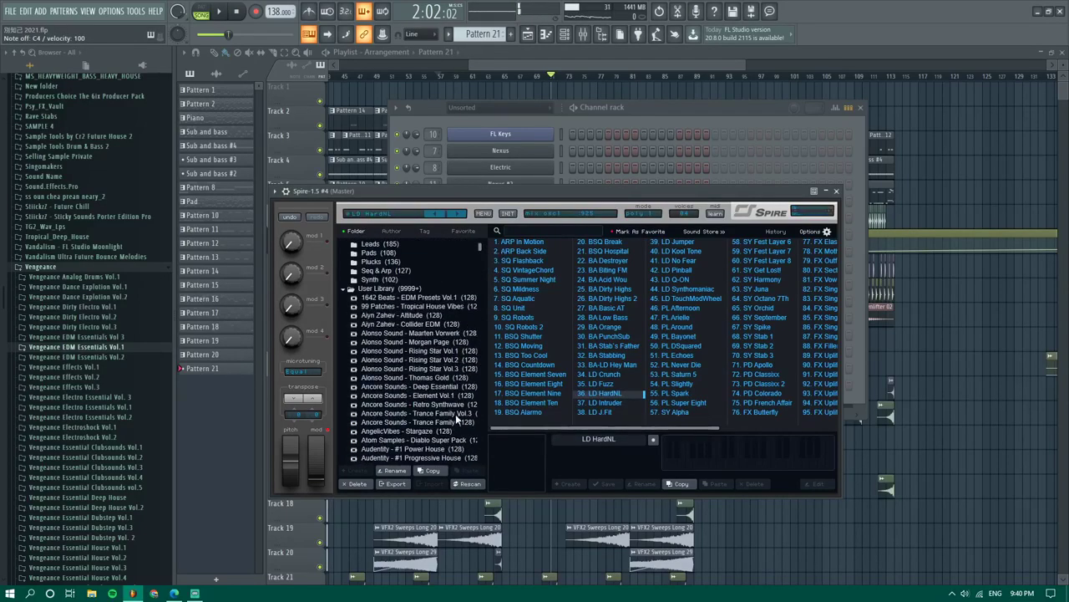
click(451, 387)
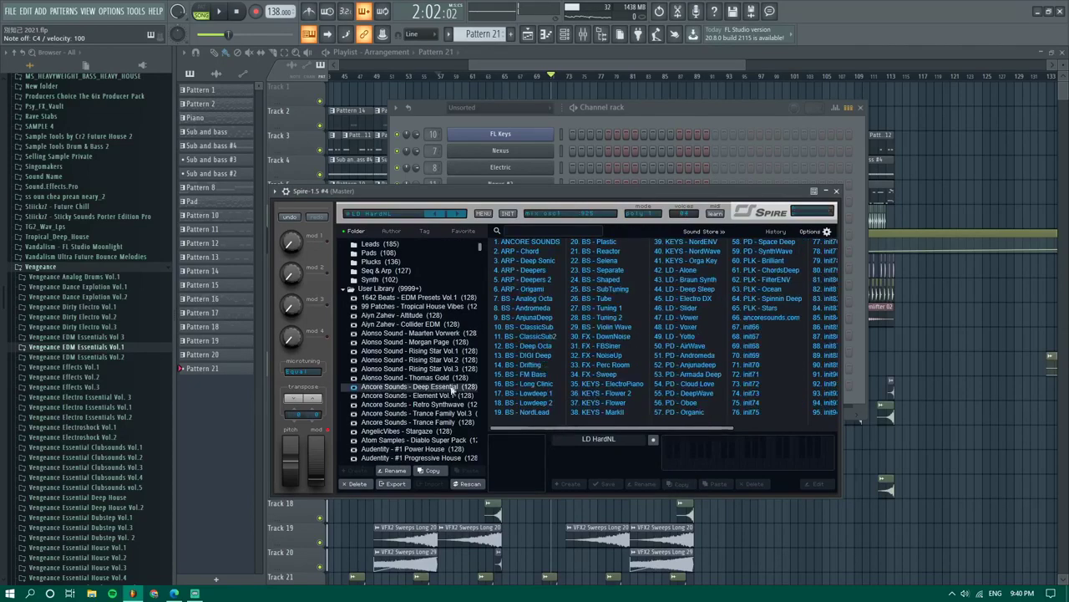
click(675, 298)
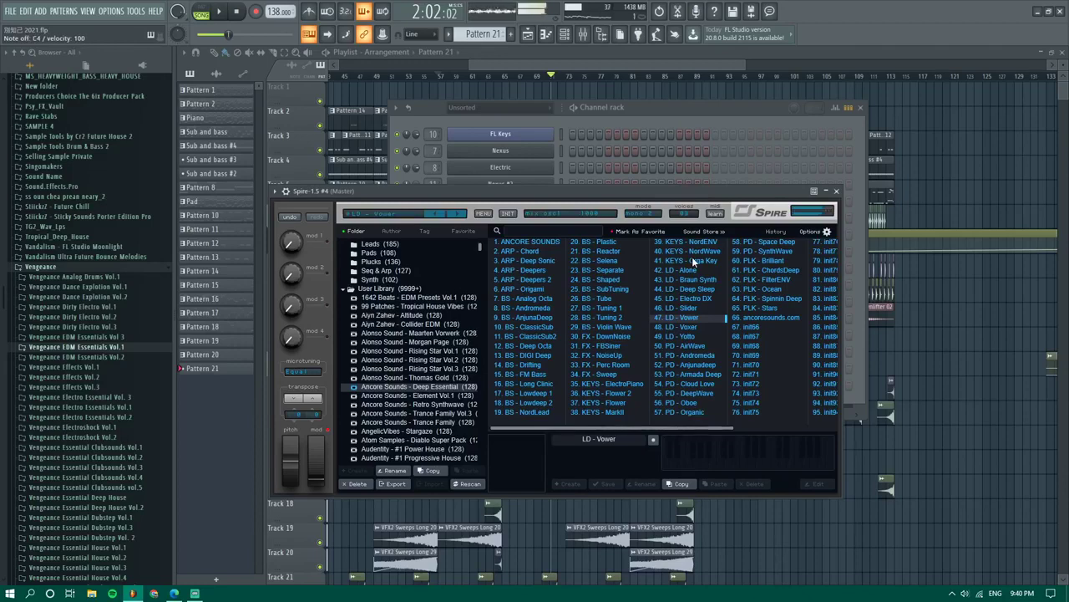
Place a two-step E5 note at step 7 of bar 1 in the new Spire channel's piano roll for Pattern 21
key(F7)
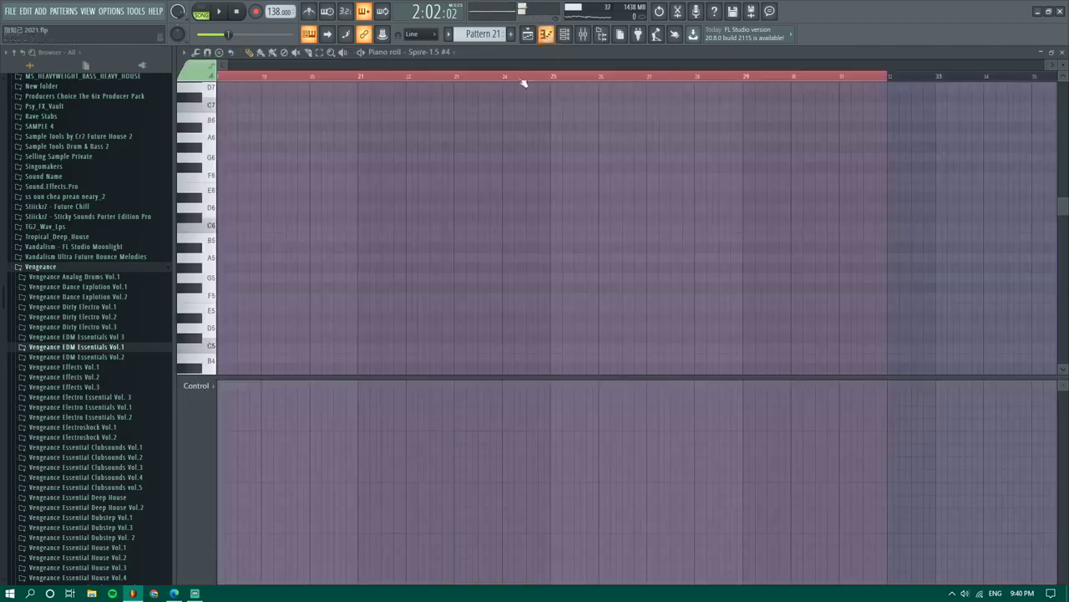
scroll(191, 185, down, 5)
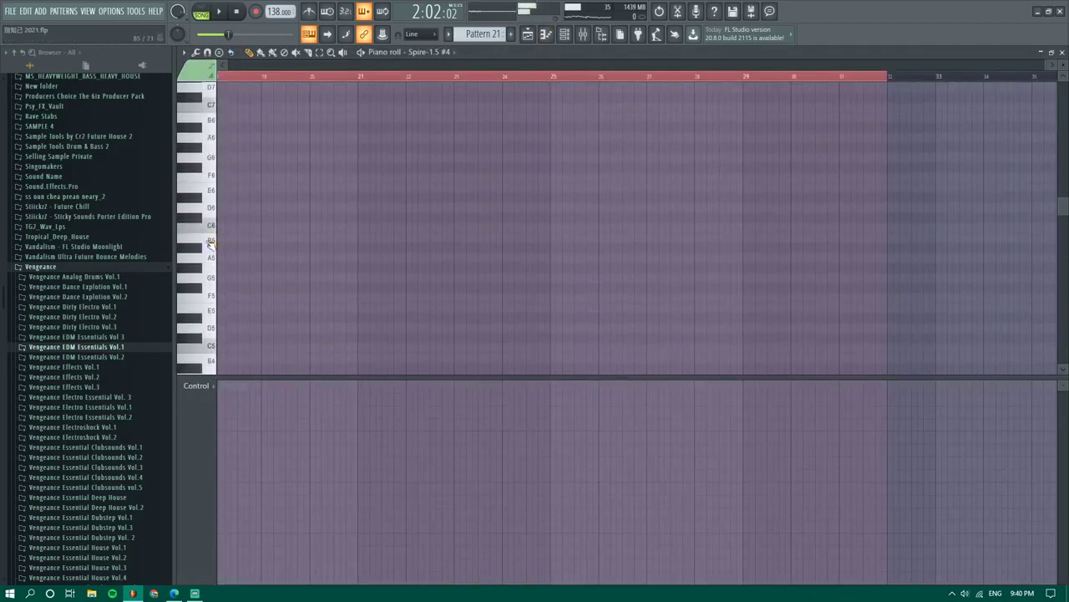
right_click(221, 279)
ctrl+right_click(439, 139)
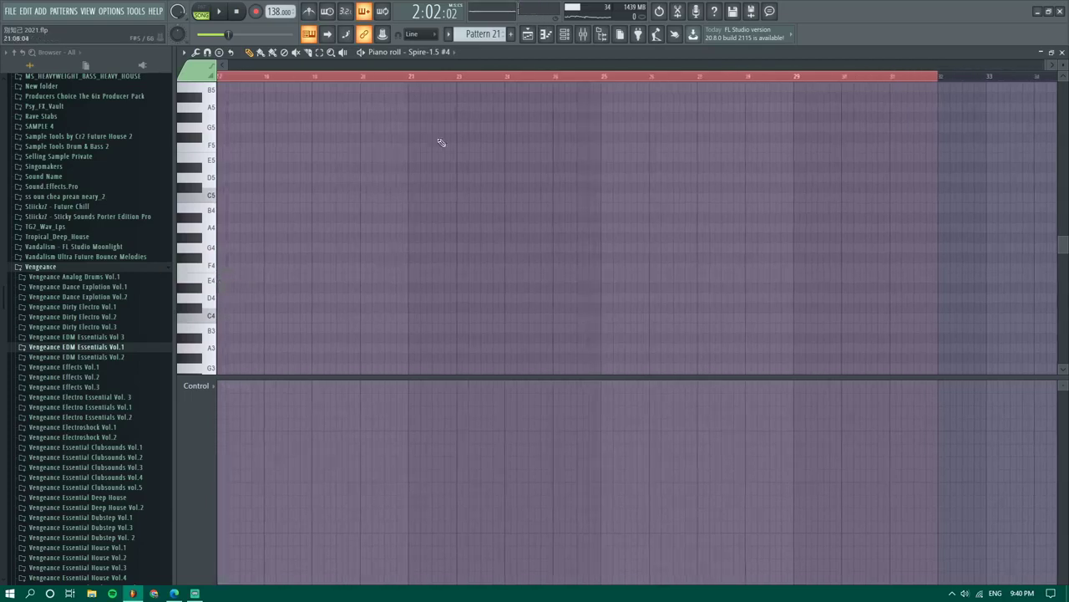
right_click(224, 135)
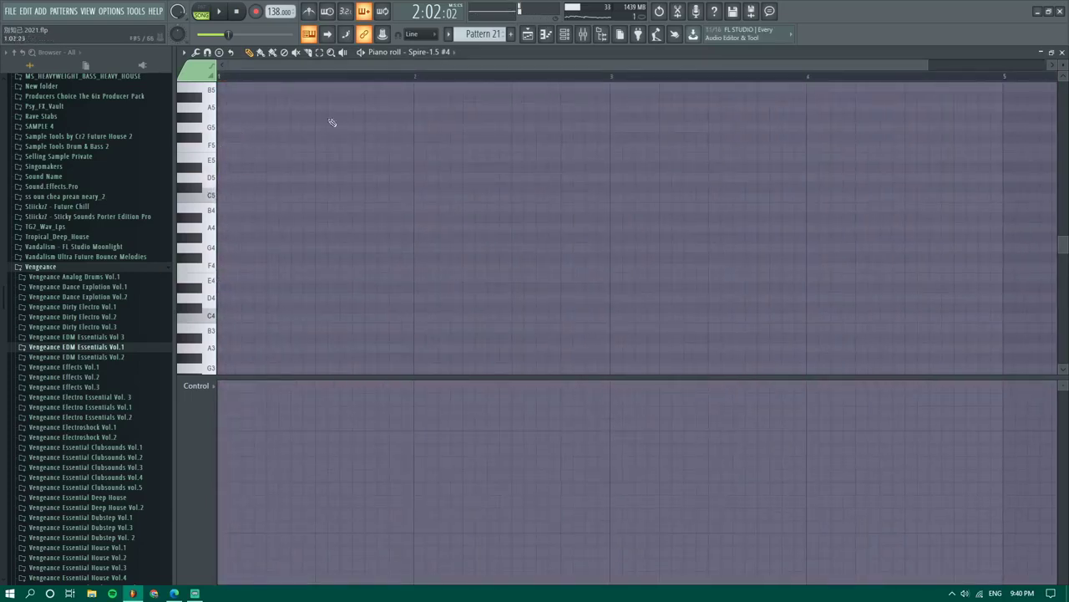
drag(227, 130, 301, 158)
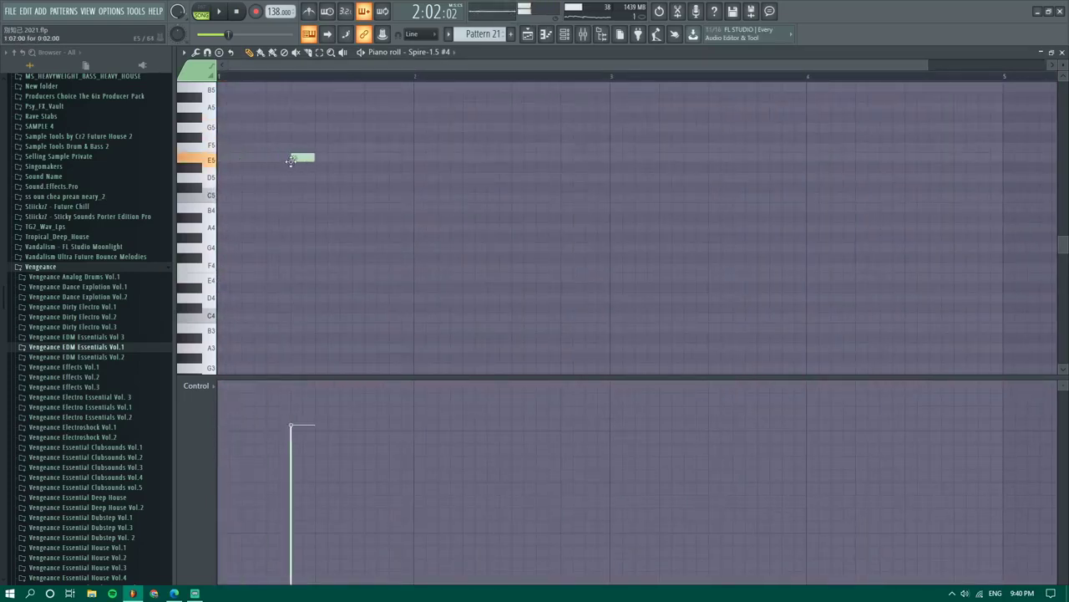
Place a Pattern 21 clip on Track 2 at bar 90 and play the arrangement from just before the drop
click(535, 36)
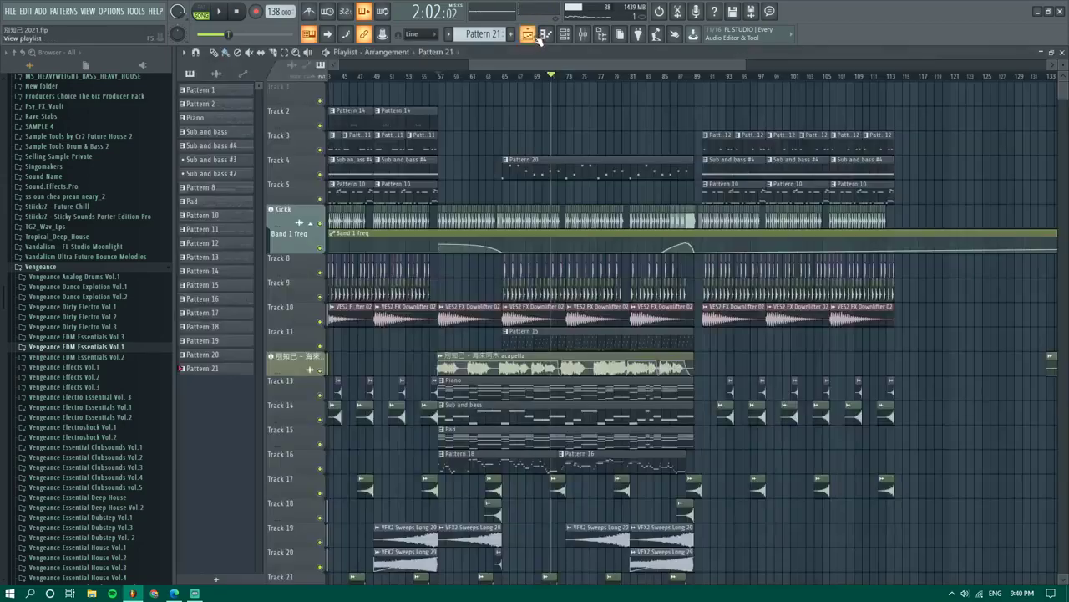
click(688, 76)
click(704, 112)
key(space)
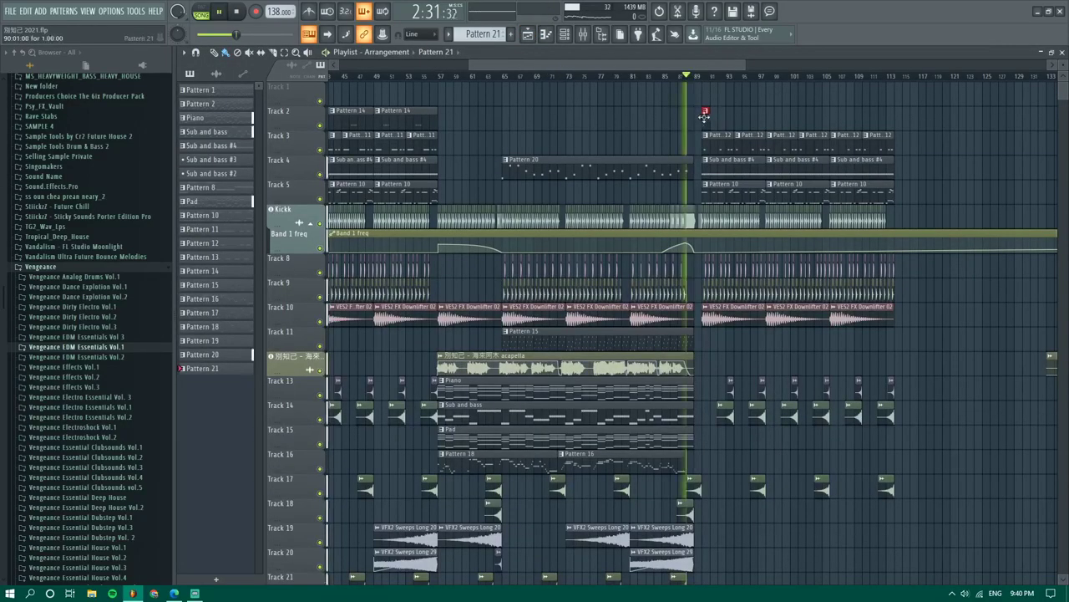
Add a one-step E5 note at step 5 of bar 1 in Pattern 21's Spire-1.5 #4 piano roll
click(543, 35)
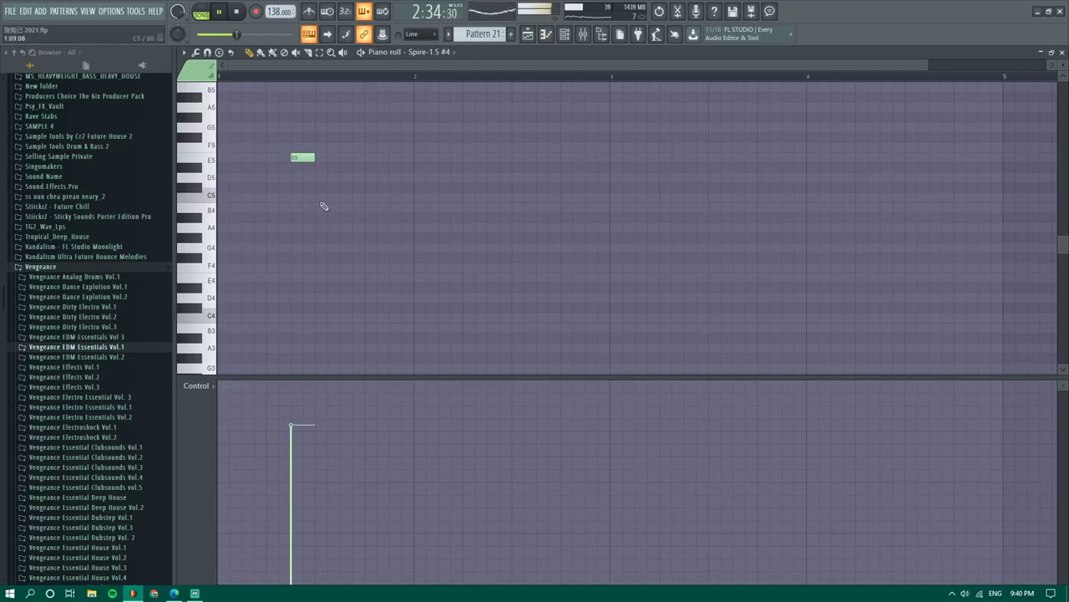
click(351, 138)
key(space)
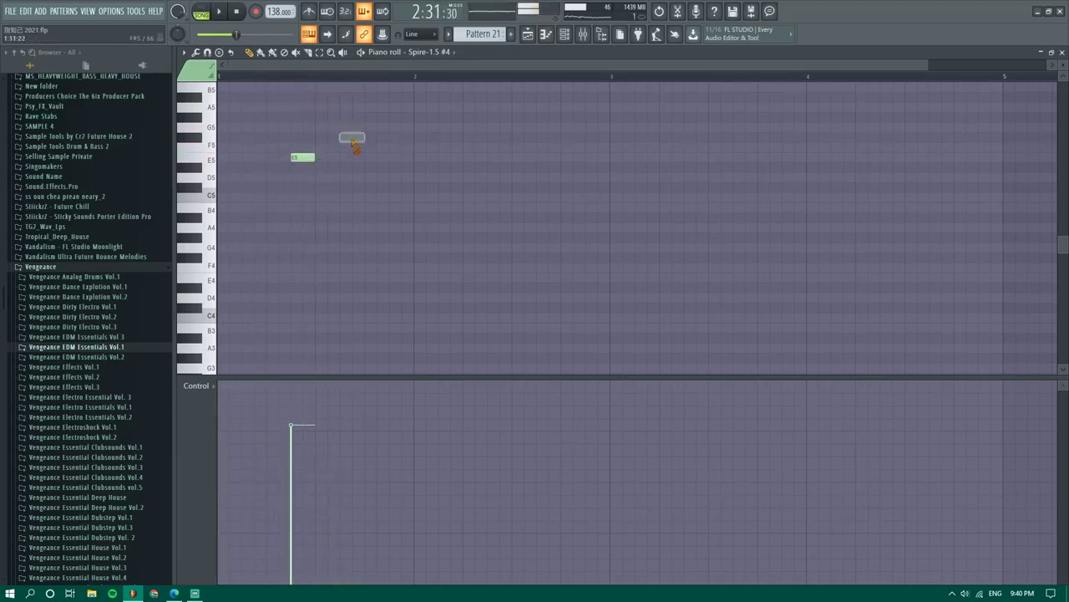
click(266, 157)
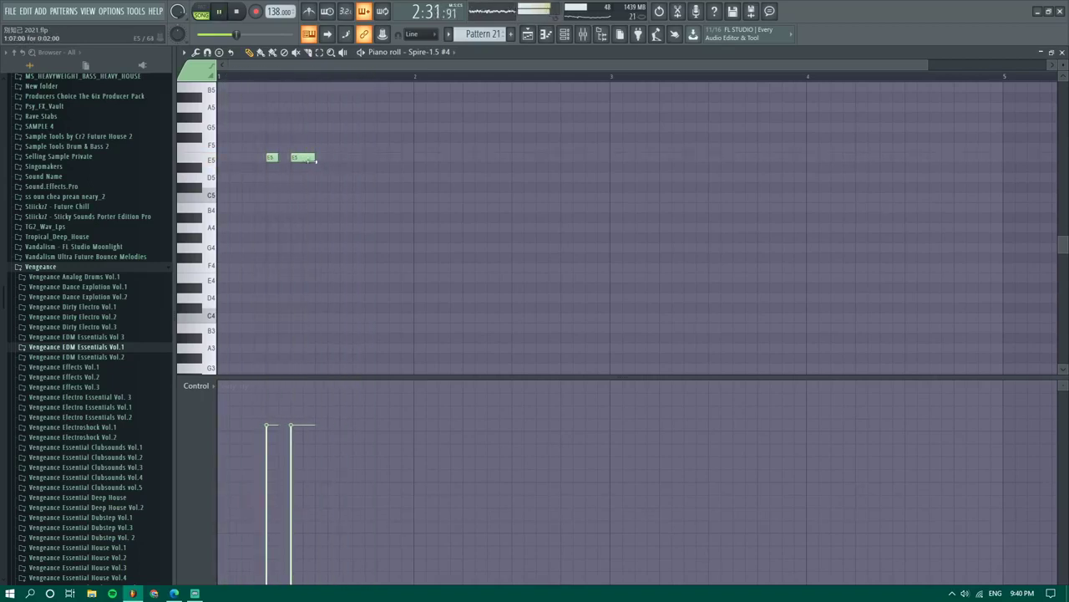
Add two-step E5 notes at steps 11 and 15 of bar 1 and play the arrangement
ctrl+scroll(271, 158, up, 3)
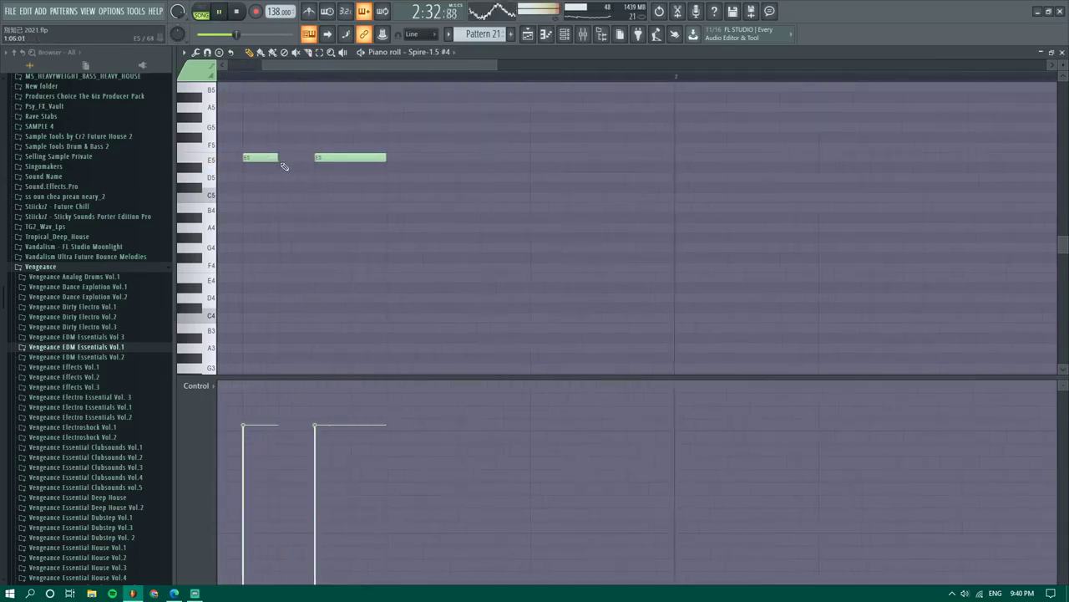
ctrl+scroll(417, 164, down, 3)
click(402, 159)
click(471, 159)
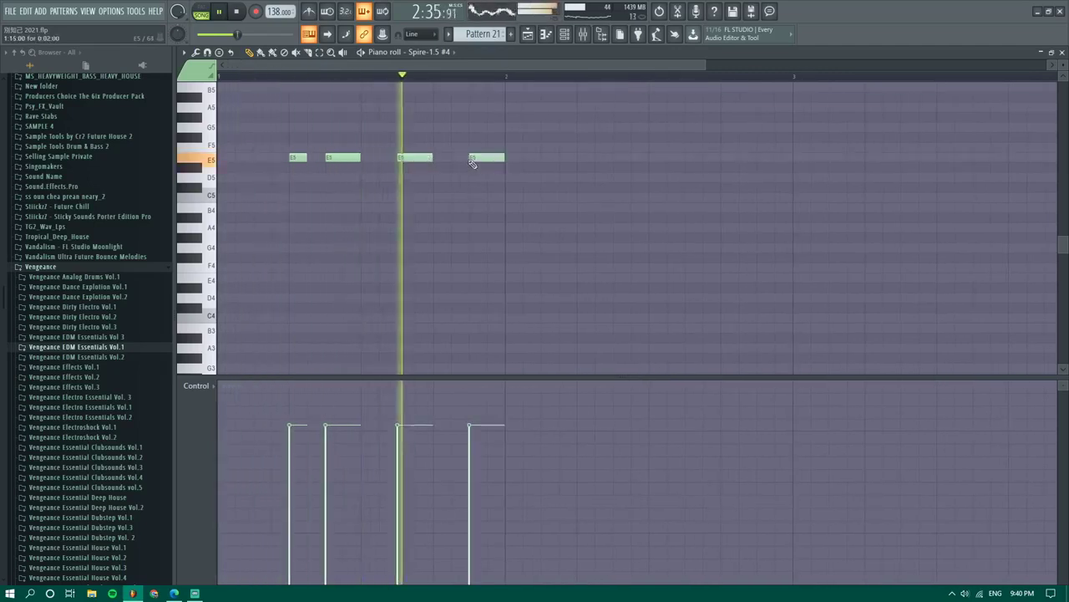
scroll(459, 198, down, 2)
scroll(447, 214, up, 5)
key(space)
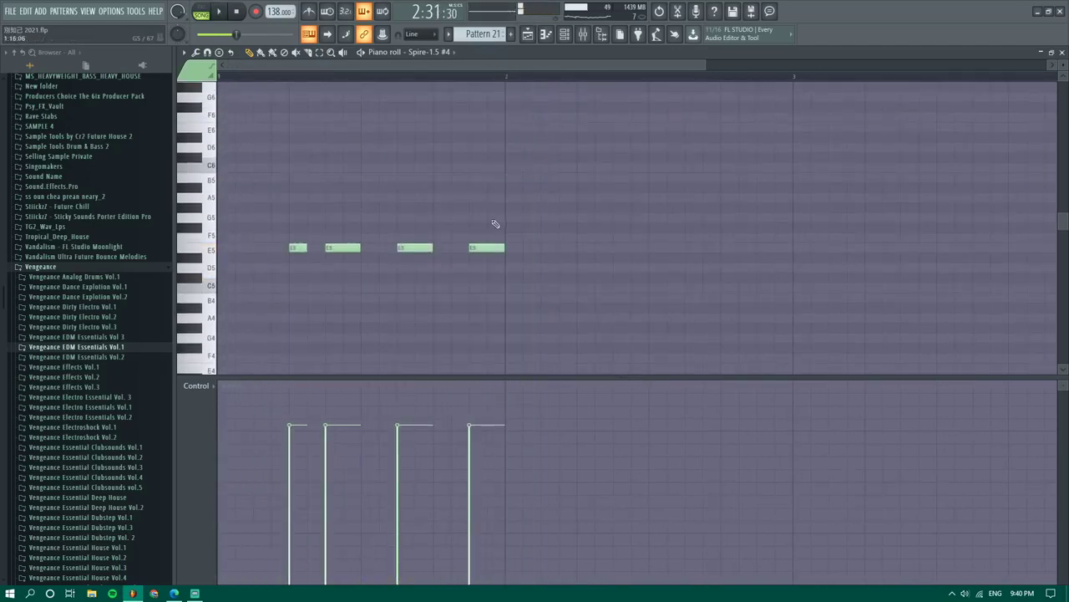
Try a two-step G5 note at the start of bar 2, and delete it together with the E5 at step 15 of bar 1
key(b)
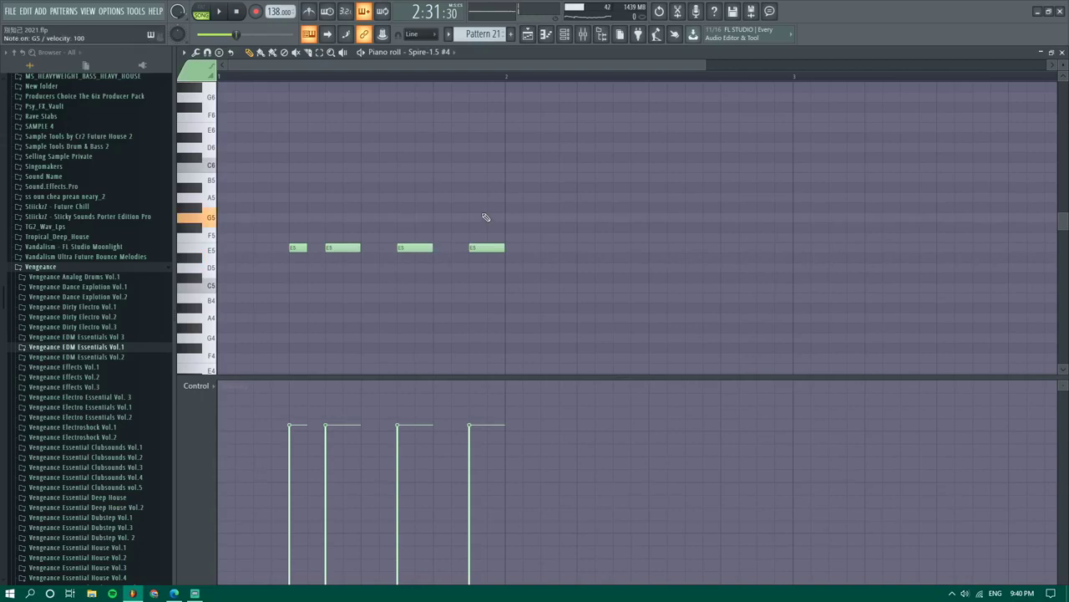
key(n)
key(b)
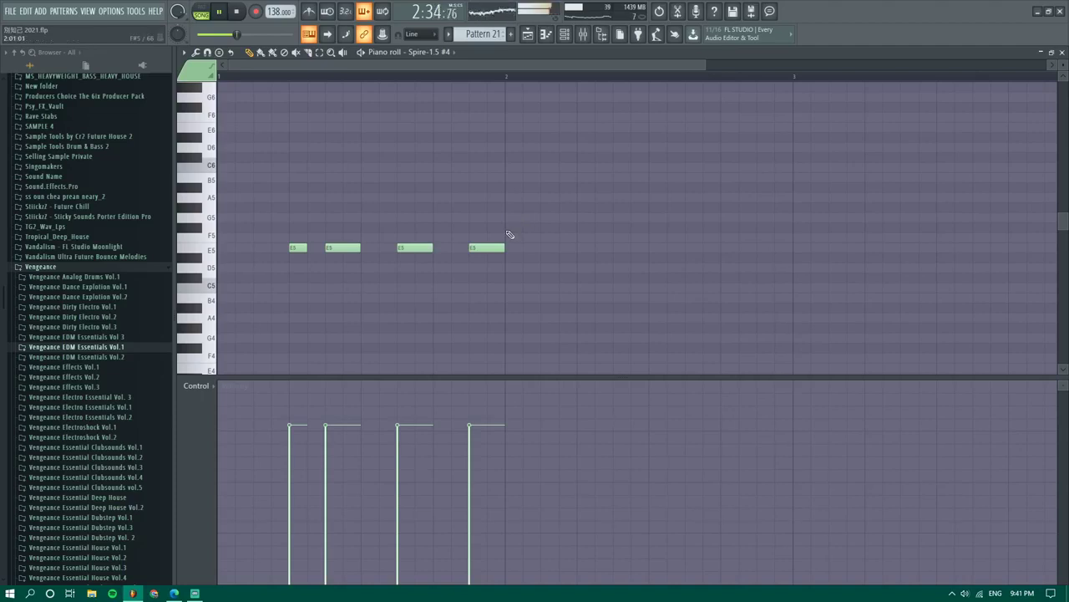
click(518, 217)
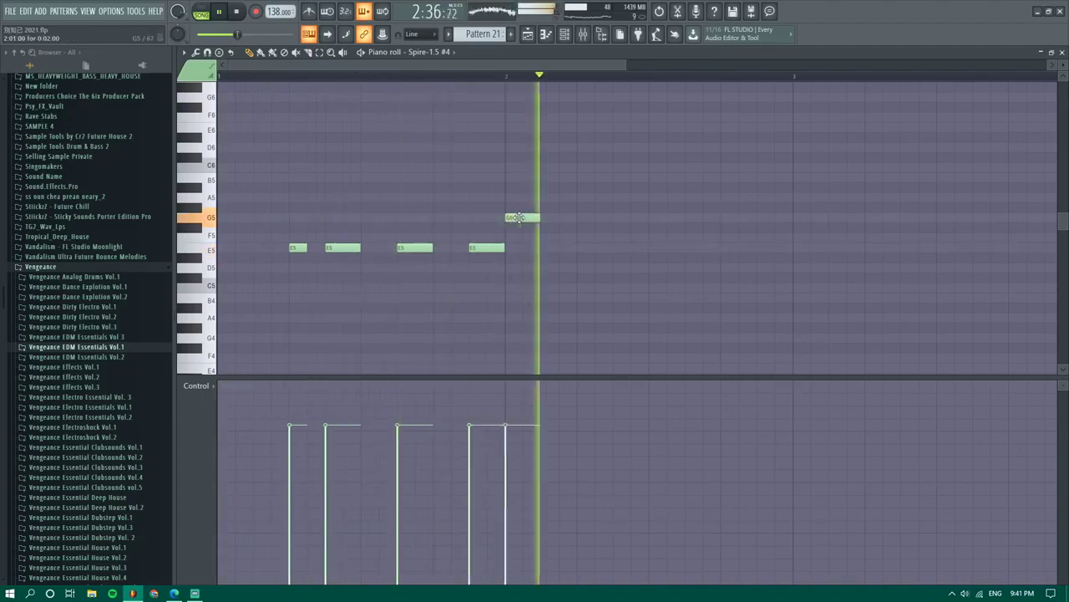
key(space)
right_click(517, 218)
right_click(489, 249)
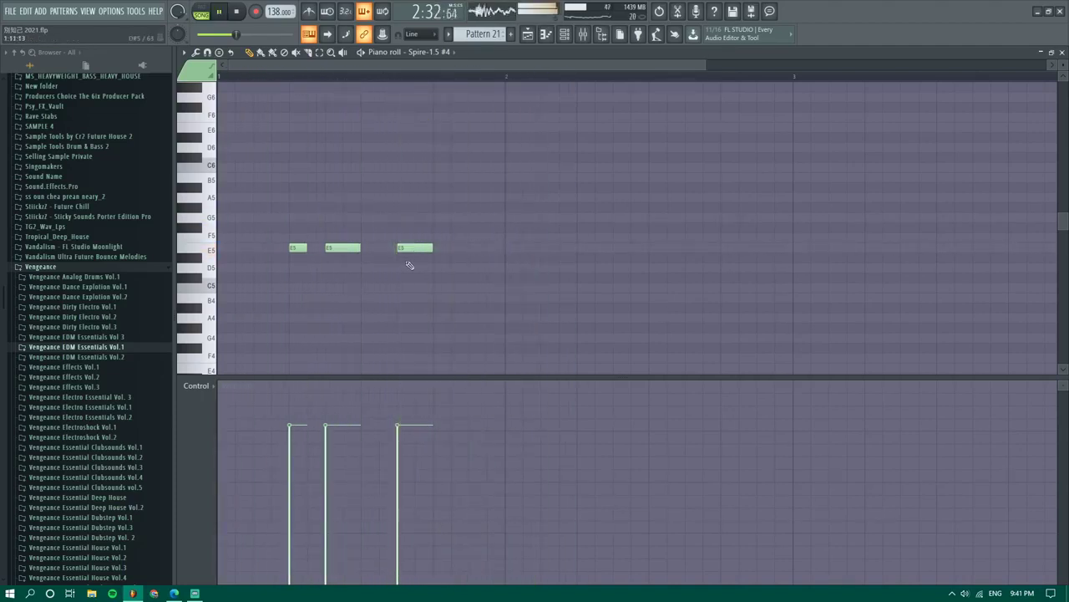
Try a two-step D5 note at step 15 of bar 1
scroll(311, 260, down, 3)
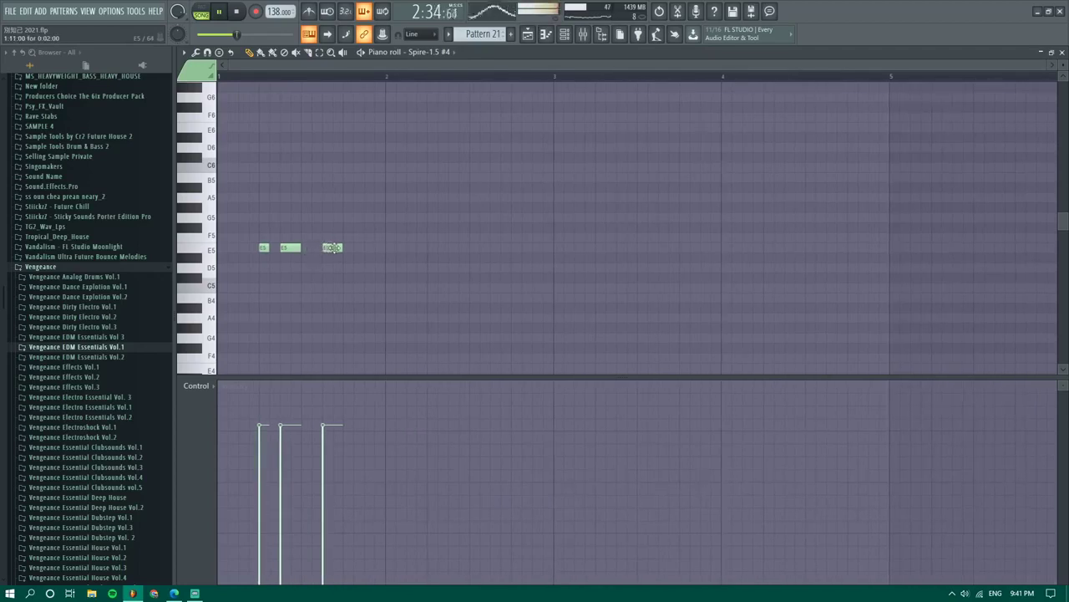
click(365, 268)
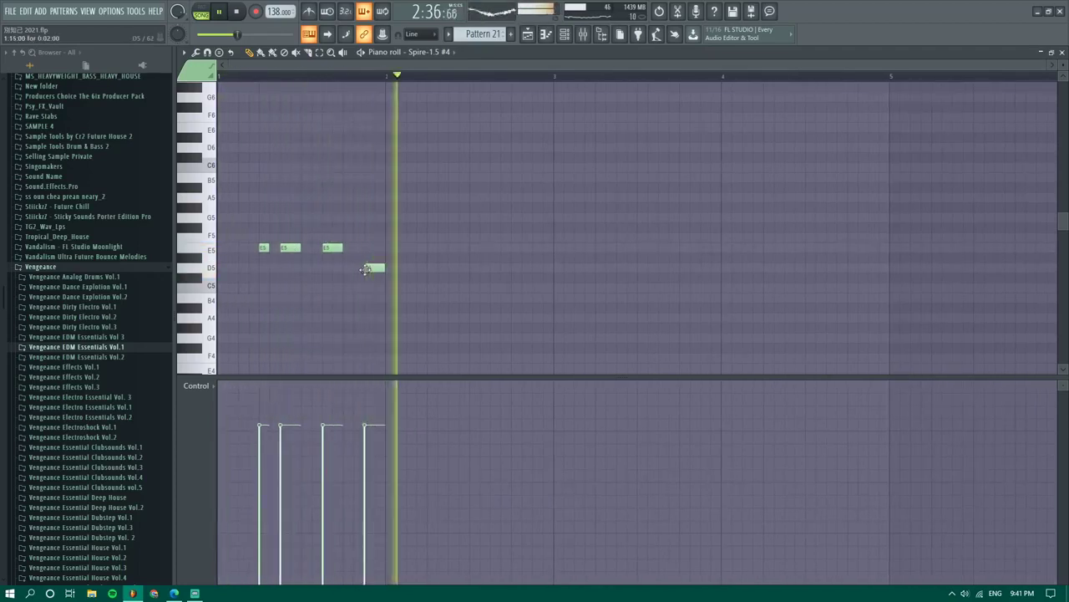
key(space)
right_click(365, 269)
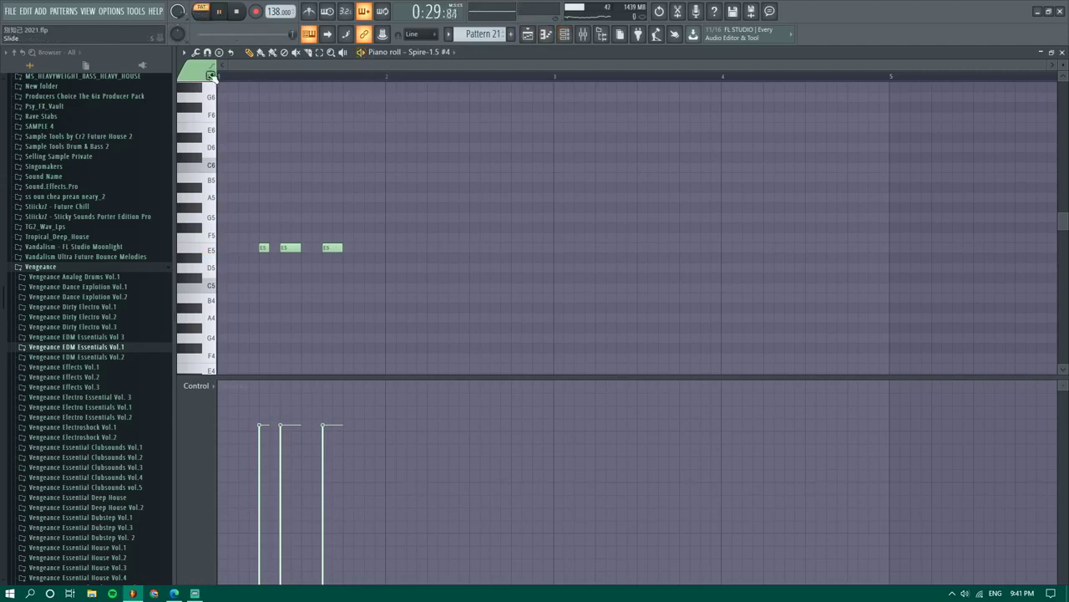
Play Pattern 21 on its own from near the start of bar 1 to check the E5 rhythm
click(228, 77)
key(space)
key(space)
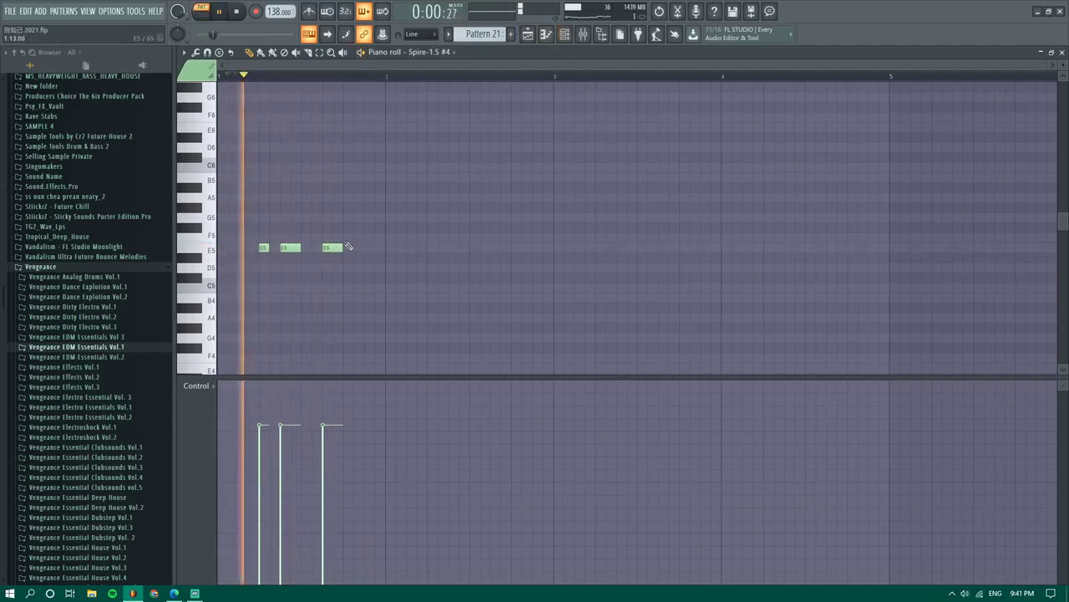
key(space)
key(space)
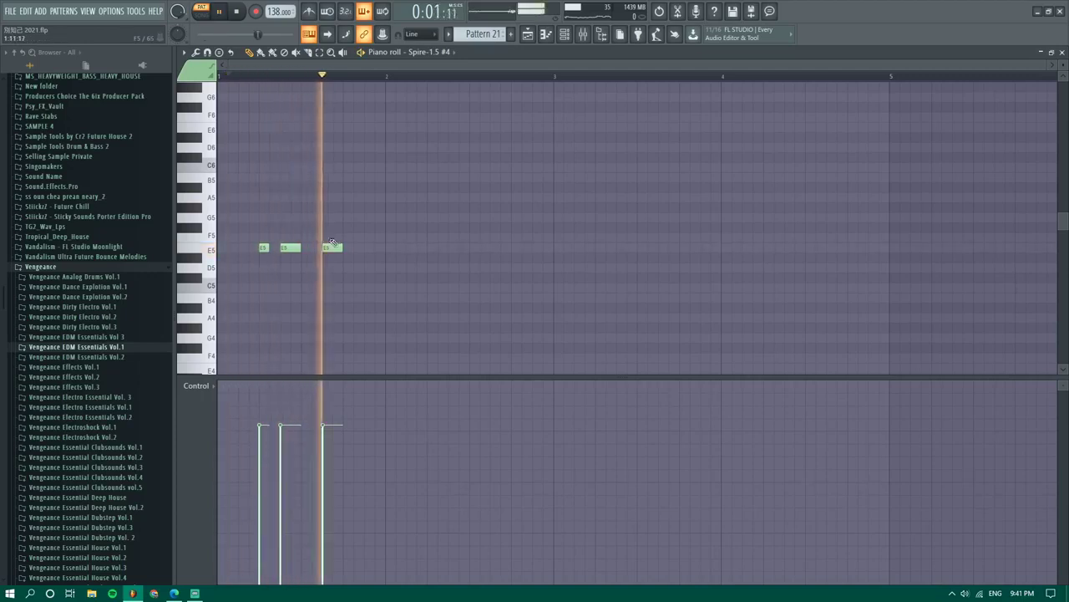
key(space)
Add a two-step G5 note at step 13 and a two-step F#5 note at step 15 of bar 1
click(348, 209)
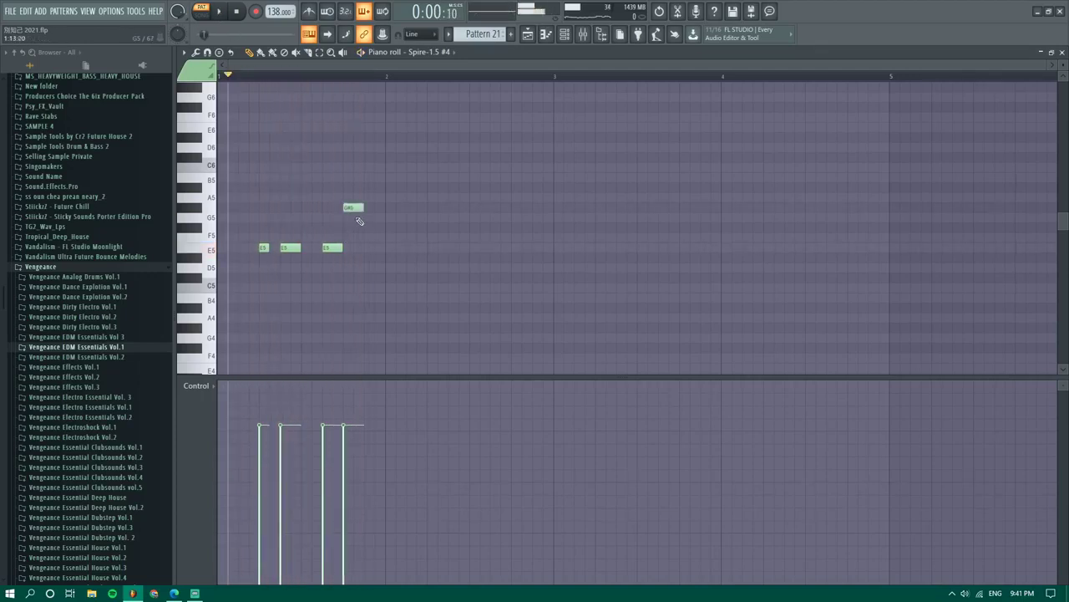
drag(354, 208, 373, 228)
click(382, 239)
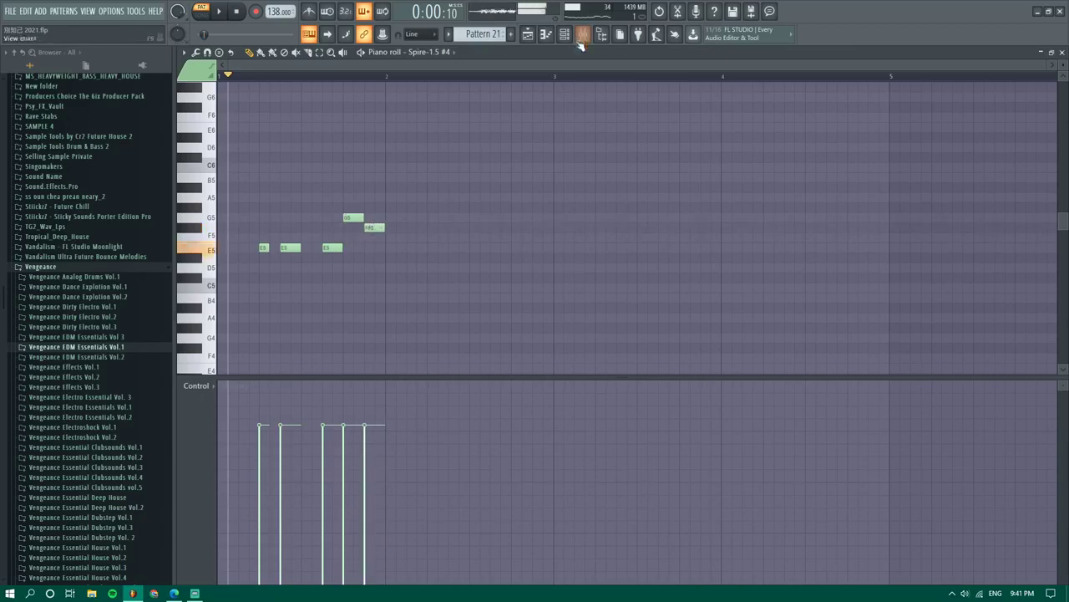
Audition the LD - Voxer preset on the Spire-1.5 #4 channel by playing the pattern
click(565, 35)
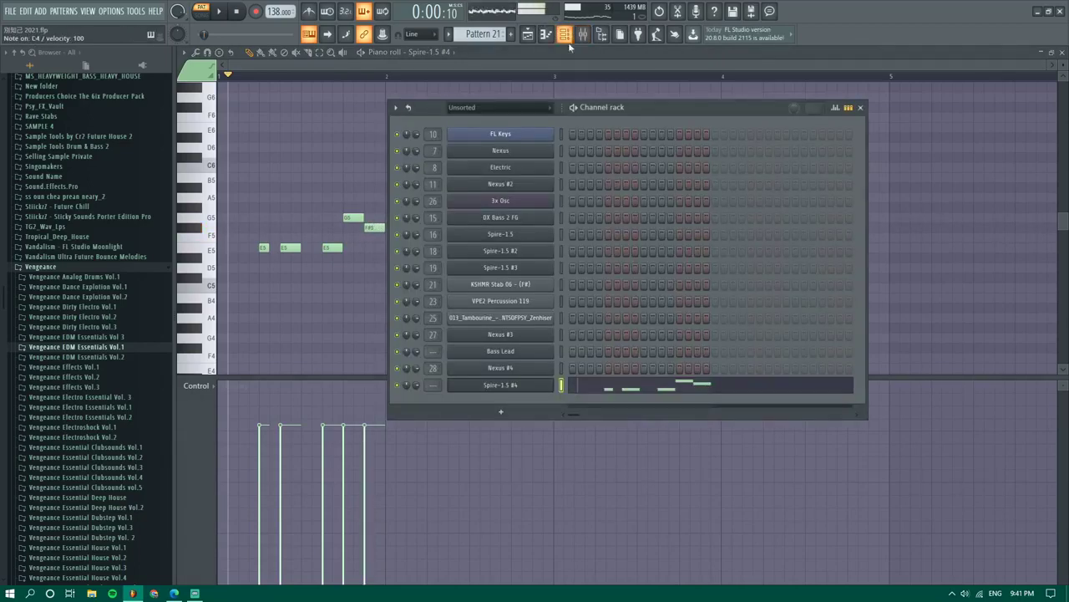
click(527, 386)
click(457, 216)
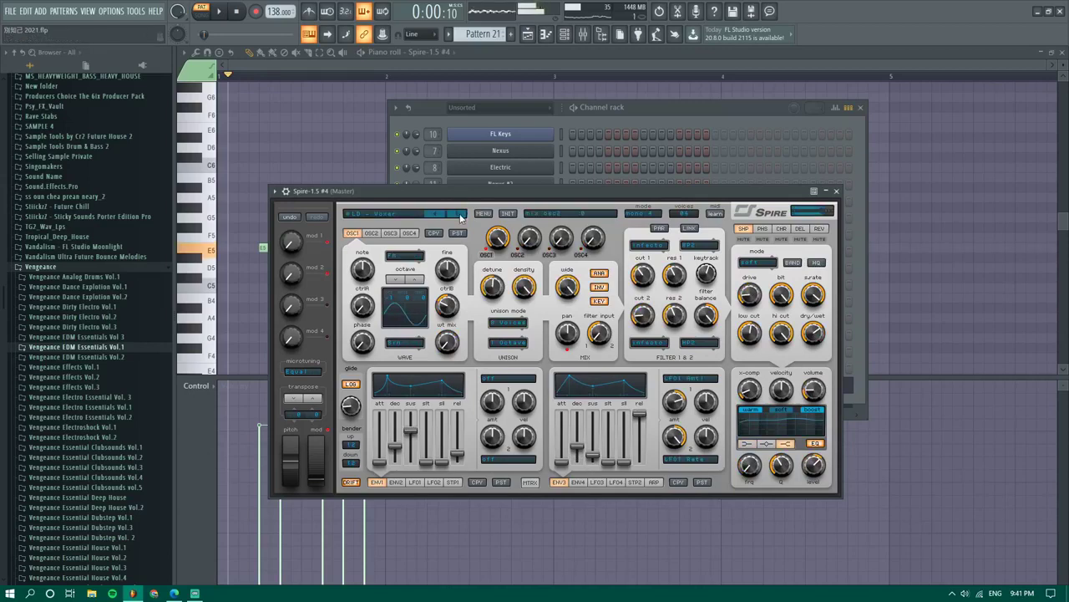
click(313, 163)
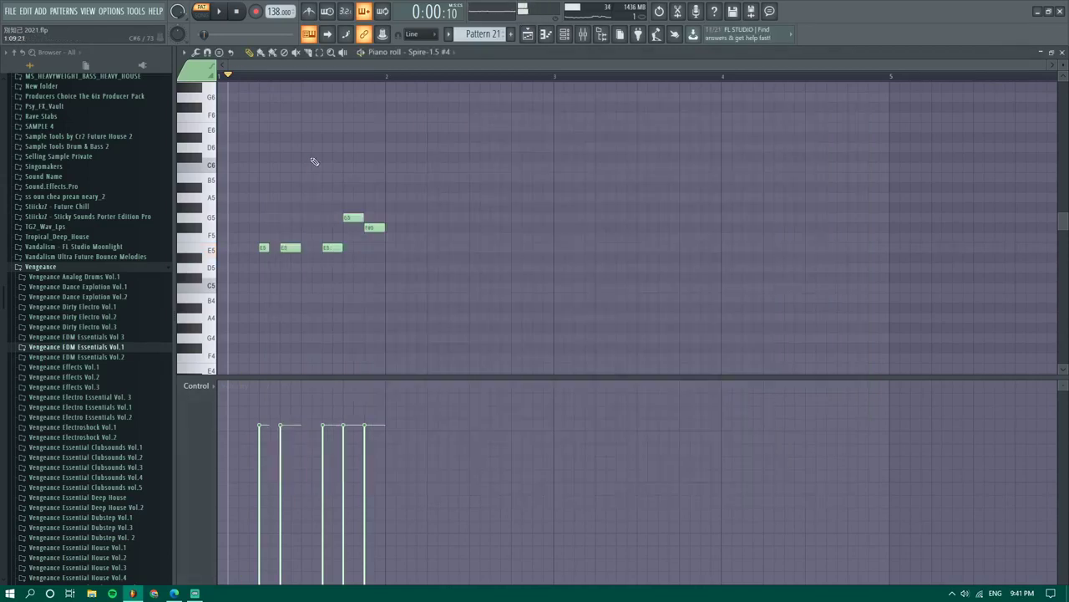
key(space)
key(space)
Step through the Spire presets that follow LD - Voxer to audition their sounds
click(568, 37)
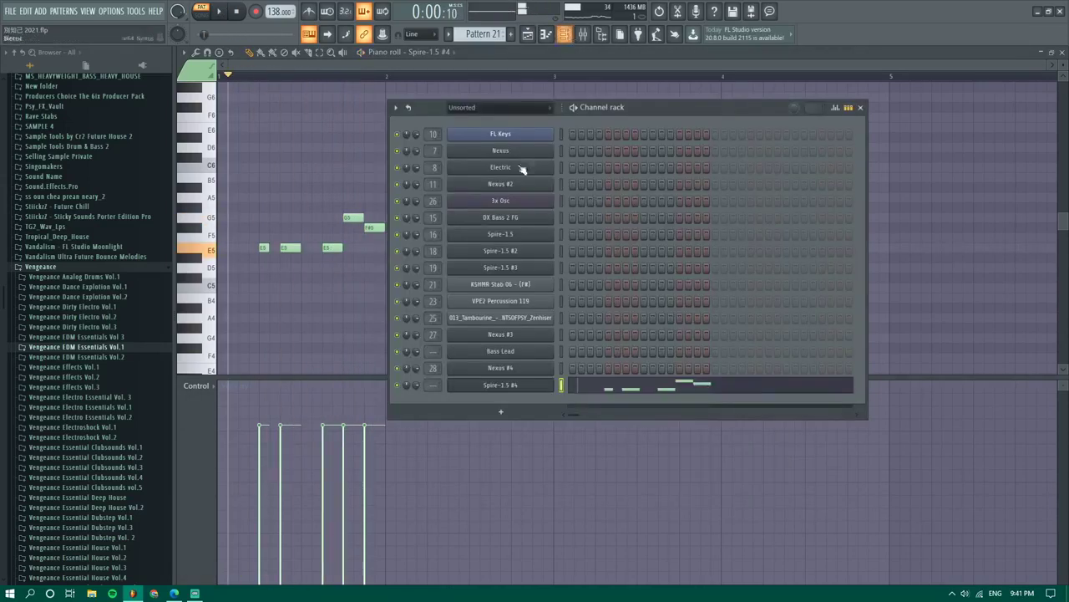
click(506, 384)
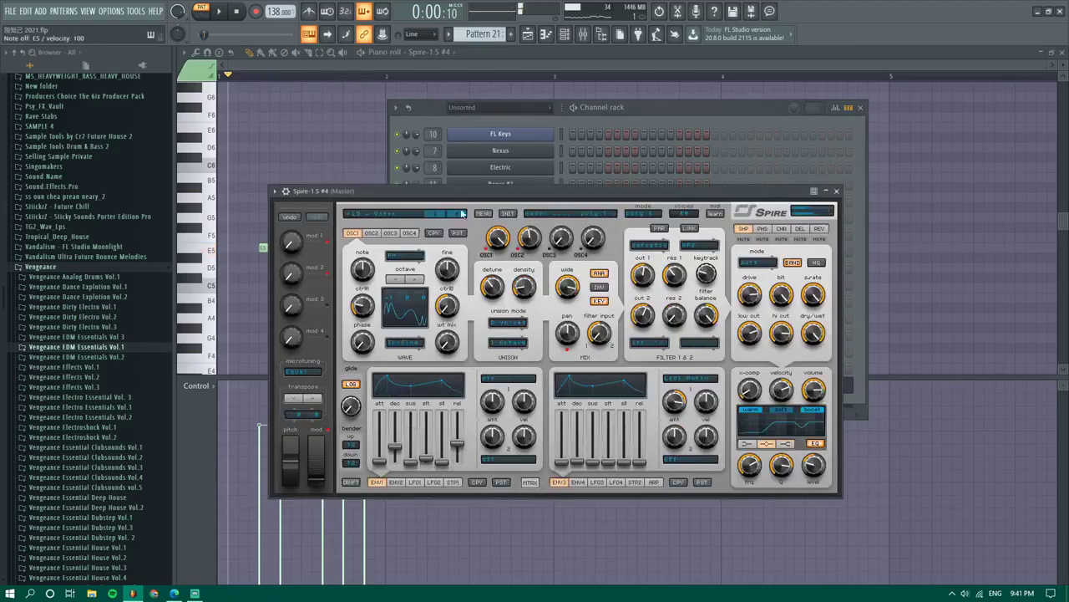
click(457, 214)
click(458, 215)
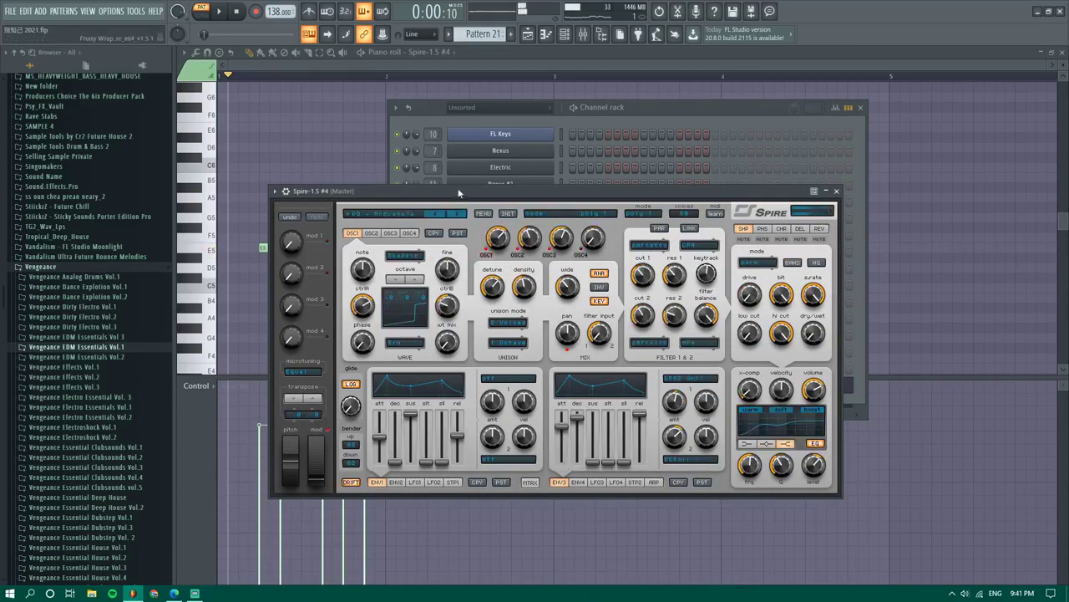
Audition BS - FM Bass, BS - Lowdeep 2, KEYS - MarkII and LD - Voxer from the Ancore Sounds - Deep Essential bank
click(396, 217)
click(506, 375)
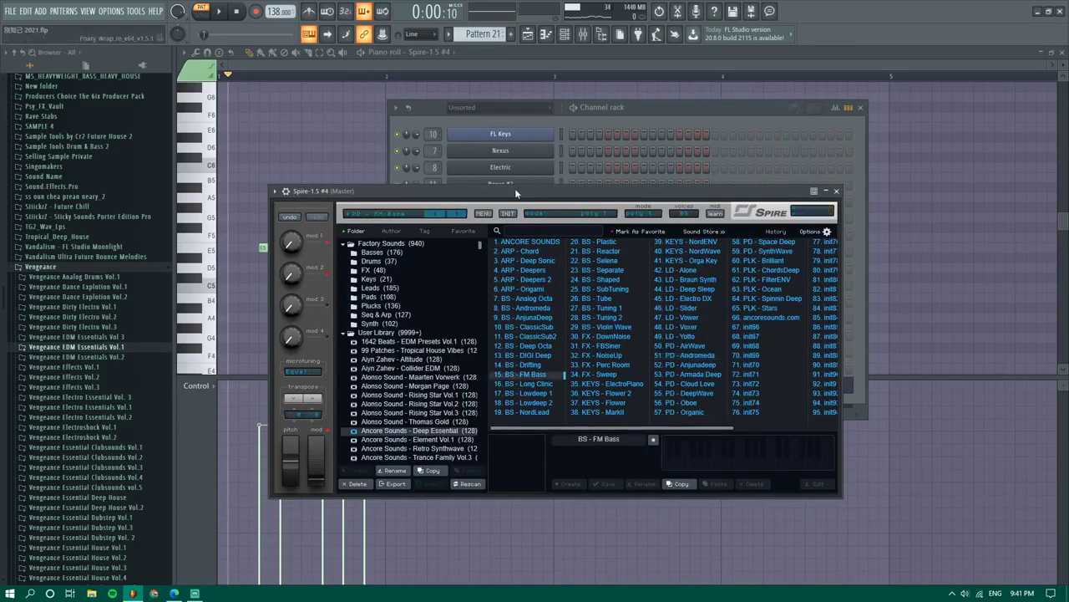
key(c)
click(538, 402)
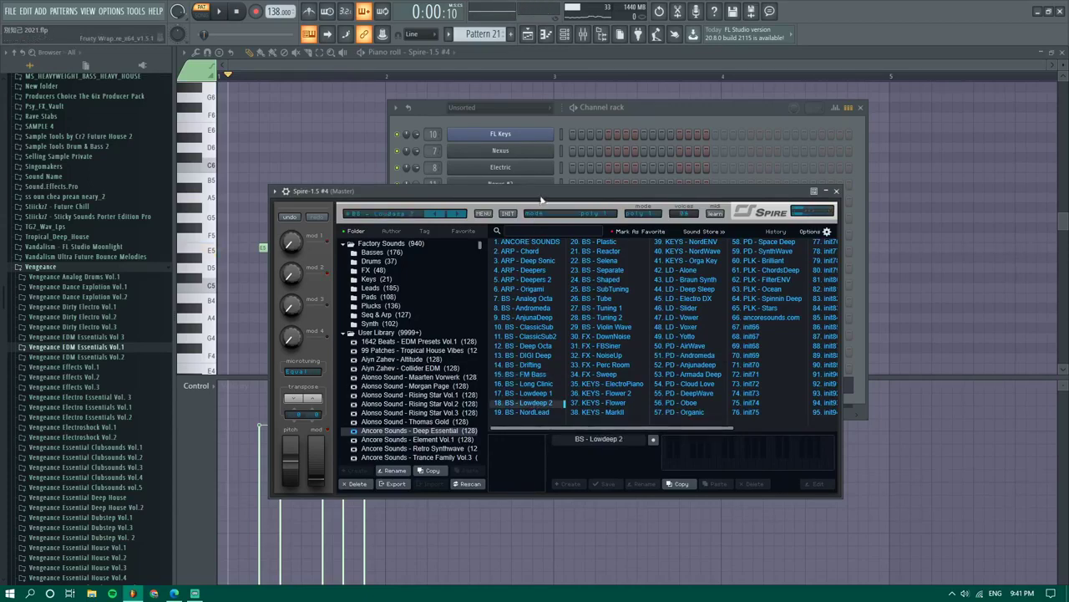
key(c)
key(x)
click(607, 412)
key(c)
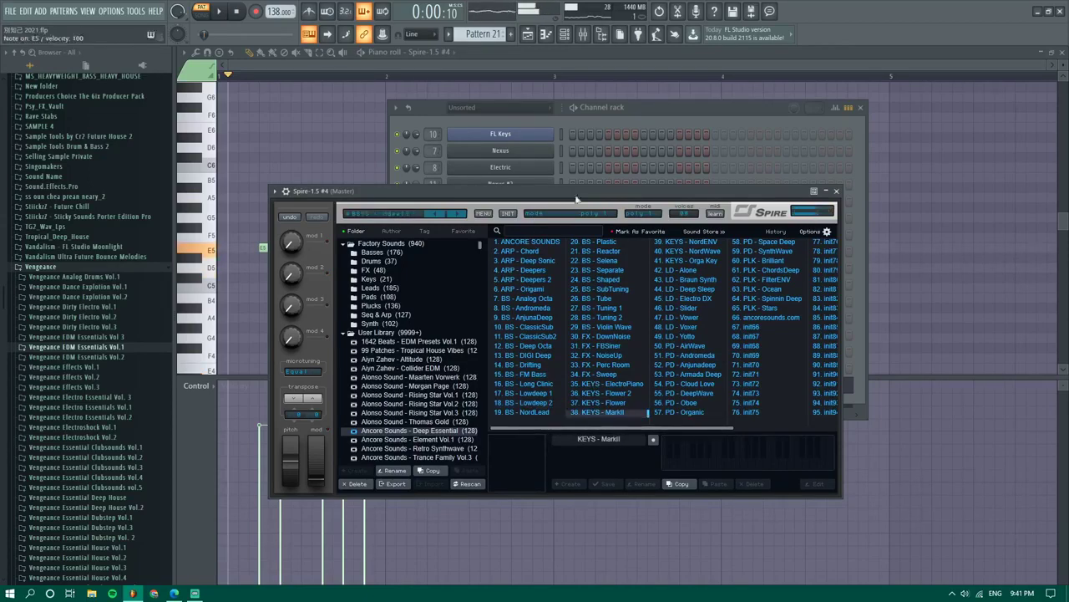
click(683, 327)
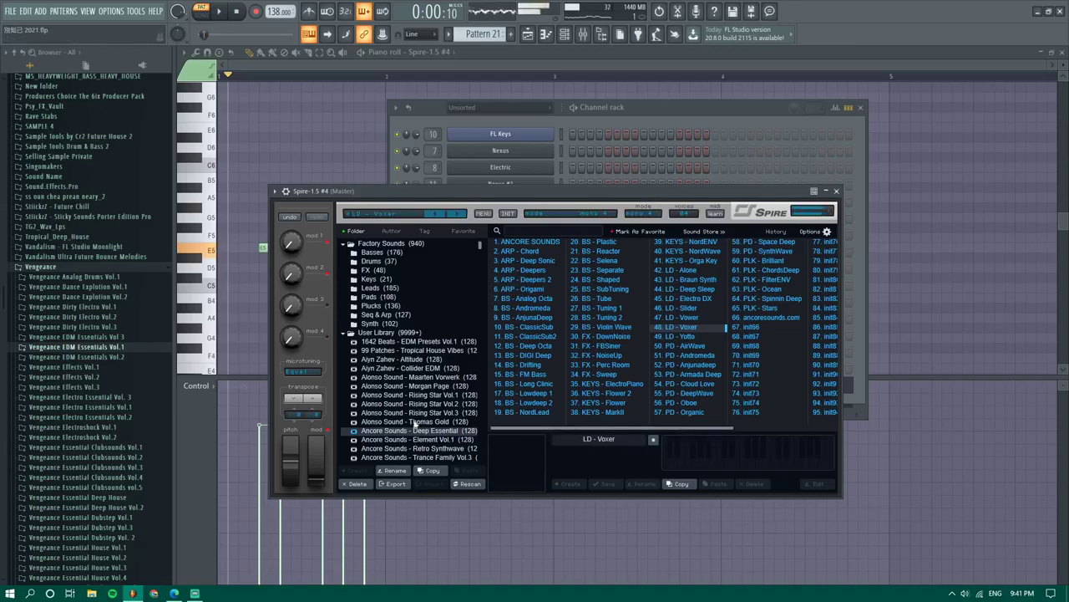
Audition BS SolidState and LD Flux from the Ancore Sounds - Element Vol.1 bank
click(409, 439)
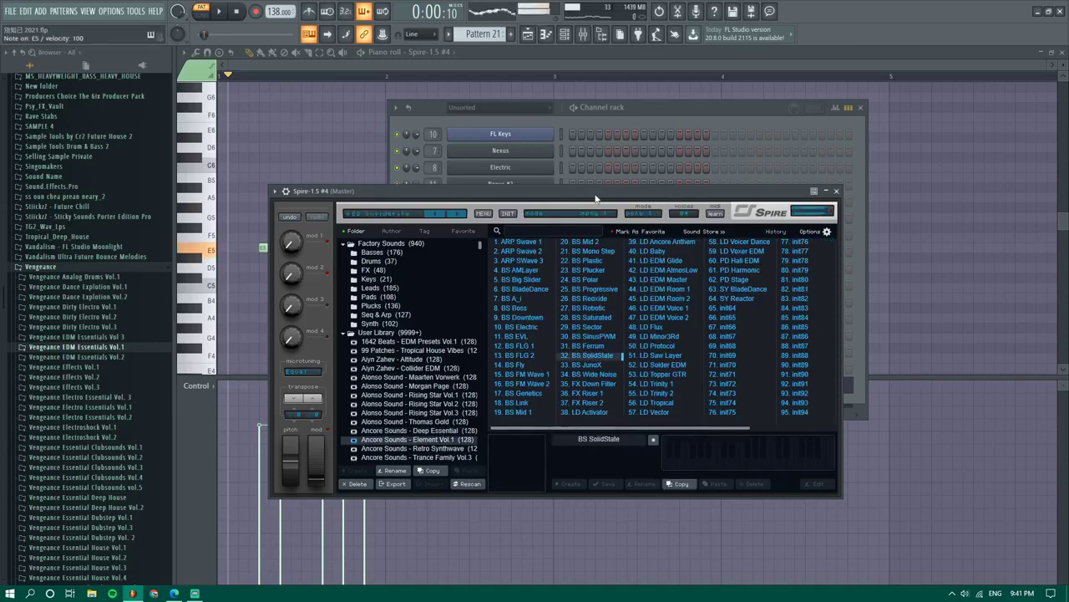
click(655, 327)
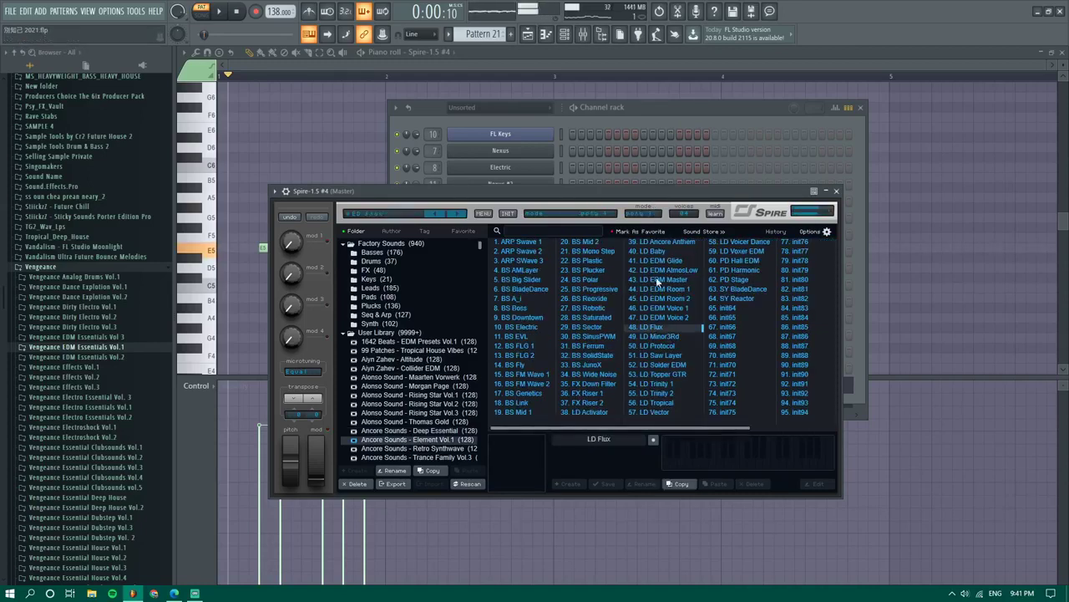
Audition the Element Vol.1 lead presets LD EDM Voice 1, LD Vector, LD Tropical and LD EDM Voice 2, returning to LD EDM Voice 1
click(655, 308)
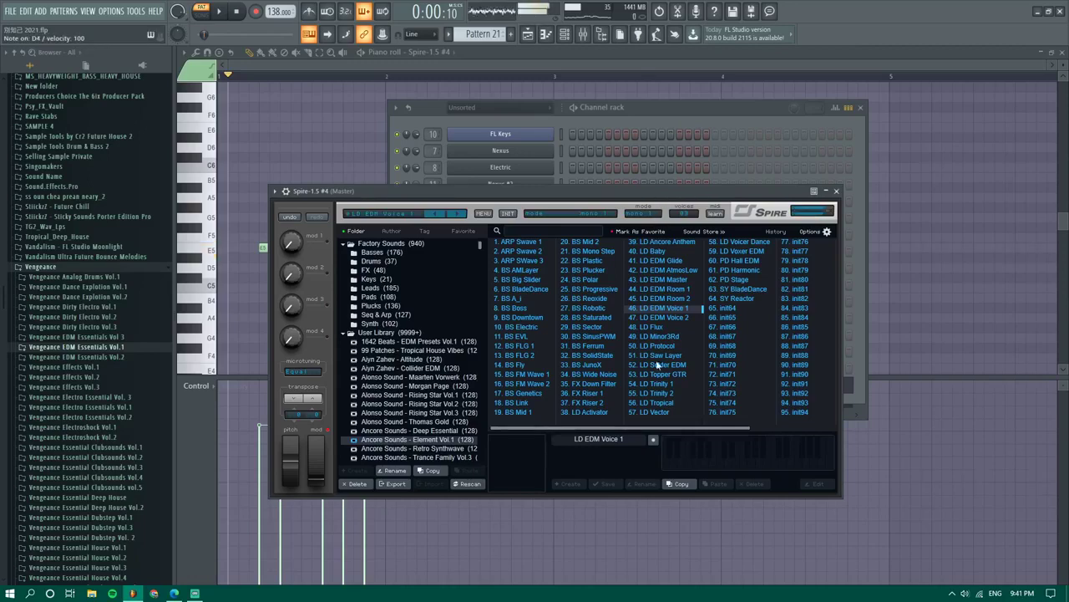
click(646, 412)
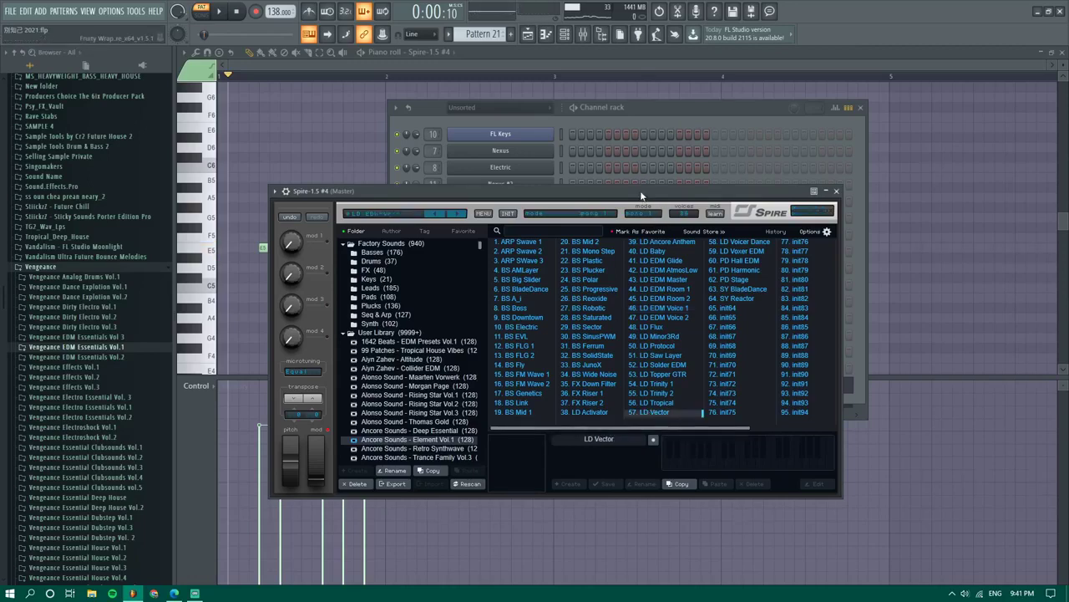
click(655, 403)
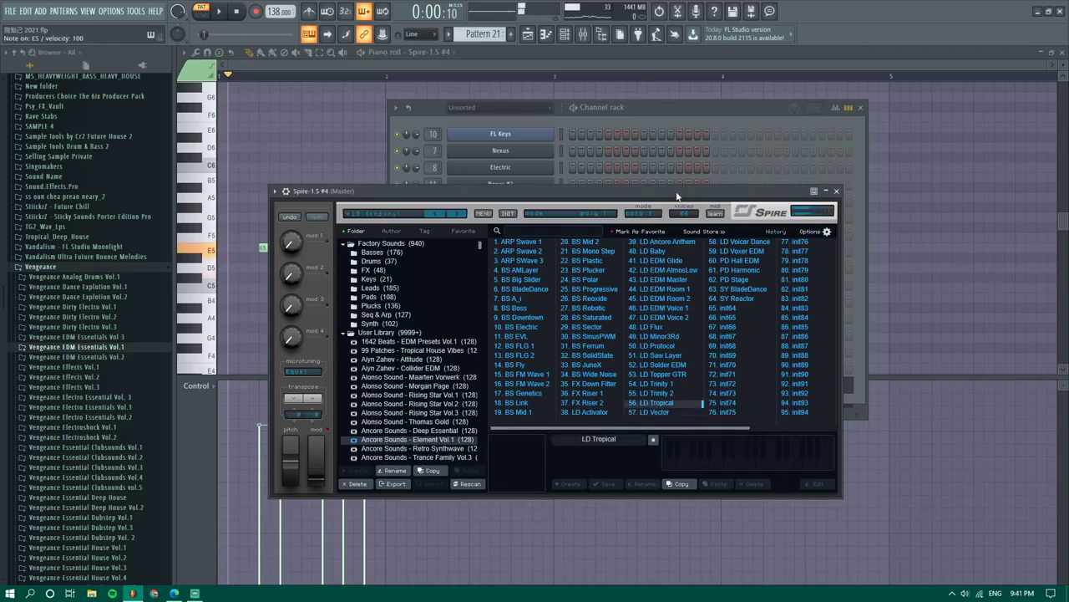
click(662, 318)
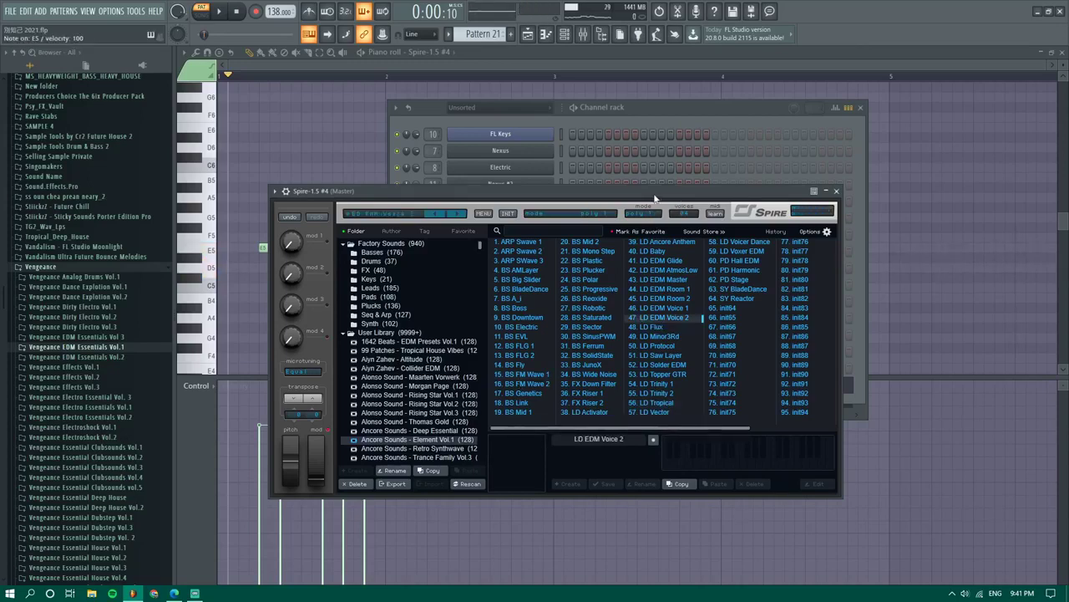
click(660, 308)
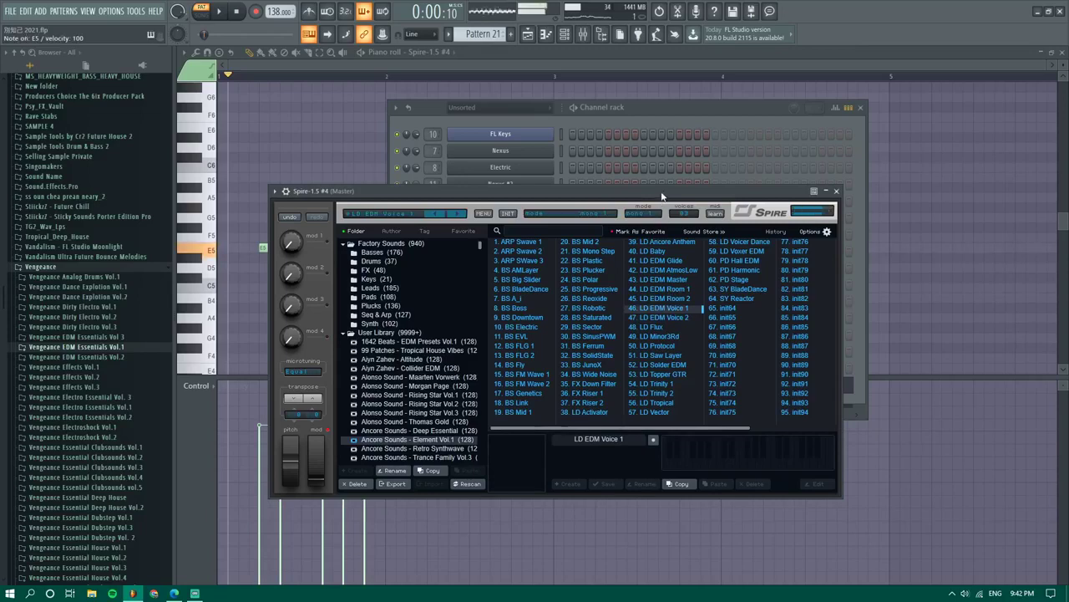
Browse Spire's user library banks for another lead sound, trying the Big EDM Lead5 preset
scroll(433, 425, down, 5)
scroll(432, 418, down, 5)
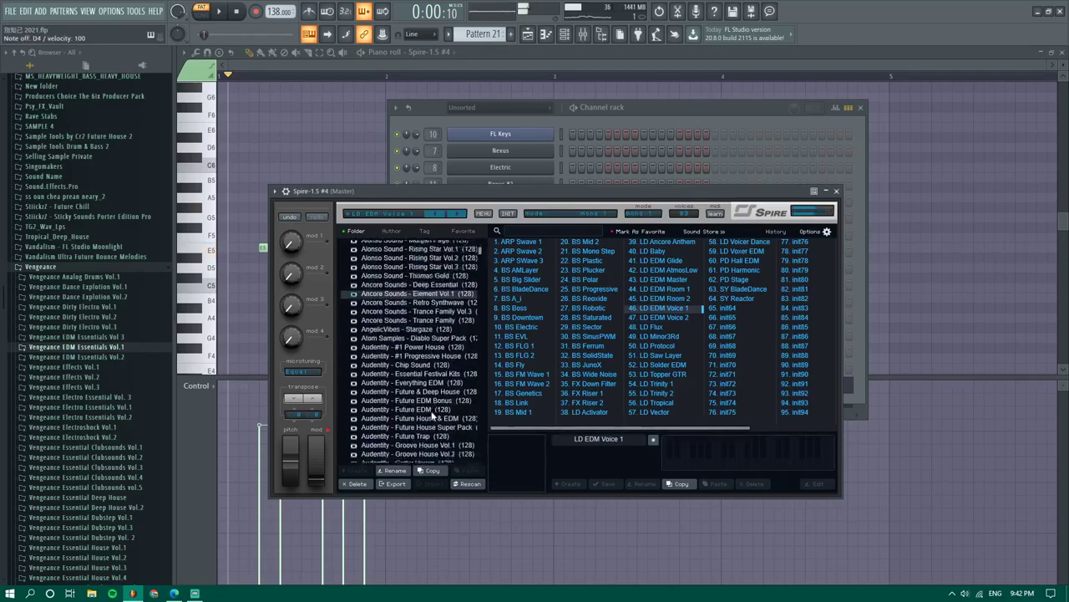
scroll(433, 416, down, 5)
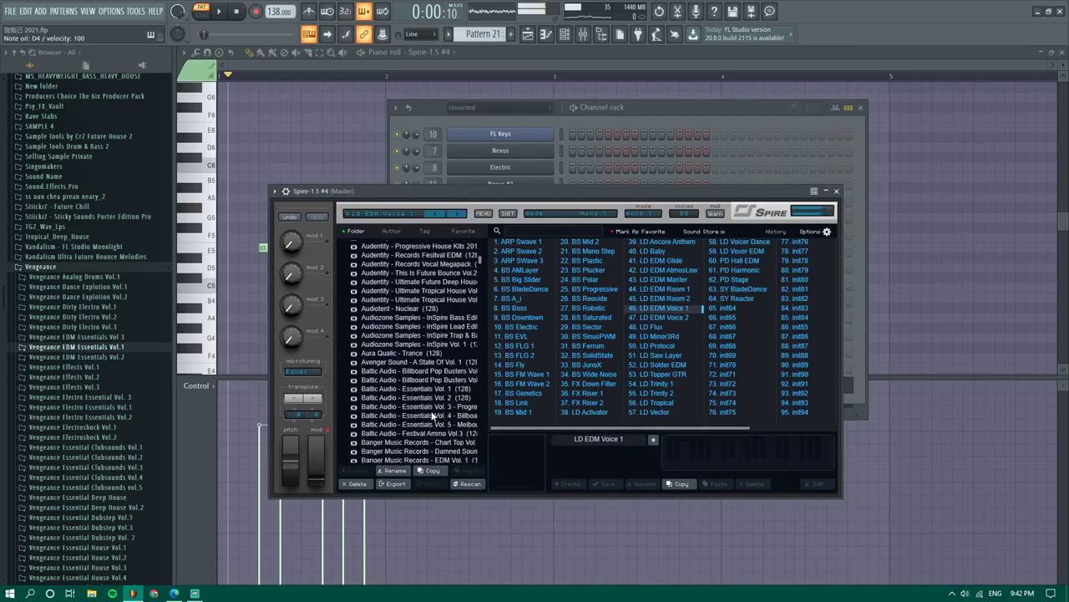
scroll(433, 413, down, 10)
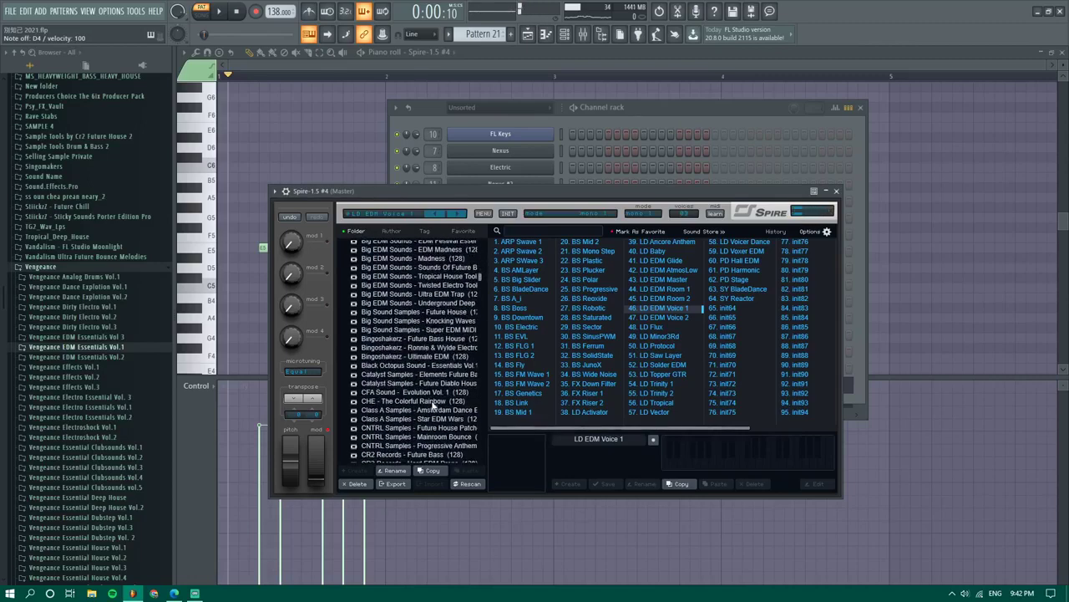
click(453, 302)
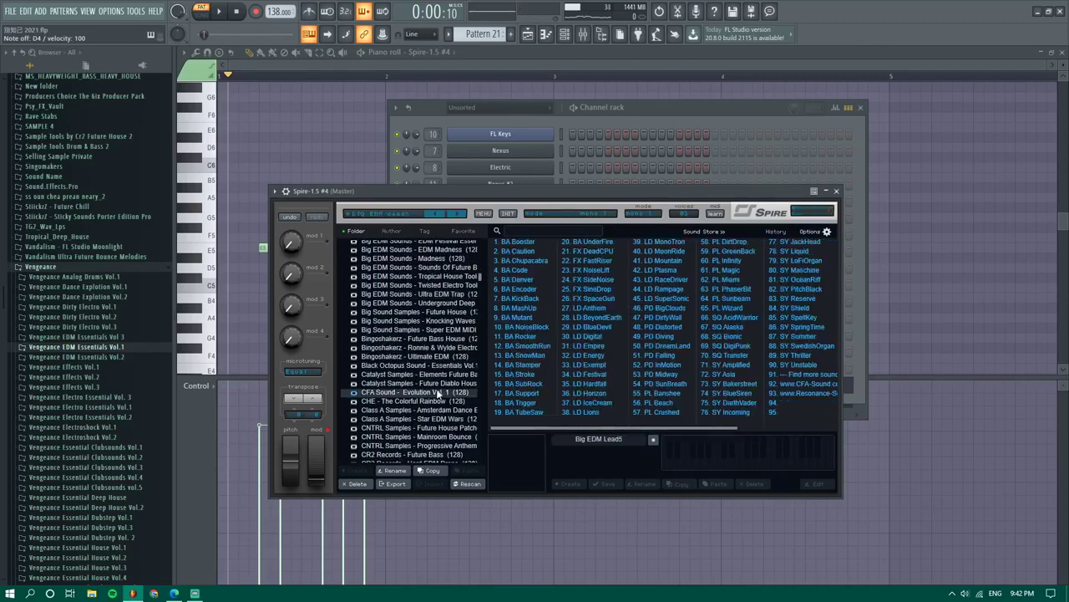
scroll(428, 413, down, 10)
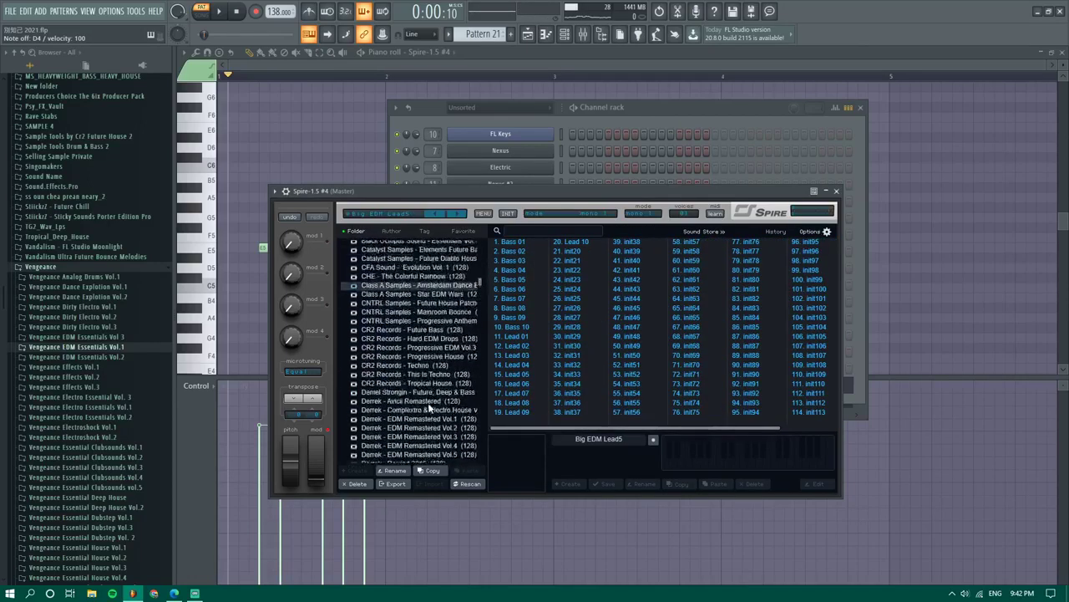
scroll(429, 407, down, 10)
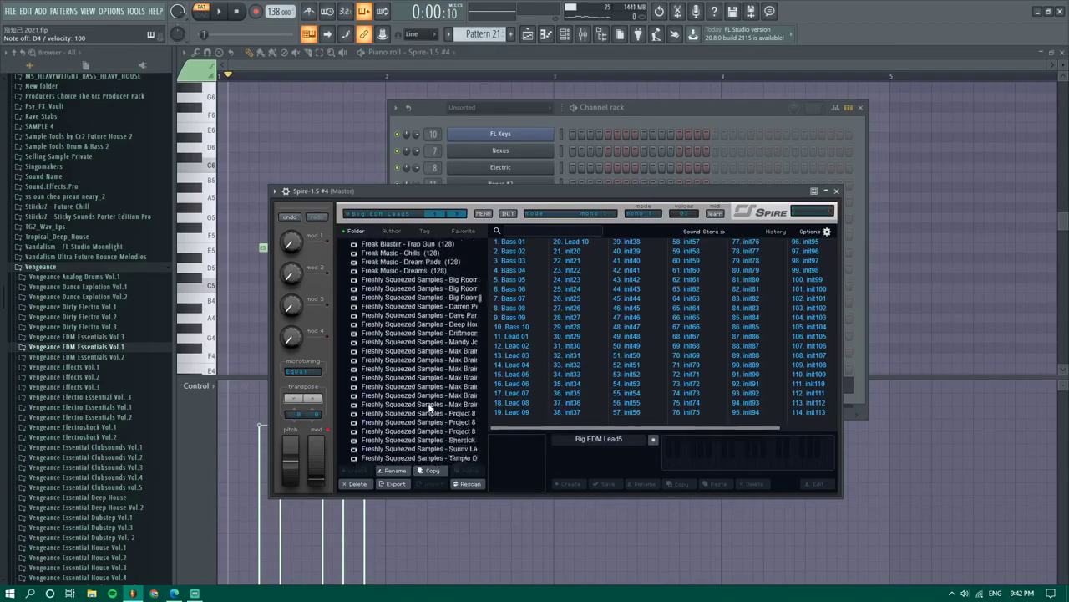
scroll(430, 407, down, 8)
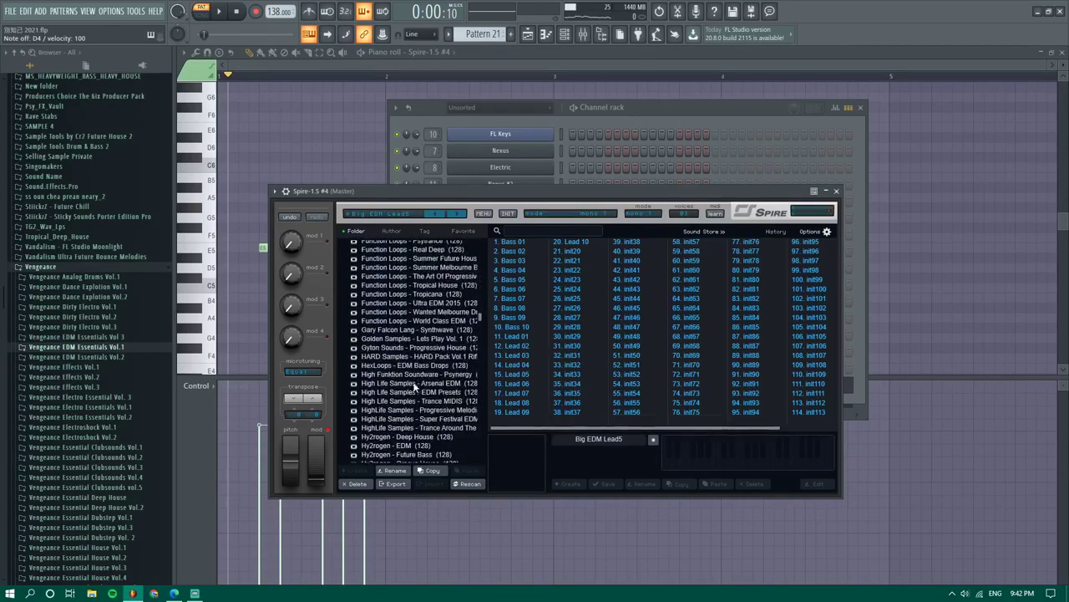
scroll(417, 394, down, 5)
Select the Hy2rogen - EDM bank, audition BA Turtle Wave and load the BA Flax preset
click(402, 398)
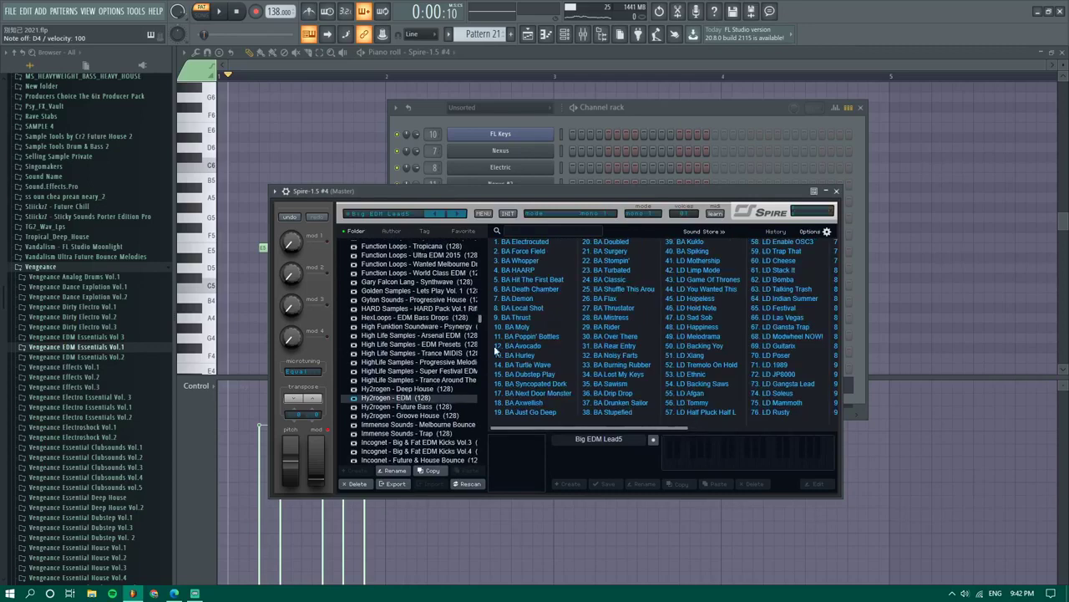
click(509, 366)
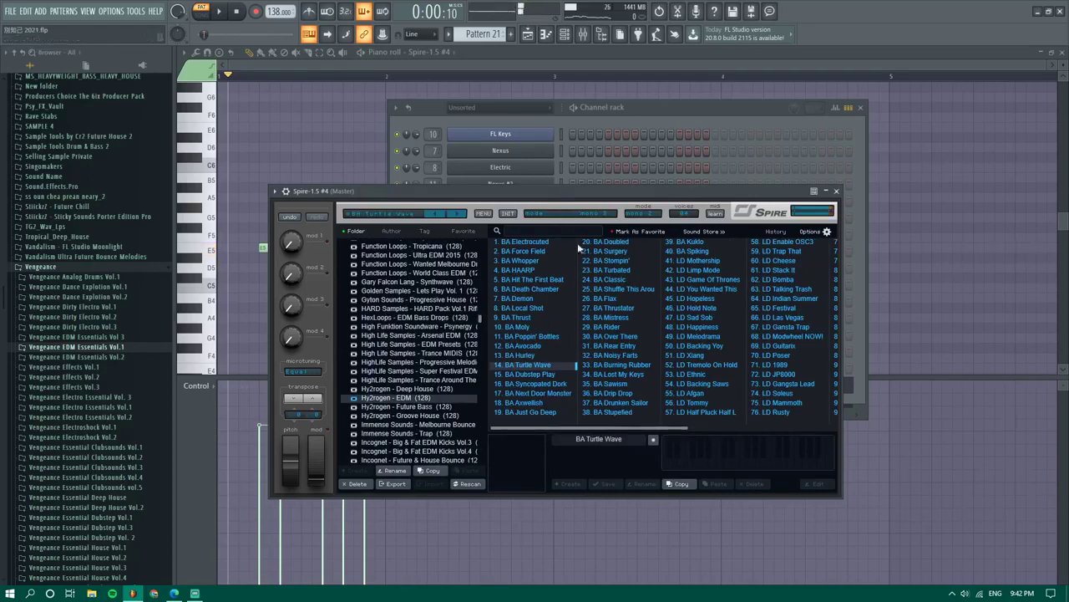
click(607, 299)
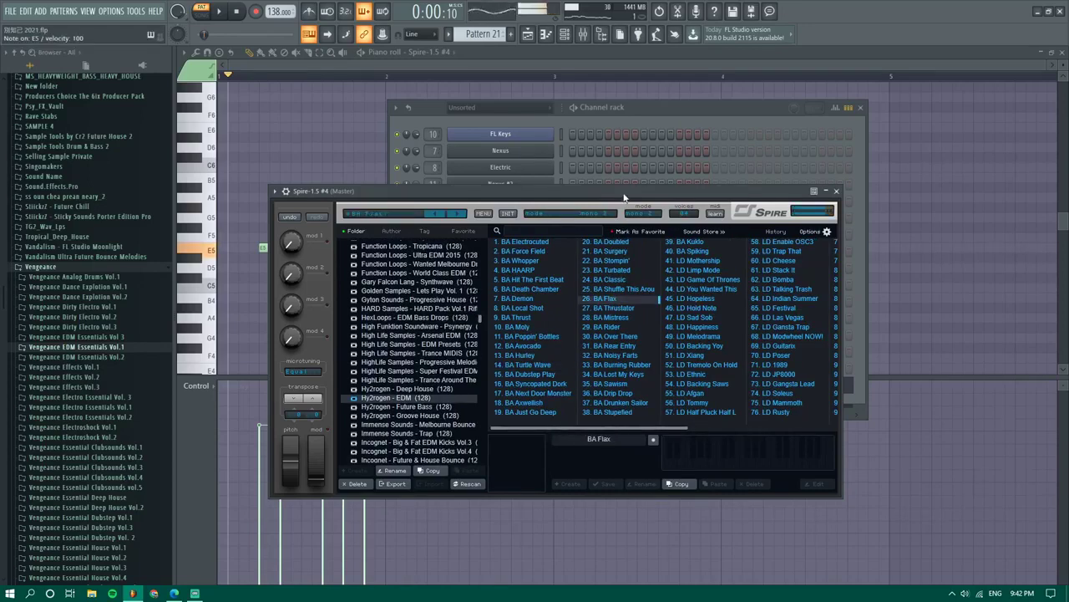
Transpose all five notes of the Spire-1.5 #4 melody up one octave so they start on E6, and play the result
click(209, 170)
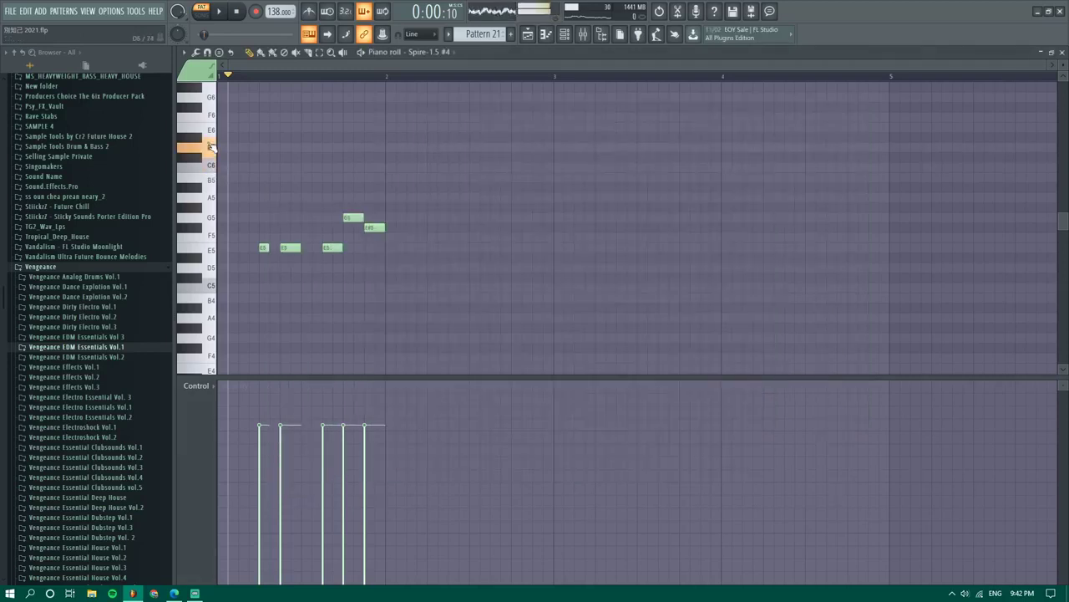
scroll(211, 159, up, 3)
scroll(218, 224, down, 4)
key(space)
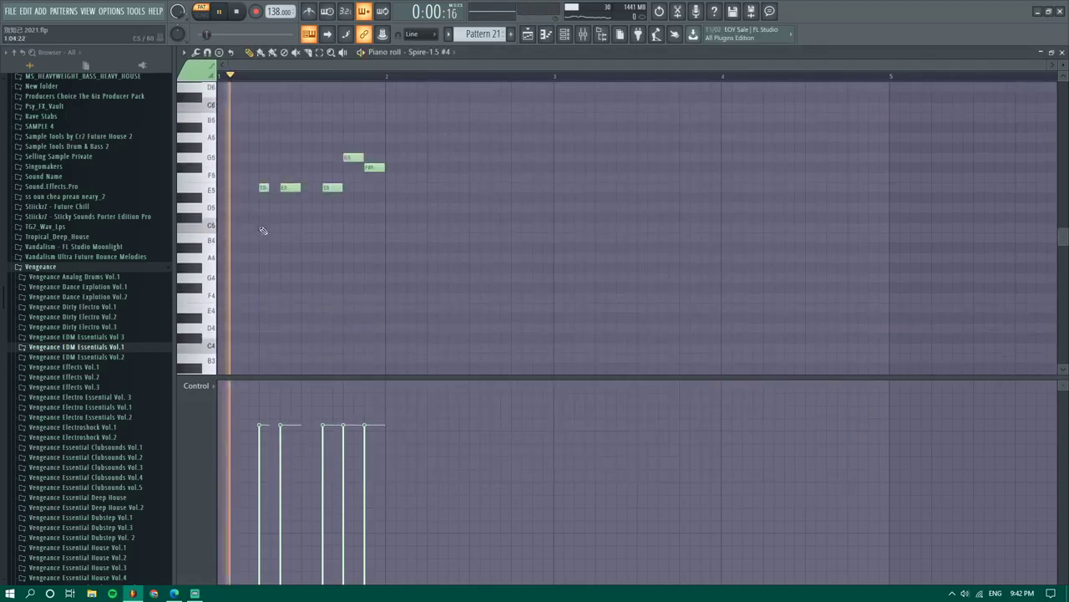
key(space)
drag(547, 283, 224, 115)
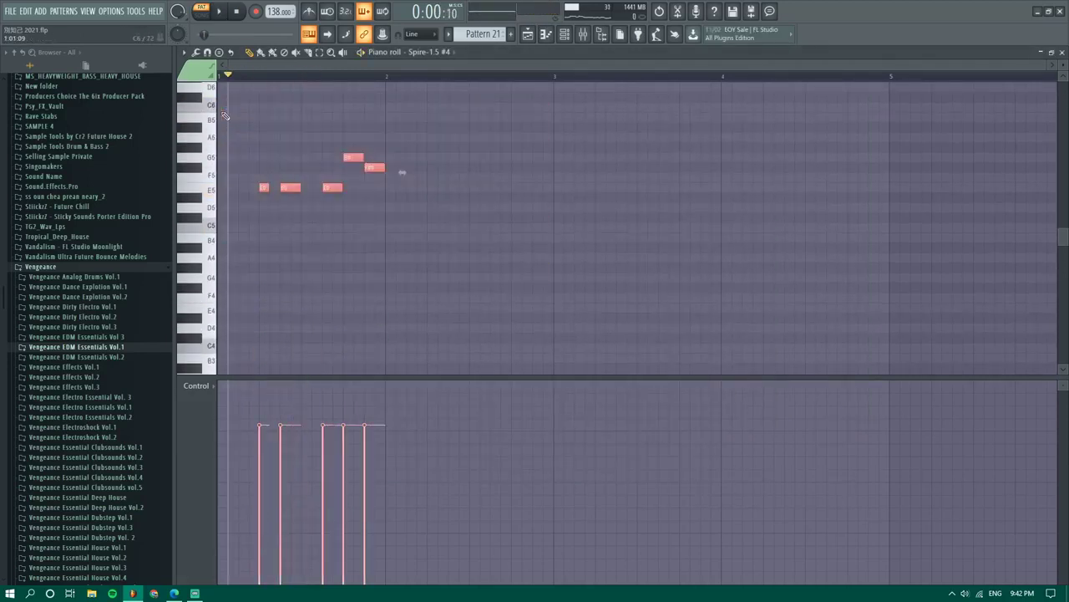
scroll(406, 232, up, 2)
key(space)
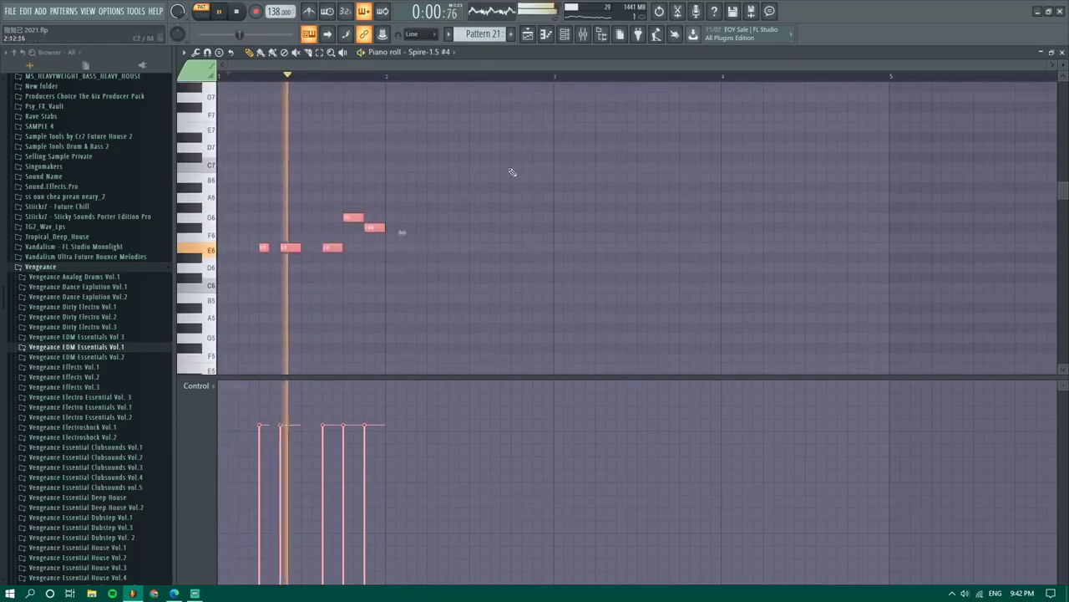
key(space)
Play the playlist arrangement from just before the Pattern 21 clip and open that pattern's notes for editing
click(528, 35)
click(693, 79)
key(space)
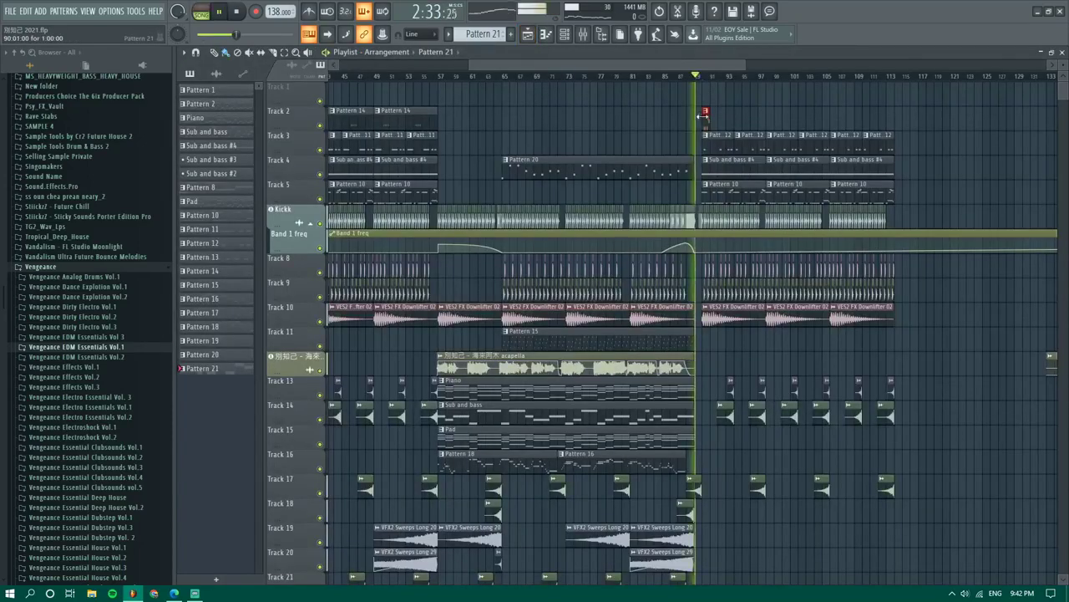
scroll(708, 115, up, 2)
double_click(714, 122)
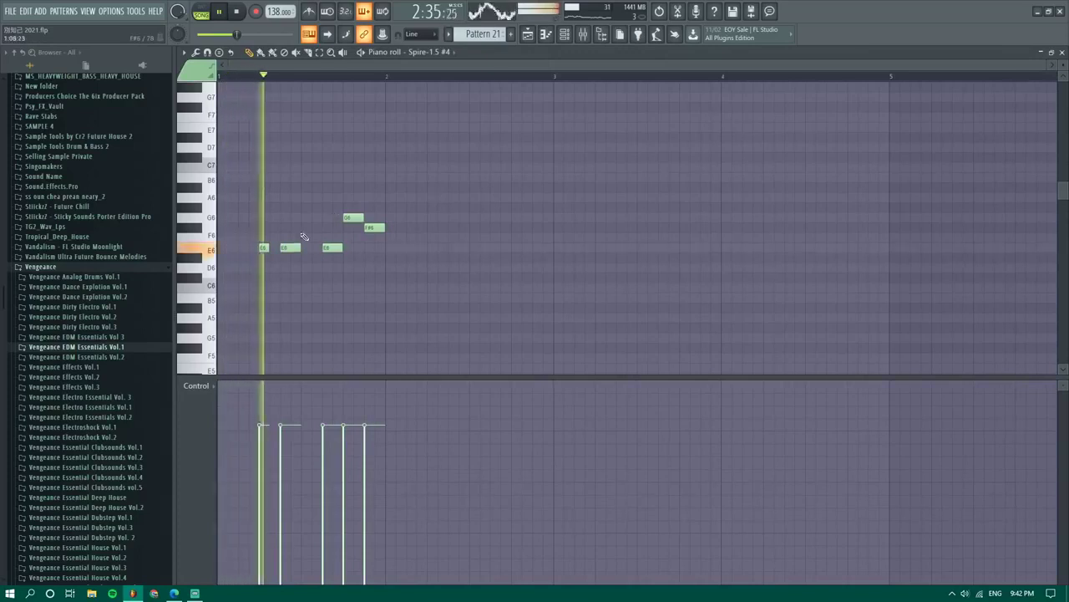
Delete every melody note in Pattern 21 except the second E6
right_click(284, 248)
drag(264, 246, 283, 247)
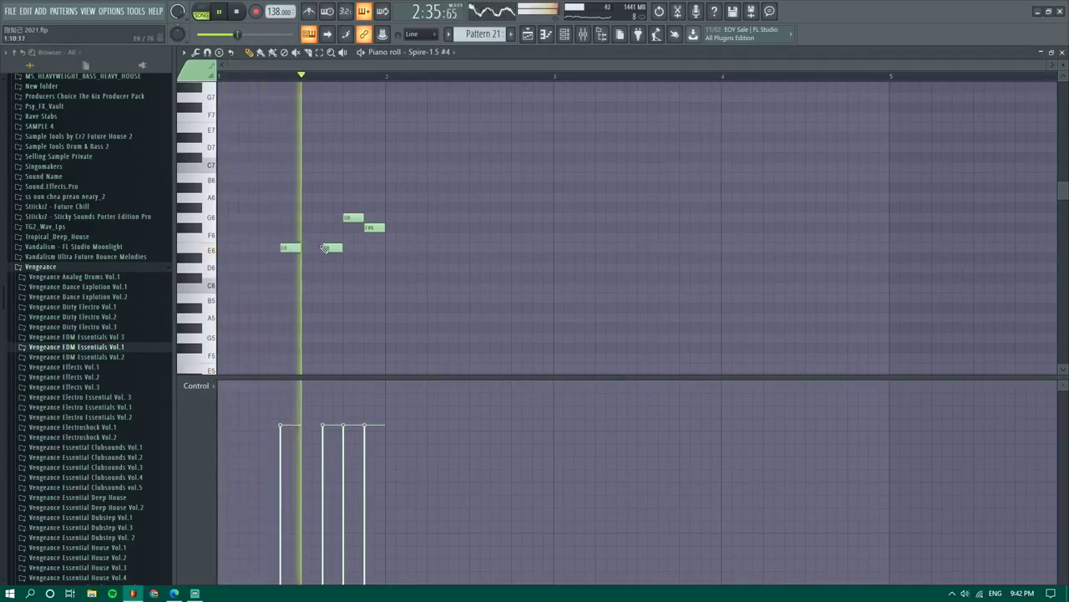
key(space)
right_click(376, 227)
right_click(335, 248)
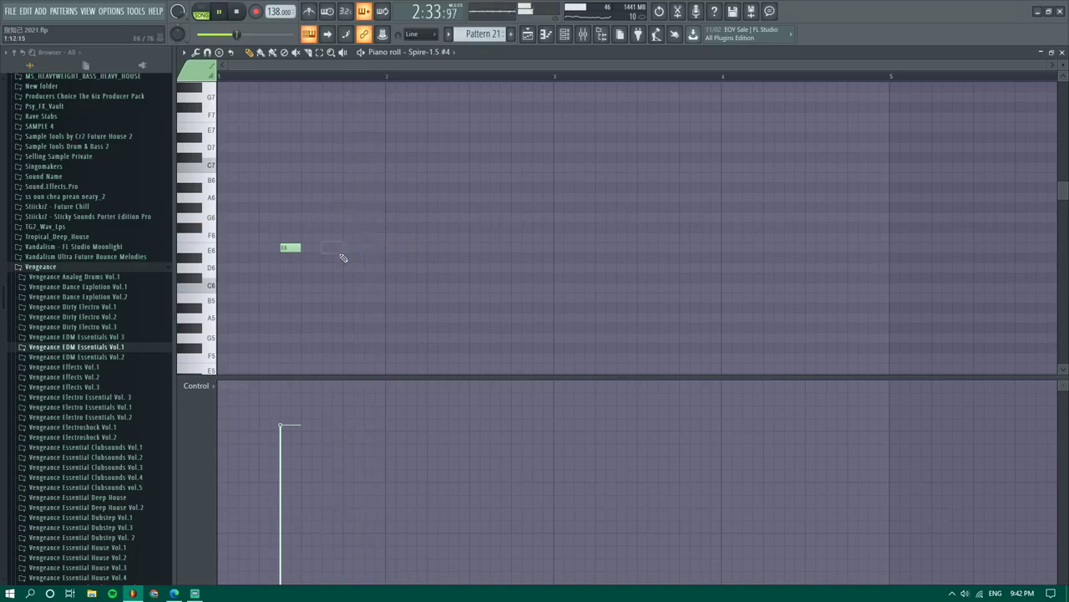
Add two more evenly spaced E6 notes in bar 1 and a G6 and an F#6 in bar 2, removing the extra final F#6
click(332, 249)
key(space)
click(368, 248)
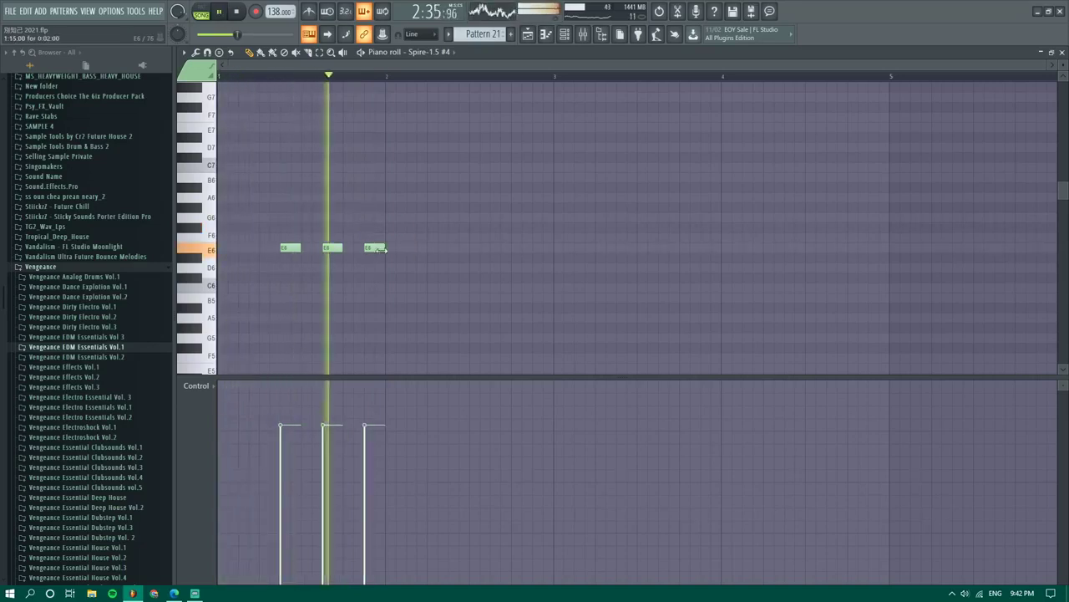
click(455, 218)
click(499, 228)
click(540, 228)
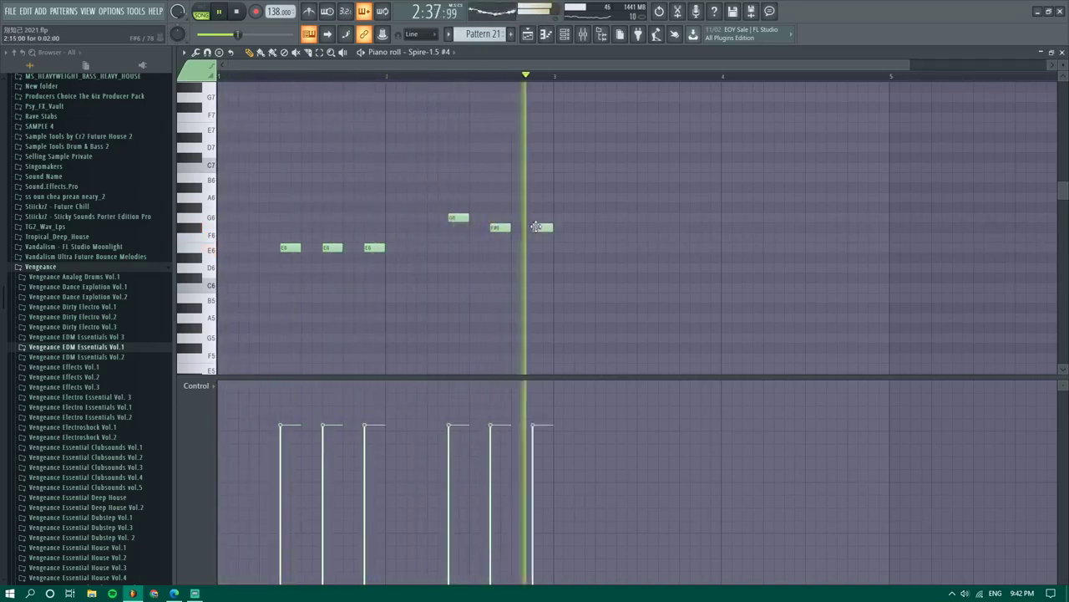
key(space)
right_click(542, 230)
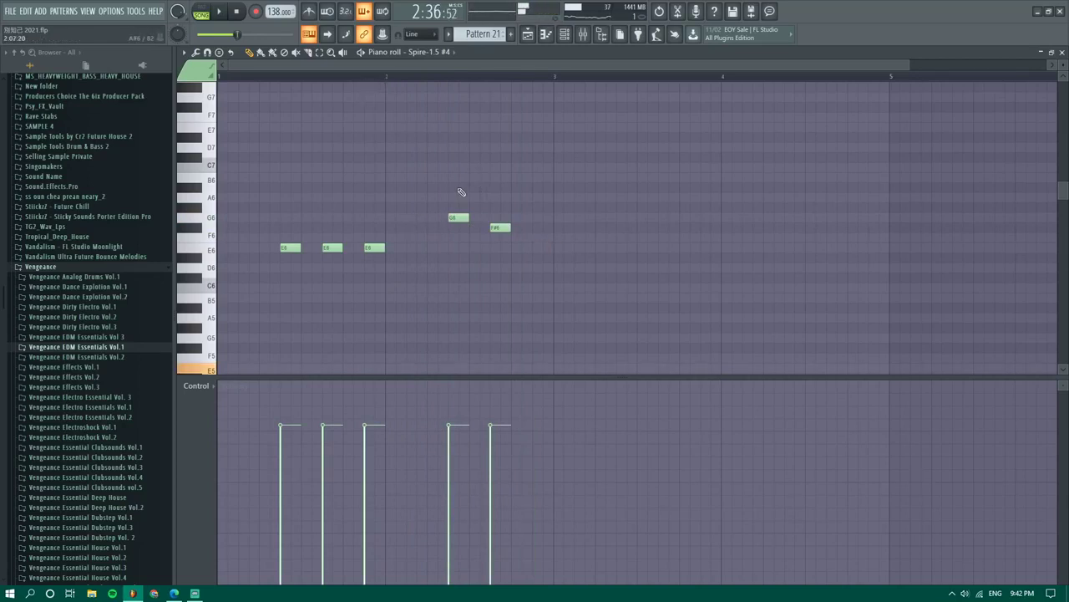
Reopen the Spire-1.5 #4 instrument from the channel rack, showing its synth controls
click(565, 33)
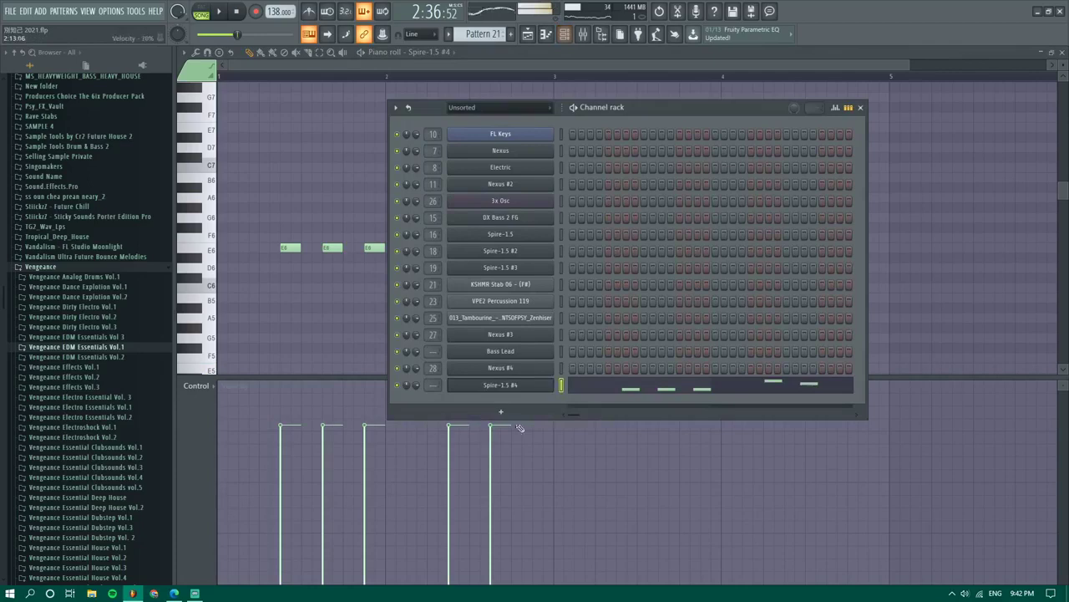
click(501, 384)
click(424, 206)
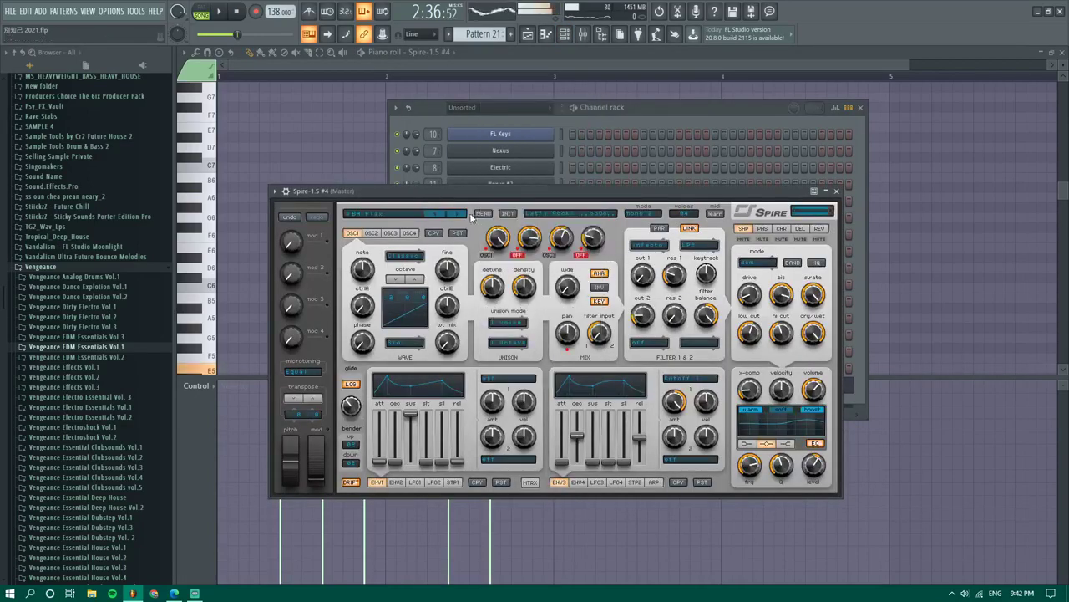
Step through the Hy2rogen - EDM presets from BA Flax to LD Mothership, auditioning them with test notes
click(458, 214)
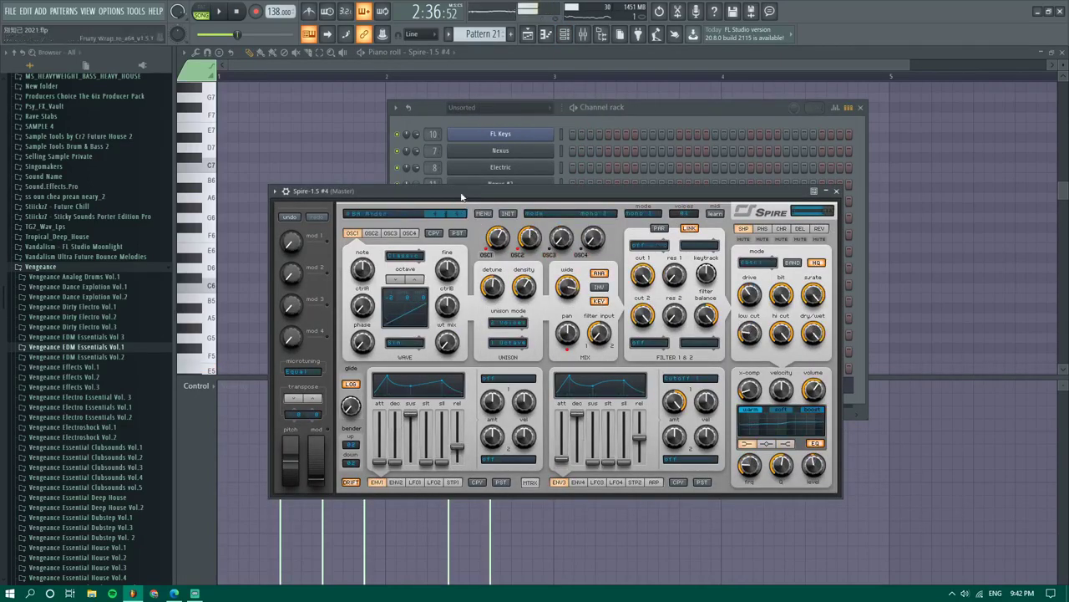
click(461, 215)
key(c)
click(462, 214)
key(c)
click(461, 214)
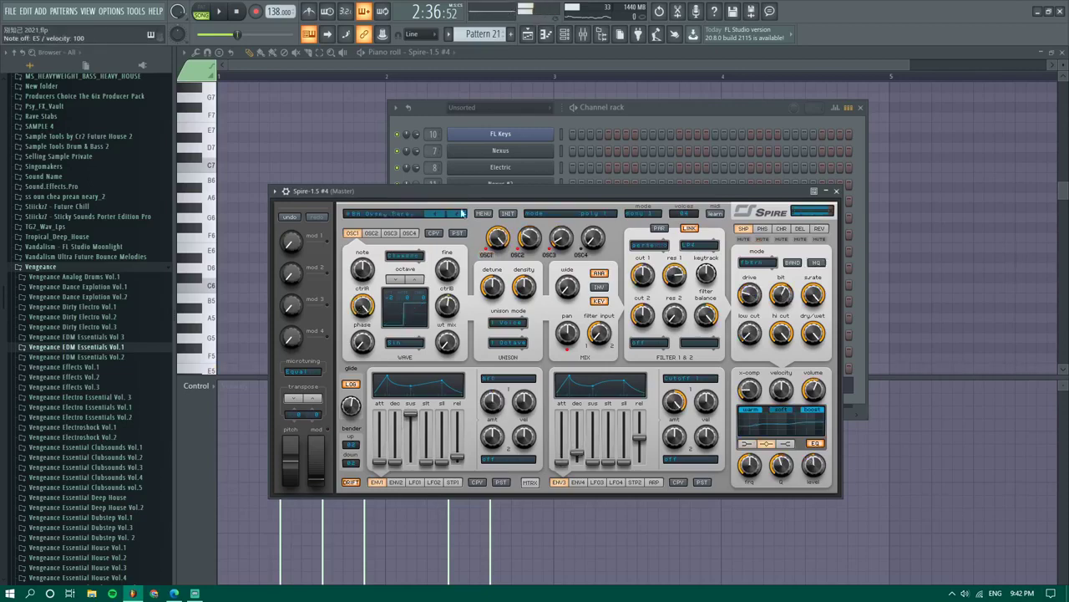
click(461, 216)
key(c)
click(461, 214)
key(c)
click(460, 215)
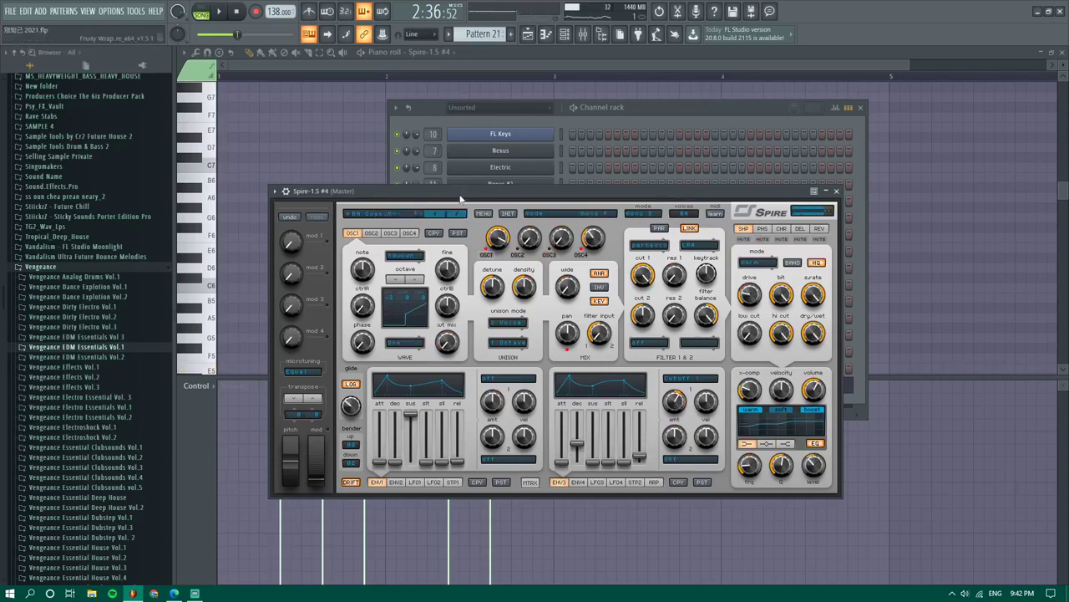
key(c)
click(459, 214)
click(457, 215)
click(457, 213)
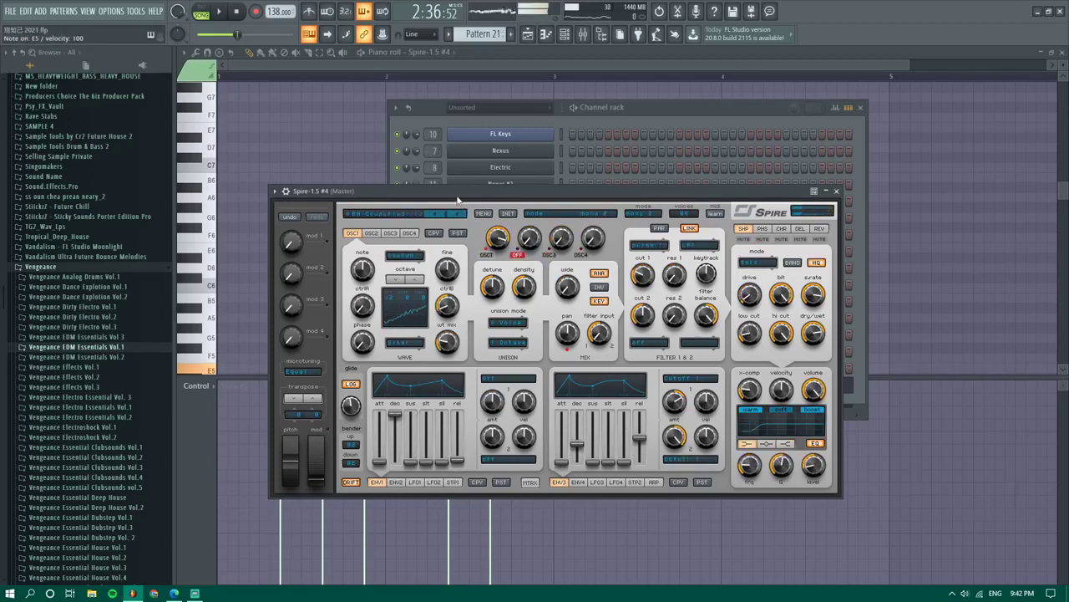
click(434, 215)
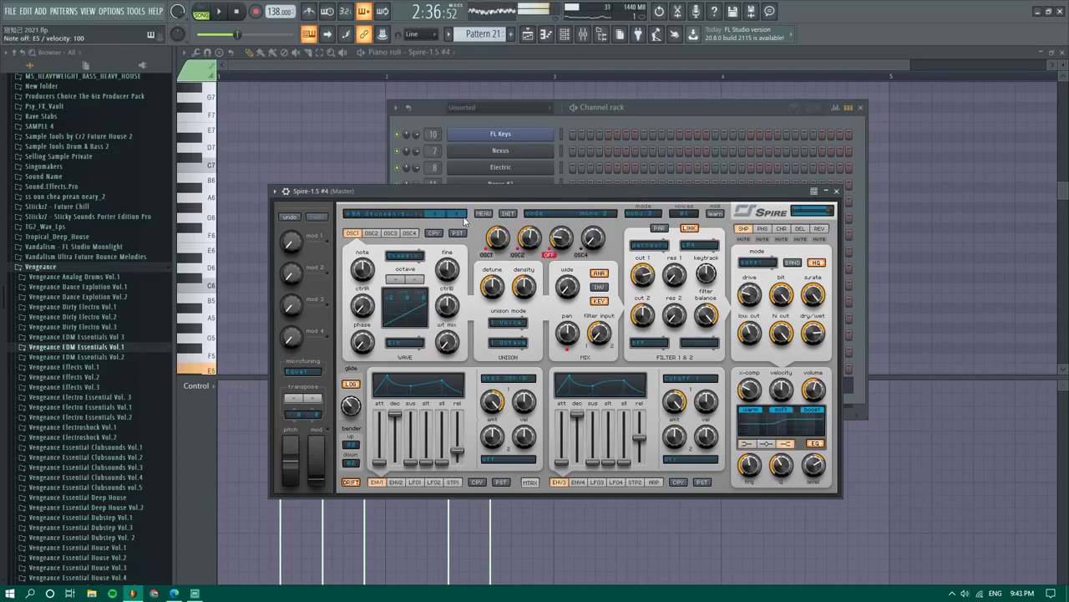
click(462, 215)
click(458, 214)
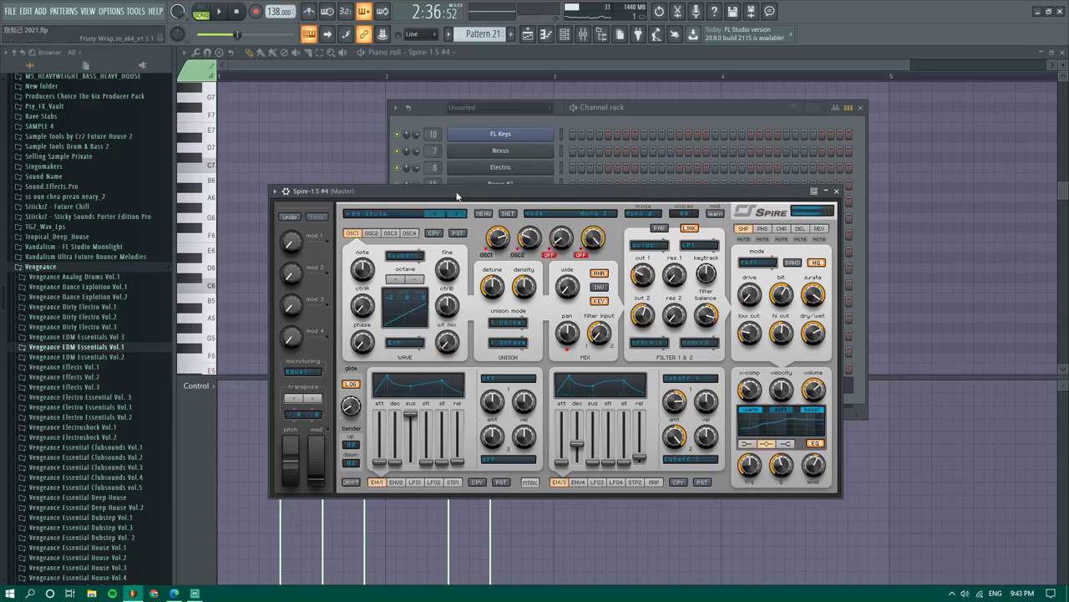
click(458, 215)
click(457, 215)
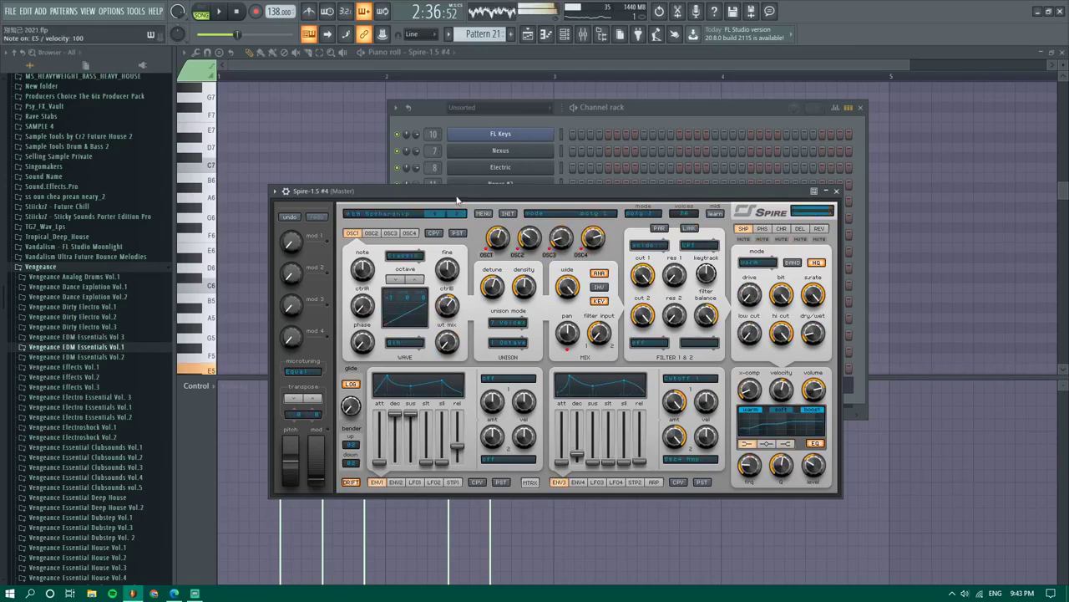
Continue stepping through the Hy2rogen - EDM lead presets from LD Mothership to LD Enable OSC3, auditioning them with test notes
click(458, 214)
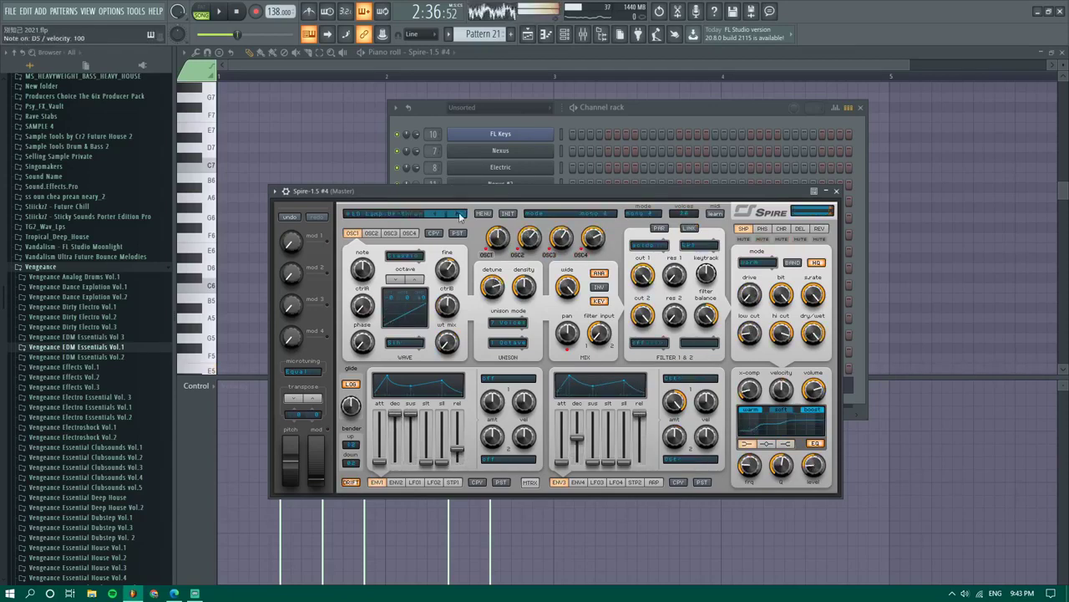
click(458, 215)
click(461, 215)
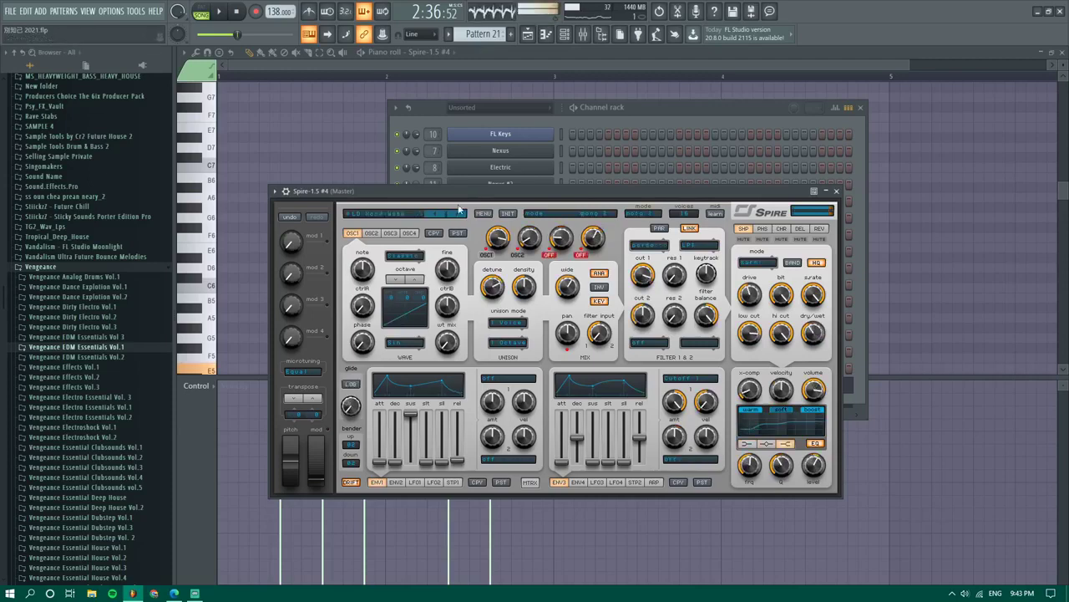
click(460, 214)
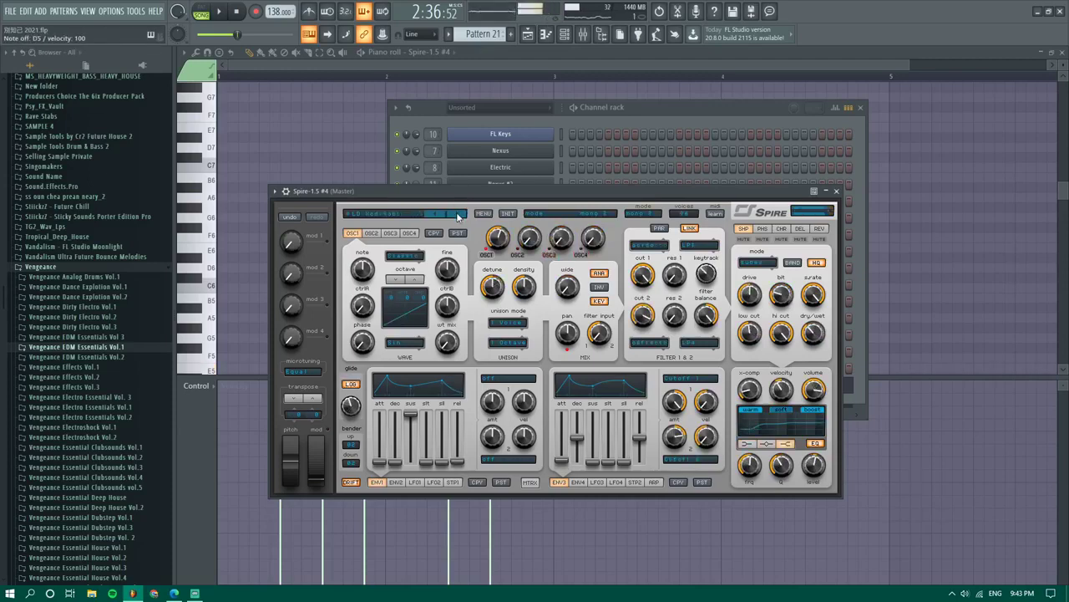
click(458, 216)
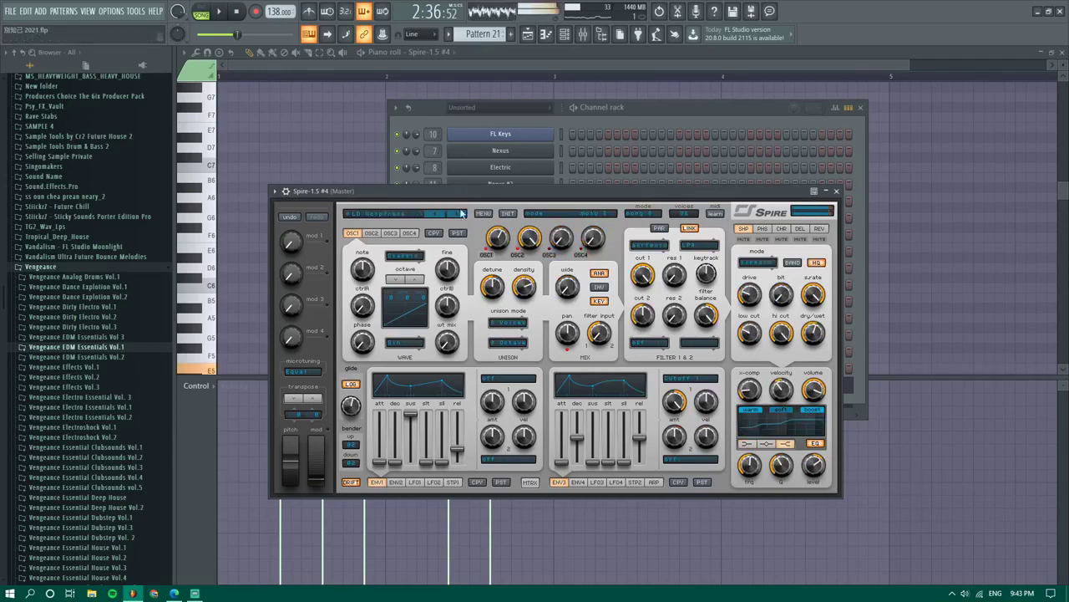
click(459, 214)
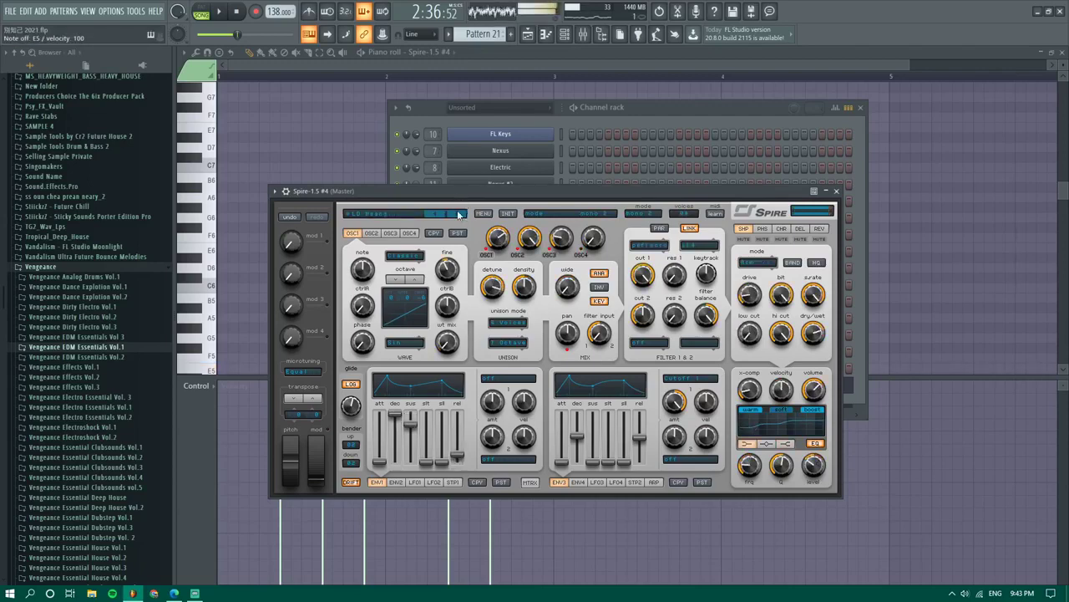
click(459, 215)
click(459, 213)
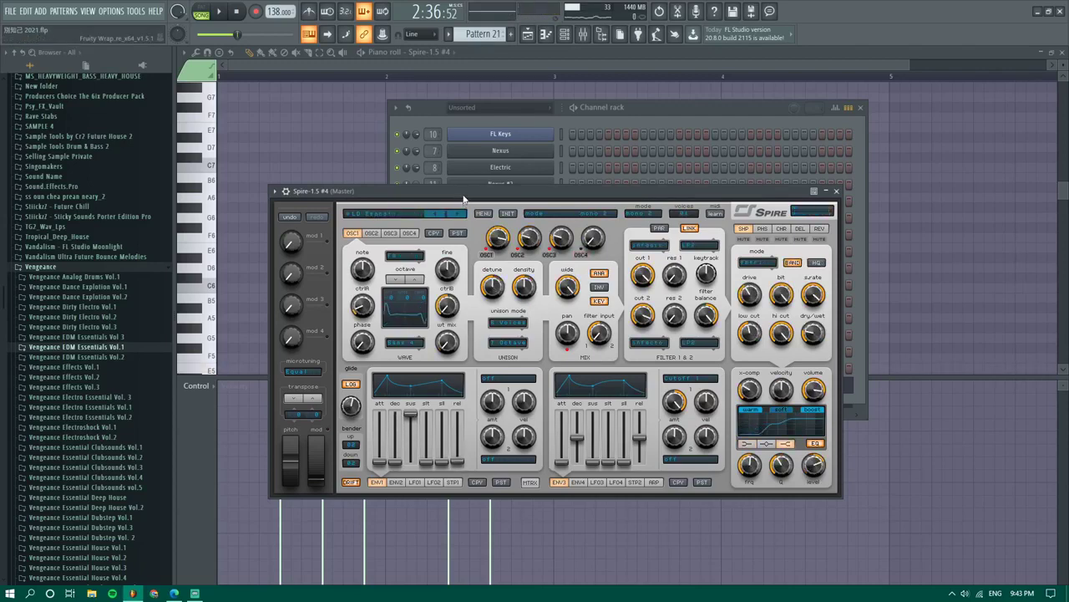
click(459, 214)
click(458, 215)
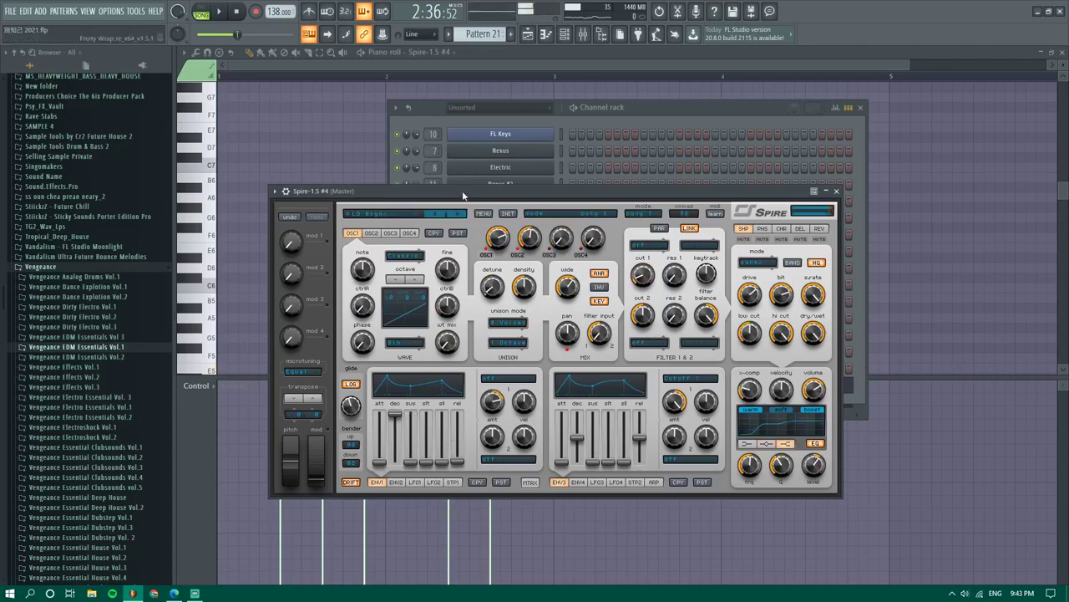
click(459, 214)
click(458, 214)
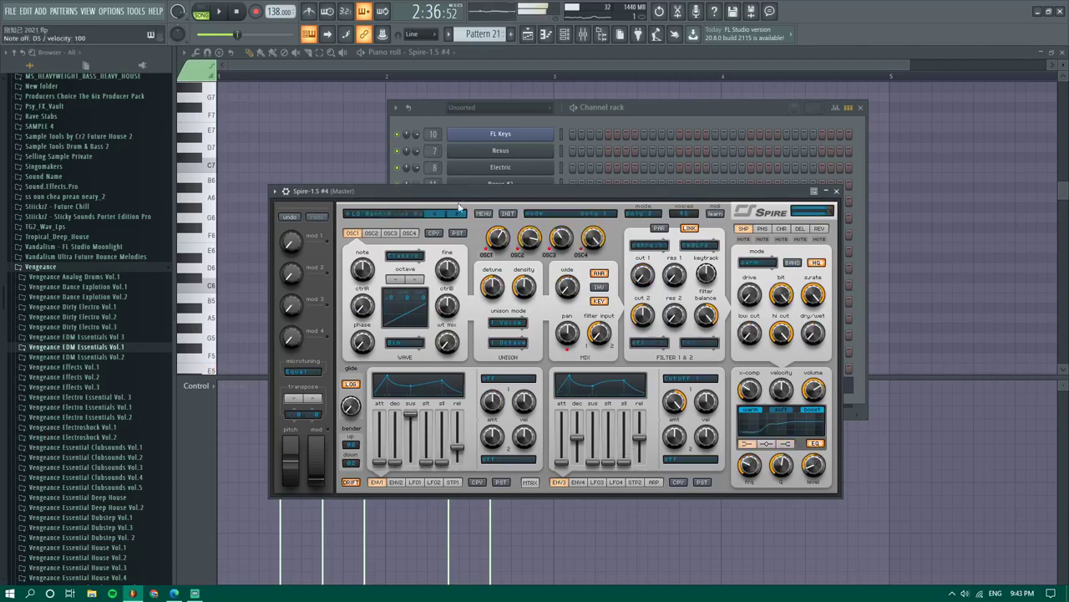
click(459, 215)
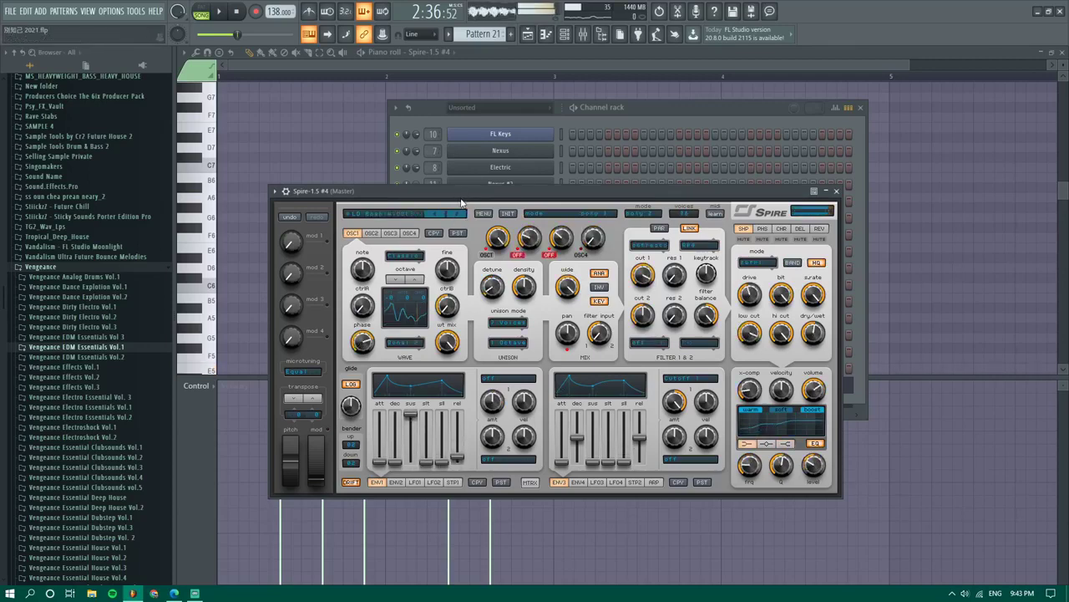
Return to the Pattern 21 piano roll and play back the melody with the current Spire sound
click(219, 178)
scroll(218, 180, down, 4)
click(215, 183)
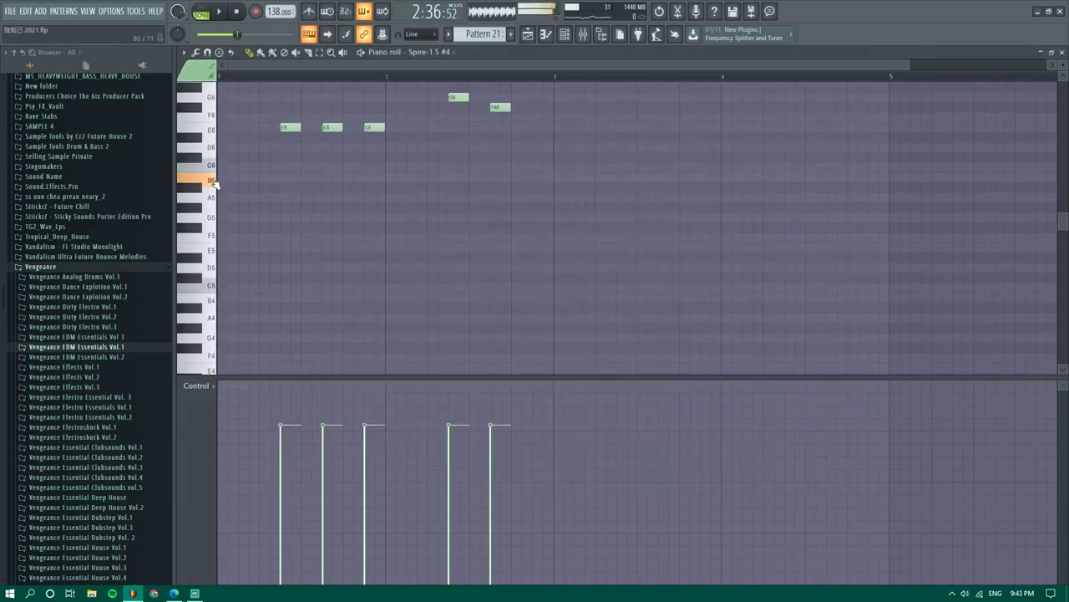
key(space)
scroll(213, 182, up, 4)
key(space)
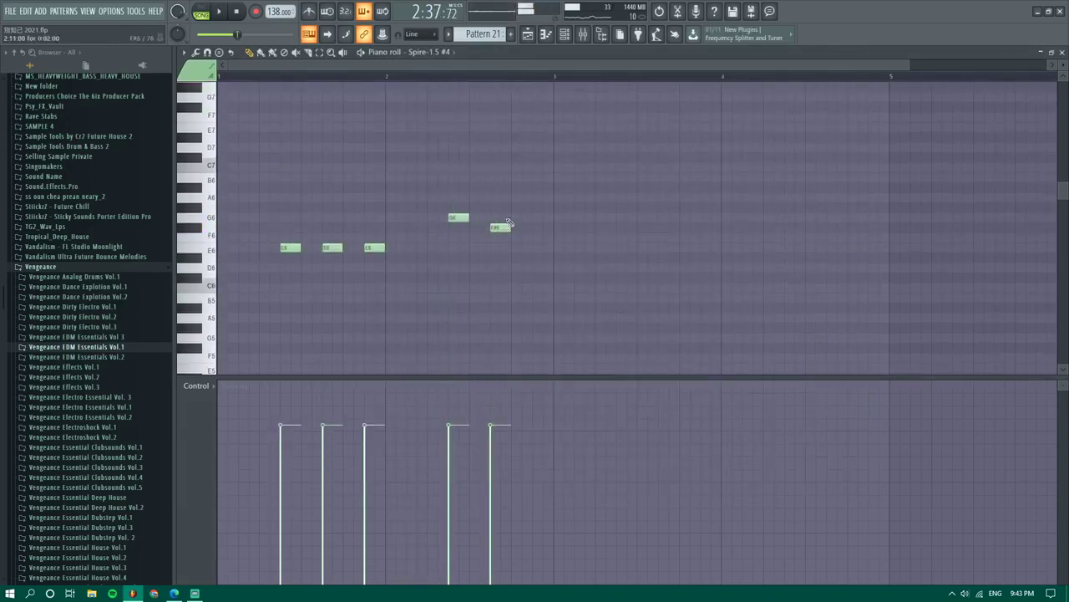
Route the Spire-1.5 #4 channel to free mixer insert 29 and play a test note
click(583, 34)
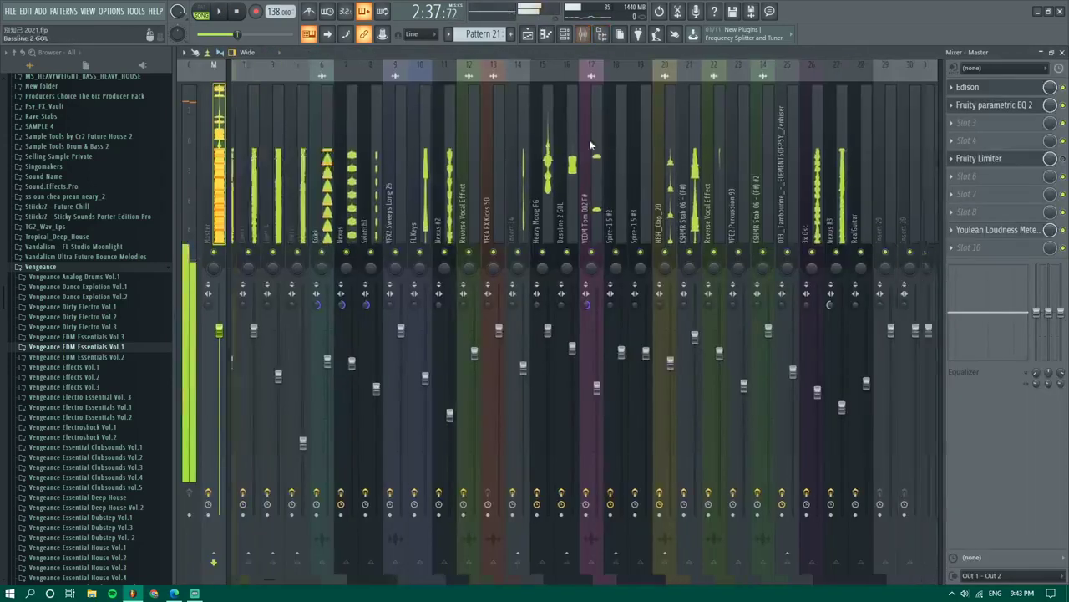
click(704, 183)
key(ctrl+l)
key(x)
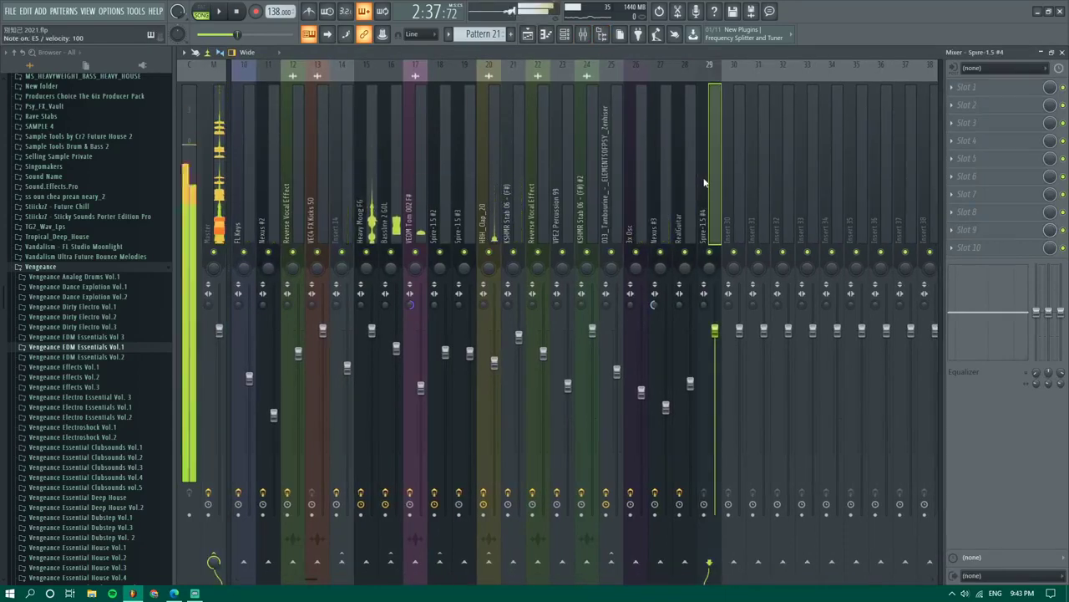
Reopen the Spire-1.5 #4 instrument from the channel rack and show its preset browser
click(564, 34)
click(500, 385)
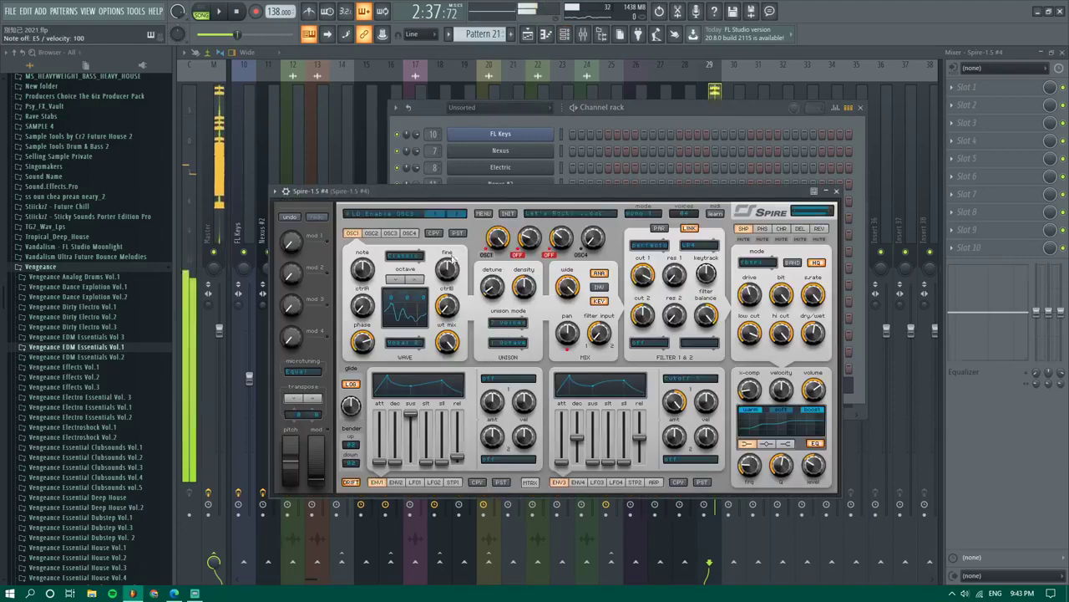
click(480, 216)
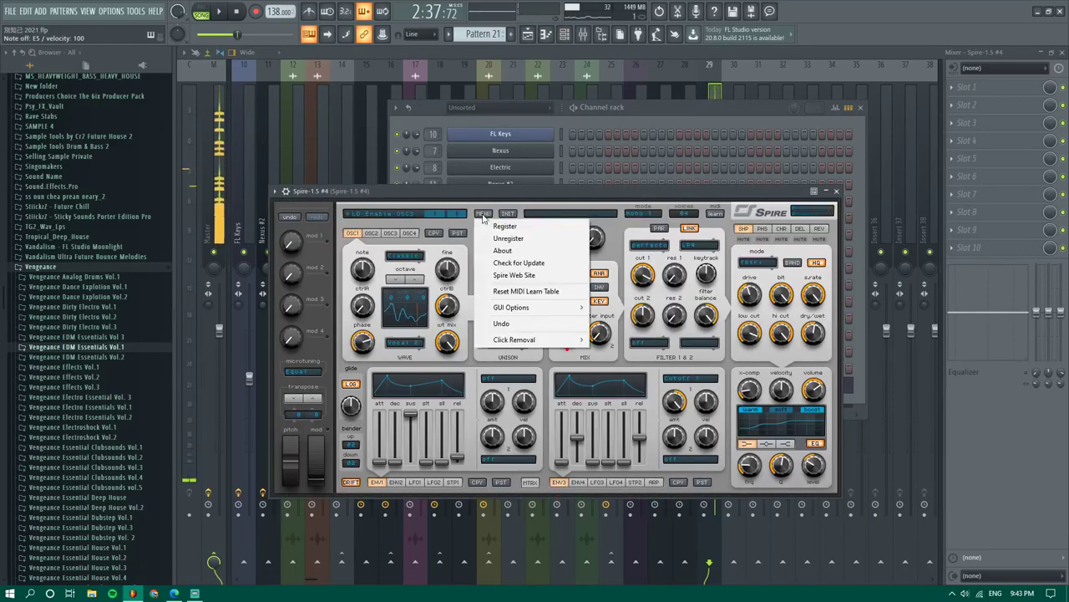
click(426, 215)
click(425, 216)
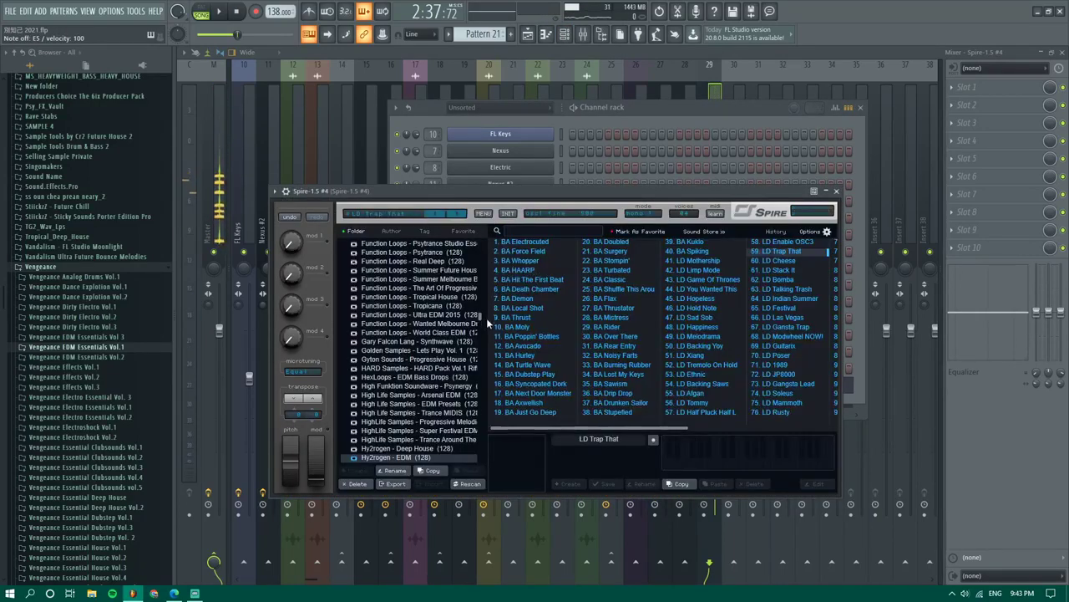
Browse the Spire banks to Vandalism Sounds - Shocking EDM 4 and audition LD_Melbourne Shot and LD_Victory
drag(486, 318, 482, 463)
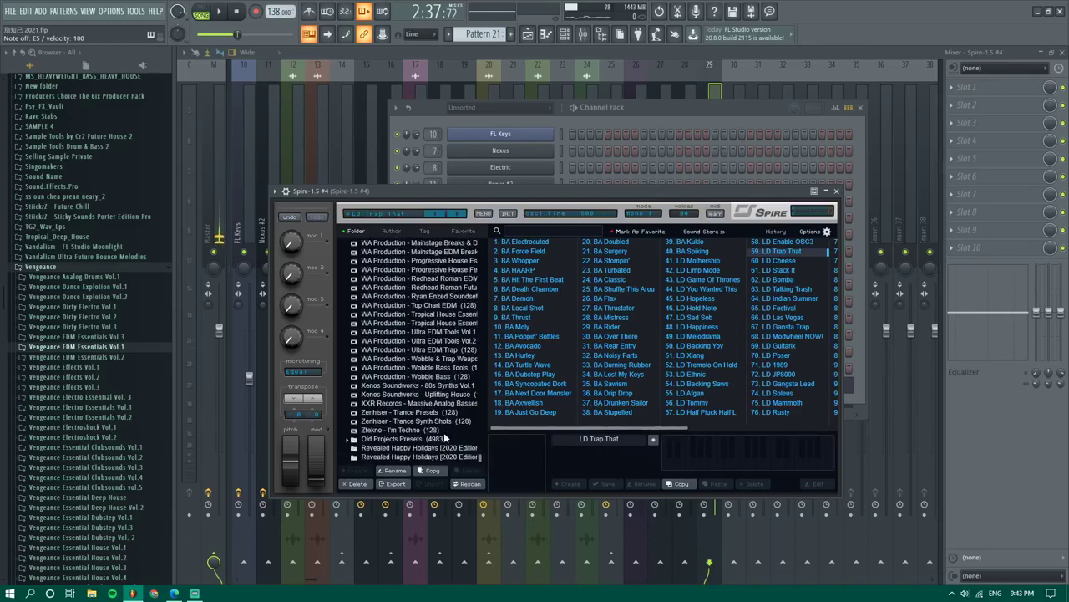
scroll(382, 417, up, 10)
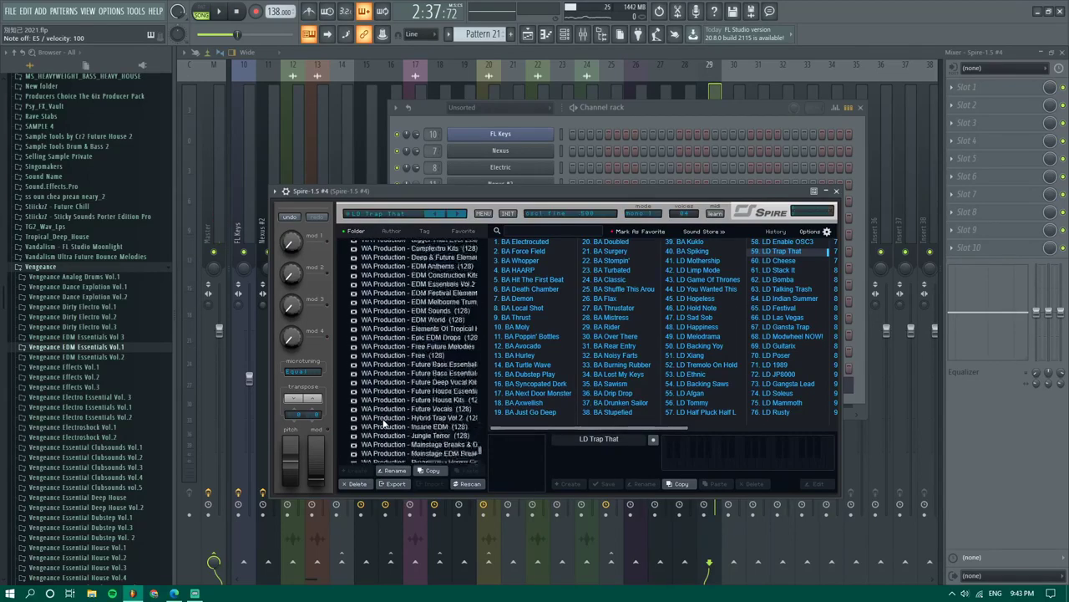
click(413, 419)
scroll(416, 431, down, 2)
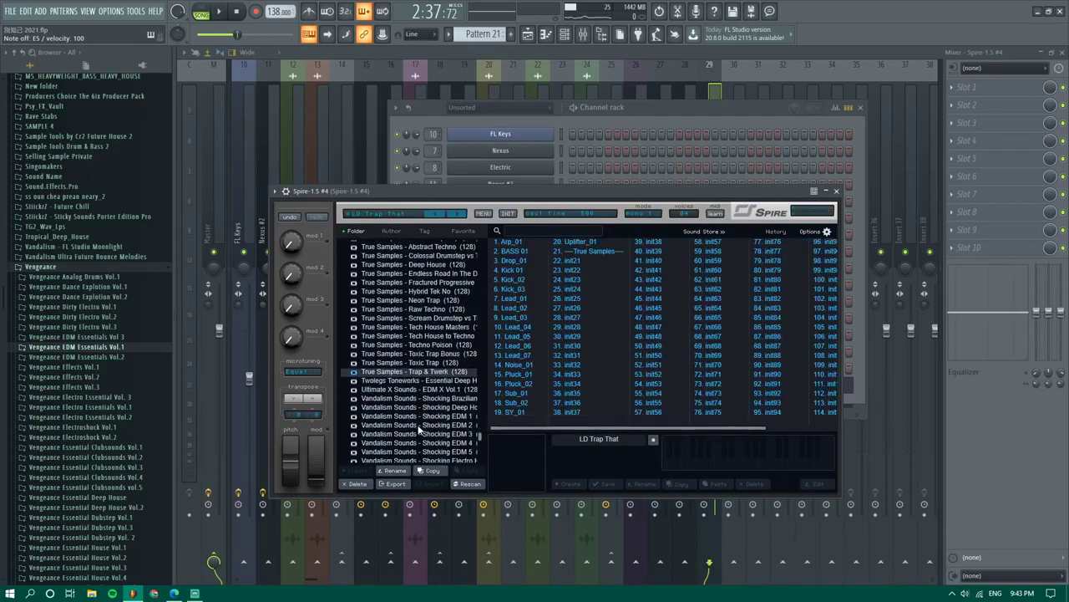
click(428, 444)
click(513, 386)
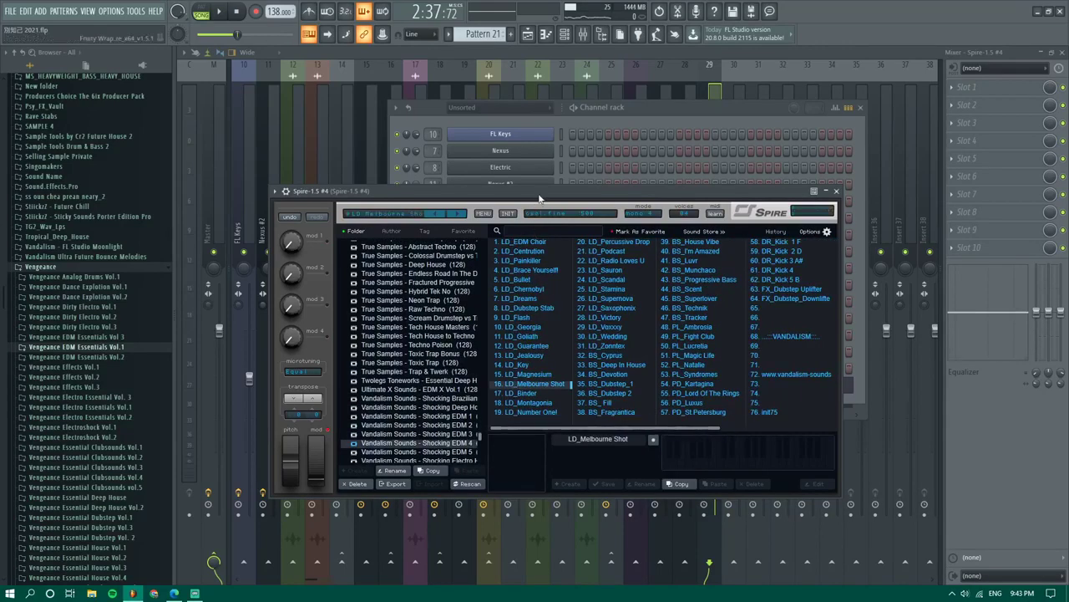
click(608, 317)
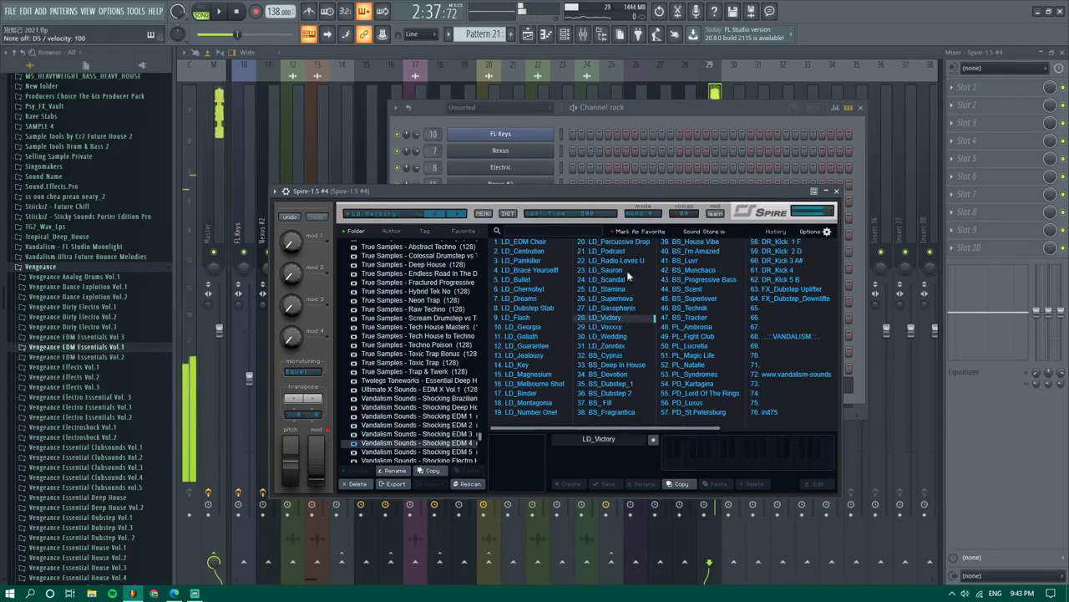
Audition presets in the Vandalism Sounds - Shocking EDM 5 bank, including SY_Give Me More, LD_Careless, BS_Video Game and BS_Trespassing
click(468, 452)
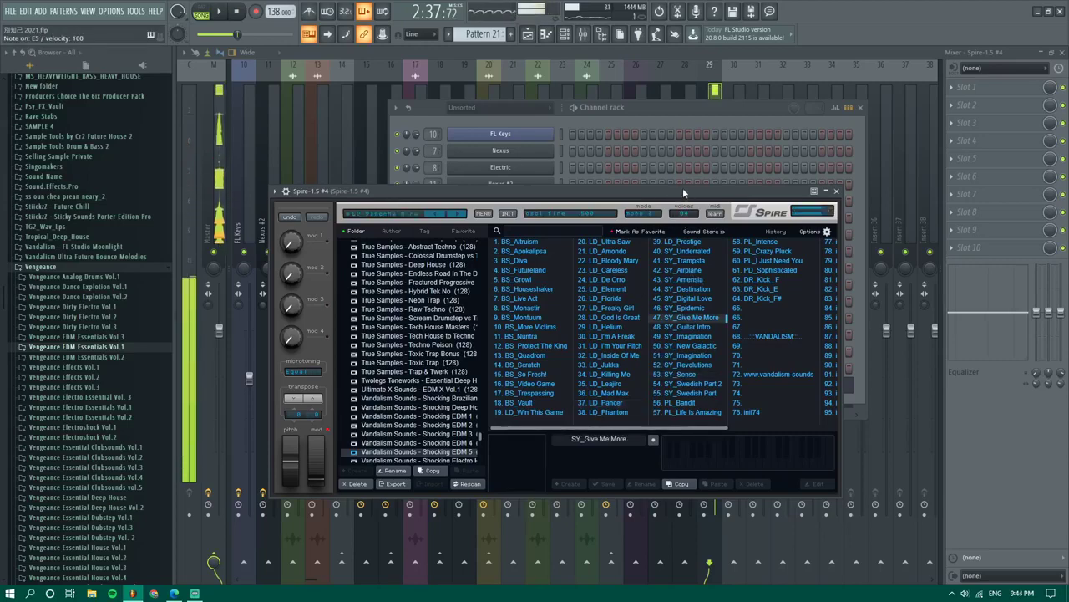
click(616, 280)
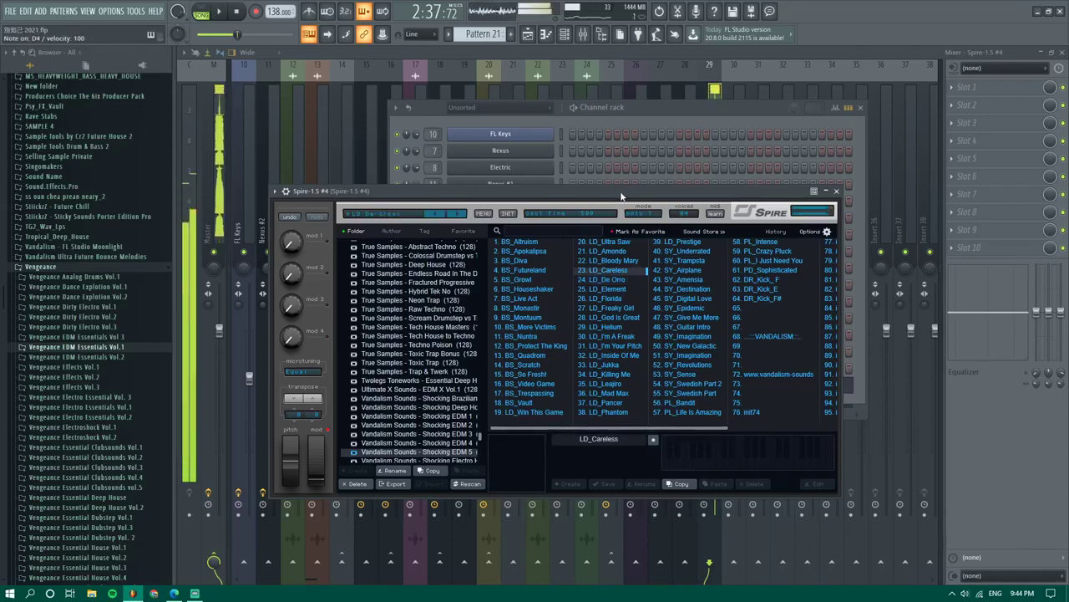
click(527, 317)
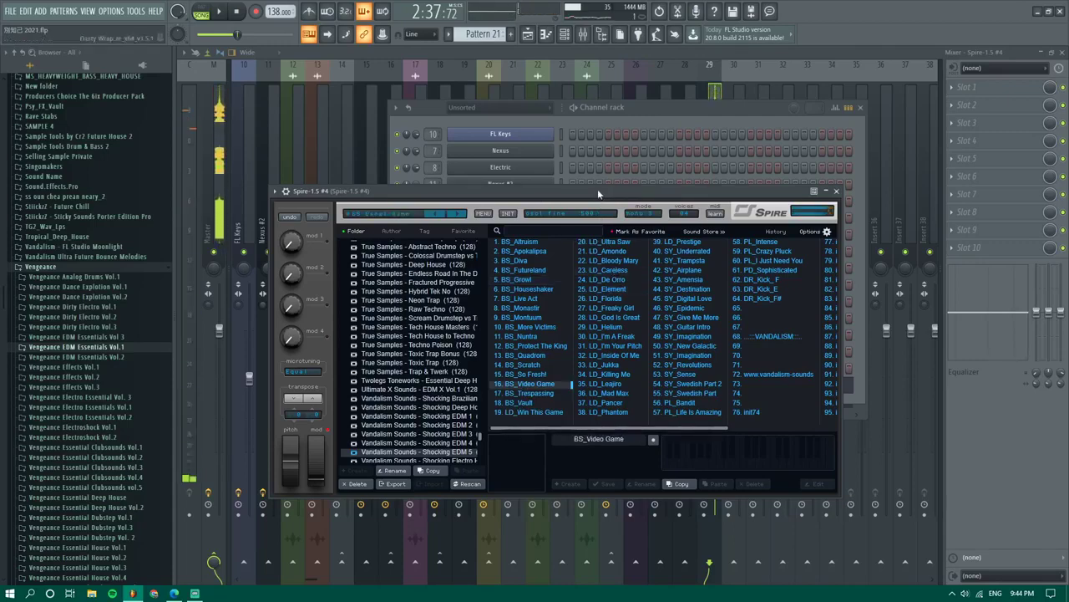
key(c)
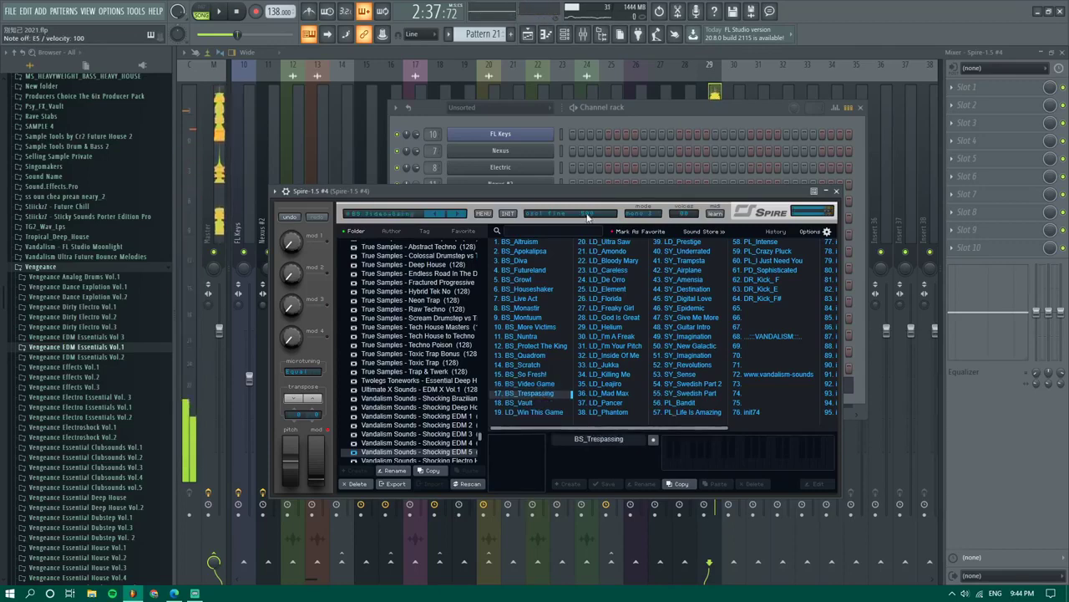
Load the LD_Disclosure preset from the Vandalism Sounds - Shocking Moomba bank
scroll(458, 452, down, 2)
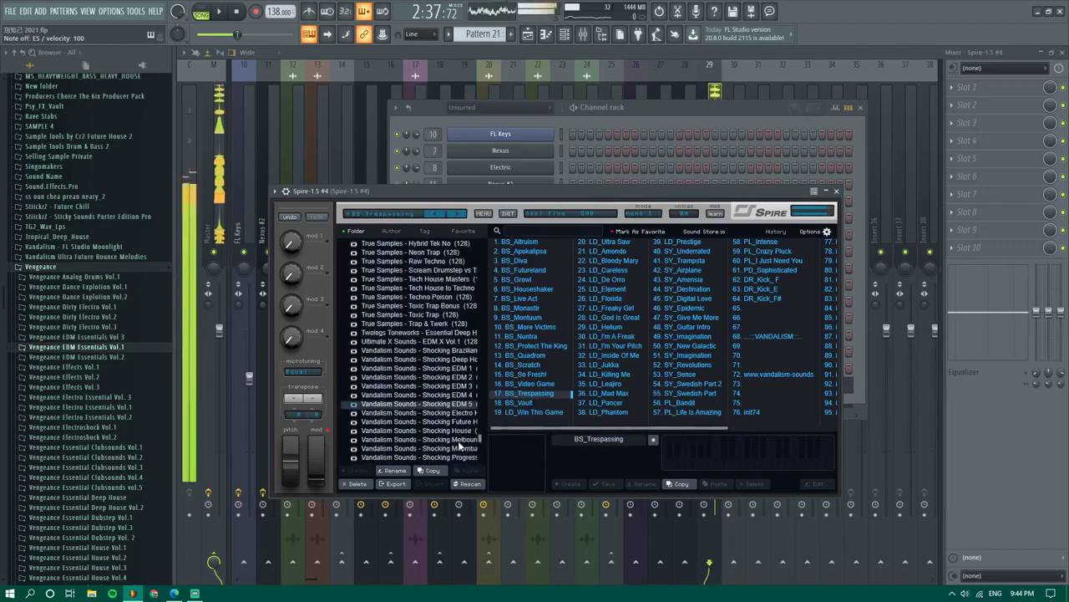
click(457, 449)
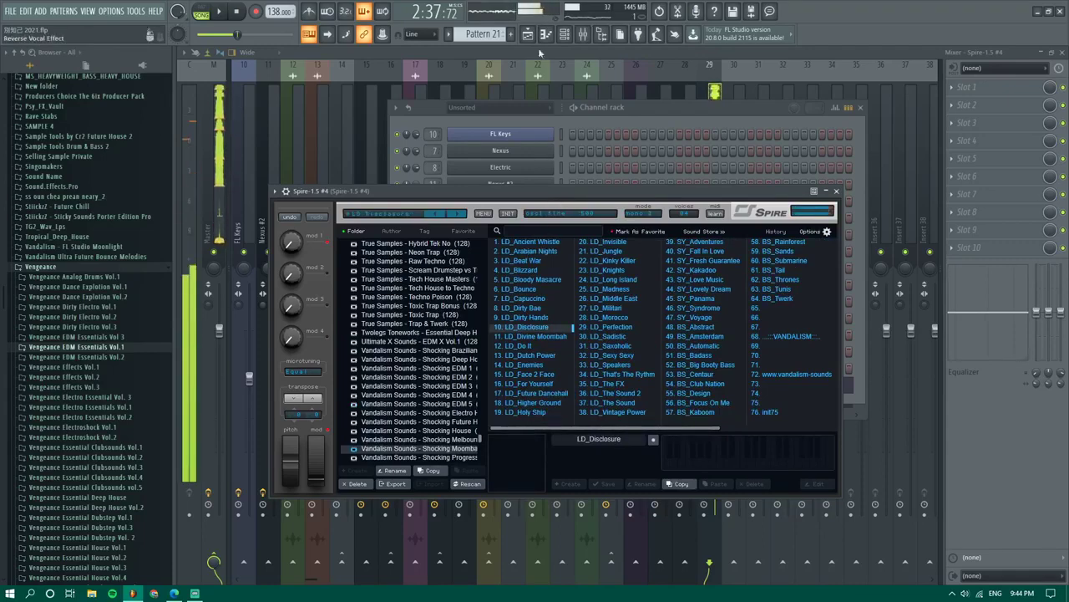
Add the Kickstart effect to slot 5 of the Spire-1.5 #4 mixer track
click(720, 83)
click(1017, 159)
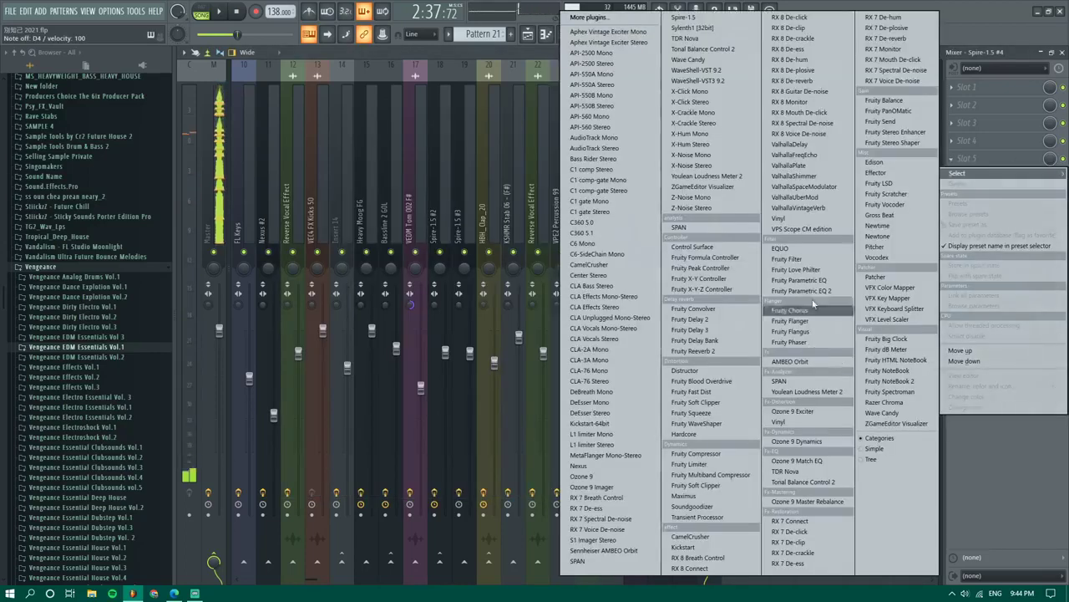
click(684, 547)
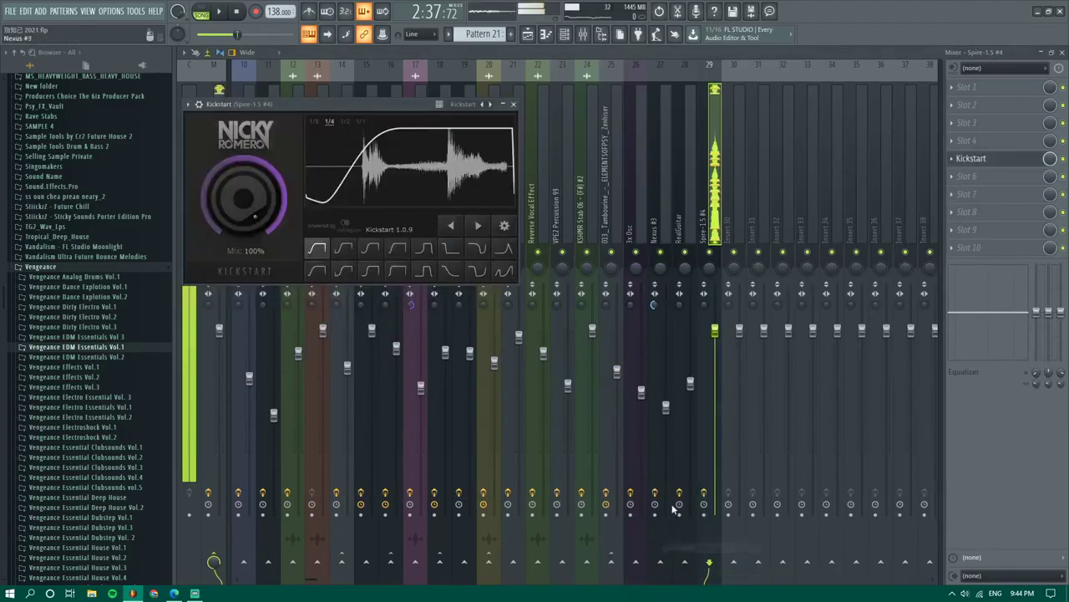
Open the Pattern 21 piano roll and play the melody with the new lead sound
click(552, 35)
key(space)
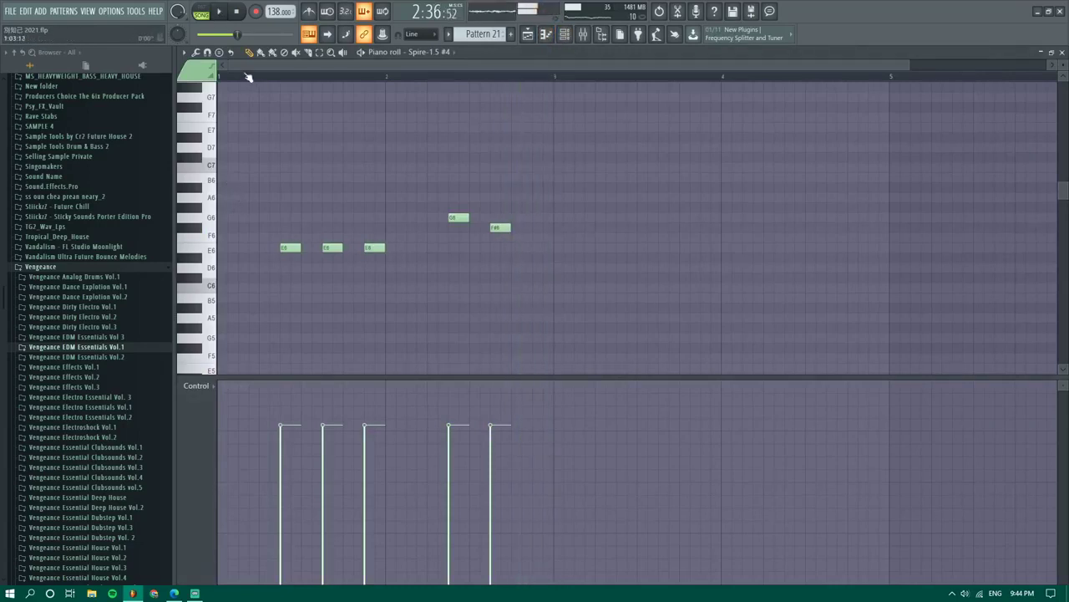
key(space)
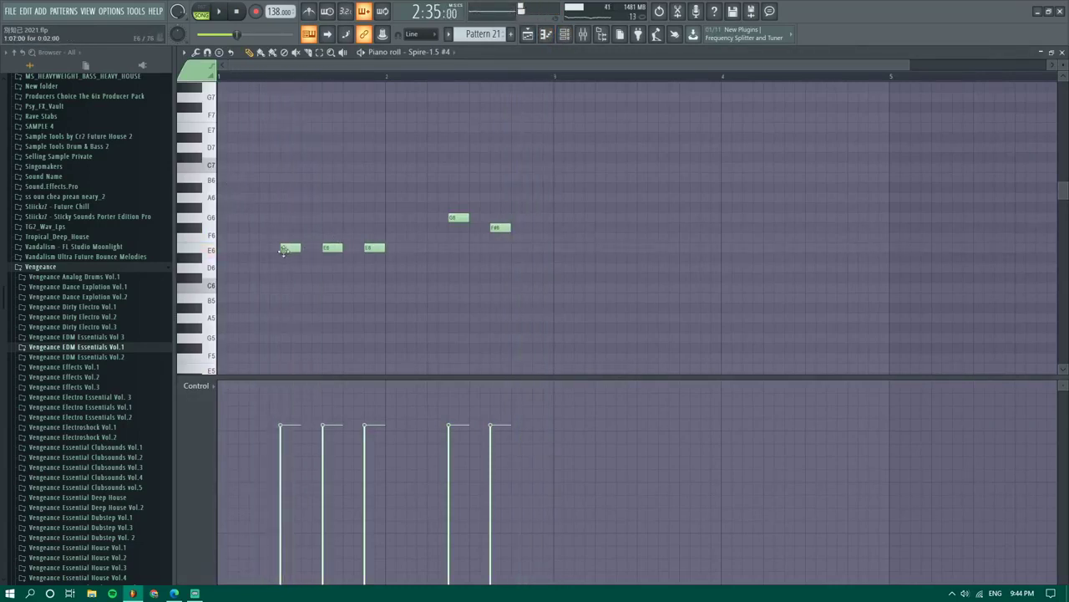
Lower all melody notes one octave, shift the first E5 two steps earlier, and play bars 1 and 2
key(ctrl+a)
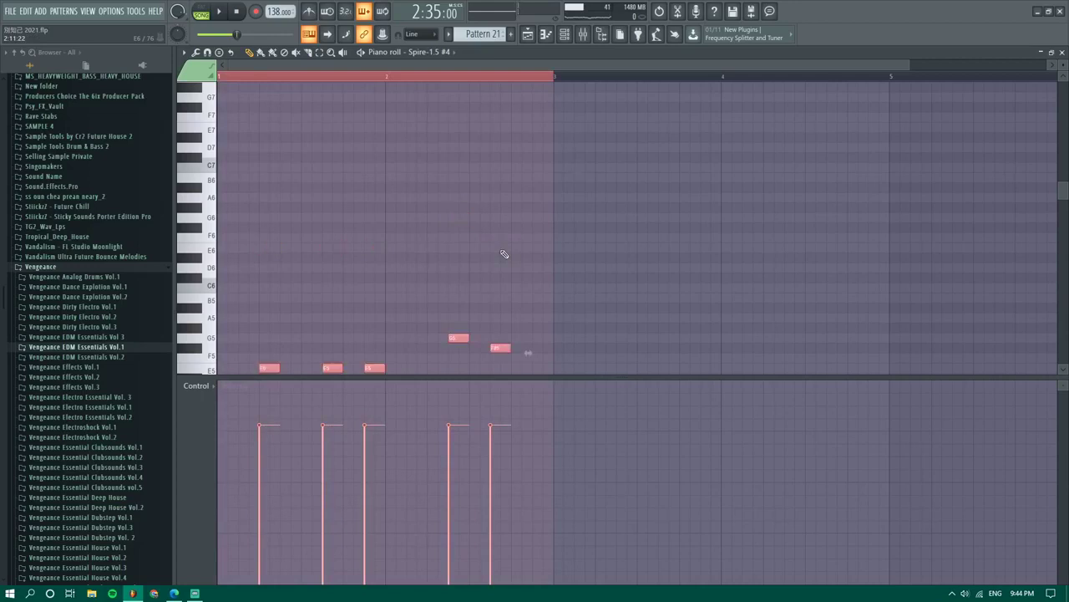
scroll(475, 270, down, 4)
key(space)
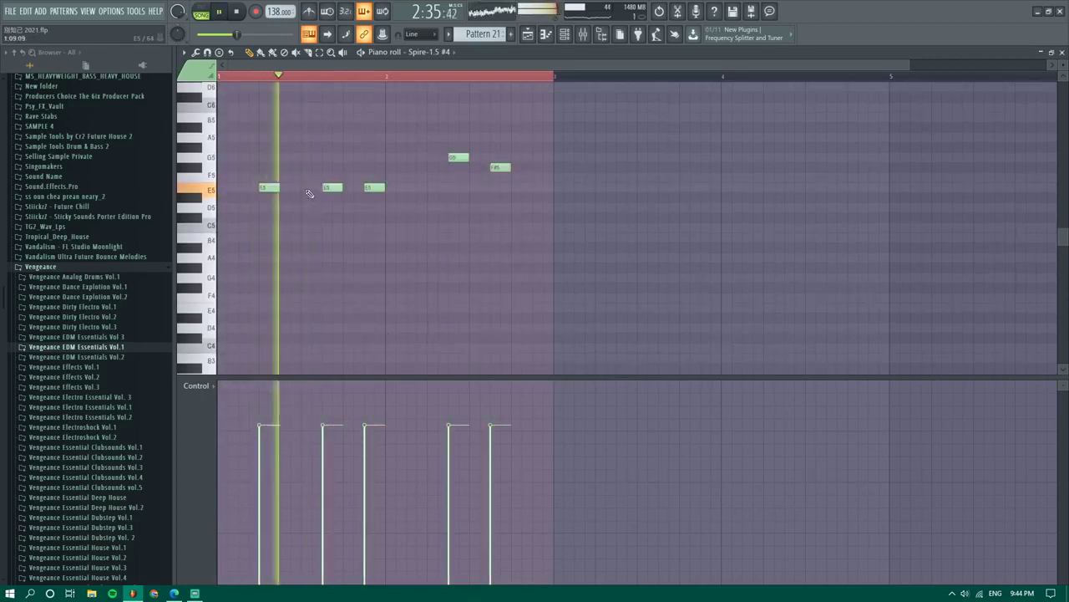
Replace the second E5 in bar 1 with one two steps earlier and delete the third E5
click(308, 189)
right_click(339, 191)
key(space)
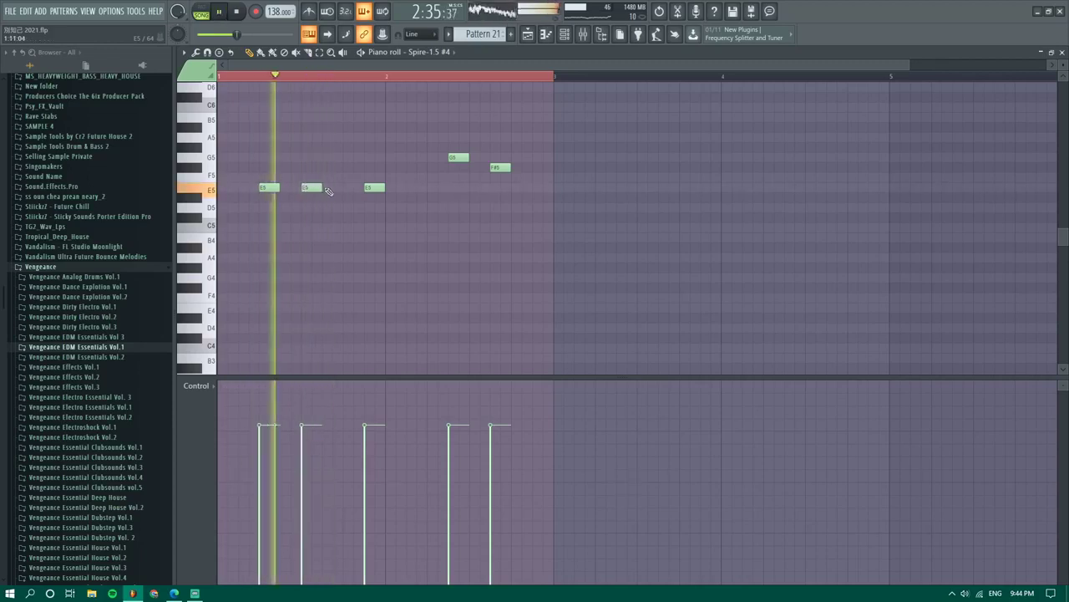
right_click(374, 187)
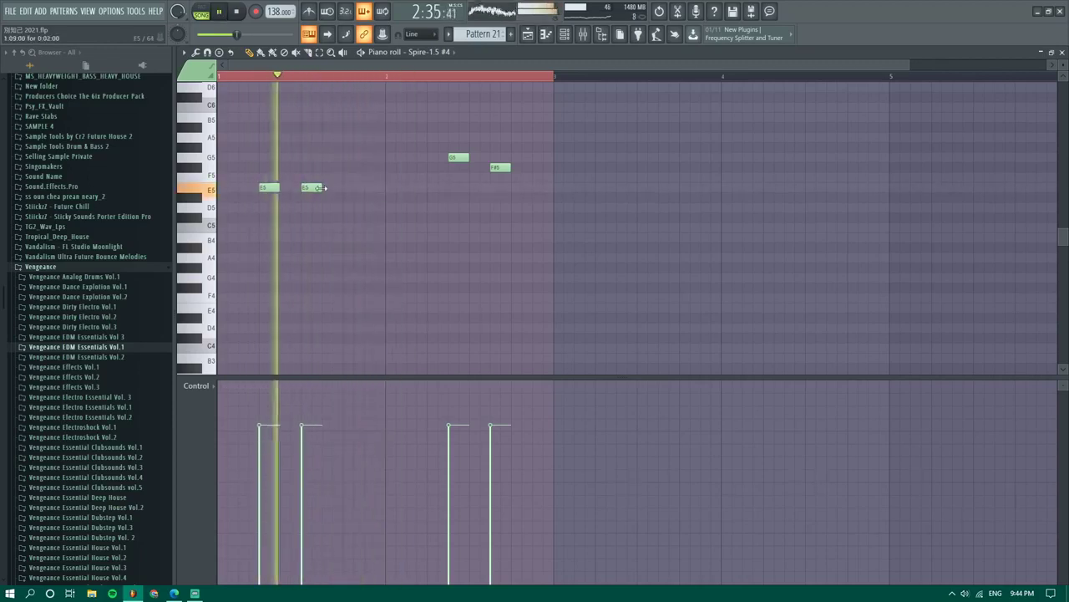
Lengthen the second E5 in bar 1 to four steps and delete the G5 and F#5 in bar 2
drag(322, 187, 343, 187)
key(space)
right_click(495, 167)
right_click(459, 157)
key(space)
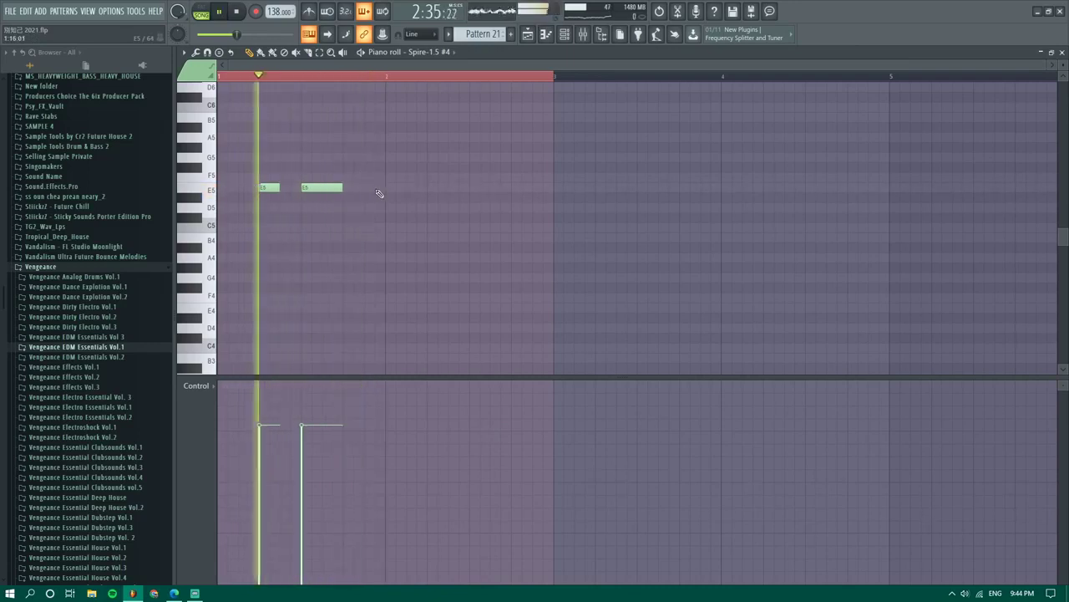
Fill bar 2 from step 5 onward with consecutive four-step F#5, G5 and F#5 notes
click(452, 148)
key(space)
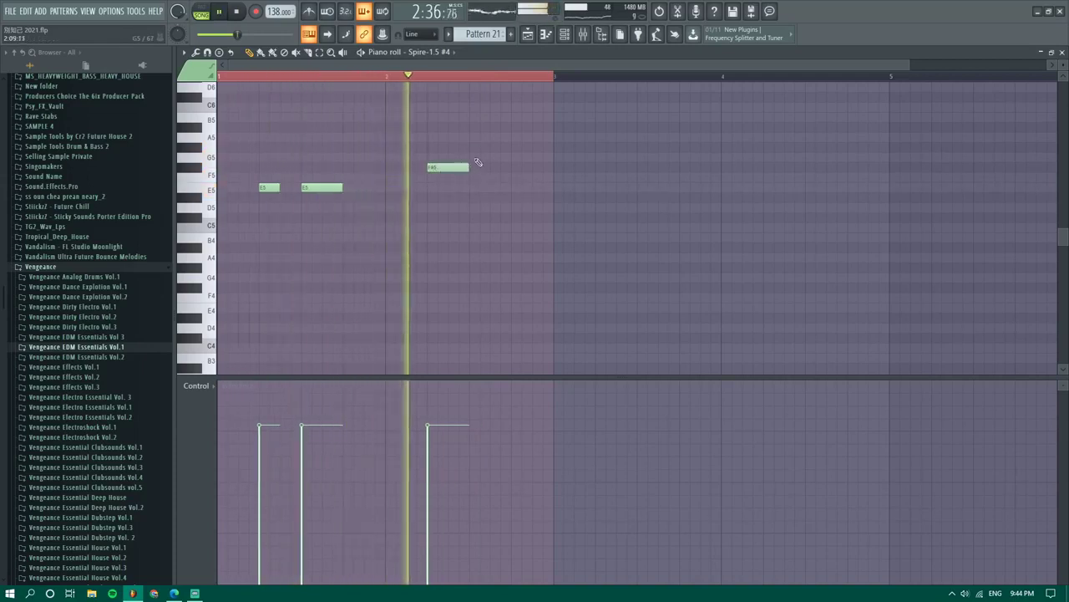
click(475, 159)
click(512, 167)
scroll(456, 130, down, 3)
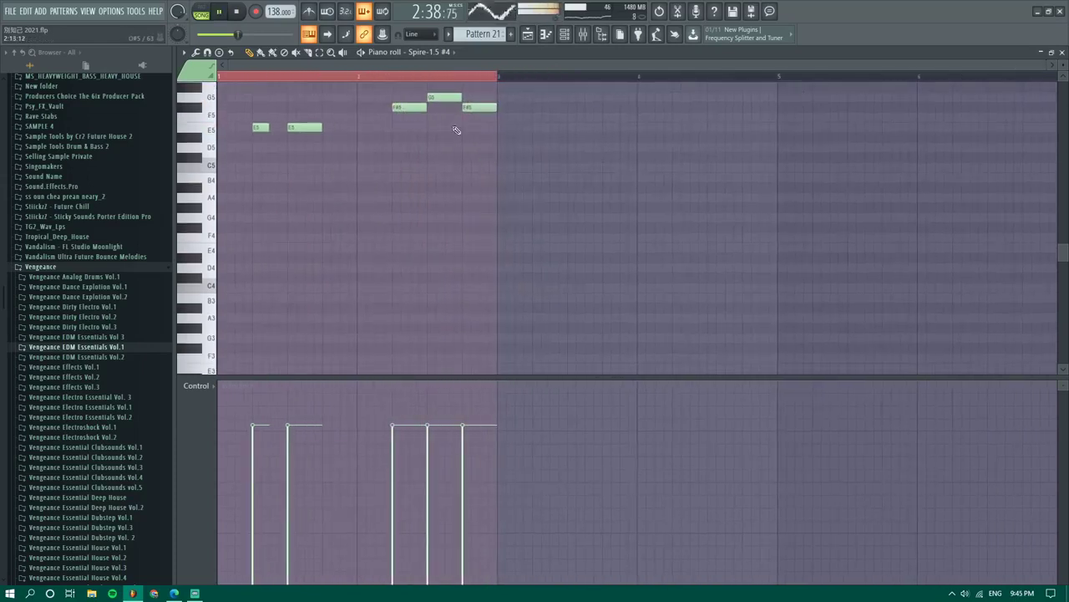
scroll(337, 222, up, 3)
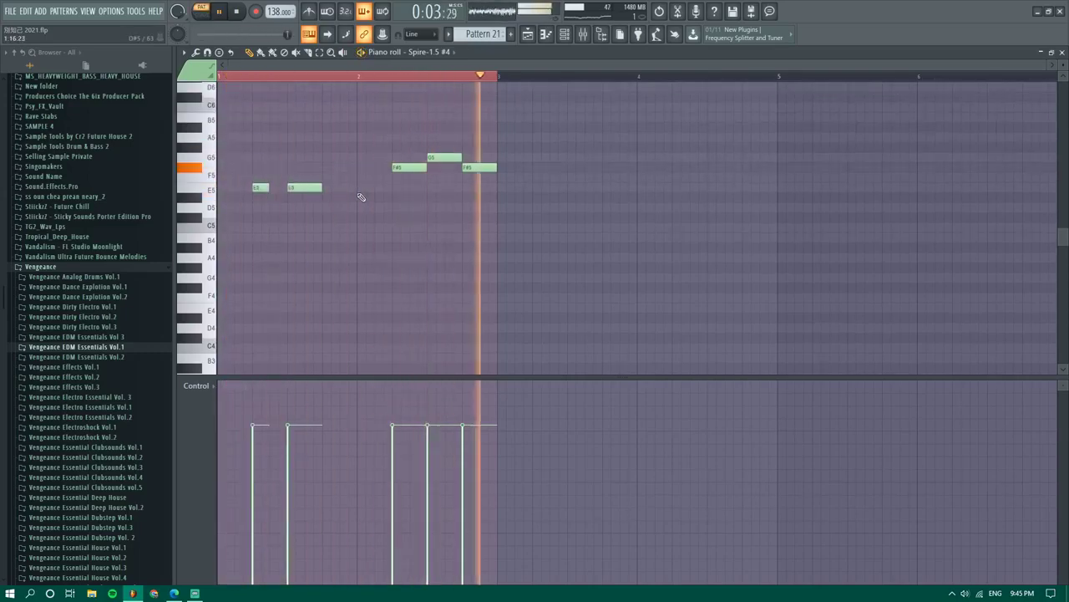
Repeat the bar 1 E5 pair in bar 3, two steps long at step 5 and four steps long at step 9
click(527, 33)
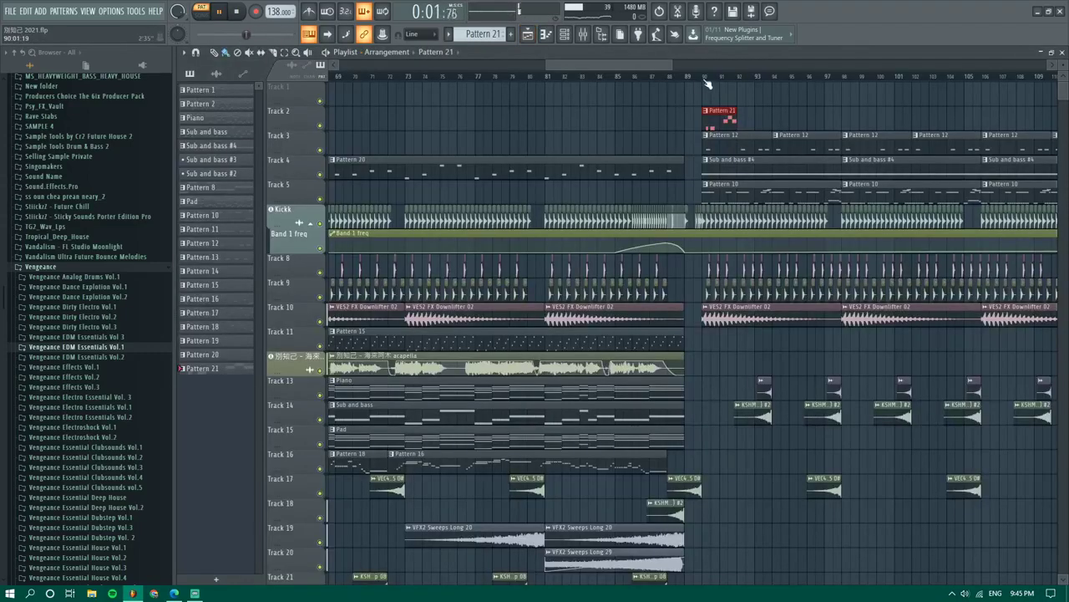
double_click(717, 118)
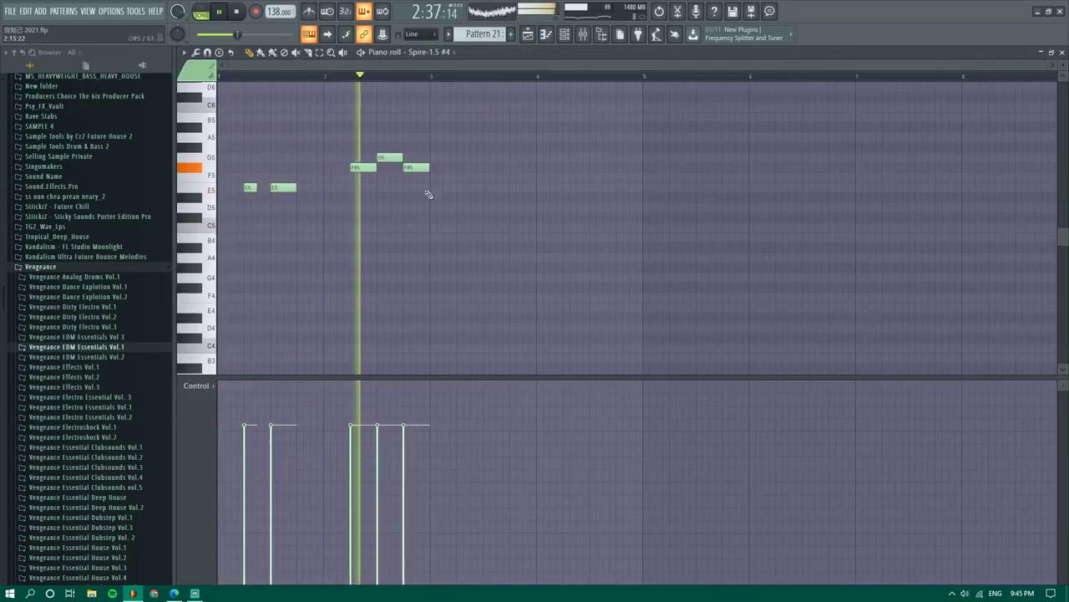
click(474, 167)
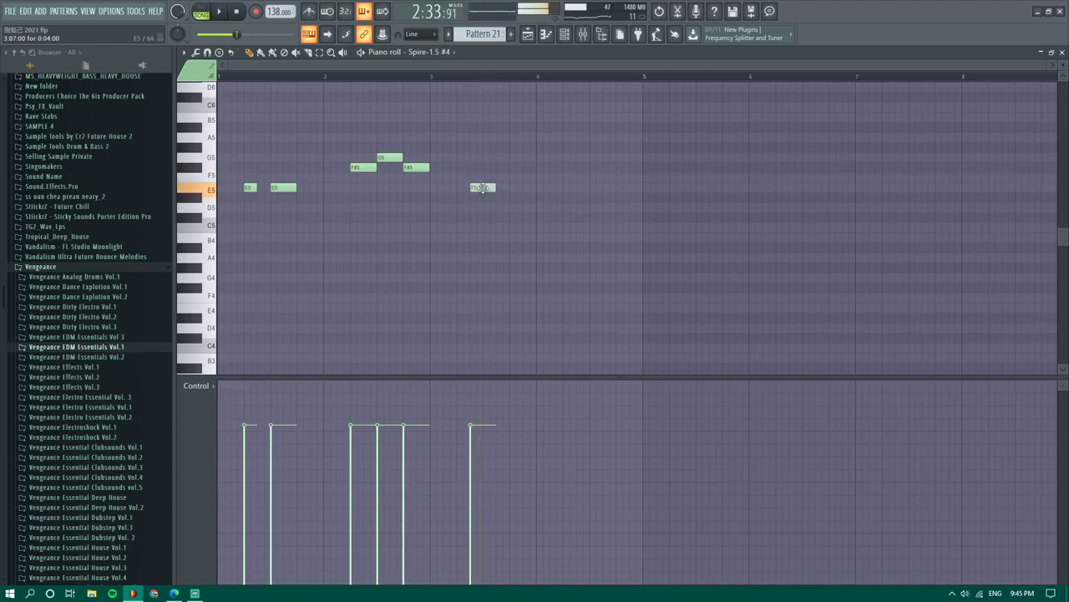
drag(481, 188, 509, 188)
click(490, 188)
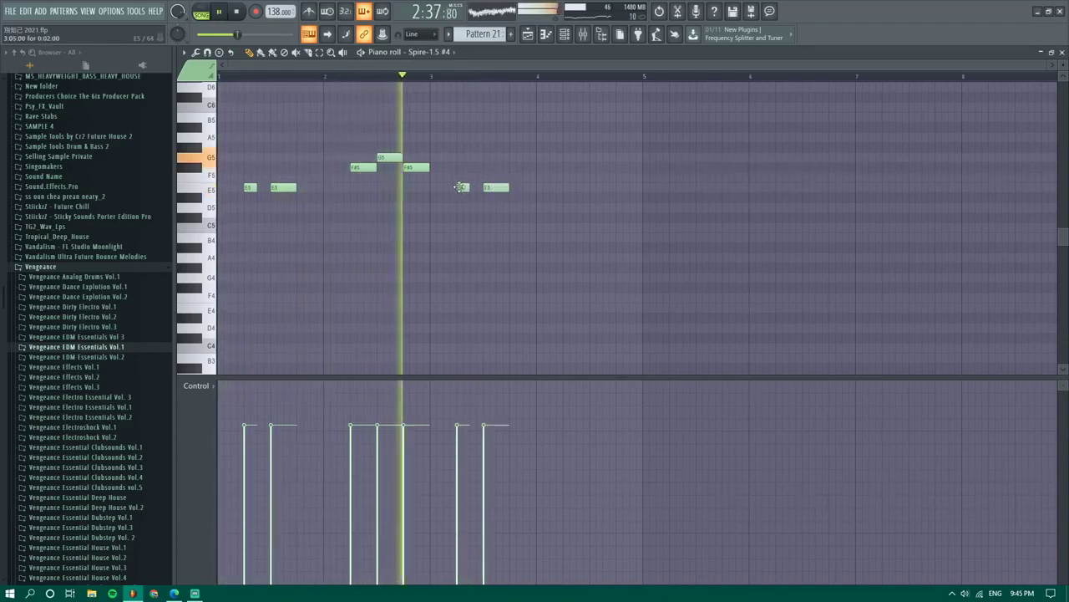
Try ending bar 3 with a short F#5, then with two-step C5 and B4 notes
click(519, 167)
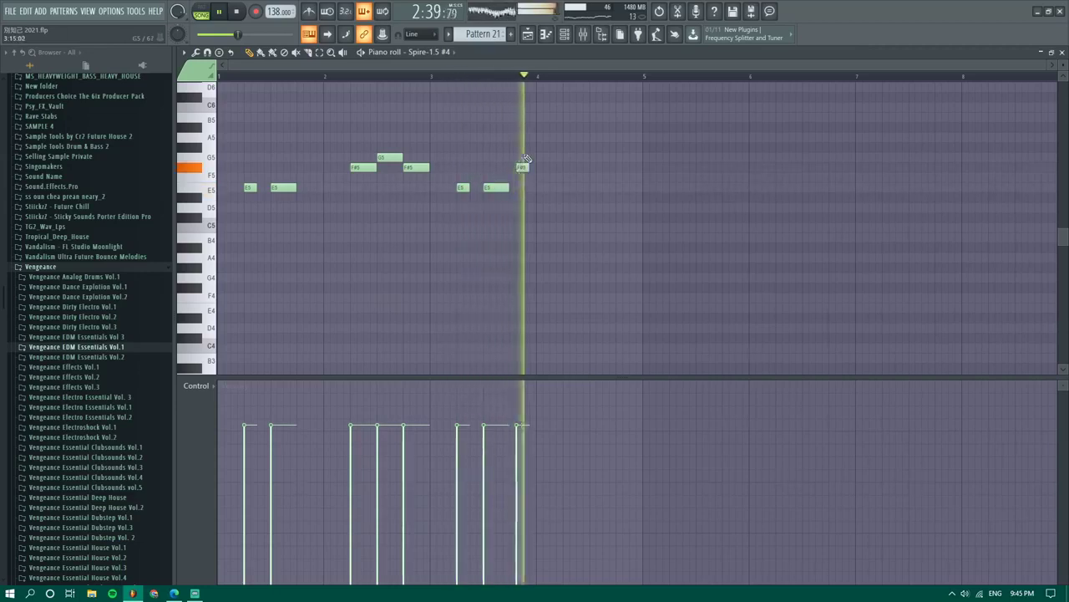
click(515, 227)
click(527, 238)
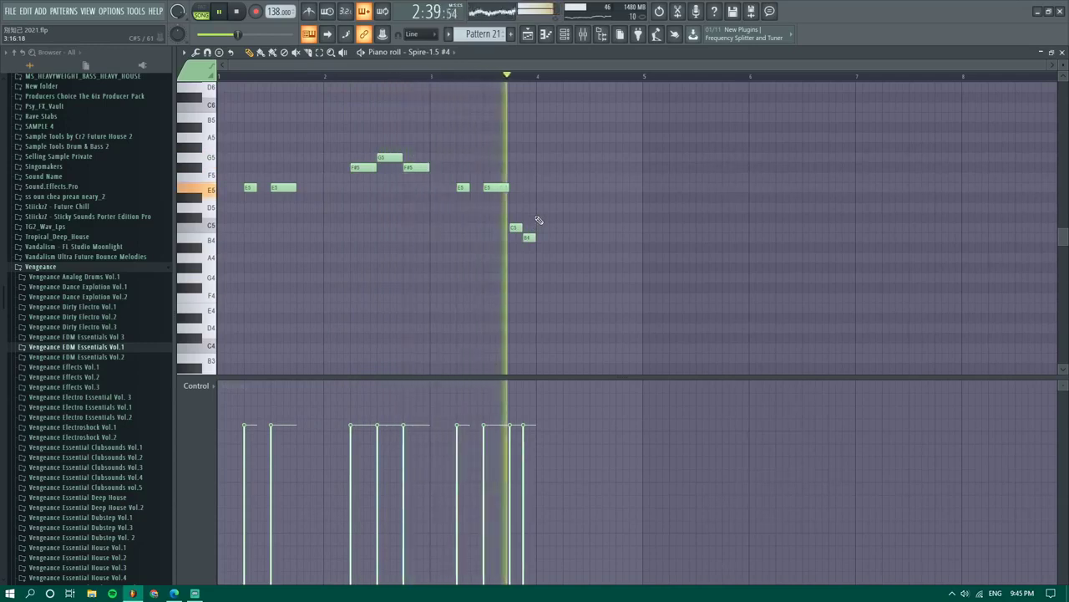
Add consecutive four-step F#5, E5 and C5 notes in bar 4 starting at step 5
click(565, 168)
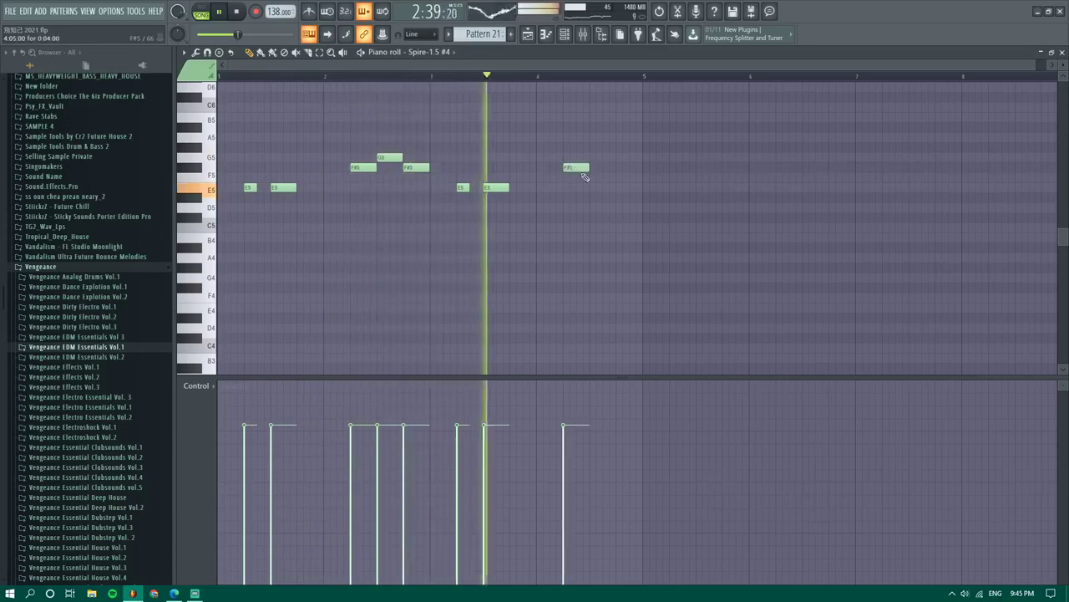
click(594, 187)
click(630, 228)
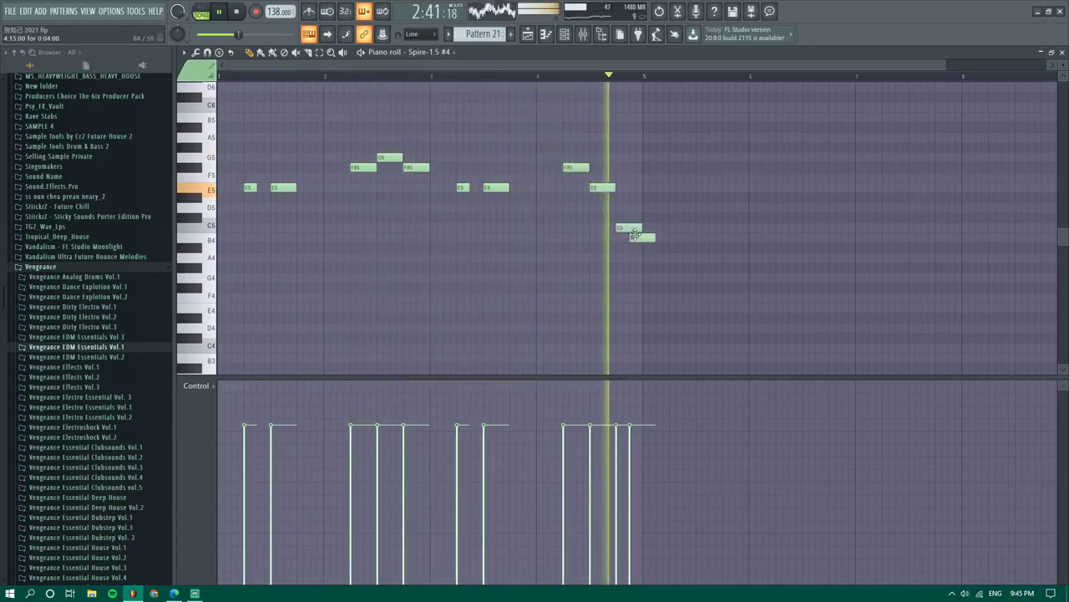
right_click(633, 231)
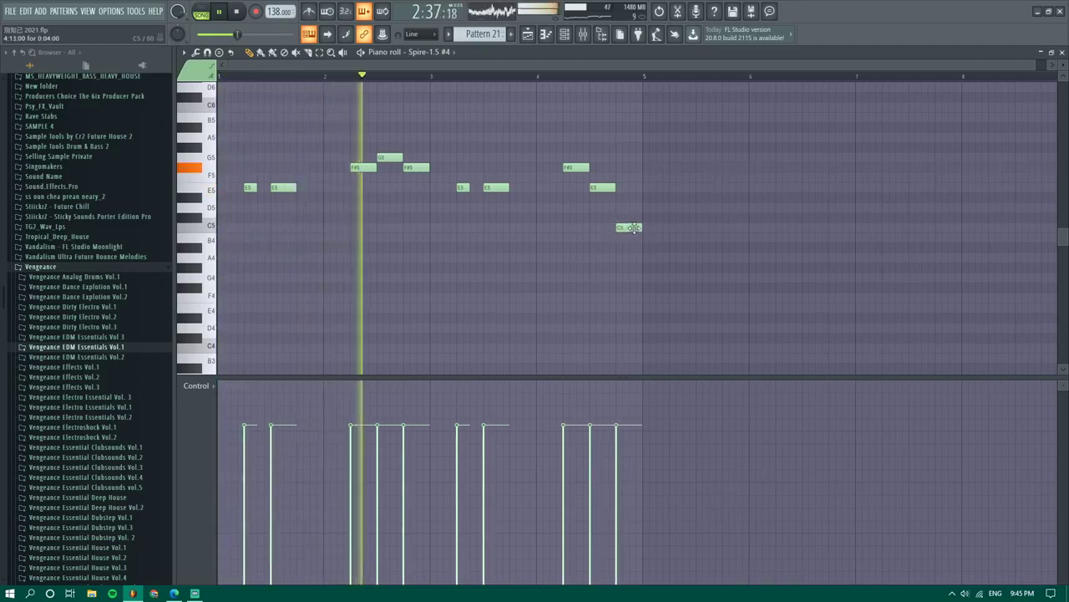
Rework the bar 4 phrase into four-step G5 and F#5 notes followed by two-step C5 and B4 notes
drag(577, 167, 577, 157)
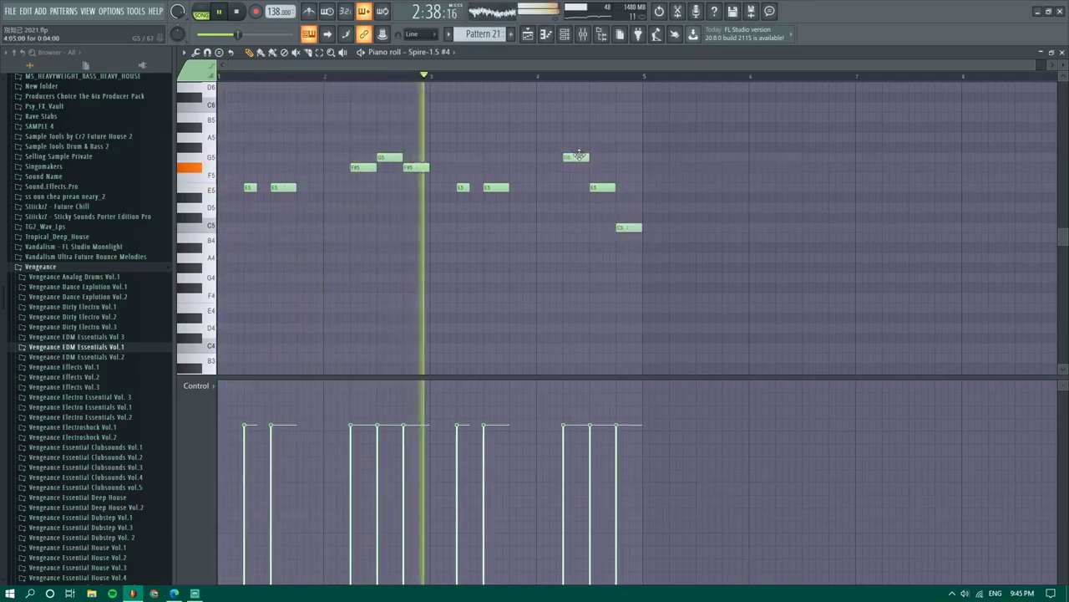
drag(641, 228, 629, 229)
click(633, 238)
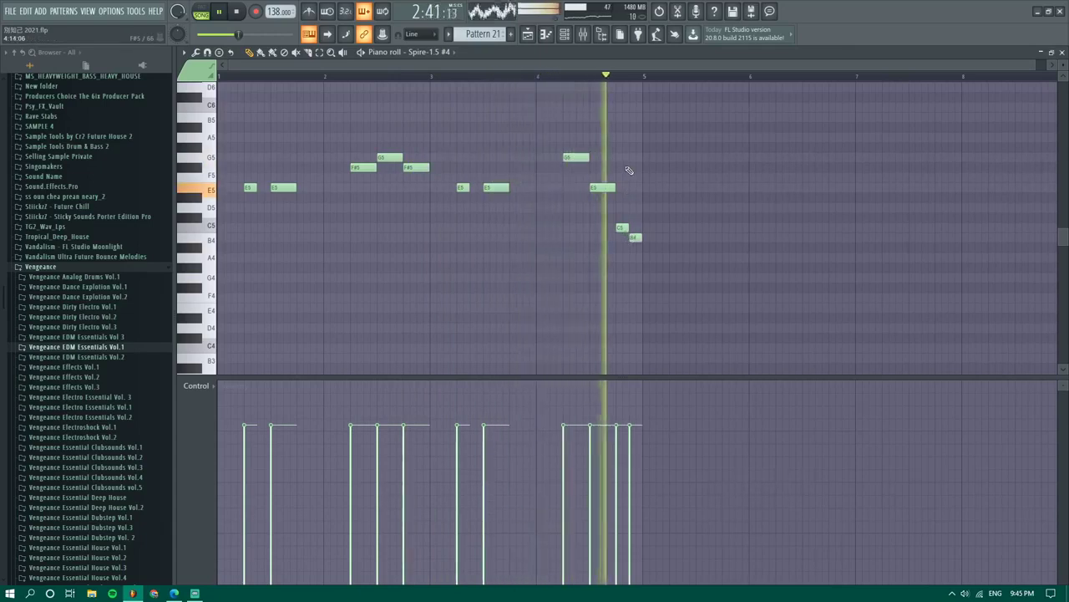
click(534, 84)
key(space)
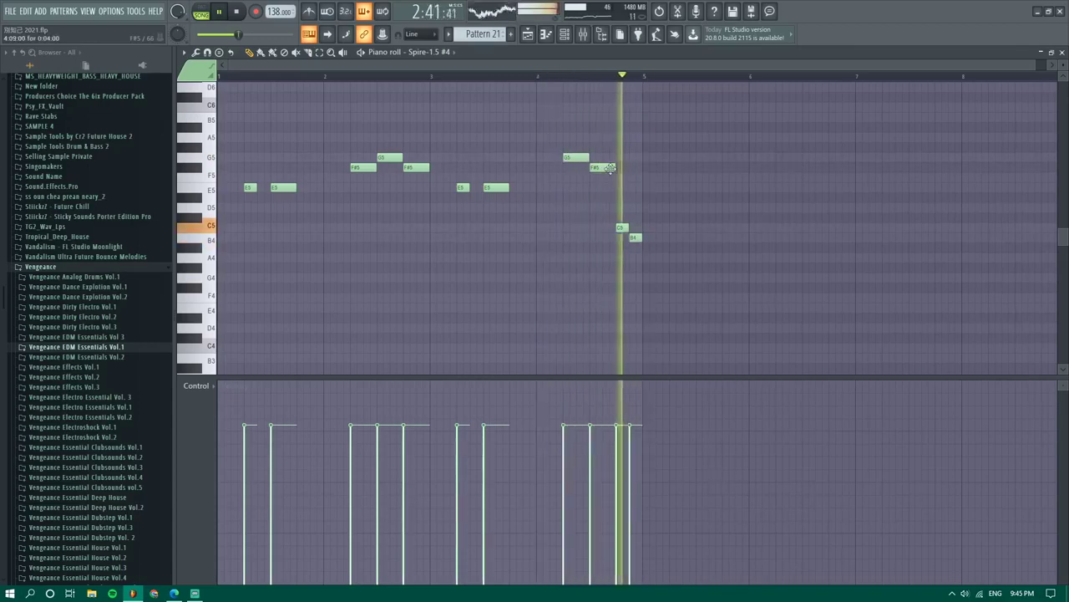
Duplicate the whole four-bar melody into bars 5 to 8
key(space)
scroll(622, 200, down, 1)
key(ctrl+a)
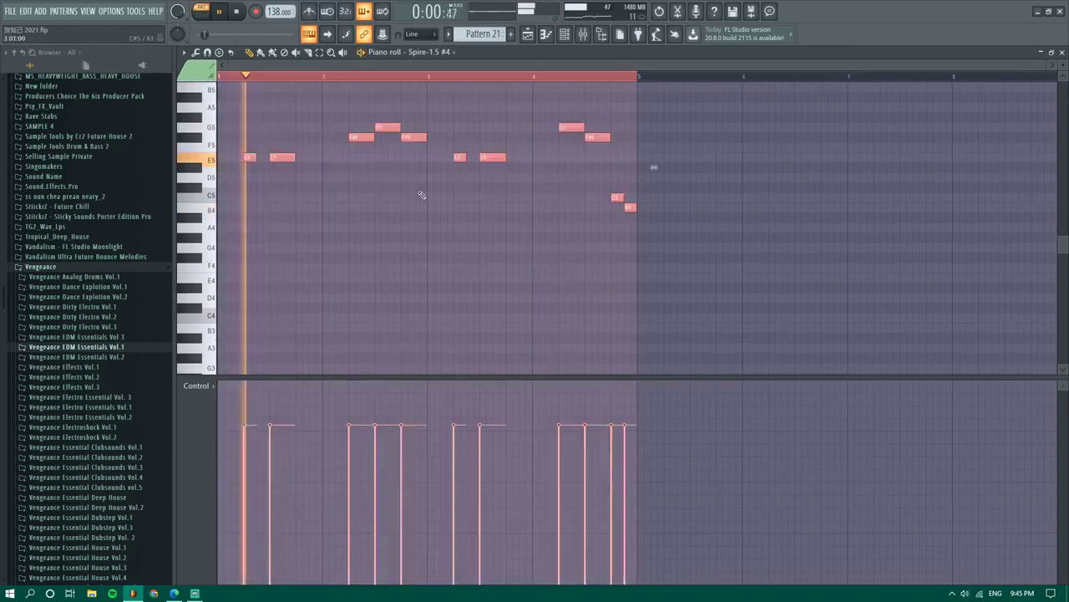
key(ctrl+b)
Lower the duplicated notes in bars 5 to 8 by one octave
scroll(702, 161, down, 3)
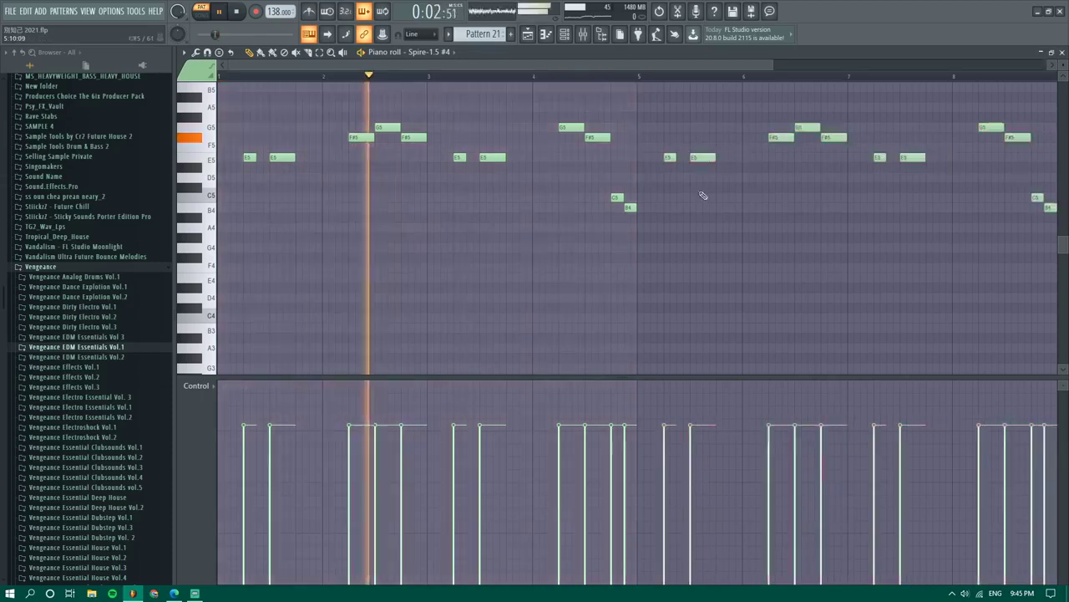
drag(914, 272, 521, 107)
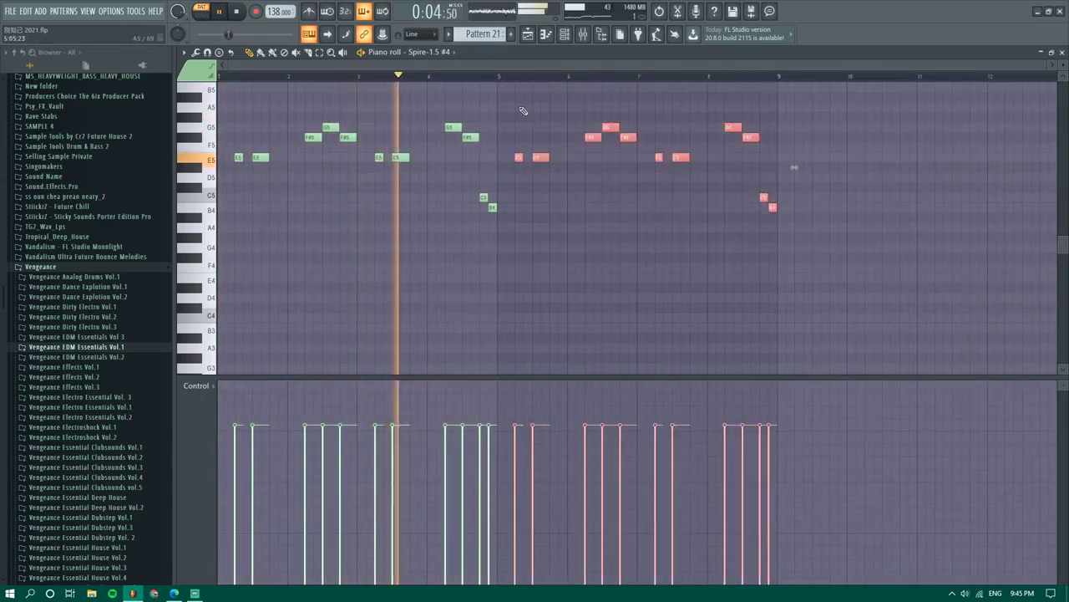
key(ctrl+Down)
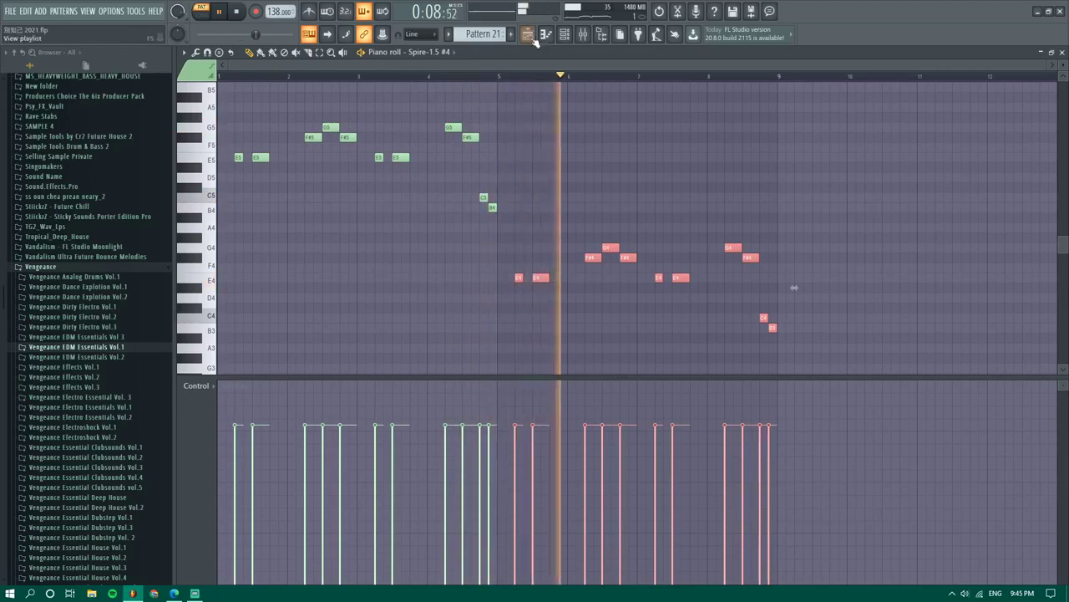
Play the drop with the extended Pattern 21 in the playlist and save the project
key(F5)
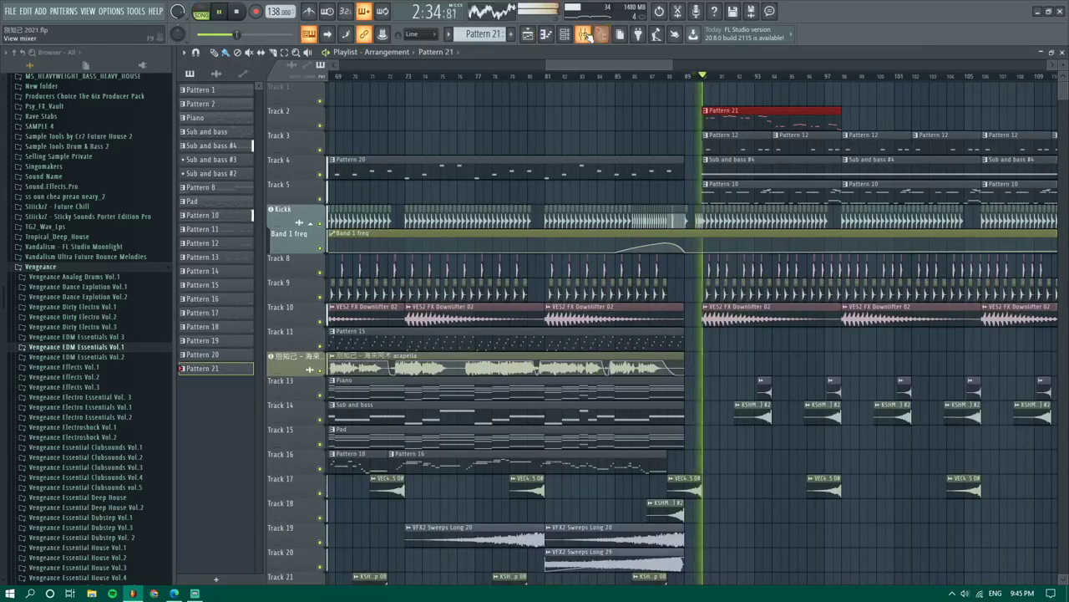
scroll(594, 106, down, 3)
ctrl+click(628, 119)
key(ctrl+s)
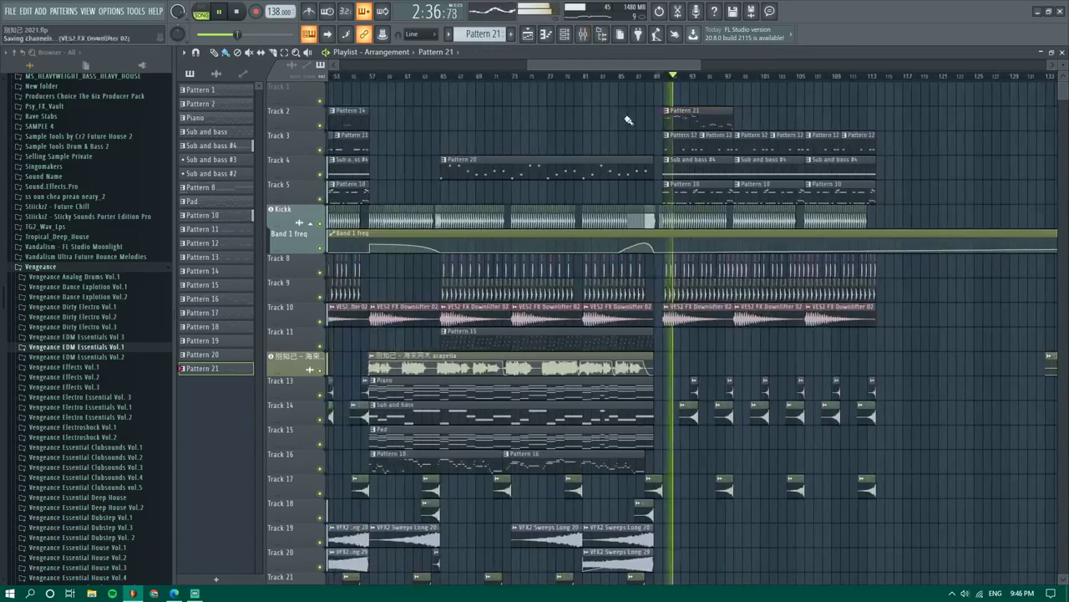
scroll(628, 120, up, 3)
scroll(629, 120, up, 3)
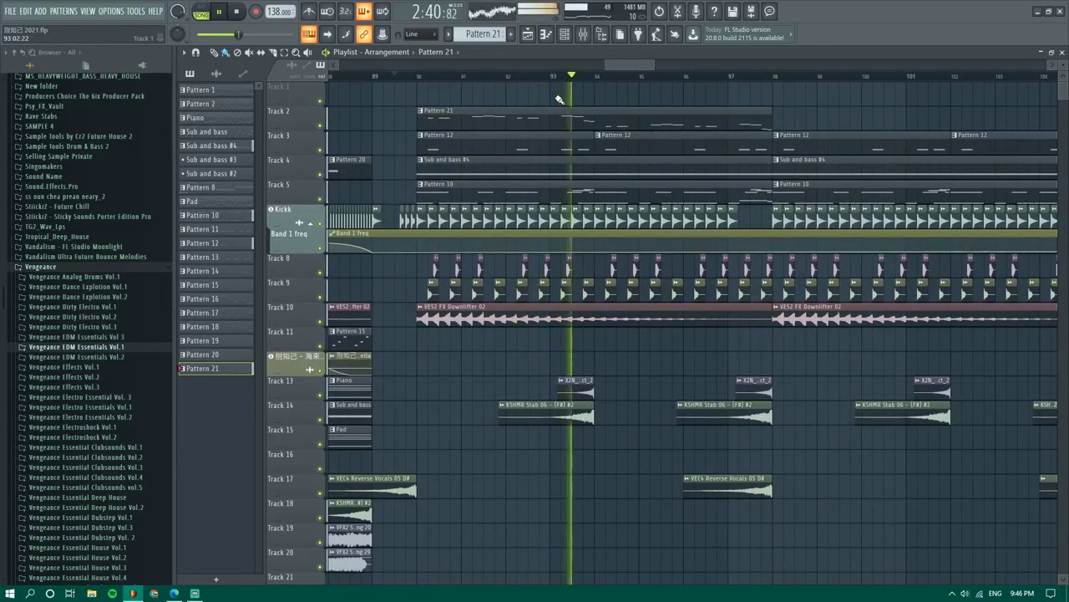
Raise the Pattern 21 notes in bars 5 to 8 back up one octave and return to the playlist
double_click(629, 124)
scroll(633, 130, left, 2)
drag(831, 341, 504, 242)
key(ctrl+Up)
click(528, 35)
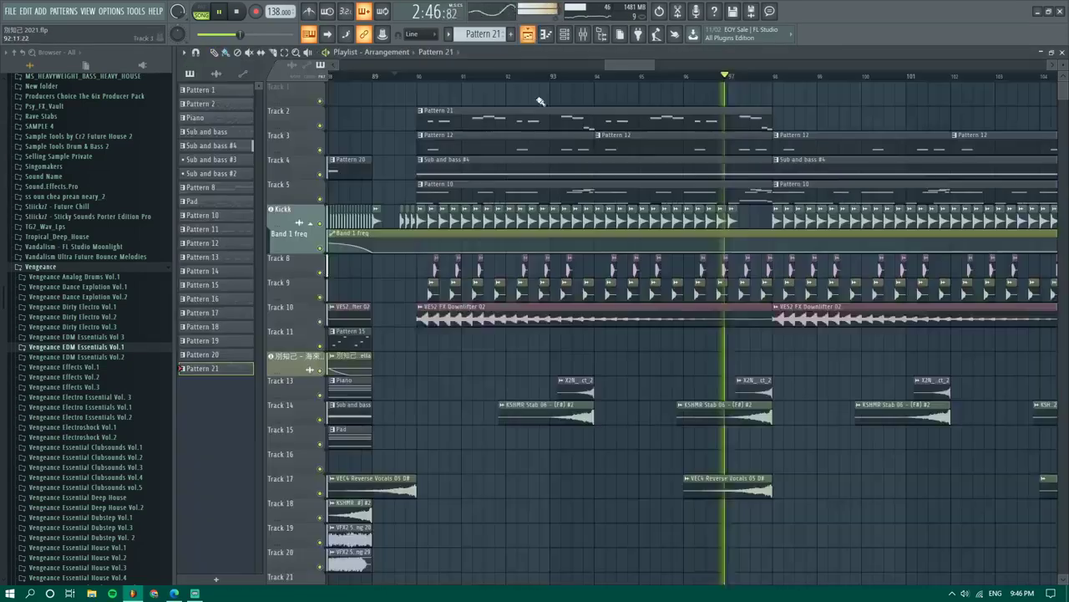
Add a four-step F#5 directly after the second E5 in bar 5 of Pattern 21 and play it
scroll(543, 125, down, 1)
scroll(542, 126, up, 1)
scroll(518, 126, down, 4)
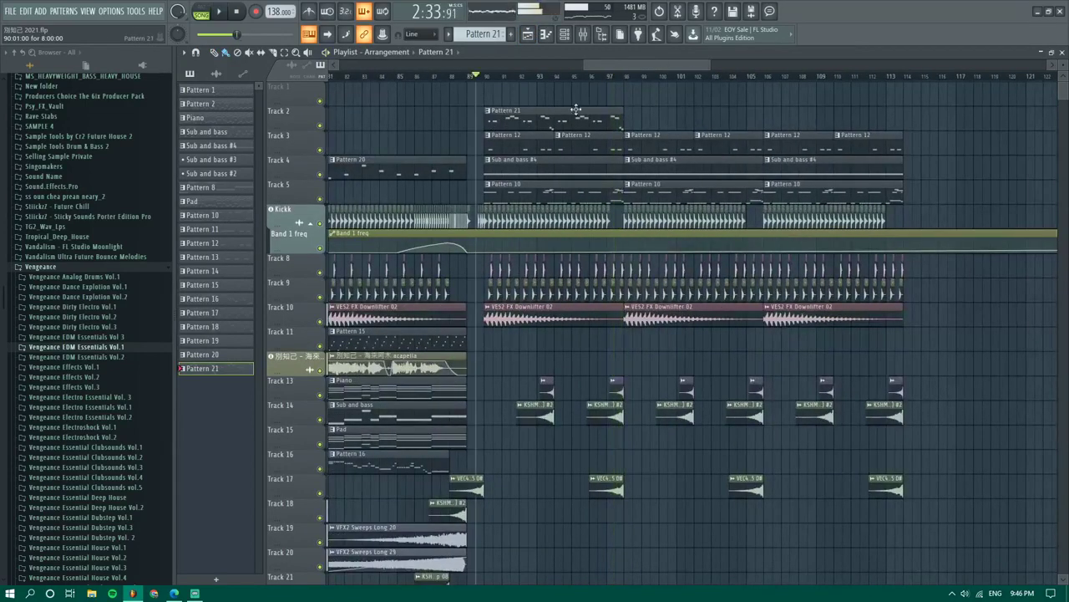
double_click(558, 116)
key(space)
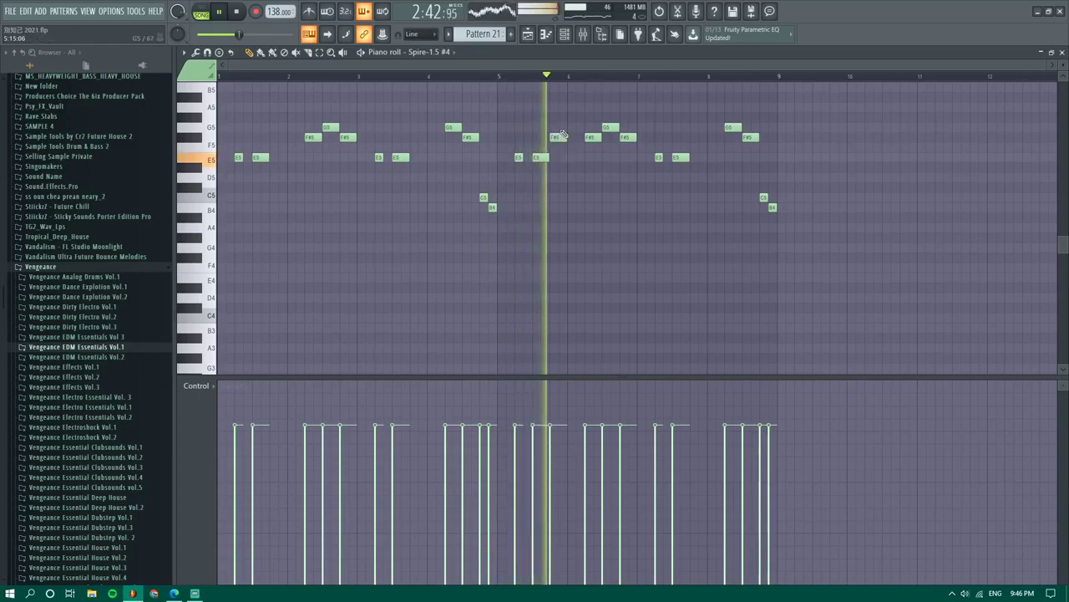
click(559, 137)
key(space)
key(space)
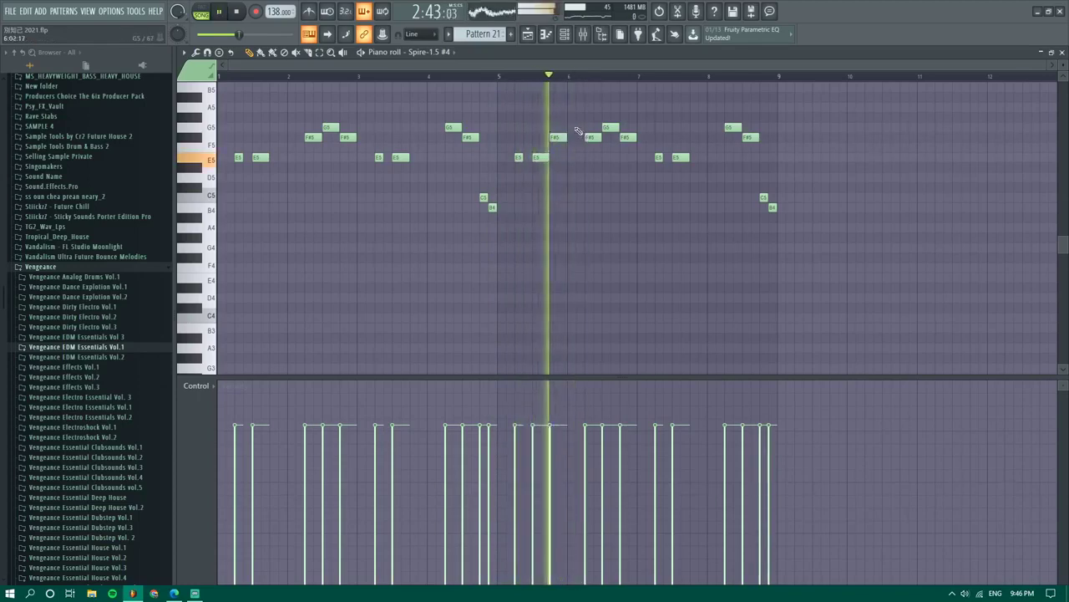
Try one-step F#5 notes at steps 1 and 3 of bar 6, ahead of the existing phrase
click(577, 127)
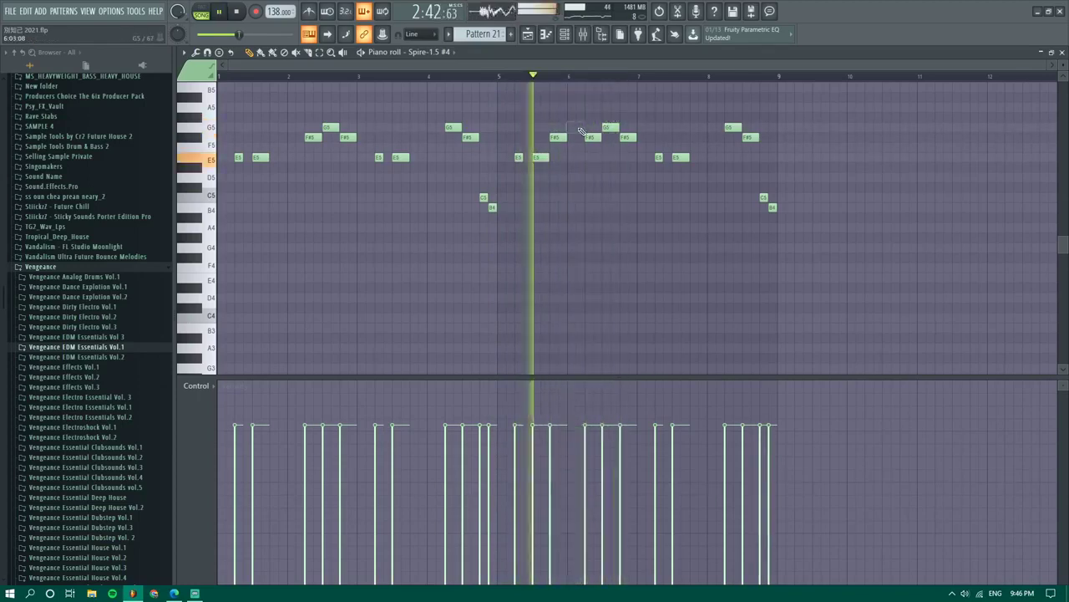
drag(576, 127, 580, 138)
key(space)
key(space)
key(space)
key(space)
scroll(585, 155, up, 3)
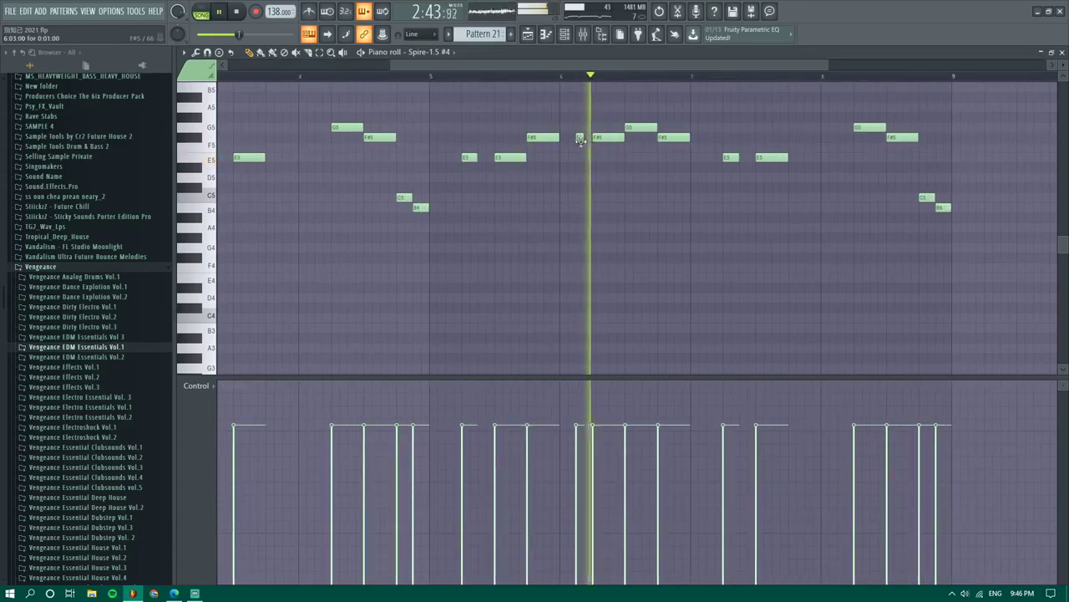
click(569, 138)
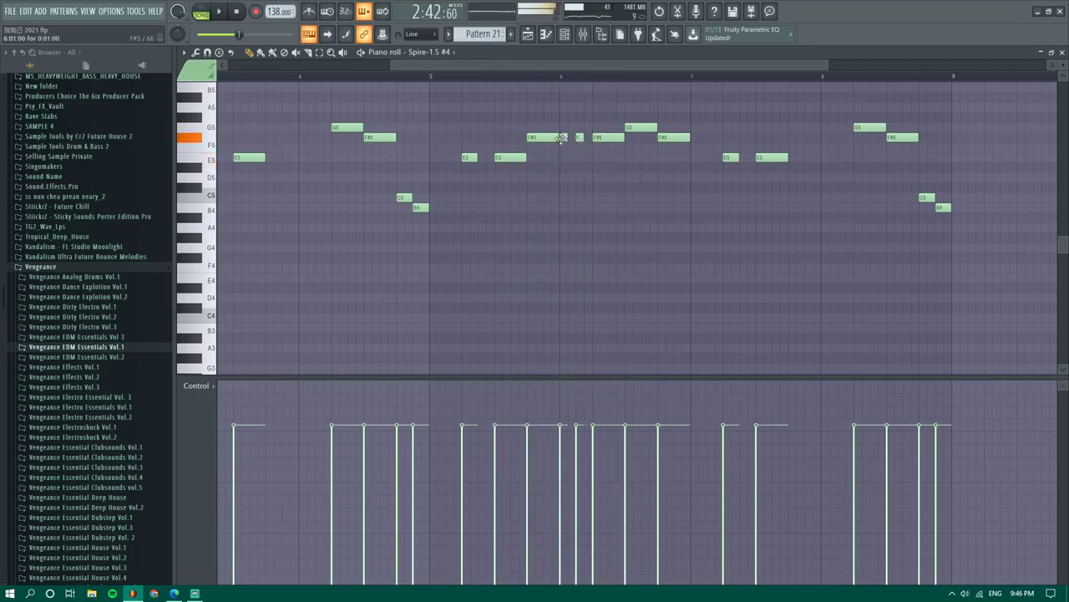
scroll(576, 138, up, 3)
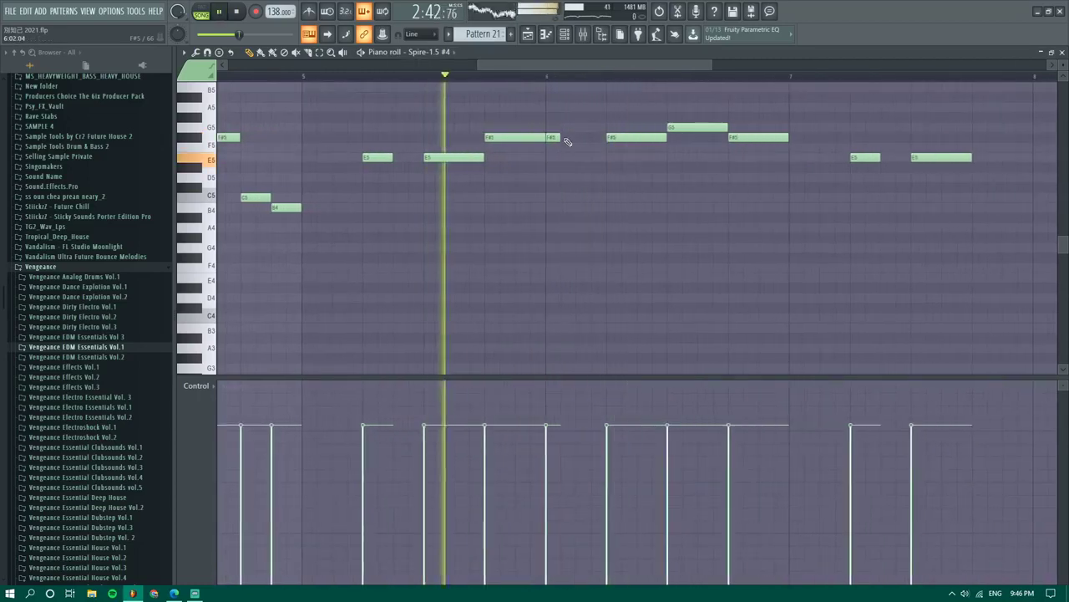
scroll(569, 138, down, 4)
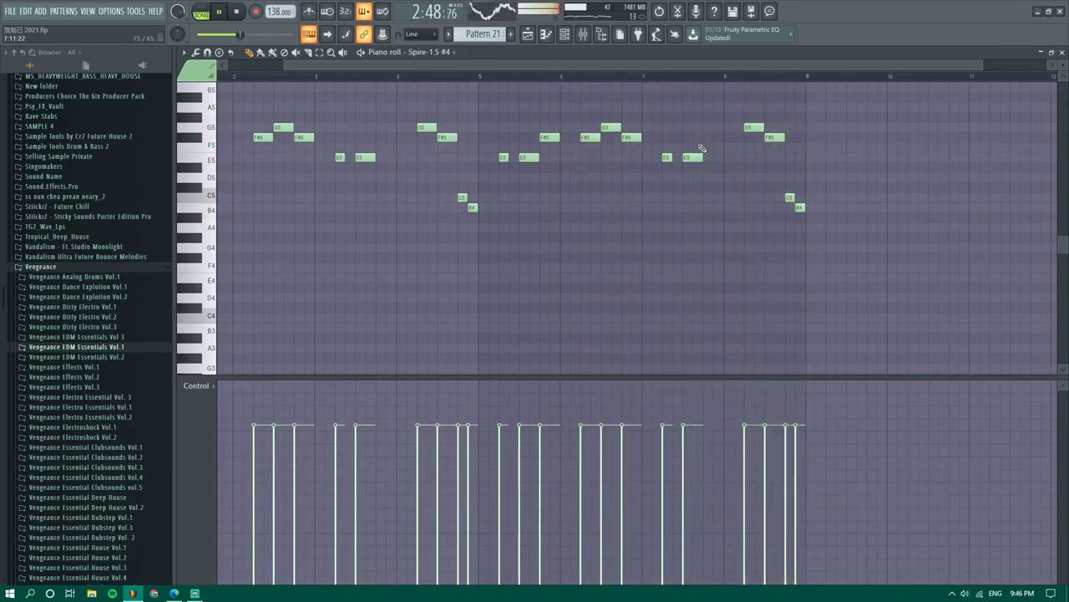
Audition successive lead presets in the Spire-1.5 #4 channel while Pattern 21 loops, ending on LD Invisible
click(565, 33)
click(506, 353)
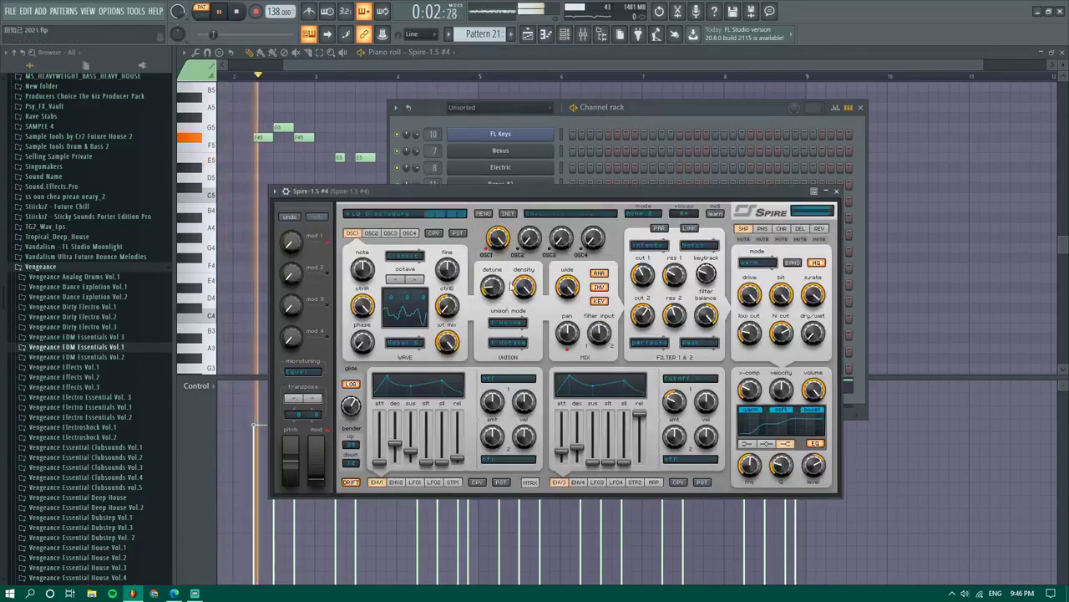
click(462, 215)
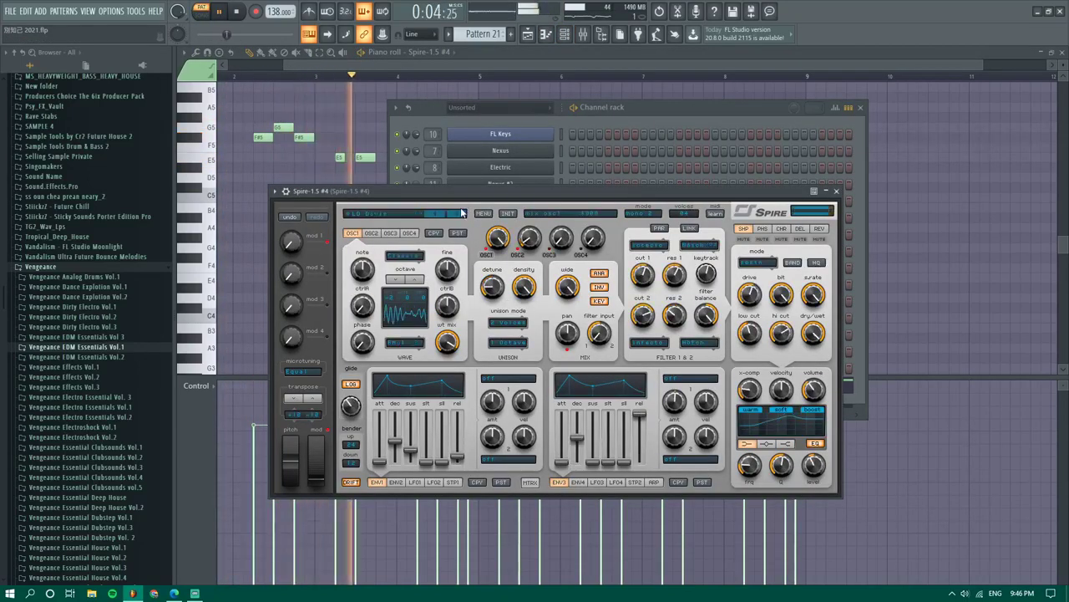
click(461, 215)
click(460, 215)
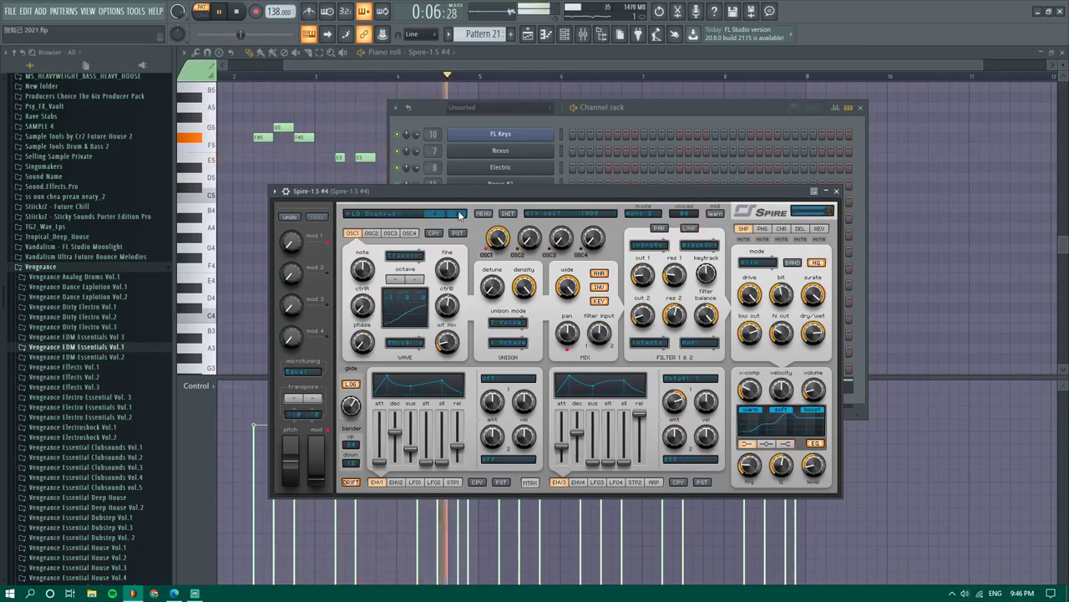
click(460, 215)
click(460, 215)
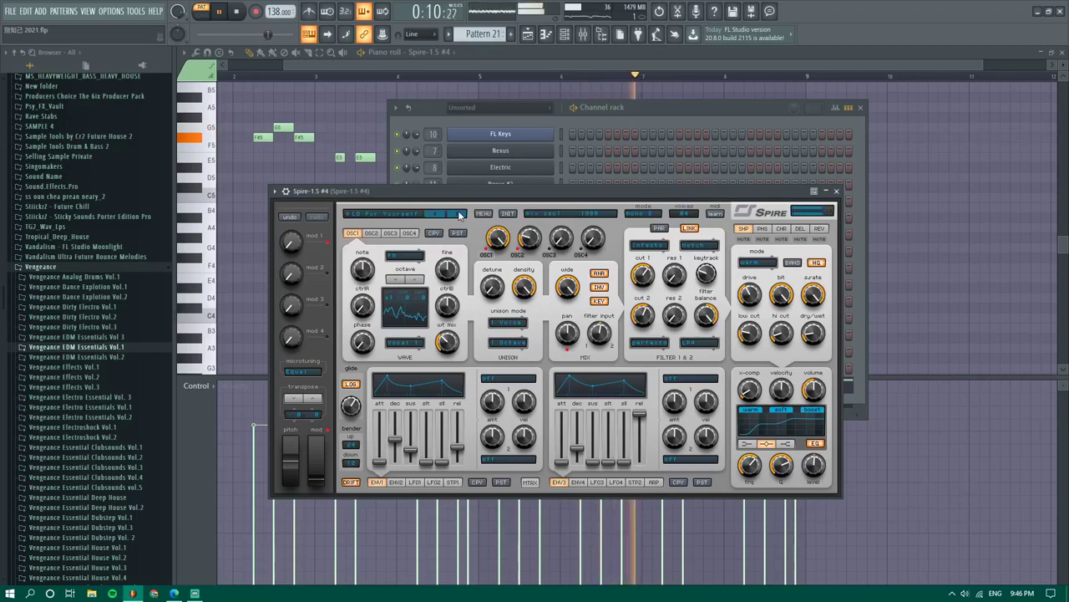
click(460, 214)
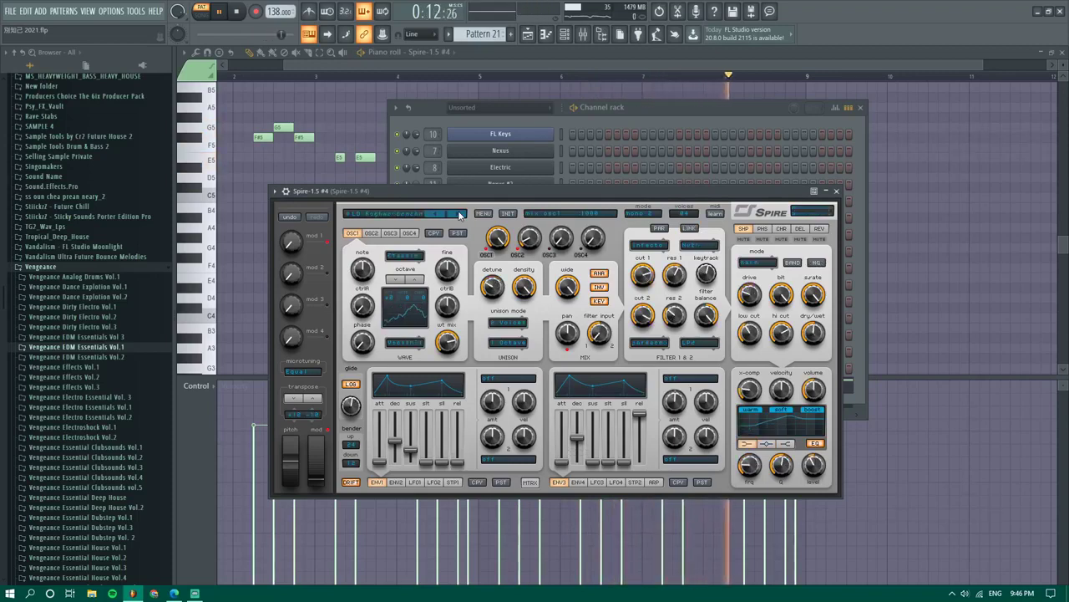
click(461, 215)
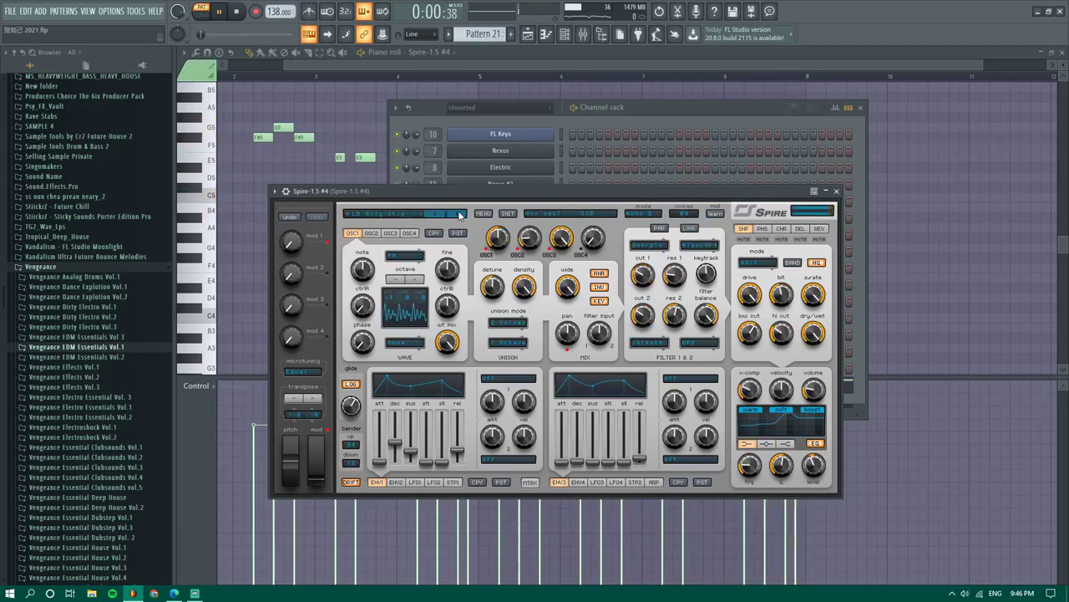
click(461, 215)
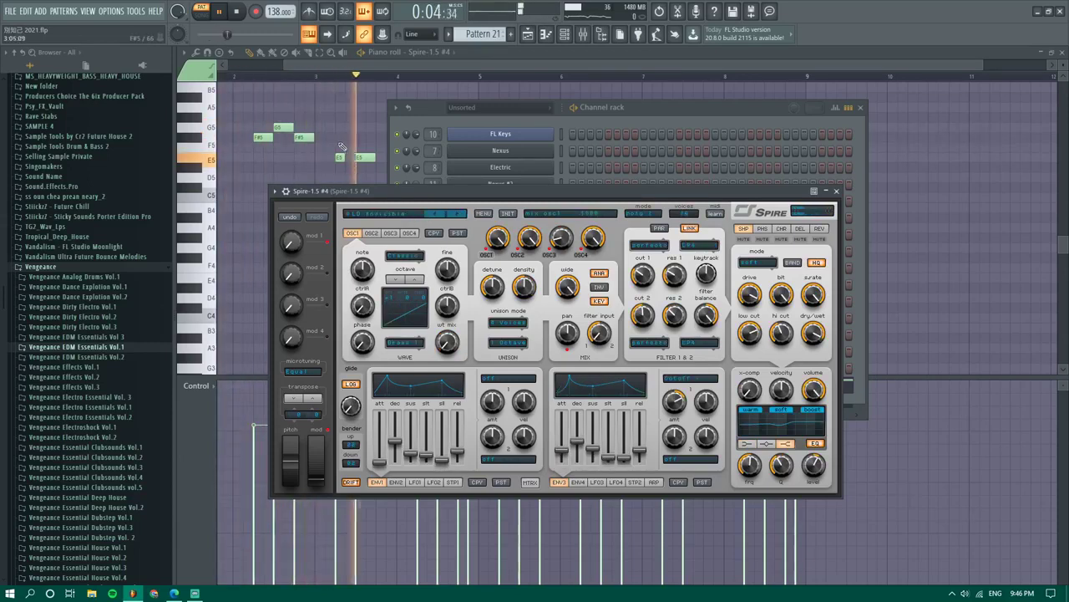
Listen to the drop with the LD Invisible lead and look over its mixer track, then stop playback in the playlist
click(364, 125)
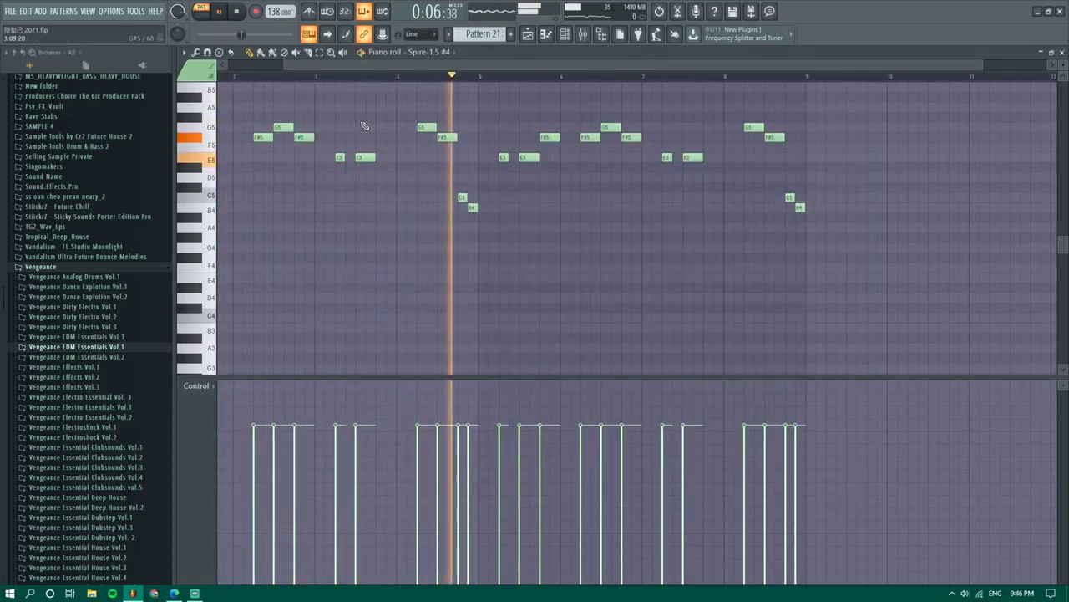
scroll(485, 125, up, 3)
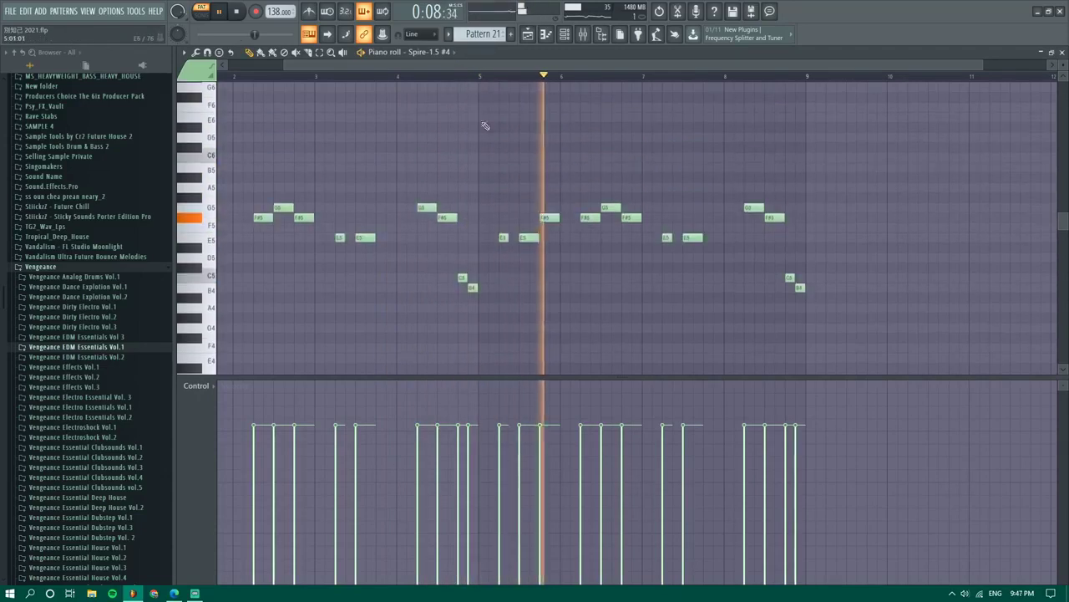
click(527, 38)
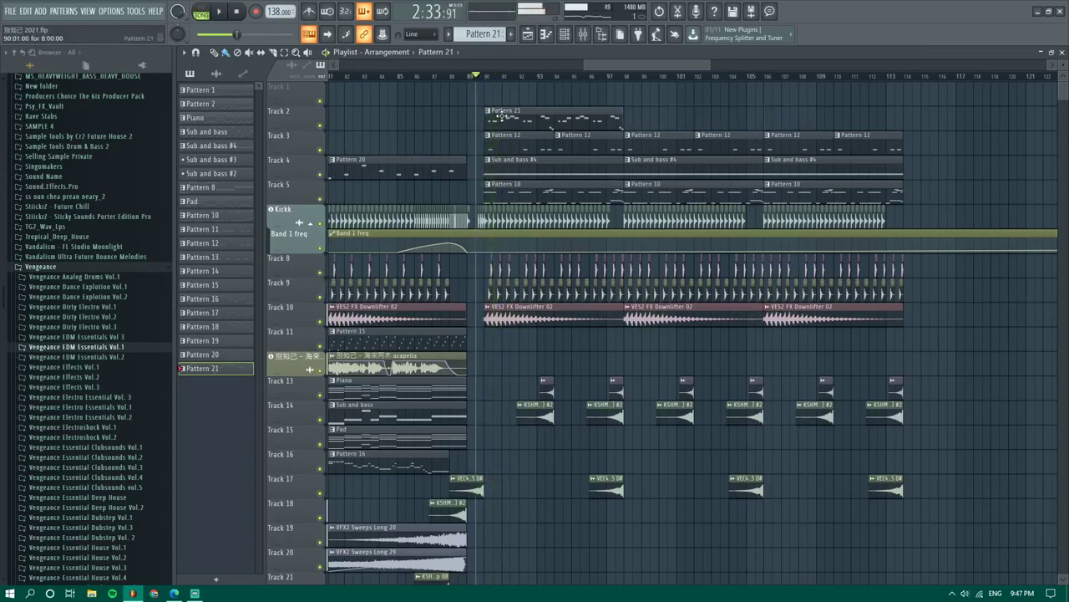
double_click(505, 120)
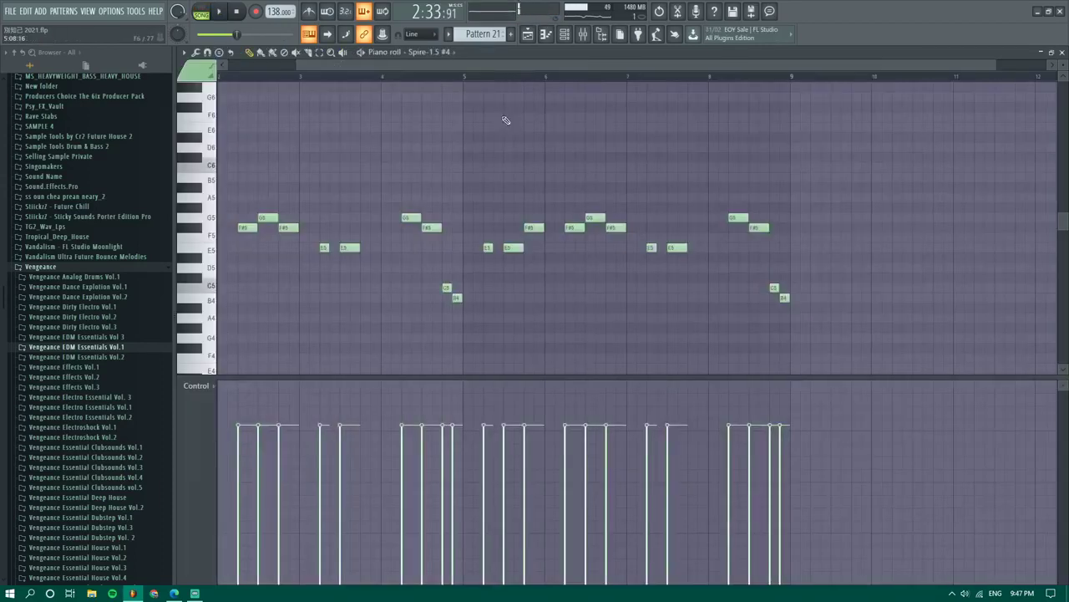
click(589, 36)
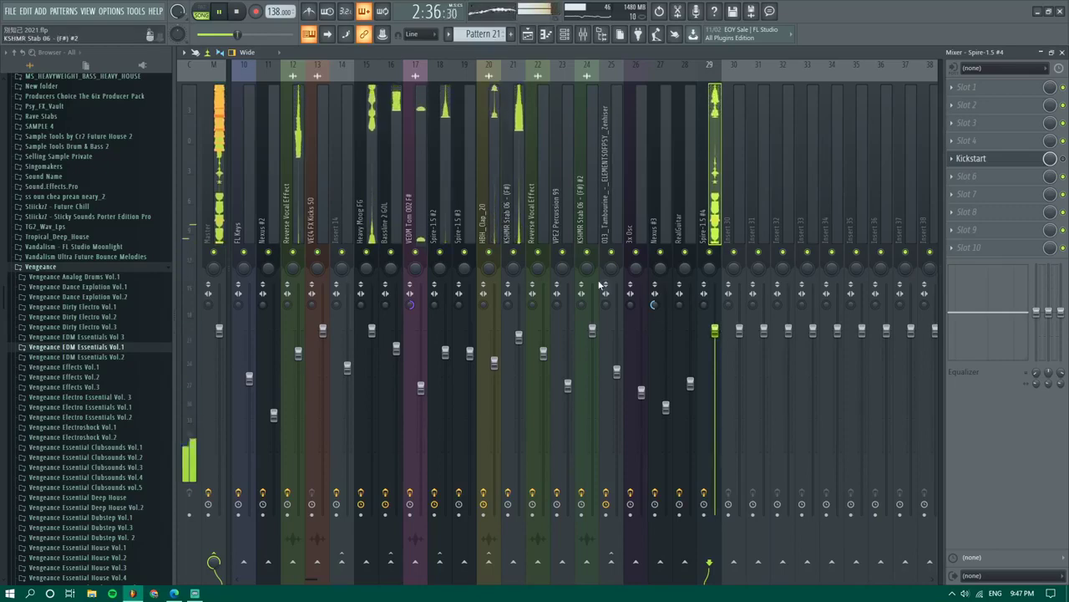
click(528, 35)
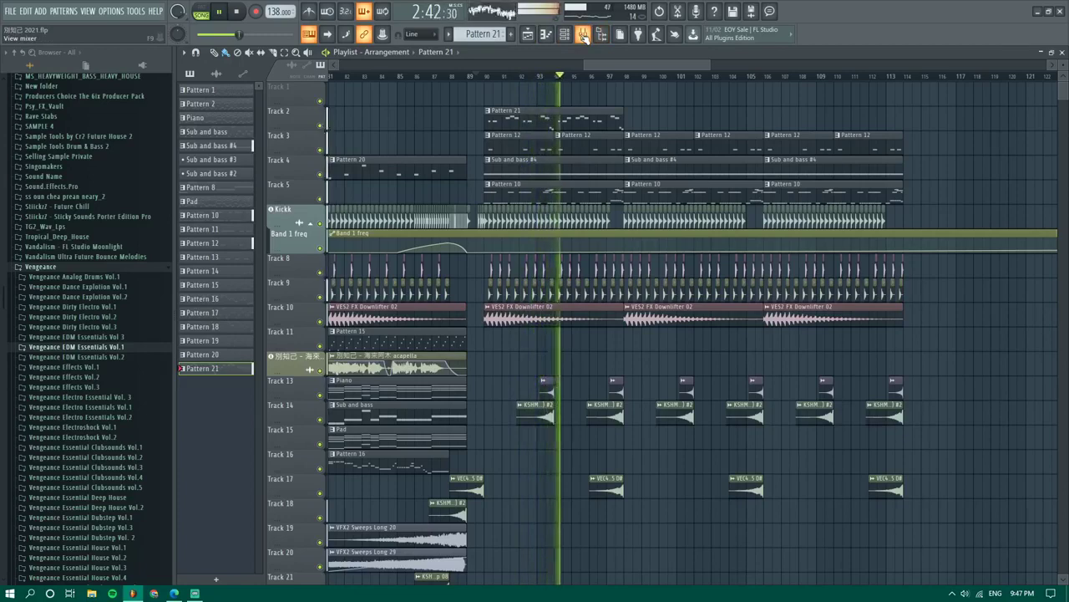
key(space)
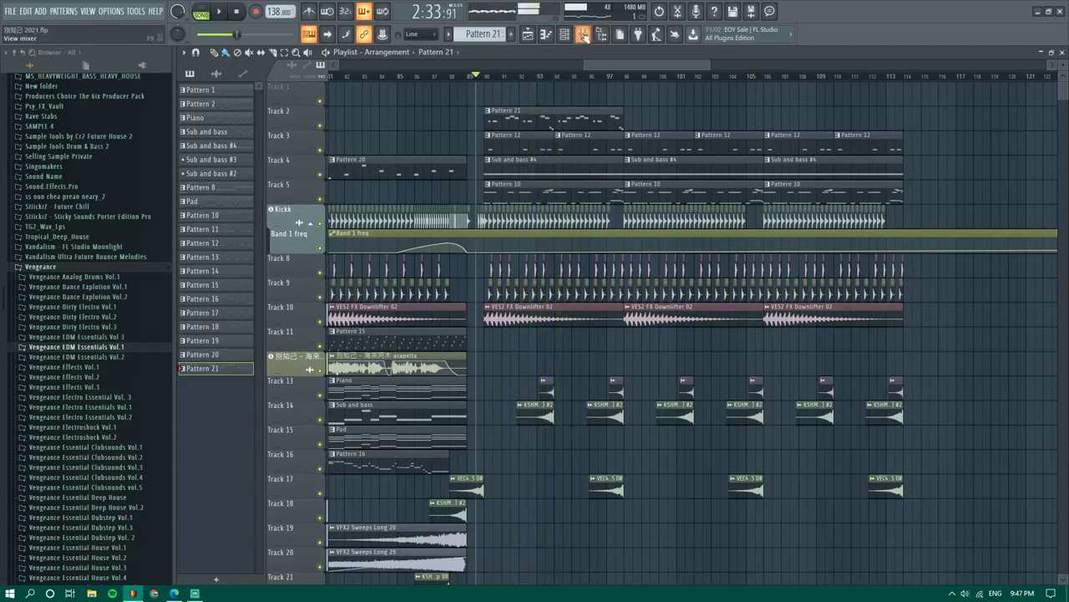
Audition further Spire-1.5 #4 lead presets against the drop, ending on LD Saxoholic, and return to the playlist
click(566, 37)
click(505, 385)
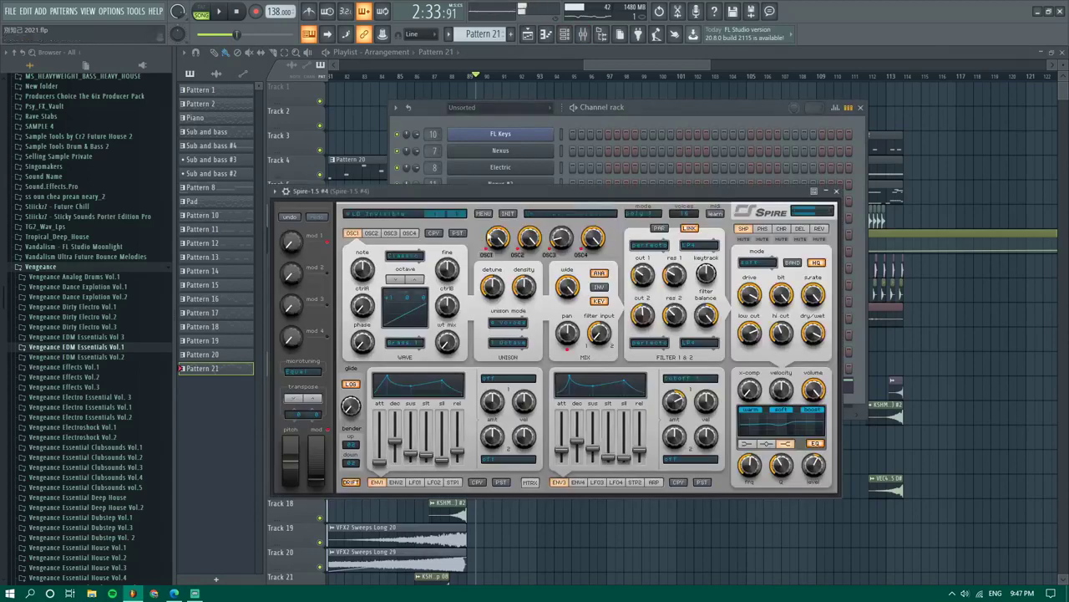
click(447, 215)
click(457, 214)
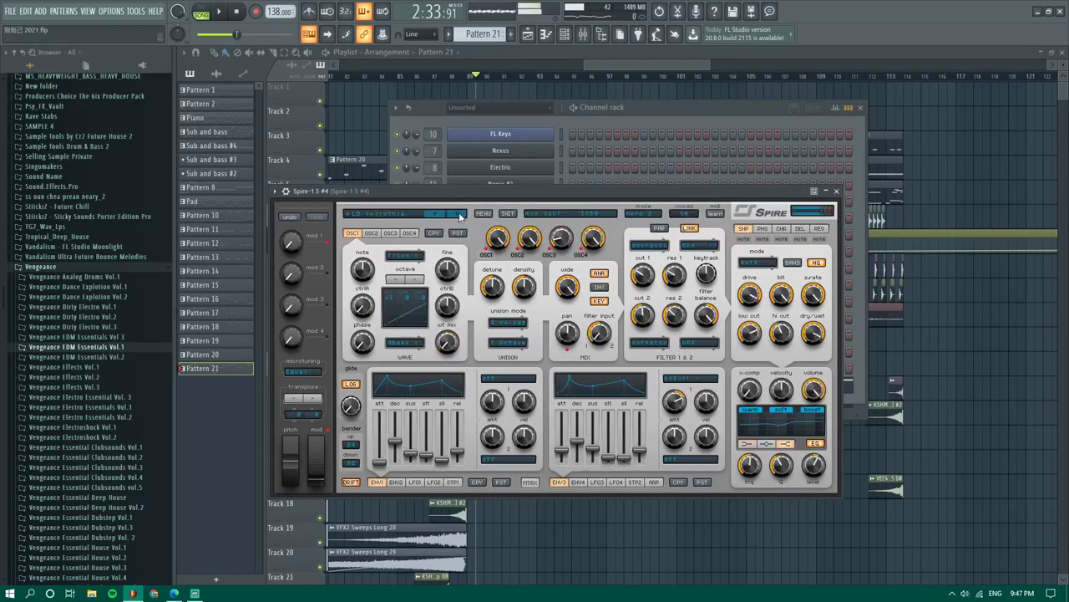
click(457, 214)
click(459, 215)
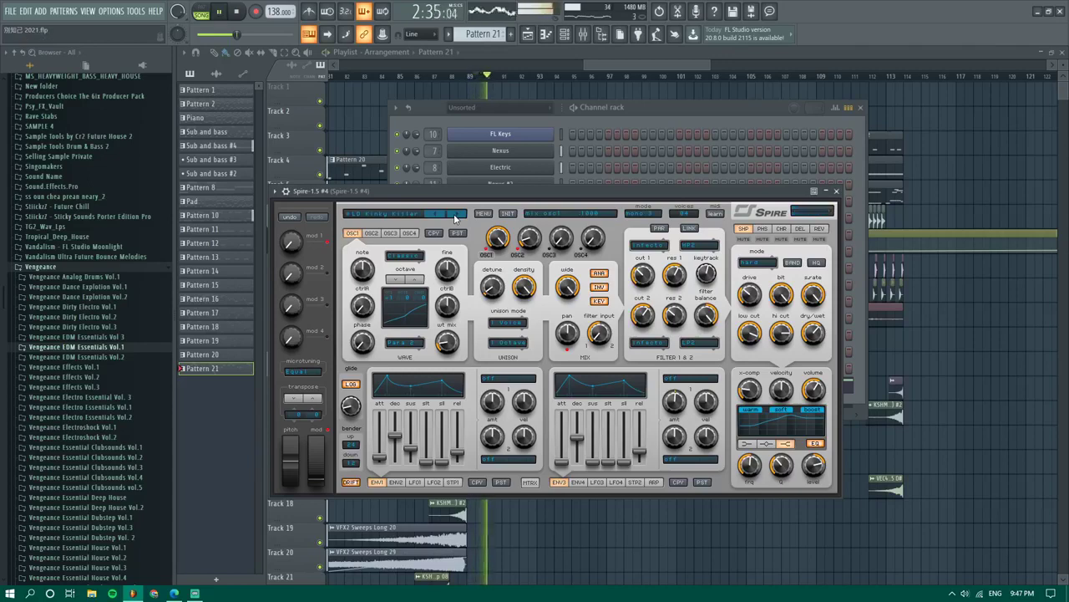
click(454, 214)
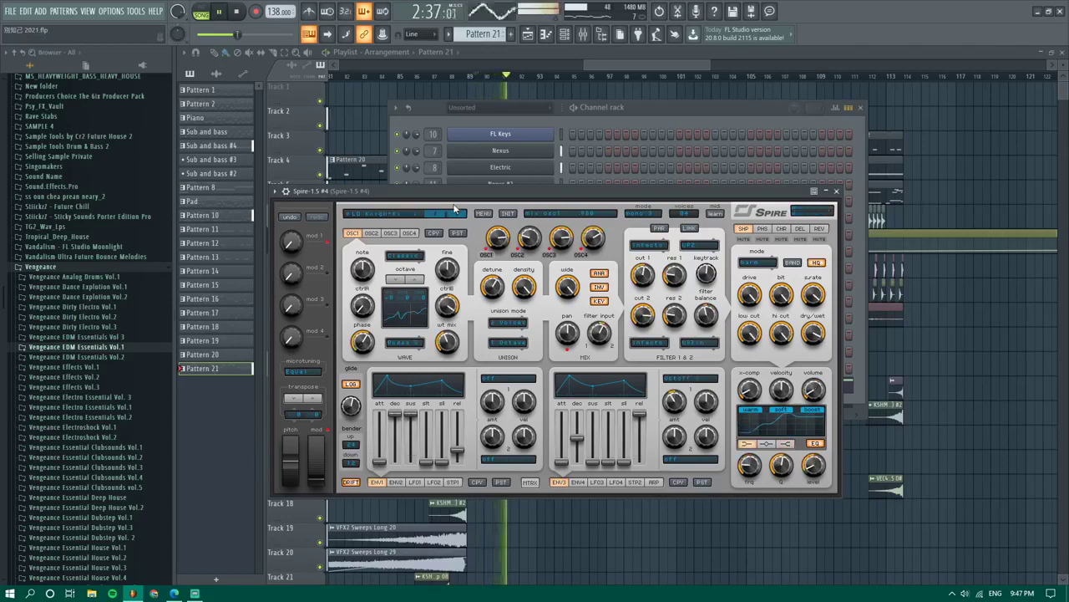
click(457, 214)
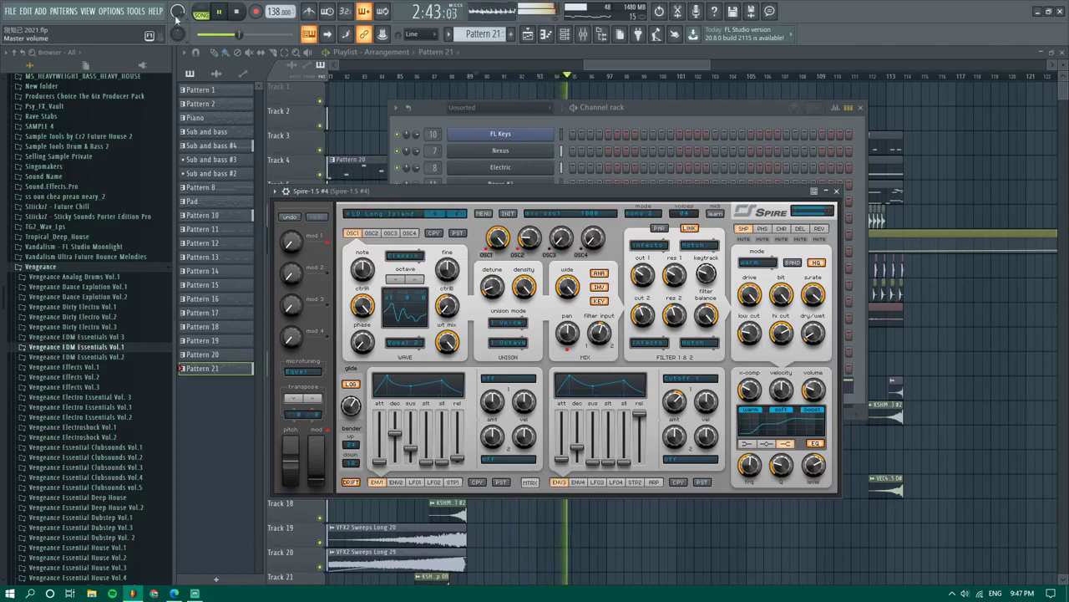
click(455, 215)
click(457, 215)
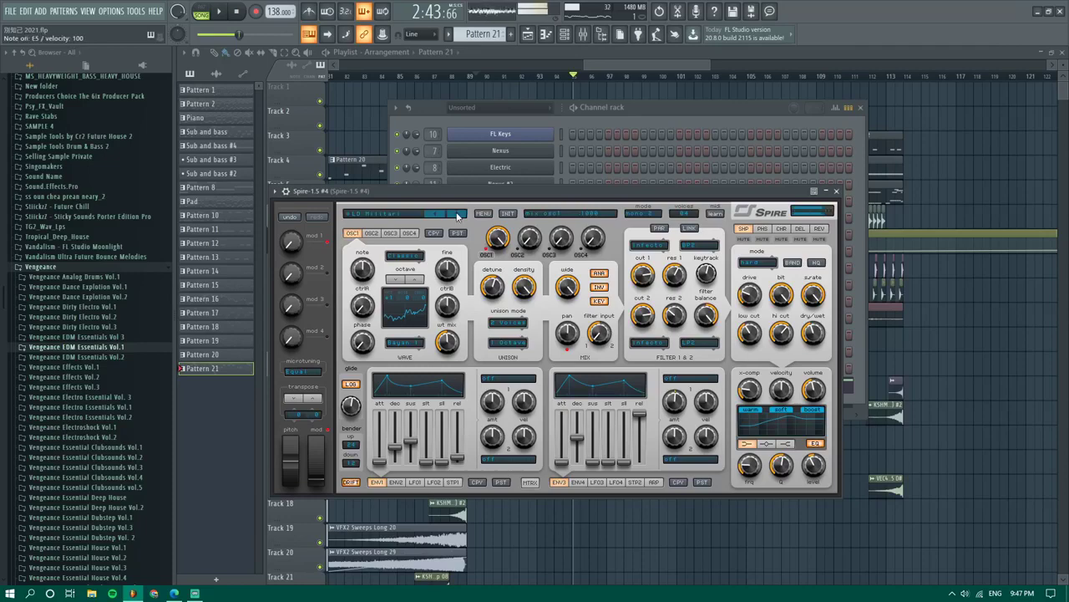
click(457, 216)
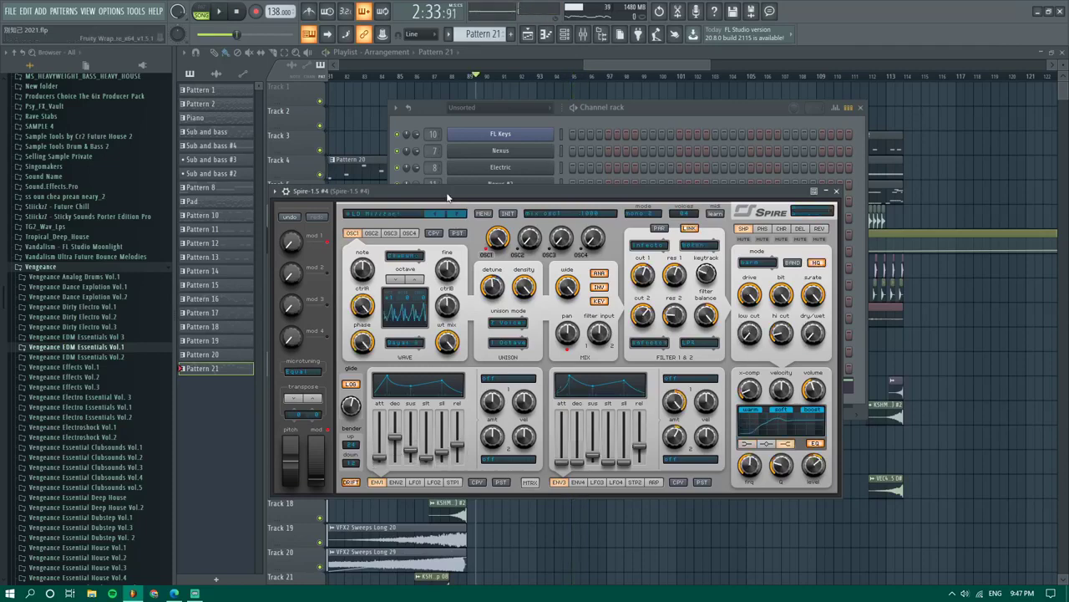
click(457, 216)
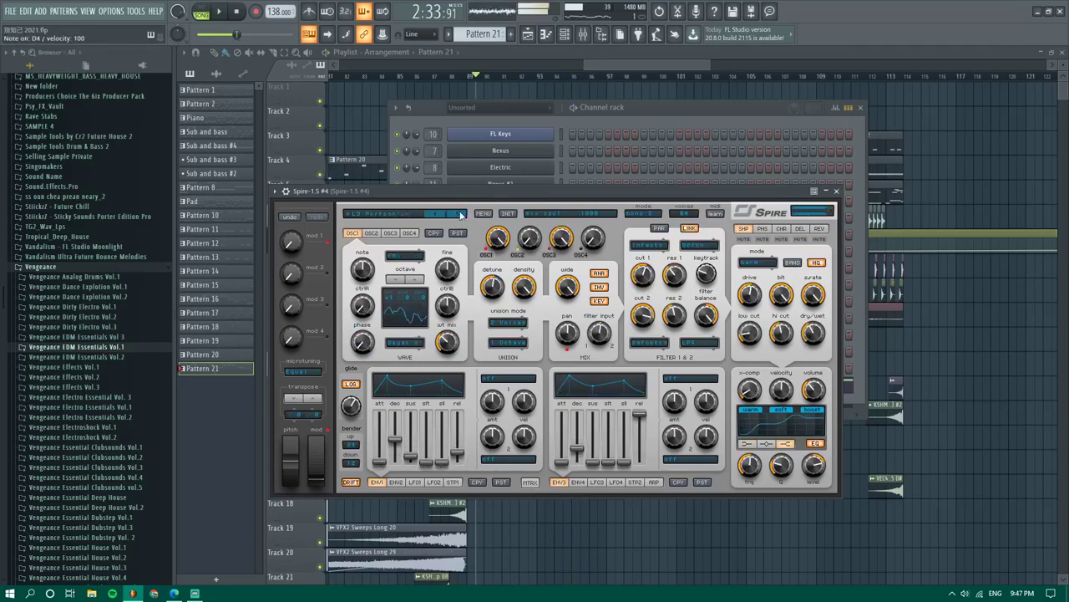
click(458, 215)
click(457, 215)
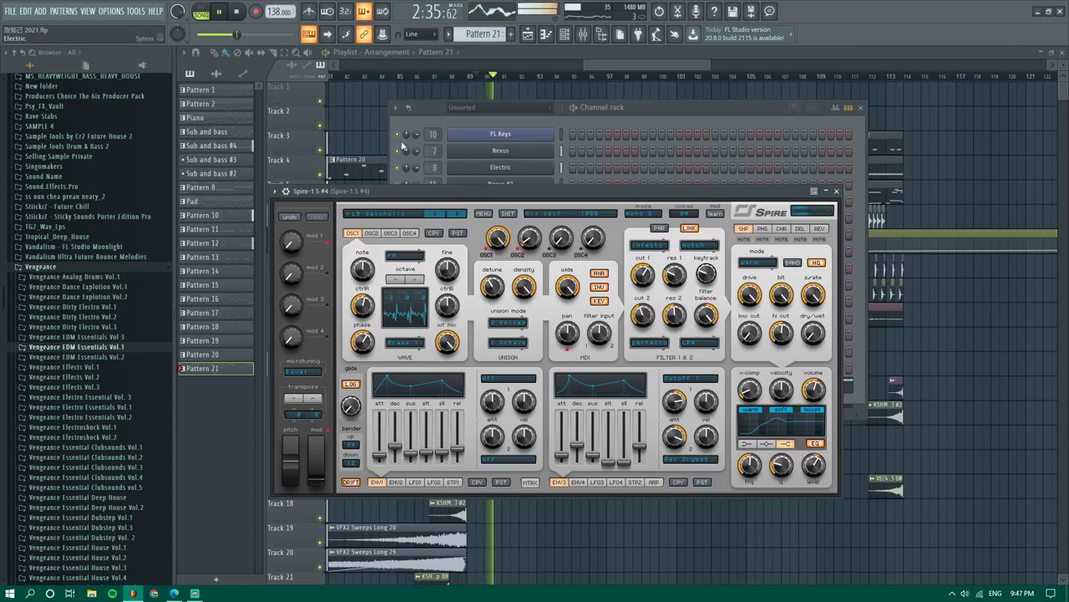
key(F12)
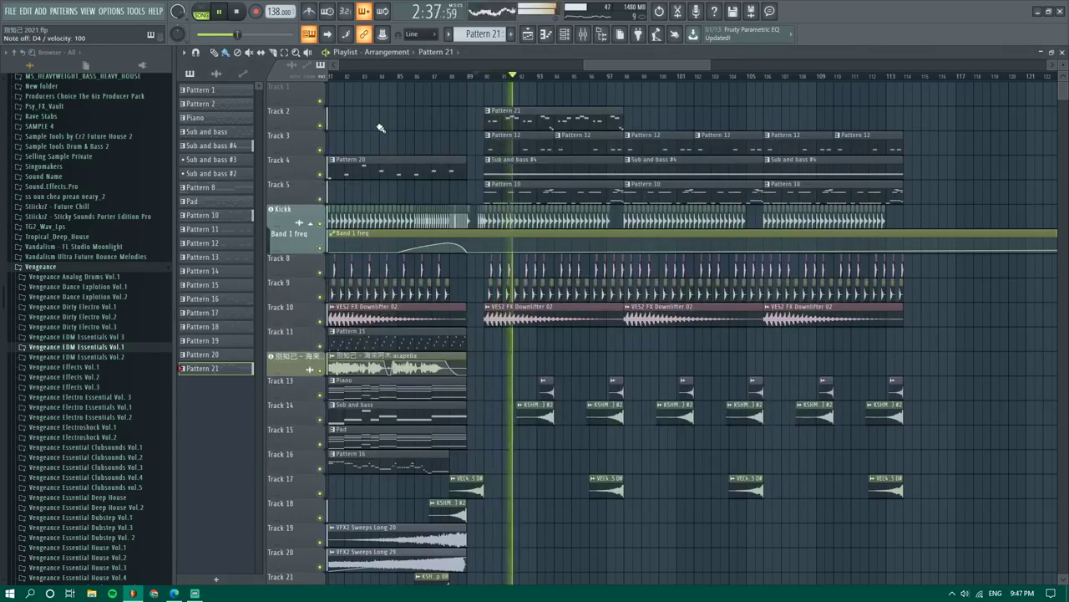
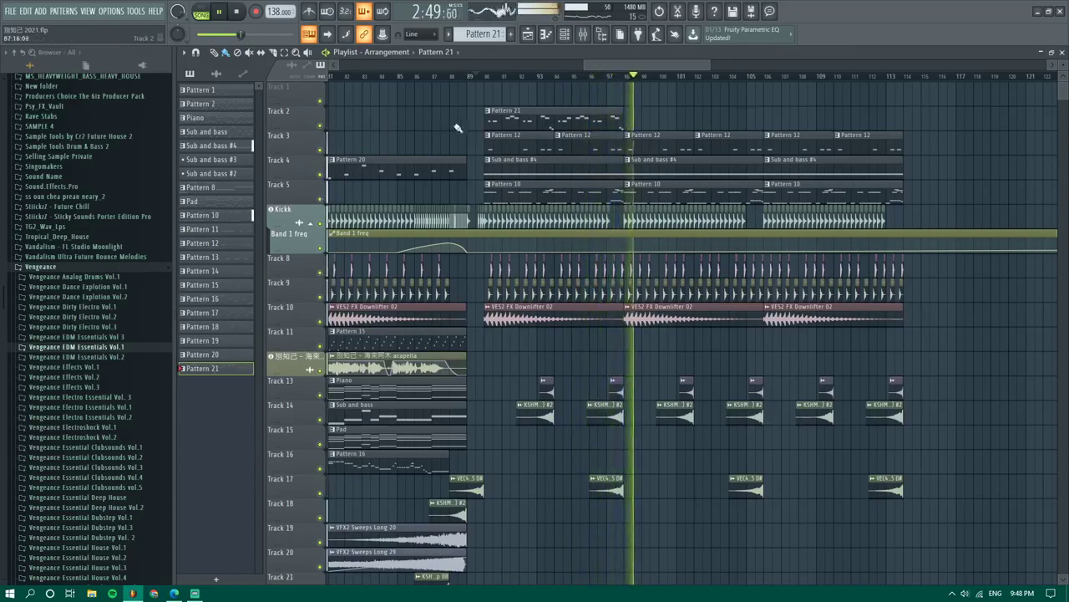
In bar 1 of Pattern 21, move the first E5 to step 7 and delete the second E5
click(478, 76)
double_click(488, 112)
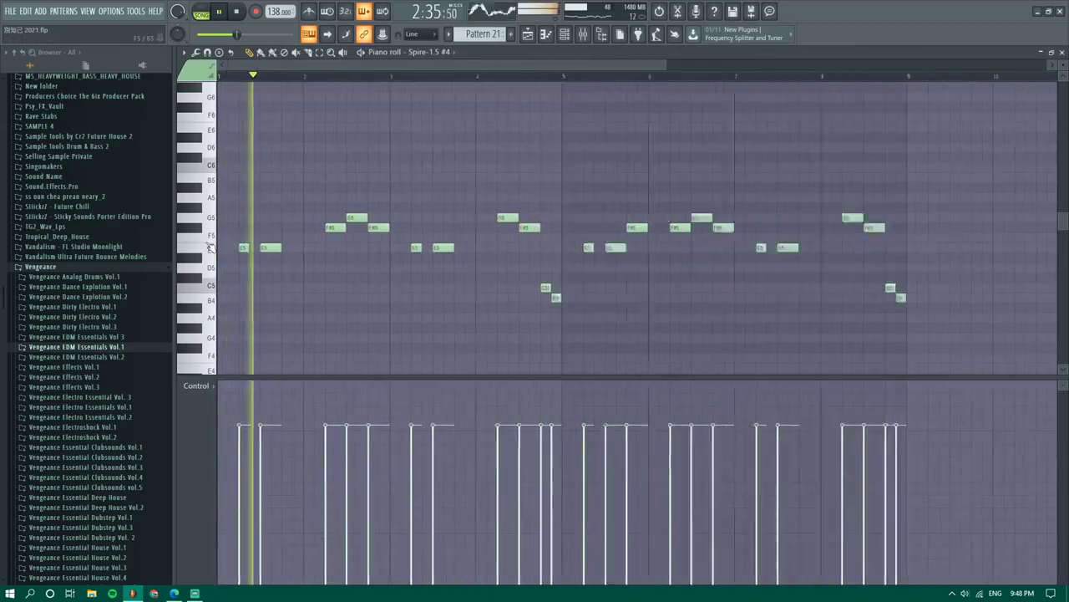
key(space)
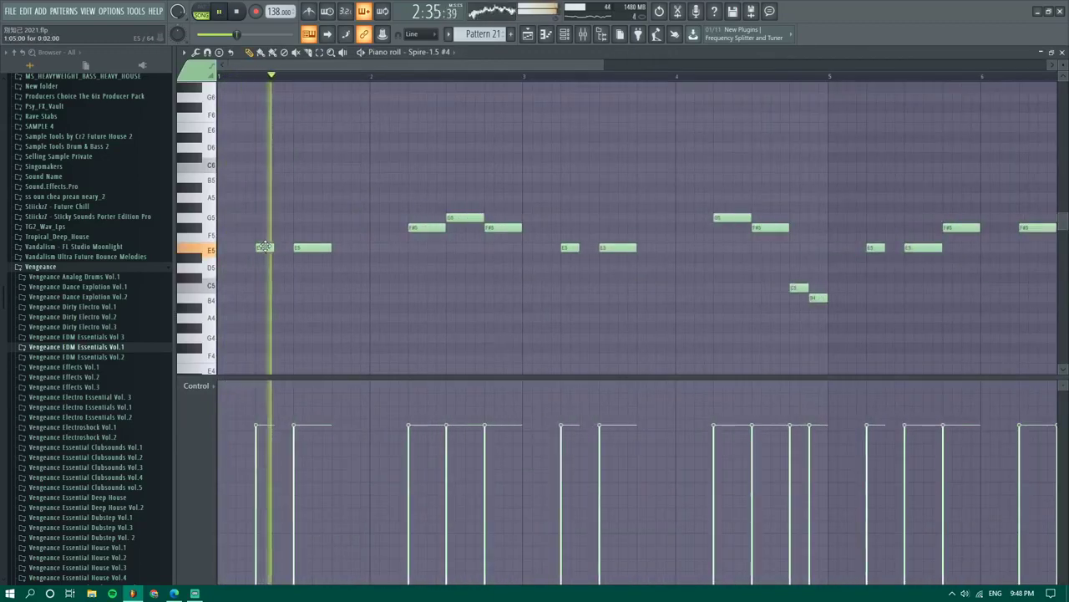
drag(275, 246, 284, 246)
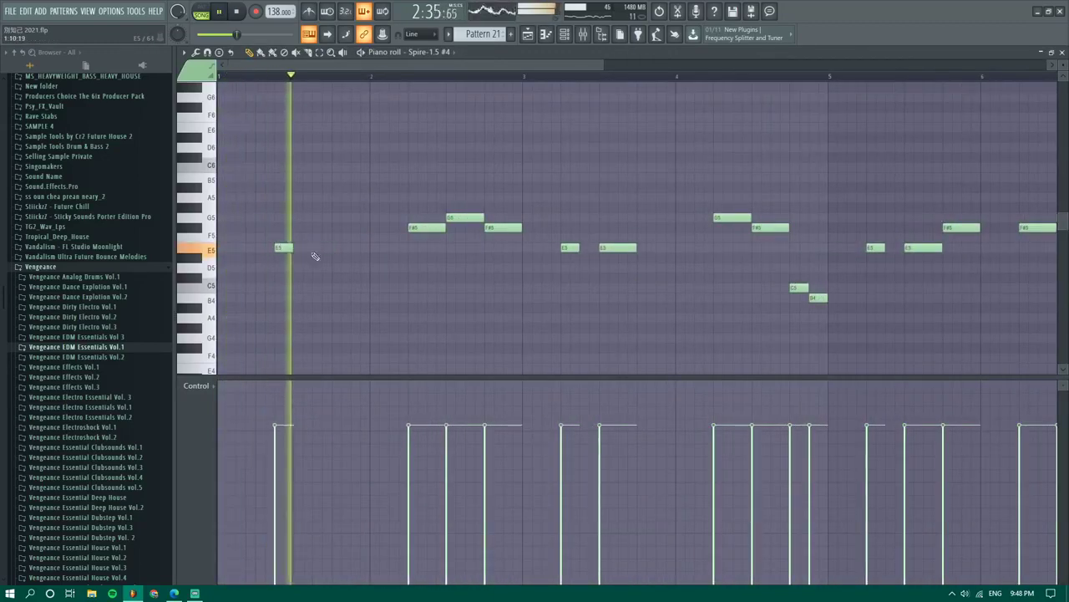
key(space)
right_click(319, 248)
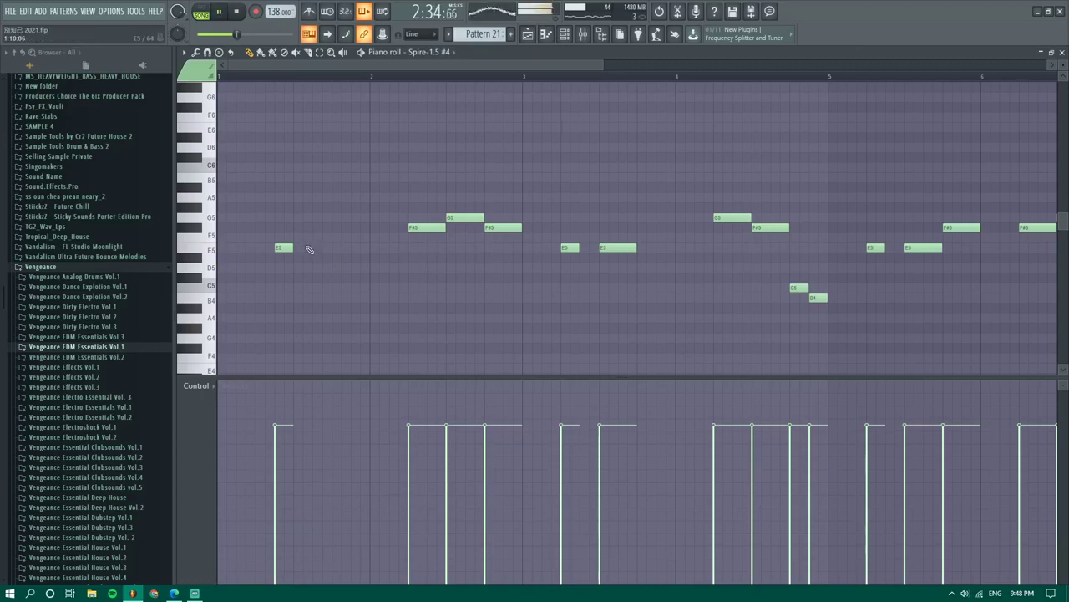
Add a two-step E5 at step 15 of bar 1 in Pattern 21 and play the drop
click(320, 218)
key(space)
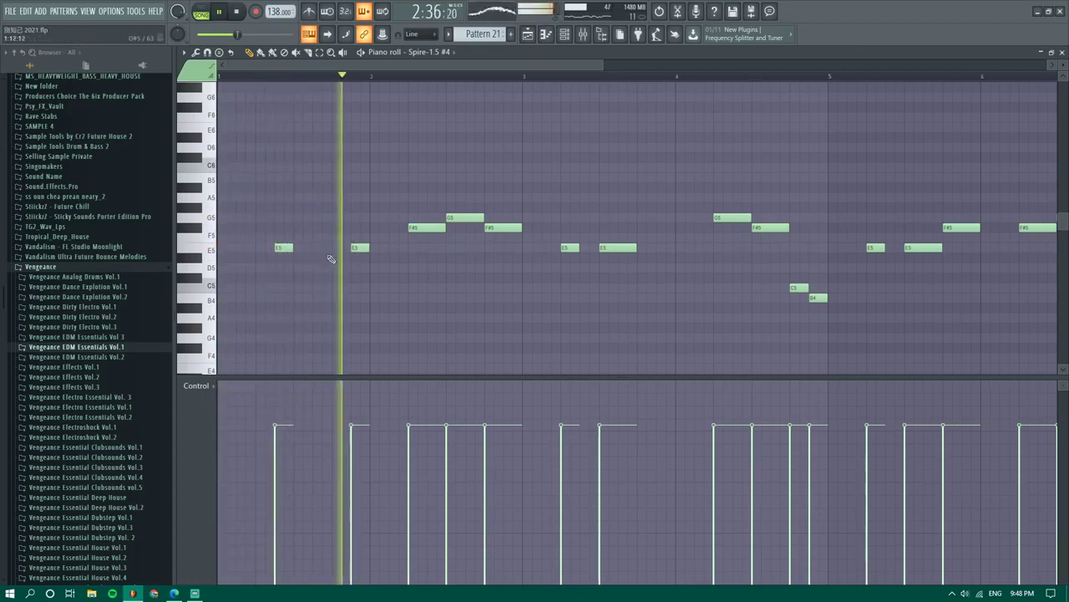
click(355, 248)
key(space)
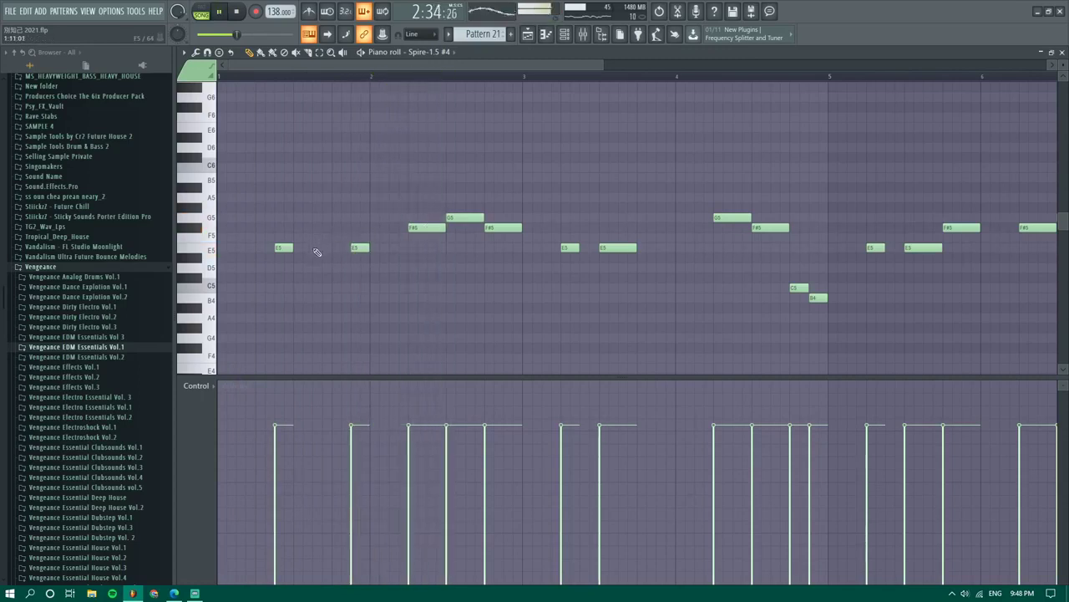
Try two-step C6 and B5 notes at steps 11 and 13 of bar 1, between the two E5 notes
key(space)
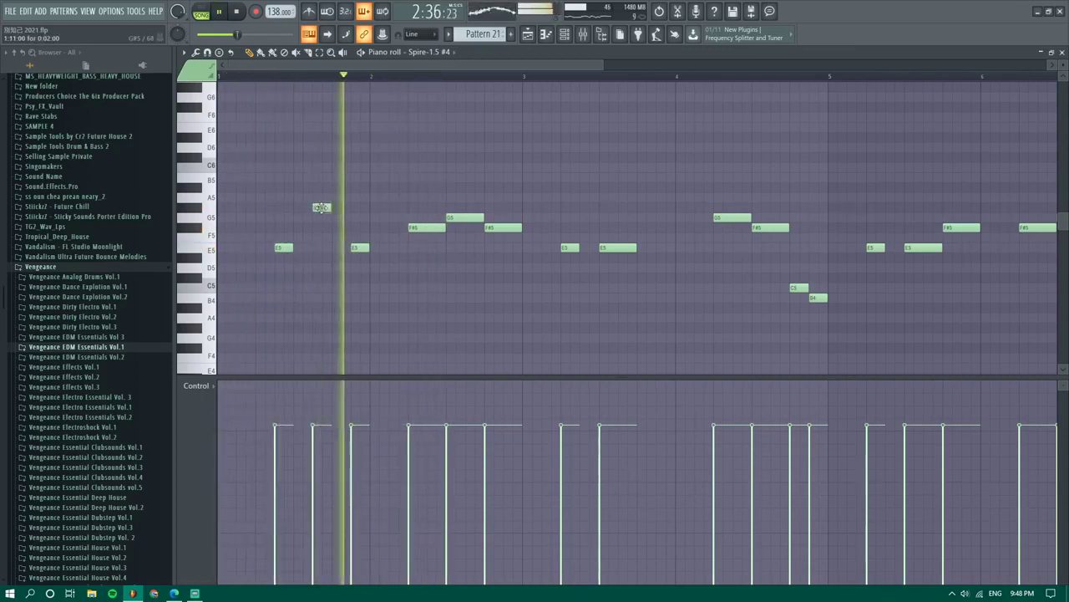
key(space)
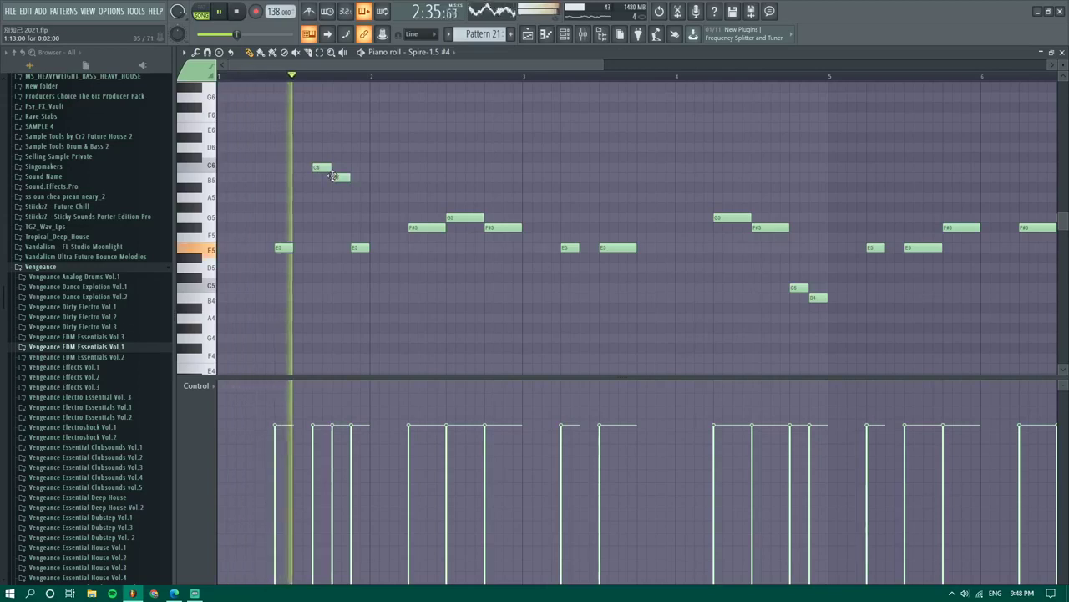
key(space)
right_click(331, 175)
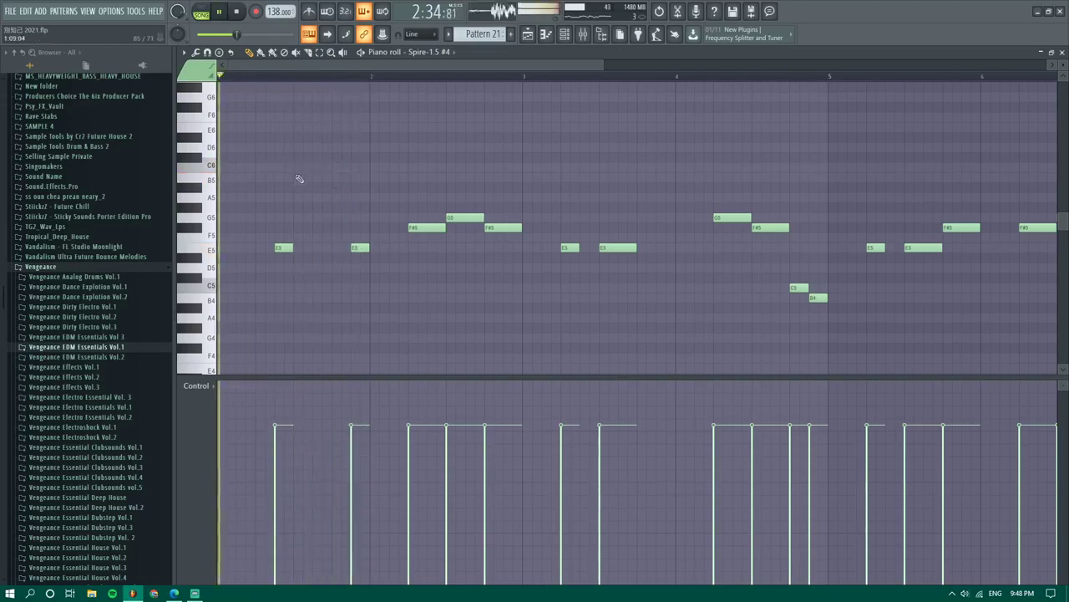
Try two-step C6 and B5 notes in both orders at steps 9 and 11 of bar 1 in Pattern 21 against the drop
click(299, 167)
click(318, 177)
key(space)
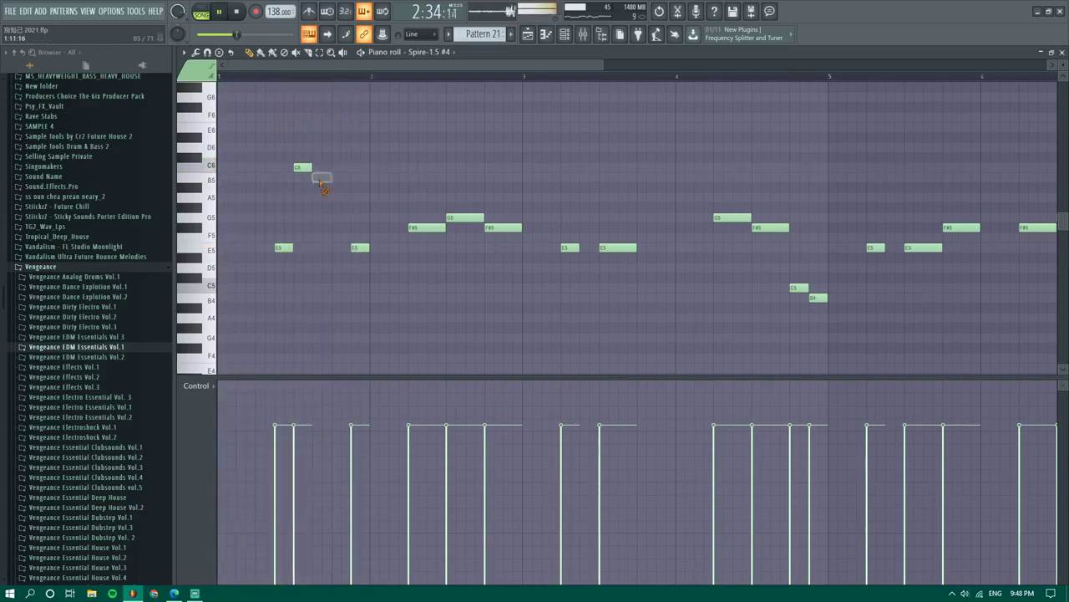
click(302, 177)
key(space)
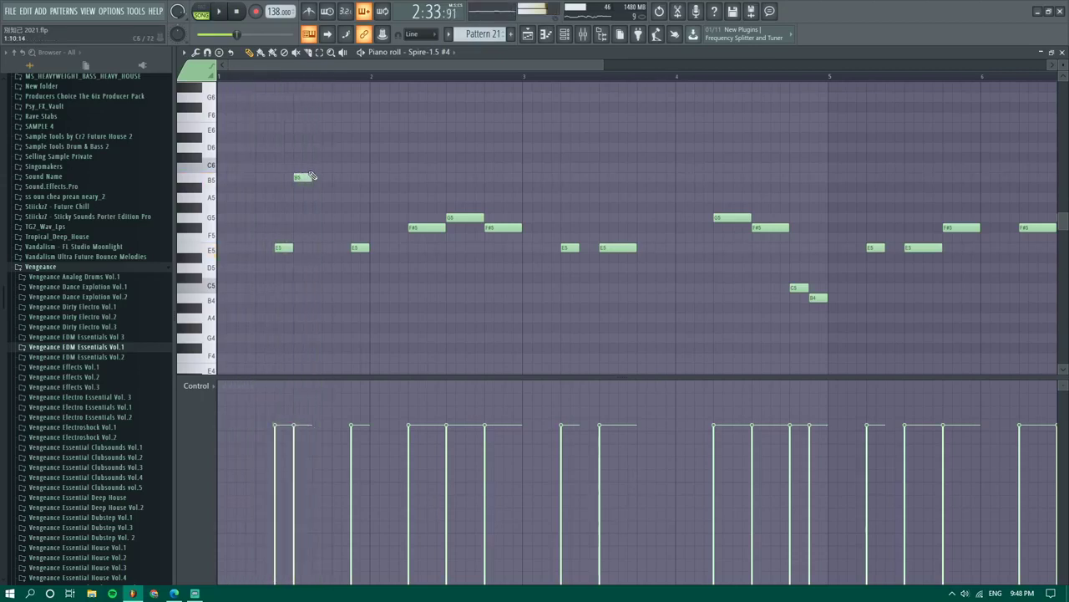
click(316, 167)
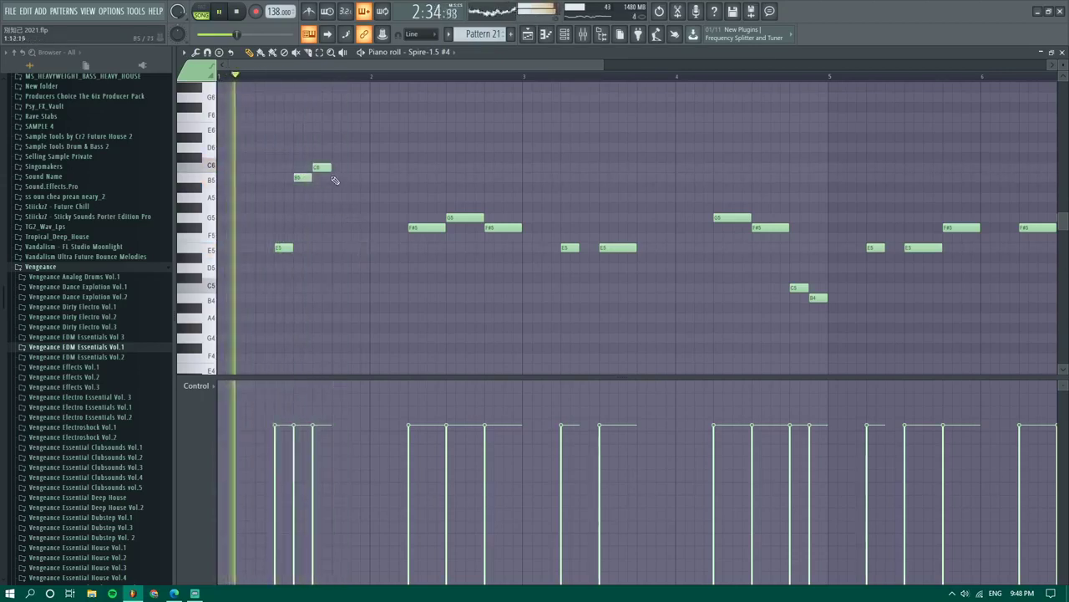
click(357, 168)
key(space)
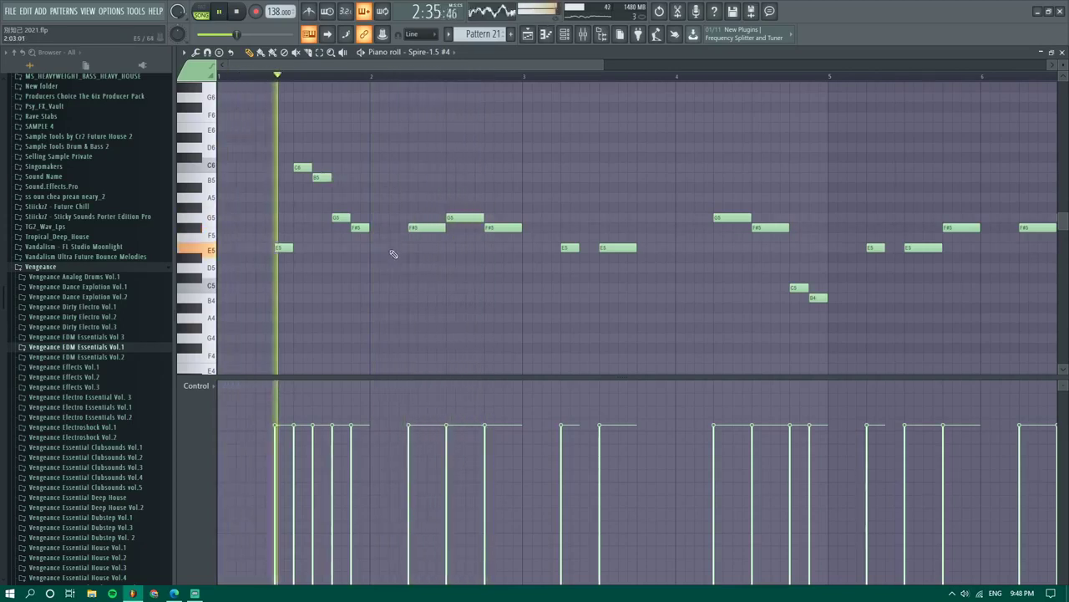
Trim bar 2's first F#5 to two steps starting at step 7, and delete the G5 notes in bars 1 and 2
drag(410, 228, 431, 228)
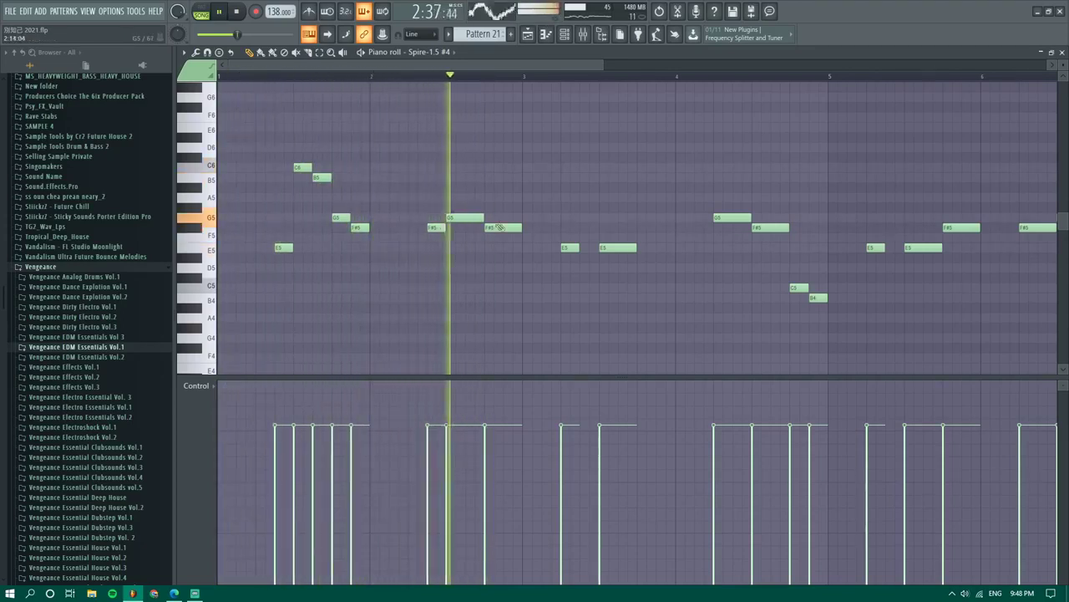
key(space)
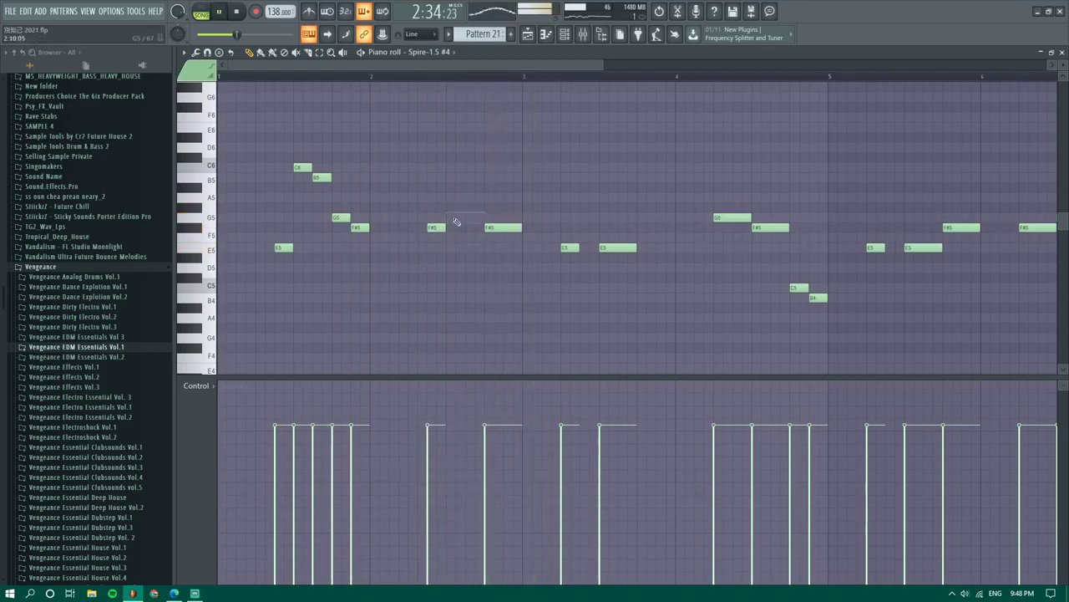
right_click(340, 218)
key(space)
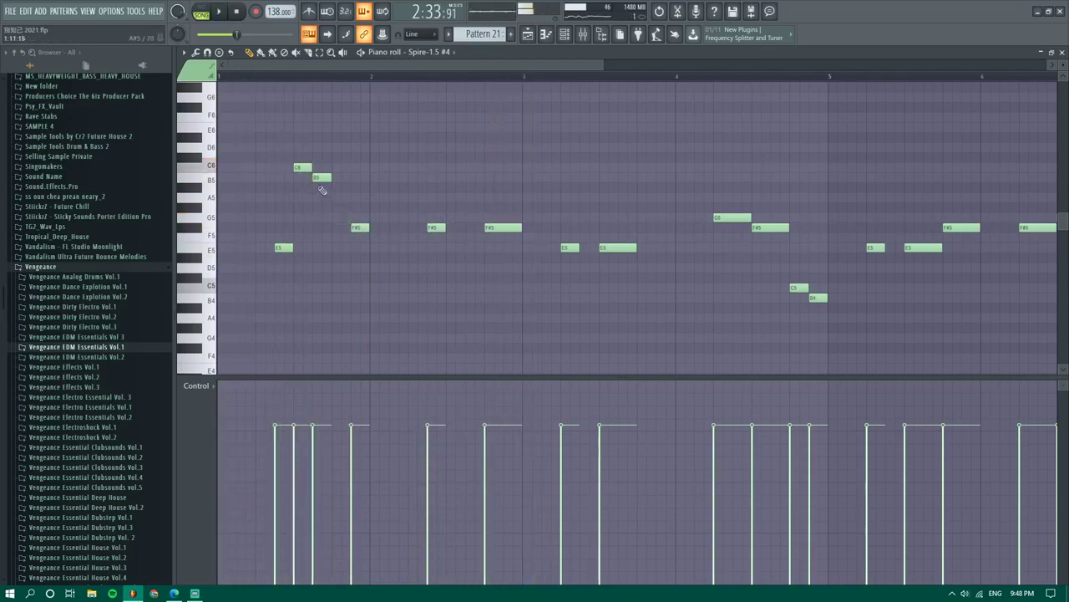
In bar 1, remove the C6 at step 9 and try a two-step C6 instead of the F#5 at step 15
key(space)
key(space)
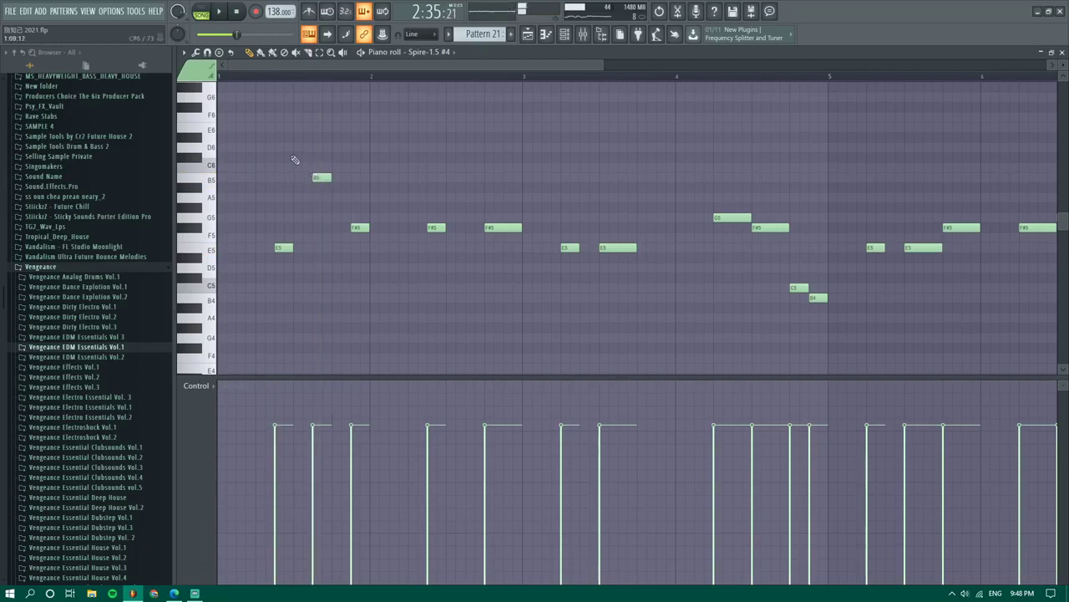
right_click(303, 167)
key(space)
key(space)
key(space)
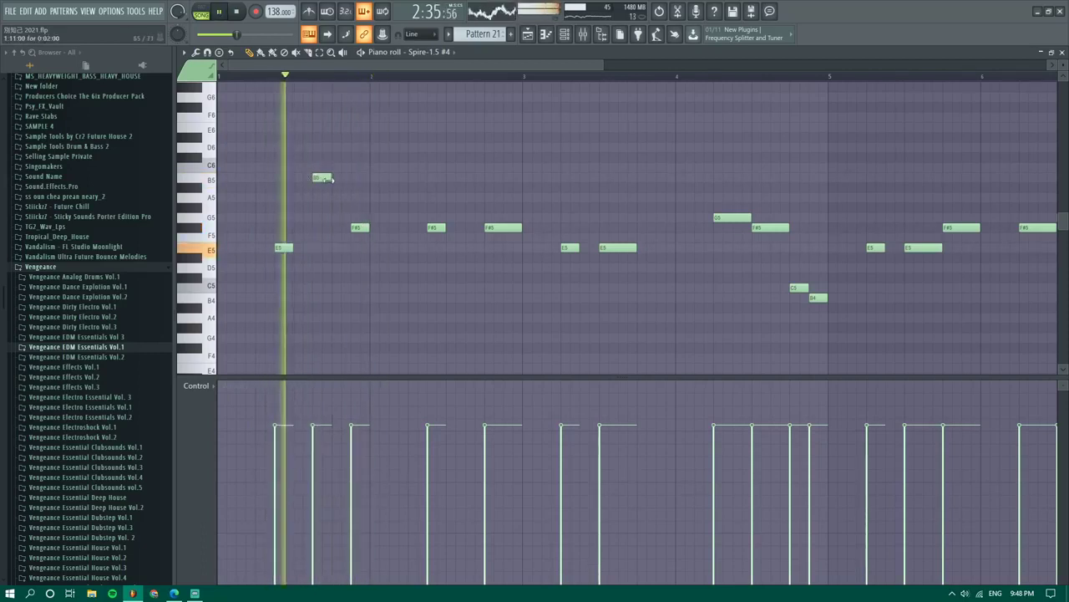
right_click(359, 228)
key(space)
key(space)
click(356, 167)
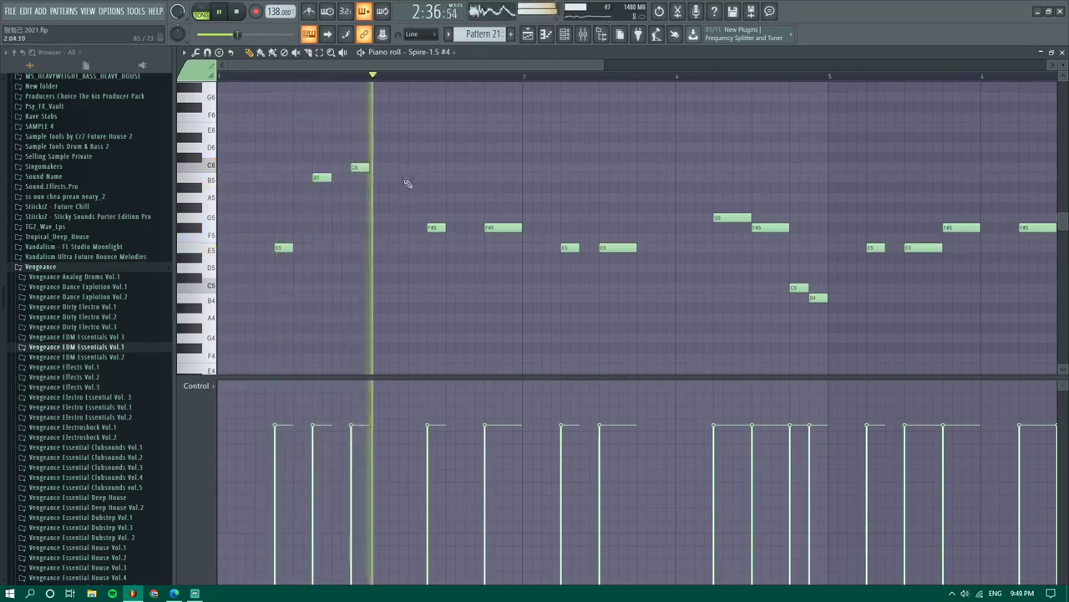
key(space)
key(space)
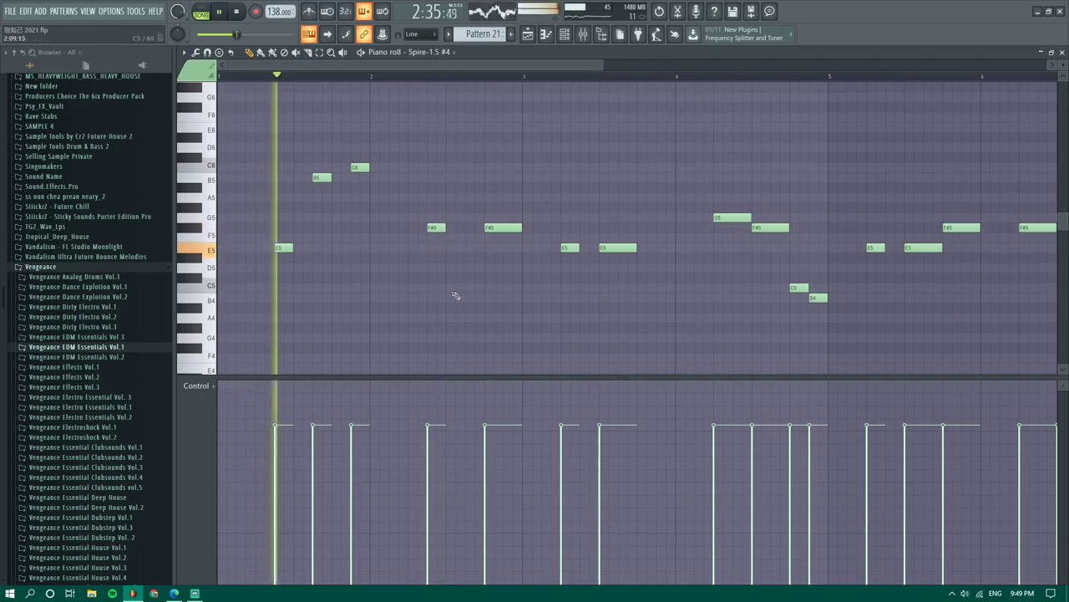
Rework the end of bar 2 with two-step G5, F#5 and E5 notes at steps 11, 13 and 15
click(470, 219)
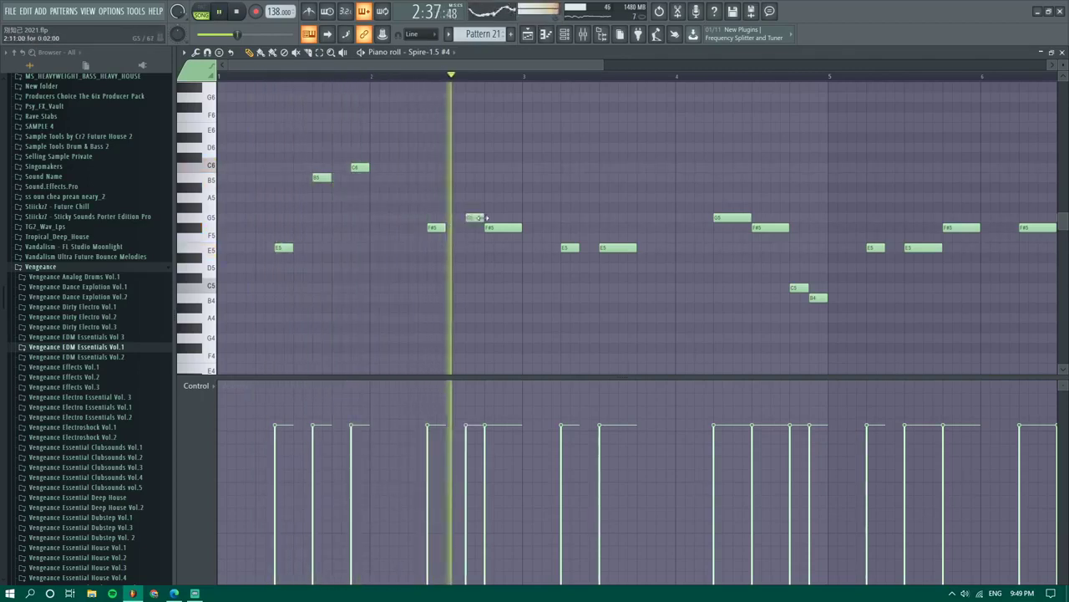
key(space)
key(space)
drag(518, 228, 503, 229)
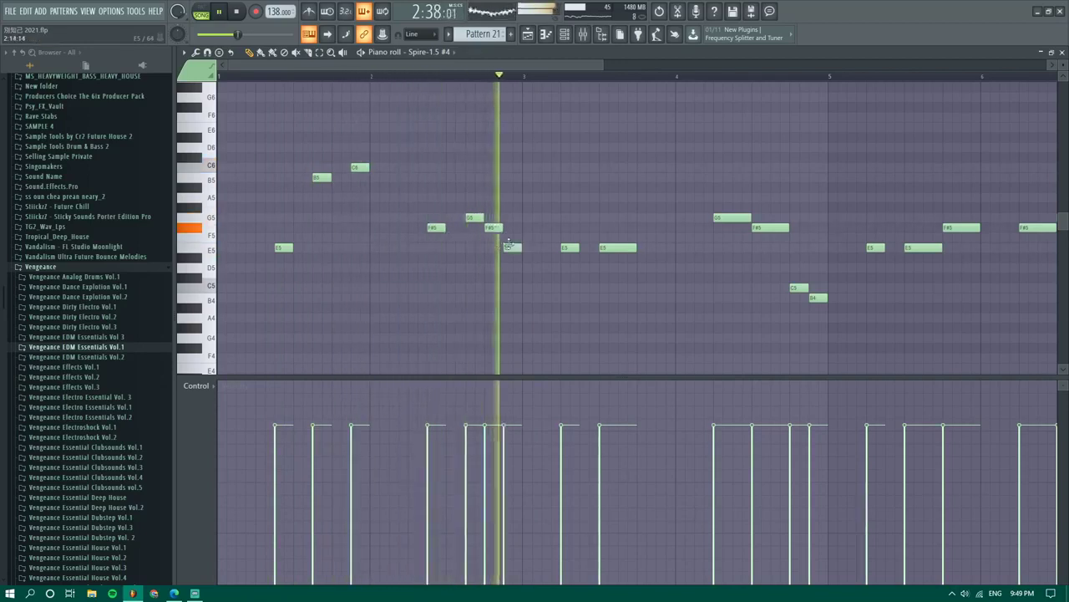
key(space)
click(501, 247)
key(space)
Change the end of bar 2 to F#5 at step 11 and G5 at step 13, and delete the note at step 15
mouse_move(474, 218)
mouse_down()
mouse_move(473, 229)
mouse_move(494, 219)
mouse_up()
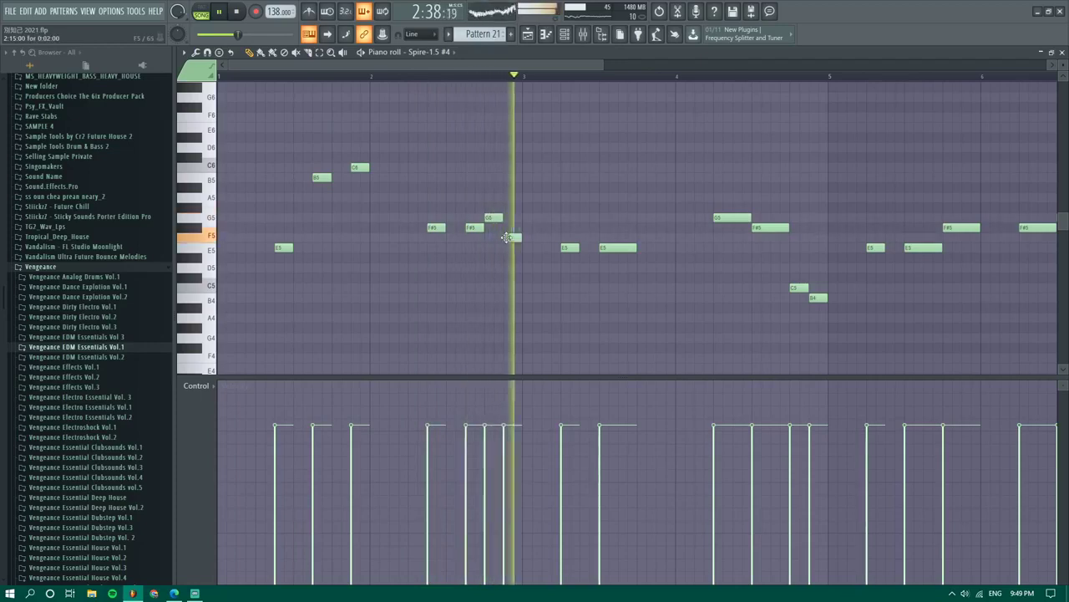
click(509, 258)
drag(509, 259, 509, 249)
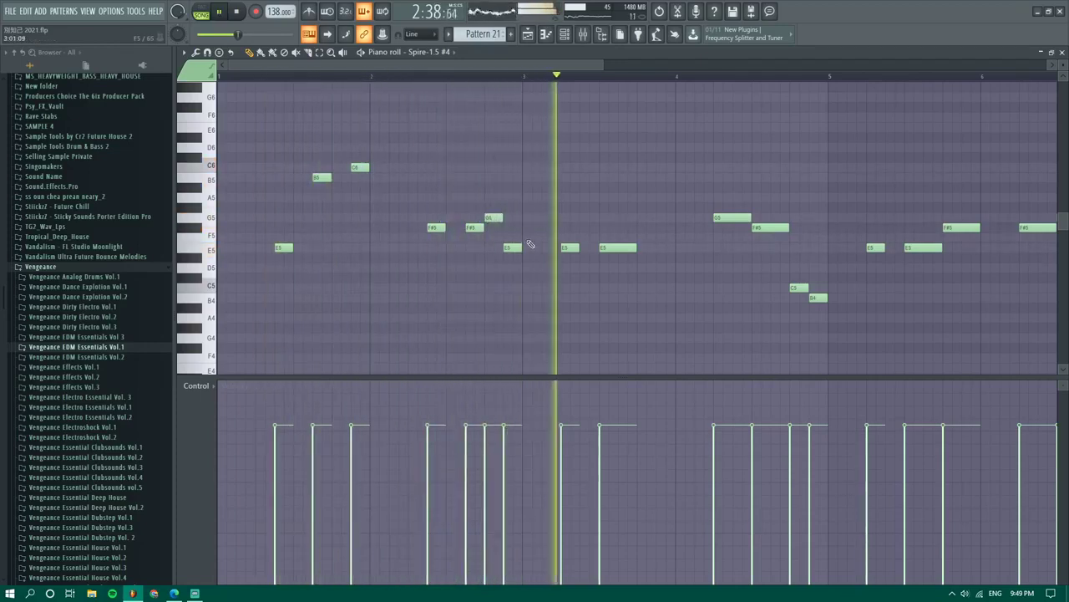
right_click(509, 247)
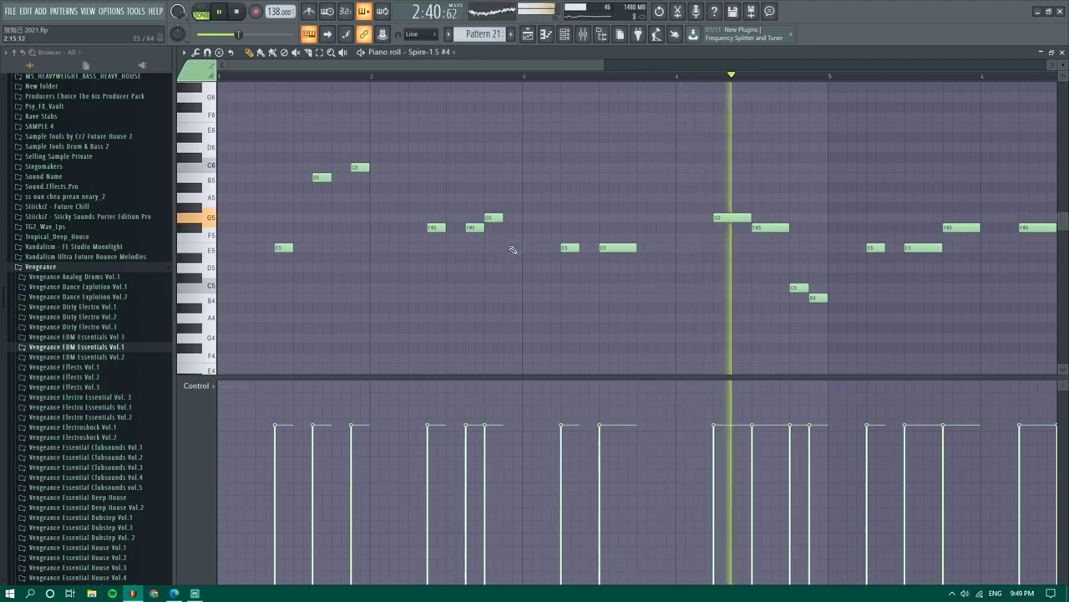
scroll(504, 241, down, 3)
key(space)
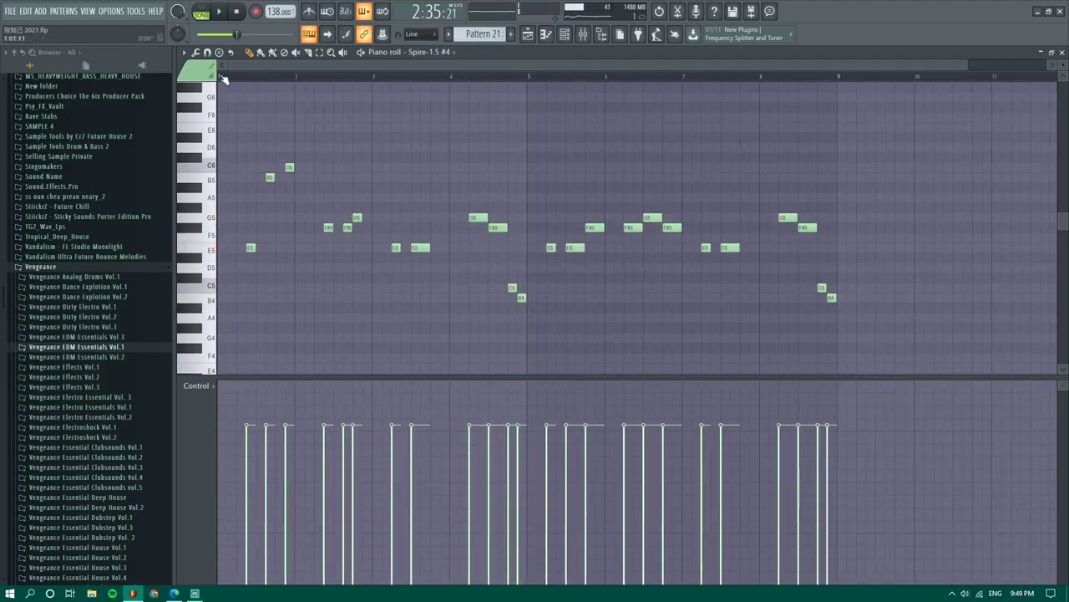
key(space)
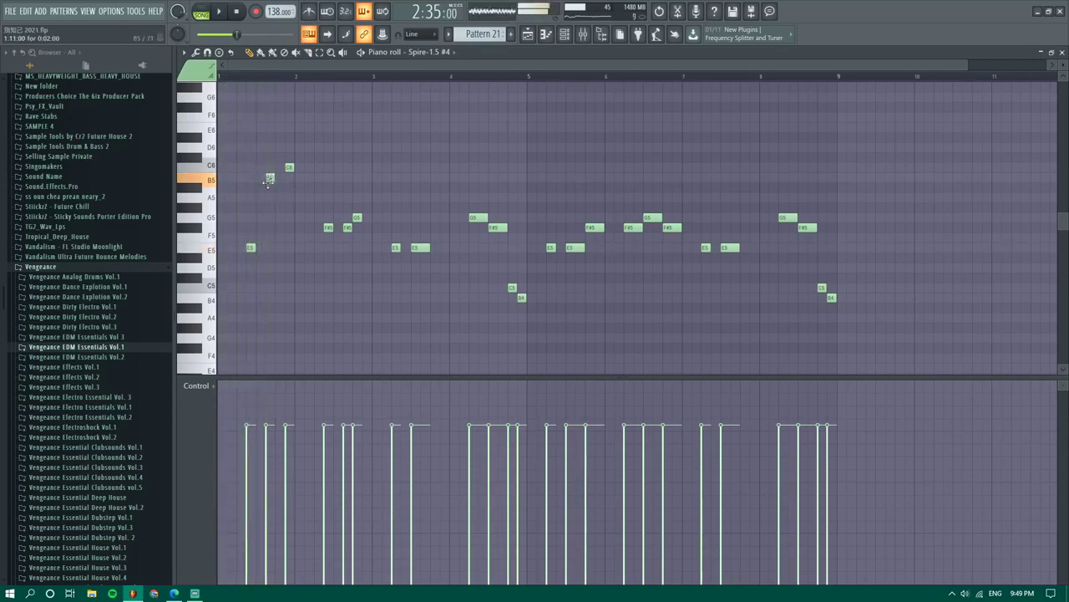
In bar 1, remove the B5 and C6 notes and place a four-step F#5 at step 9
key(space)
mouse_move(264, 225)
mouse_down()
mouse_move(279, 224)
mouse_move(269, 228)
mouse_up()
right_click(290, 168)
click(288, 217)
key(space)
right_click(287, 217)
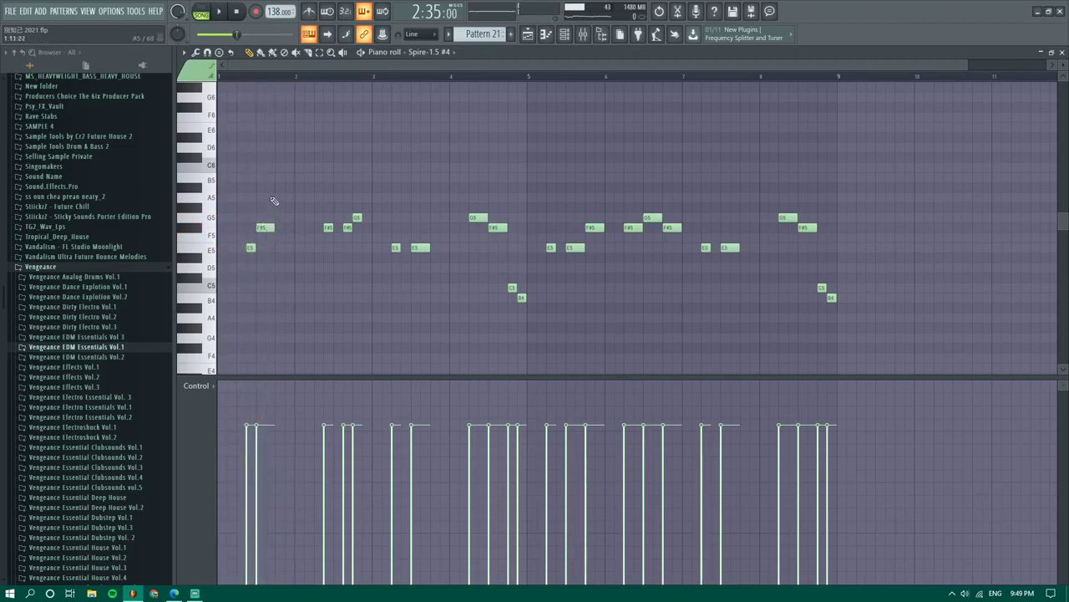
Try a four-step B5 at step 11 of bar 1 over the F#5
key(space)
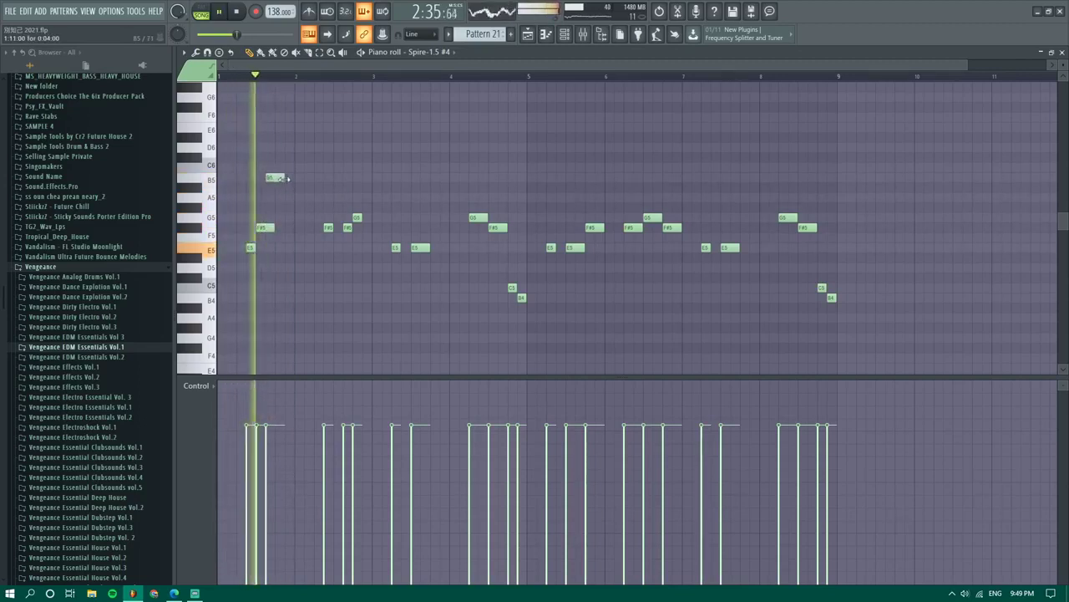
key(space)
right_click(278, 178)
key(space)
Turn bar 1's F#5 into a two-step G5 at step 11 and add another two-step G5 at step 15
mouse_move(264, 227)
mouse_down()
mouse_move(282, 228)
mouse_move(276, 219)
mouse_up()
key(space)
key(space)
key(space)
click(288, 227)
key(space)
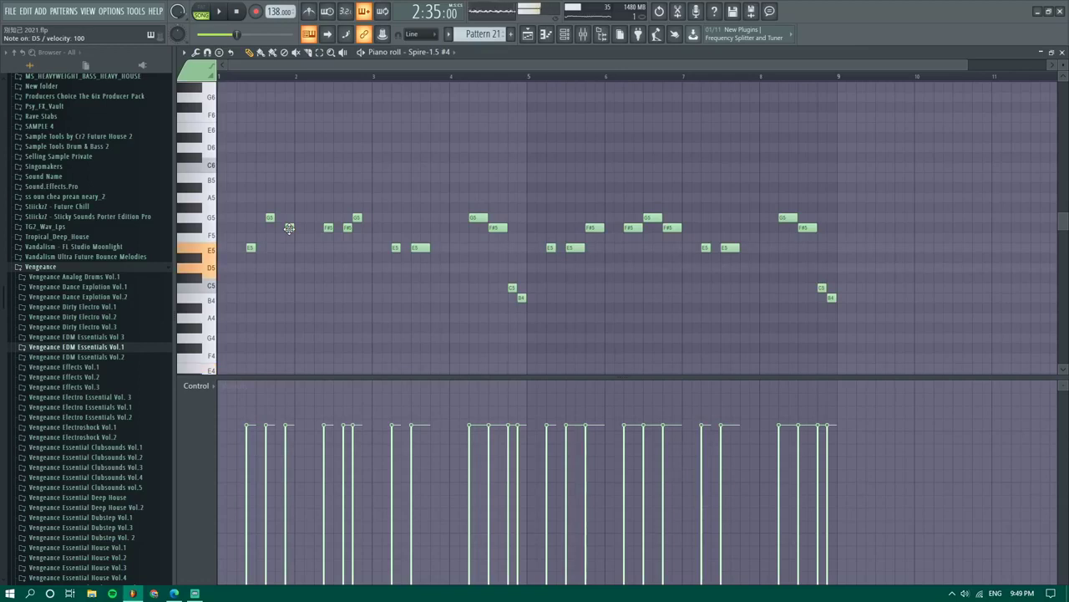
key(space)
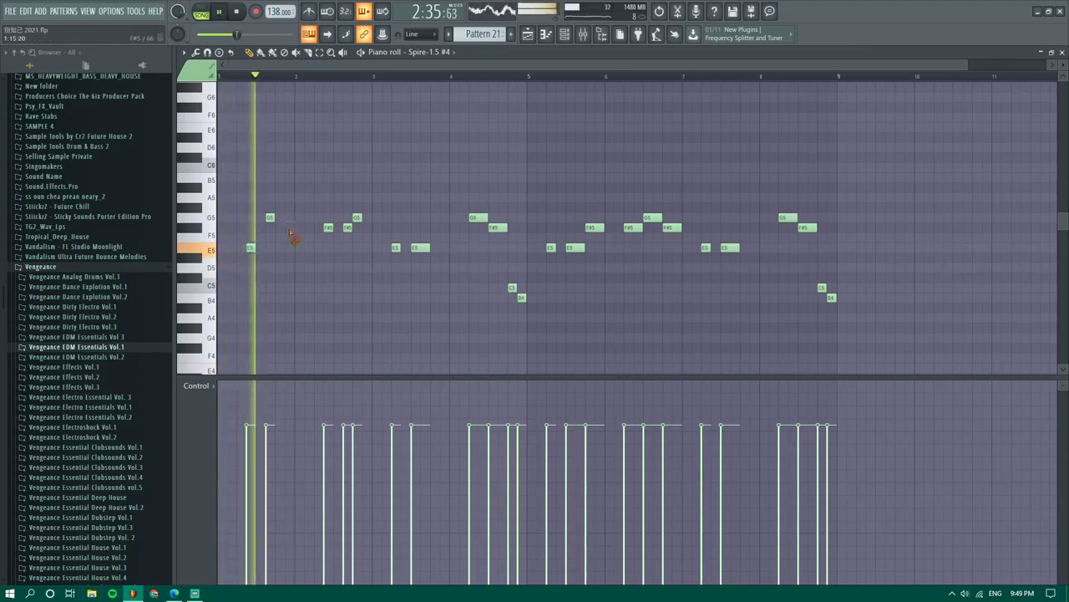
drag(288, 228, 287, 218)
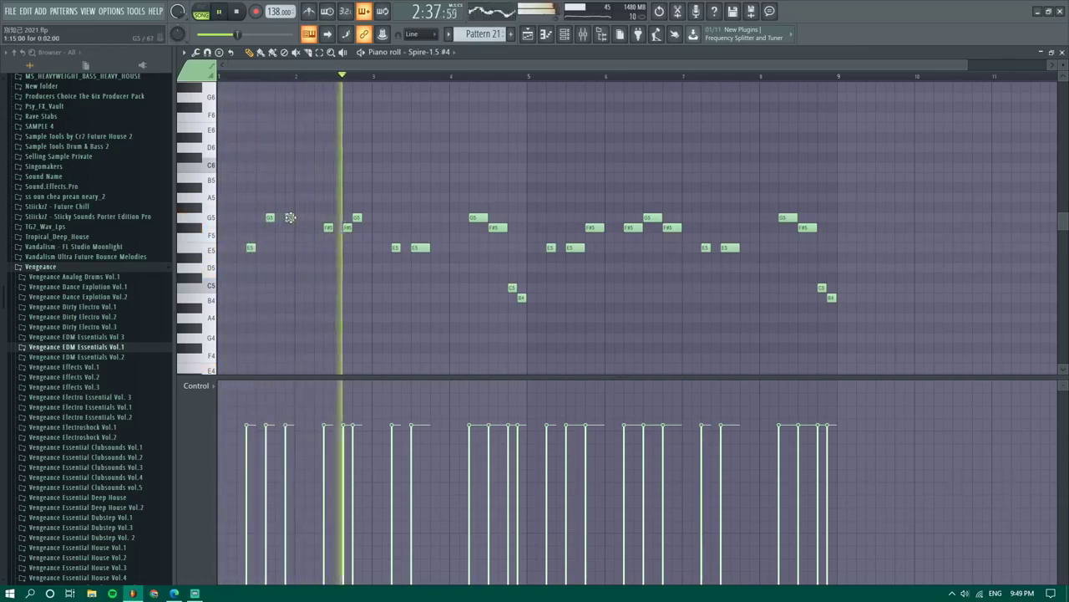
Add a two-step G5 at step 3 of bar 4 and a two-step F#5 at step 3 of bar 6, and select all eight bars
click(462, 218)
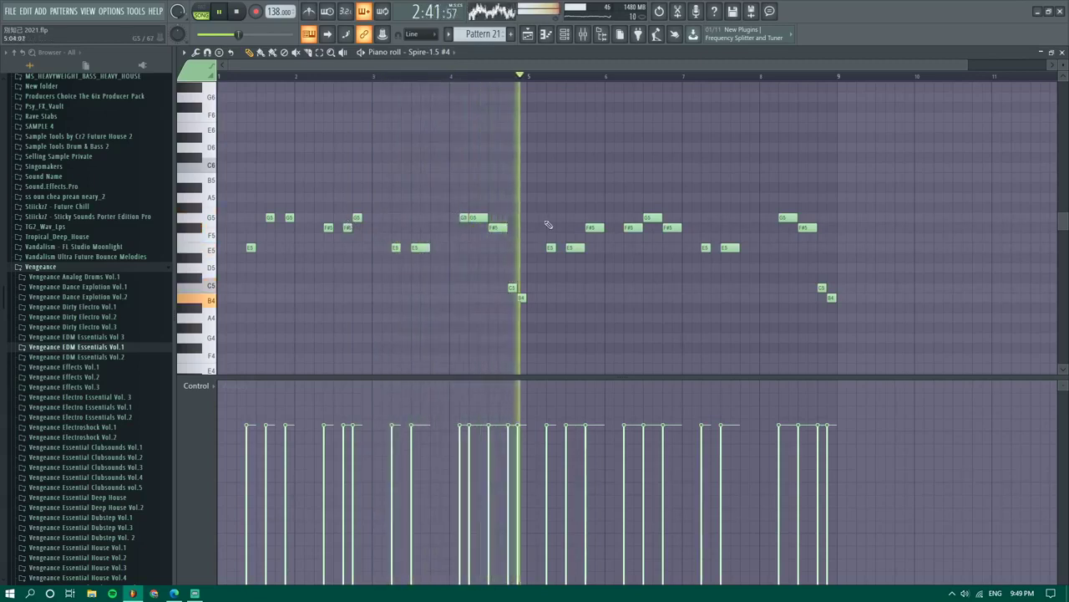
click(619, 228)
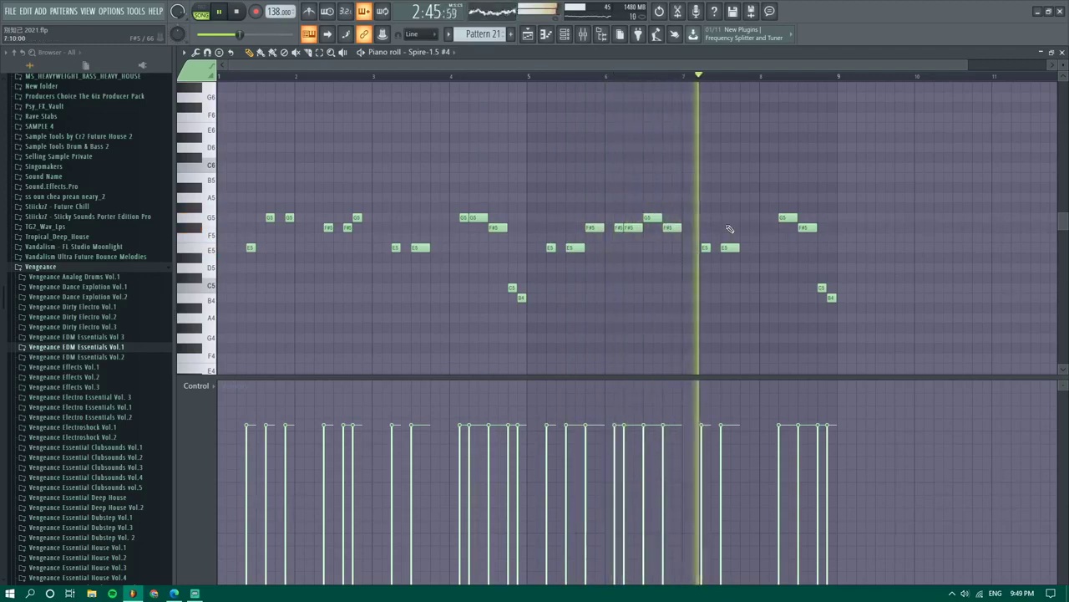
key(ctrl+a)
ctrl+click(534, 179)
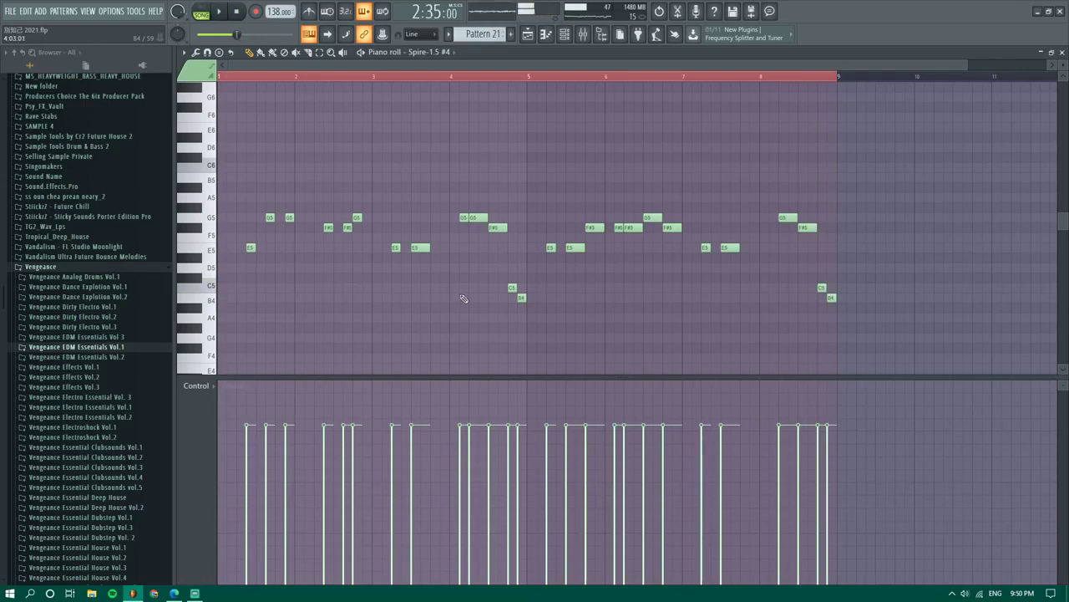
Switch to Facebook in the web browser and close two of the open chat windows
click(173, 593)
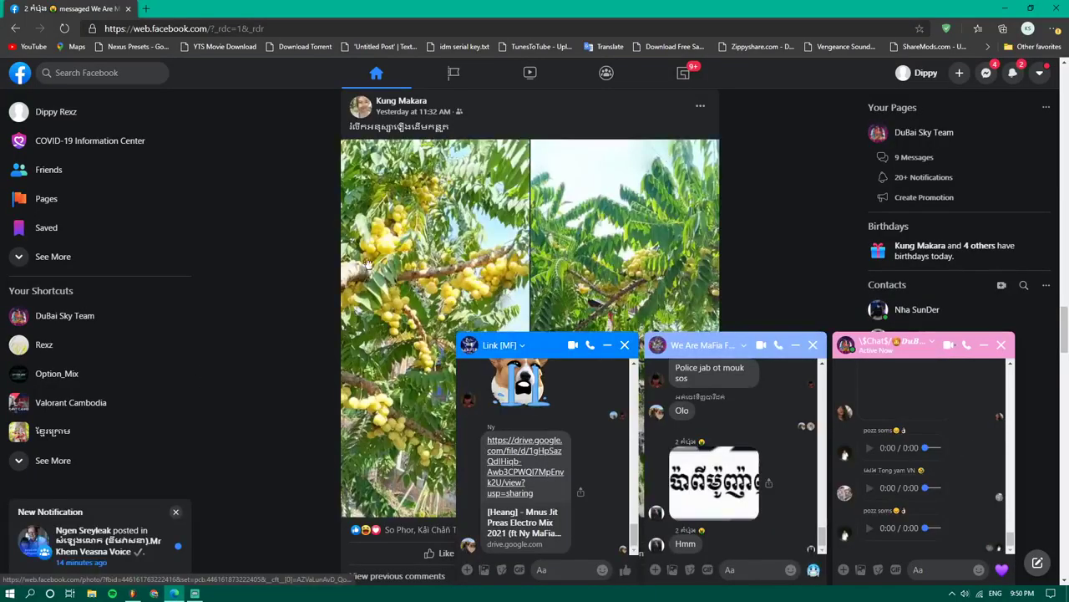
scroll(367, 263, up, 5)
click(624, 344)
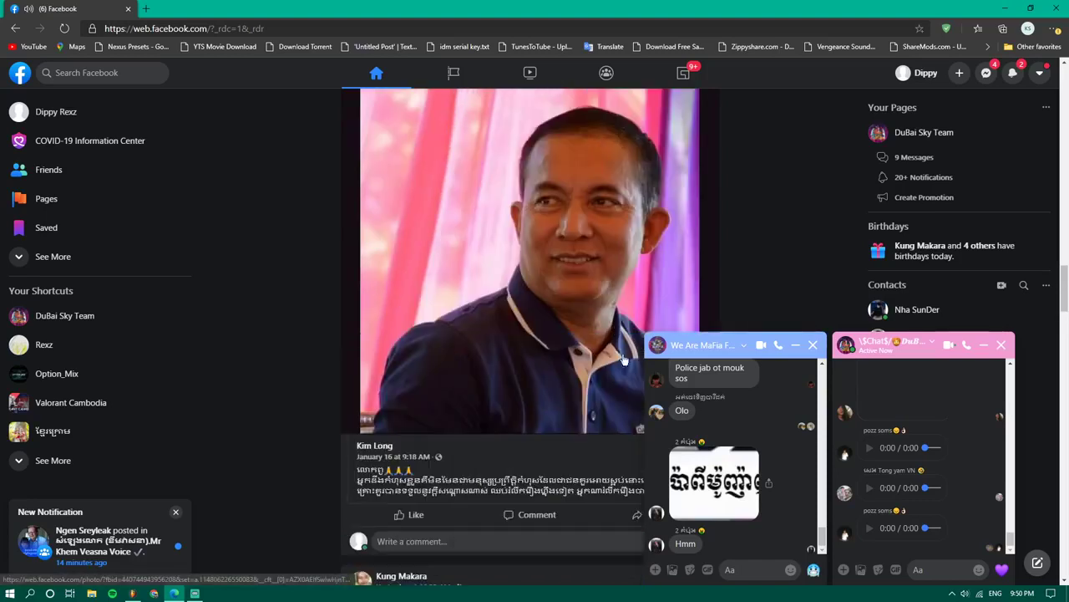
click(813, 344)
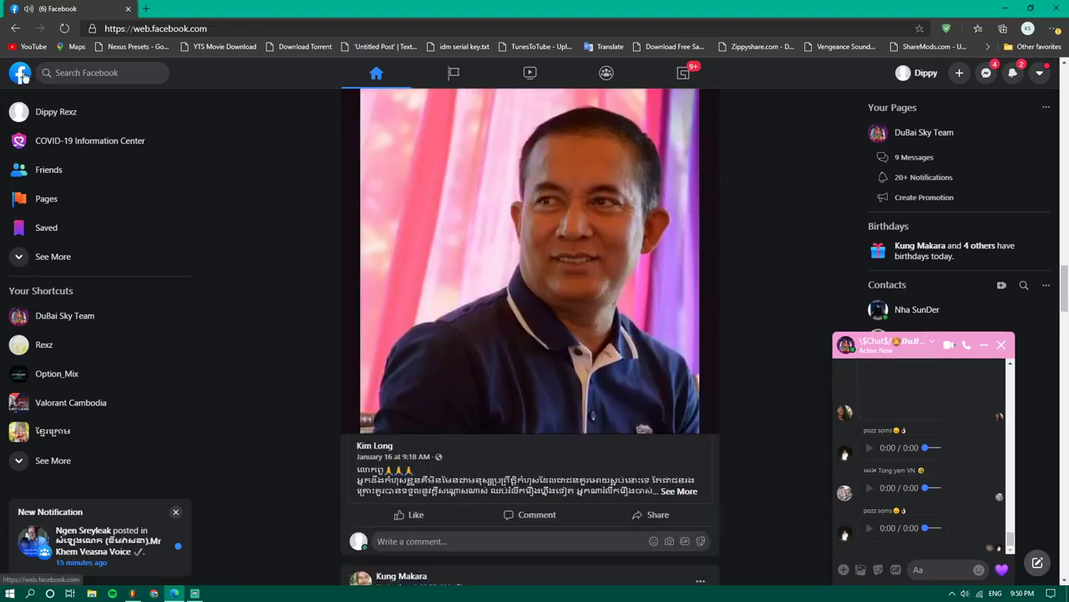
Open the remix video from its reaction notification on Facebook, and return to FL Studio
click(1015, 76)
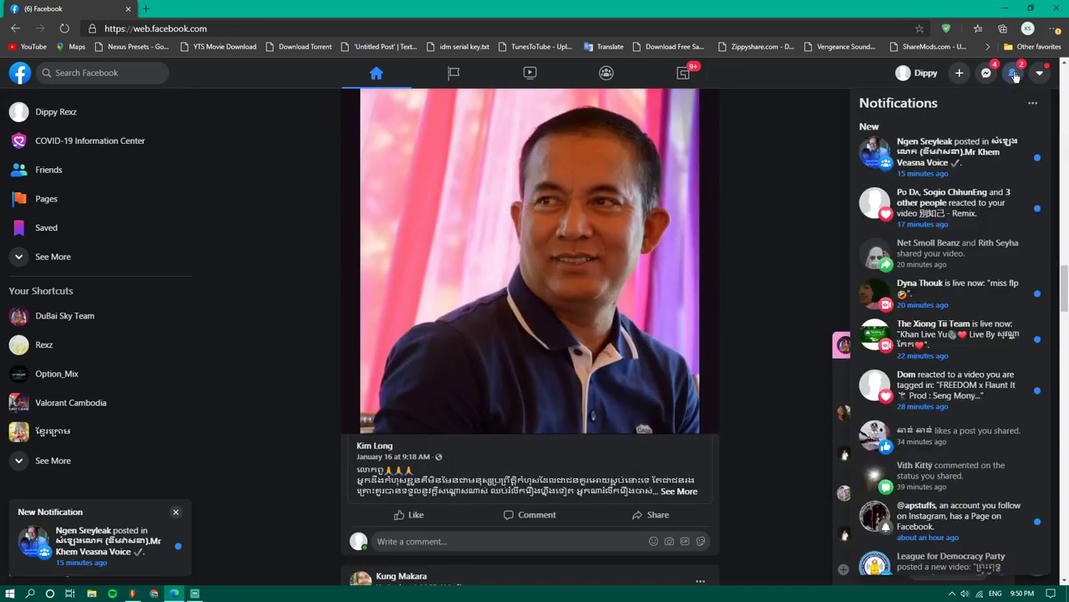
click(958, 208)
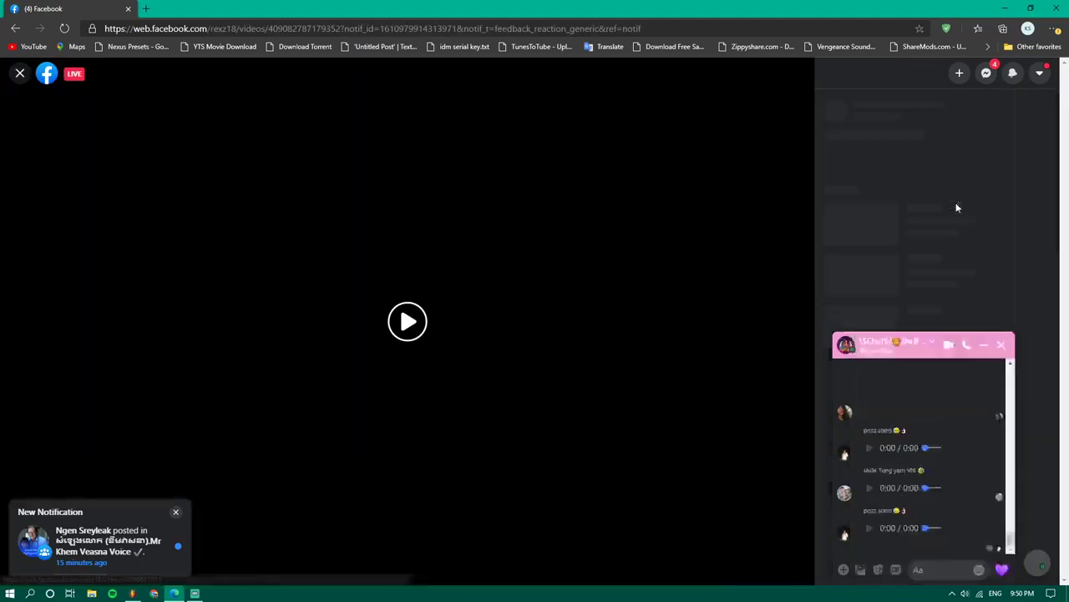
click(1003, 10)
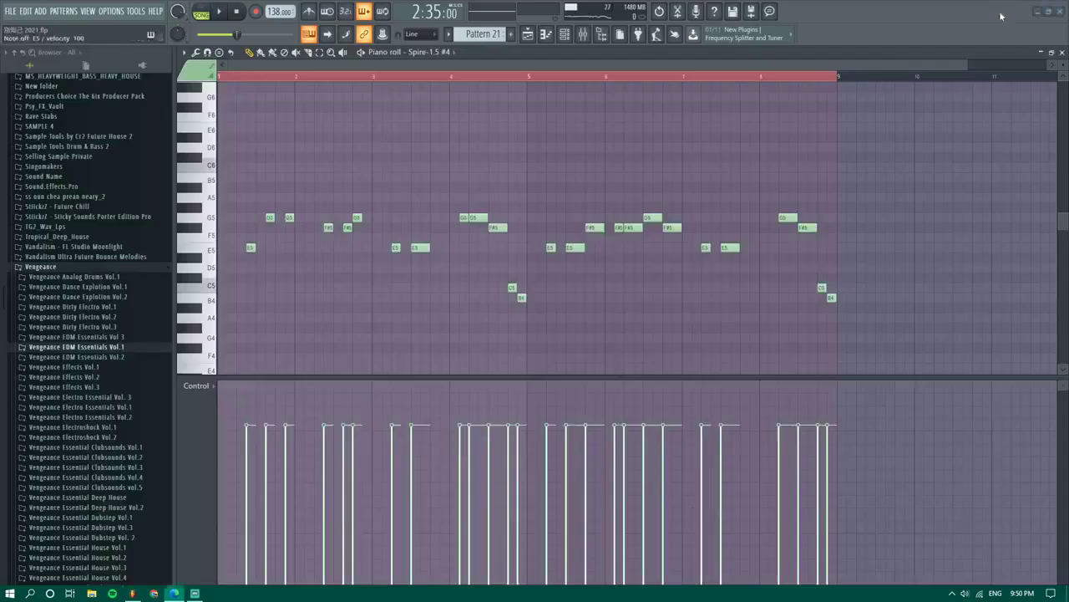
Play the eight-bar melody and, from the playlist, switch playback from song to pattern mode
key(space)
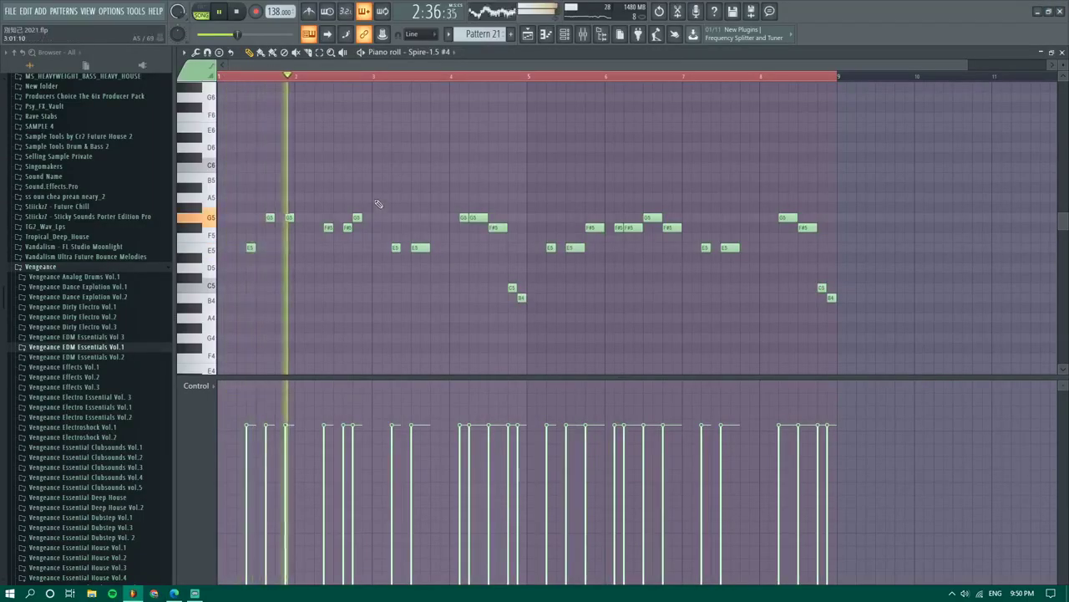
key(F5)
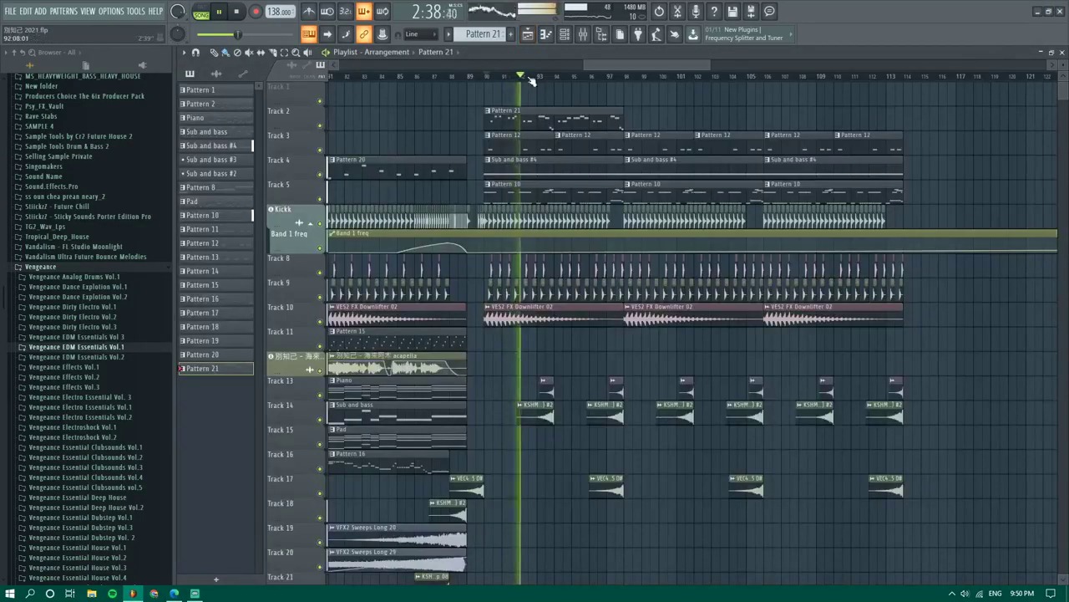
click(202, 12)
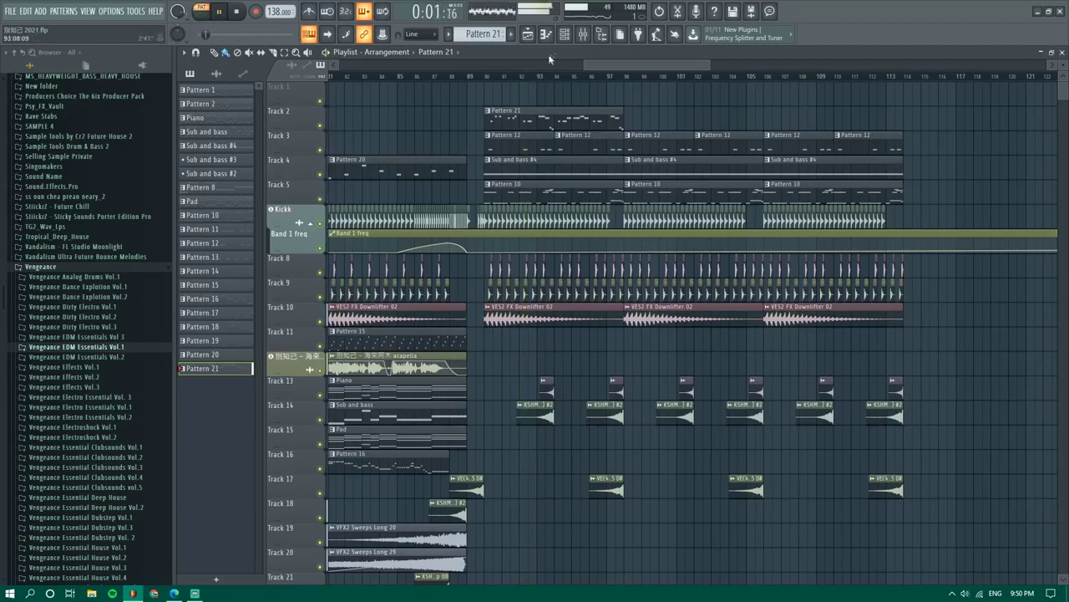
Open Spire-1.5 #4 from the channel rack and audition successive presets of its current bank while the melody plays
key(F6)
click(502, 387)
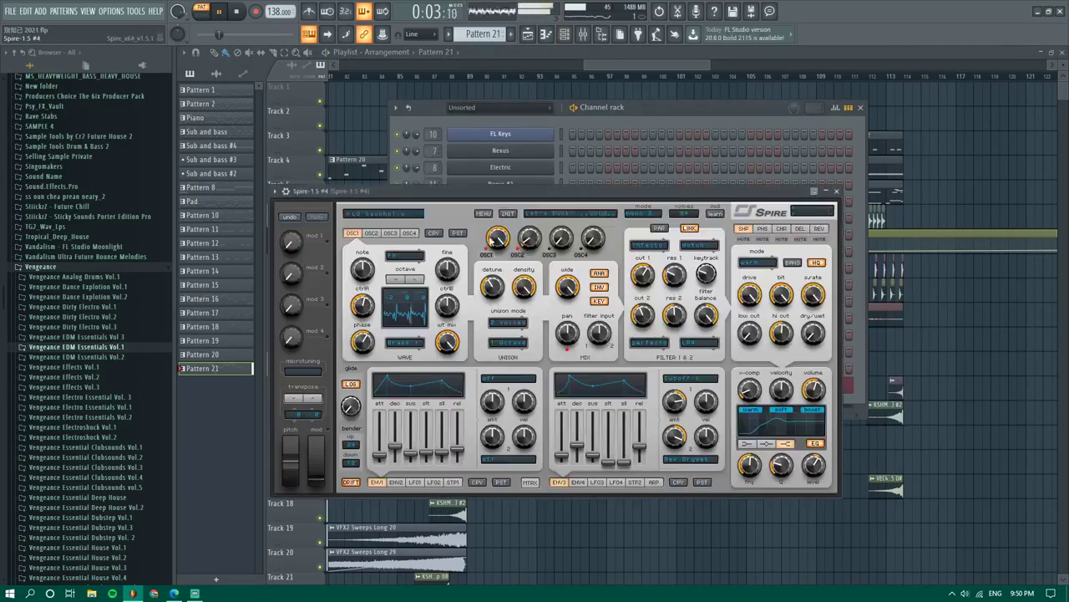
click(460, 215)
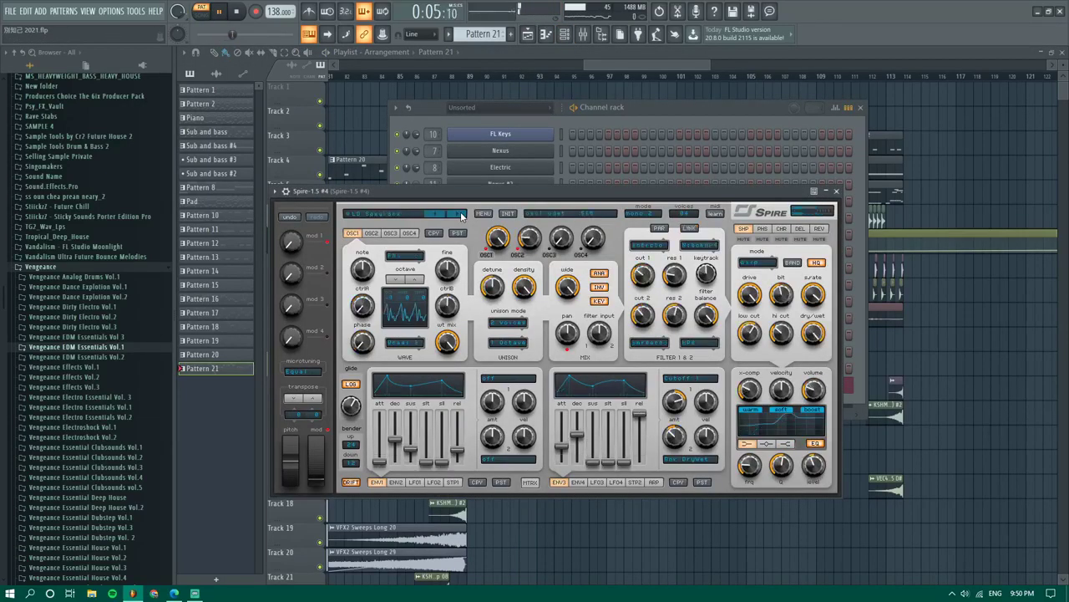
click(459, 215)
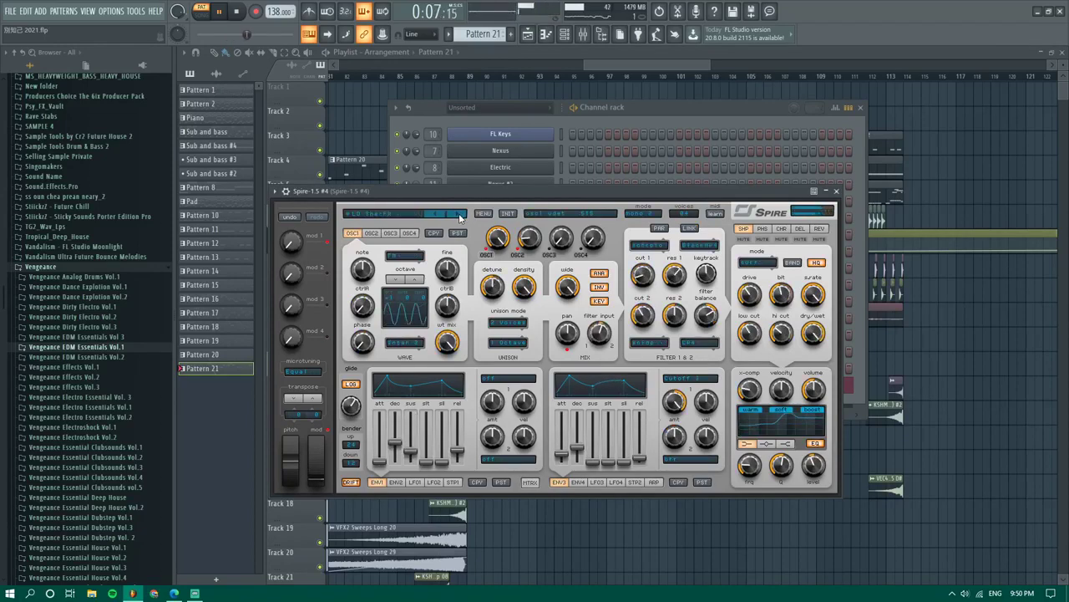
click(458, 216)
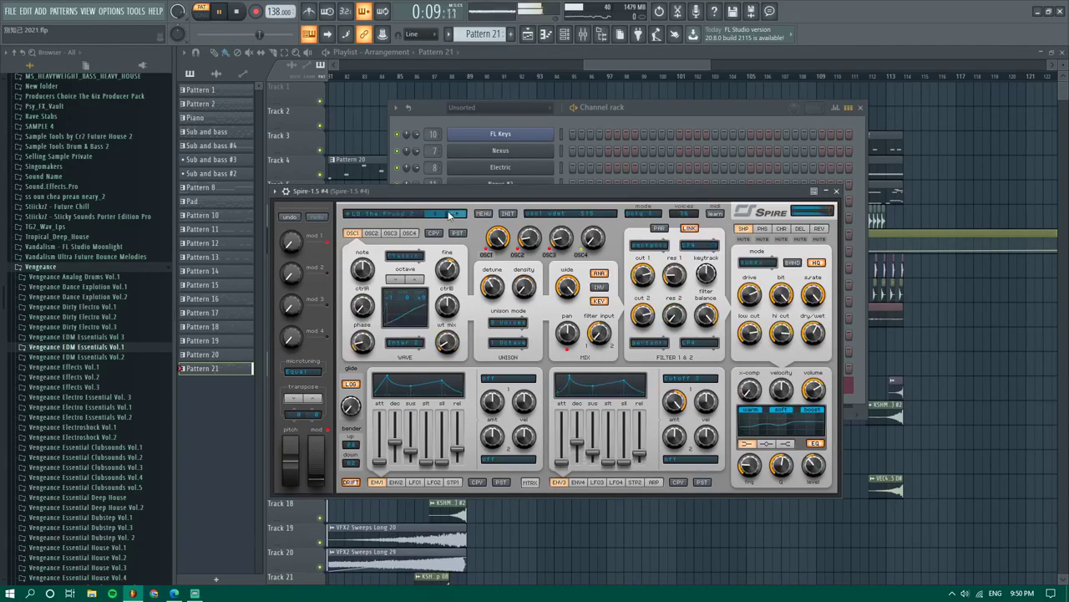
click(455, 215)
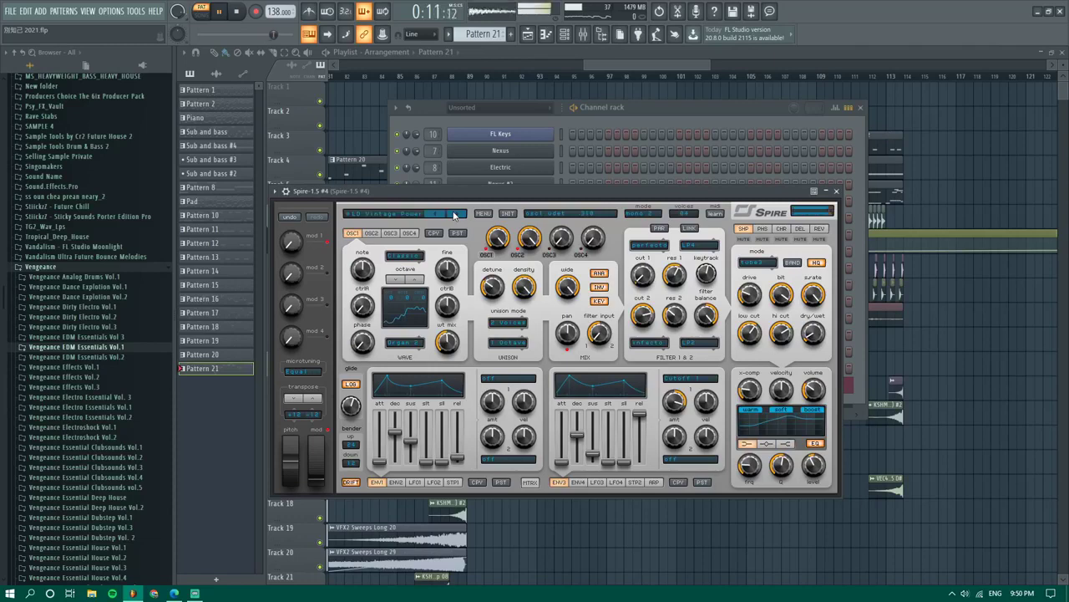
click(454, 215)
In Spire's preset browser, open the Vandalism Sounds Shocking Progressive bank and audition BS_You Got Me! and BS_Time Of Your Life
click(399, 216)
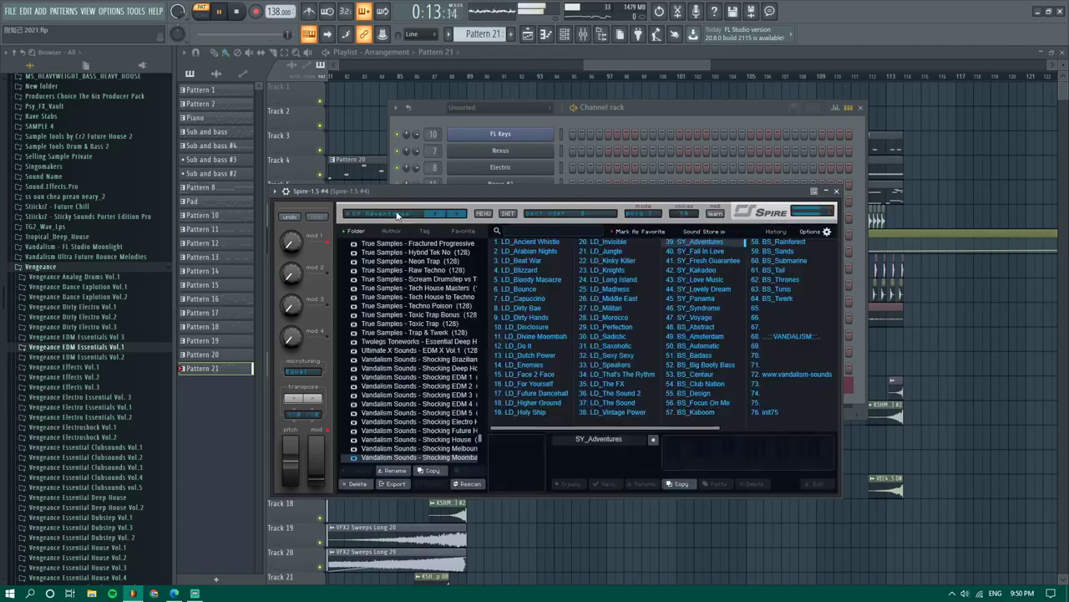
scroll(451, 418, down, 2)
click(446, 418)
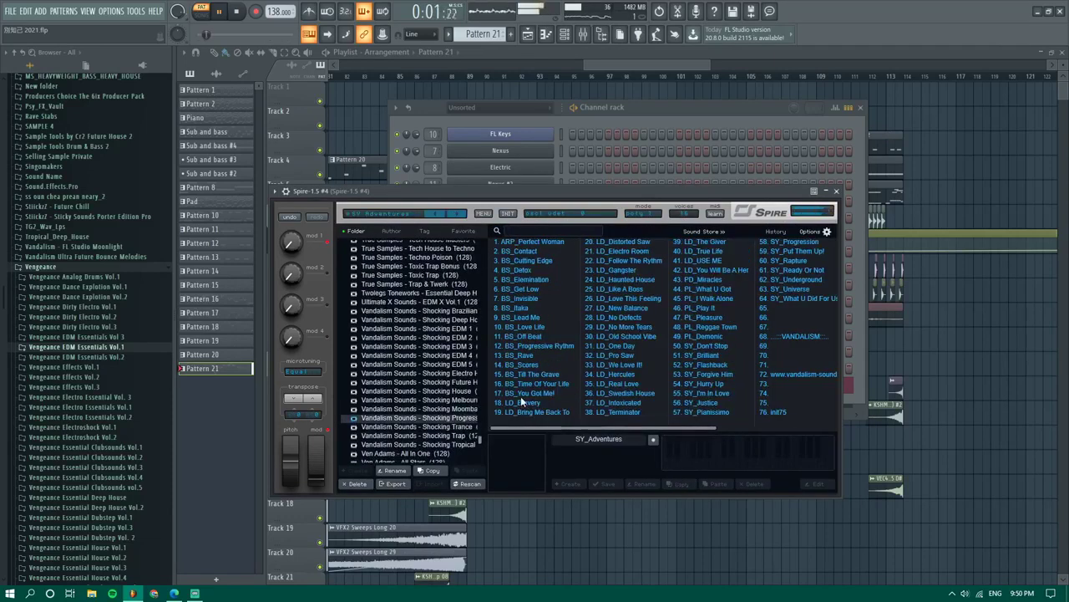
click(520, 394)
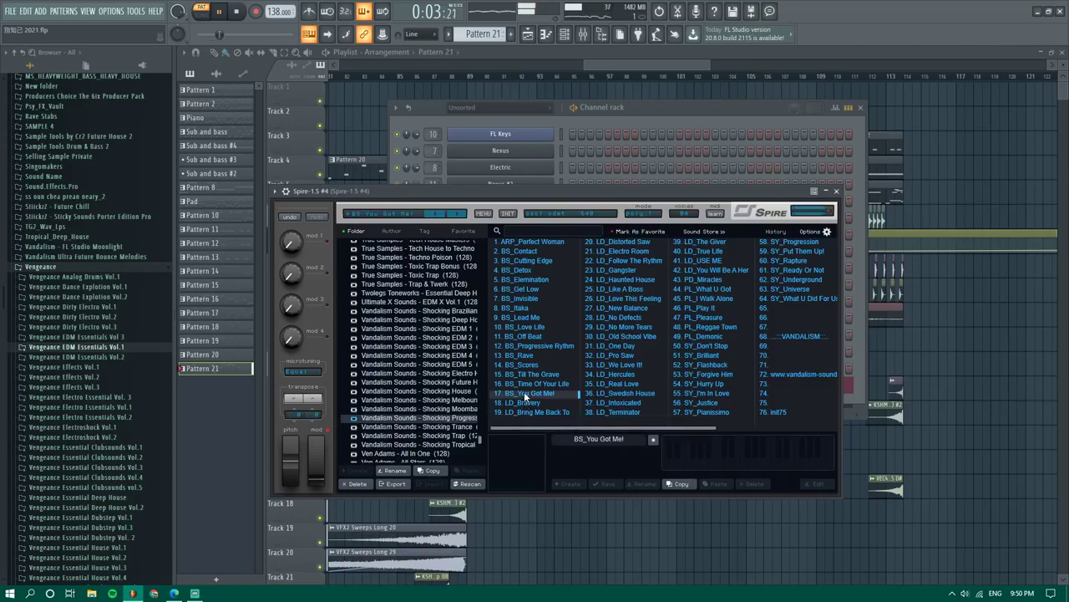
click(524, 386)
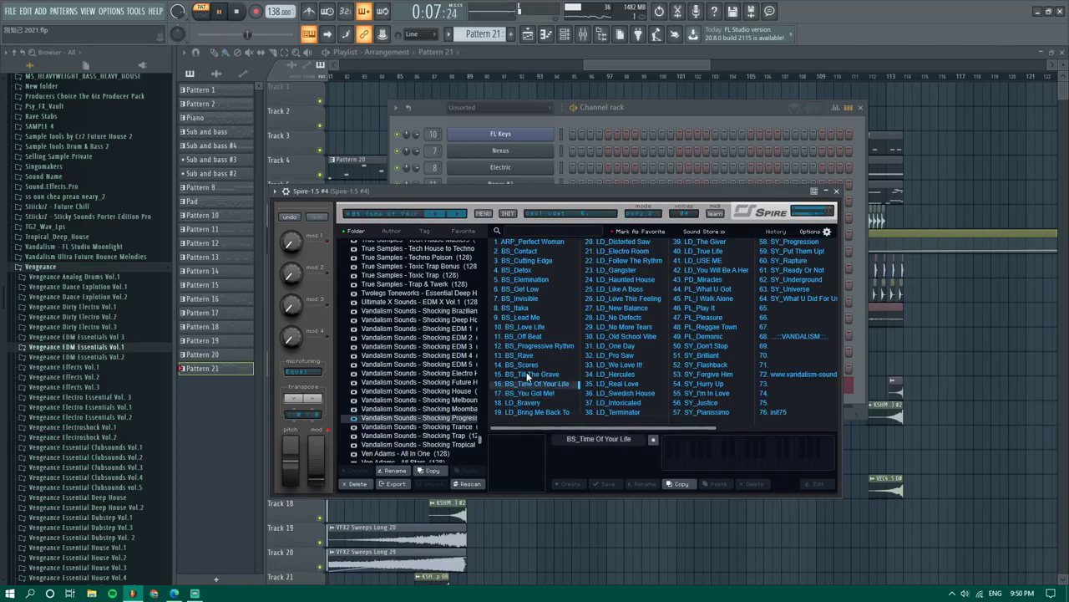
Insert Fruity Parametric EQ 2 in slot 3 of the Spire-1.5 #4 mixer track and cut band 3 about 5.3 dB near 262 Hz
click(584, 35)
click(1003, 124)
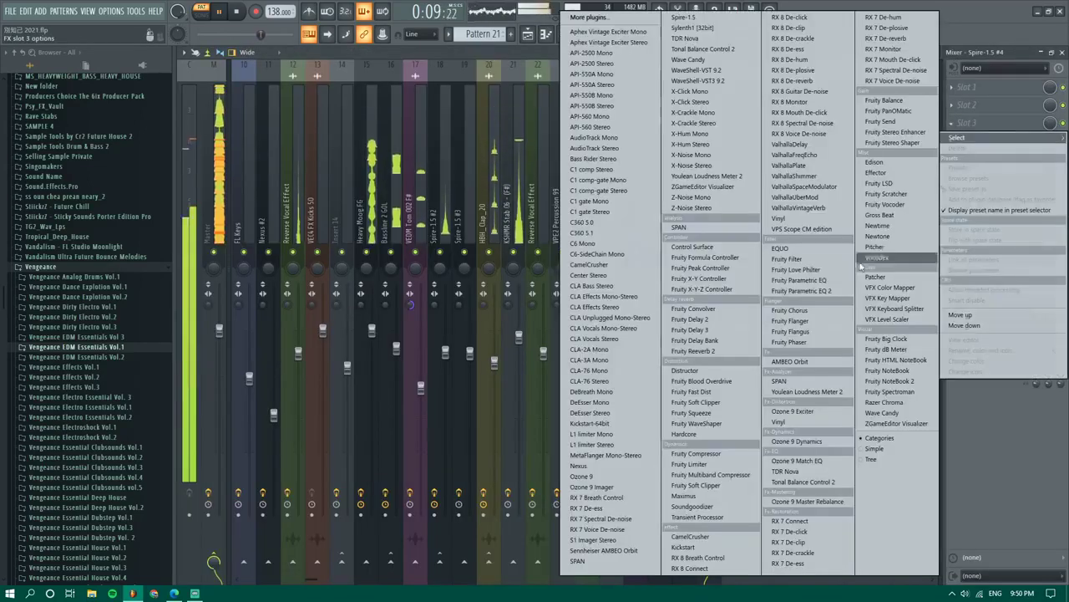
click(784, 291)
drag(321, 283, 361, 299)
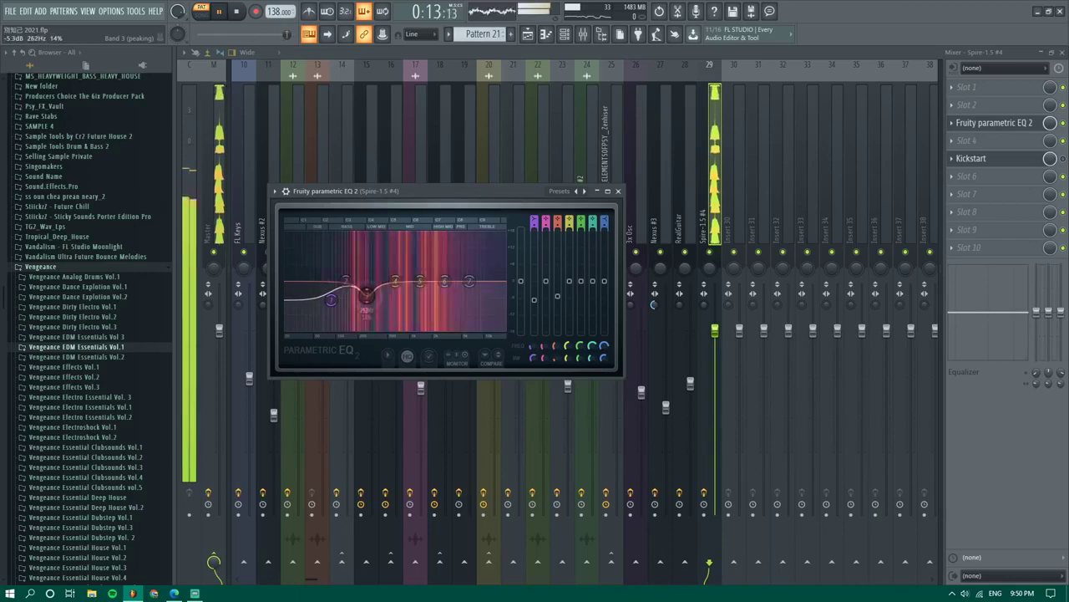
Lower the EQ's low shelf to about -12.6 dB at 95 Hz, boost band 4 near 672 Hz, dip bands 5 and 6, and roll off the highs
drag(445, 281, 395, 276)
drag(332, 300, 334, 317)
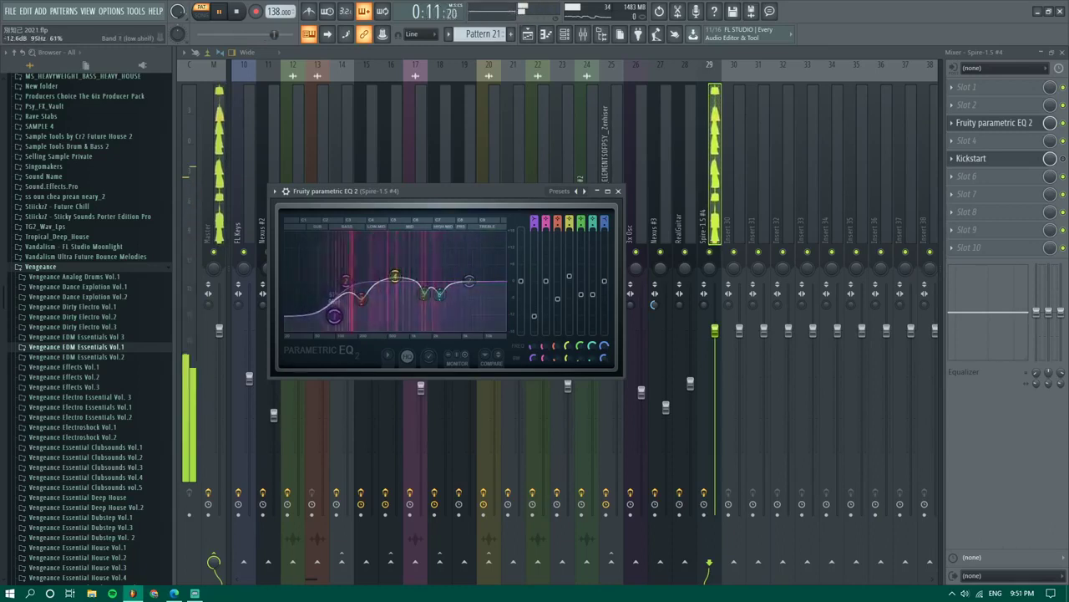
drag(468, 280, 448, 264)
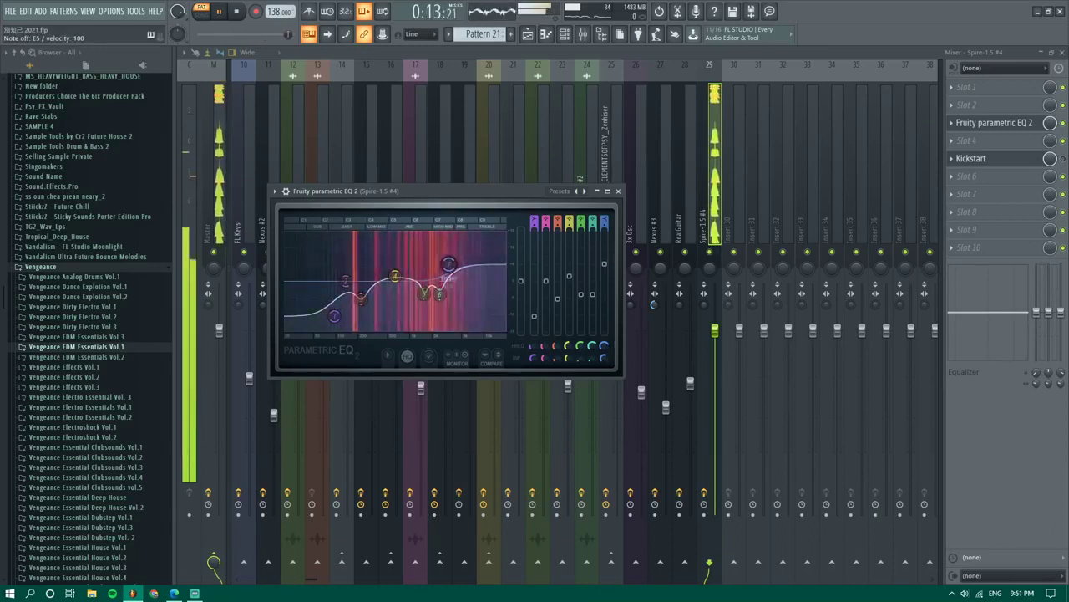
drag(477, 269, 489, 313)
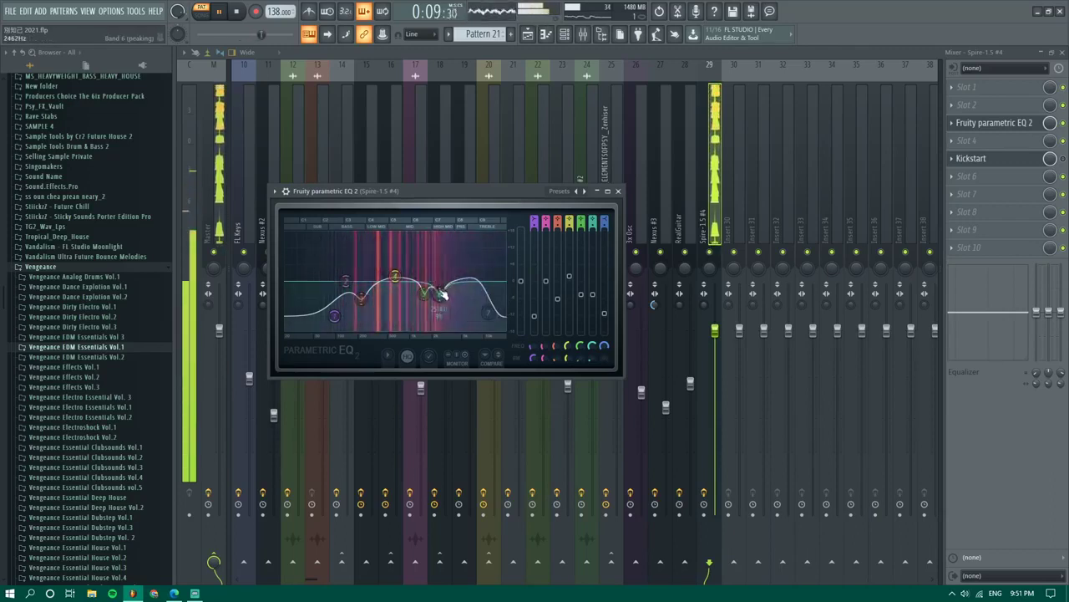
drag(398, 288, 401, 278)
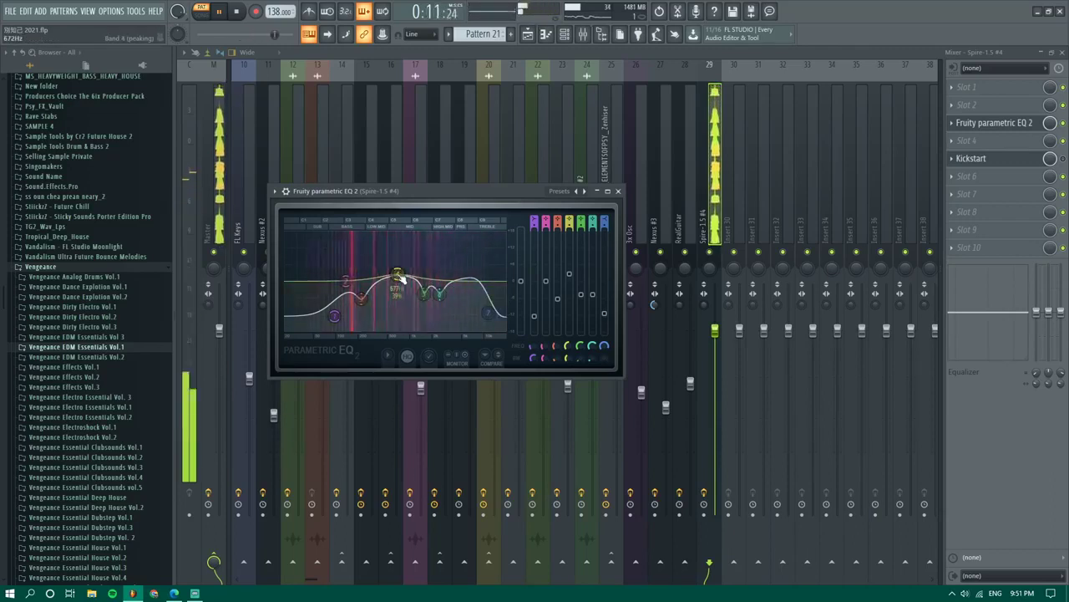
key(space)
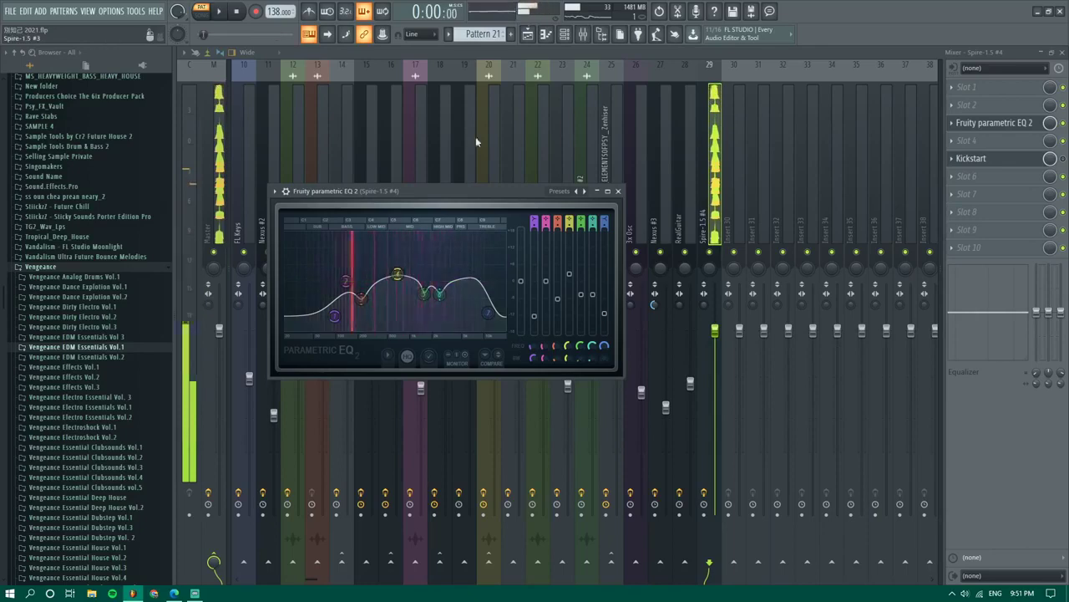
Insert Fruity Stereo Shaper in slot 4 with left/right dephasing at 50% right, and play test notes through it
click(973, 140)
click(919, 142)
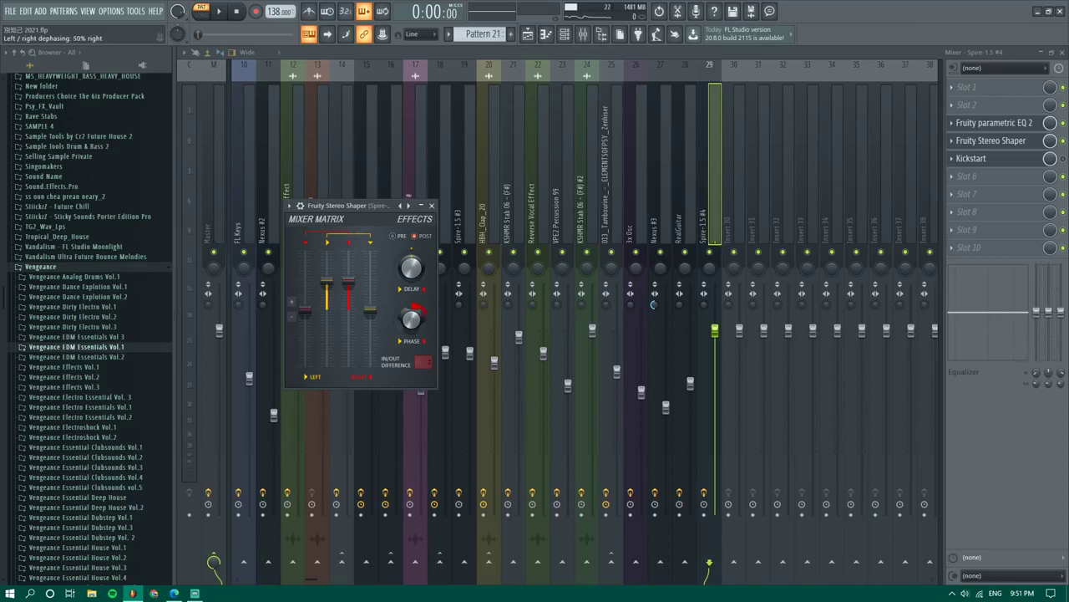
key(x)
key(x)
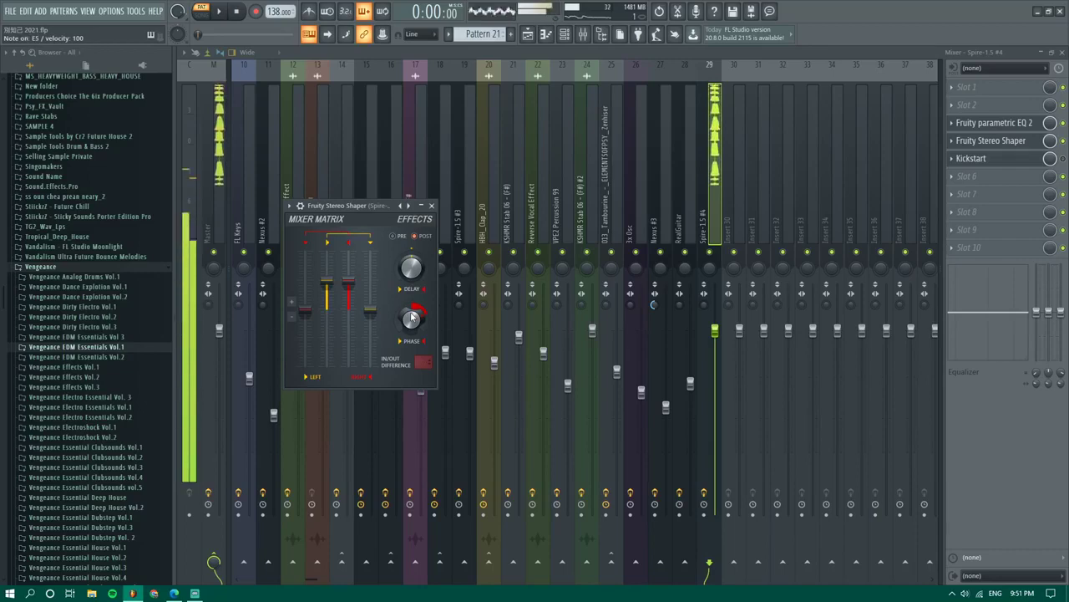
Return to the playlist, open Pattern 21 in the piano roll, and delete all notes of the existing melody
key(F5)
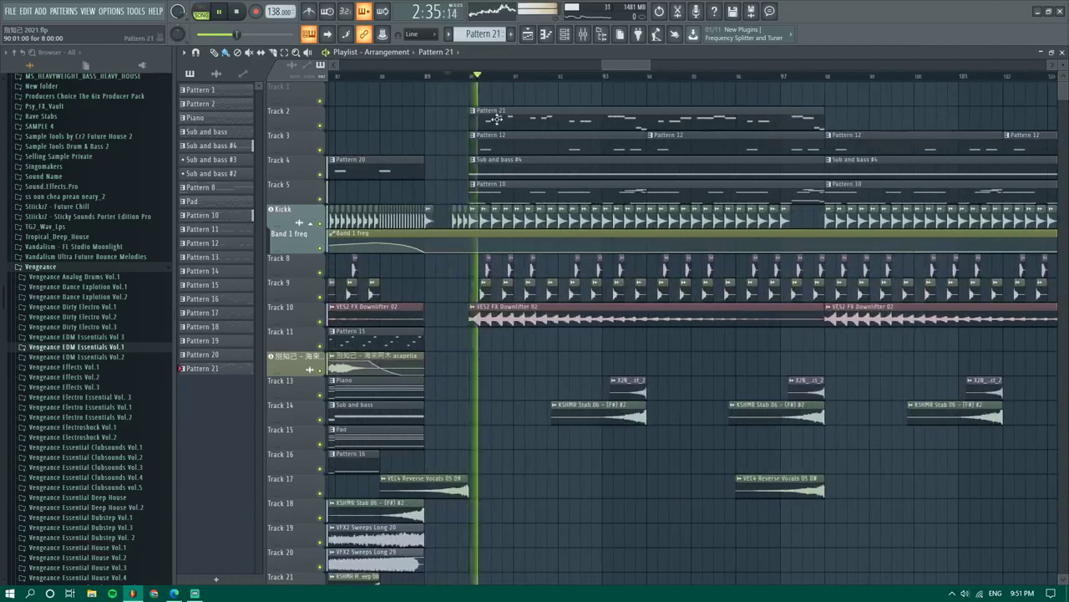
key(F7)
scroll(292, 250, up, 2)
ctrl+scroll(291, 251, up, 1)
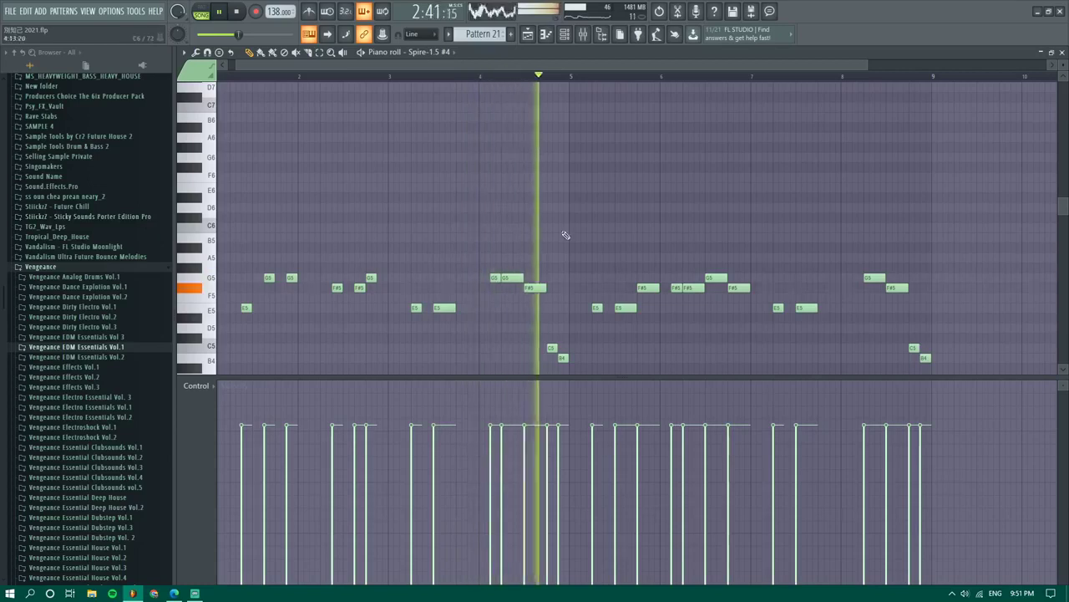
key(ctrl+a)
key(Delete)
key(space)
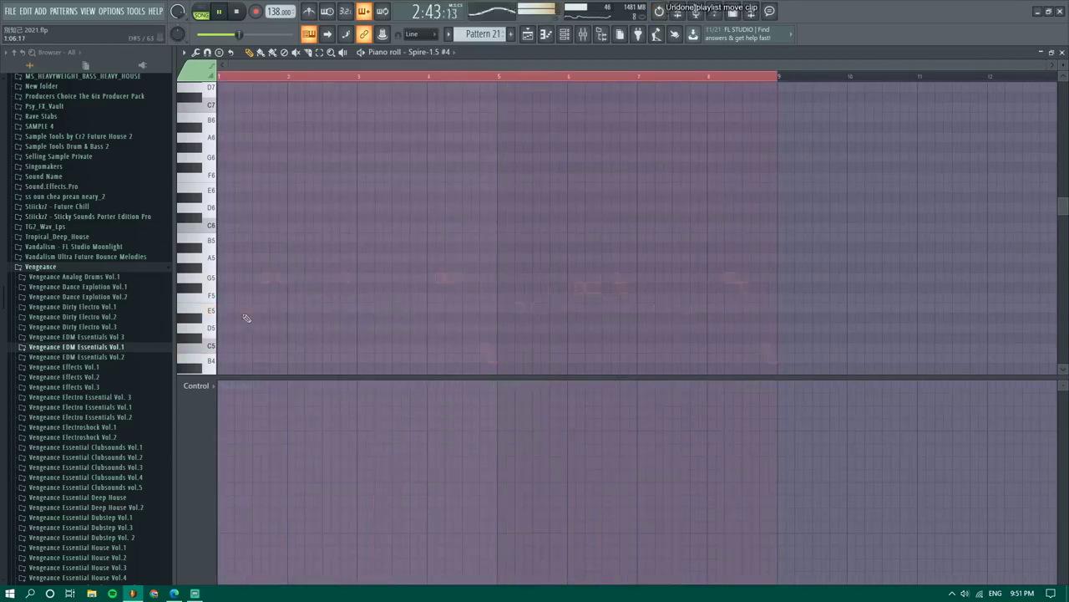
Place two-step E5 notes at steps 5 and 7 and a four-step E5 at step 9 of bar 1
click(244, 298)
drag(230, 67, 264, 157)
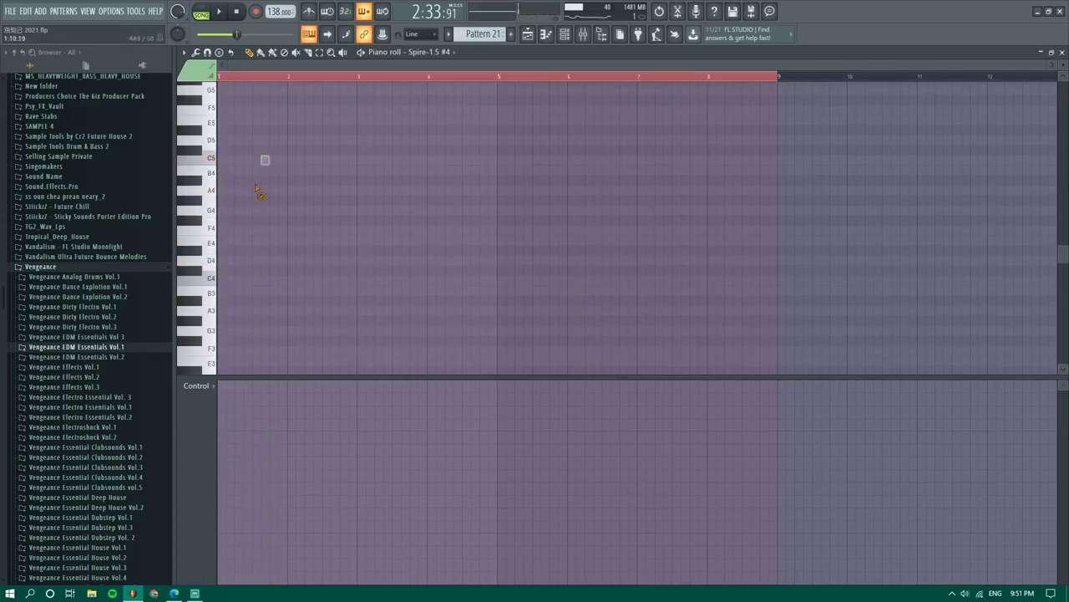
scroll(217, 163, up, 3)
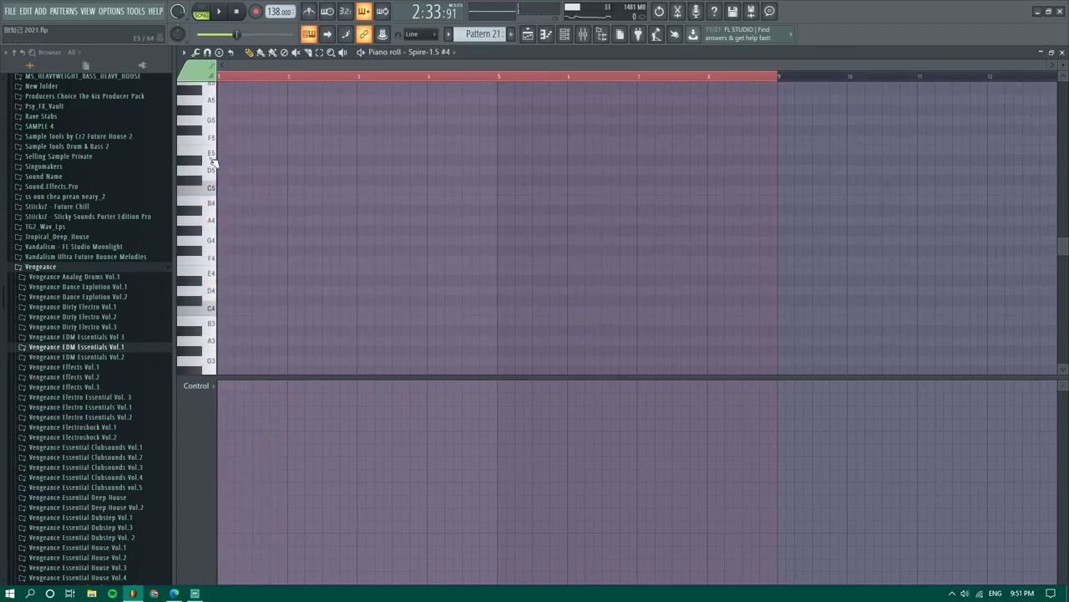
click(210, 130)
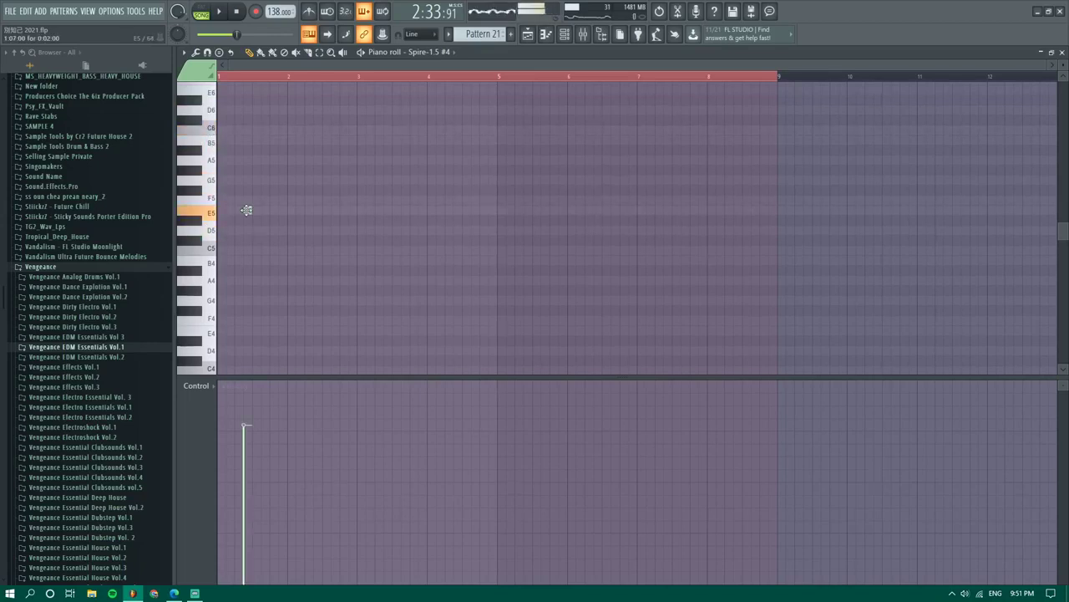
scroll(230, 237, up, 4)
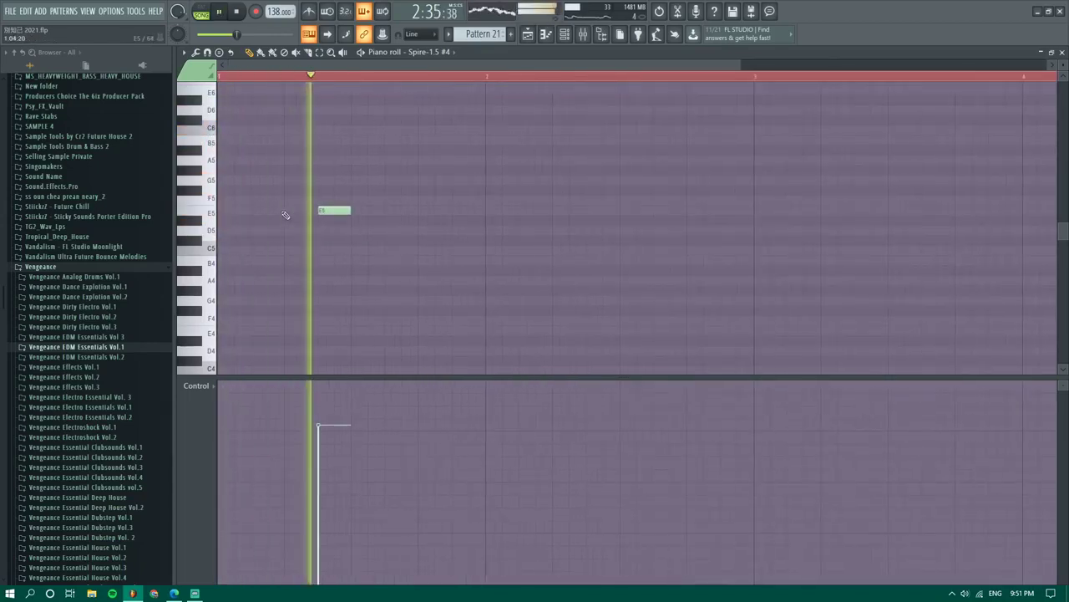
key(space)
click(299, 212)
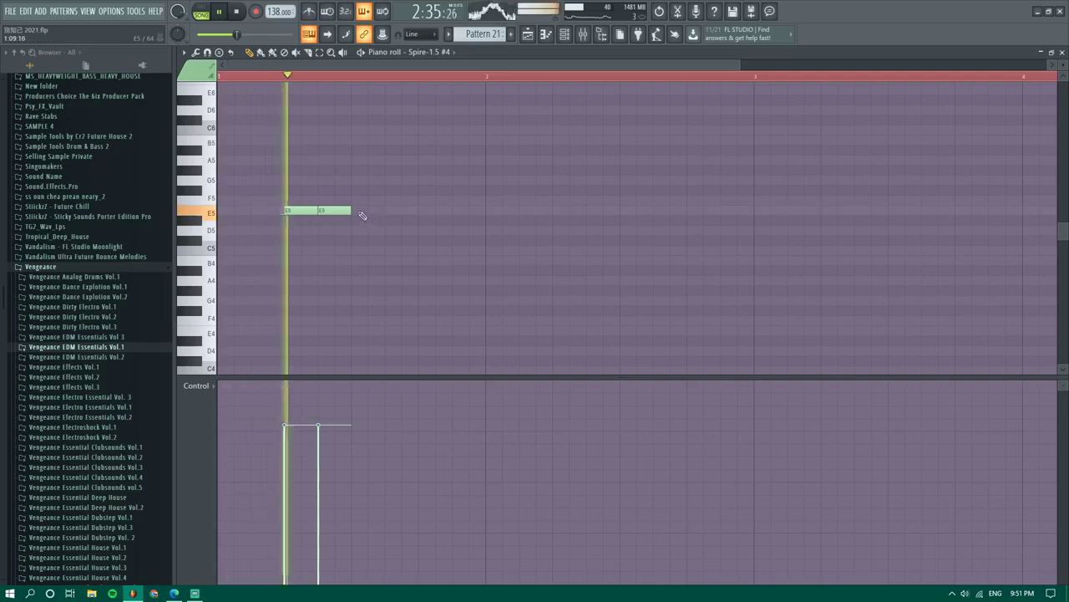
click(359, 211)
key(space)
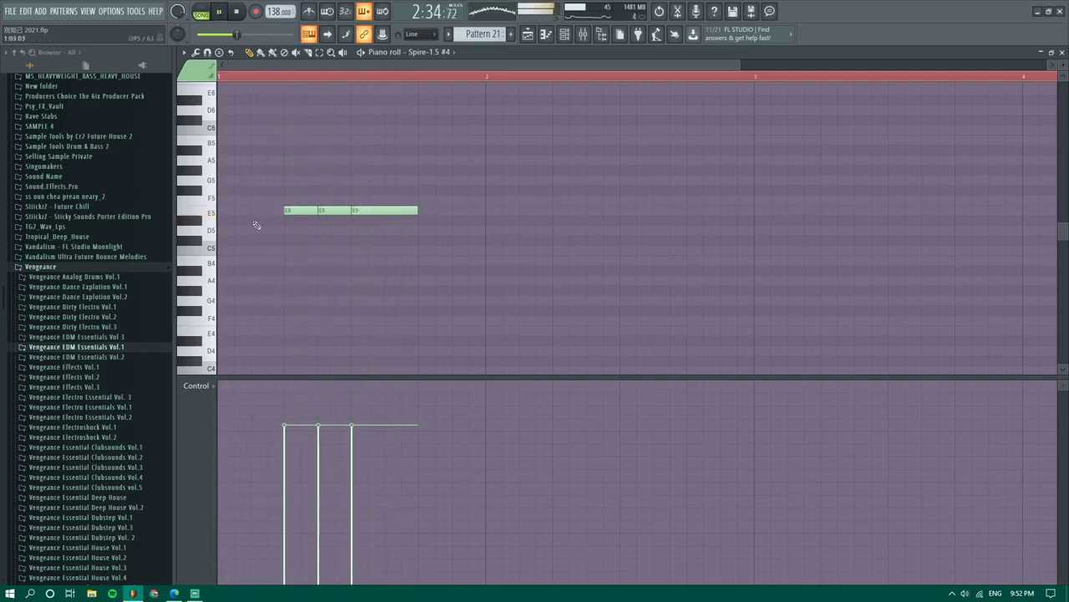
Try four-step E5 notes at steps 1 and 13 of bar 1 against the playing drop, and remove both
key(space)
drag(228, 212, 188, 208)
scroll(301, 242, up, 3)
key(space)
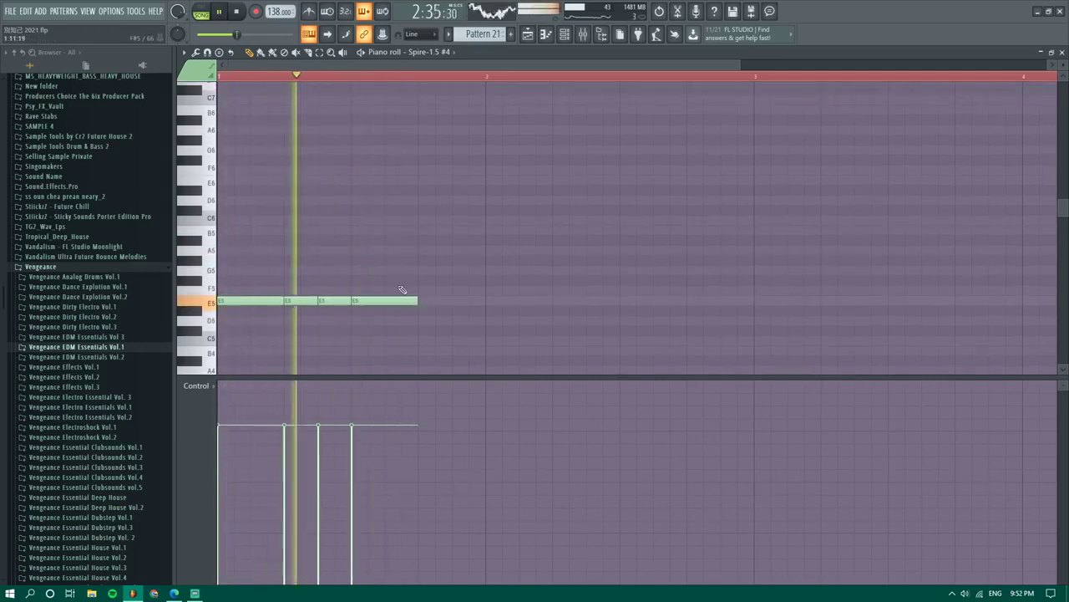
key(space)
scroll(423, 310, down, 2)
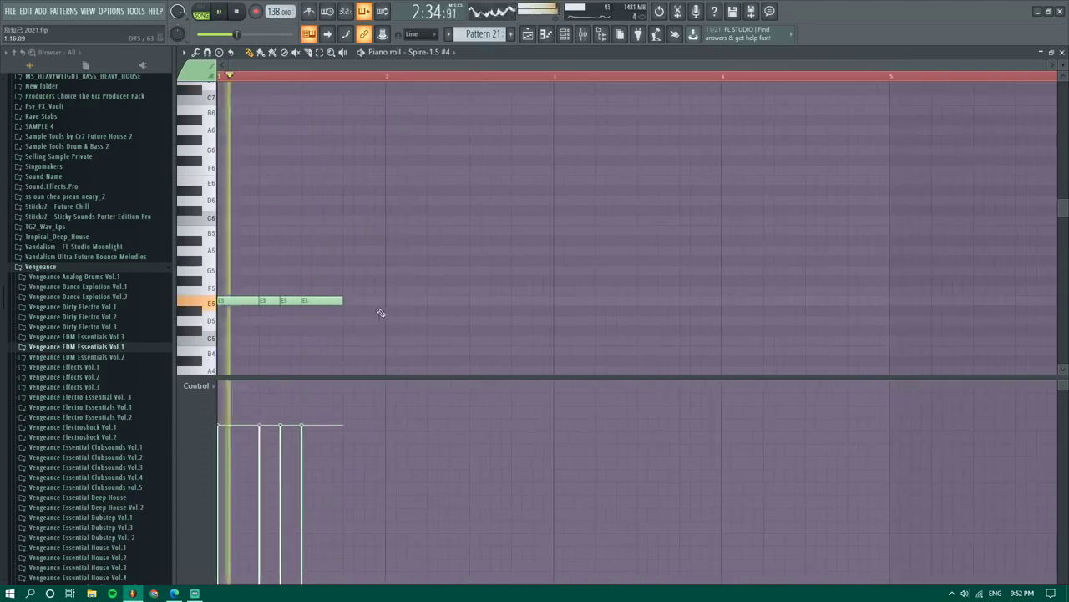
click(349, 302)
key(space)
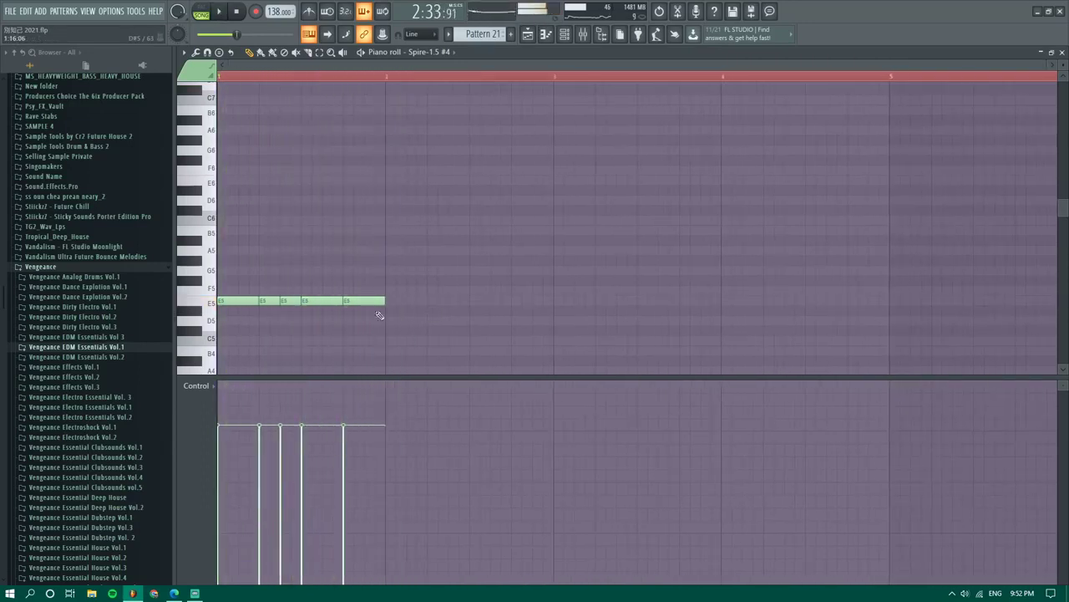
right_click(374, 301)
key(space)
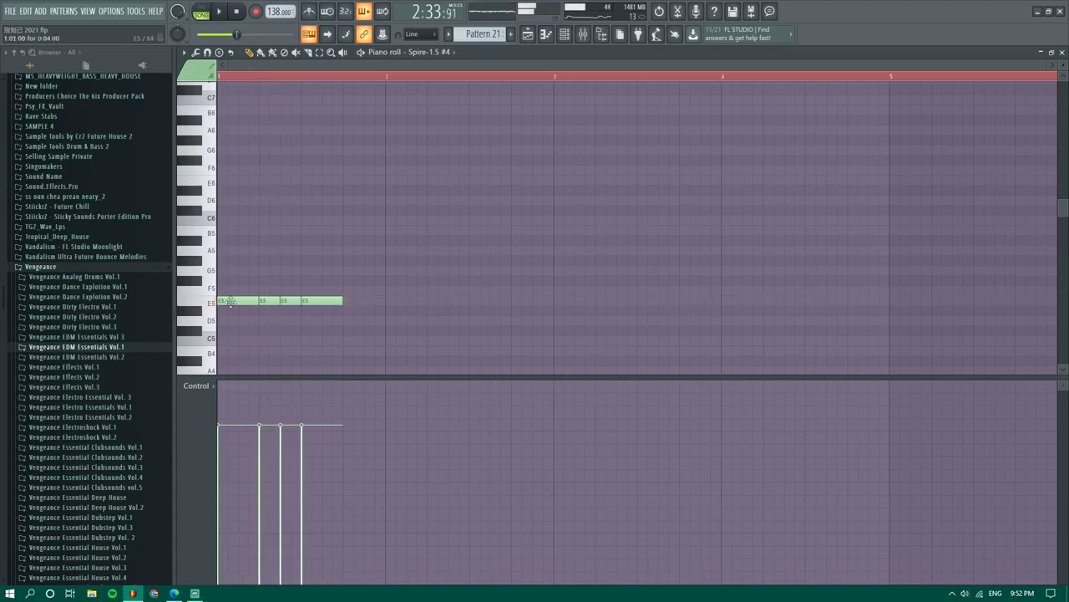
Repeat the rhythm in bar 2 with two-step E5 notes at steps 5 and 7 and a four-step E5 at step 9, and replay it
click(428, 301)
drag(468, 302, 510, 301)
click(474, 301)
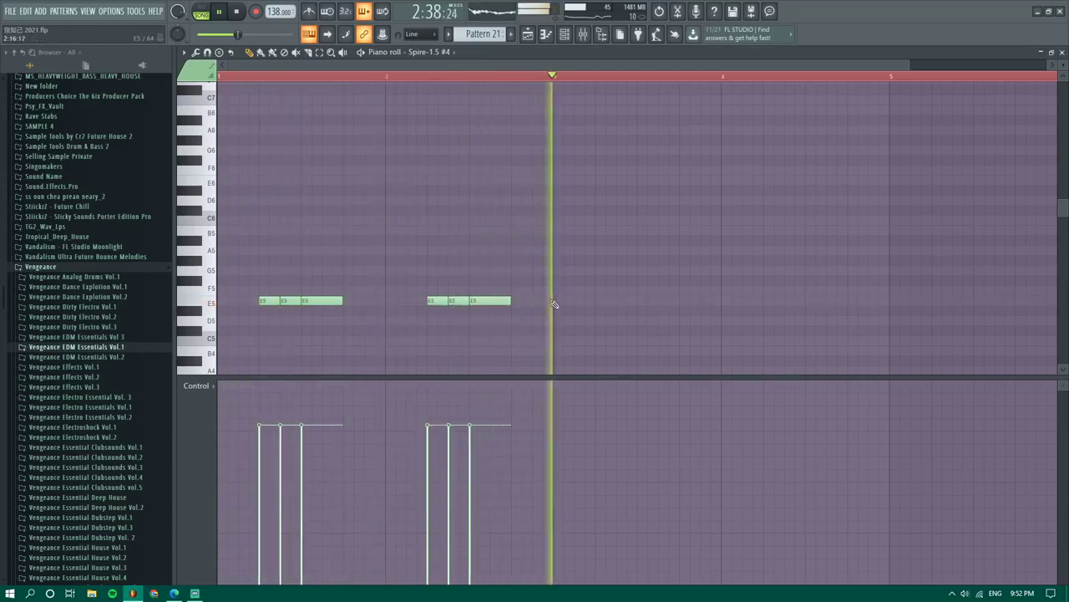
key(space)
key(space)
Select all notes of the first two bars, duplicate them into bars 3 and 4, and clear the selection
key(ctrl+a)
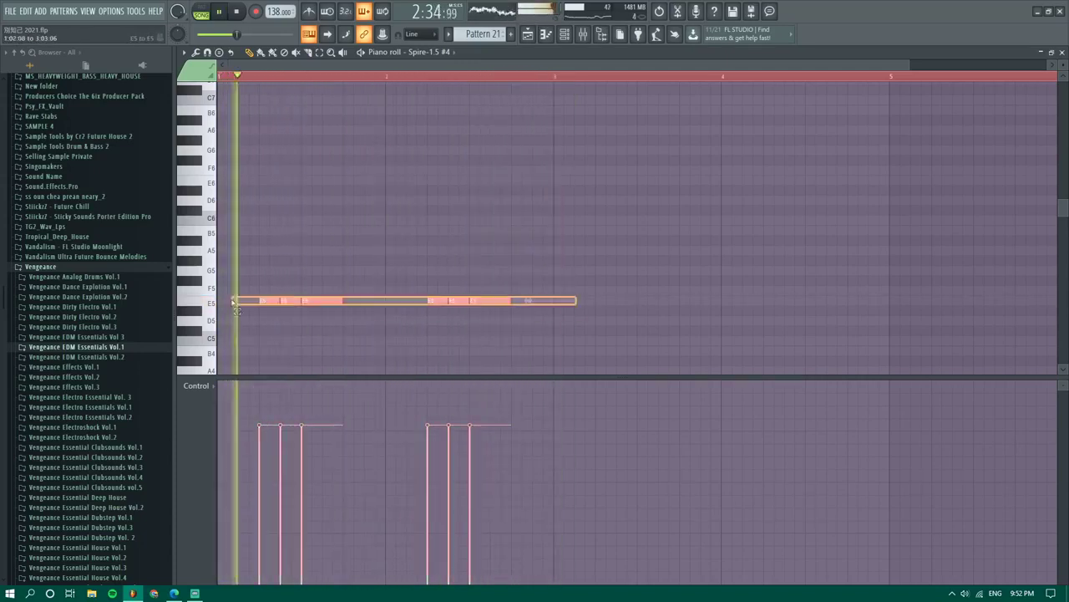
key(ctrl+b)
scroll(650, 308, down, 2)
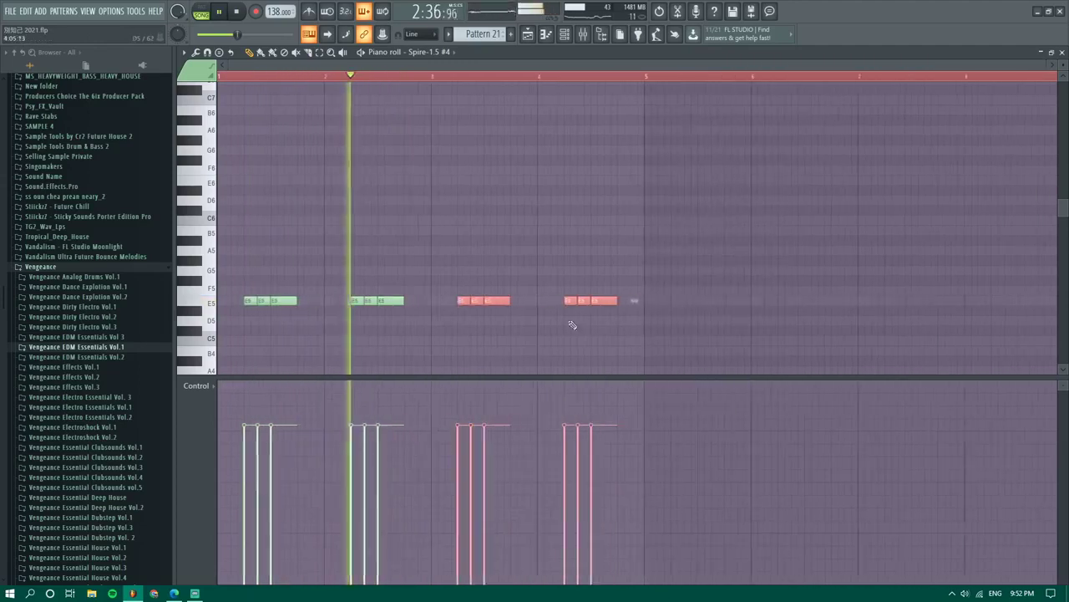
ctrl+click(576, 322)
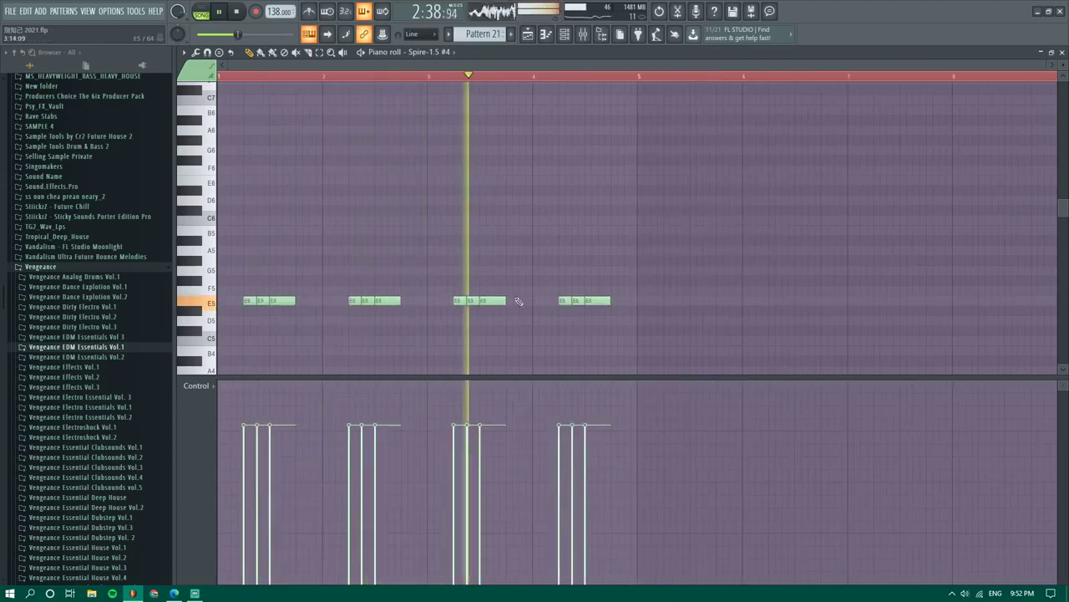
End bar 4 with two-step G5 notes at steps 11 and 13 and an F#5 at step 15, shortening the last E5 to two steps
click(610, 270)
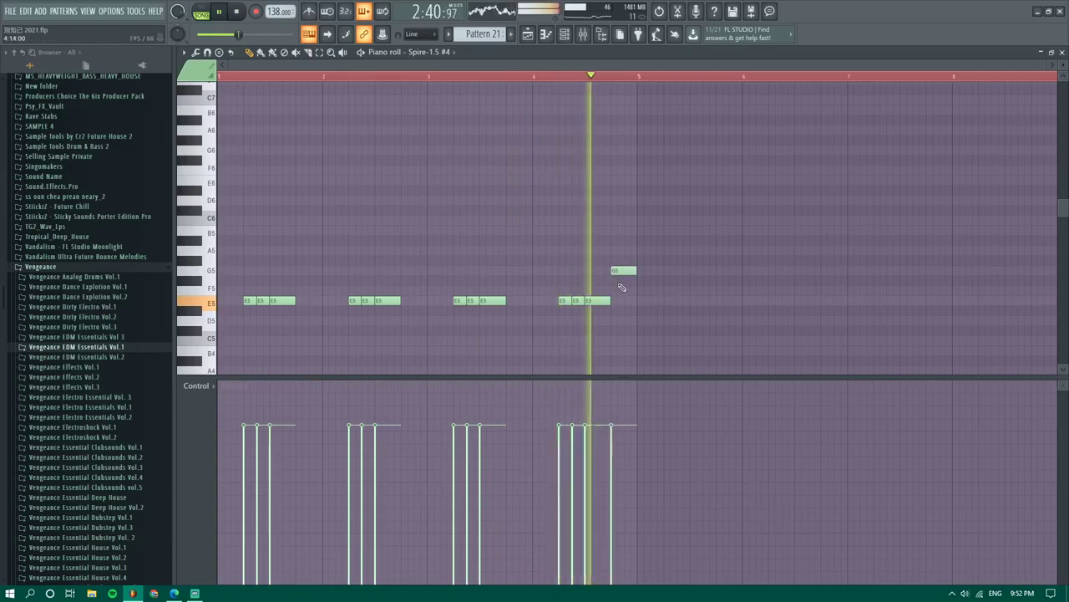
key(space)
drag(623, 270, 610, 272)
key(space)
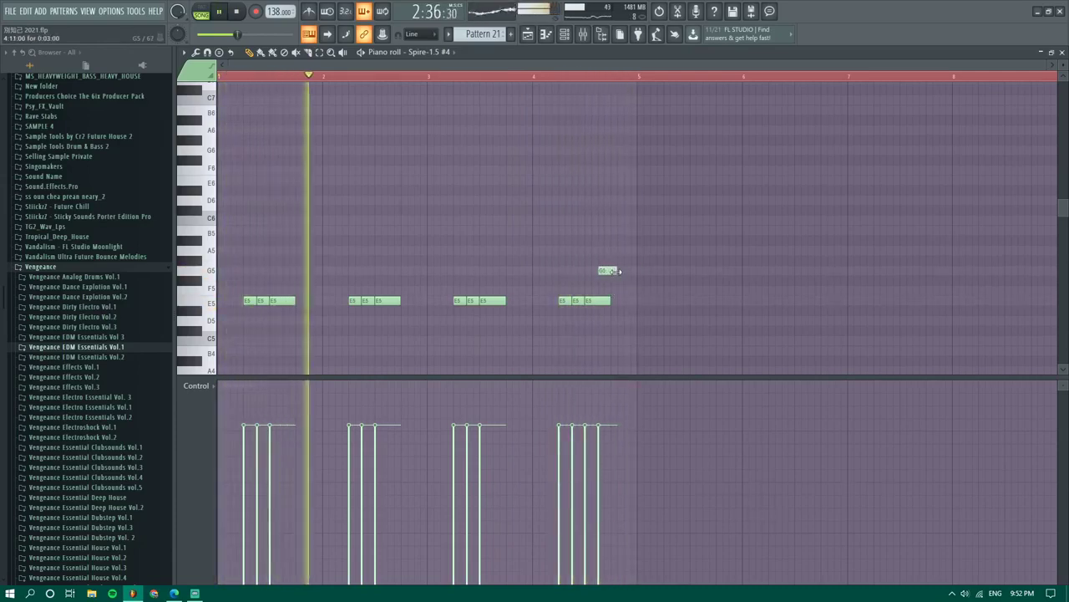
click(616, 270)
click(626, 281)
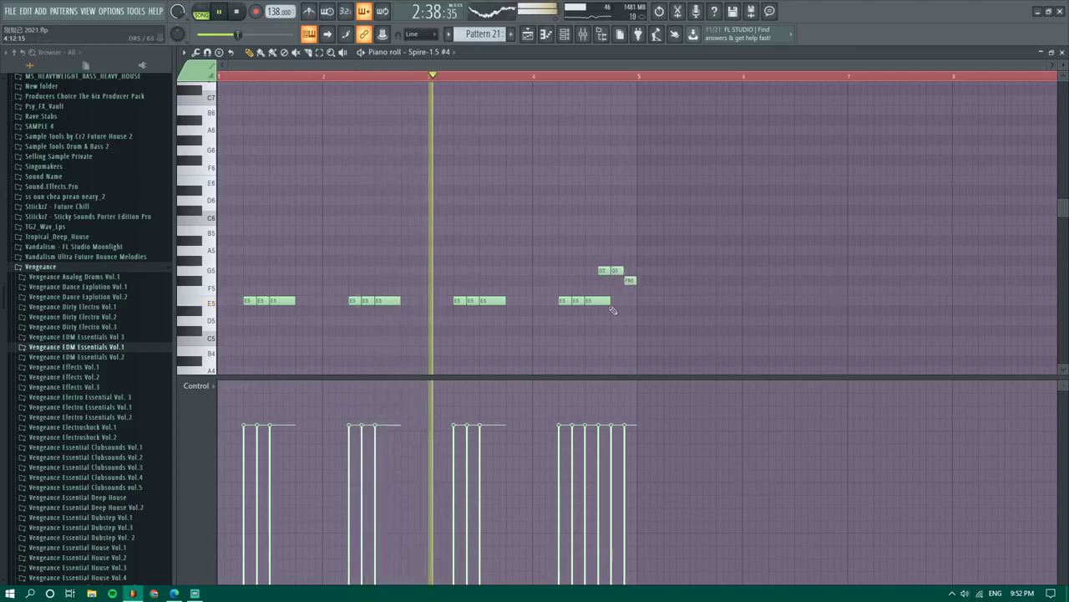
drag(610, 301, 597, 301)
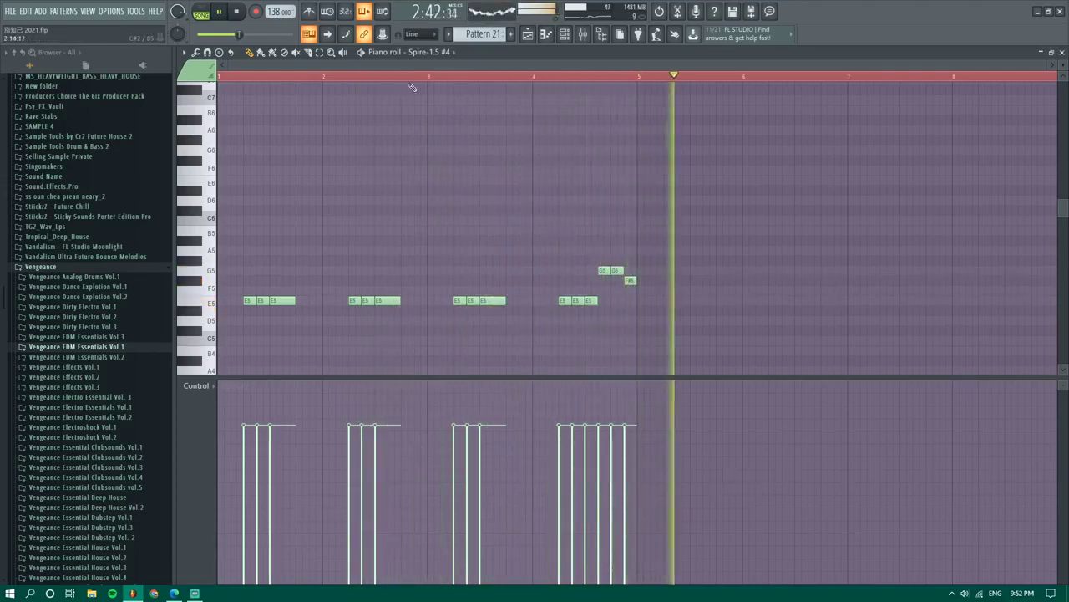
Switch playback to the pattern alone, open the Spire-1.5 #4 synth and advance its preset to BS_You Got Me!
click(202, 12)
click(565, 34)
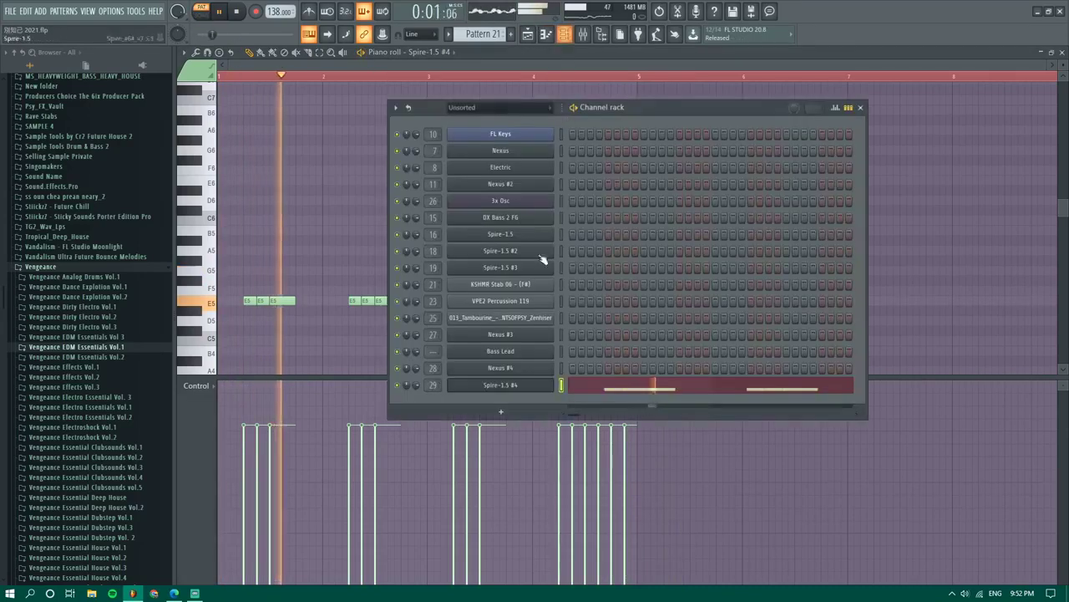
click(517, 383)
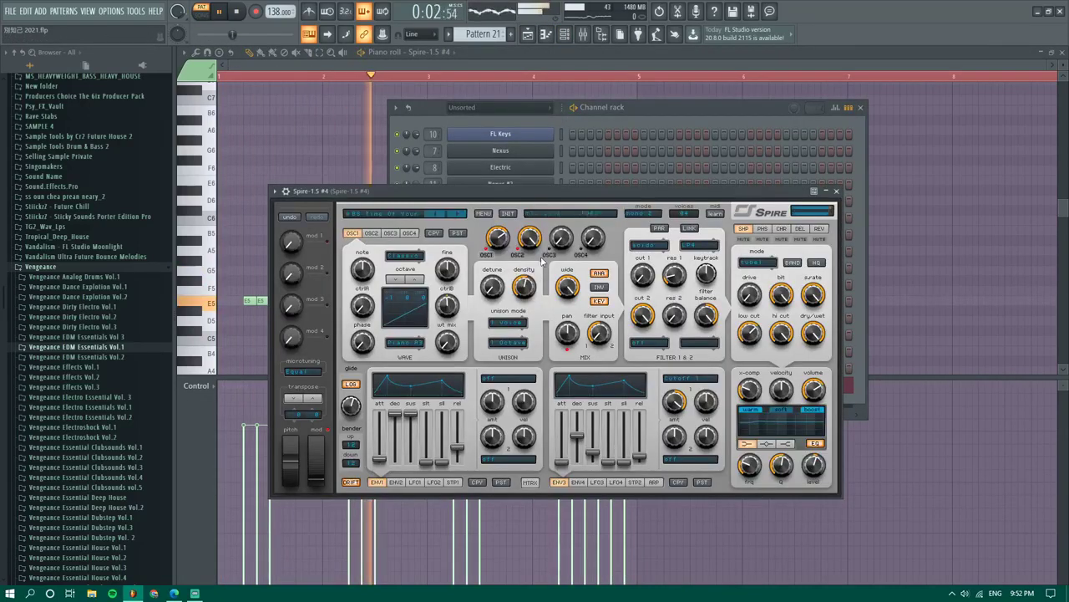
click(455, 216)
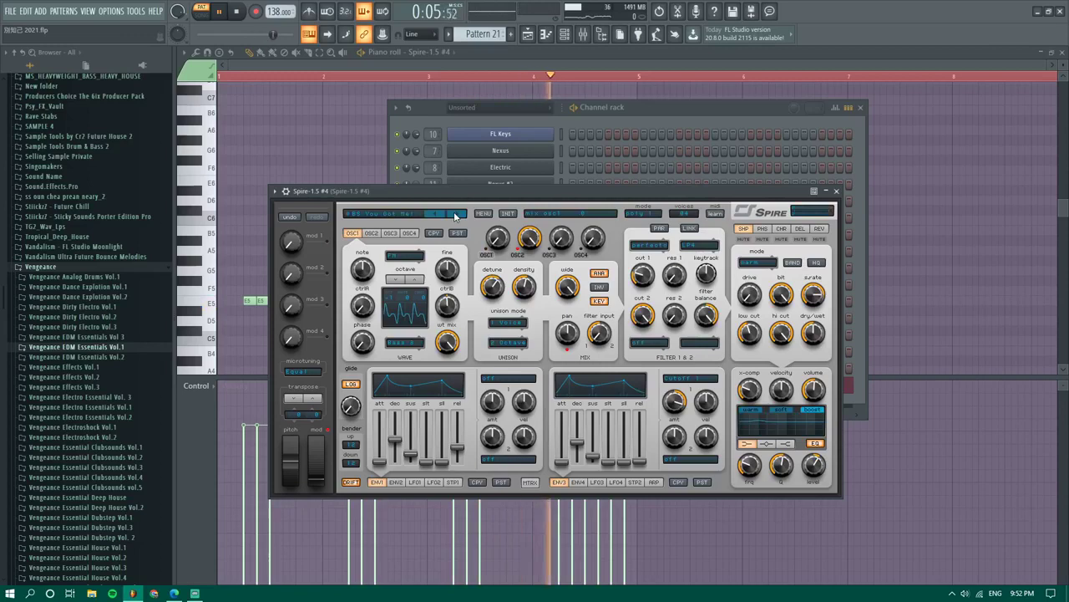
Stop playback and audition the following Spire-1.5 #4 presets one by one with test notes, up to LD_Hercules
key(F9)
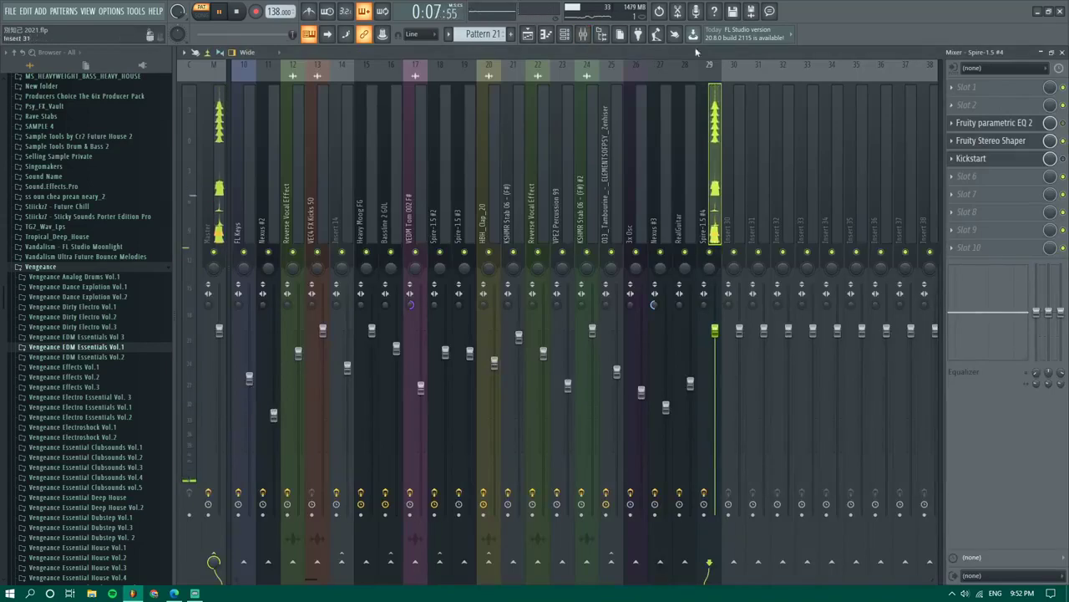
key(F6)
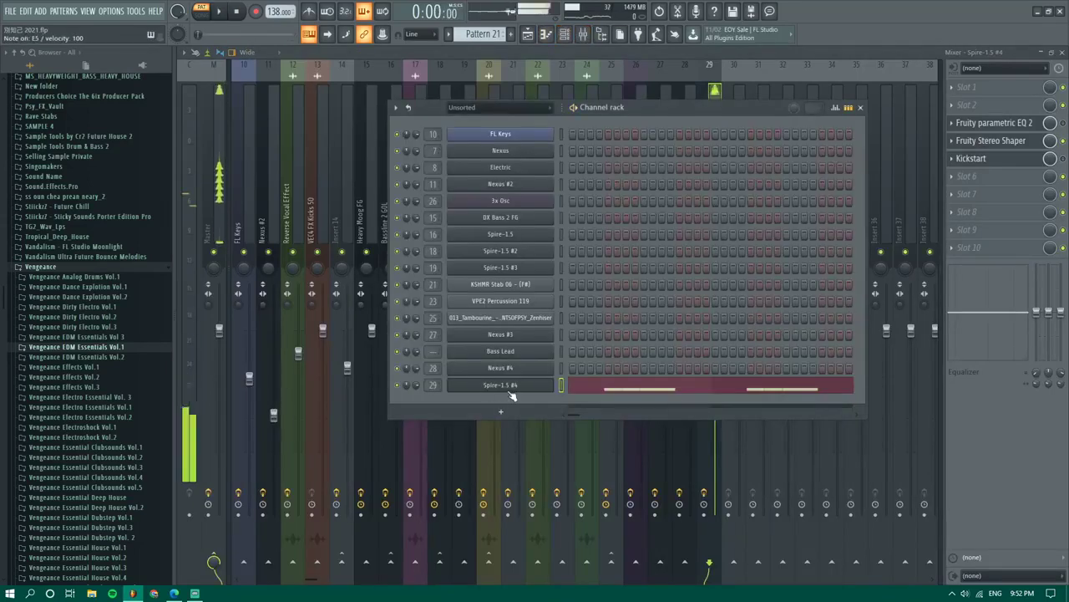
click(501, 384)
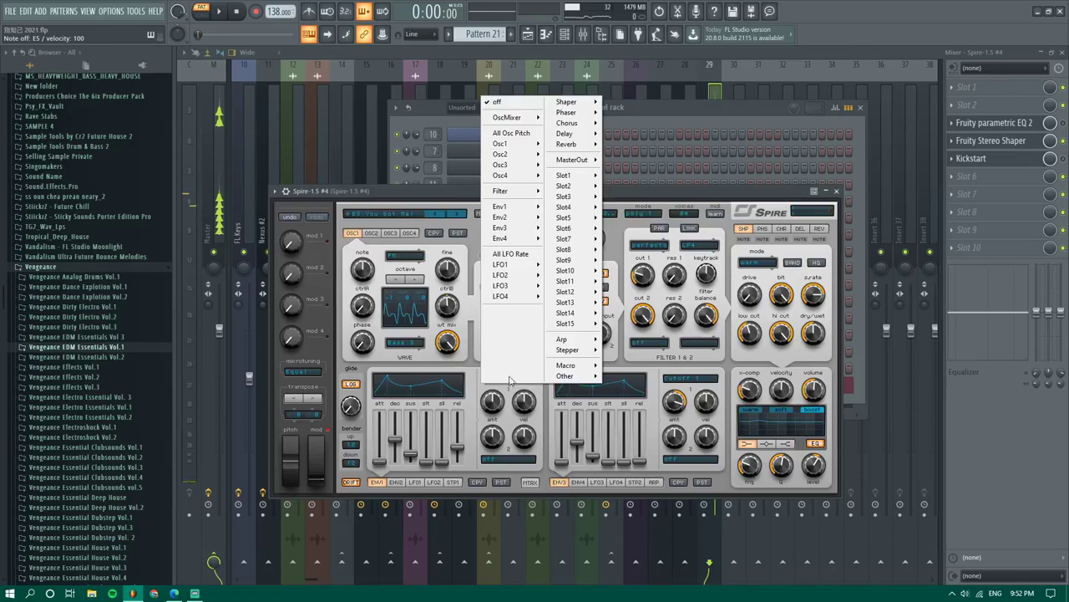
click(456, 214)
click(457, 214)
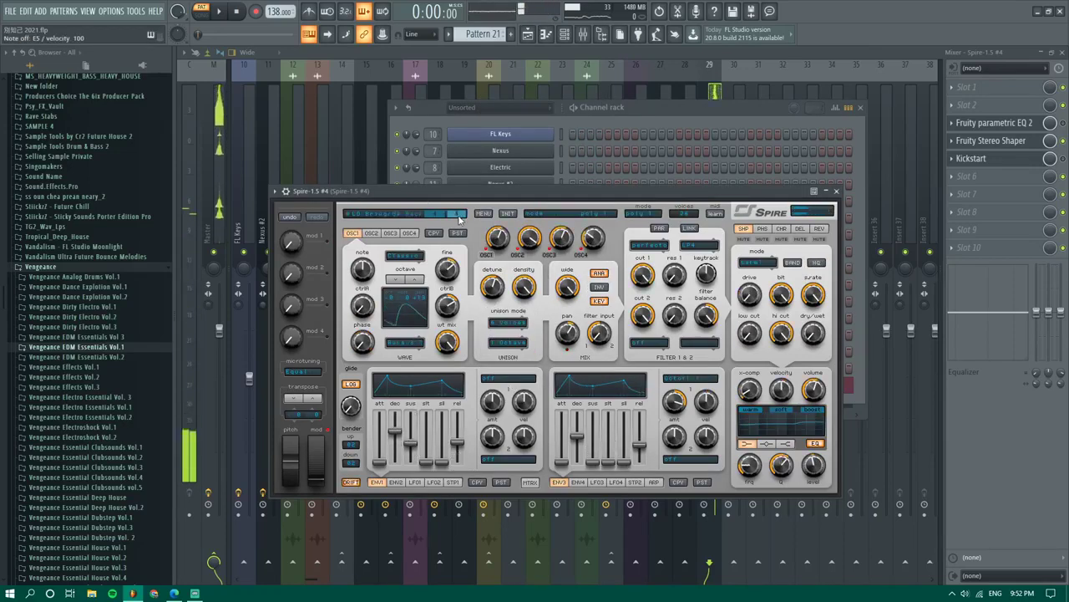
click(458, 215)
click(458, 214)
click(458, 213)
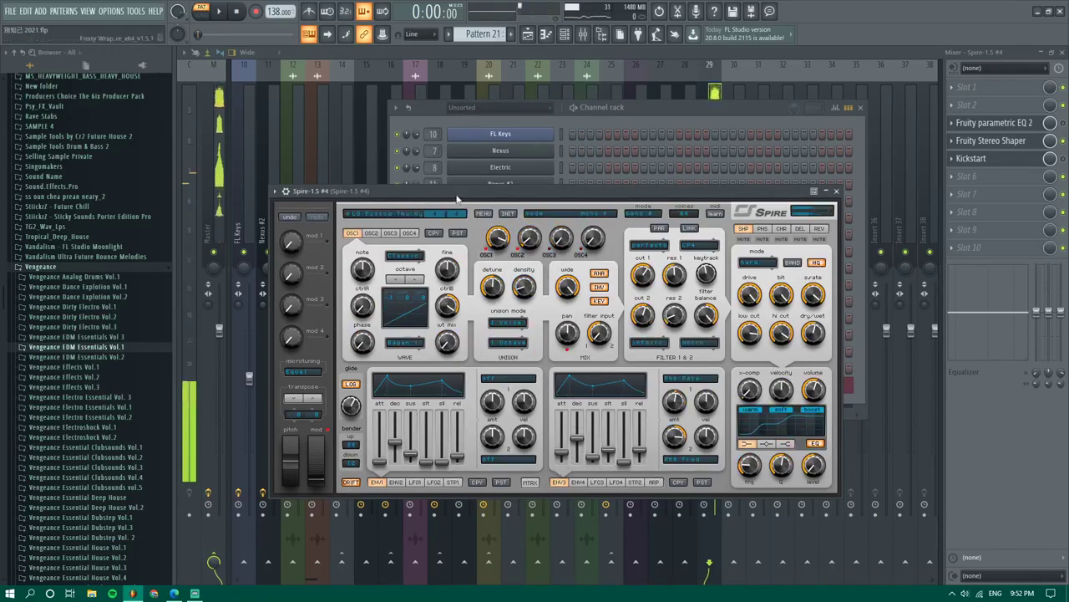
click(458, 213)
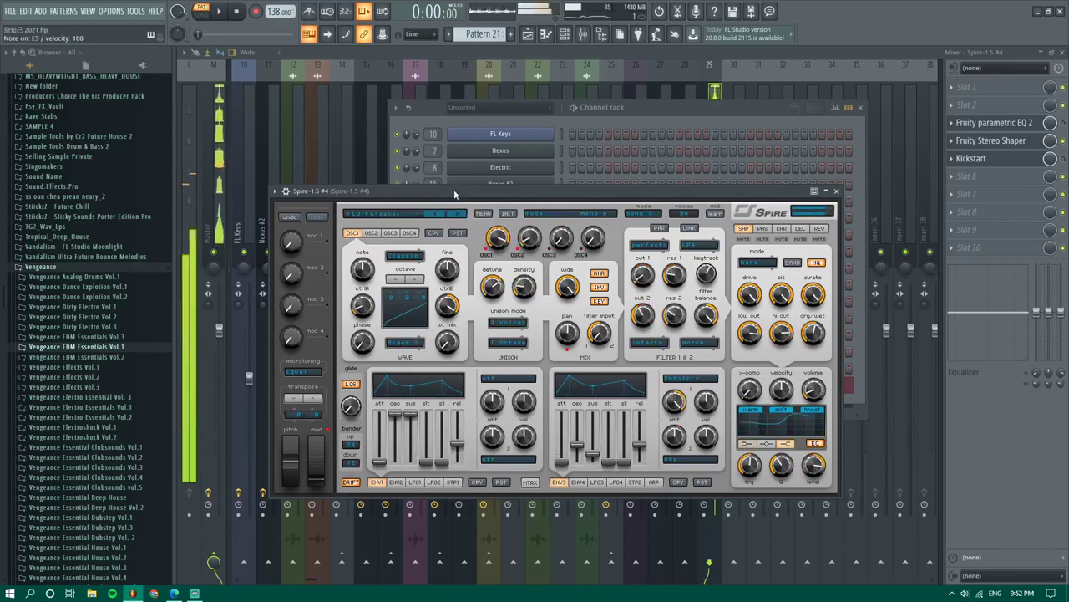
click(459, 212)
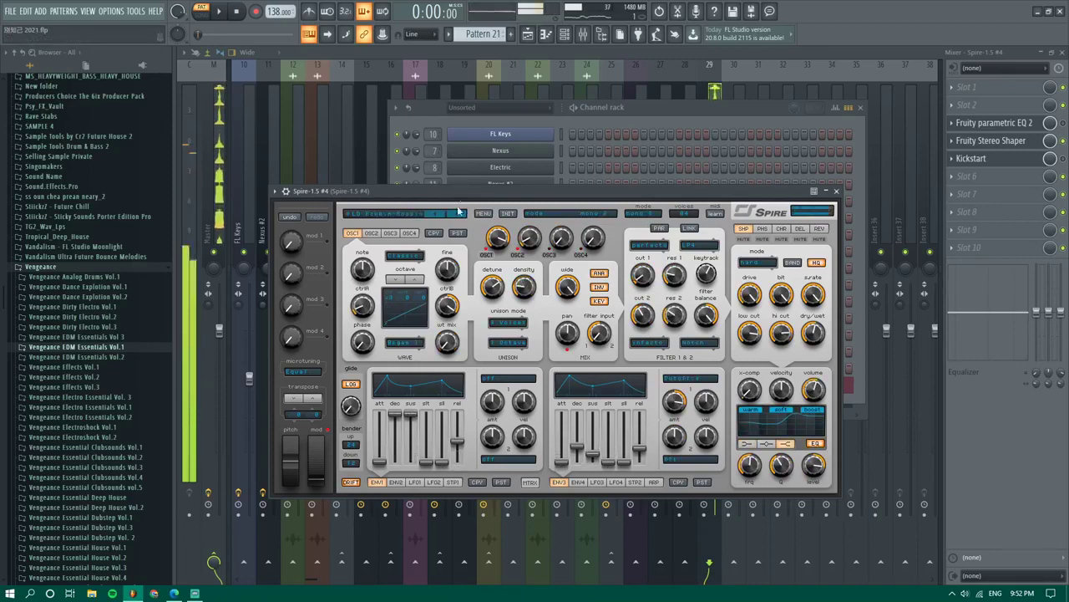
click(458, 212)
click(457, 212)
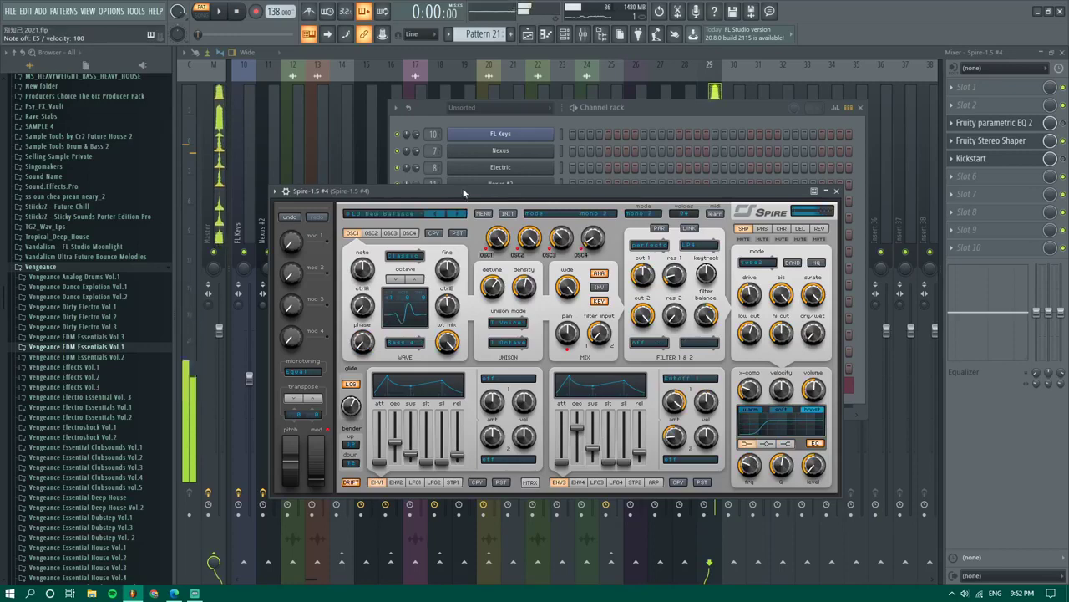
click(457, 212)
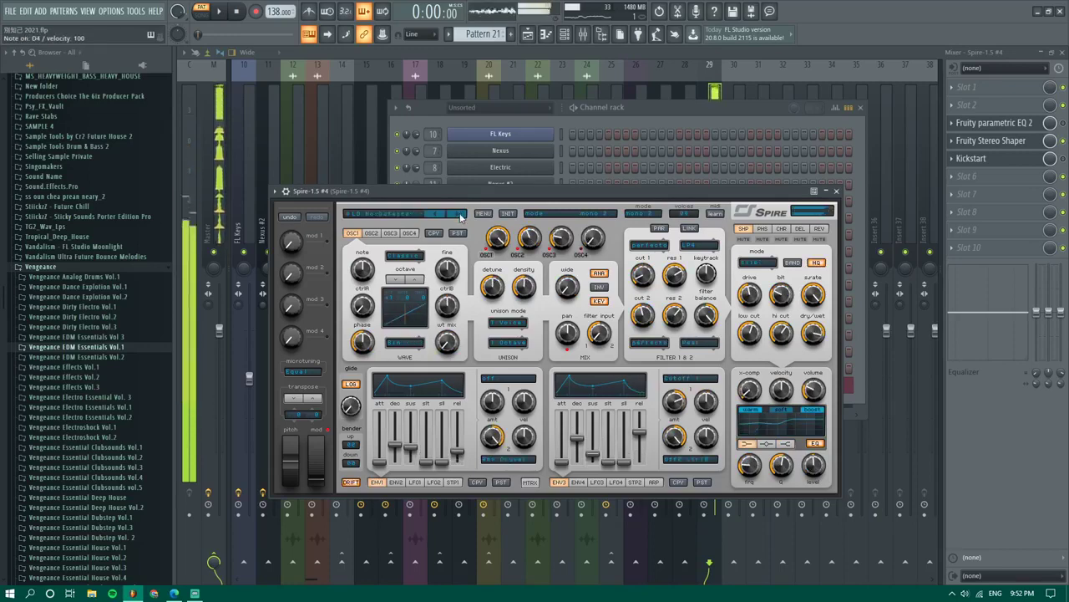
click(459, 213)
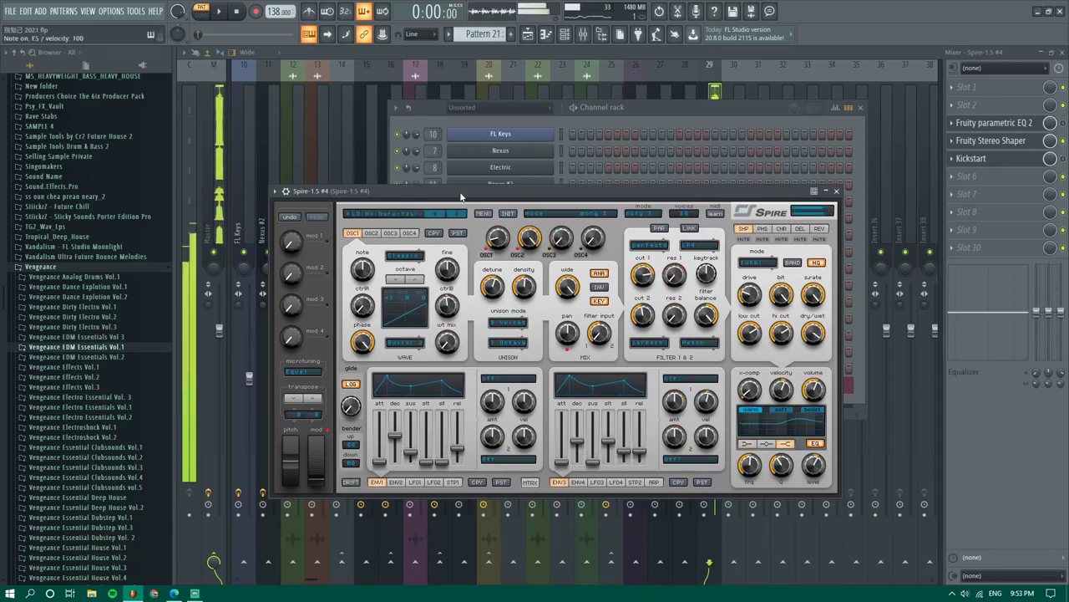
click(461, 214)
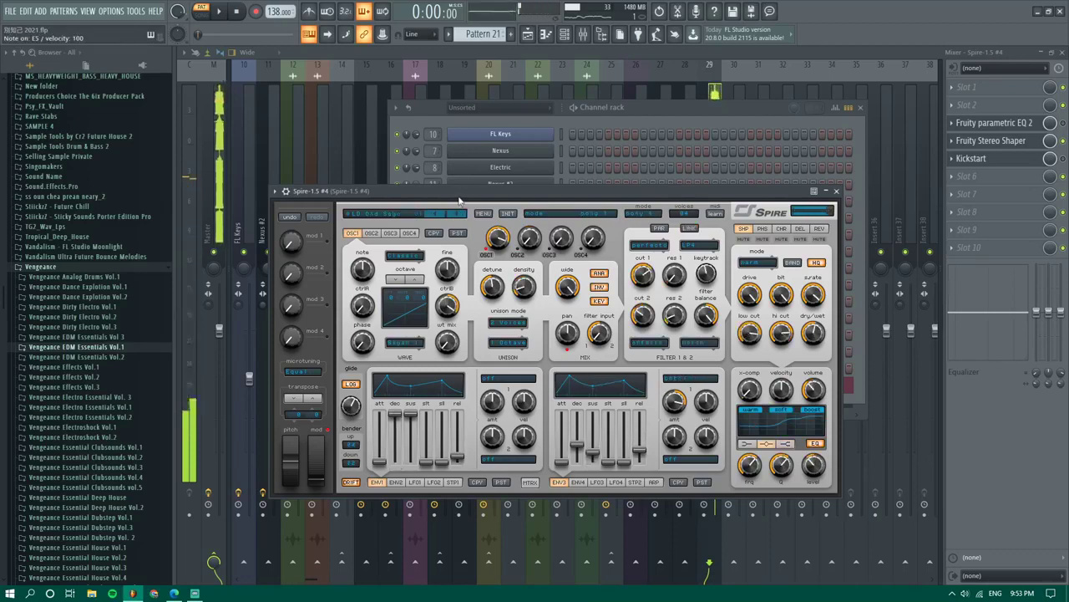
click(459, 214)
click(459, 214)
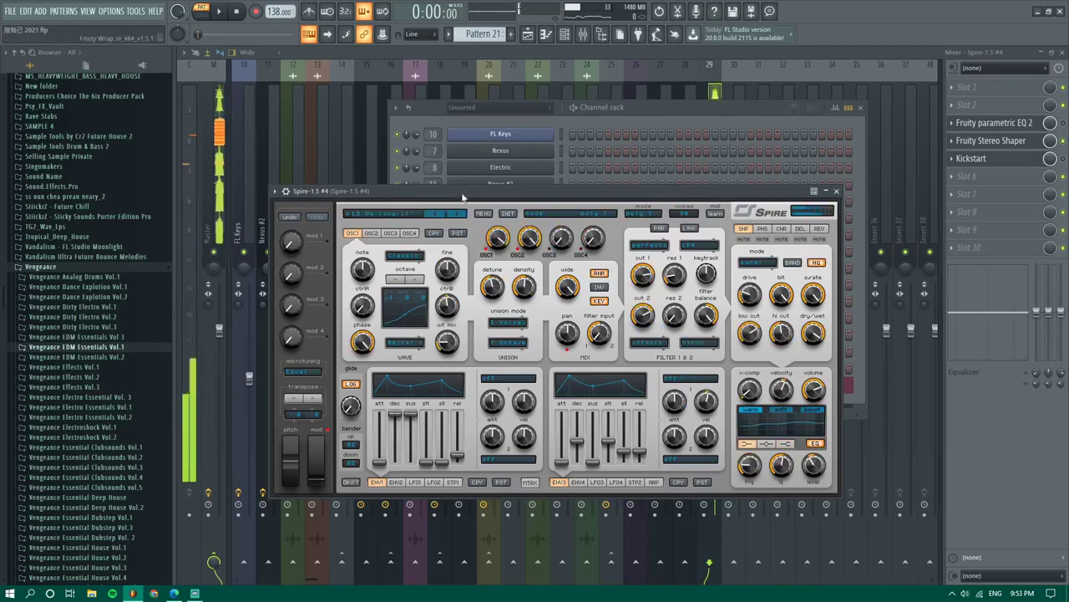
click(460, 214)
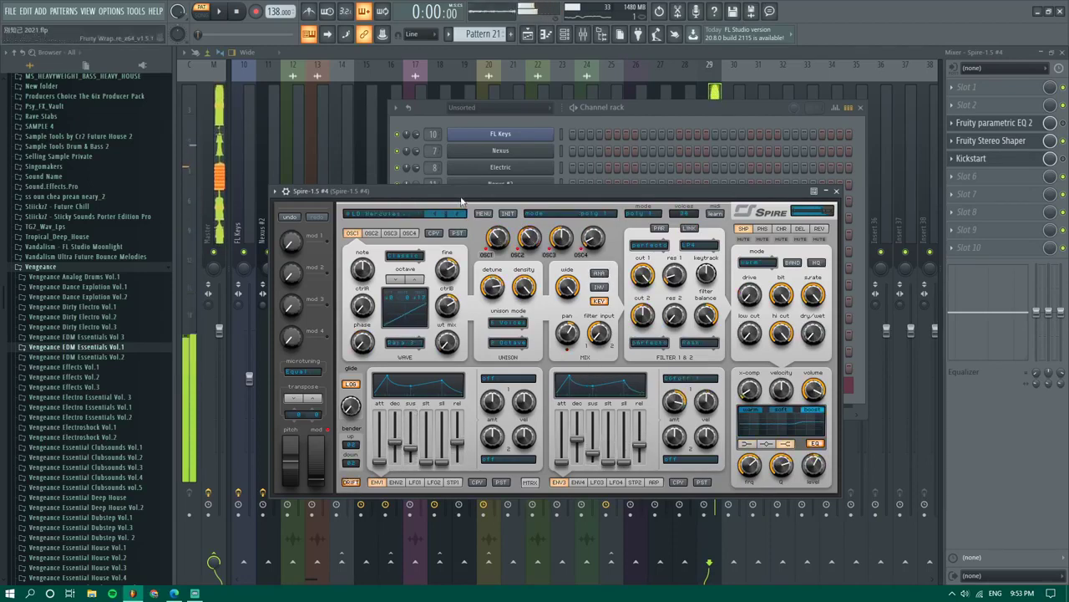
Open the Vandalism Sounds - Shocking Trap bank in the preset browser and audition LD_Gladiators, LD_So Loud! and LD_Speaker
click(410, 219)
scroll(404, 357, down, 5)
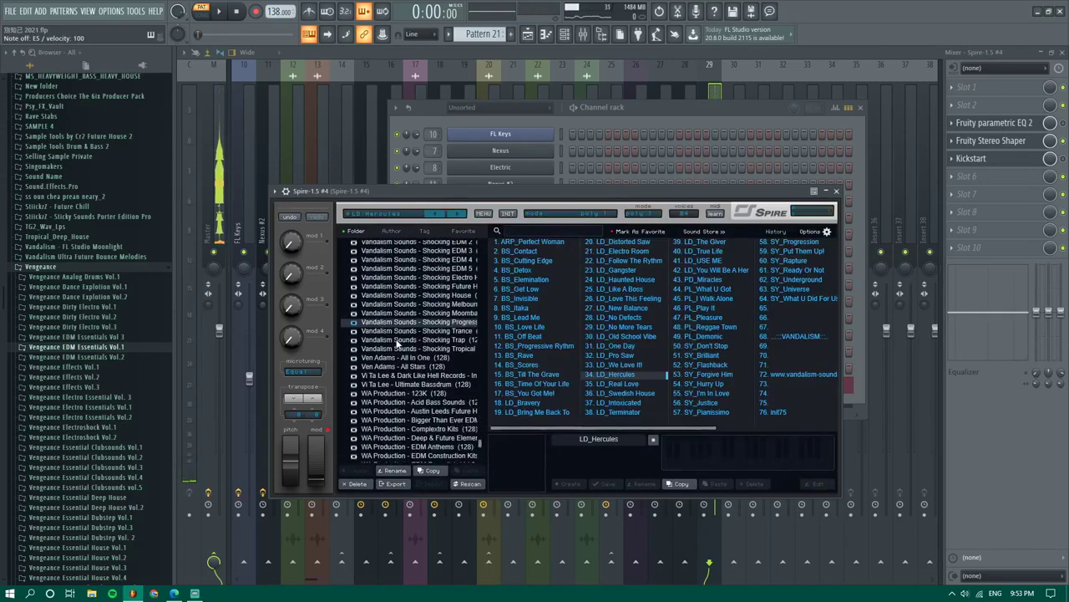
click(400, 341)
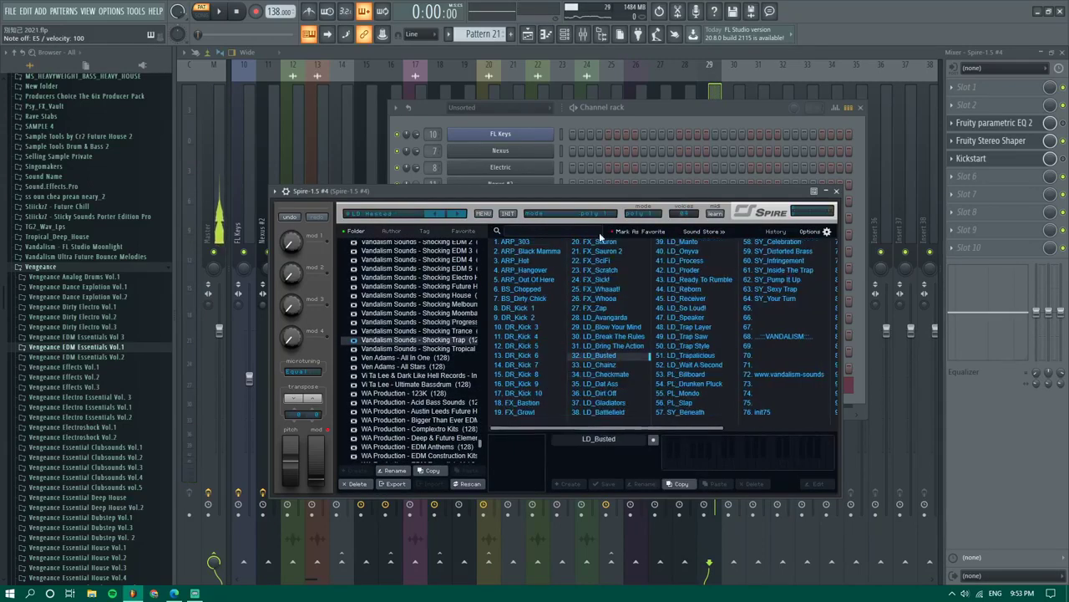
key(e)
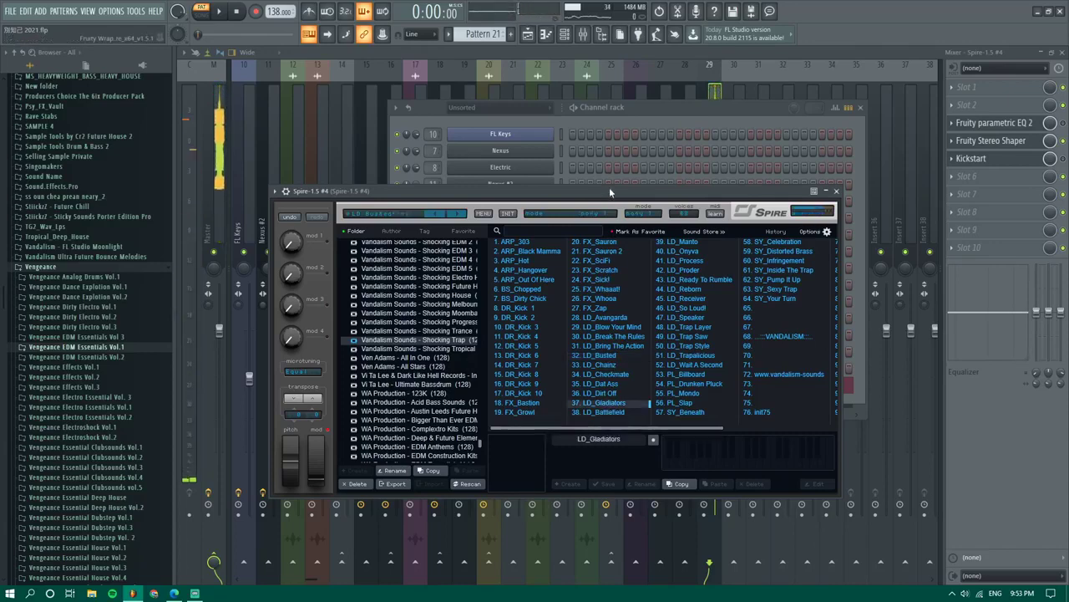
click(677, 309)
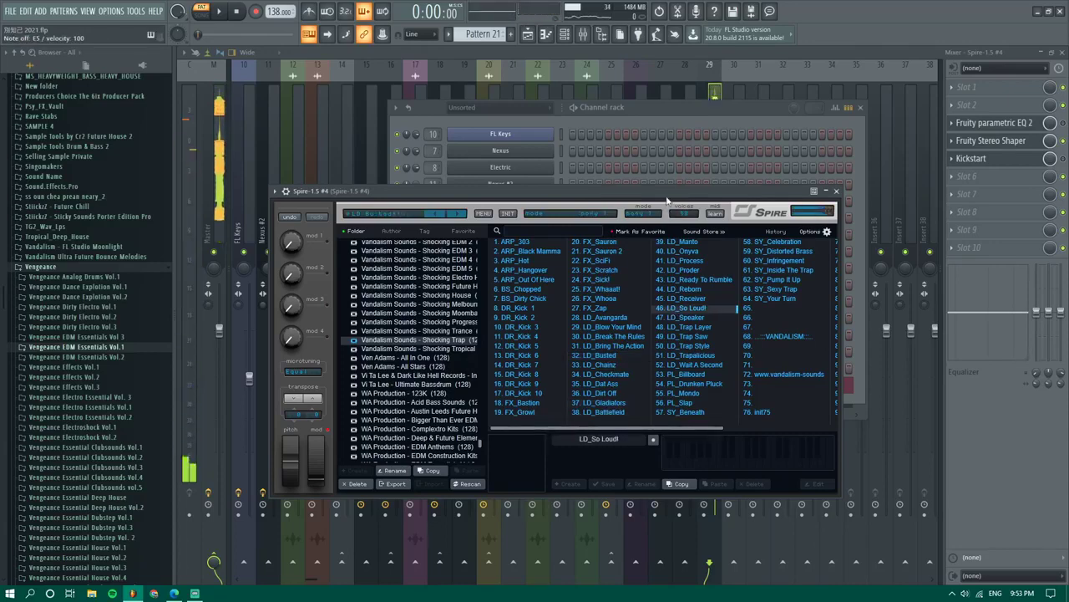
click(686, 317)
key(c)
Audition the LD_Break The Rules, LD_Avangarda, LD_Blow Your Mind and LD_Dirt Off presets with test notes
click(608, 336)
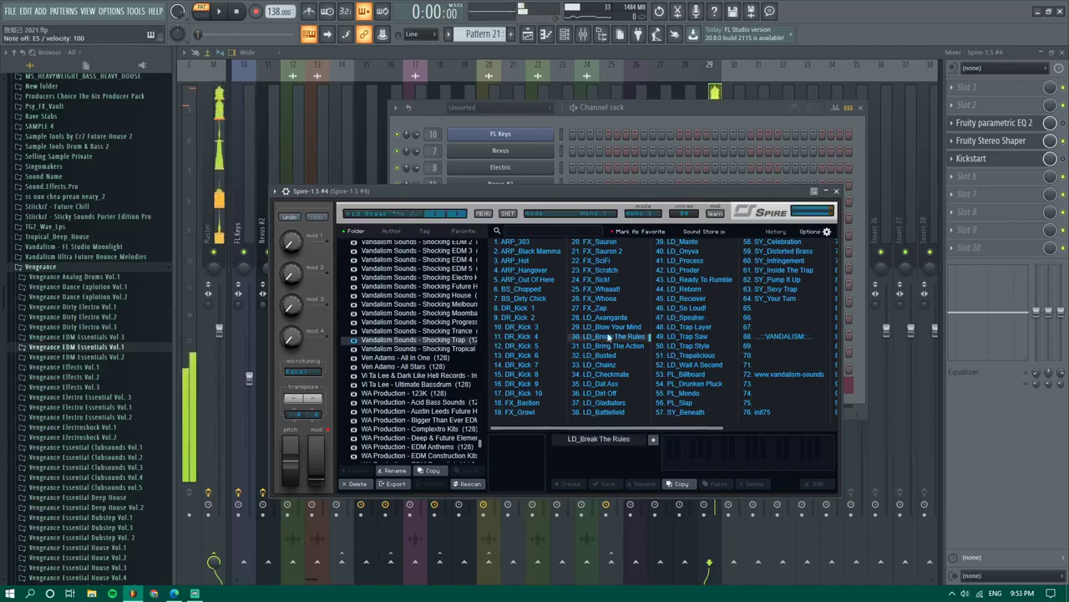
key(c)
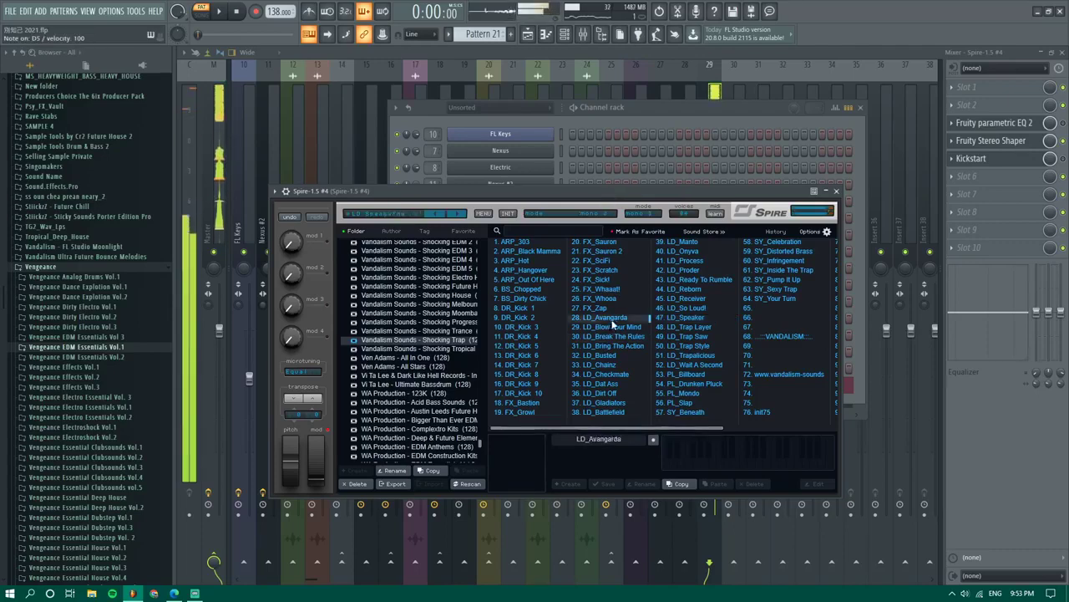
click(612, 327)
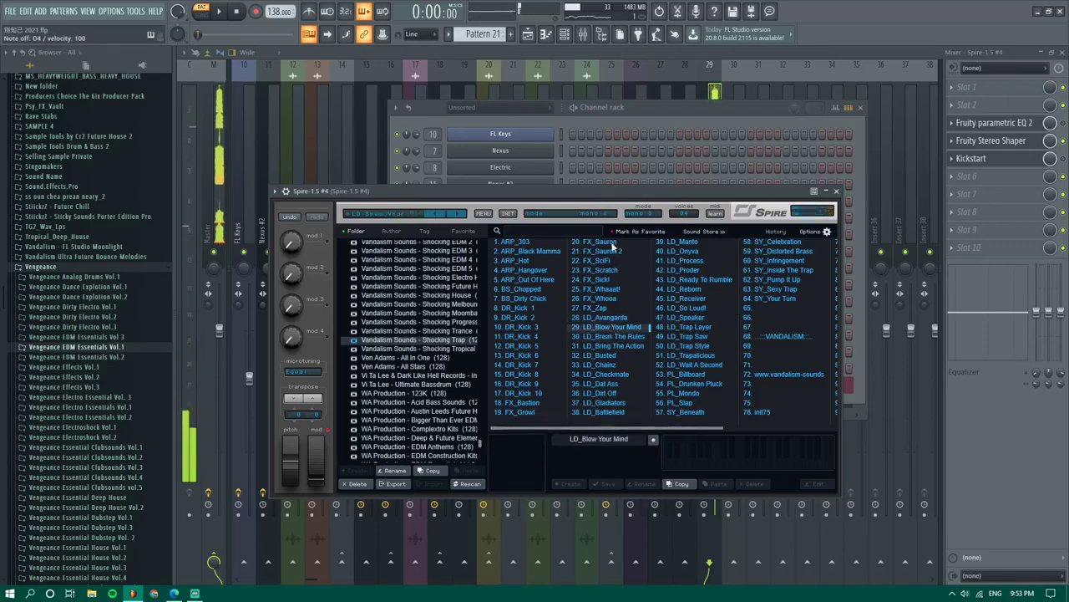
key(e)
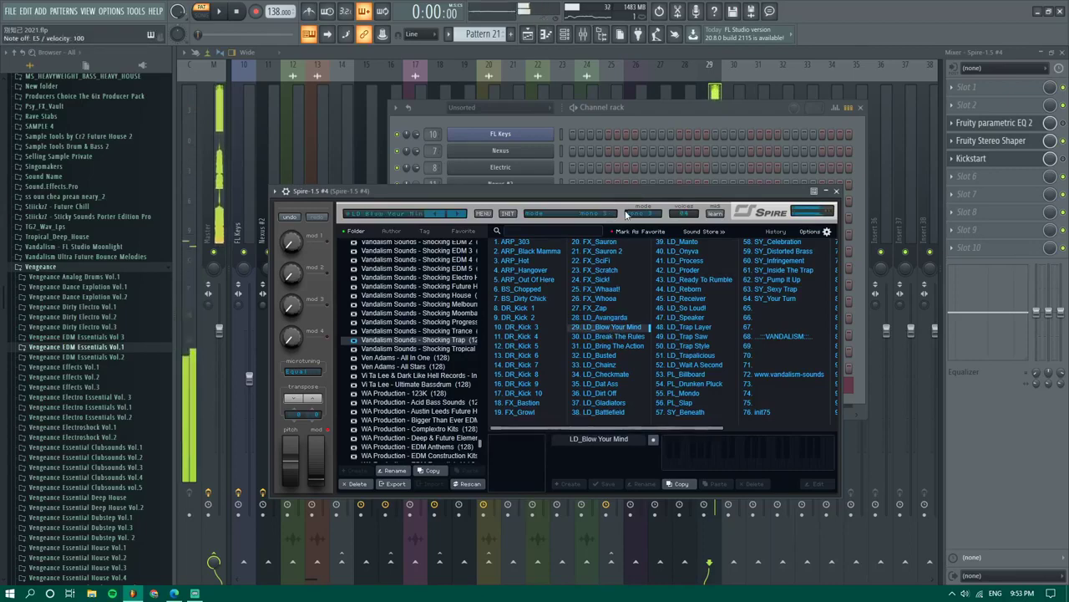
click(608, 392)
key(e)
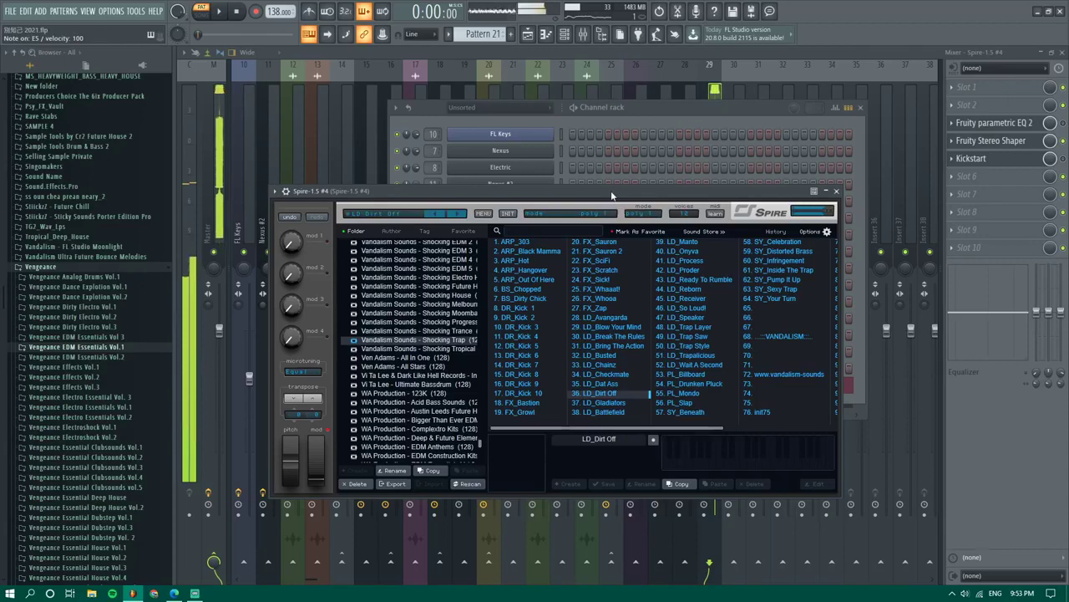
Audition the LD_Process, LD_Onyva and FX_Growl presets of the same bank
click(693, 261)
key(e)
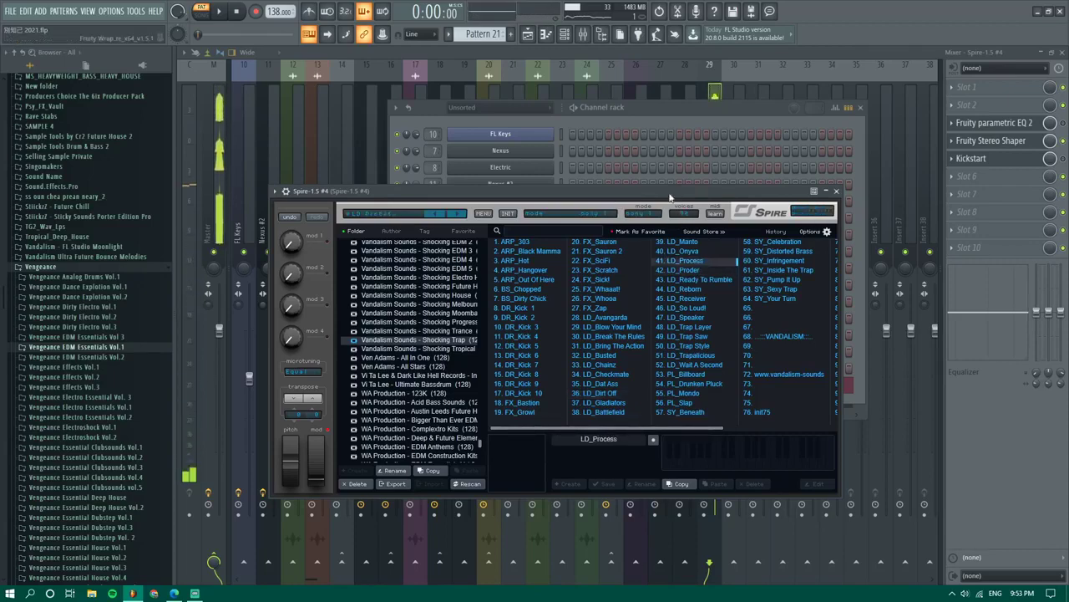
key(e)
click(689, 252)
key(e)
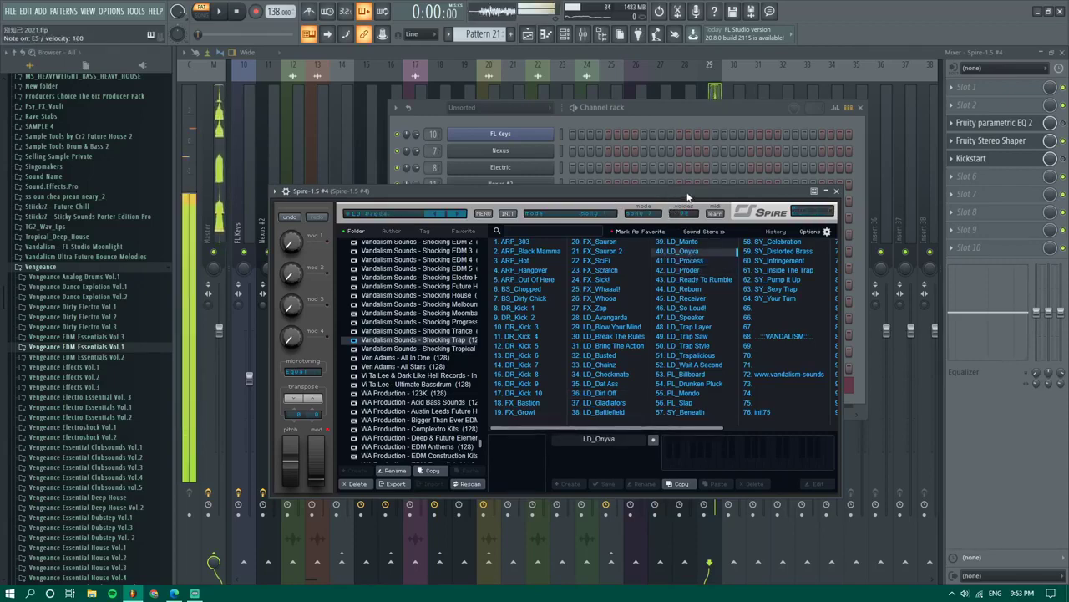
click(516, 411)
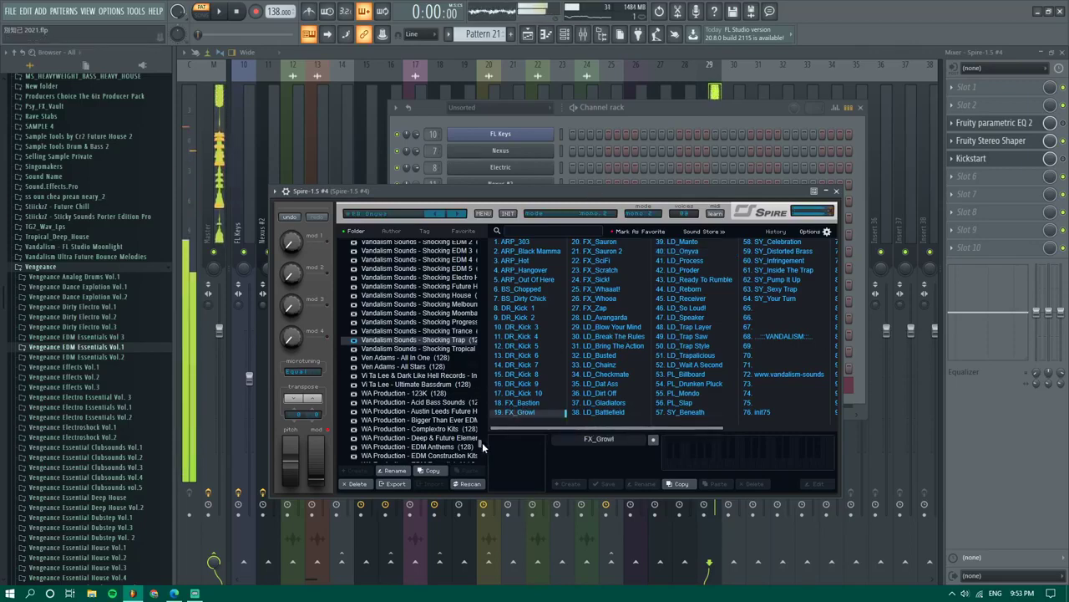
Show the presets of Spire's User Library and load BA Switcher HFM
drag(482, 442, 494, 258)
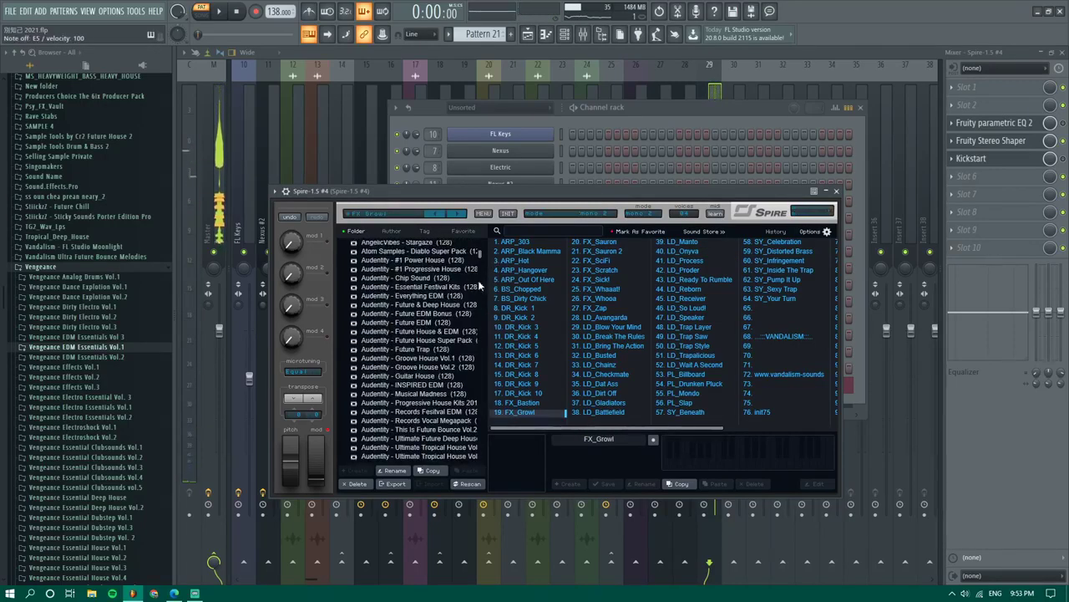
scroll(410, 276, up, 6)
click(377, 332)
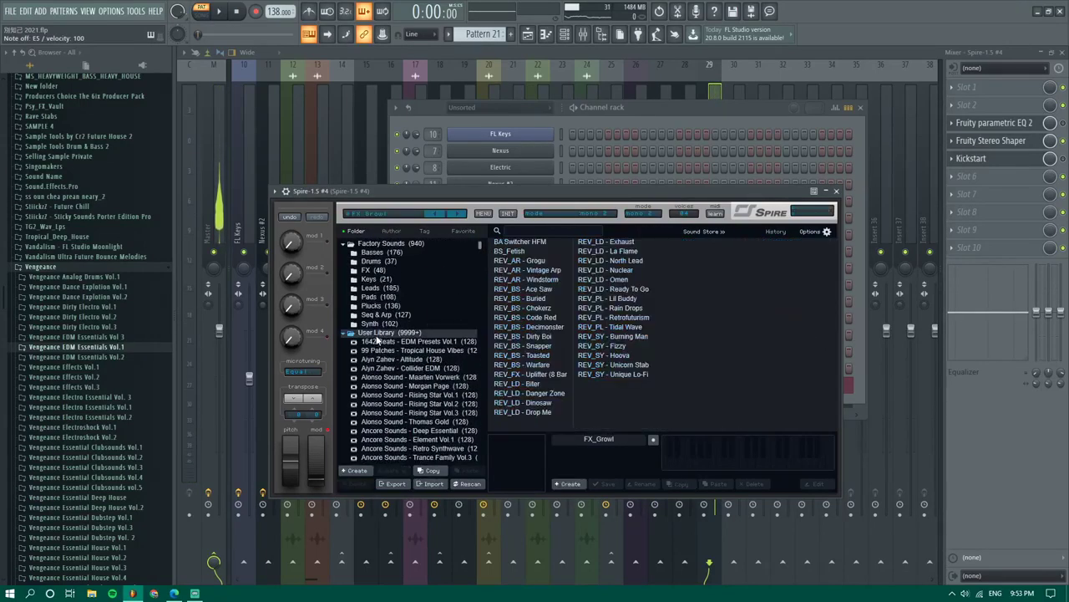
click(531, 242)
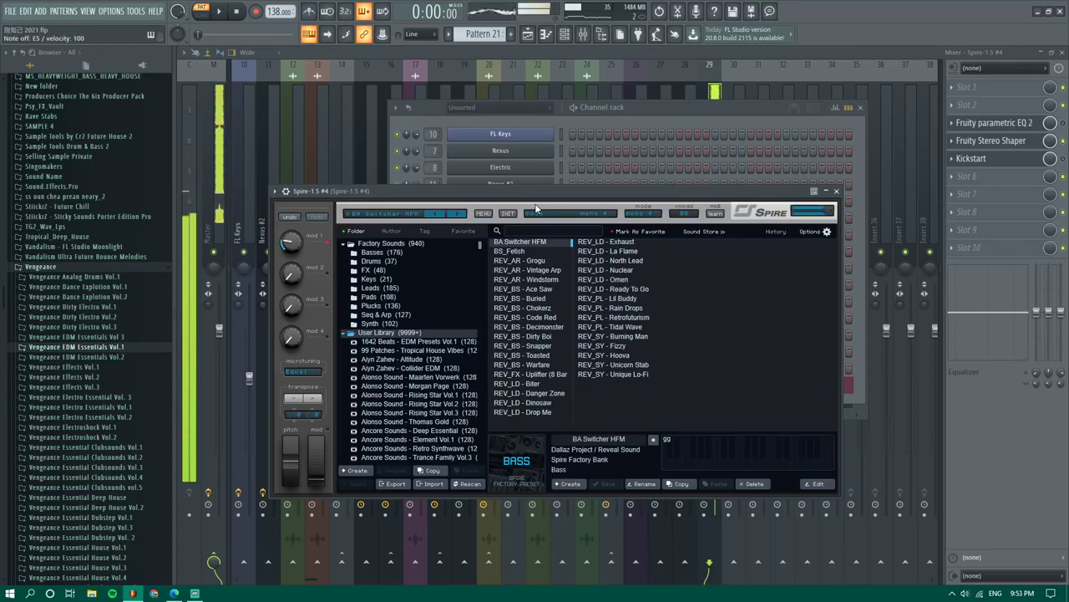
Play Pattern 21 from the Spire-1.5 #4 piano roll and check the sound on its mixer track with a test note
click(547, 35)
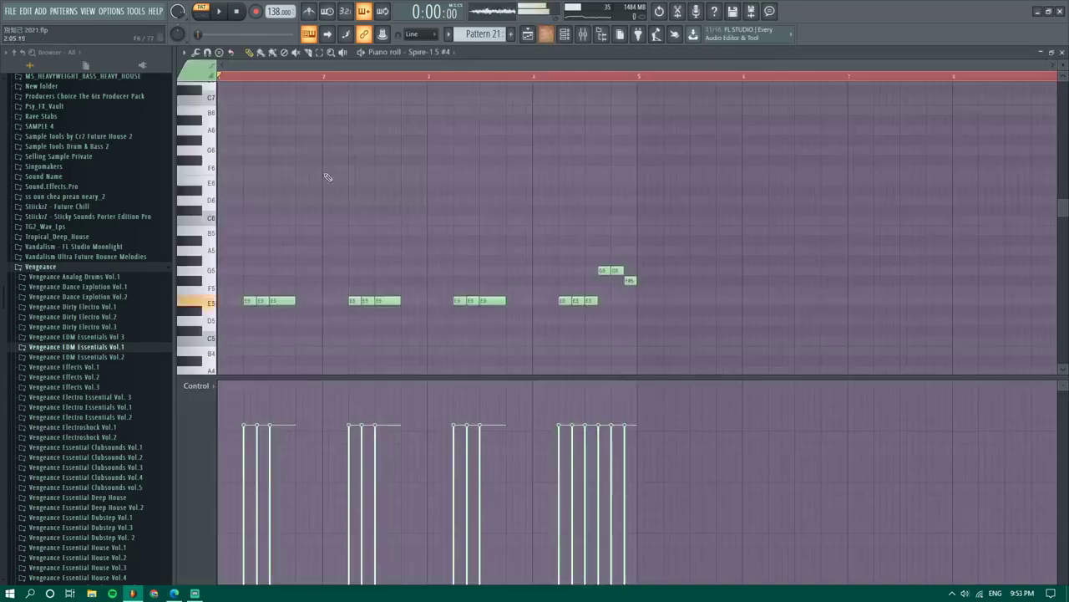
scroll(234, 209, down, 5)
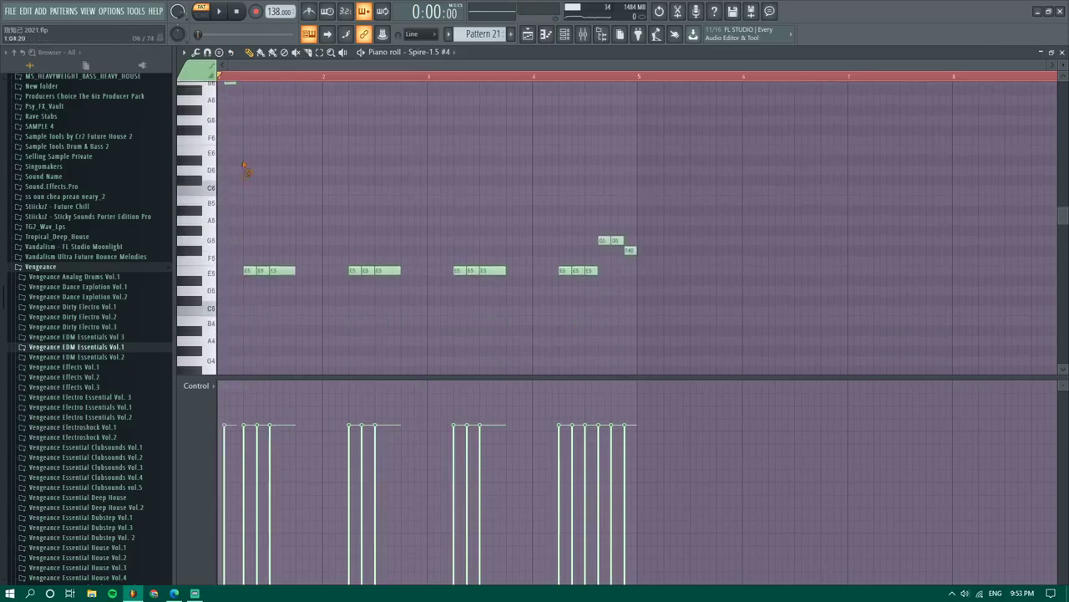
key(space)
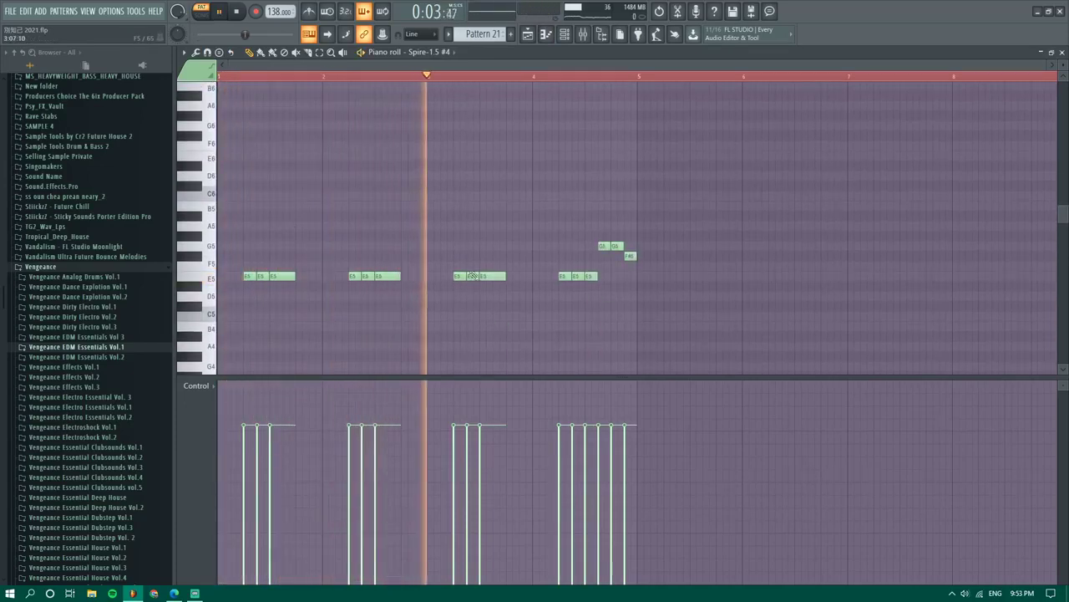
click(583, 35)
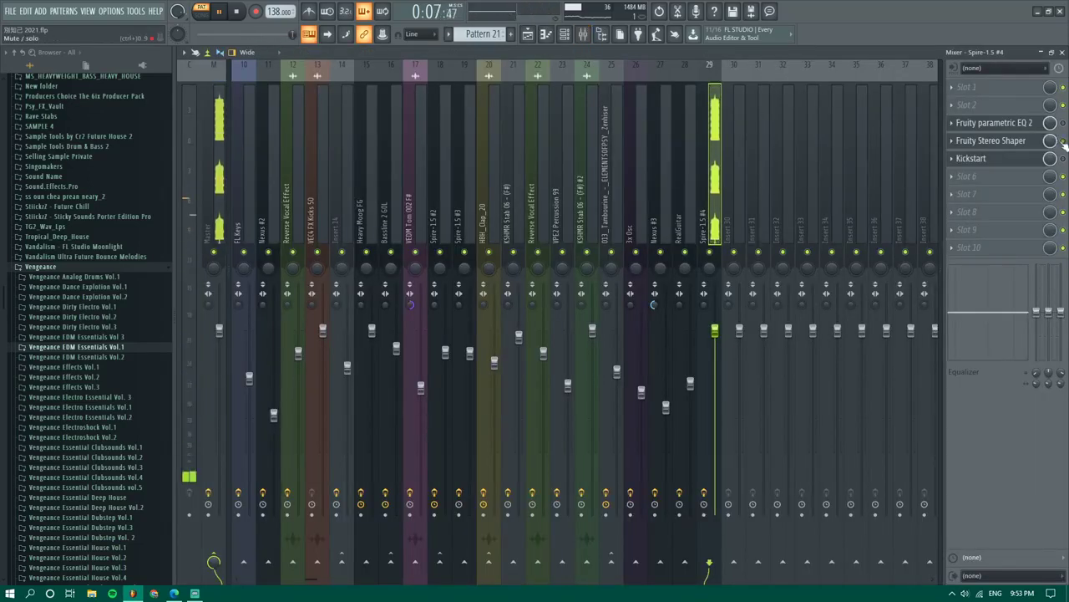
key(c)
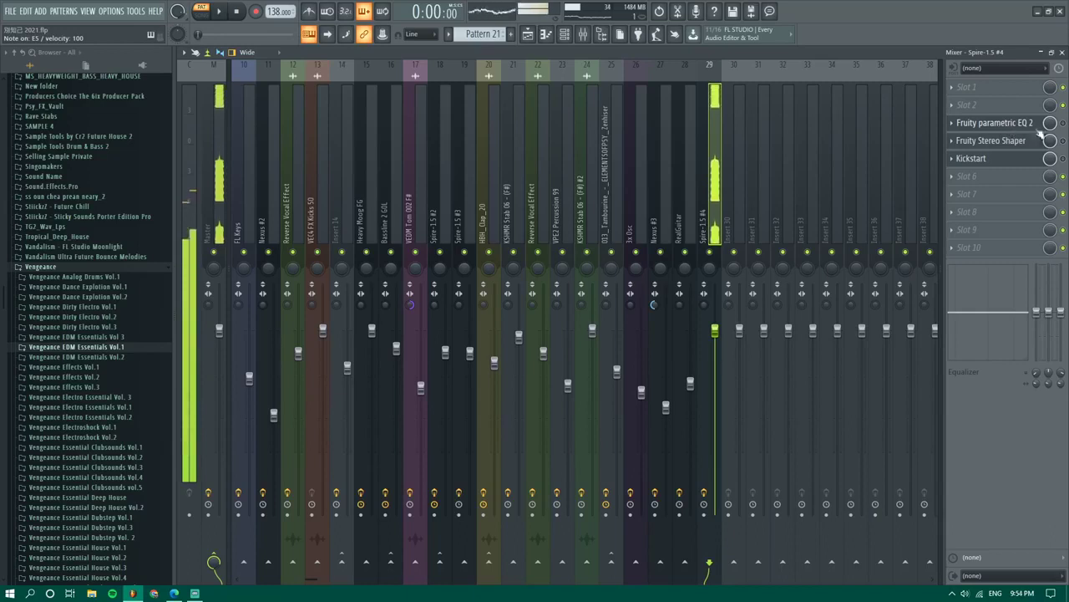
Open Fruity parametric EQ 2 on the Spire-1.5 #4 track and reset it to the Default preset
click(1021, 123)
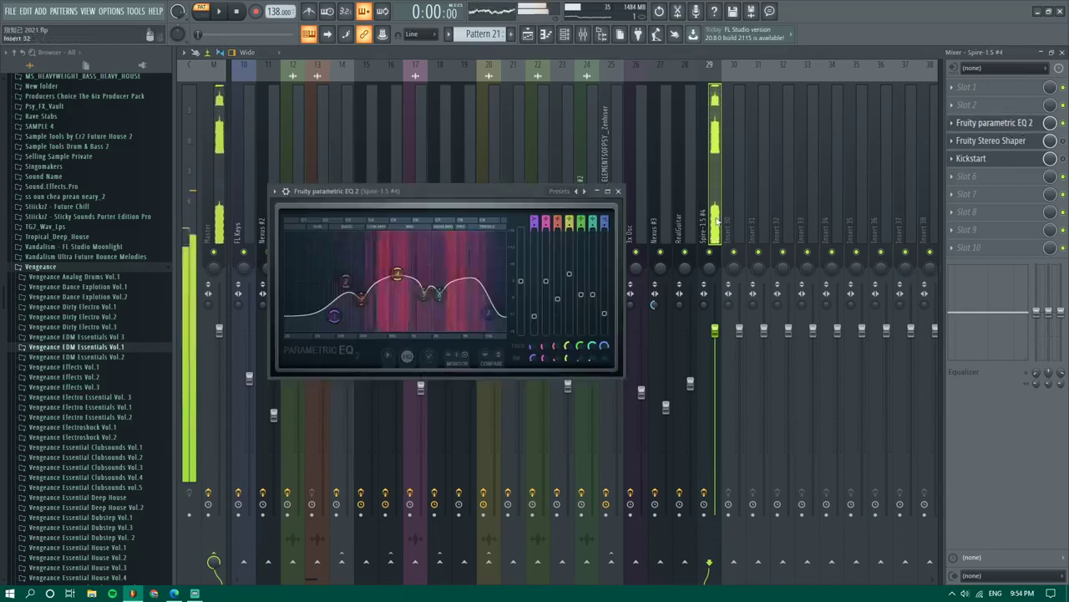
click(560, 191)
click(608, 198)
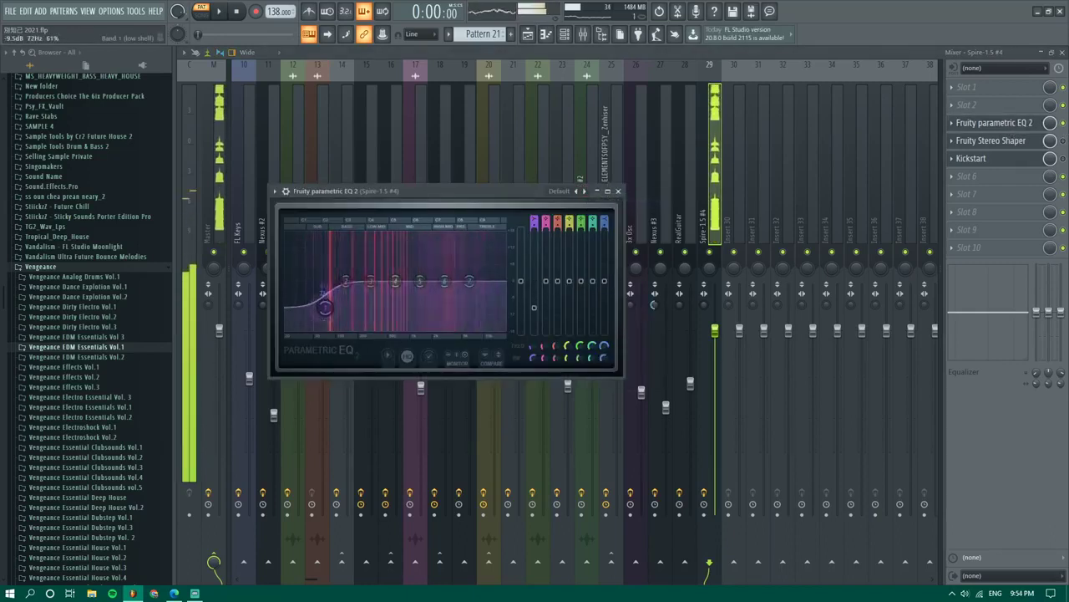
Cut the sub lows, low mids and highs with the EQ bands while auditioning notes, and raise the EQ's main level to 2.2 dB
key(c)
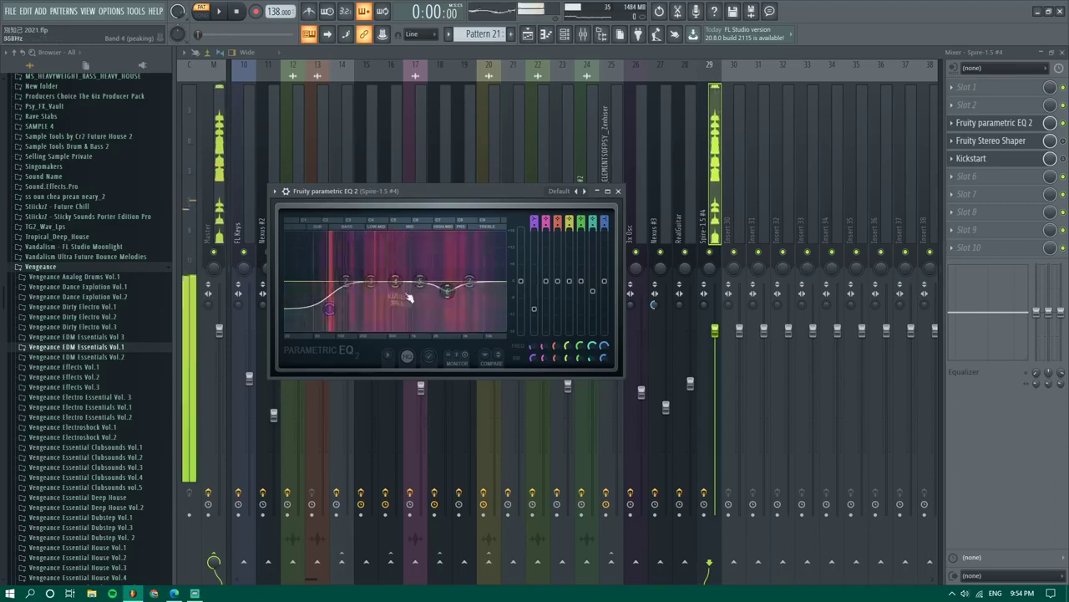
mouse_move(432, 298)
mouse_down()
mouse_move(444, 254)
mouse_move(448, 286)
mouse_up()
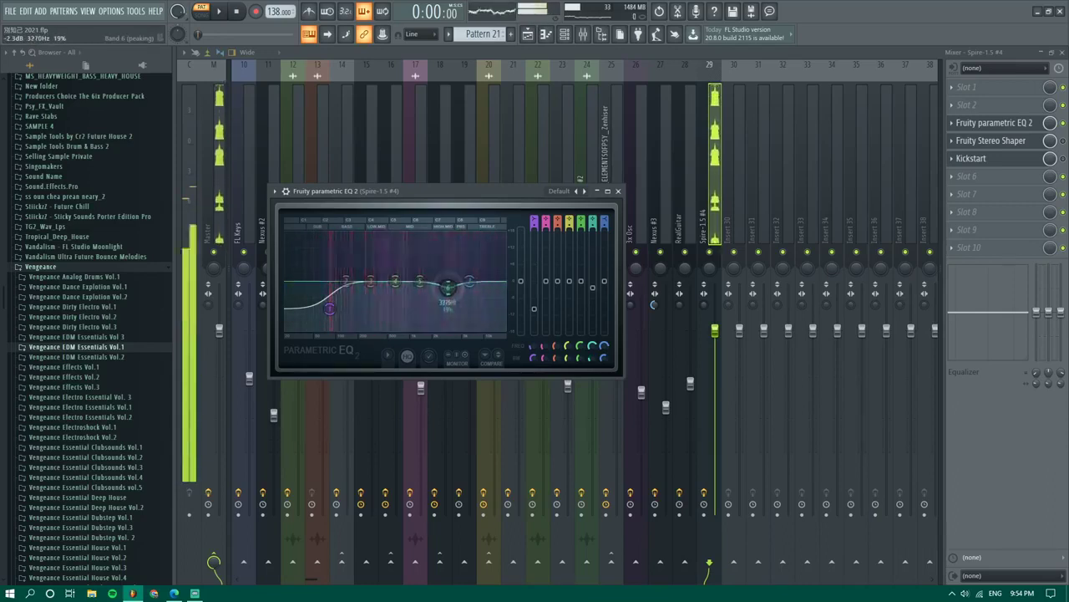
key(c)
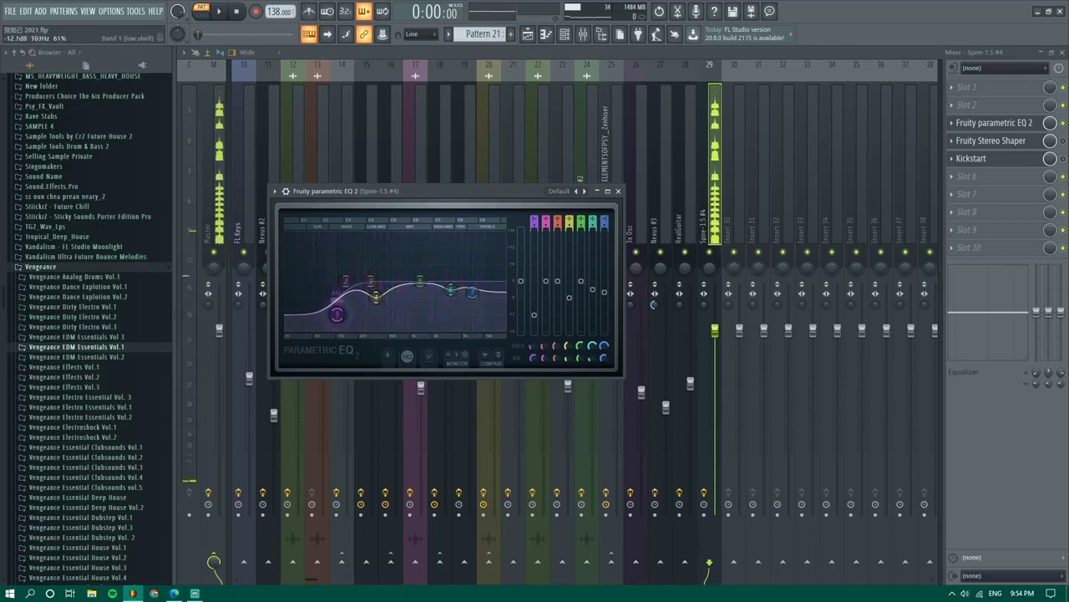
key(e)
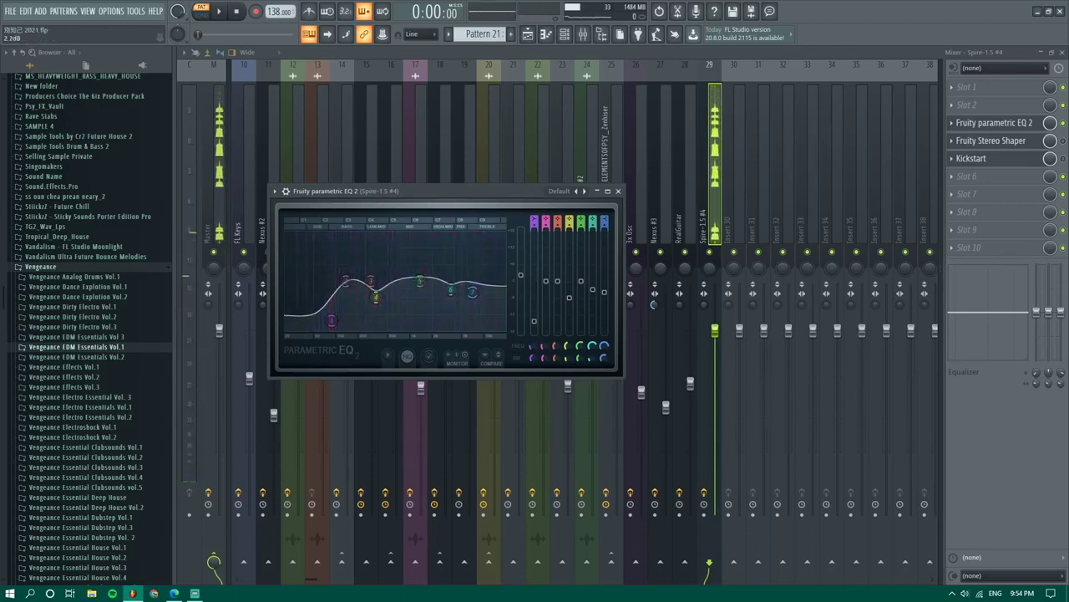
key(c)
Add Fruity Reeverb 2 to slot 6 of the Spire-1.5 #4 track and adjust its wet level to about 50%
click(954, 179)
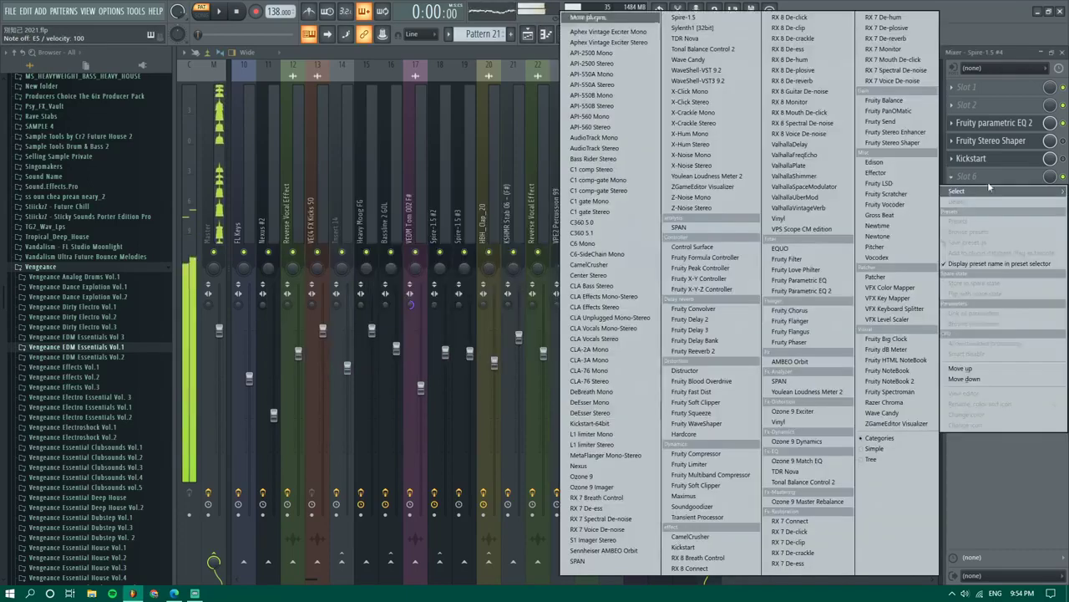
click(691, 352)
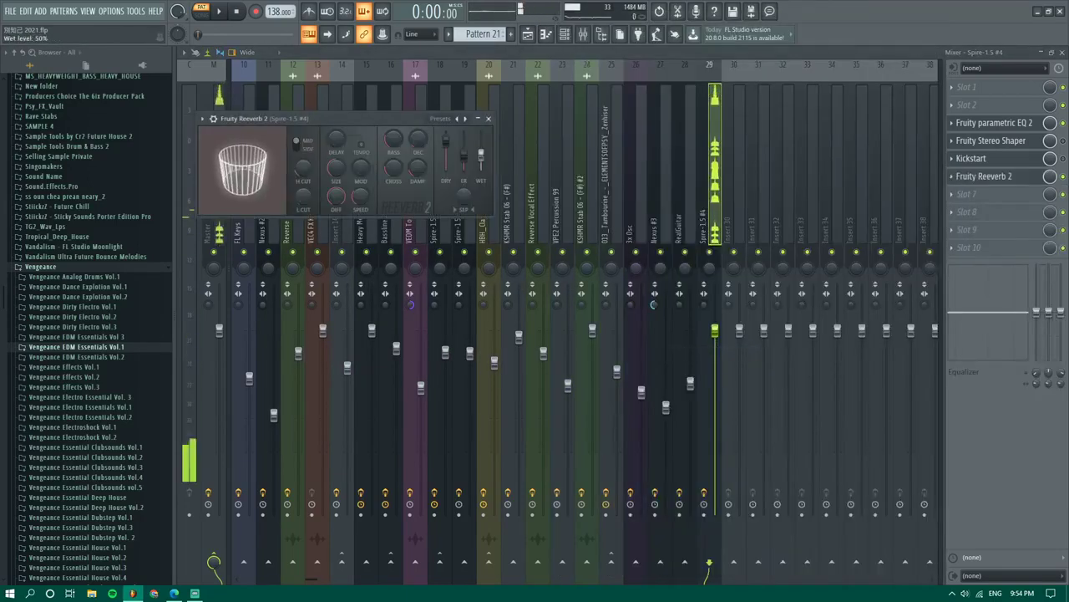
key(c)
Play the arrangement from the middle of bar 89 to hear the drop with Pattern 21
click(529, 33)
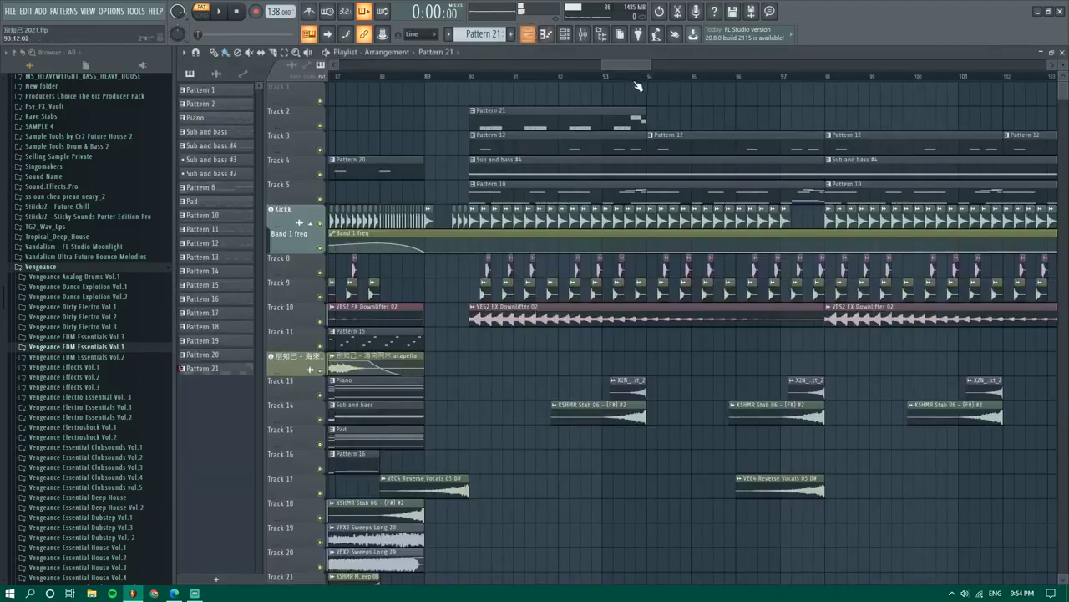
click(445, 76)
key(space)
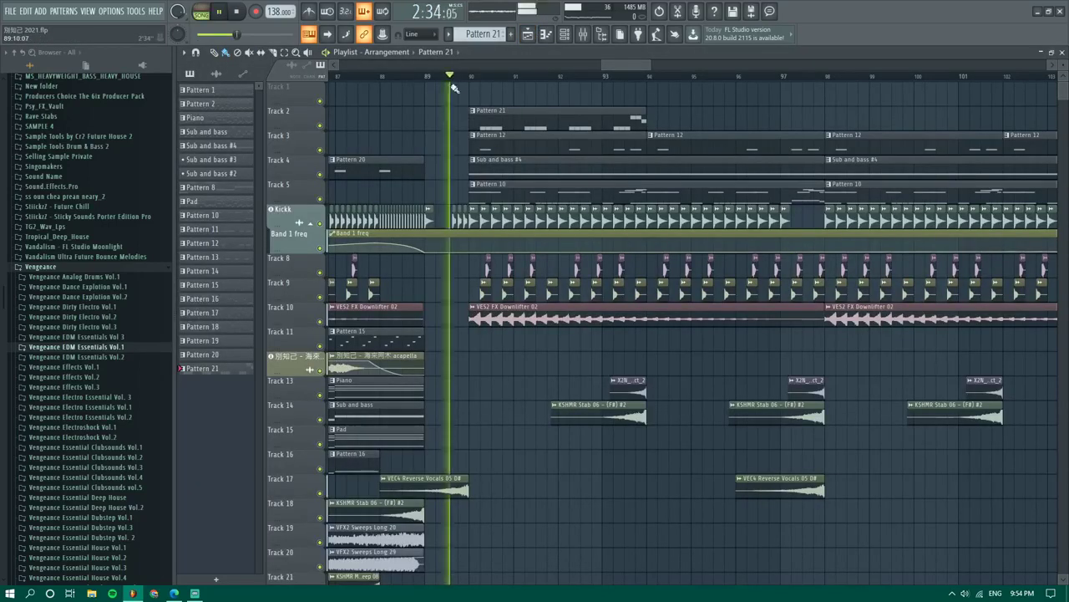
In Pattern 21, delete the first E5 note of bar 2 and lengthen that bar's last E5 to the bar's end
double_click(505, 119)
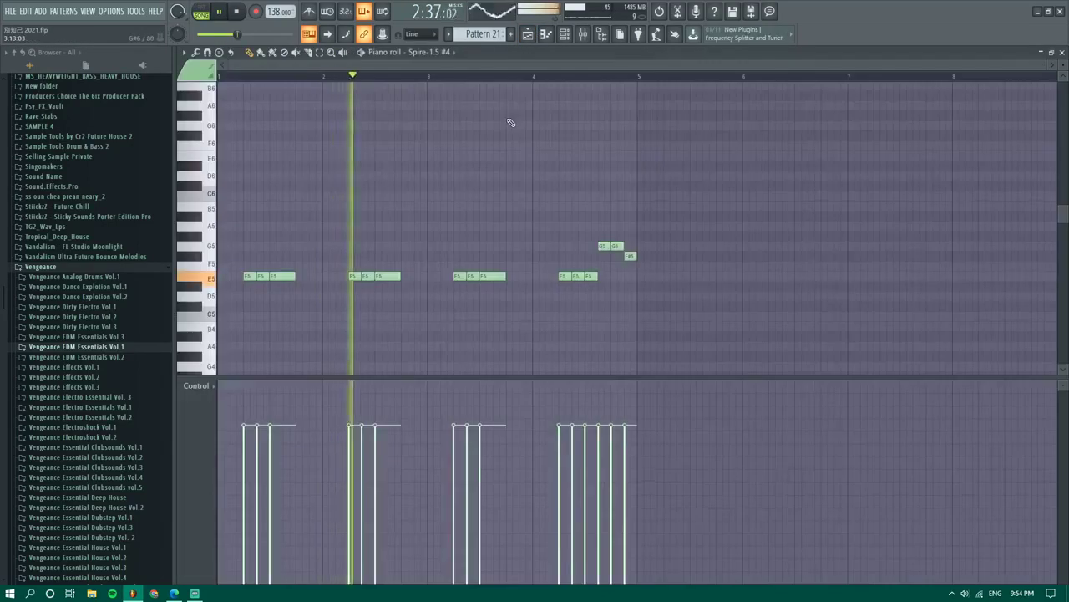
key(space)
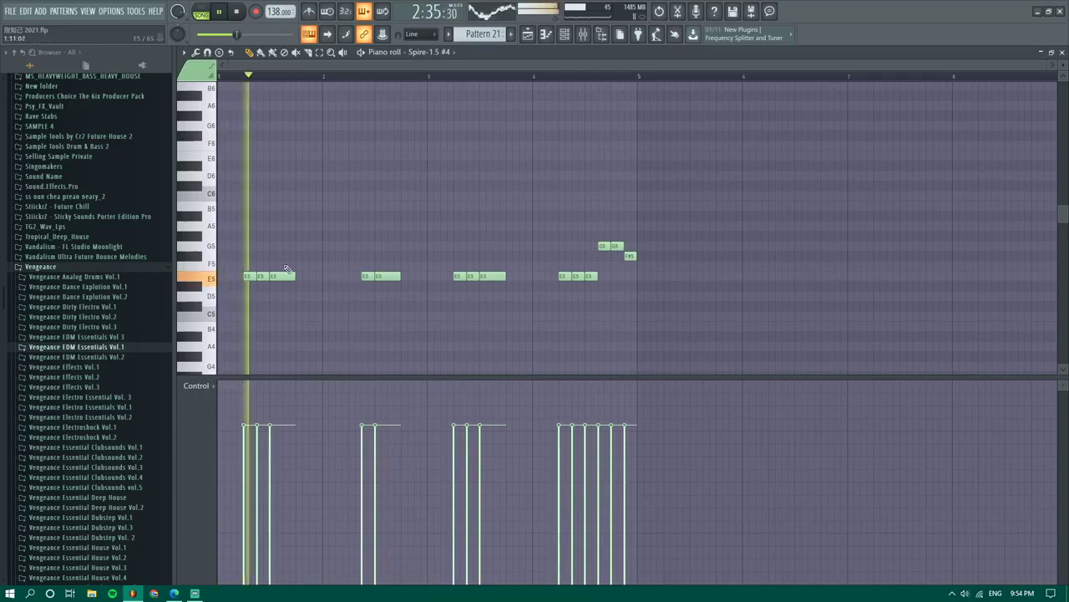
scroll(410, 277, up, 3)
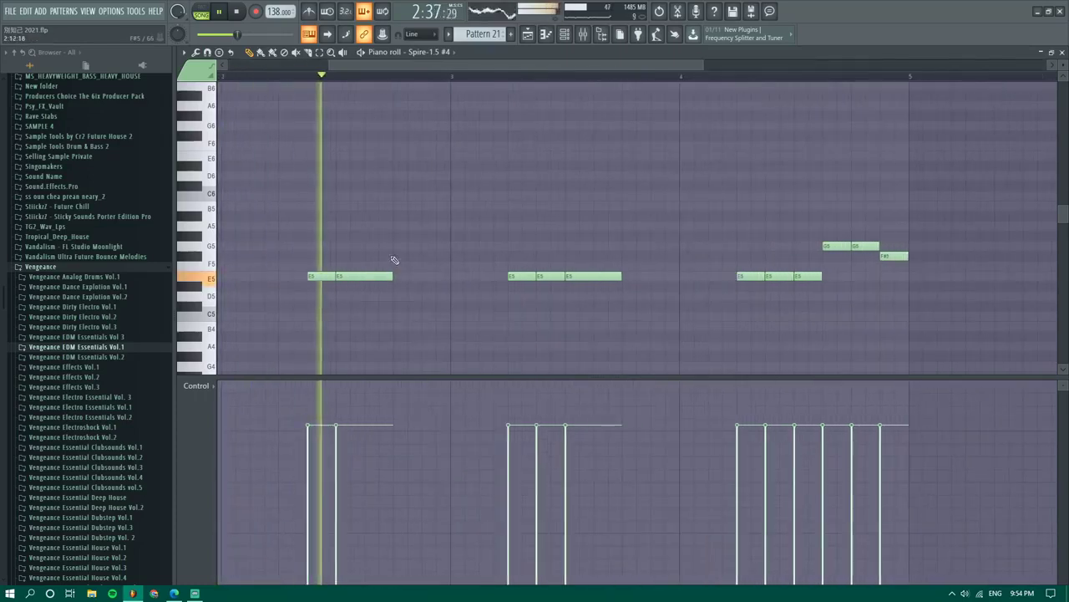
click(403, 247)
key(space)
right_click(409, 244)
key(space)
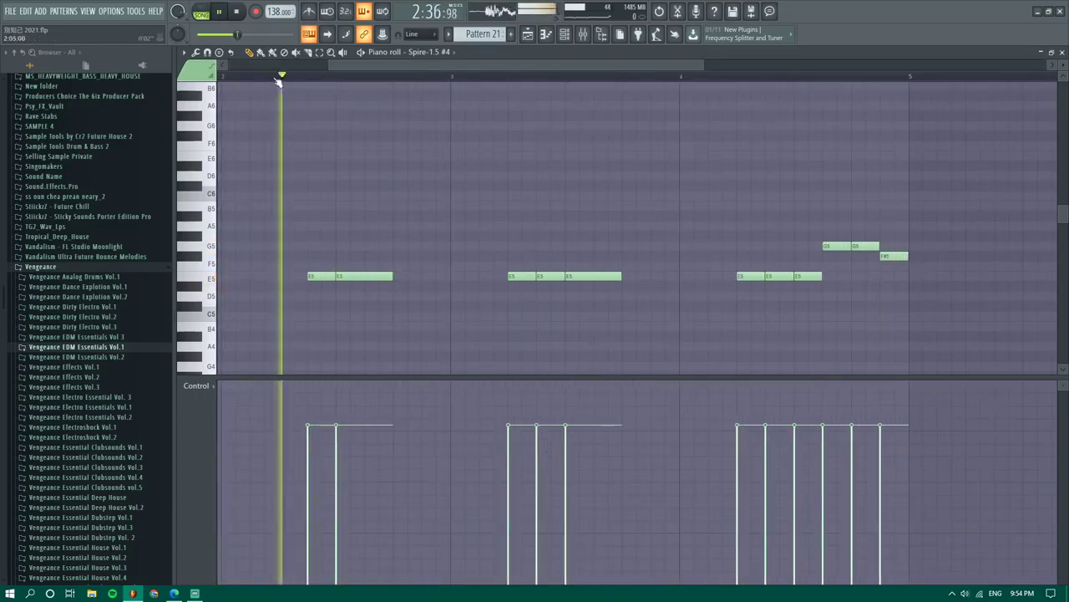
drag(398, 278, 449, 278)
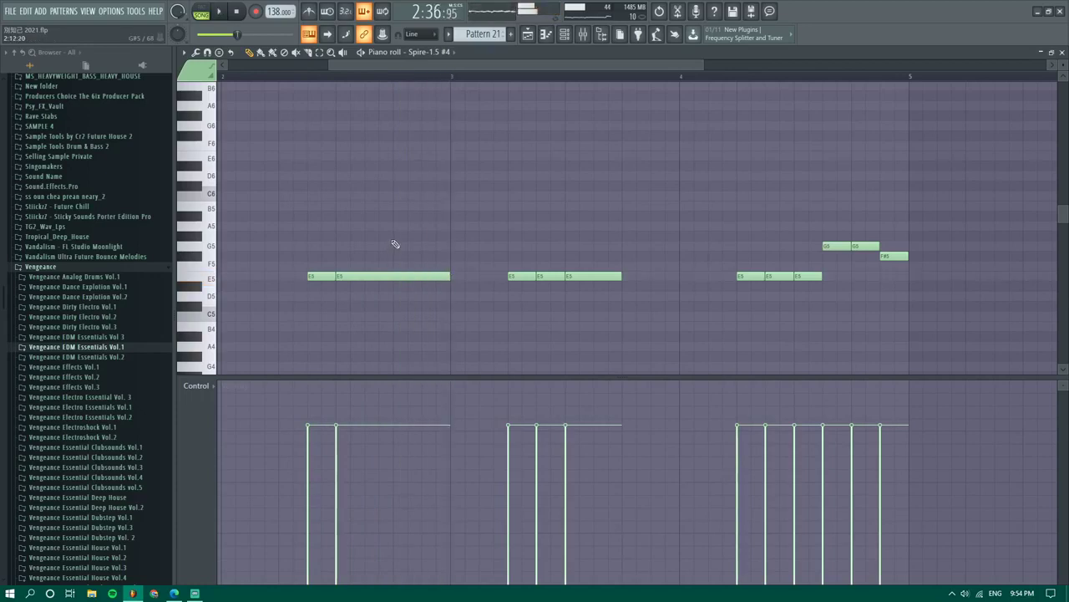
ctrl+scroll(463, 260, down, 3)
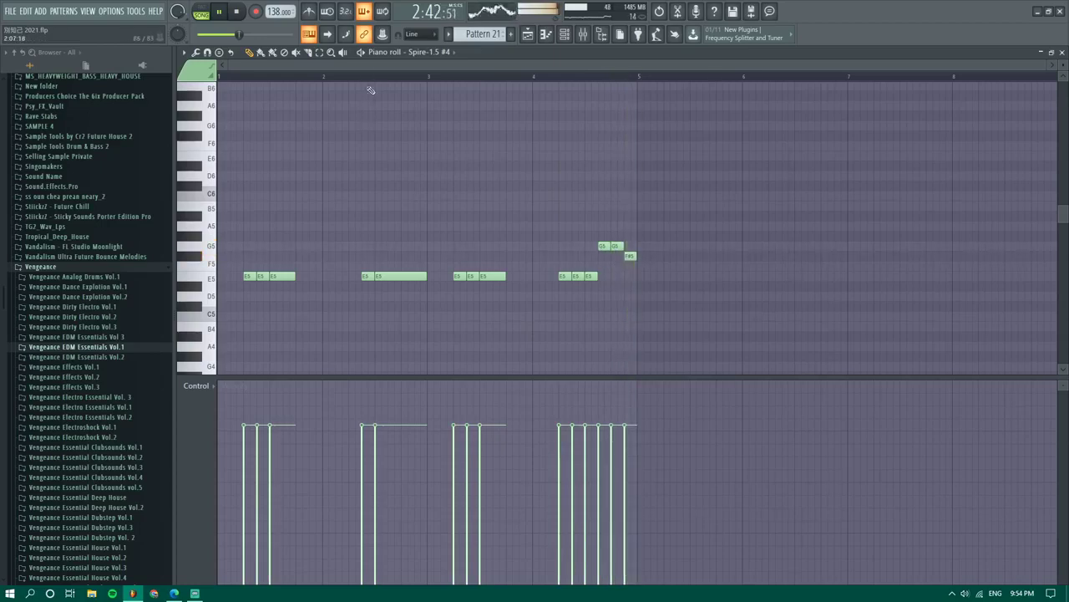
Duplicate all notes of Pattern 21 into bars 5 to 8 while the pattern plays
click(362, 53)
ctrl+drag(737, 319, 262, 226)
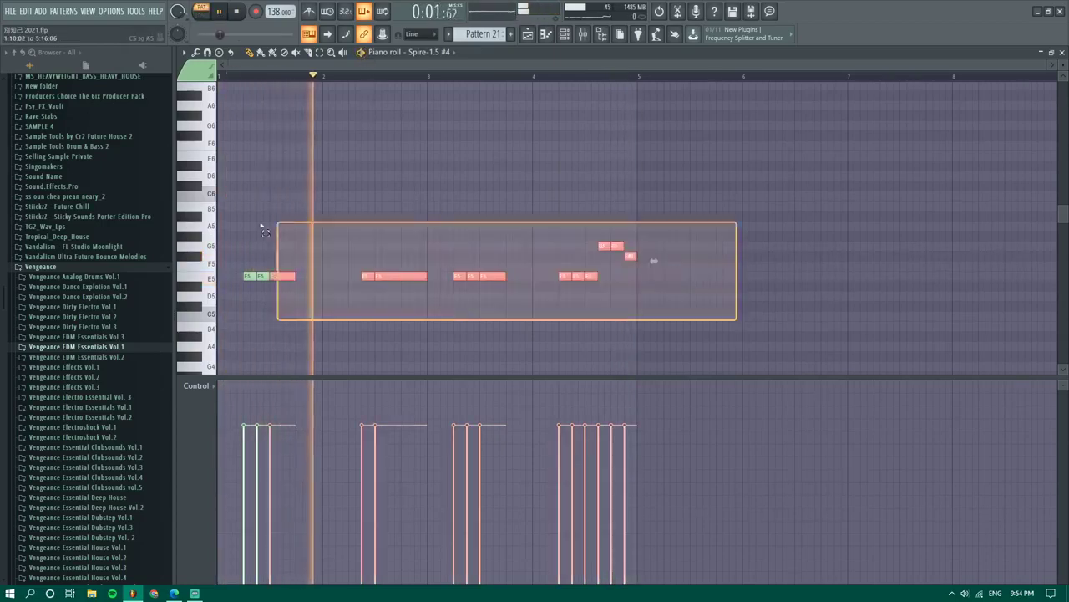
key(ctrl+b)
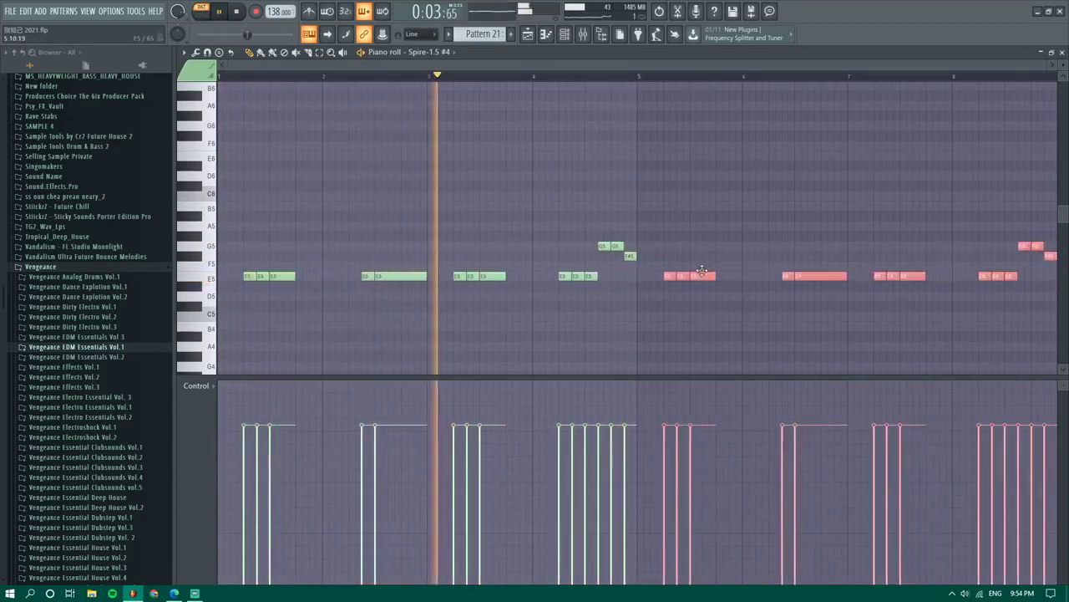
scroll(701, 270, down, 2)
Sidechain the Kickk mixer track to the Spire-1.5 #4 track
click(583, 35)
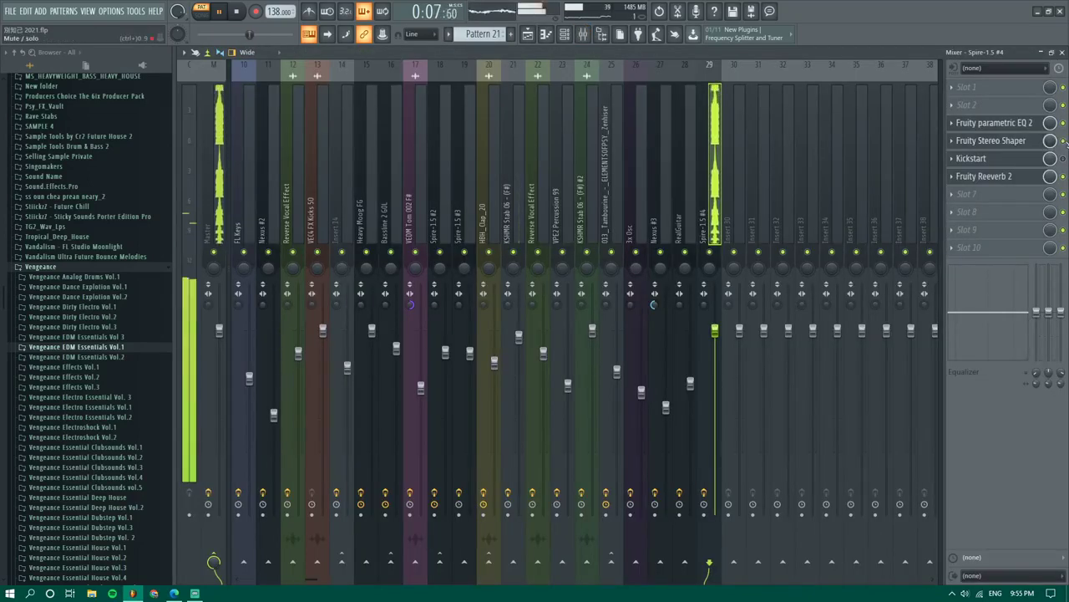
scroll(312, 209, up, 5)
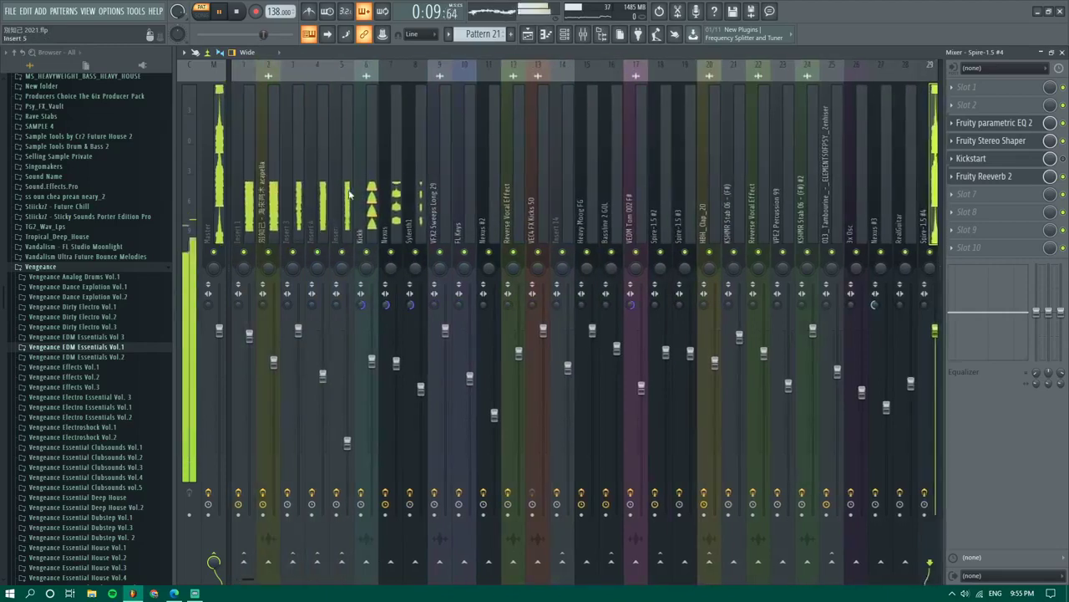
click(367, 205)
scroll(512, 174, down, 3)
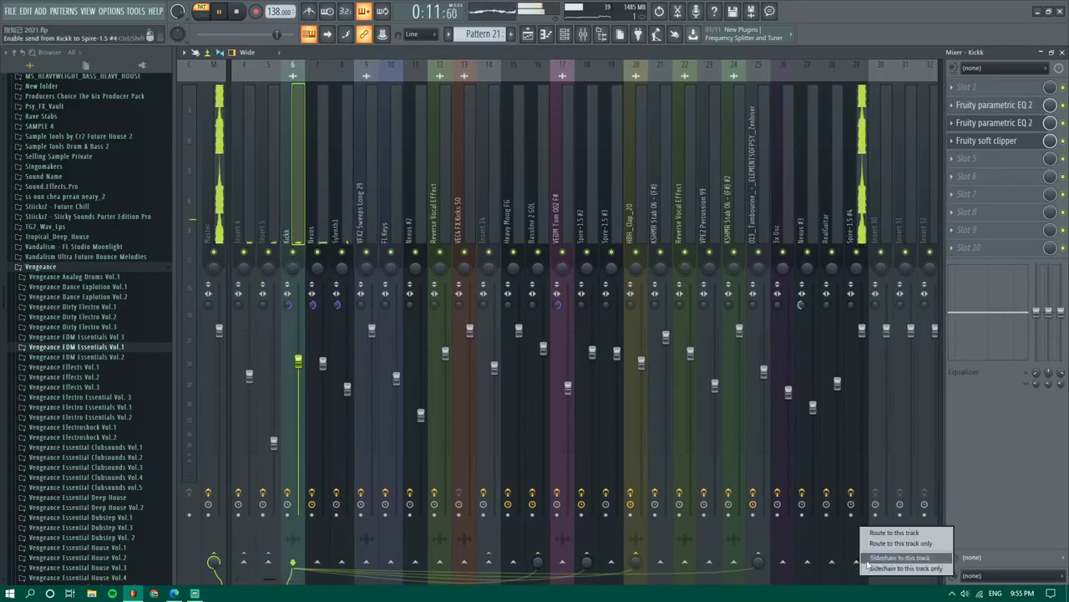
Add Fruity Limiter to slot 1 of the Spire-1.5 #4 track in compressor mode with sidechain input 1 and a raised ratio
click(862, 210)
click(969, 87)
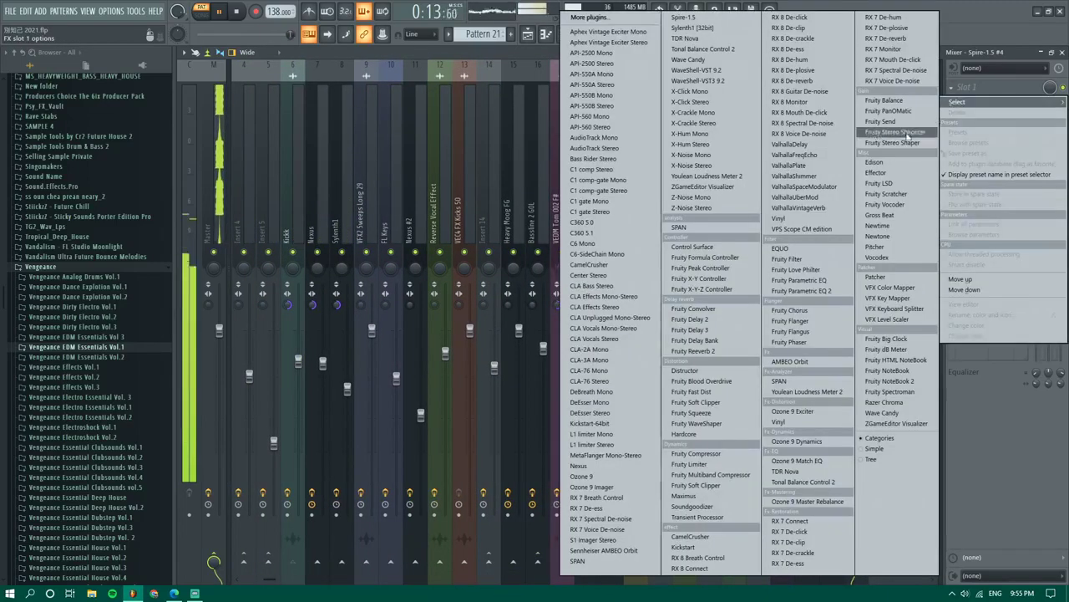
click(702, 463)
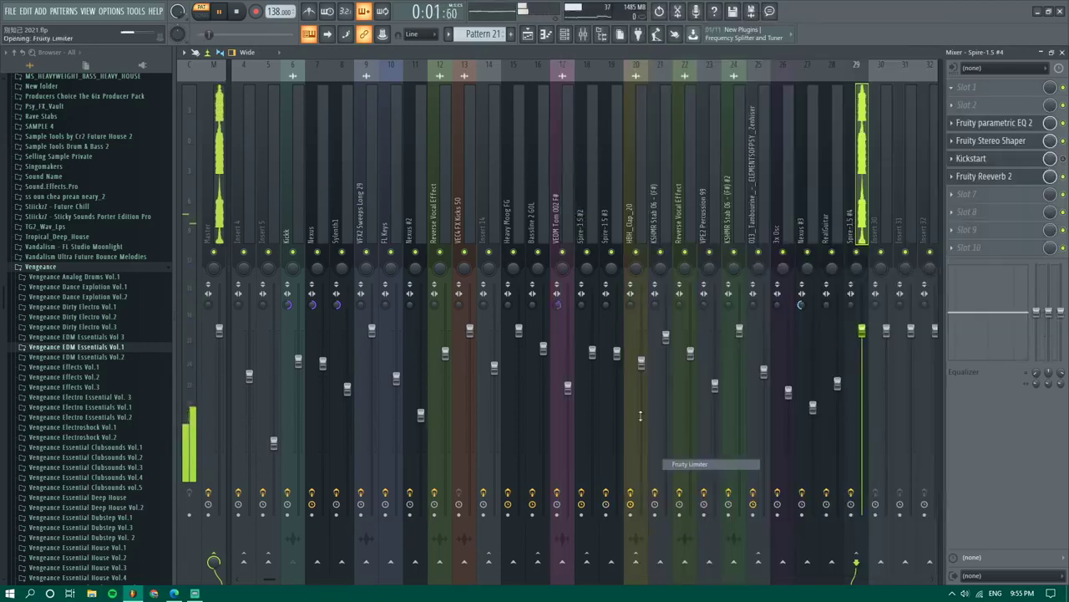
click(339, 329)
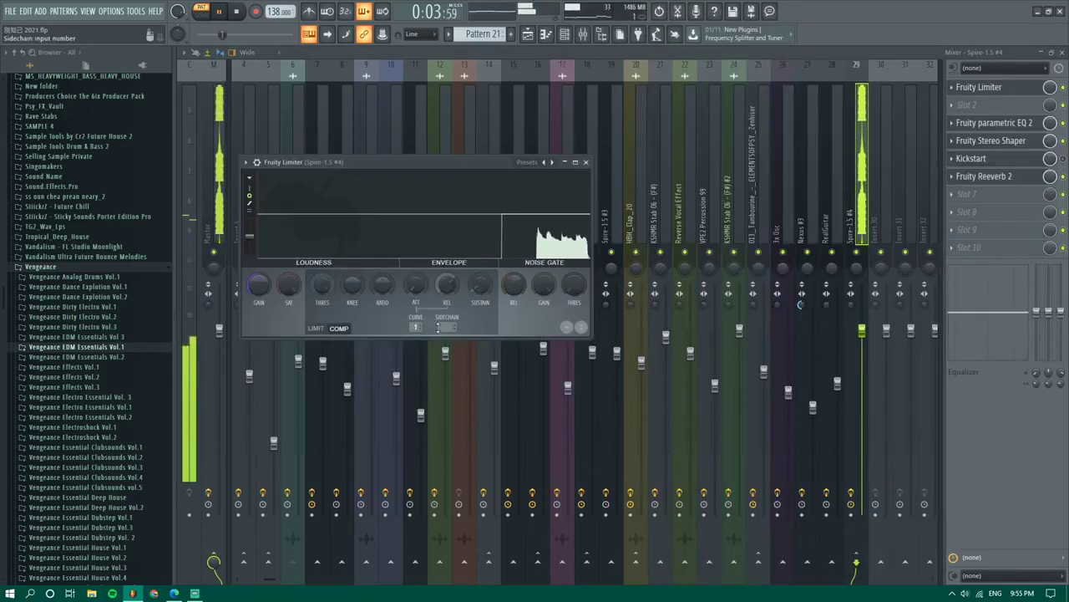
drag(383, 284, 383, 271)
Play the drop in song mode and lower the compressor threshold of the Spire-1.5 #4 track's Fruity Limiter
click(201, 14)
click(527, 36)
click(527, 36)
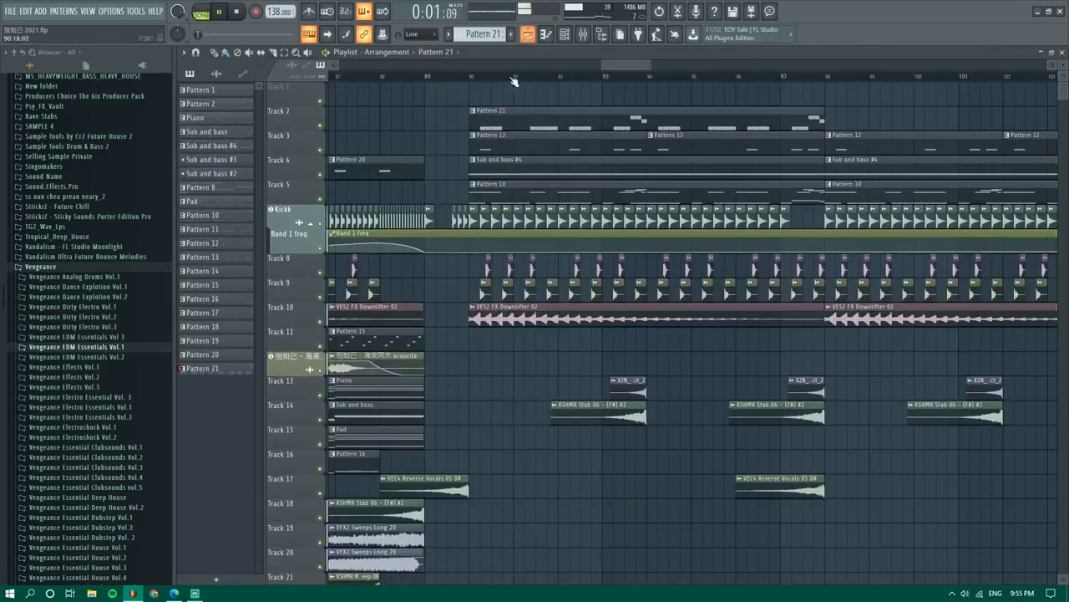
click(583, 34)
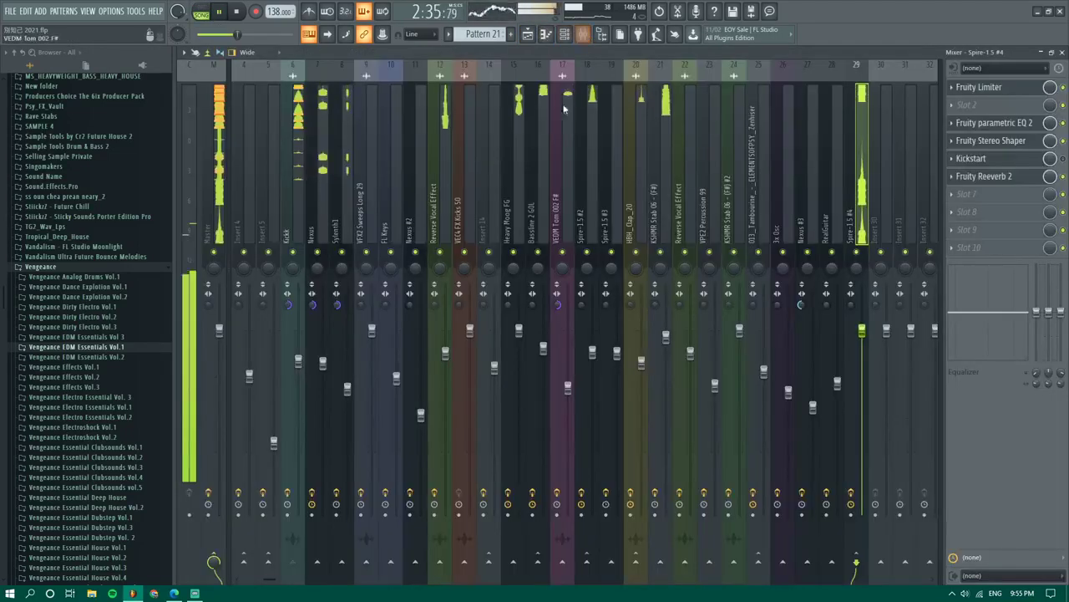
click(979, 87)
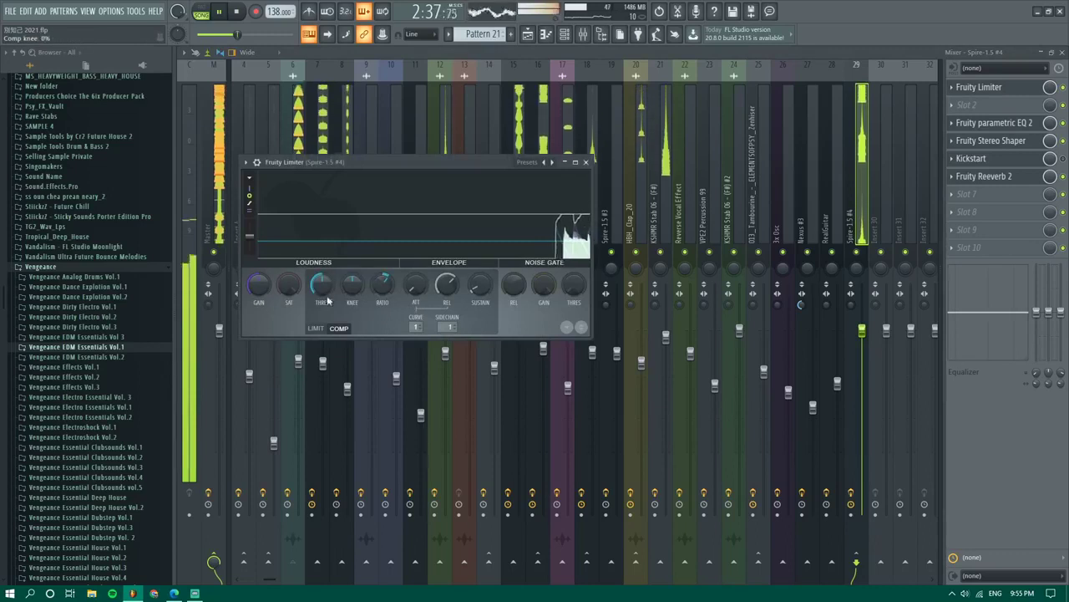
drag(320, 283, 317, 287)
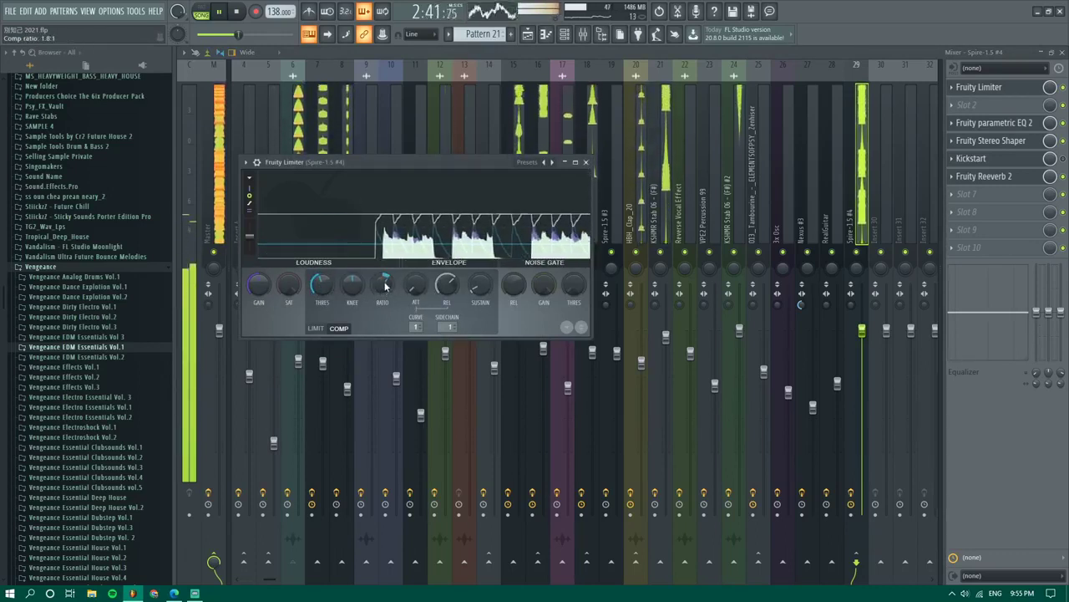
key(space)
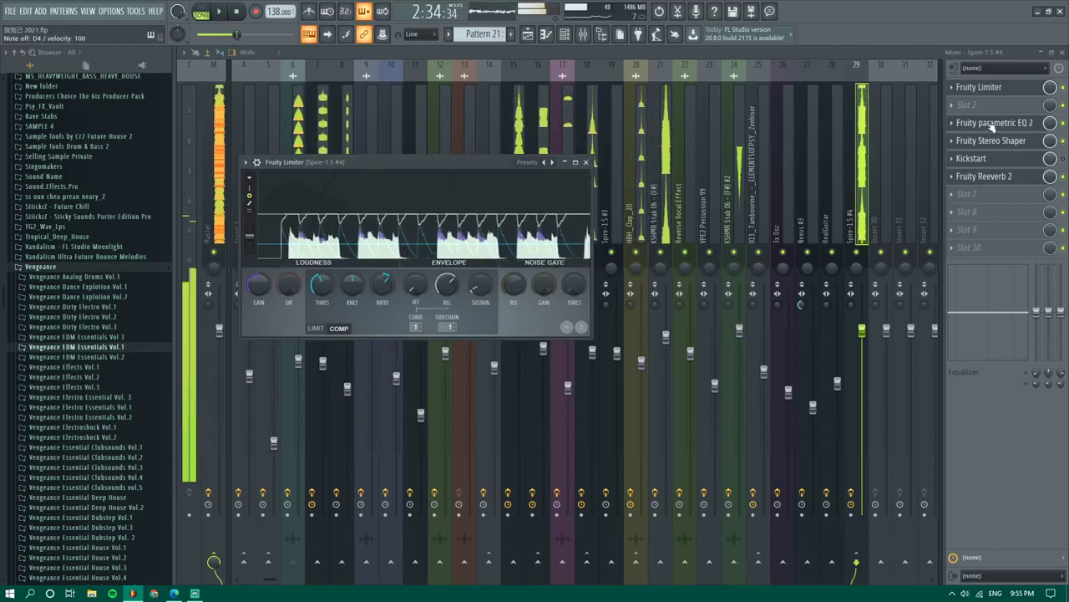
Disable Fruity Stereo Shaper on the Spire-1.5 #4 track and enable Kickstart with its Mids Chain curve
click(987, 125)
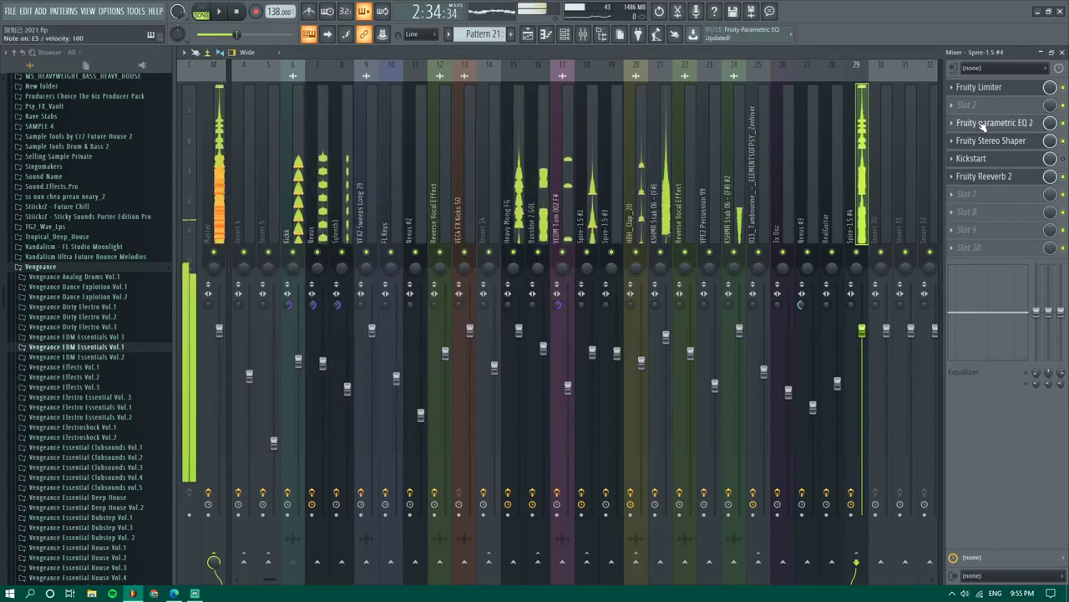
click(1064, 142)
key(c)
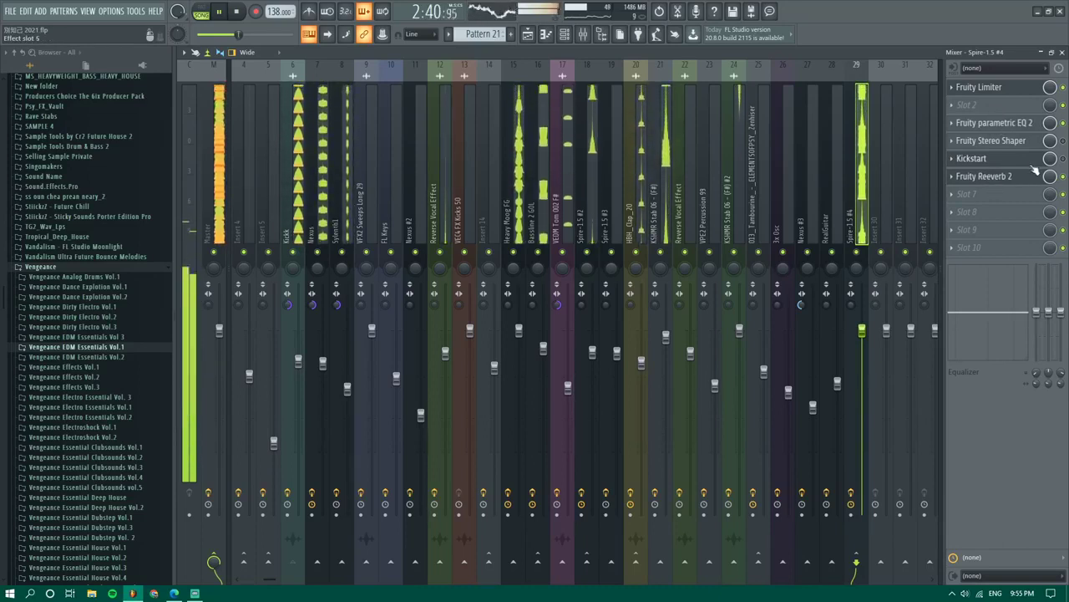
click(973, 158)
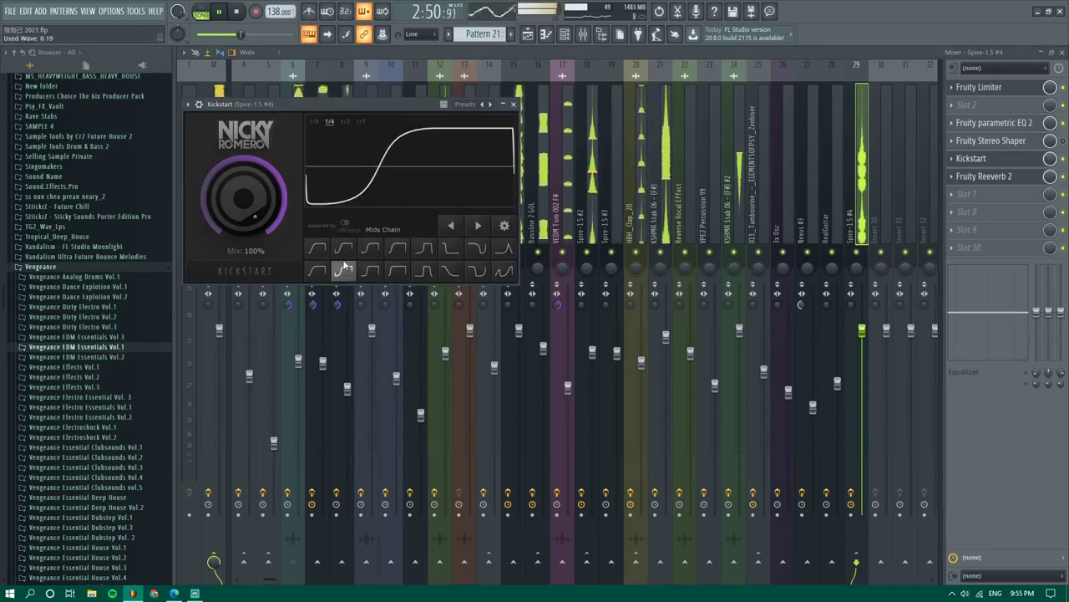
Set Kickstart on the Spire-1.5 #4 track to the Reverse Long Chain curve and replay the drop
click(528, 35)
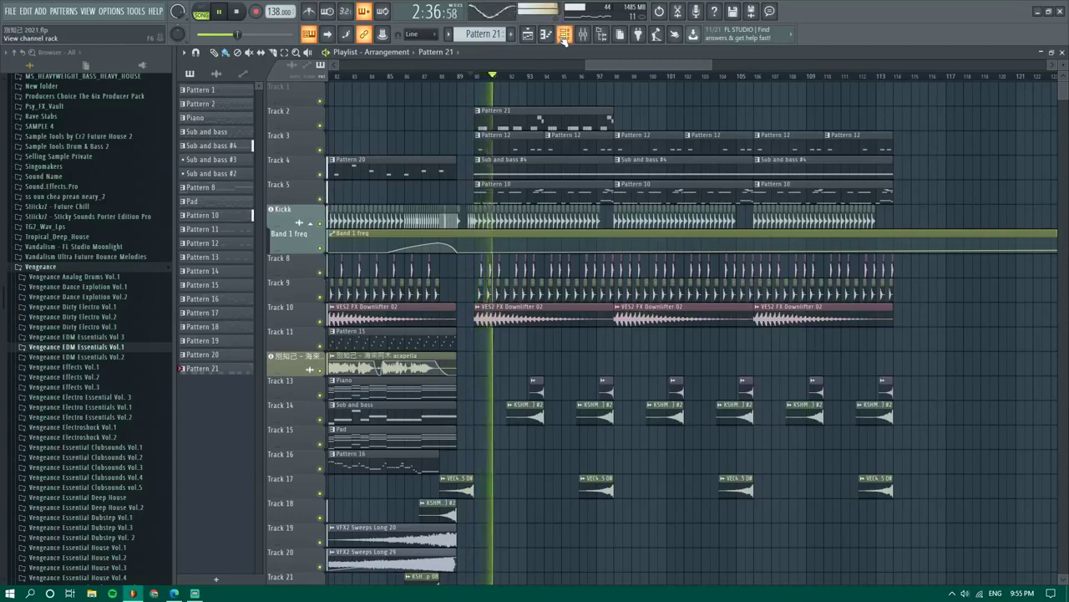
click(564, 35)
key(space)
click(584, 35)
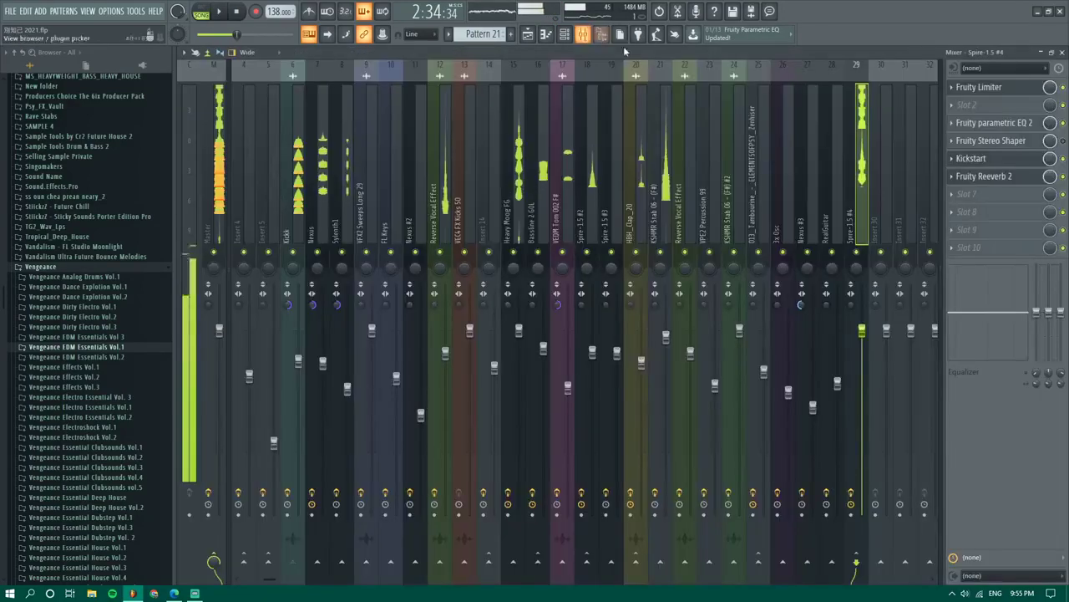
click(1009, 160)
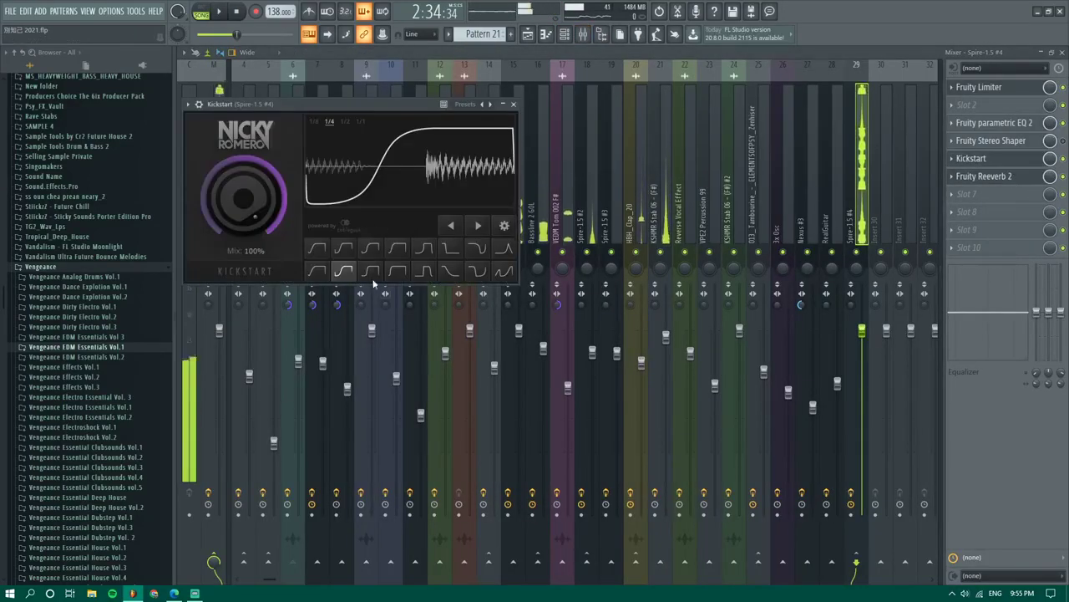
click(318, 272)
key(space)
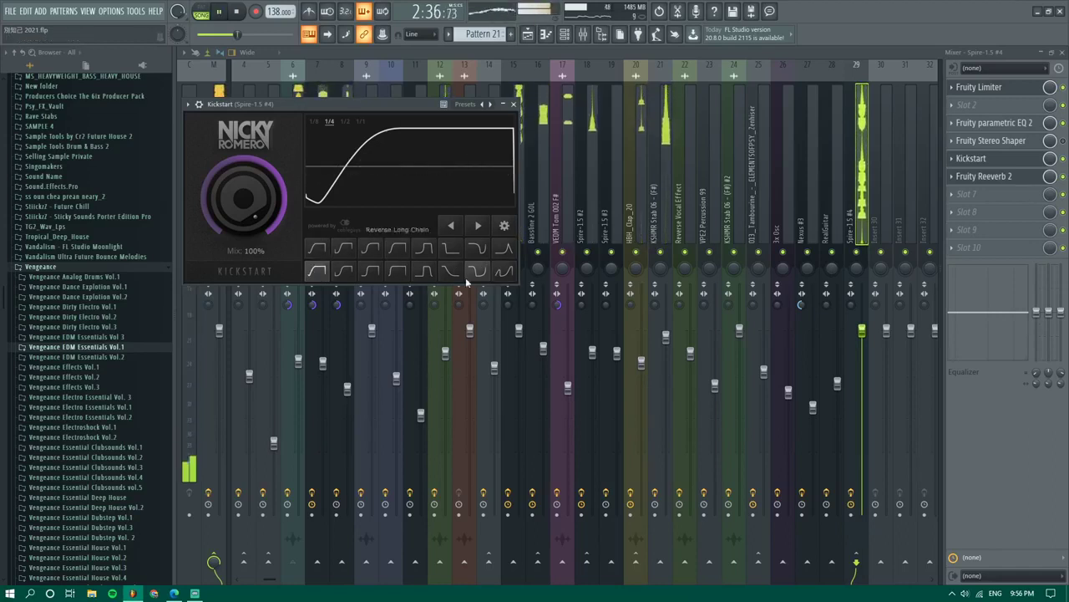
Move Fruity Stereo Shaper after Fruity Reeverb 2 to slot 6 of the Spire-1.5 #4 track, re-enable it and open its settings
click(864, 334)
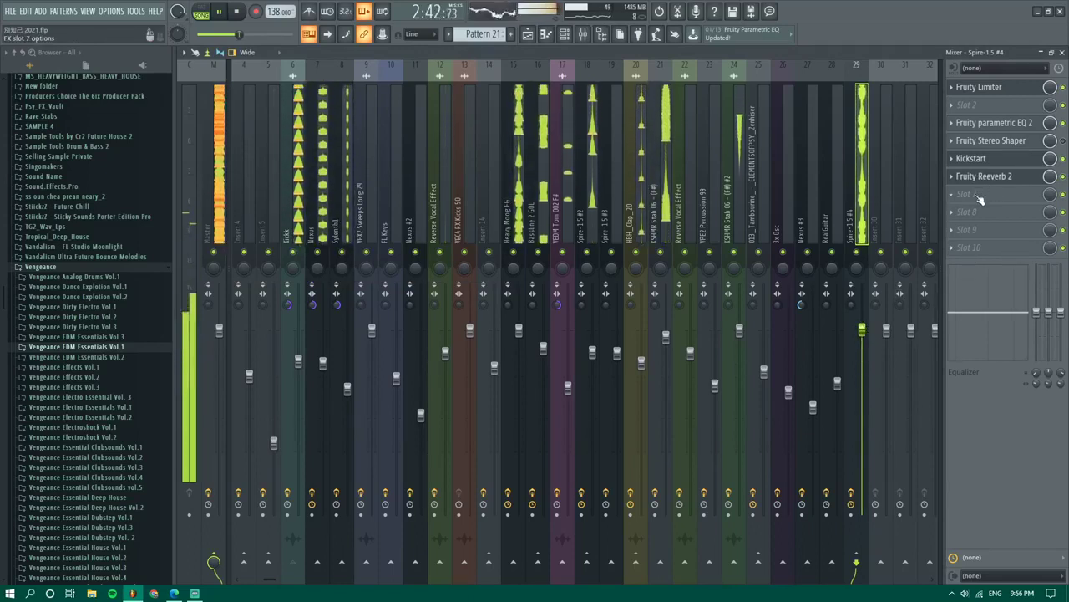
scroll(992, 160, up, 1)
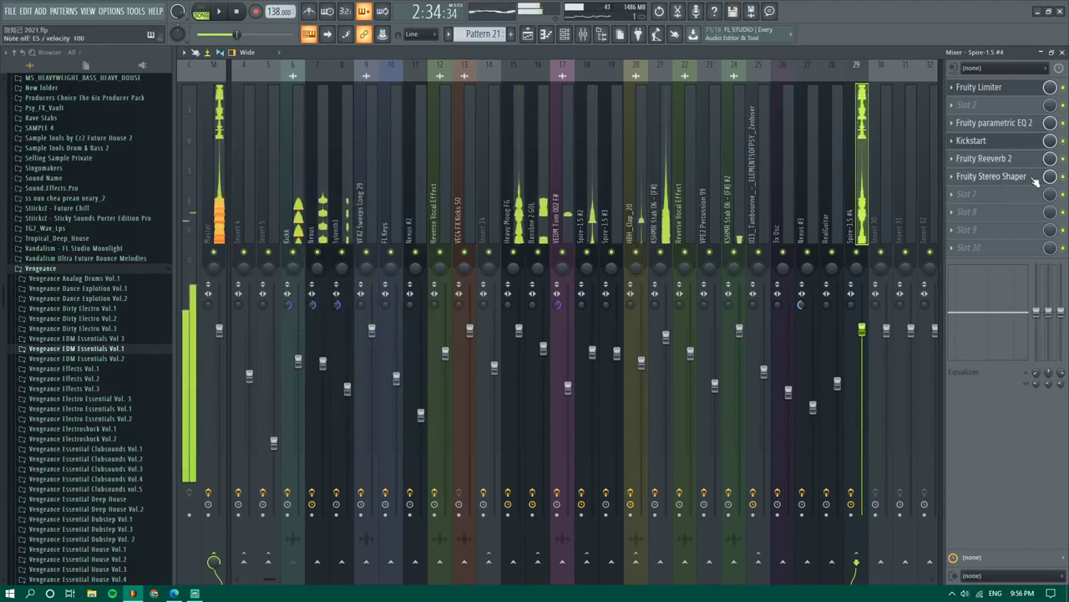
click(1017, 176)
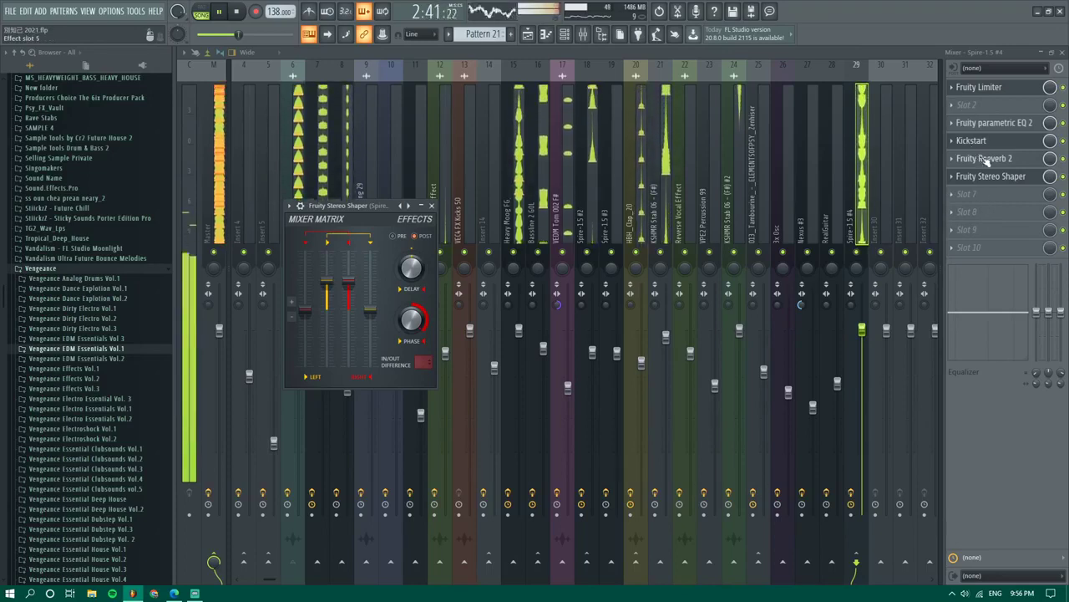
Add Fruity Balance to slot 7 of the Spire-1.5 #4 track with volume about 2.1 dB, and select the Master track
click(983, 194)
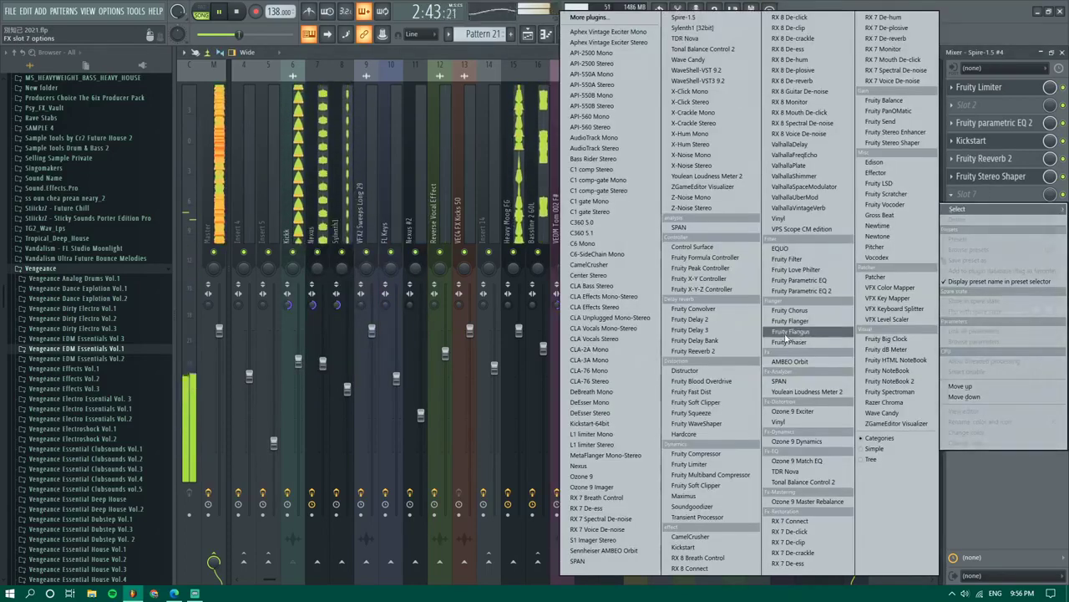
click(884, 101)
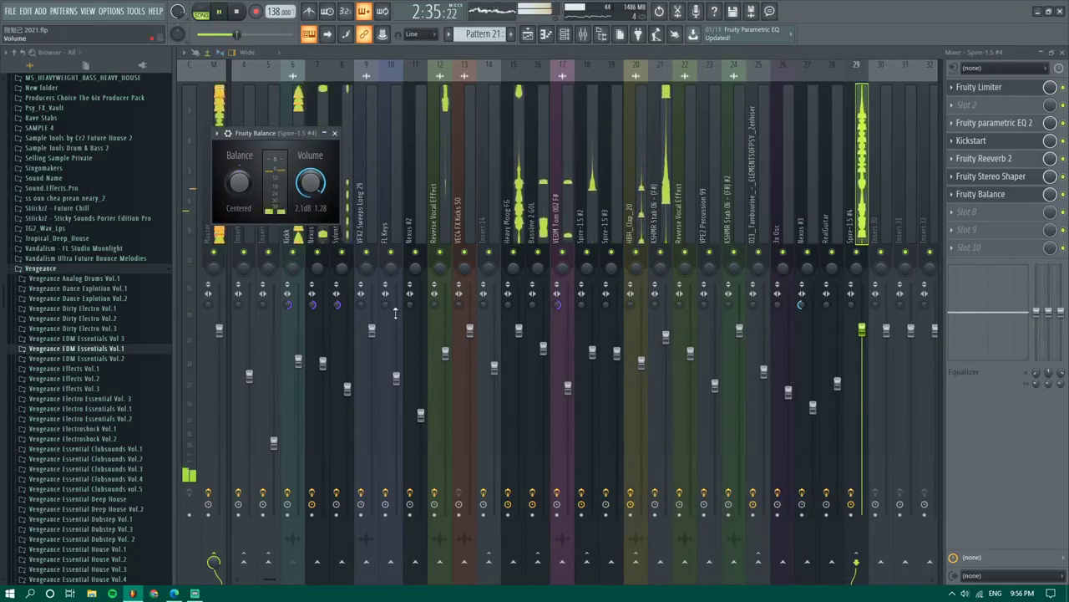
click(222, 124)
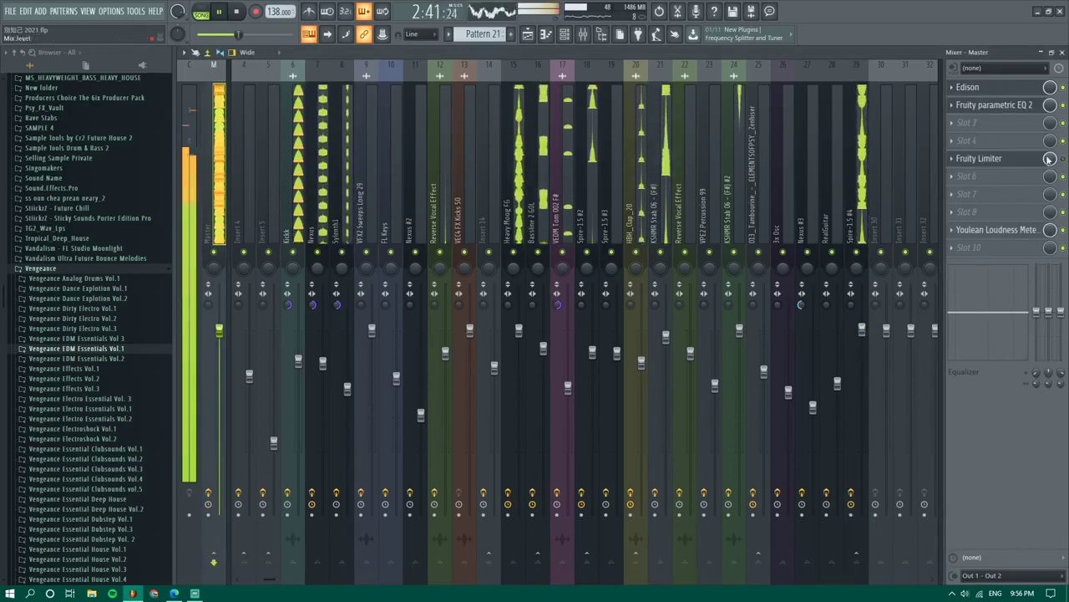
Open Pattern 21 in the piano roll and add a four-step B4 note at the end of bar 2
key(F5)
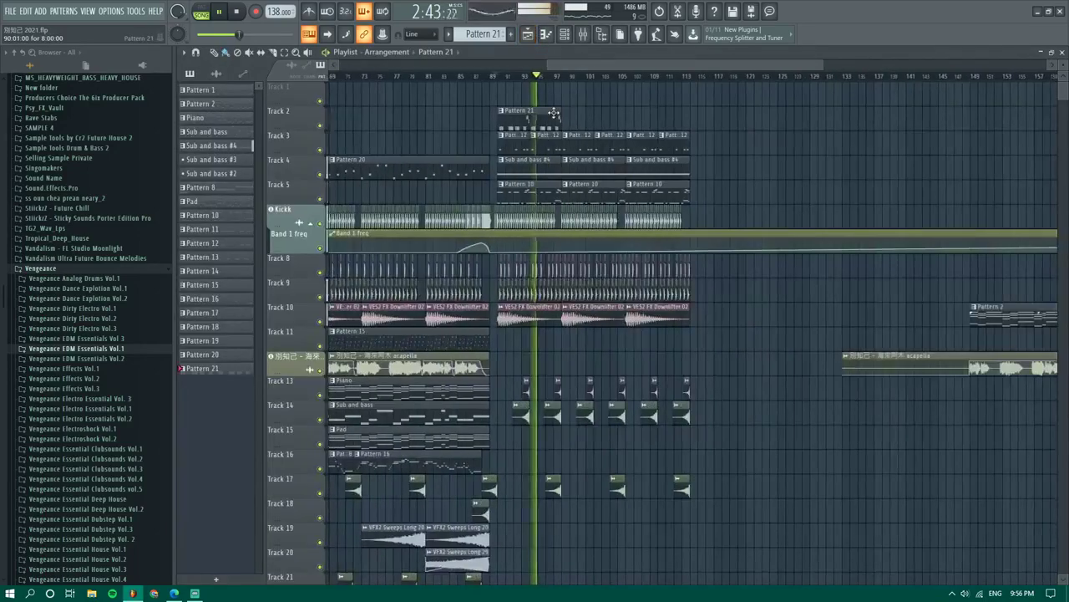
double_click(554, 112)
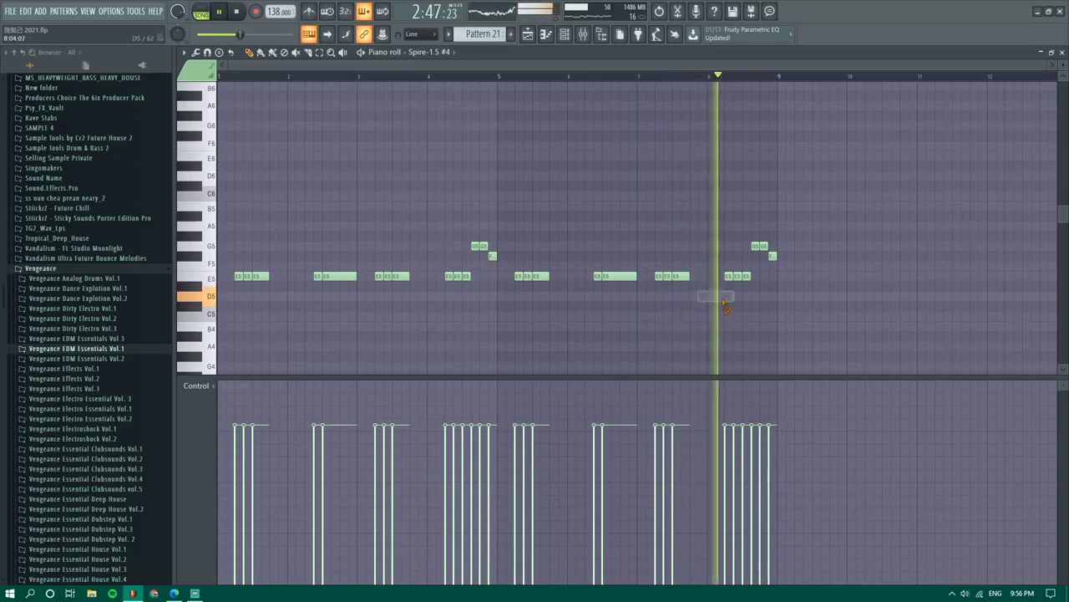
key(space)
click(388, 79)
key(space)
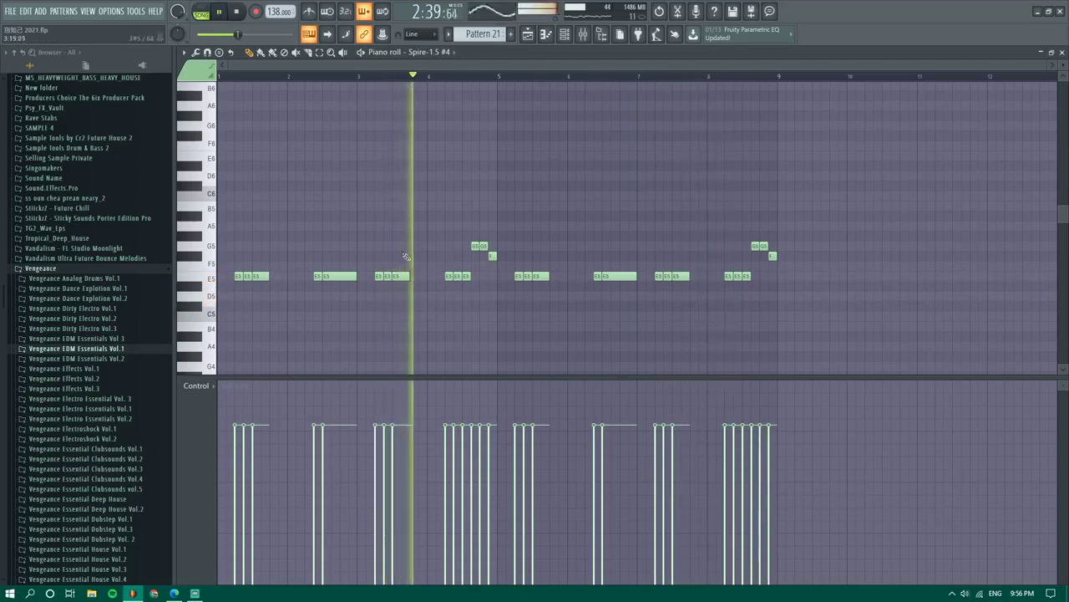
key(space)
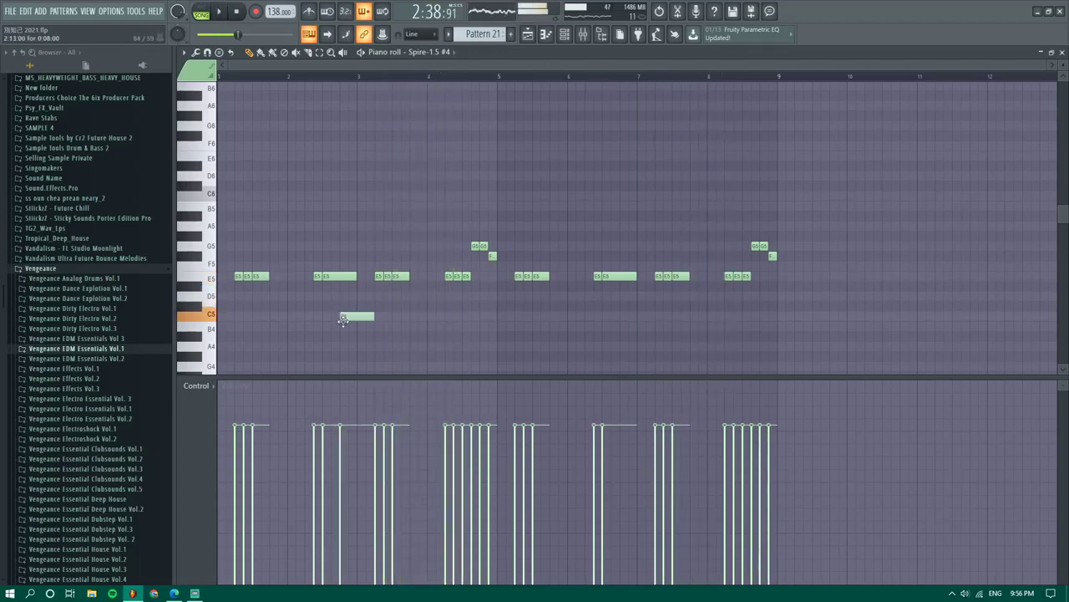
key(space)
key(space)
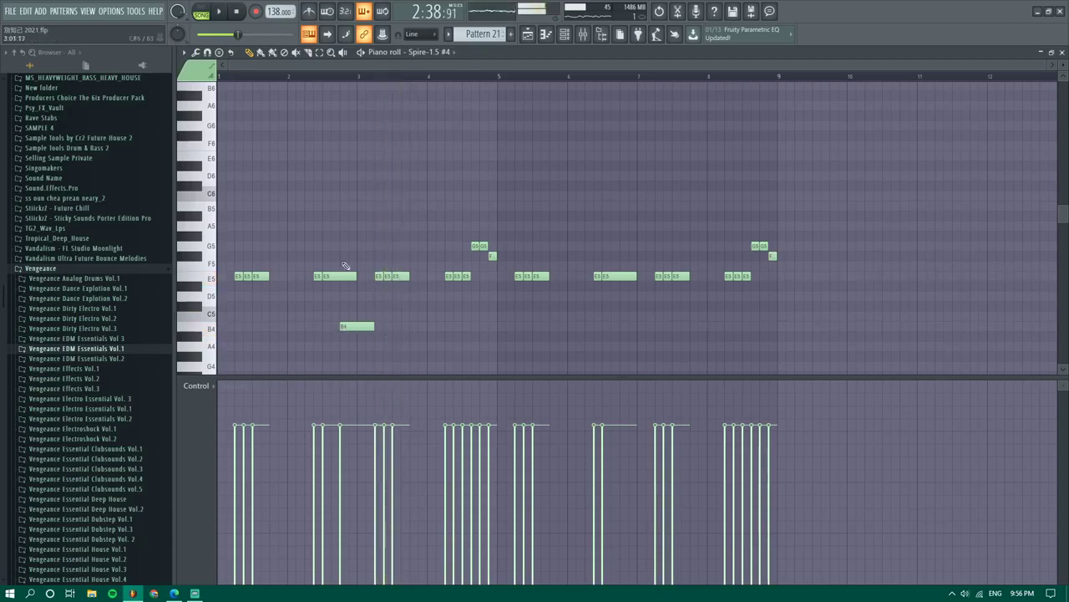
click(285, 80)
key(space)
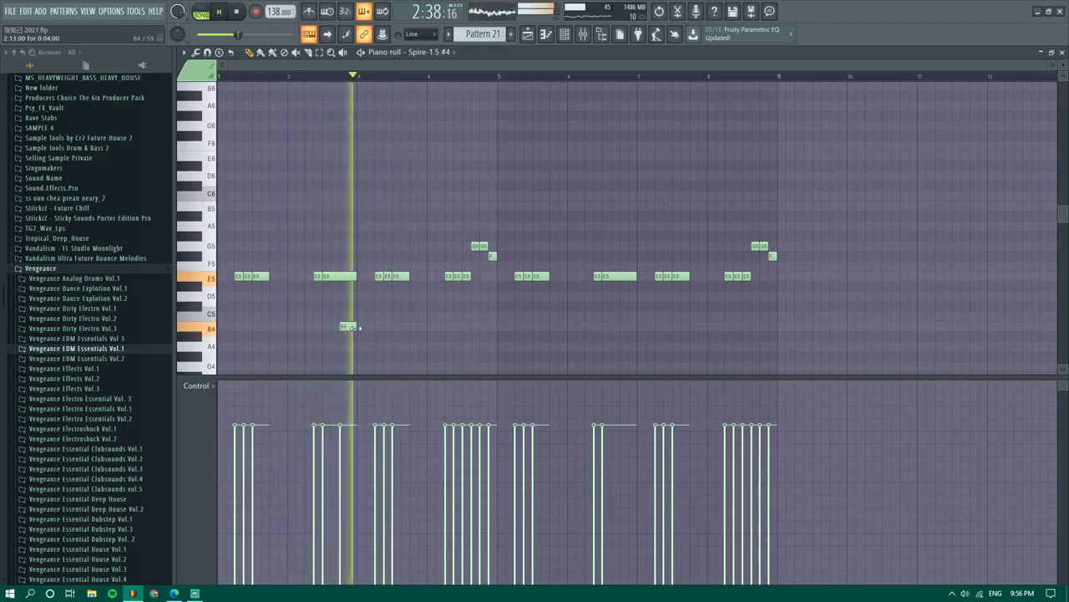
key(space)
key(space)
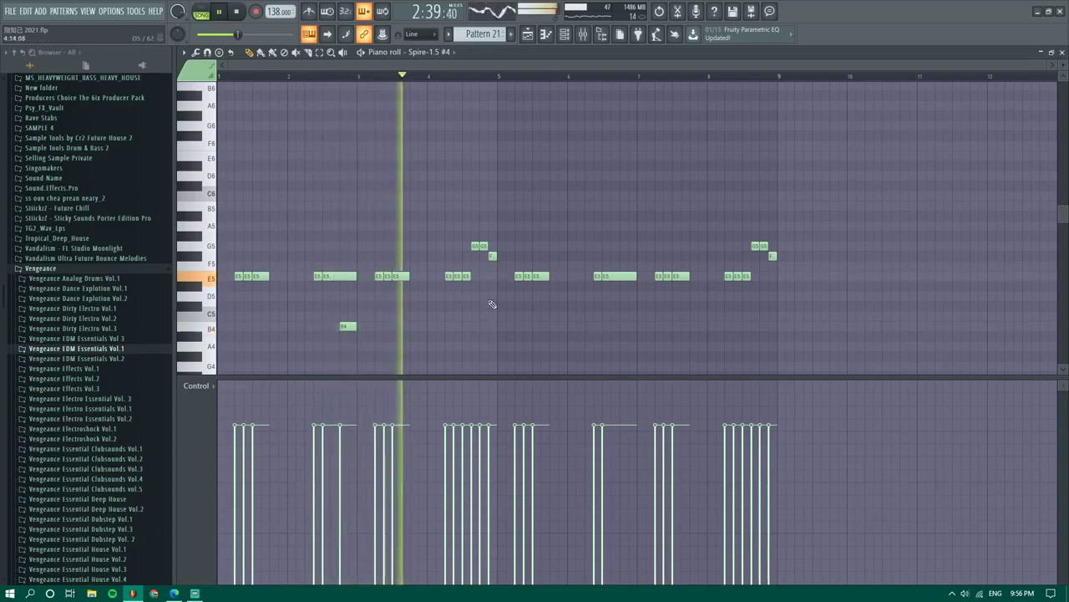
Add a four-step G5 note at the end of bar 6 above the long E5 note
click(627, 205)
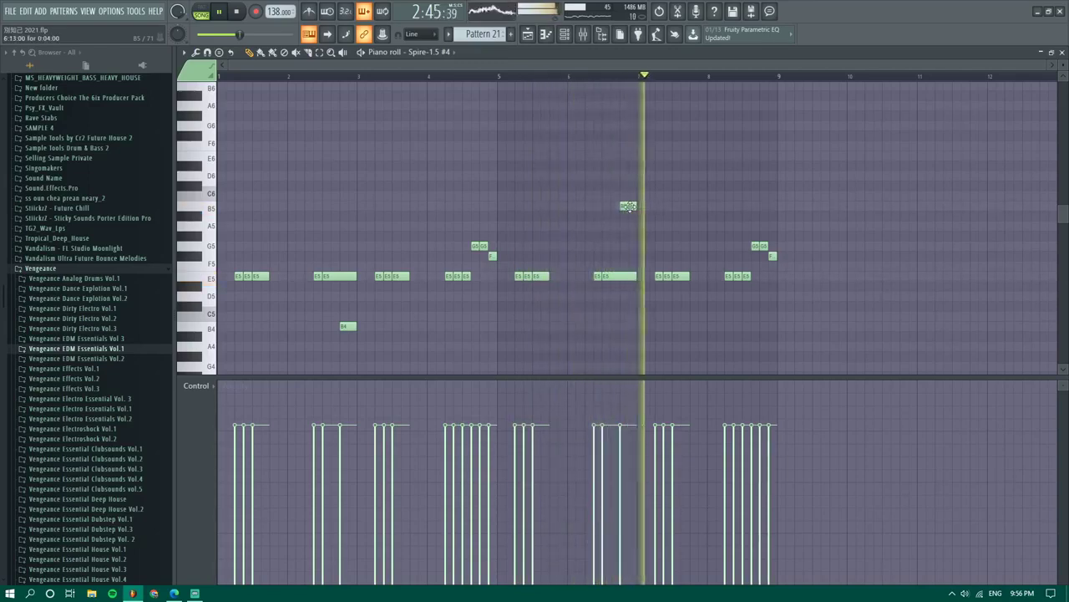
key(space)
drag(629, 206, 629, 246)
key(space)
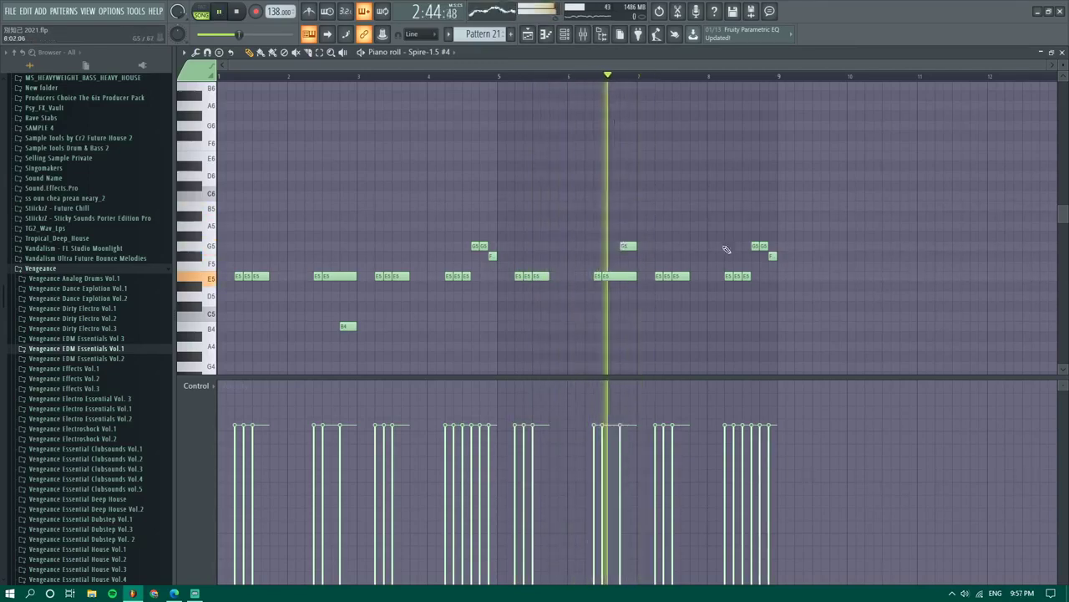
Replace the notes in bar 8 with consecutive four-step C6, B5 and G5 notes
right_click(738, 276)
right_click(760, 245)
right_click(772, 255)
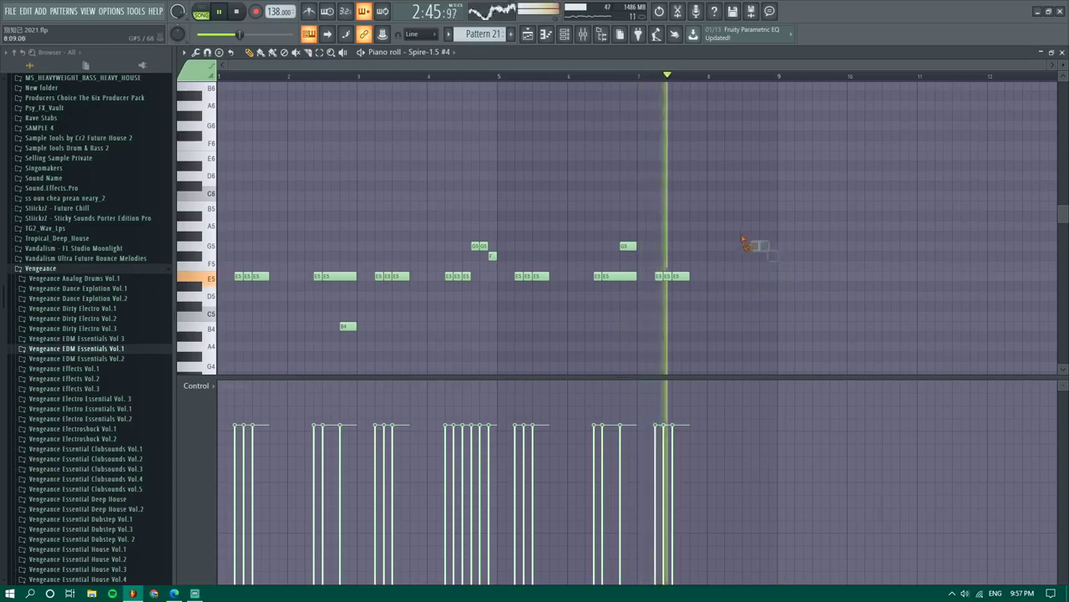
click(729, 196)
click(746, 206)
click(762, 245)
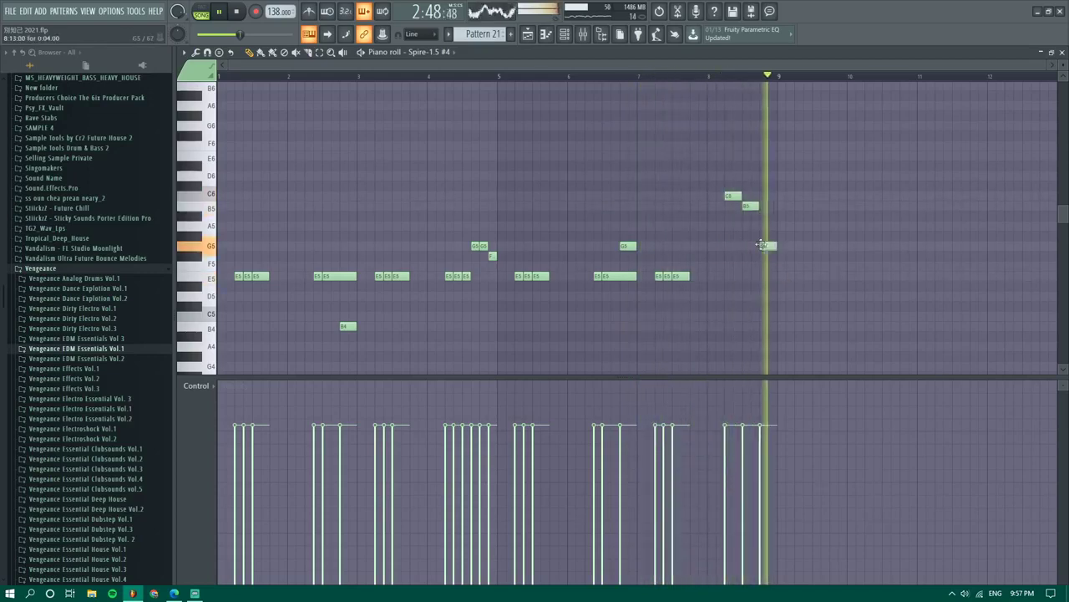
Delete the B5 note in bar 8 and extend the C6 note to the end of the bar
ctrl+scroll(747, 139, up, 3)
right_click(757, 204)
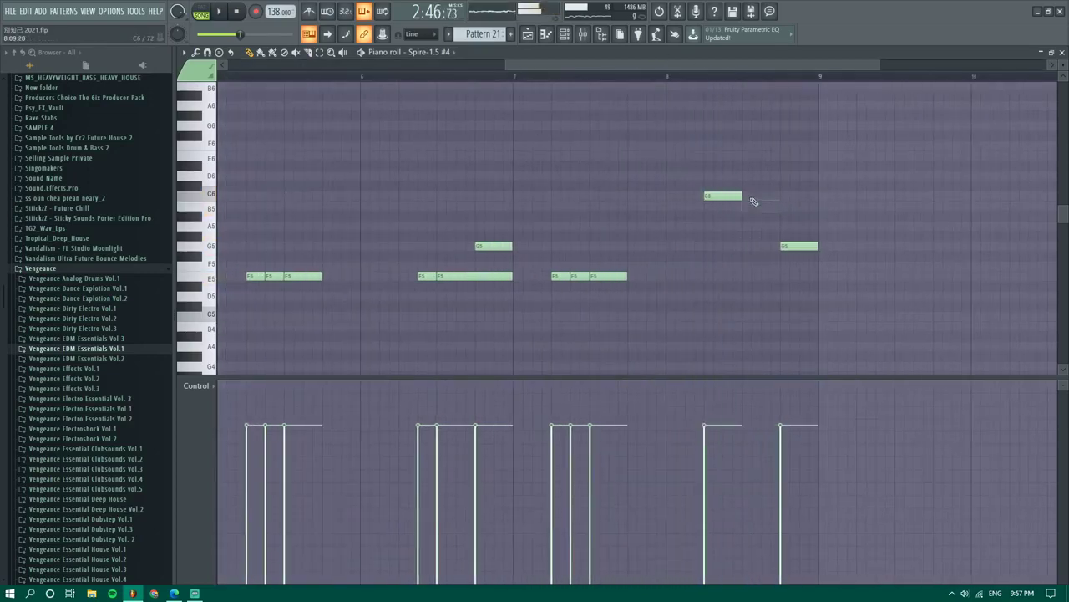
drag(742, 195, 780, 196)
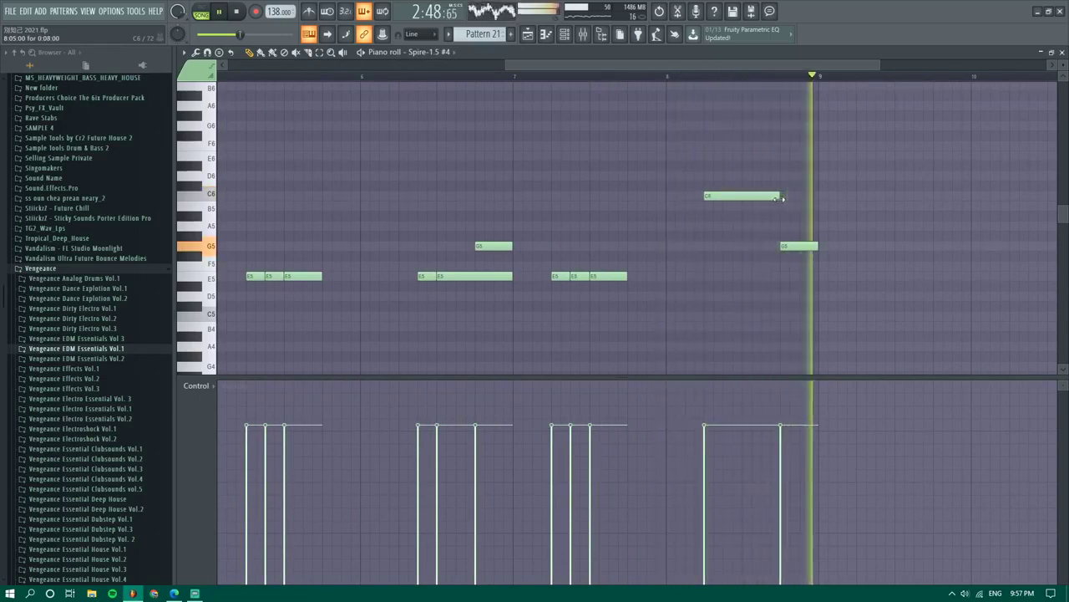
key(space)
key(space)
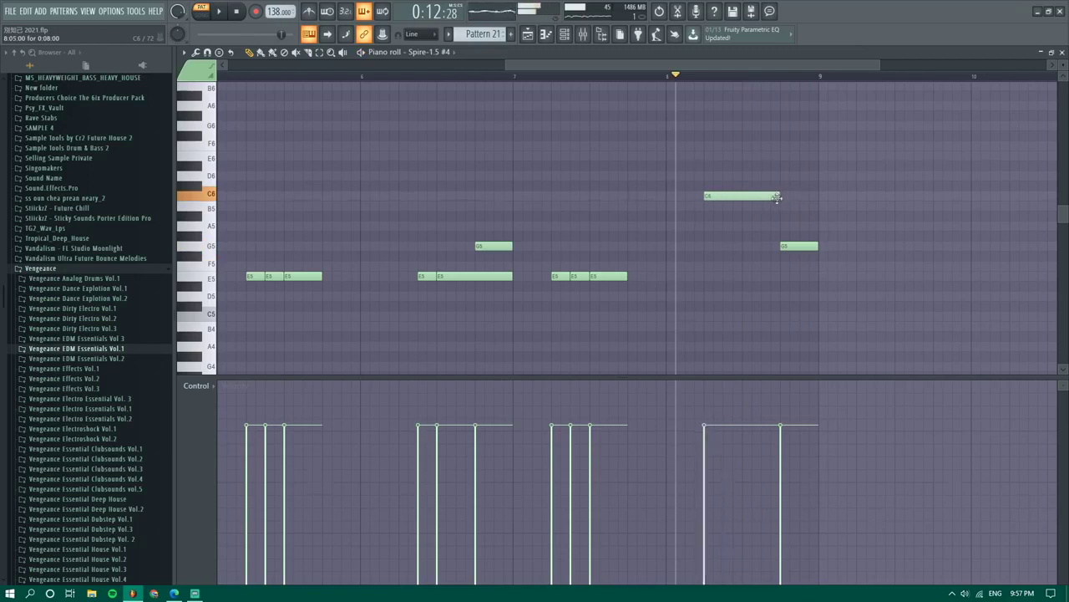
key(space)
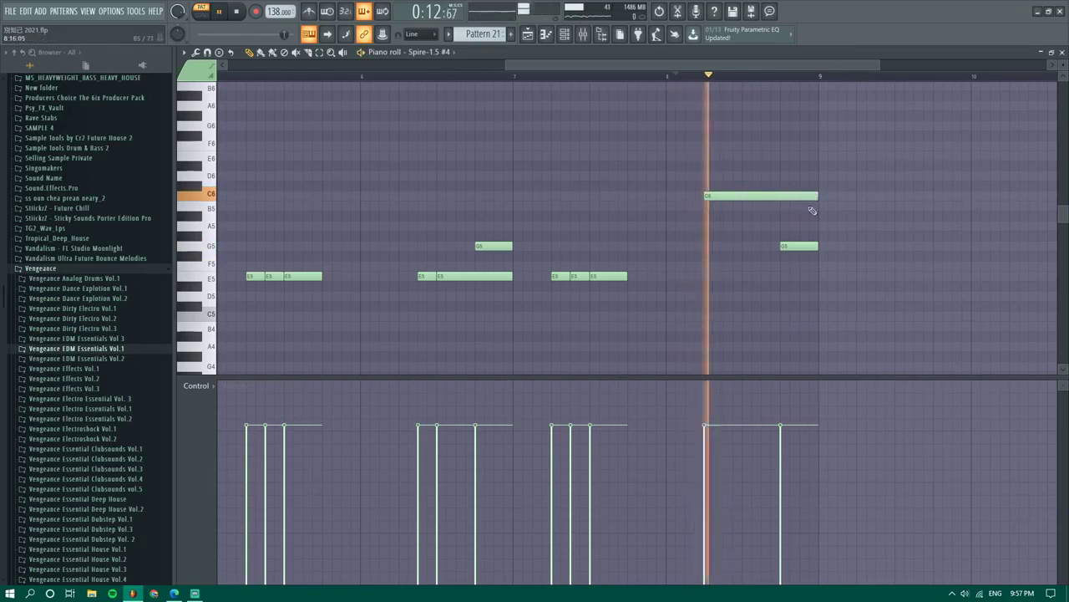
Add a four-step G5 note below the long C6 in bar 8 and lower the bar's last note to F#5
click(746, 206)
drag(856, 205, 781, 206)
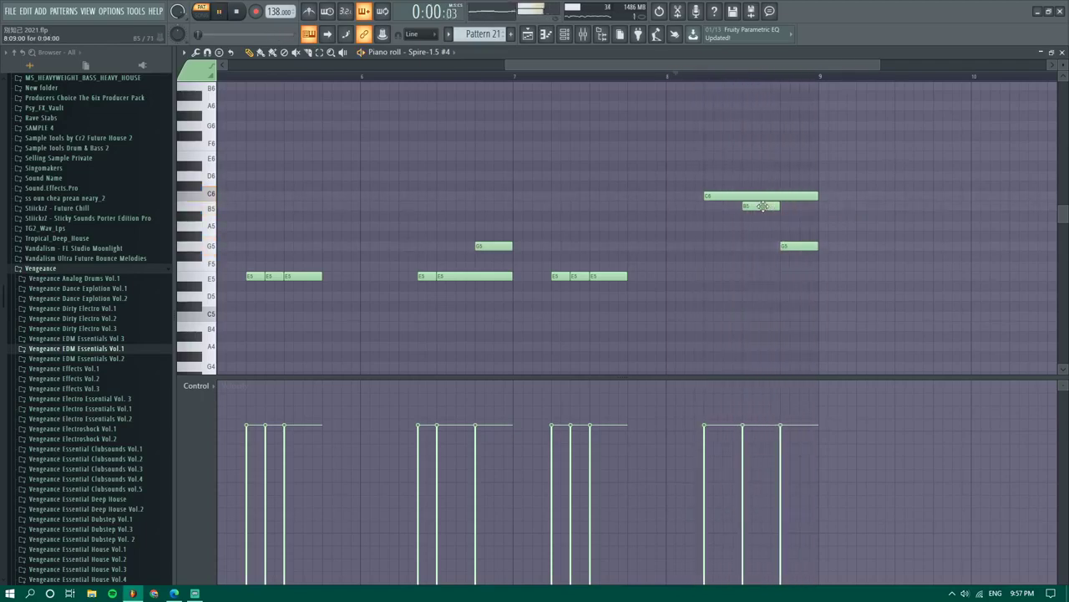
key(space)
drag(762, 243, 800, 255)
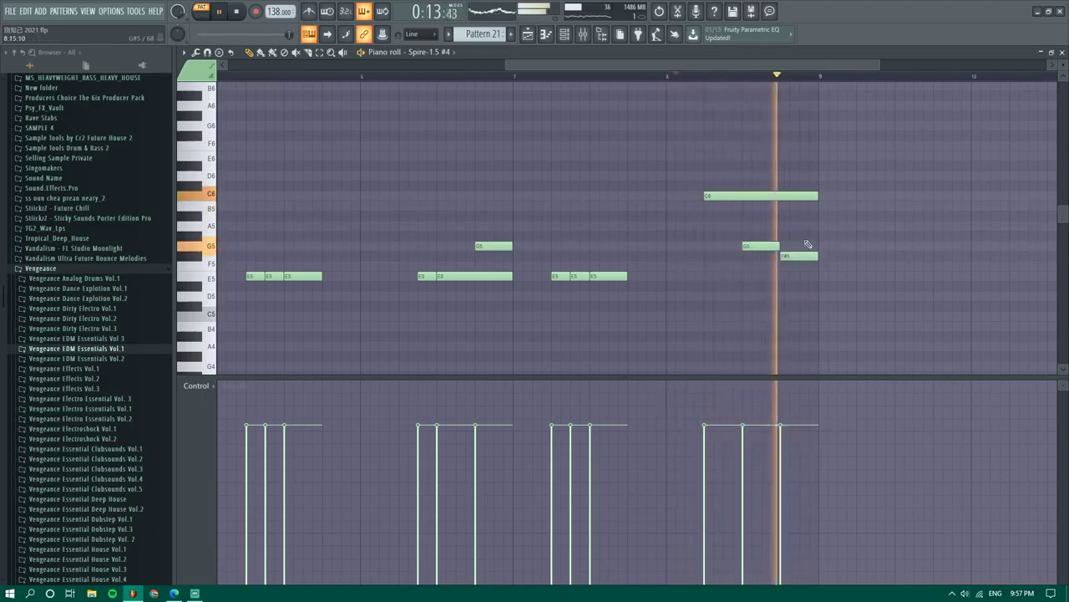
Play the drop in song mode and place a second Pattern 21 clip at bar 98 on Track 2 of the playlist
click(527, 35)
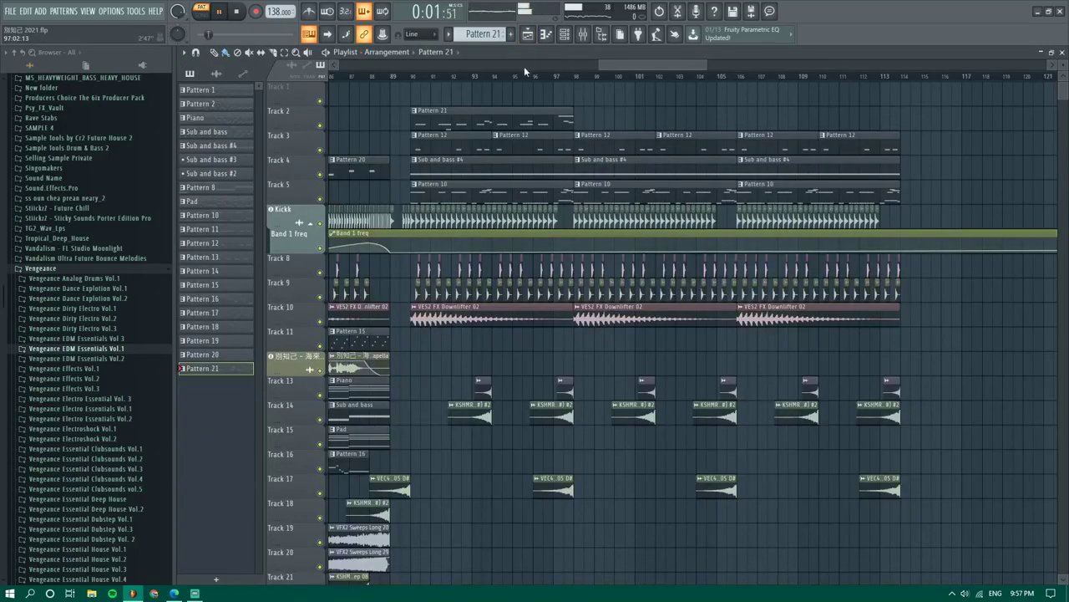
key(l)
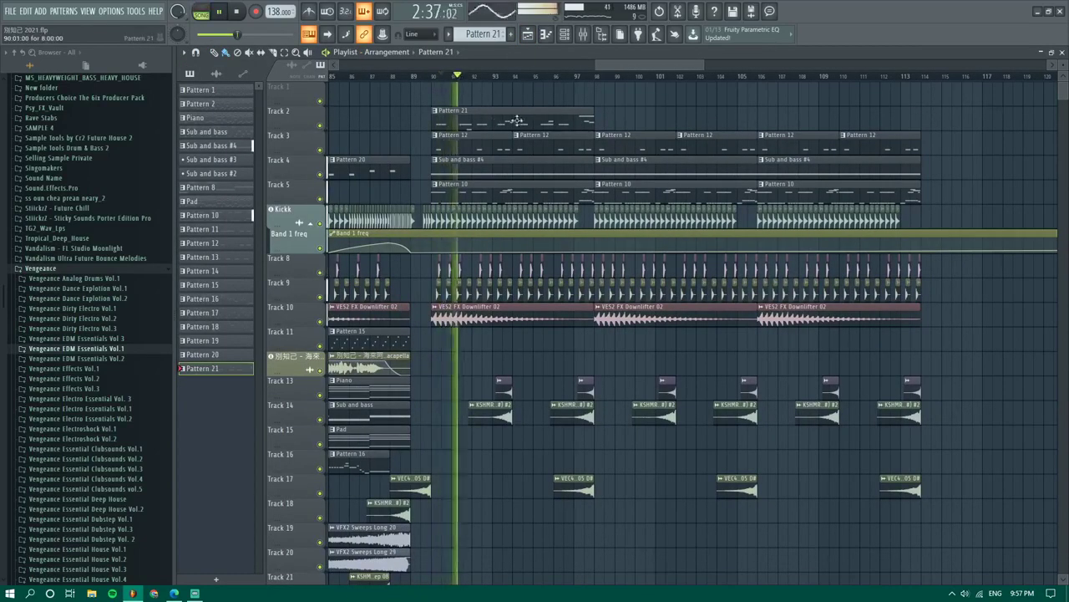
click(622, 121)
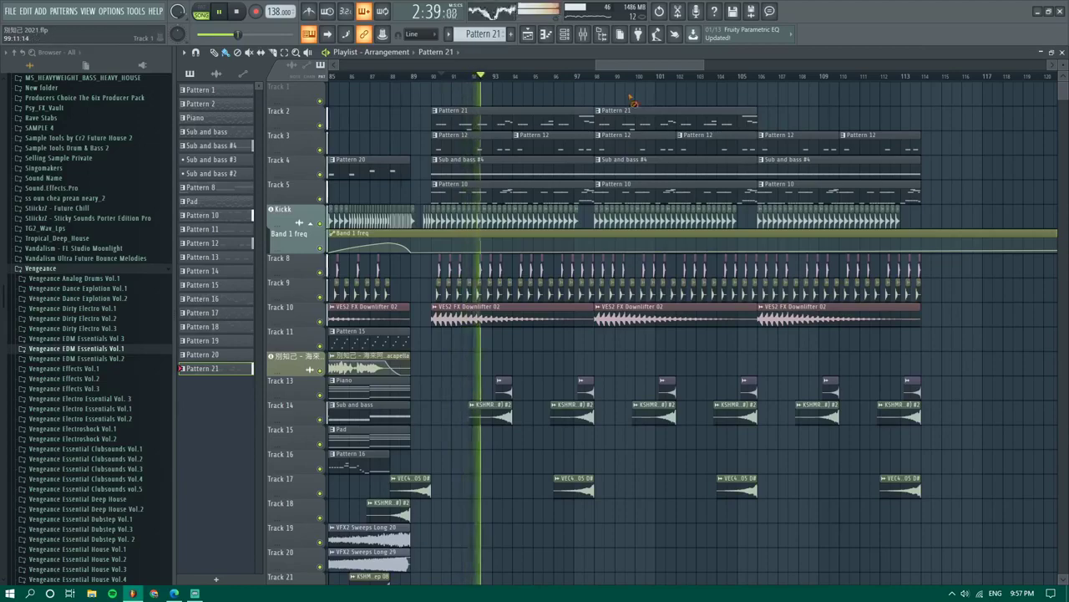
scroll(633, 102, down, 3)
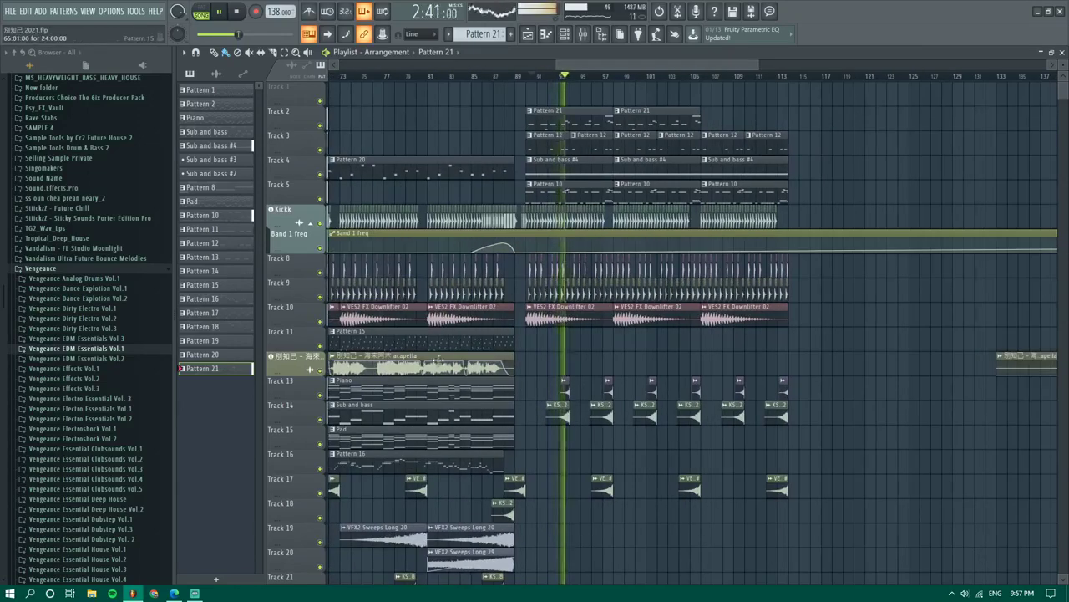
Switch to the Facebook live video in the browser, close the chat pop-up and react with Care to the first three comments
click(174, 593)
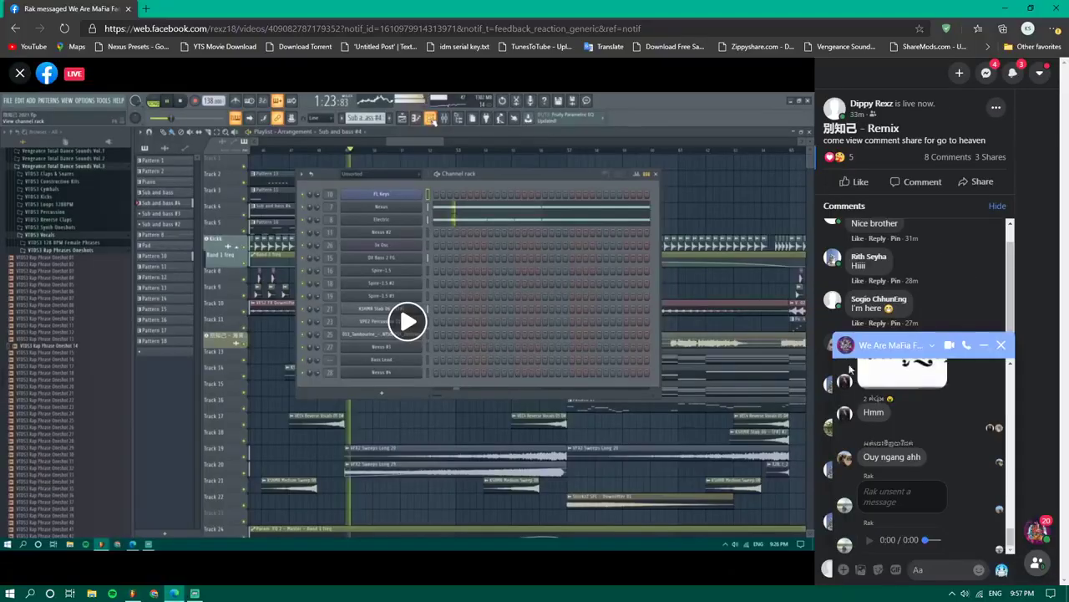
click(994, 345)
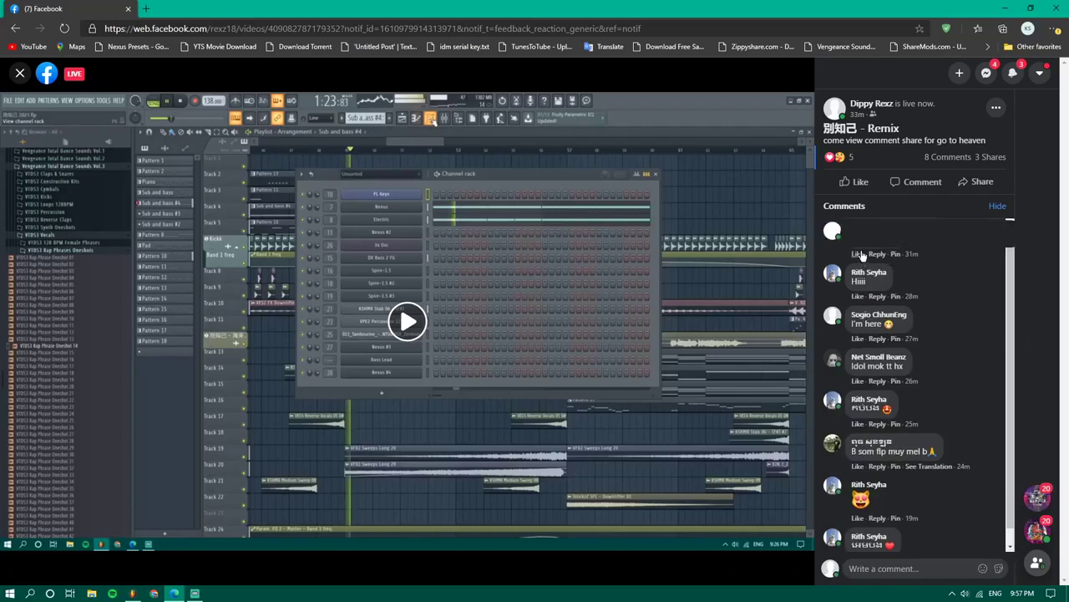
click(905, 232)
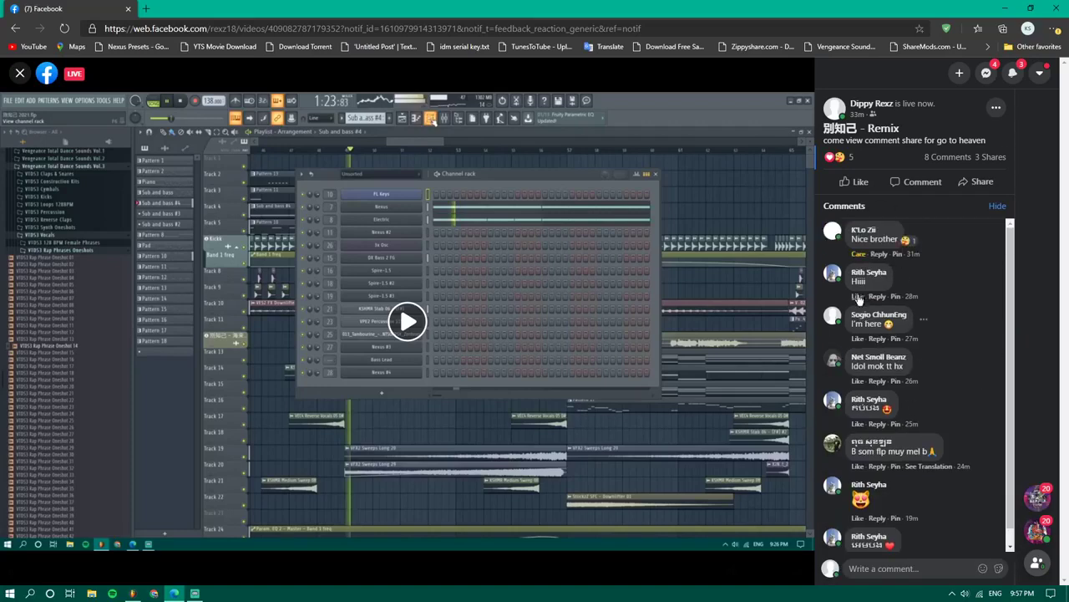
click(910, 279)
mouse_move(855, 343)
click(907, 320)
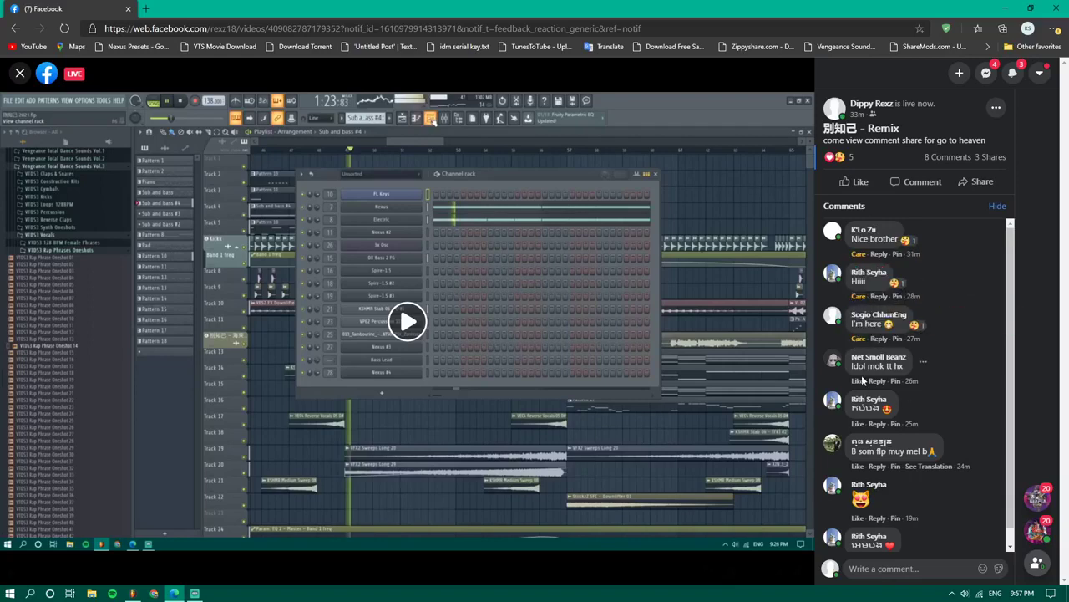
React with Care to the fourth and fifth comments and with Haha to the comment asking about the flp
mouse_move(861, 381)
click(908, 362)
mouse_move(857, 429)
click(907, 406)
mouse_move(863, 469)
click(935, 443)
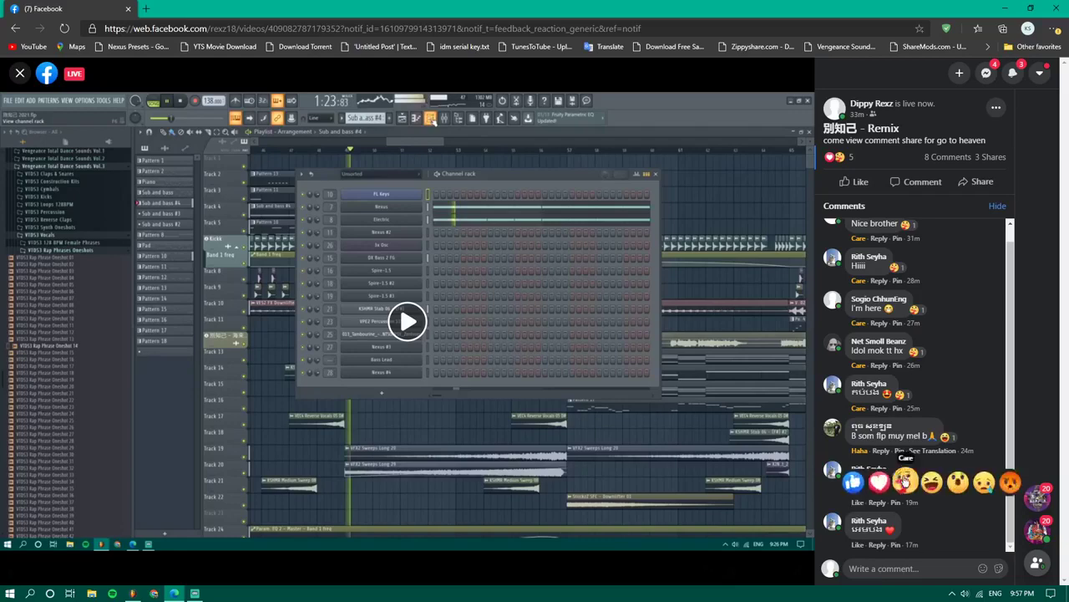
React with Care to the last two comments and check the Facebook notifications
click(905, 479)
mouse_move(857, 545)
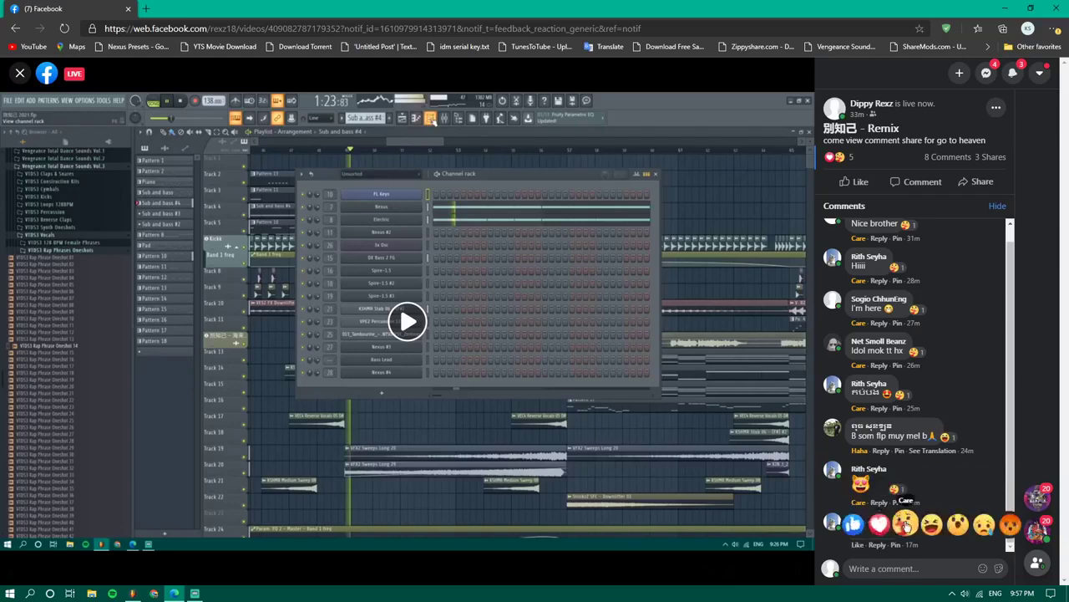
click(905, 523)
click(1012, 75)
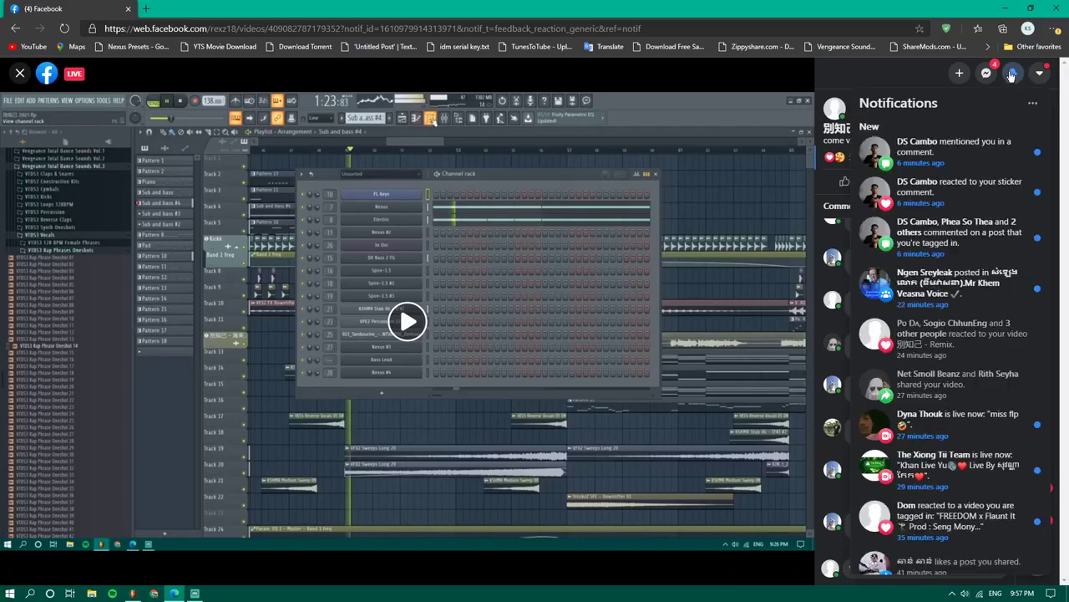
click(1012, 75)
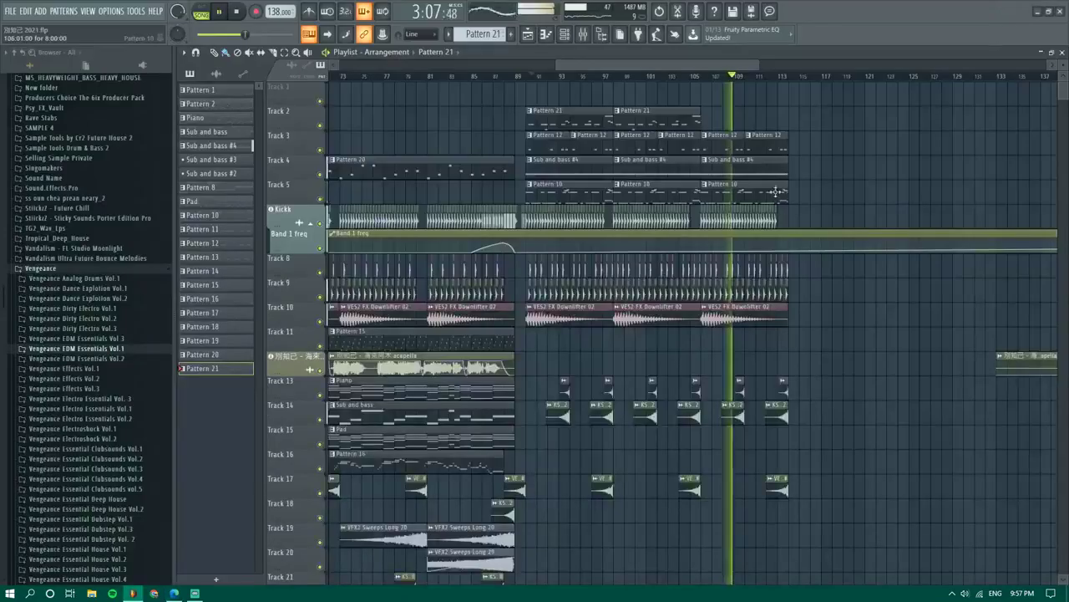
Duplicate the Pattern 12, Sub and bass #4, Pattern 10 and kick clips of bars 106 to 113 to bar 114
scroll(775, 192, down, 3)
scroll(804, 217, up, 4)
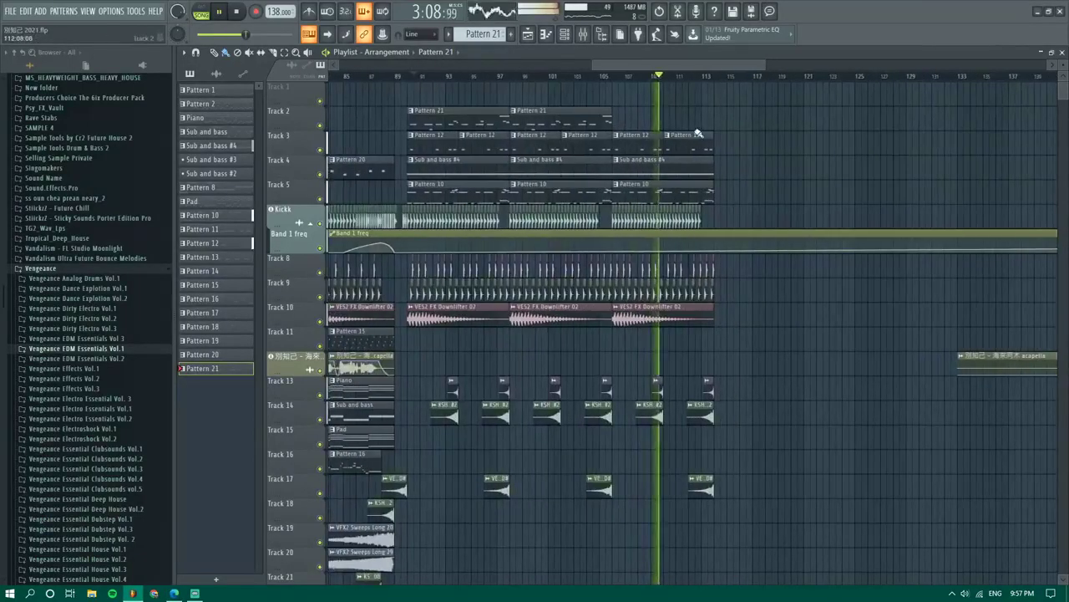
scroll(696, 132, down, 3)
scroll(702, 142, down, 3)
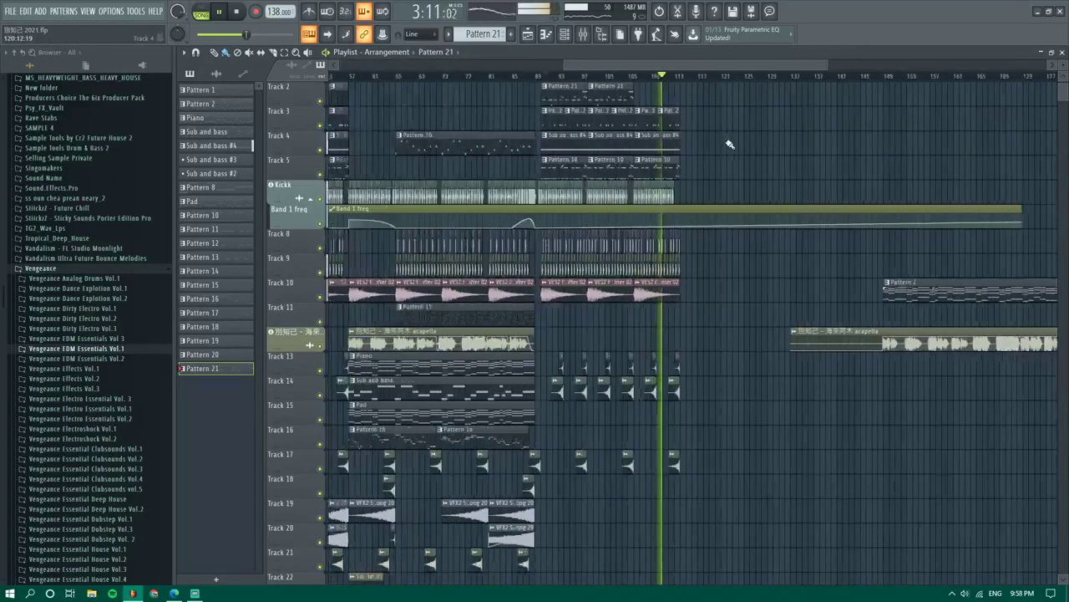
scroll(694, 152, up, 2)
scroll(614, 142, up, 2)
scroll(660, 136, down, 5)
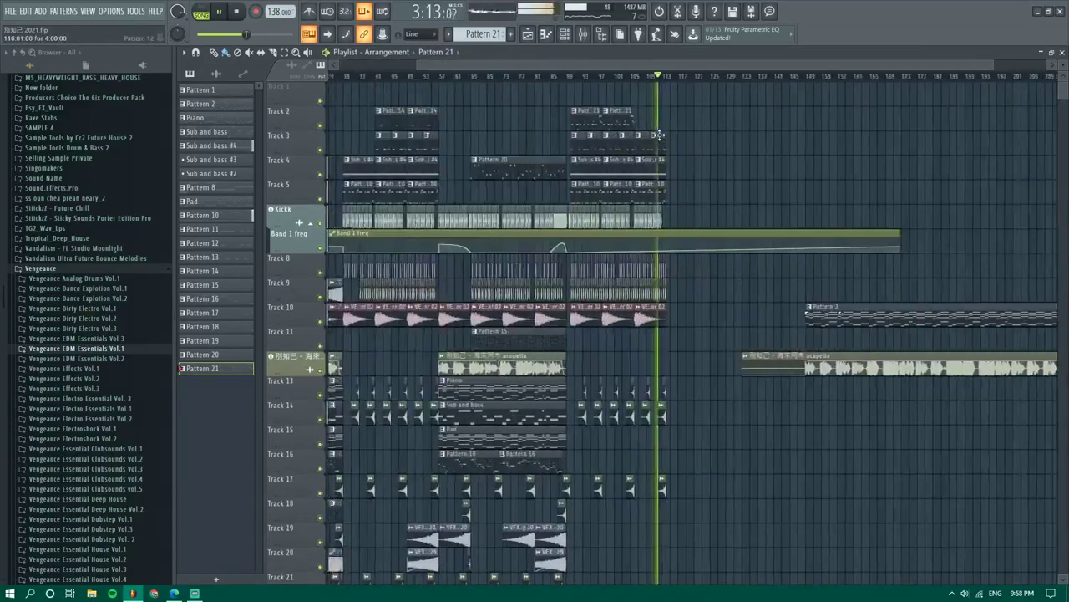
scroll(666, 151, up, 2)
scroll(669, 153, up, 2)
drag(698, 227, 605, 148)
key(ctrl+b)
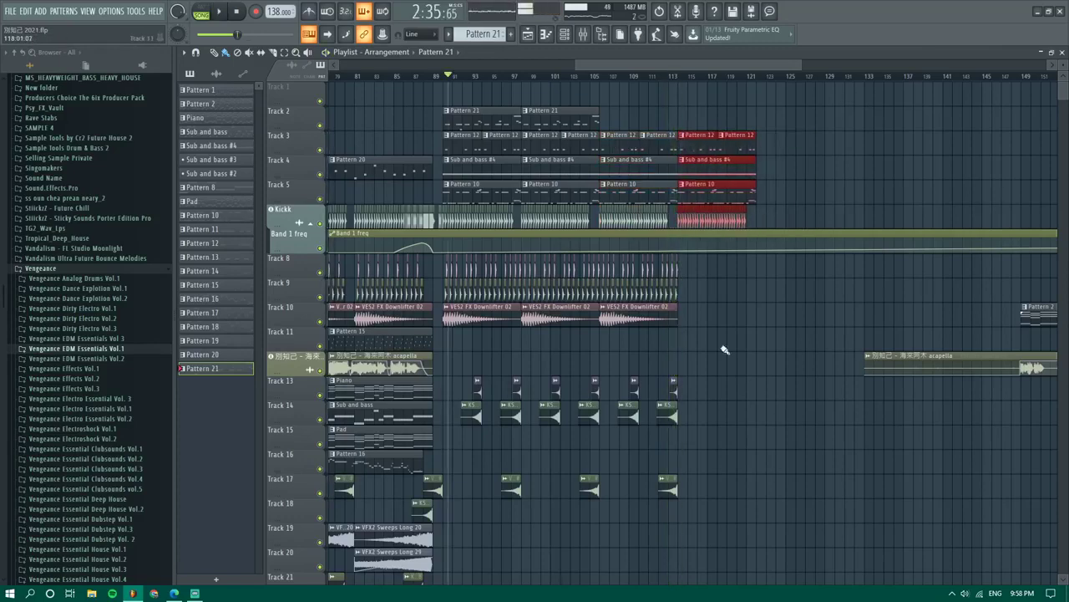
Place VES2 FX Downlifter 02 at bar 114 on Track 10 and copy the build-up's riser clips on Tracks 18 to 21 to bar 113
click(727, 313)
scroll(710, 326, down, 5)
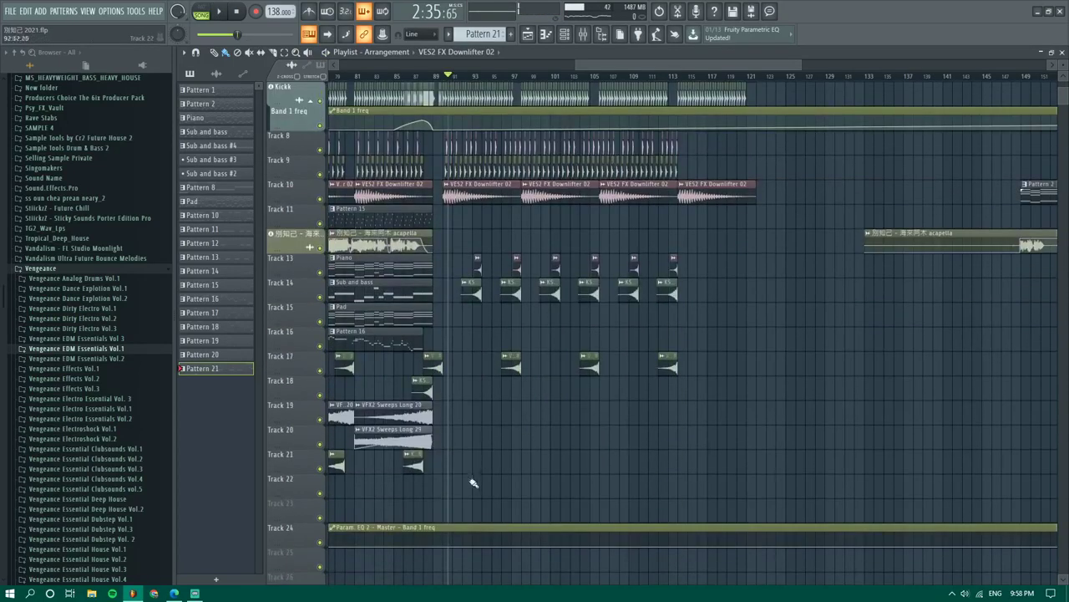
drag(472, 501, 381, 375)
drag(402, 411, 716, 411)
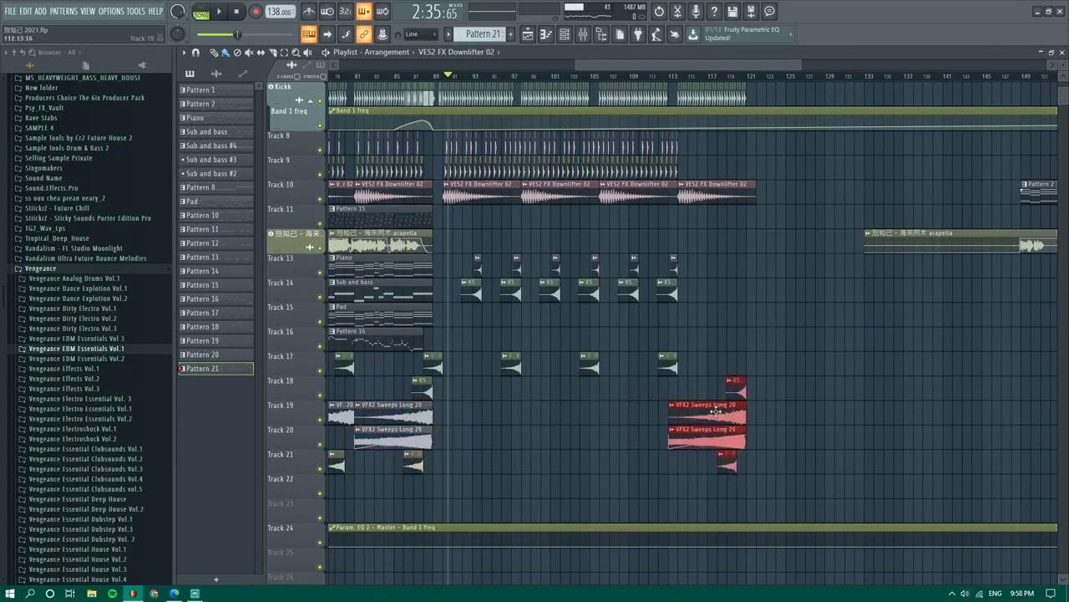
Copy the last eight bars' impact, KSHMR Stab 06 and reverse vocal clips on Tracks 13, 14 and 17 eight bars later
scroll(742, 355, up, 3)
drag(661, 375, 518, 255)
drag(551, 294, 692, 296)
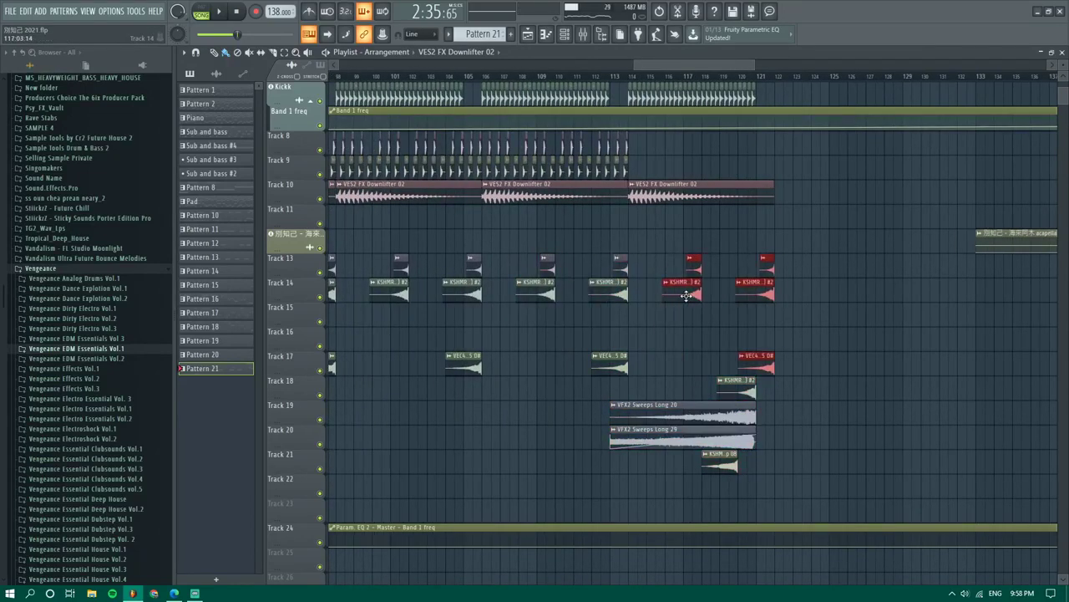
ctrl+click(821, 326)
scroll(815, 344, up, 3)
Delete the copied KSHMR Stab 06 clip on Track 18 and shift the sweeps on Tracks 19 to 21 so the long ones start at bar 114
drag(750, 496, 549, 404)
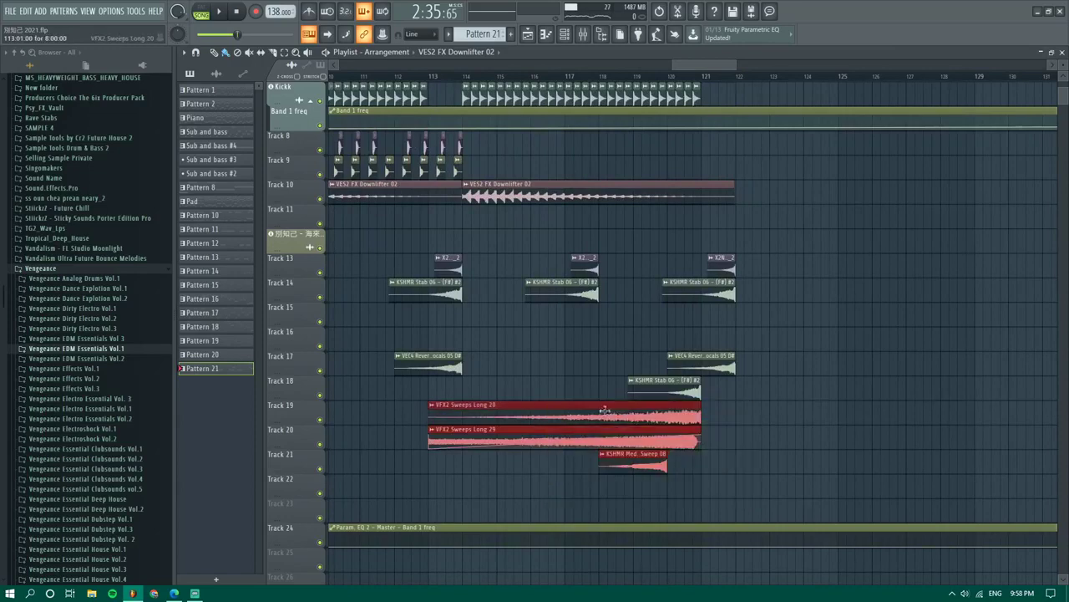
drag(611, 437, 653, 436)
click(665, 400)
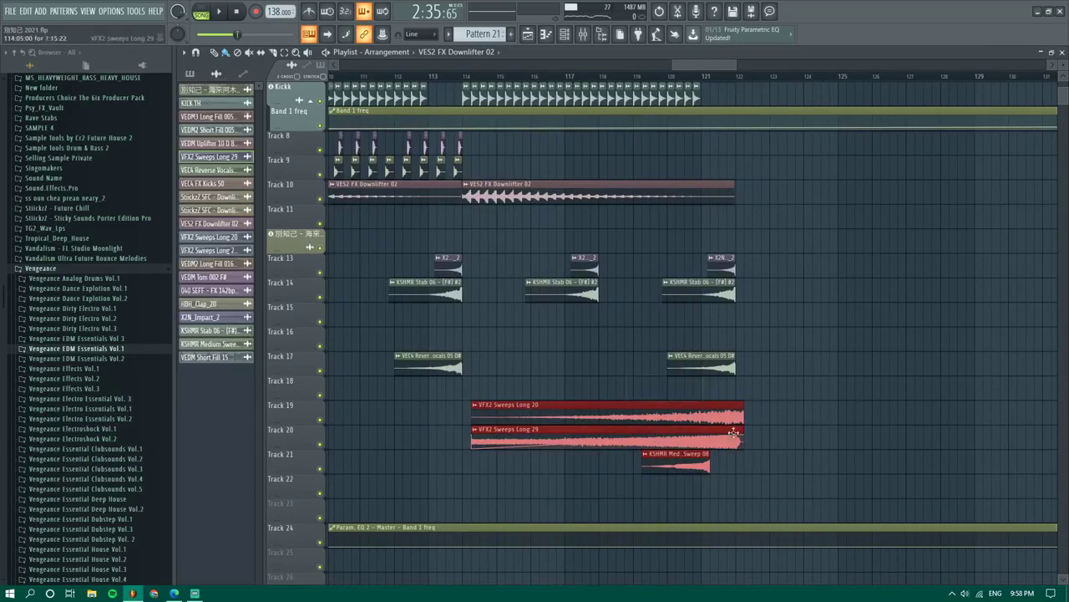
click(789, 414)
drag(760, 497, 618, 415)
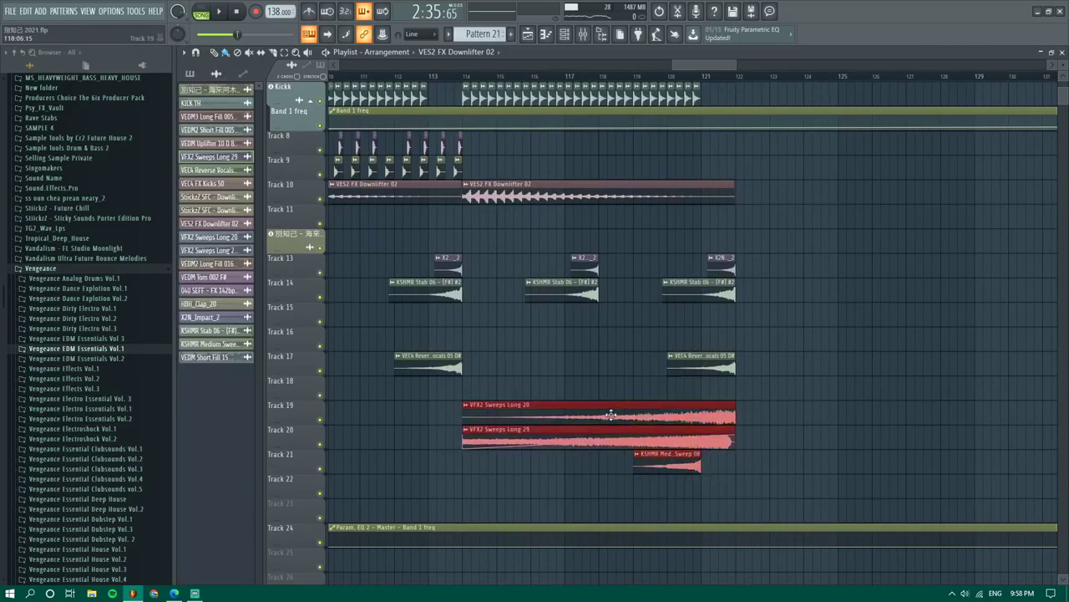
click(611, 415)
ctrl+click(589, 367)
Duplicate the last eight bars of drum clips on Tracks 8 and 9 to bar 114
scroll(587, 365, up, 5)
scroll(575, 334, down, 3)
drag(580, 290, 429, 294)
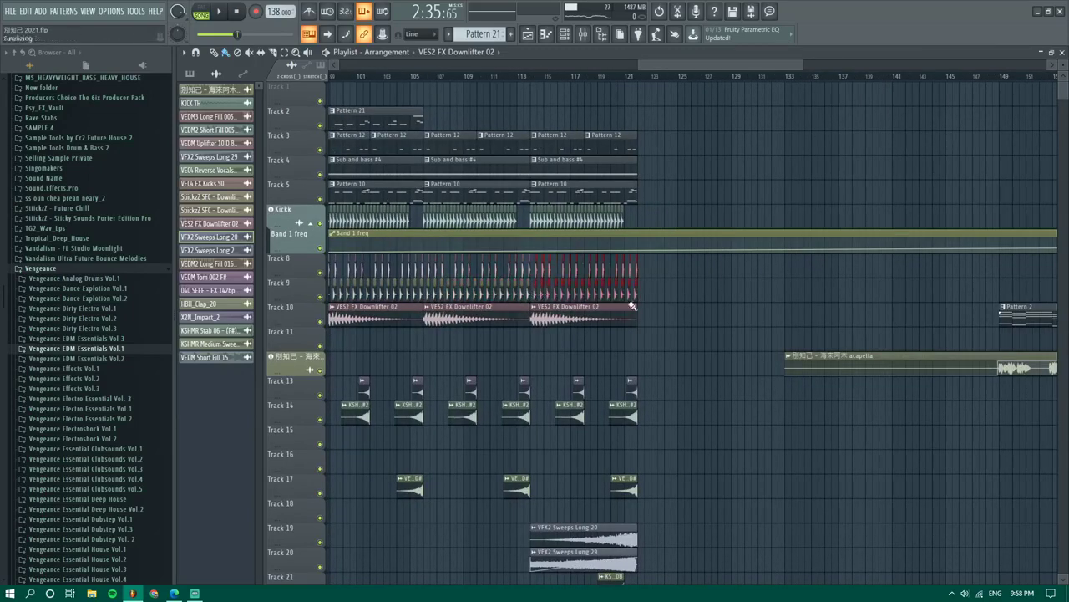
Play the leftover acapella and Pattern 2 section from about bar 149 and examine its clips
scroll(632, 306, down, 3)
click(784, 82)
key(space)
scroll(754, 293, up, 3)
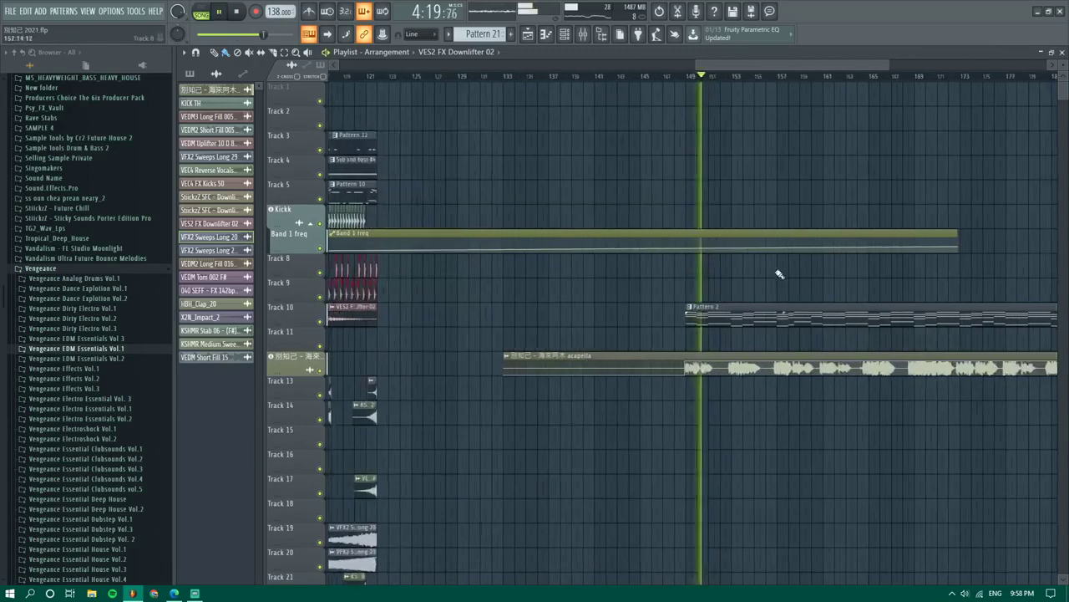
click(611, 76)
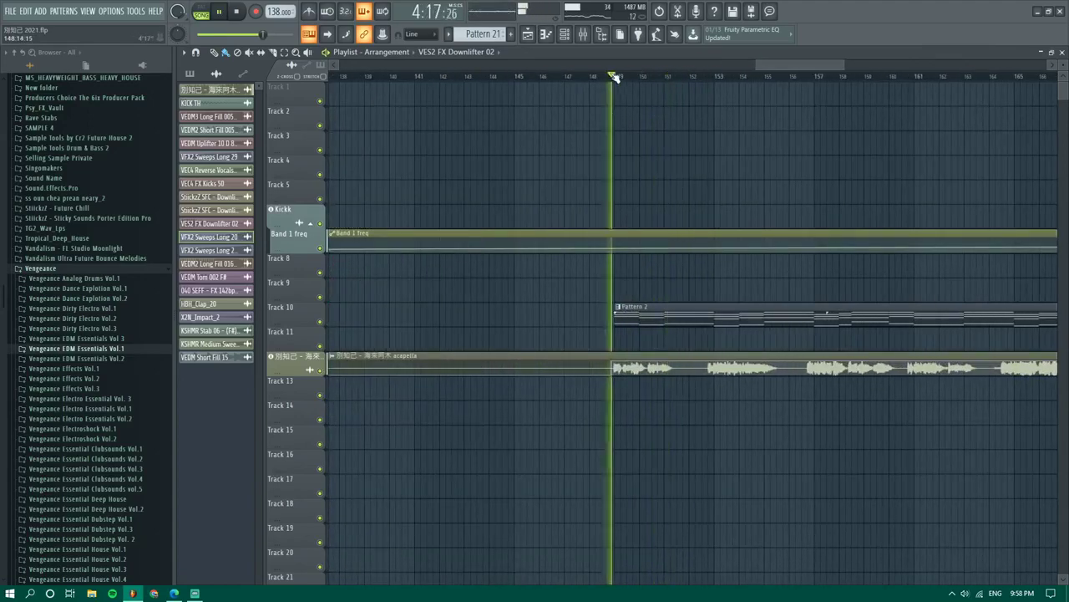
scroll(596, 131, down, 4)
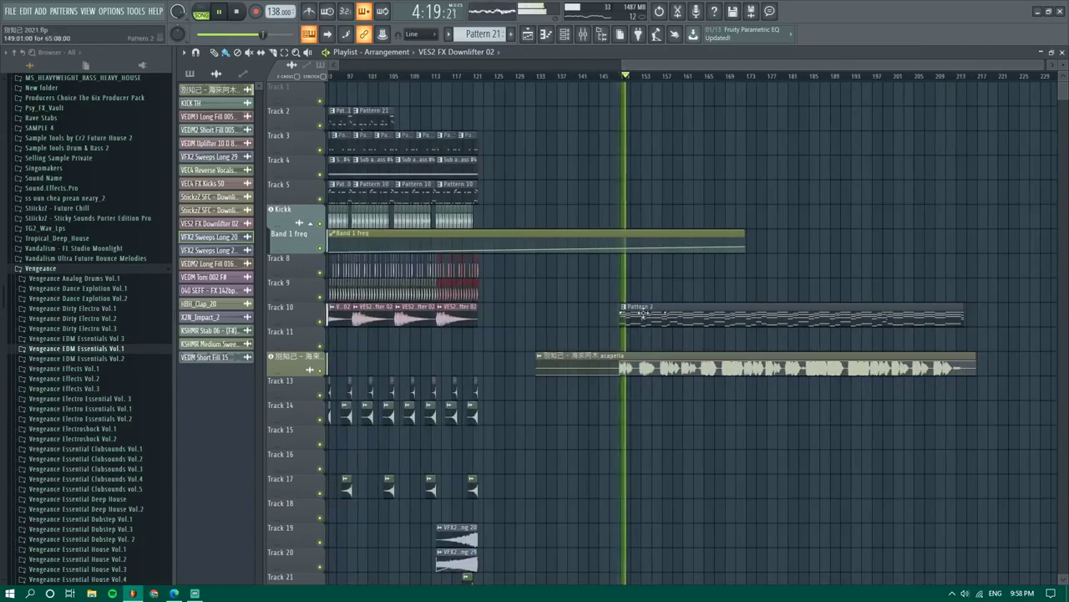
scroll(642, 314, down, 4)
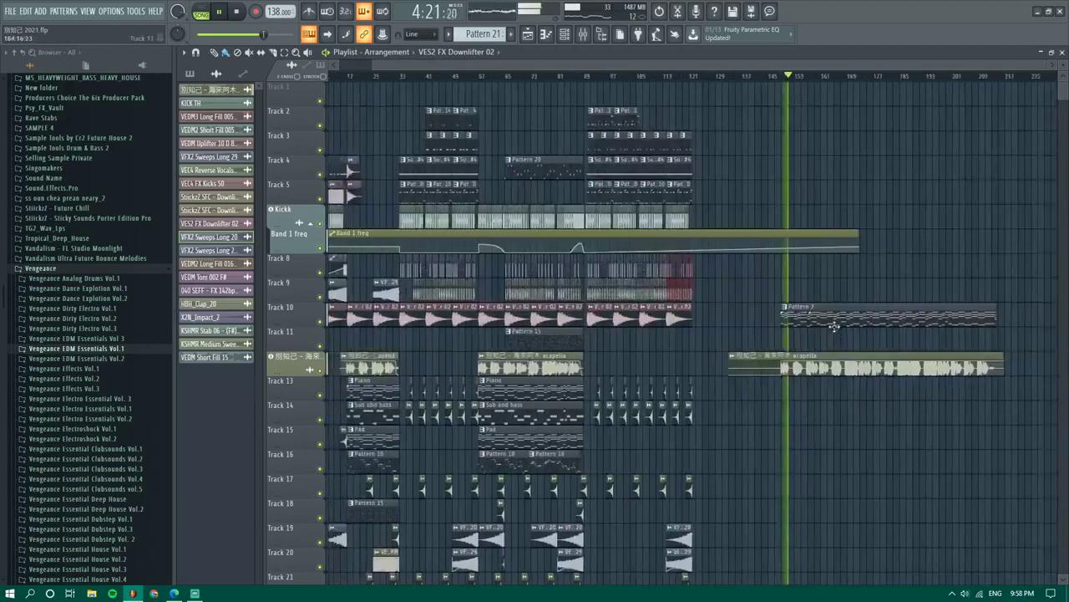
scroll(833, 321, up, 5)
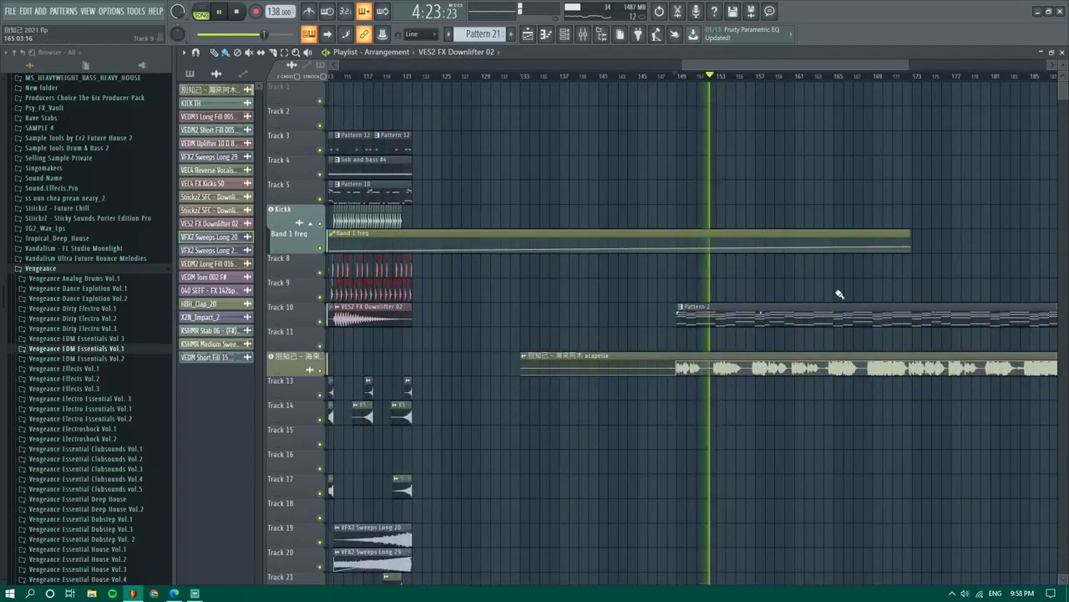
scroll(819, 276, up, 2)
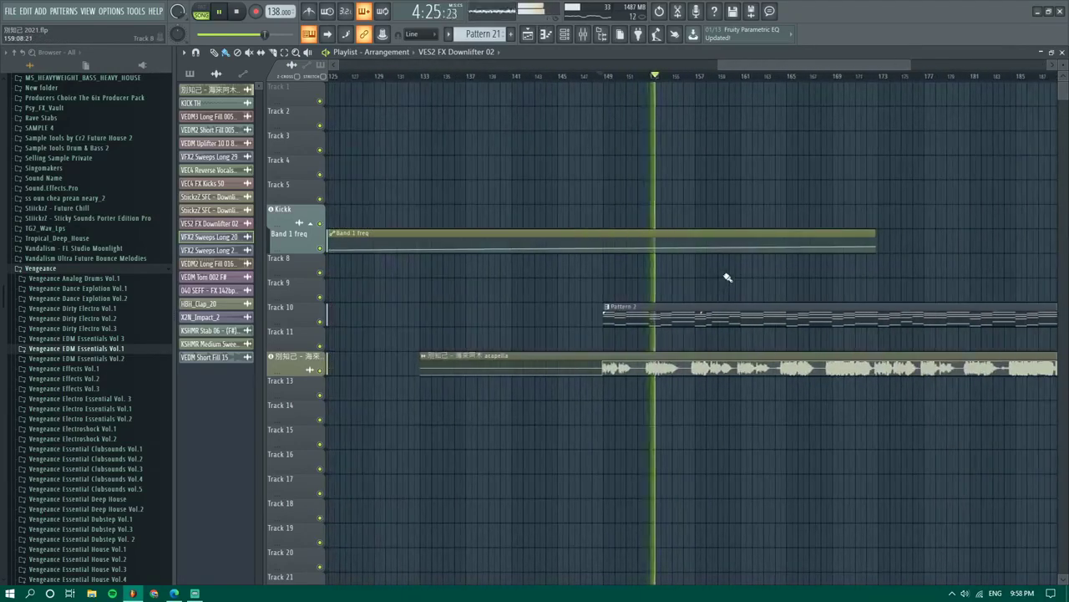
Review the arrangement of both drops while the song plays, comparing the clips on all tracks
scroll(727, 277, down, 5)
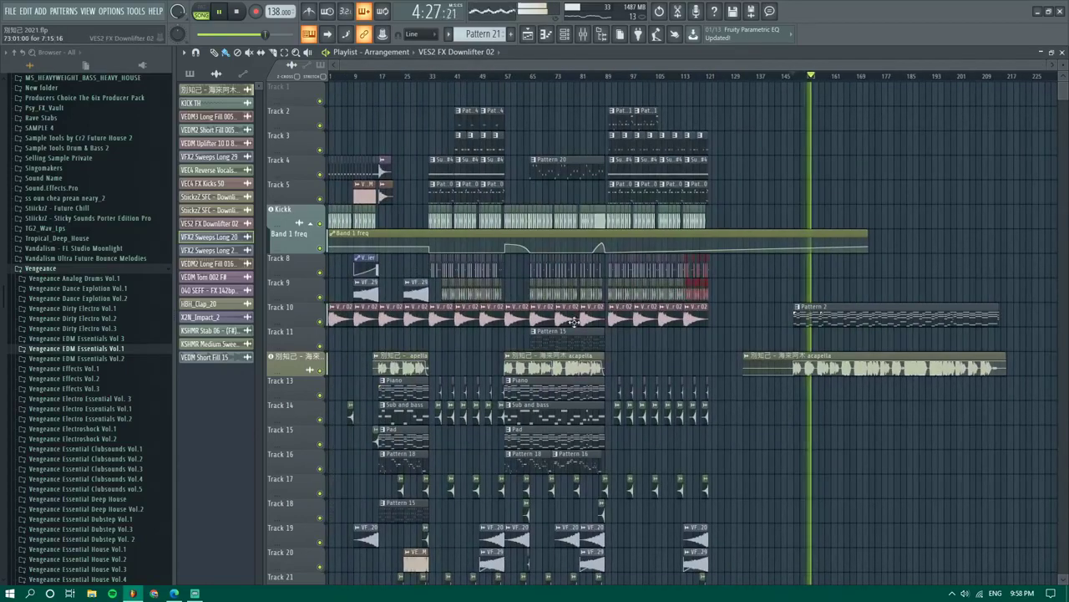
scroll(693, 311, up, 3)
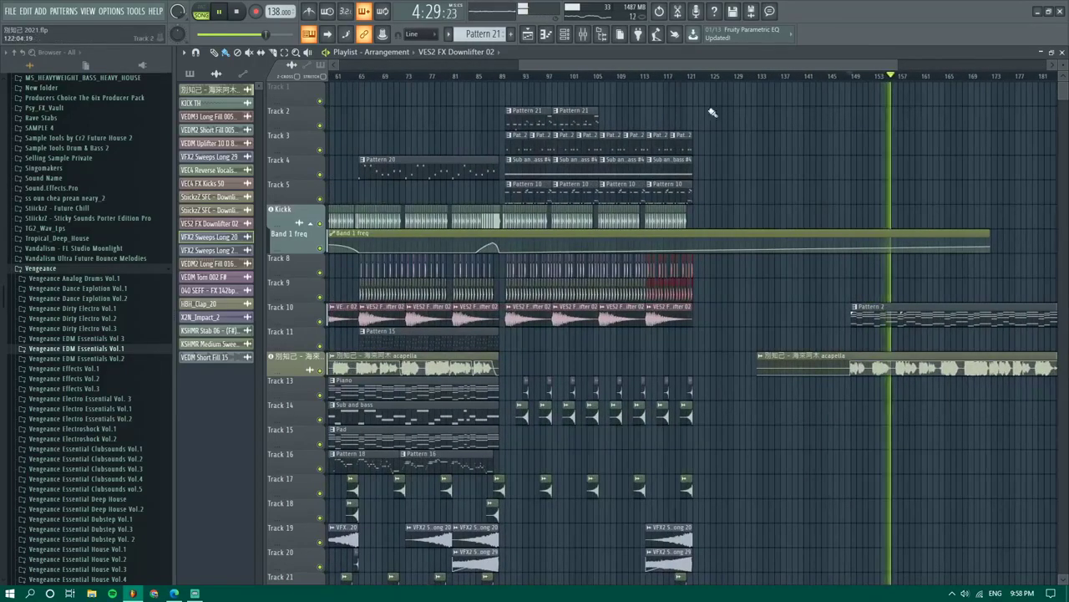
scroll(693, 311, down, 3)
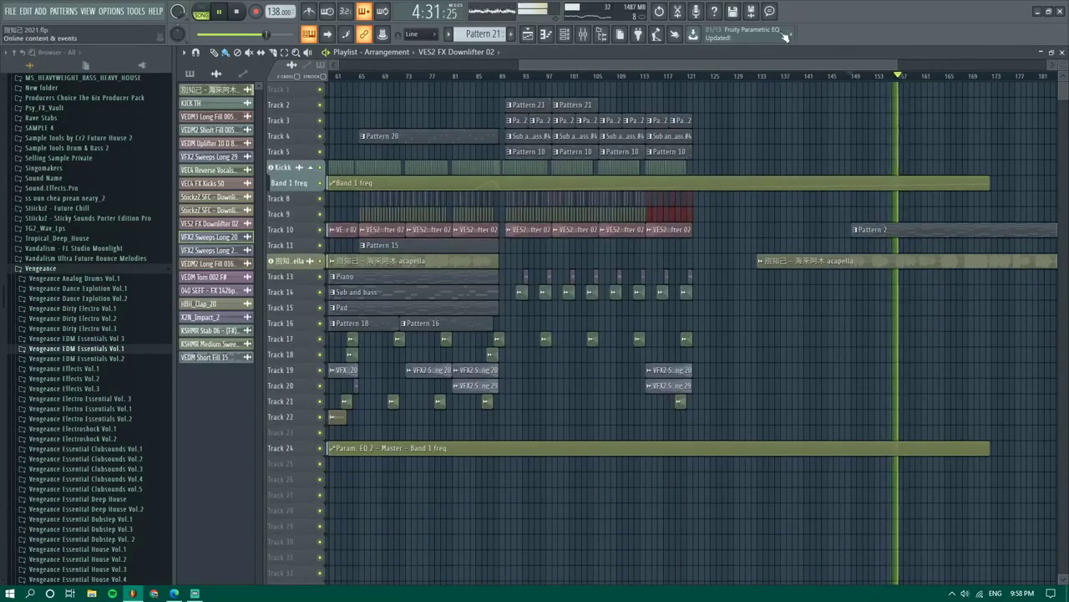
drag(819, 67, 797, 67)
scroll(661, 334, up, 3)
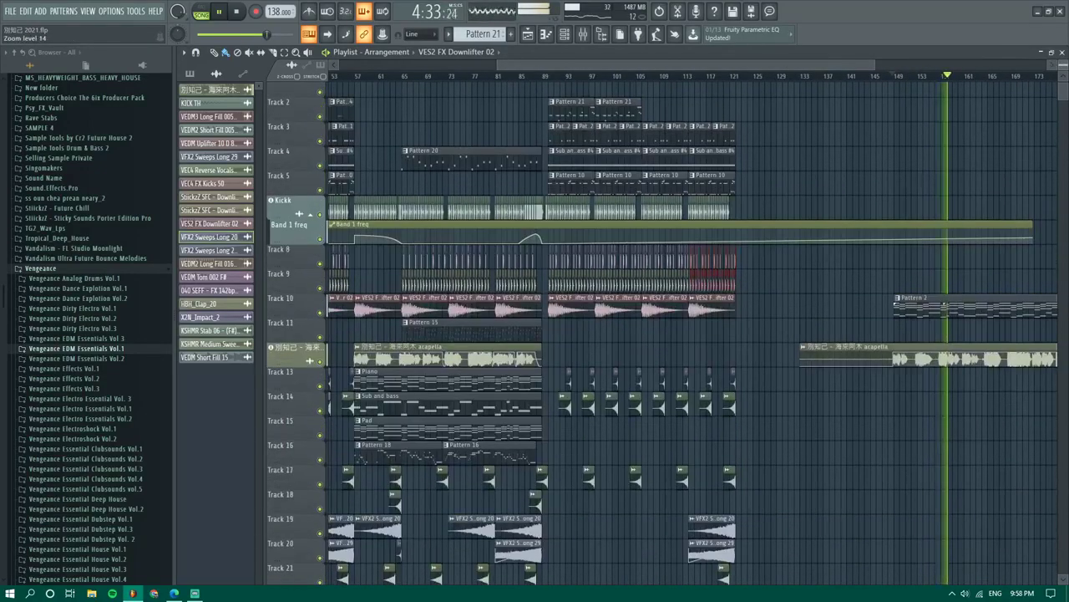
scroll(733, 65, left, 3)
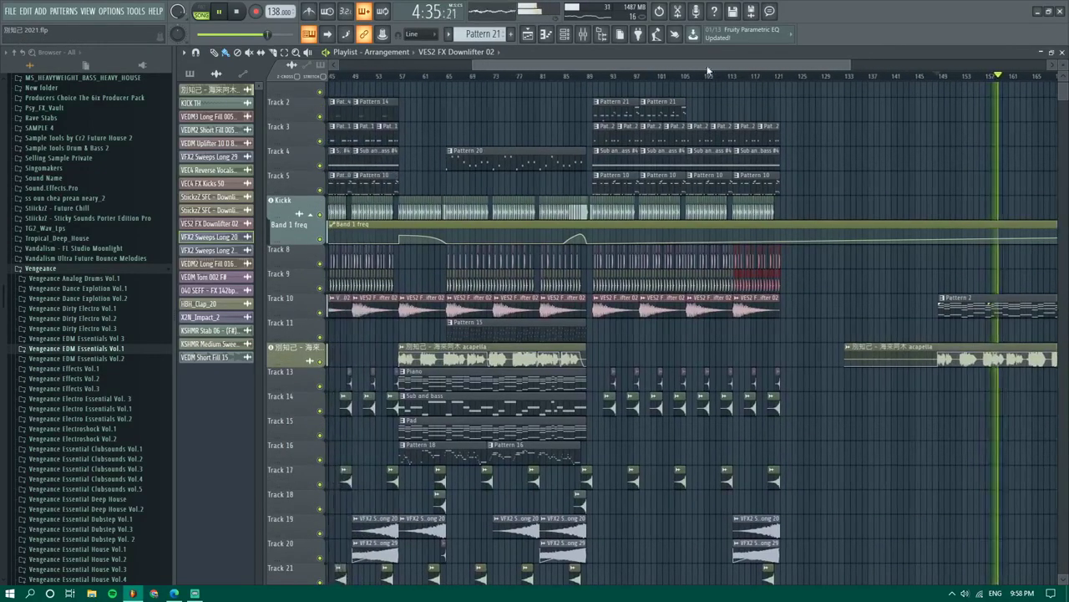
scroll(762, 73, right, 5)
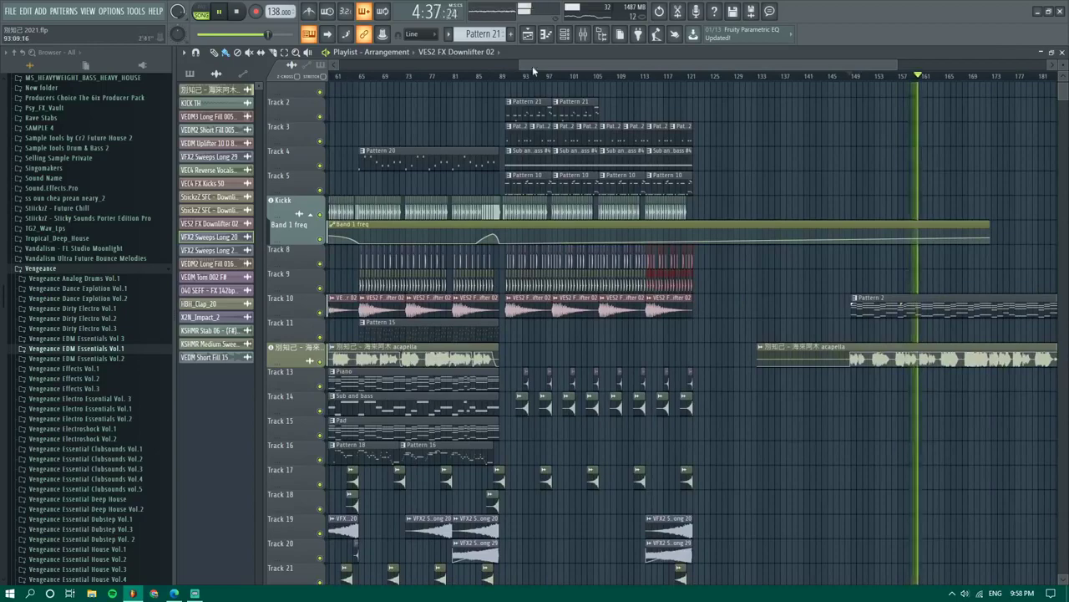
drag(533, 65, 434, 66)
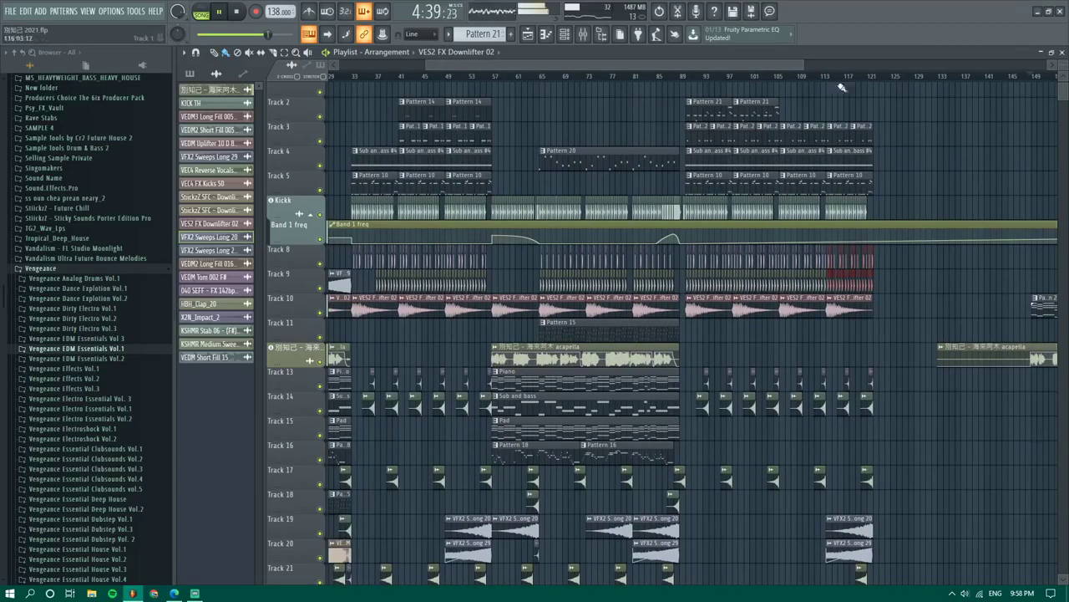
scroll(791, 108, up, 4)
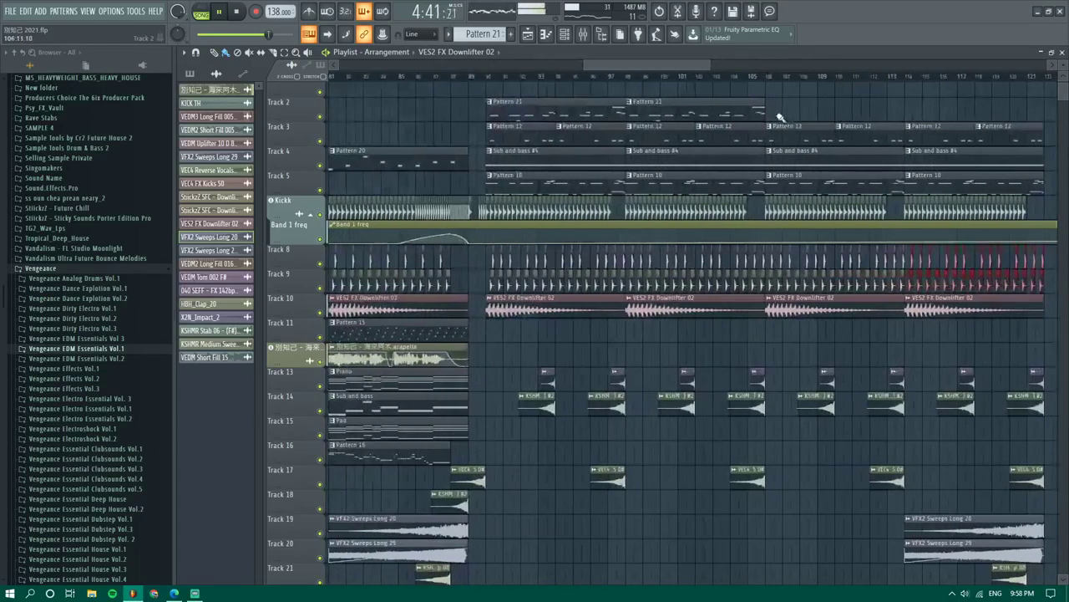
drag(790, 206, 791, 206)
scroll(793, 144, down, 3)
Stop playback and play the song from bar 9 of the intro to listen through the arrangement
key(space)
drag(637, 69, 444, 66)
key(space)
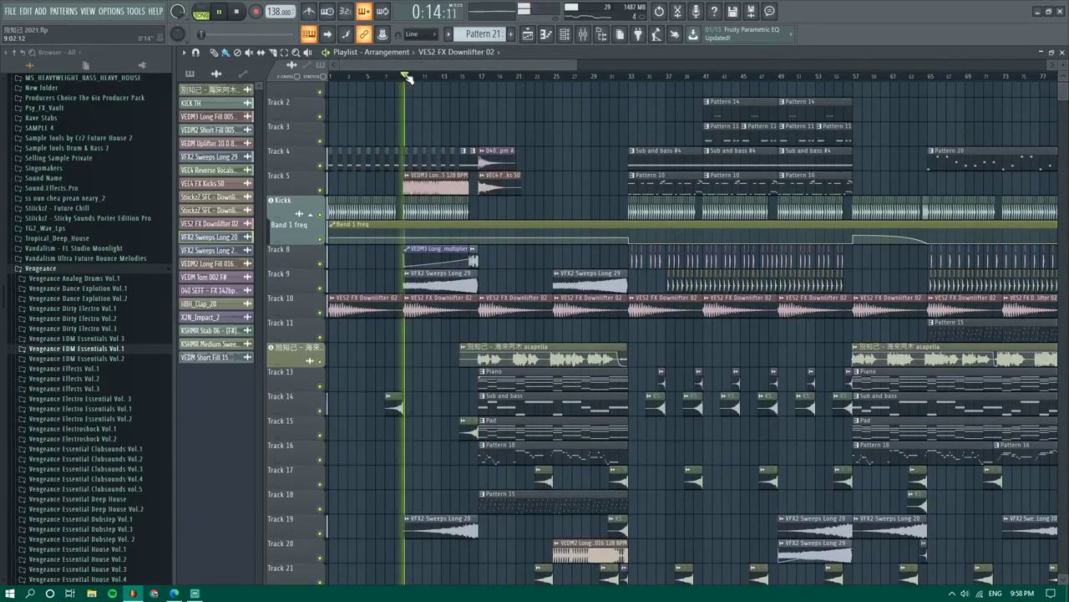
drag(1064, 64, 1065, 66)
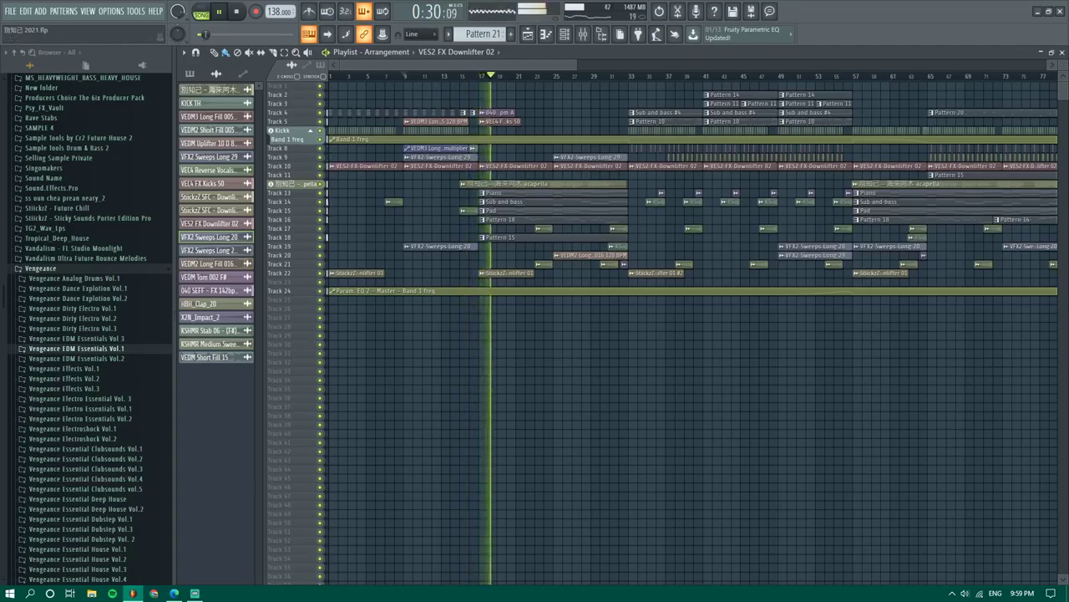
Check the master track's loudness in Youlean Loudness Meter 2 during playback, then return to the playlist
click(1062, 53)
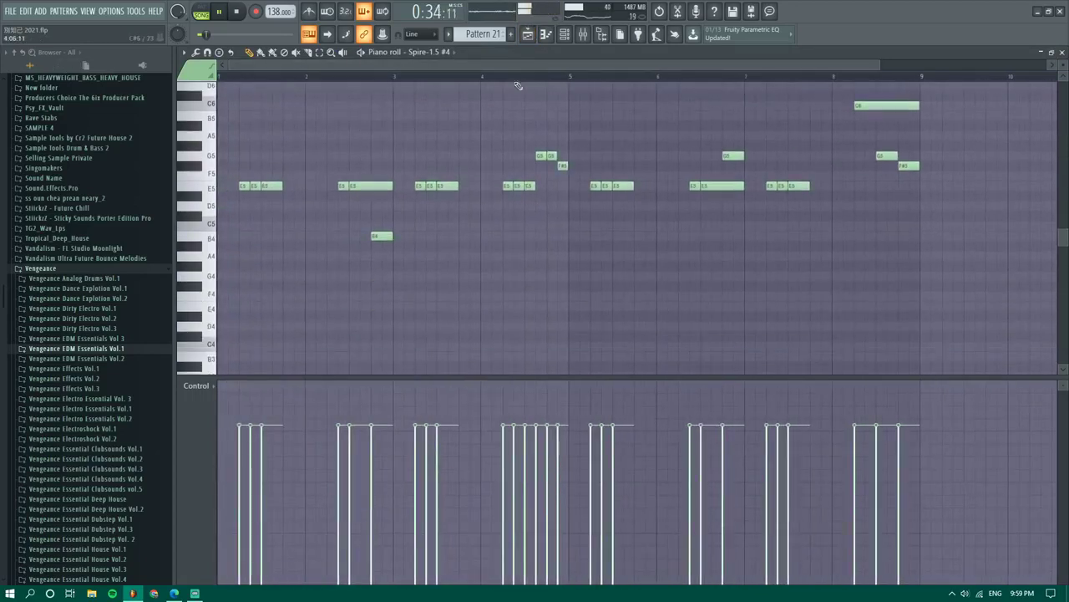
click(533, 38)
click(584, 36)
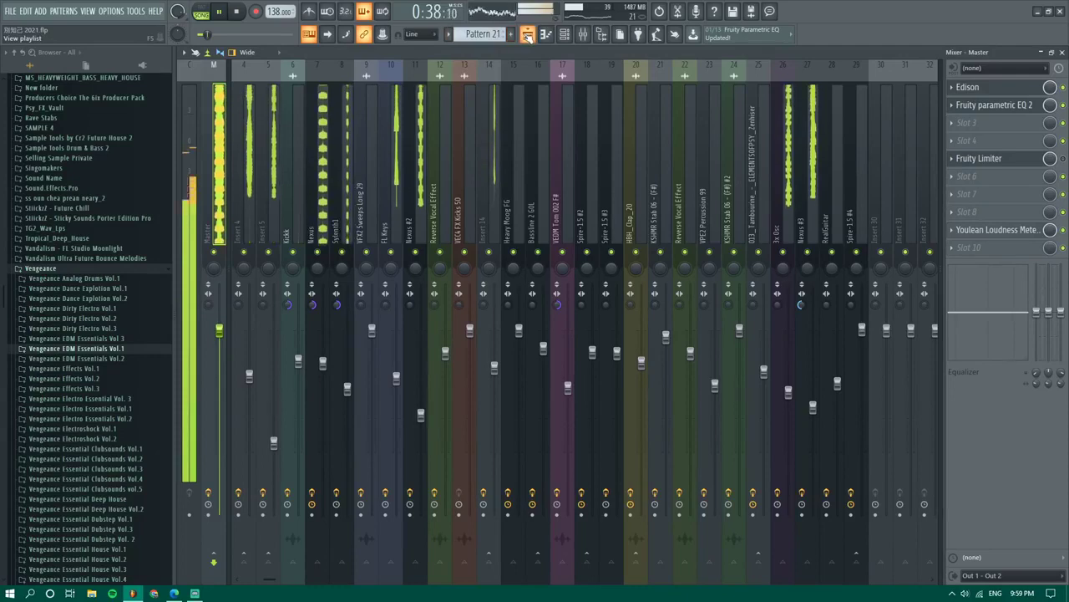
click(994, 233)
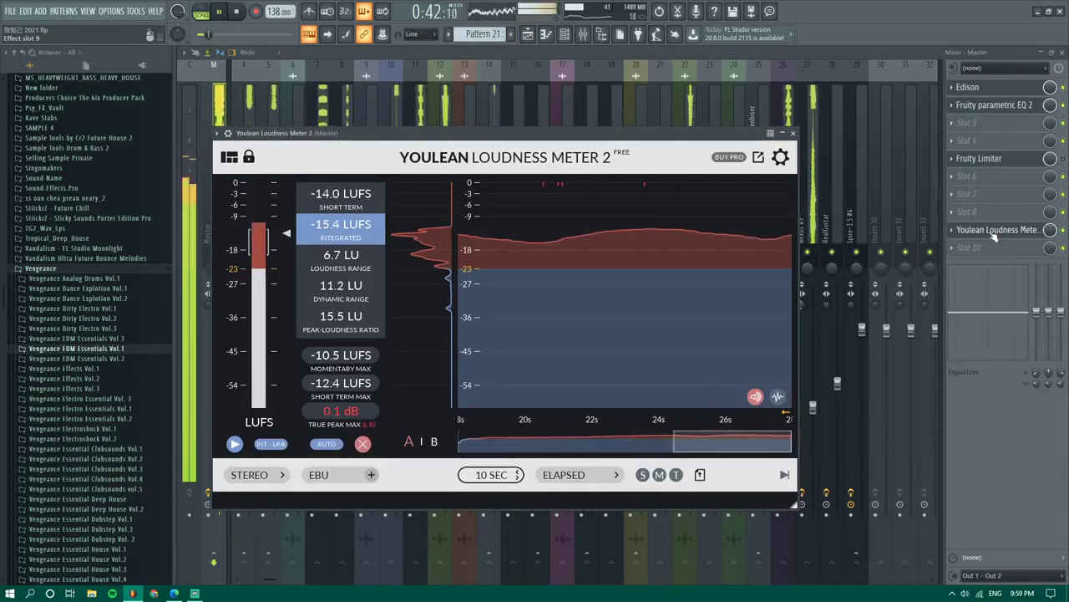
click(993, 233)
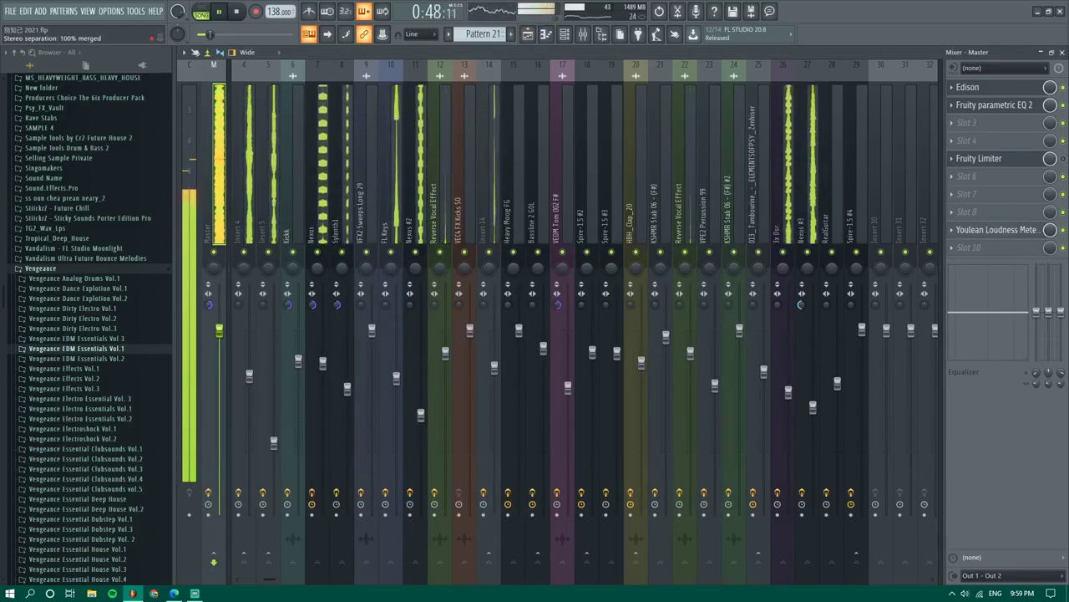
click(528, 35)
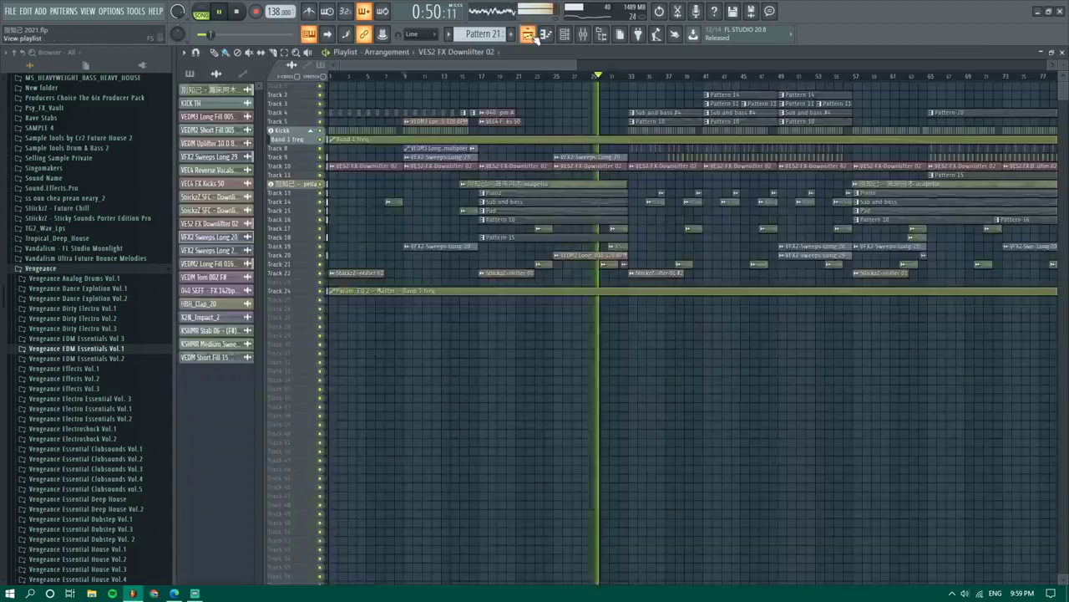
Browse the sample packs and open the BH_SOUNDS_&_FX folder of DABRO Music - Bass House WAV MiDi
drag(522, 62, 557, 84)
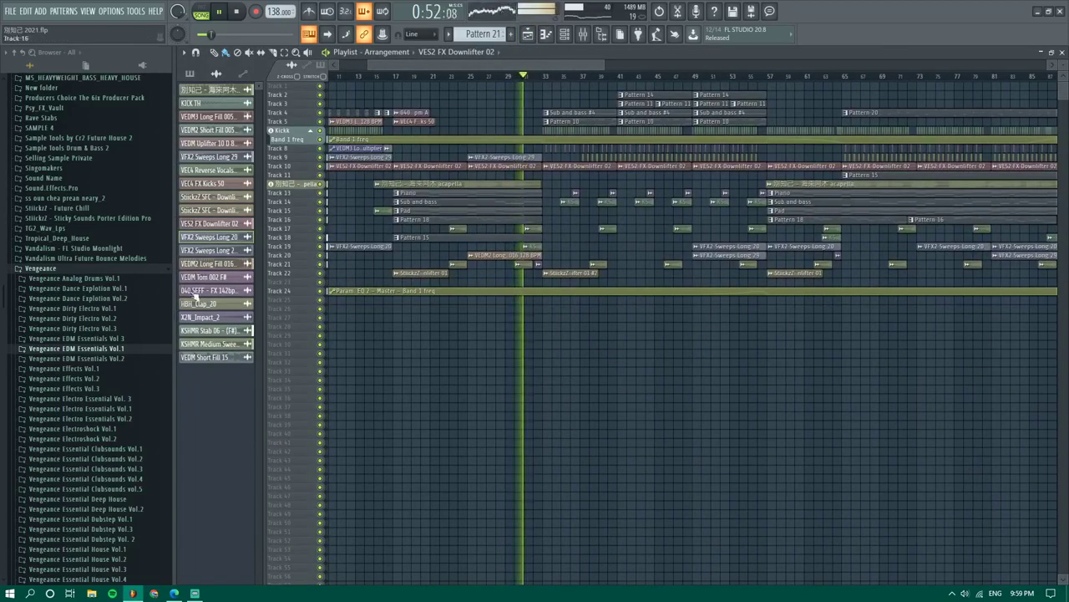
scroll(69, 349, down, 15)
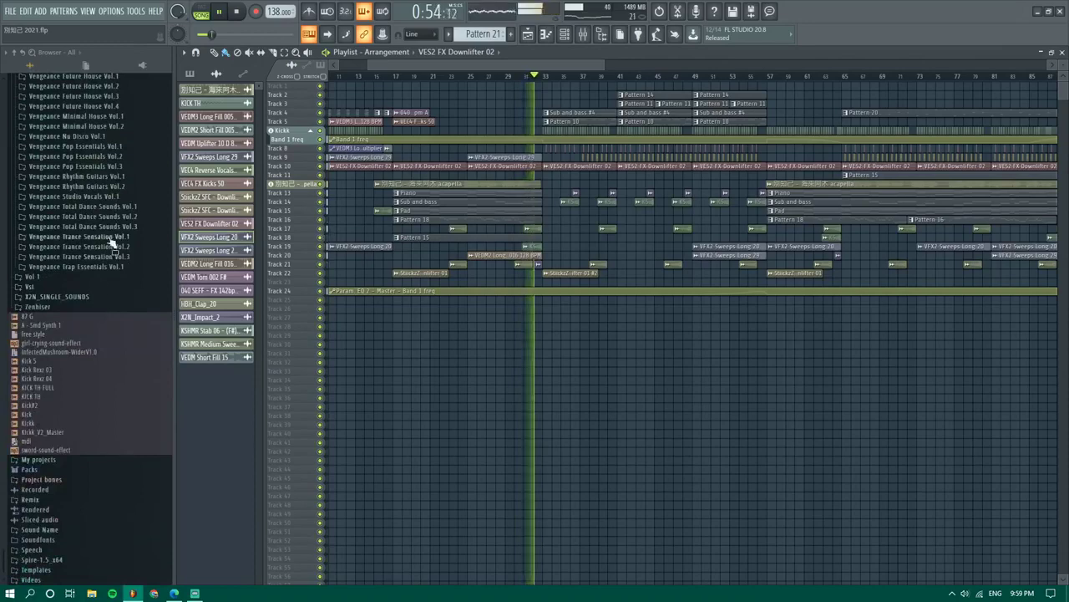
scroll(111, 241, up, 12)
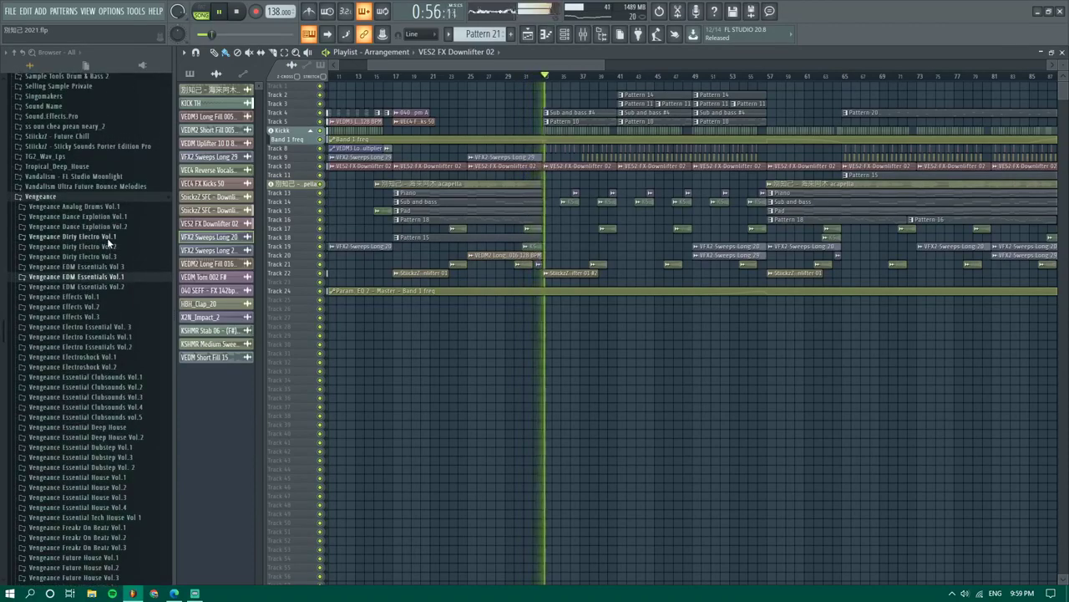
scroll(108, 242, up, 7)
scroll(59, 207, up, 5)
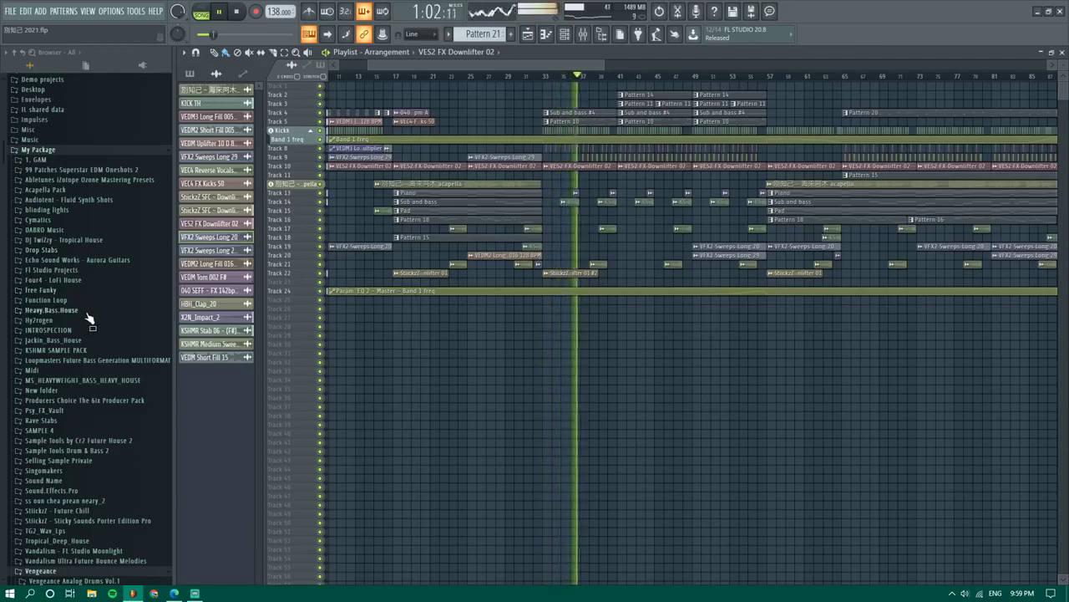
click(75, 230)
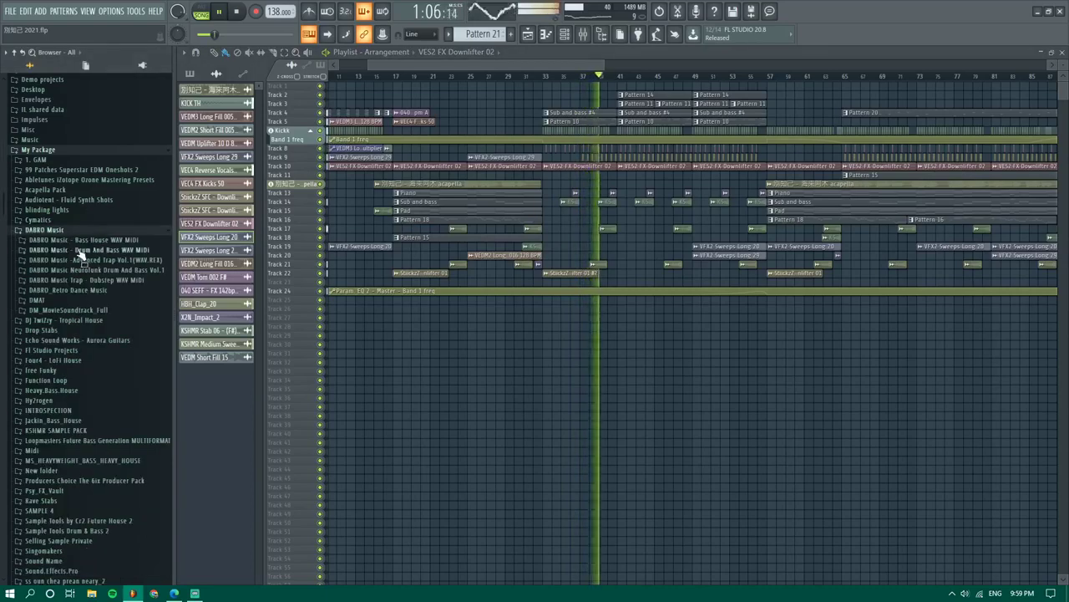
click(92, 240)
click(90, 251)
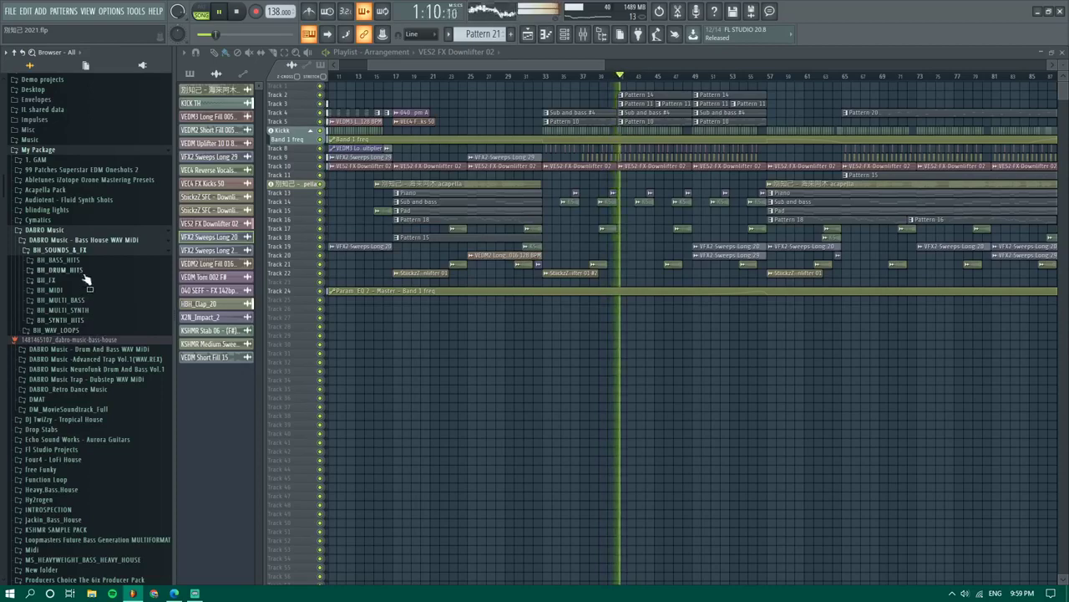
Look through the Bass House synth and bass folders and open BH_FX down to its vocal samples
click(76, 330)
scroll(83, 301, up, 5)
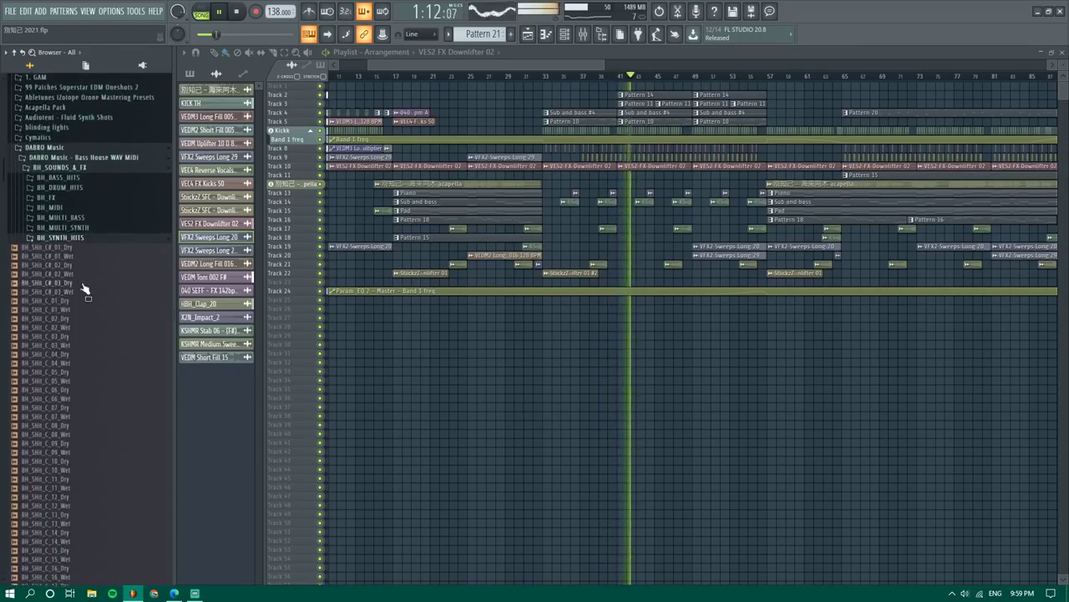
click(78, 232)
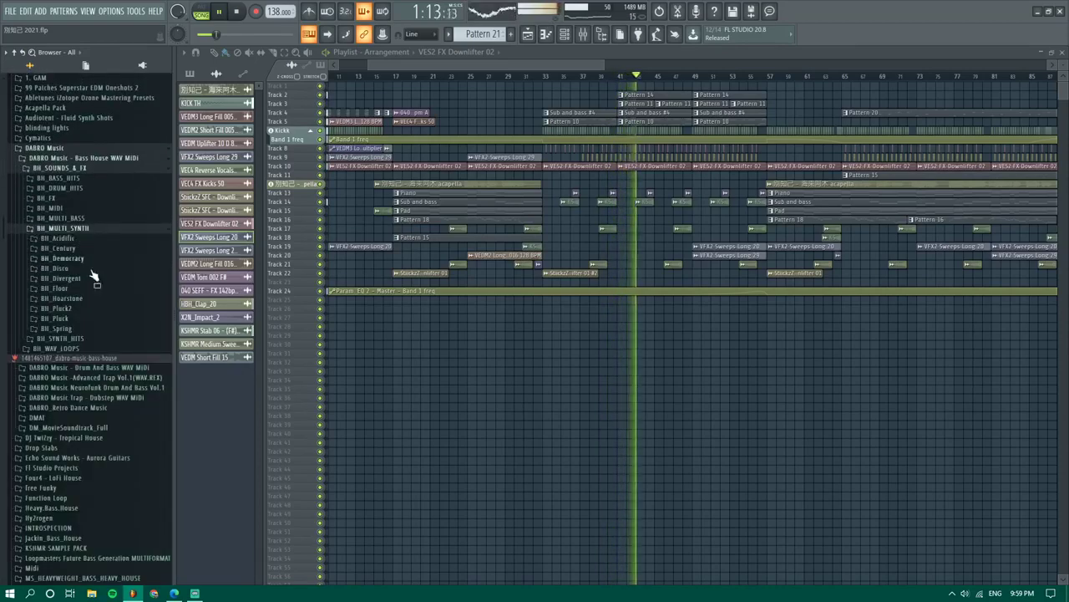
click(66, 219)
click(66, 200)
scroll(82, 310, down, 5)
scroll(76, 347, down, 1)
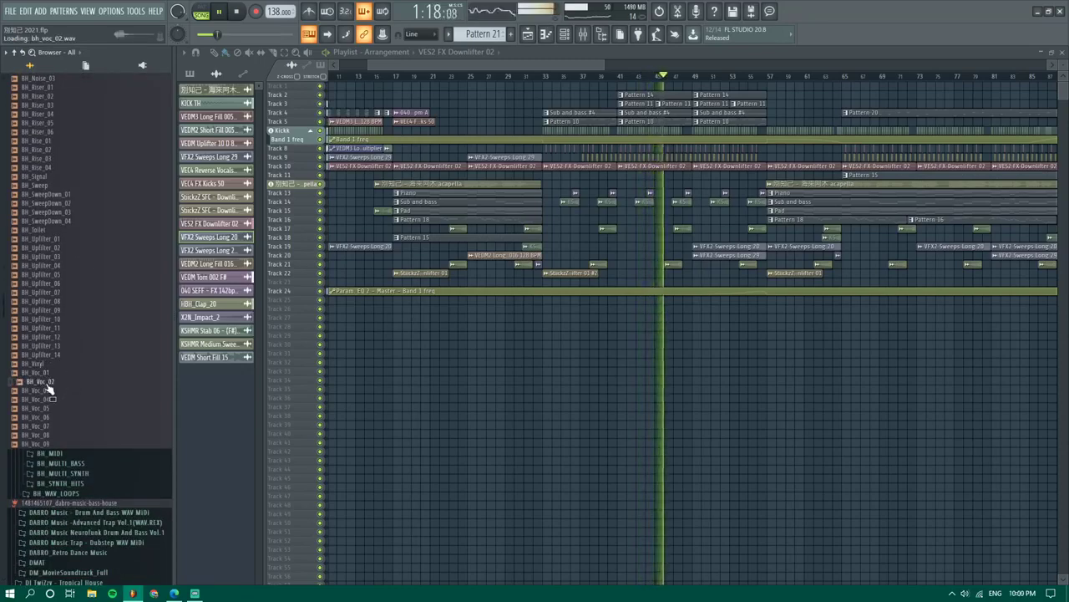
Audition the BH_Voc vocal samples and BH_LetMeGo from the BH_FX folder
click(42, 409)
click(43, 416)
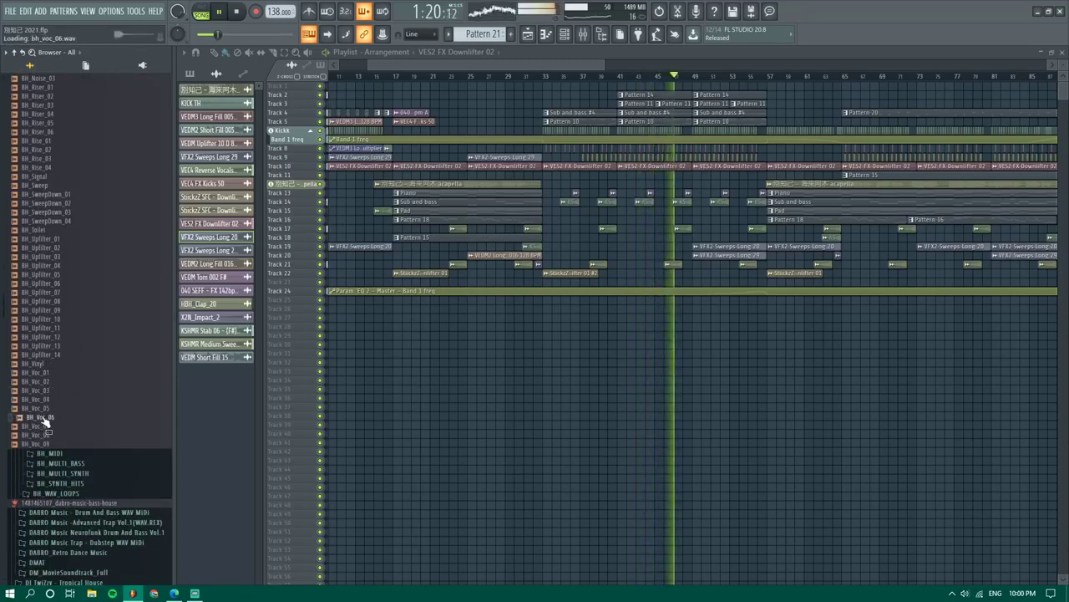
click(42, 426)
click(42, 444)
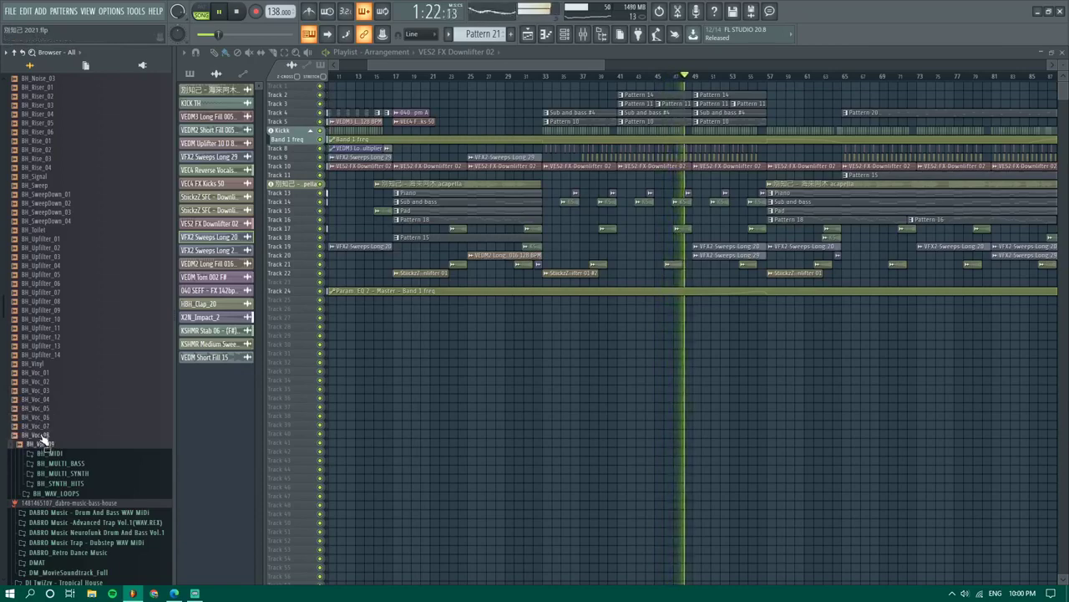
scroll(46, 436, up, 4)
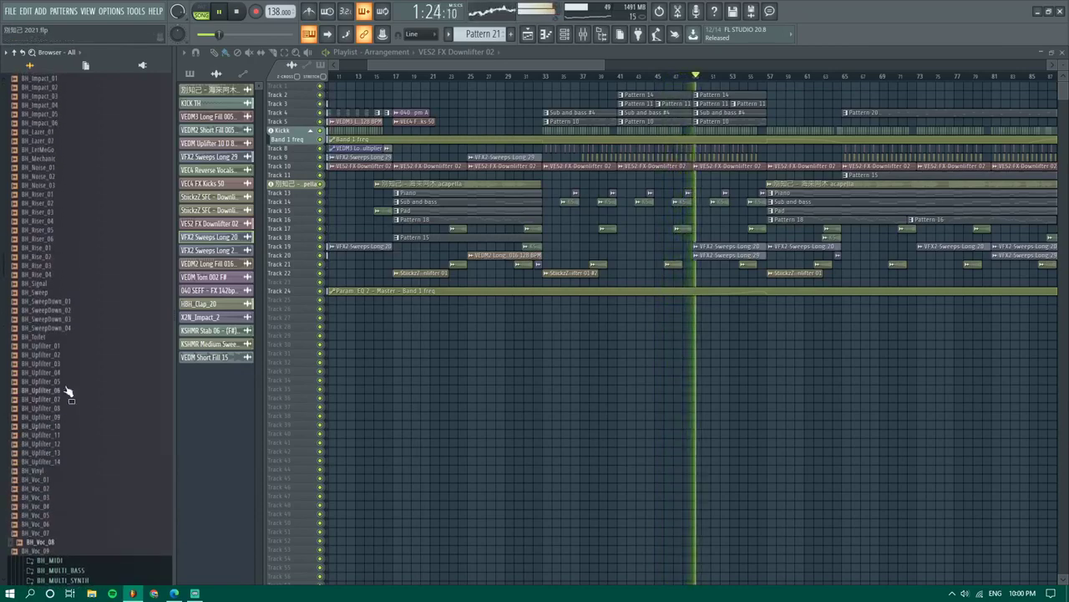
scroll(66, 397, up, 2)
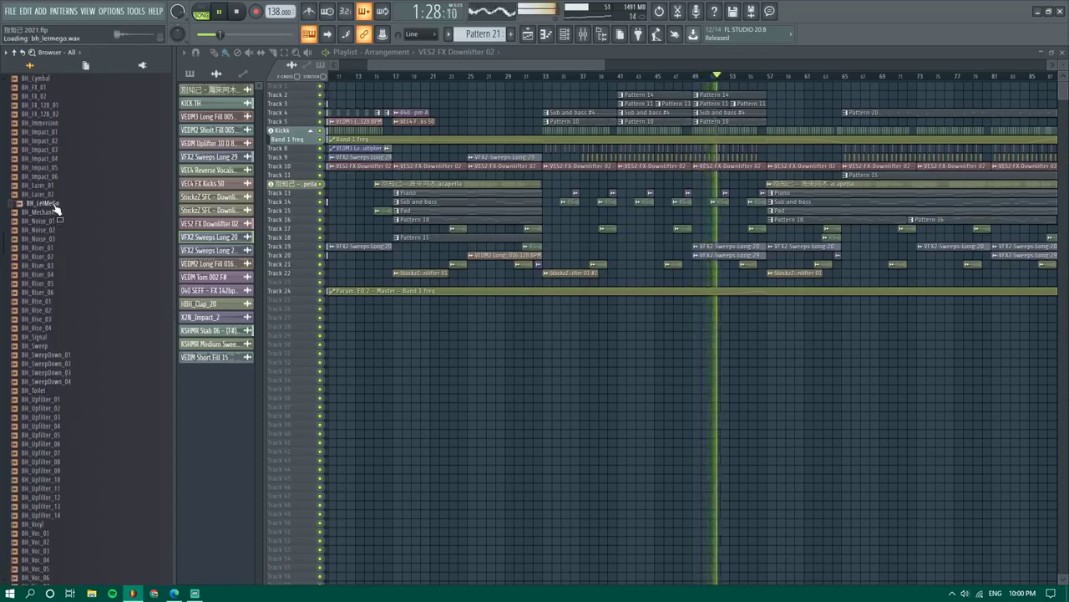
scroll(43, 216, up, 4)
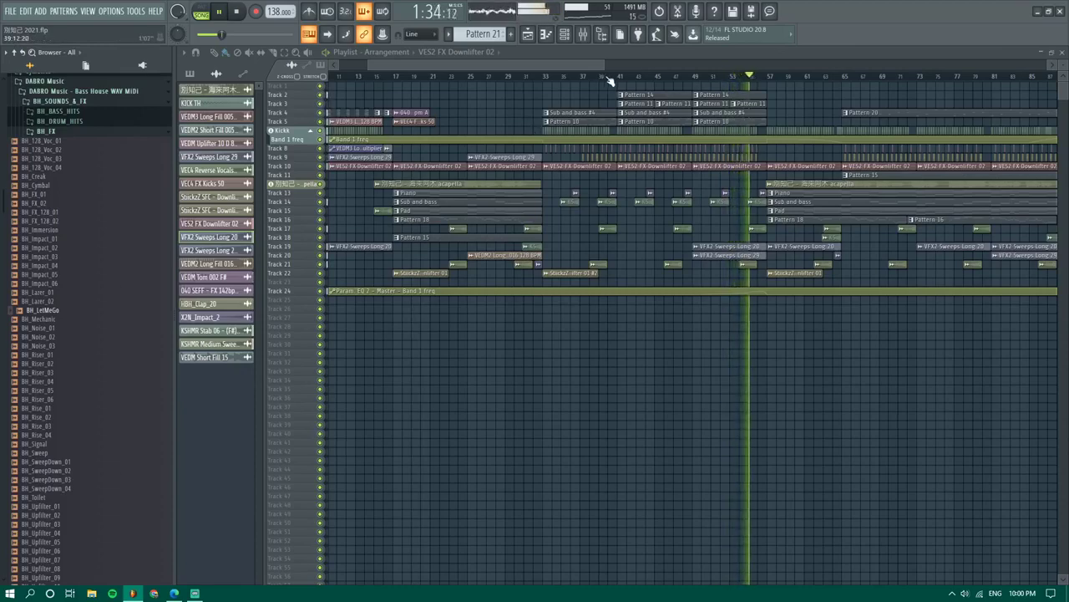
Follow the playing arrangement into the section from bar 57 and examine its clips and the kick's Band 1 freq automation
drag(566, 66, 610, 74)
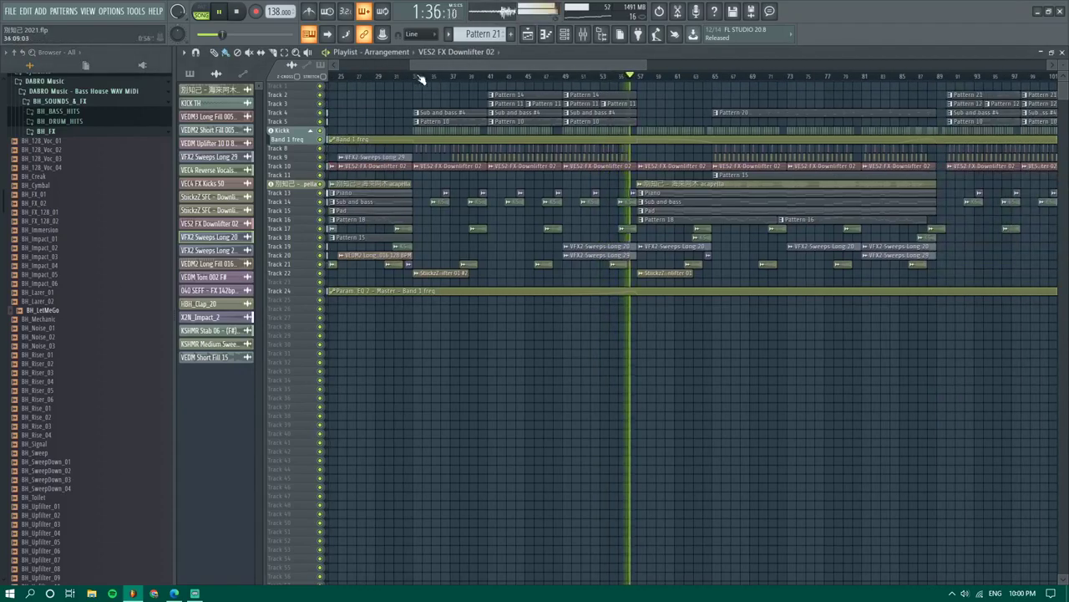
drag(415, 66, 468, 73)
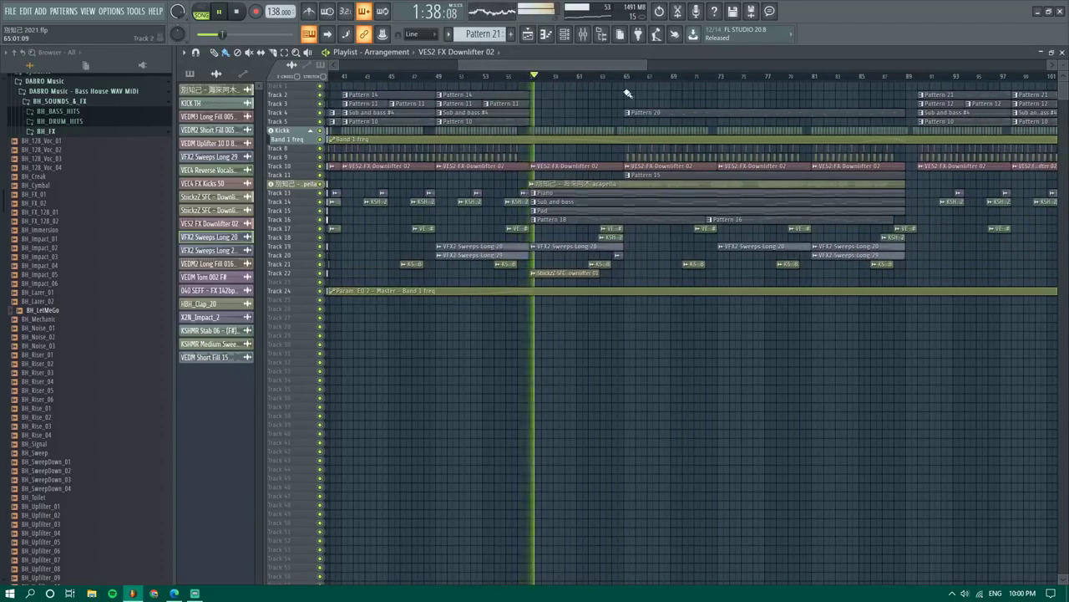
drag(643, 66, 570, 70)
scroll(595, 200, up, 3)
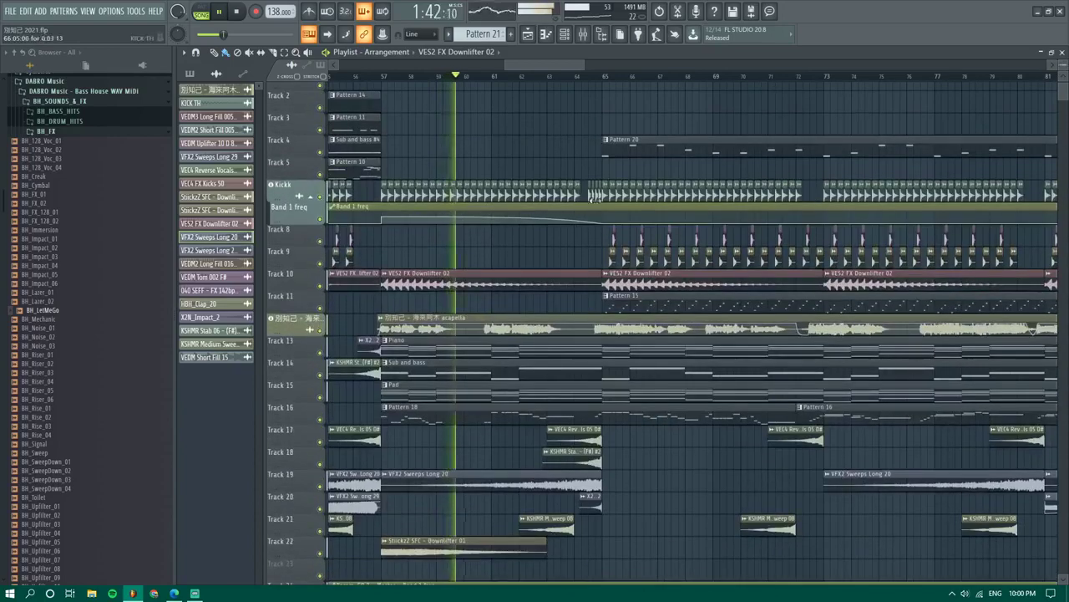
click(383, 217)
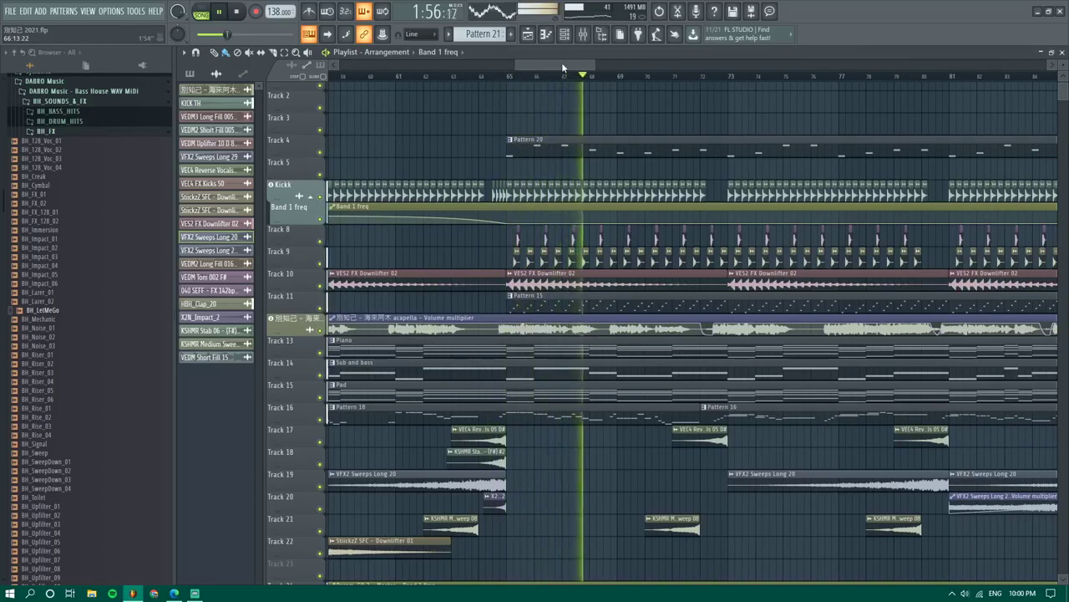
drag(562, 62, 577, 64)
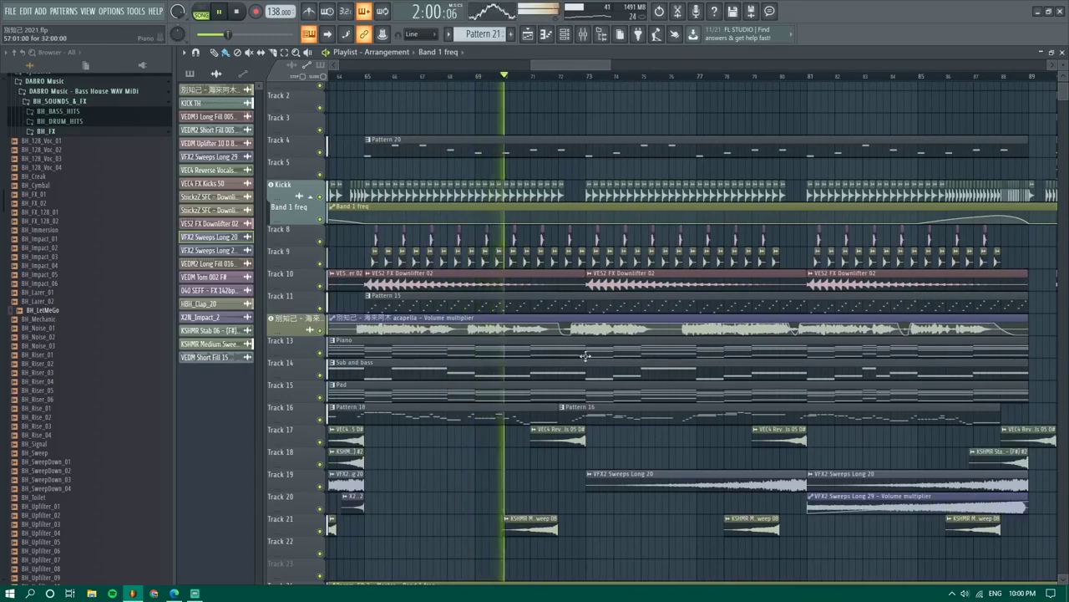
Examine the Nexus #3 melody of Pattern 16 in the piano roll and return to the playlist
double_click(588, 410)
drag(409, 64, 406, 65)
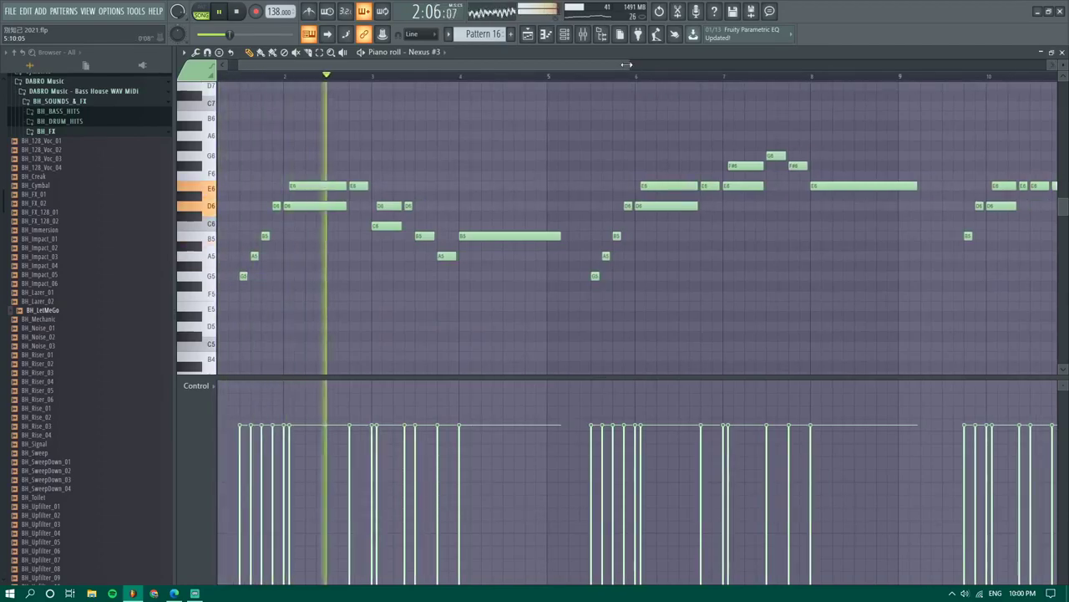
drag(631, 66, 817, 68)
click(535, 39)
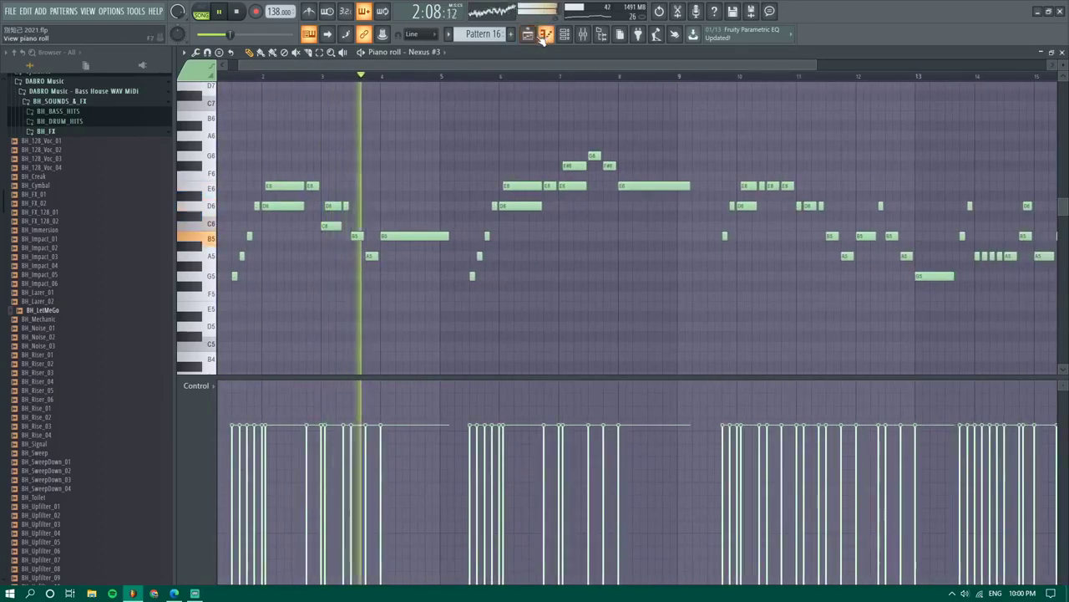
click(538, 38)
Open Pattern 15 from Track 11 in the piano roll and examine all of its 3x Osc notes
drag(559, 67, 593, 67)
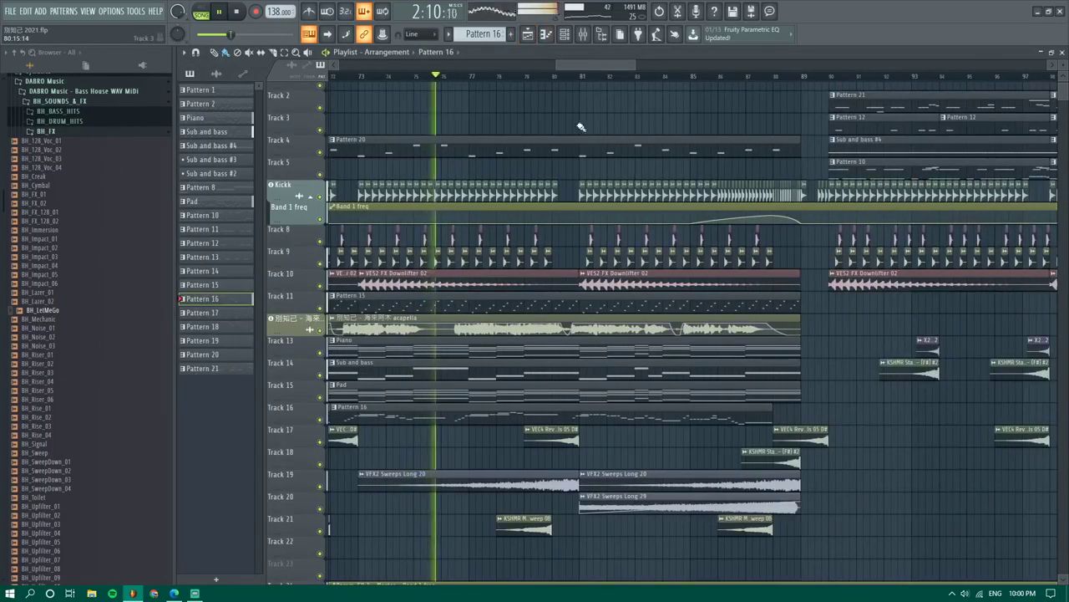
double_click(536, 306)
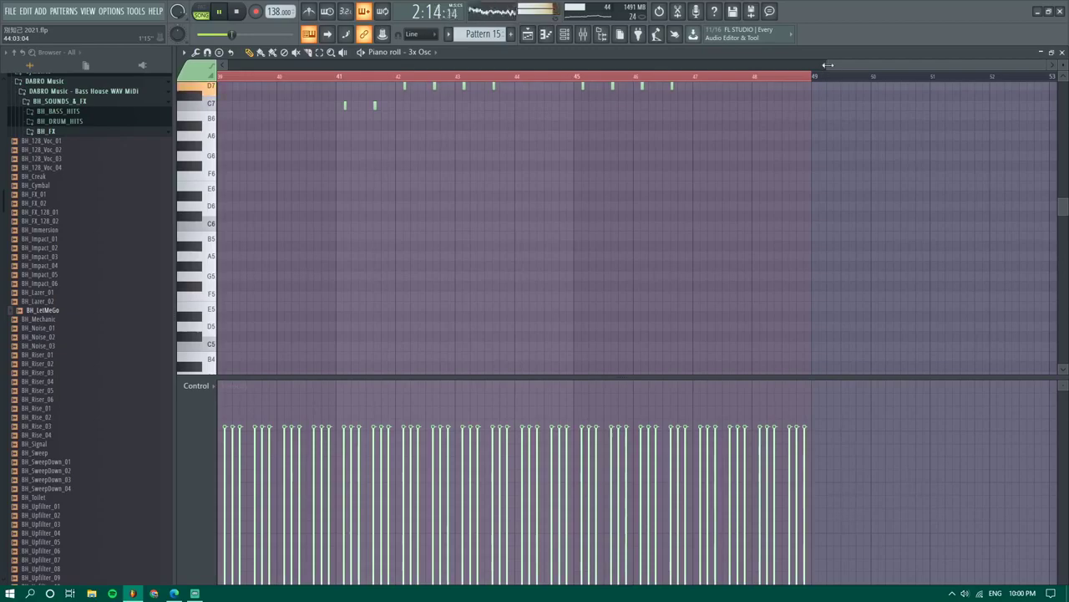
drag(828, 65, 221, 65)
scroll(573, 203, up, 3)
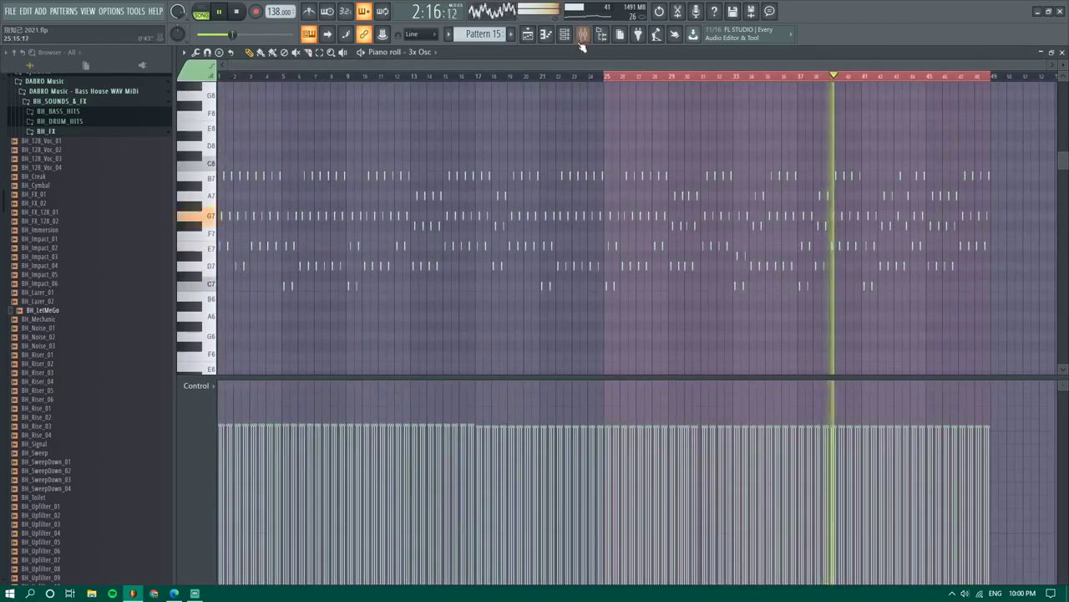